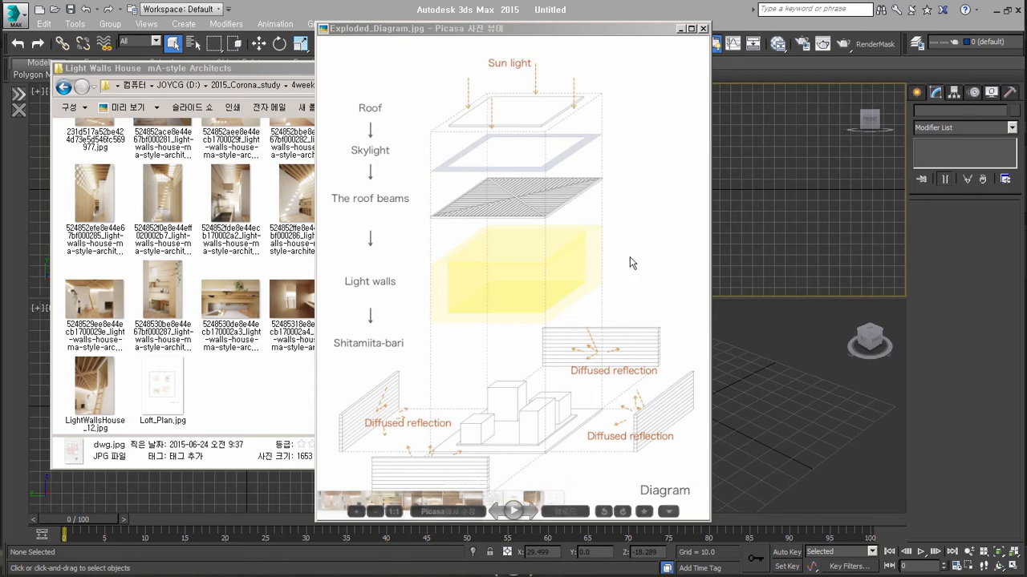
Close the exploded diagram, look up the pixel dimensions of dwg.jpg in the reference folder, and return to 3ds Max.
drag(632, 32, 744, 68)
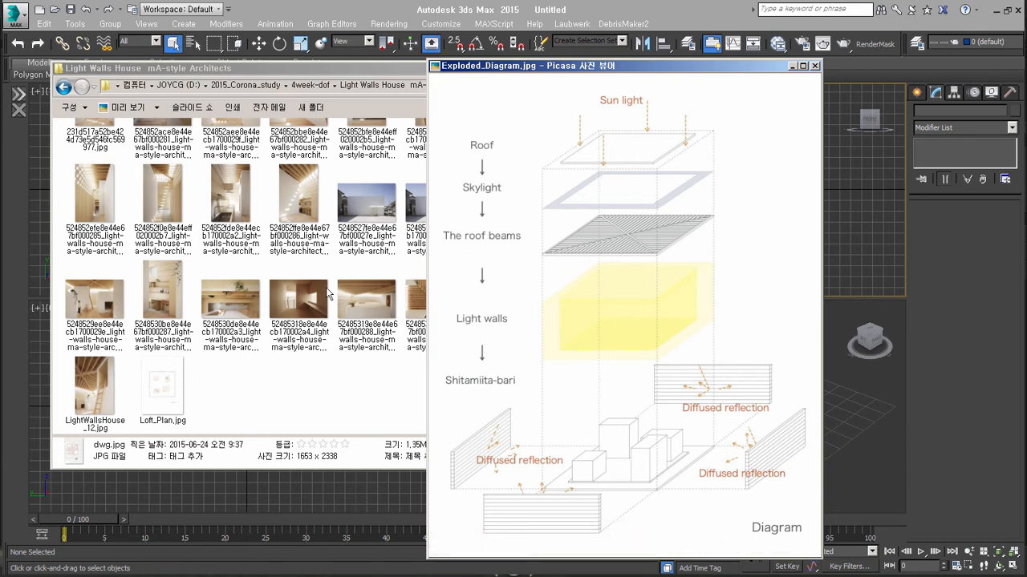
click(814, 68)
click(589, 377)
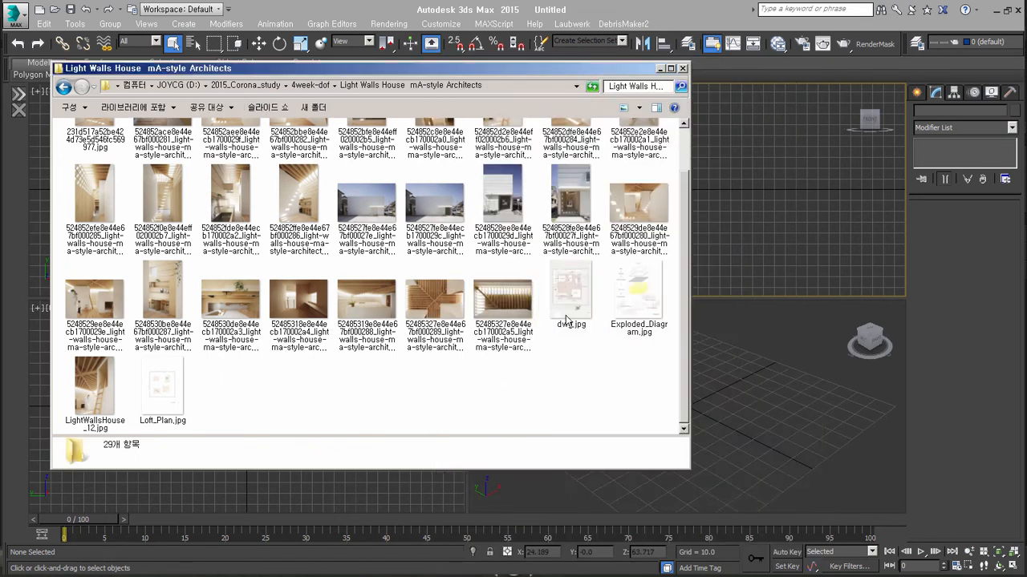
click(572, 306)
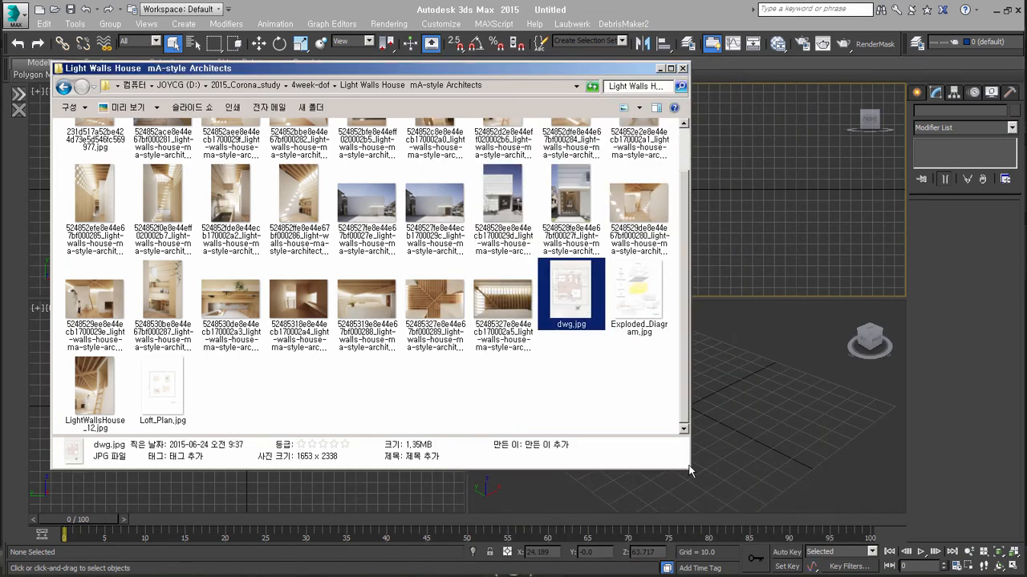
drag(691, 467, 817, 488)
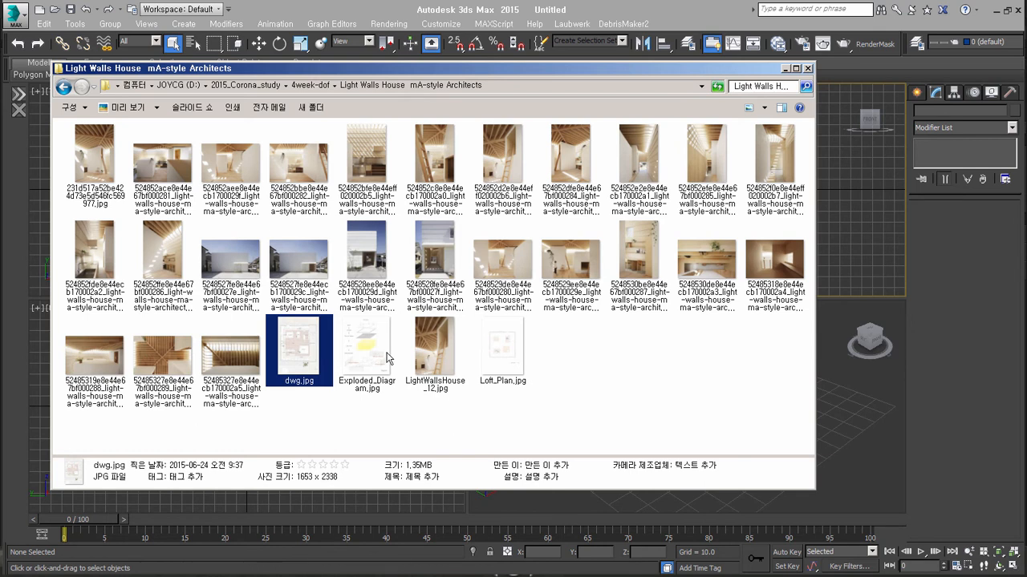
drag(567, 70, 659, 189)
click(371, 125)
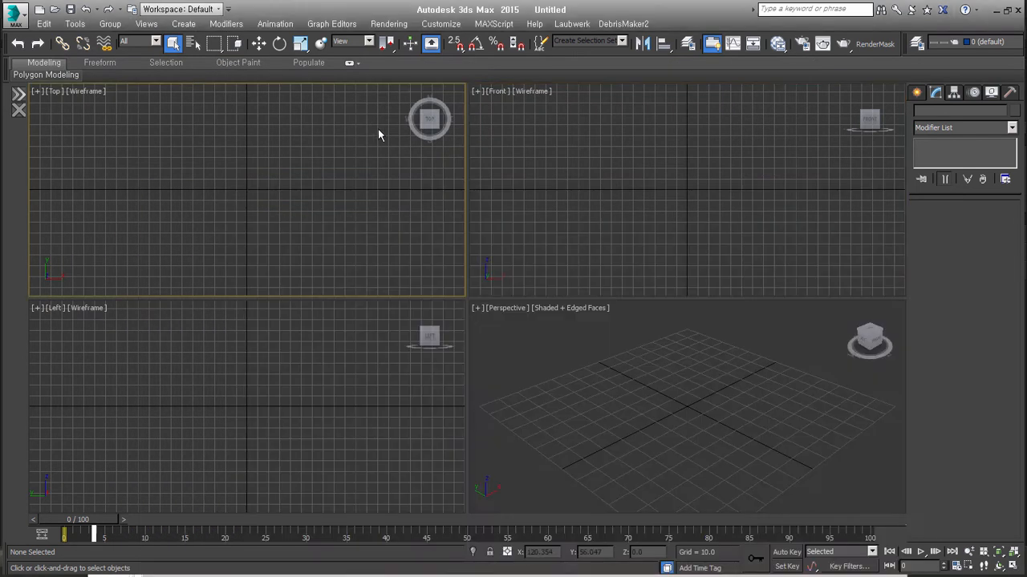
Create a plane in the Top view with length 2338 and width 1653, matching the proportions of dwg.jpg.
click(917, 94)
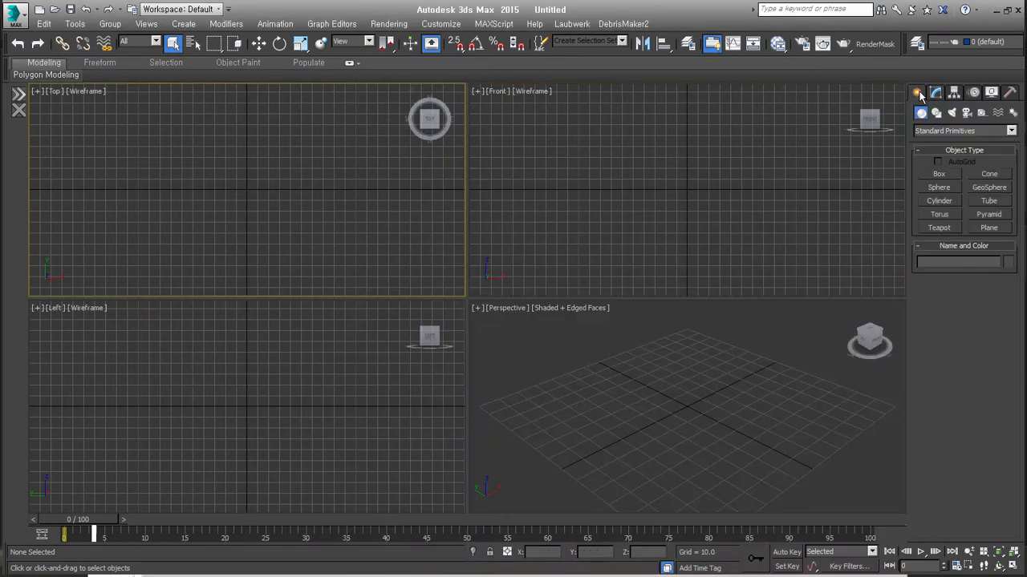
click(998, 227)
drag(222, 105, 390, 289)
key(alt+Tab)
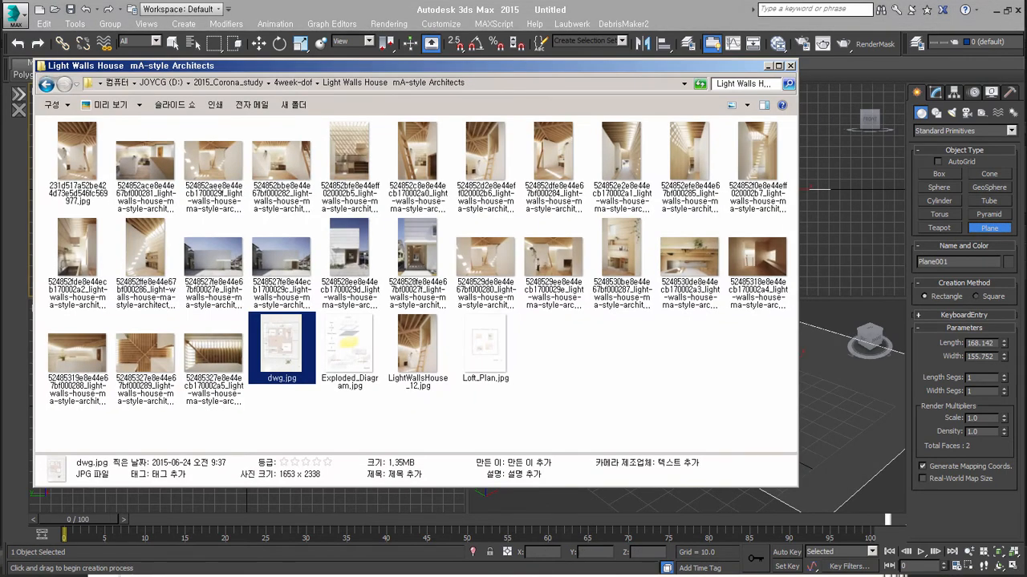
key(alt+Tab)
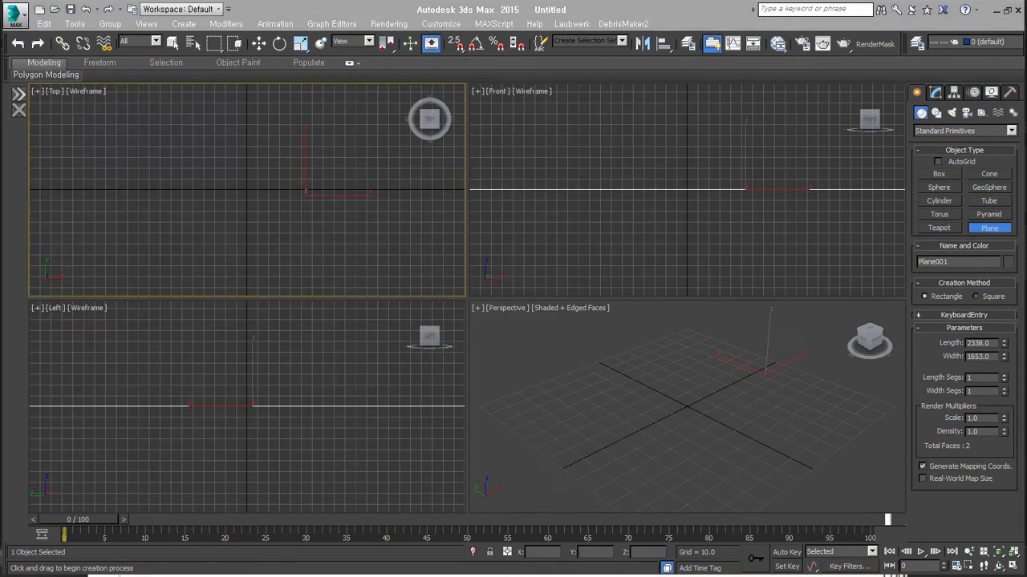
Apply dwg.jpg from the reference folder as the texture on the plane in the Perspective view.
key(alt+Tab)
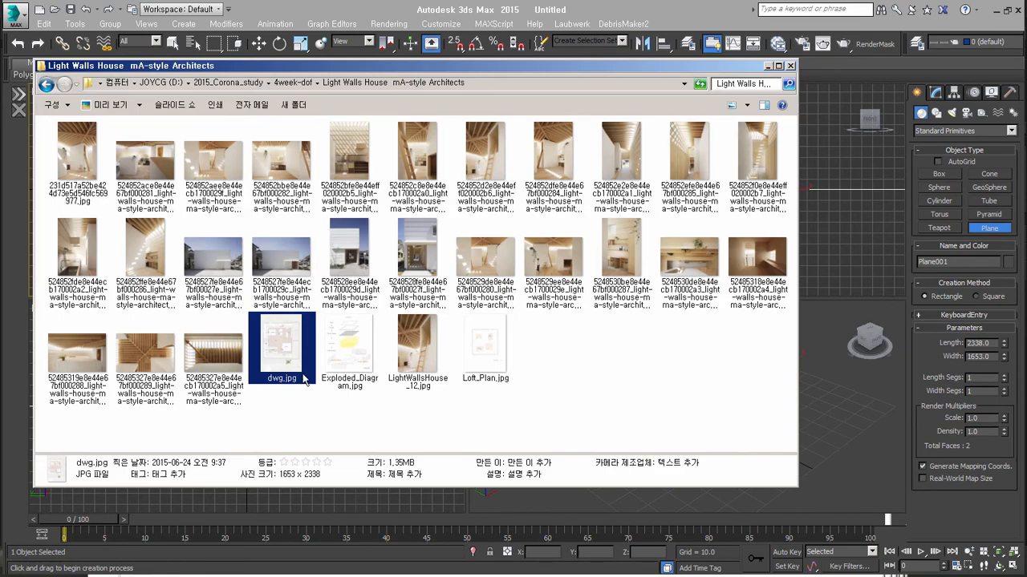
key(alt+Tab)
scroll(729, 421, down, 6)
middle_drag(729, 421, 718, 400)
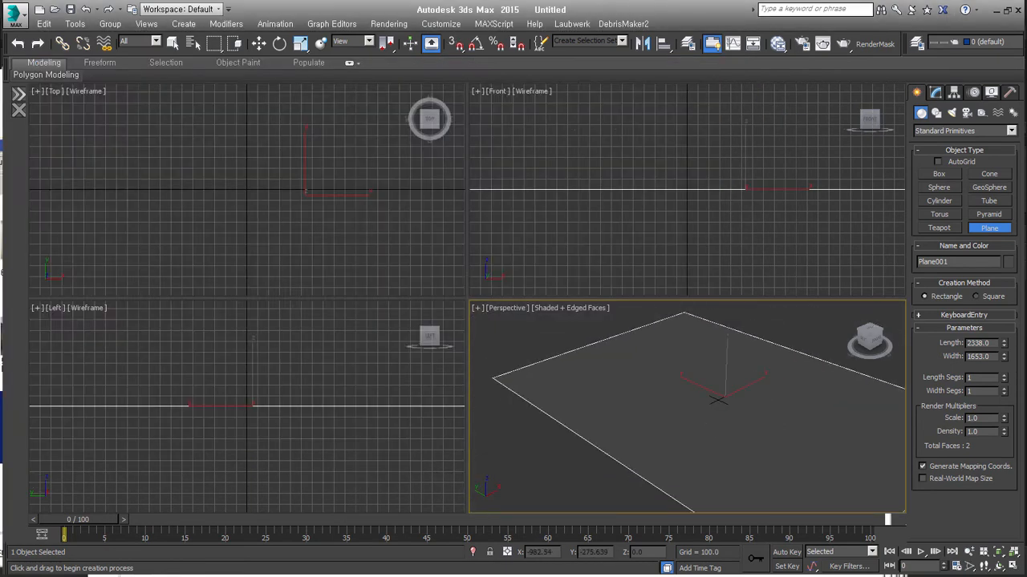
key(alt+Tab)
drag(711, 426, 713, 420)
alt+middle_drag(713, 419, 764, 463)
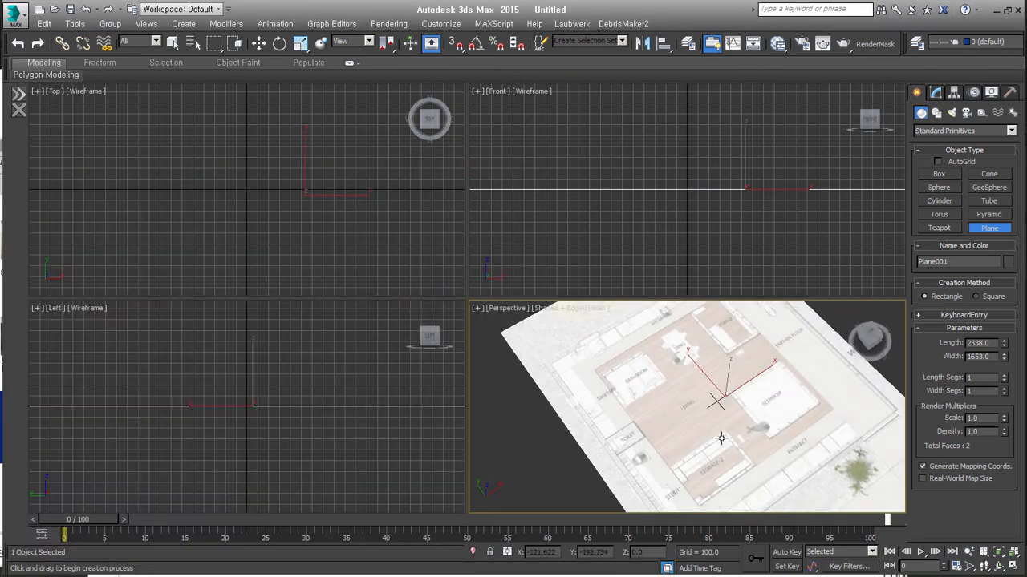
Frame the plane in all views, hide the grid, and display the Top view shaded with edged faces and no selection brackets.
click(379, 236)
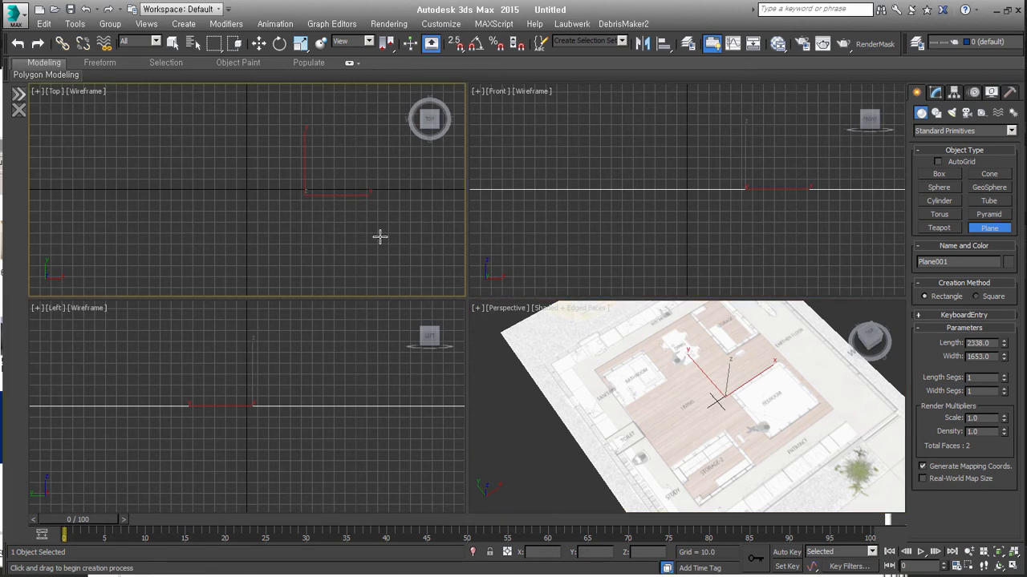
key(ctrl+shift+z)
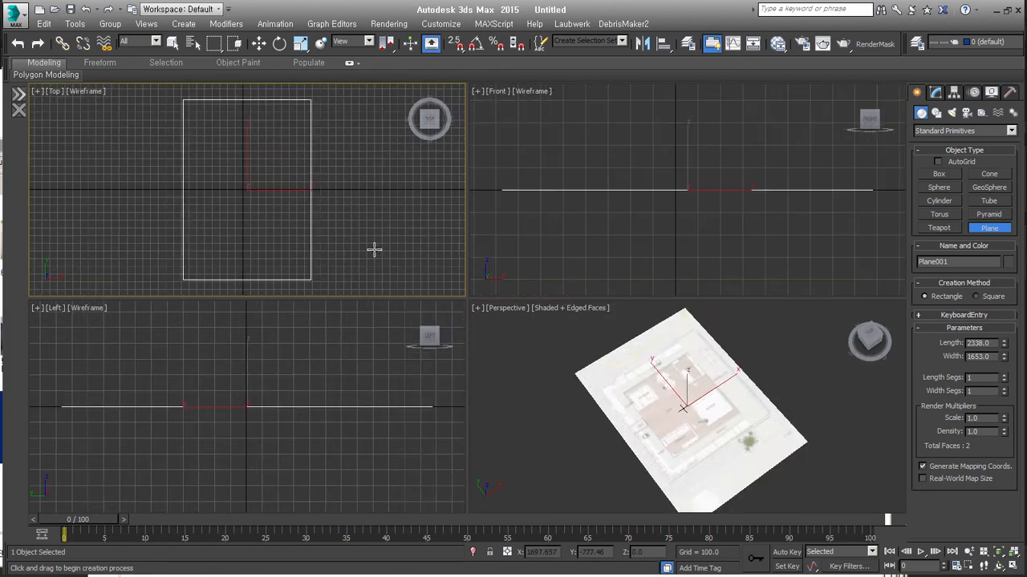
key(g)
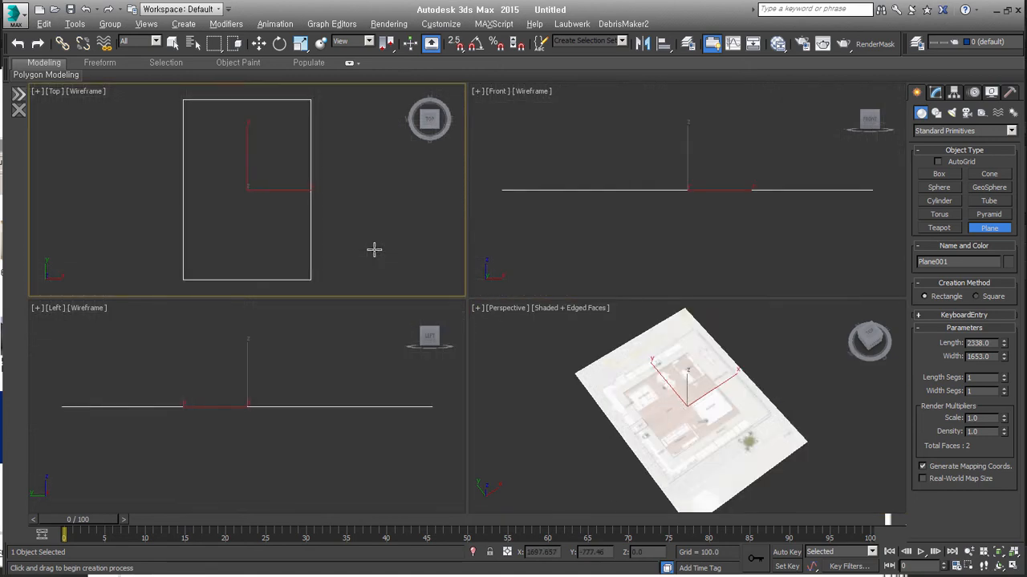
key(F3)
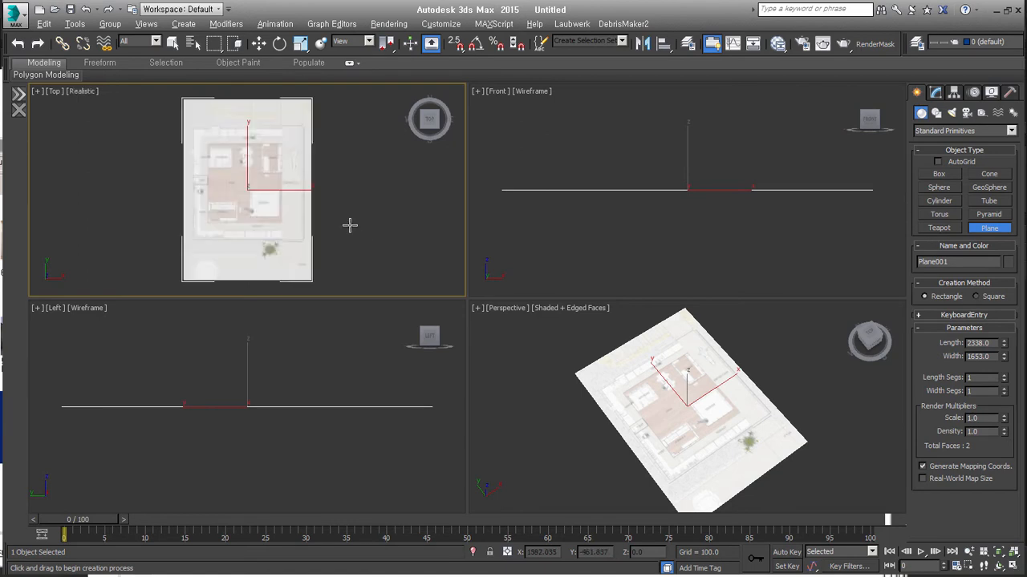
middle_drag(294, 214, 323, 228)
middle_drag(310, 145, 326, 170)
key(j)
key(F4)
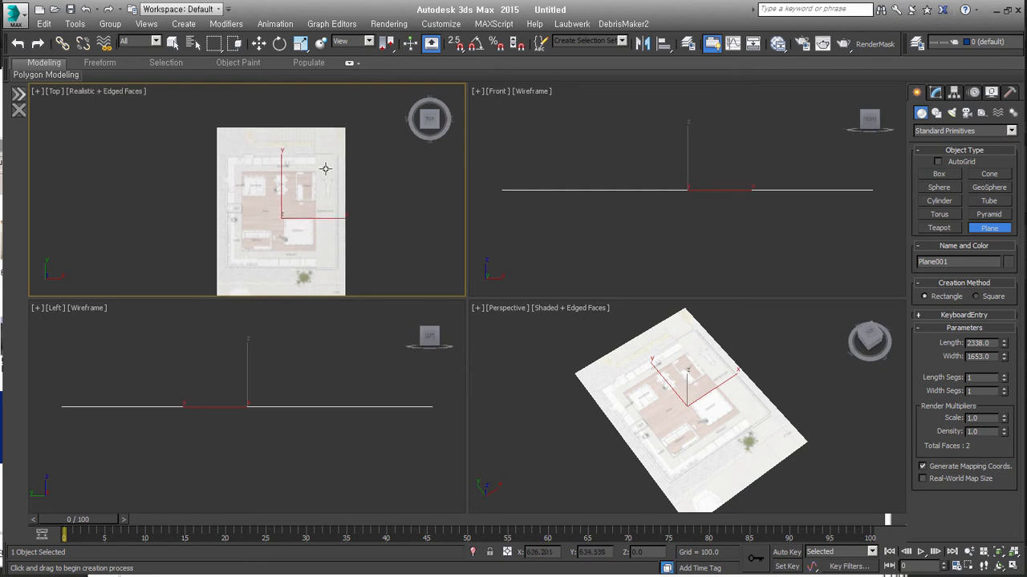
Enlarge the Top viewport so the floor plan can be viewed at a larger size.
scroll(321, 144, up, 4)
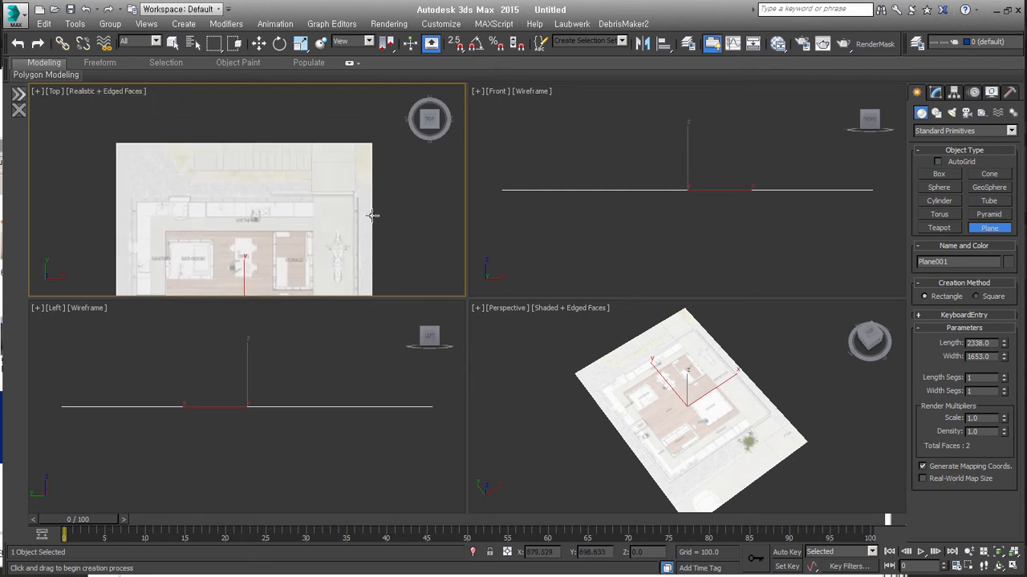
scroll(319, 236, down, 2)
middle_drag(319, 236, 323, 172)
scroll(307, 220, up, 4)
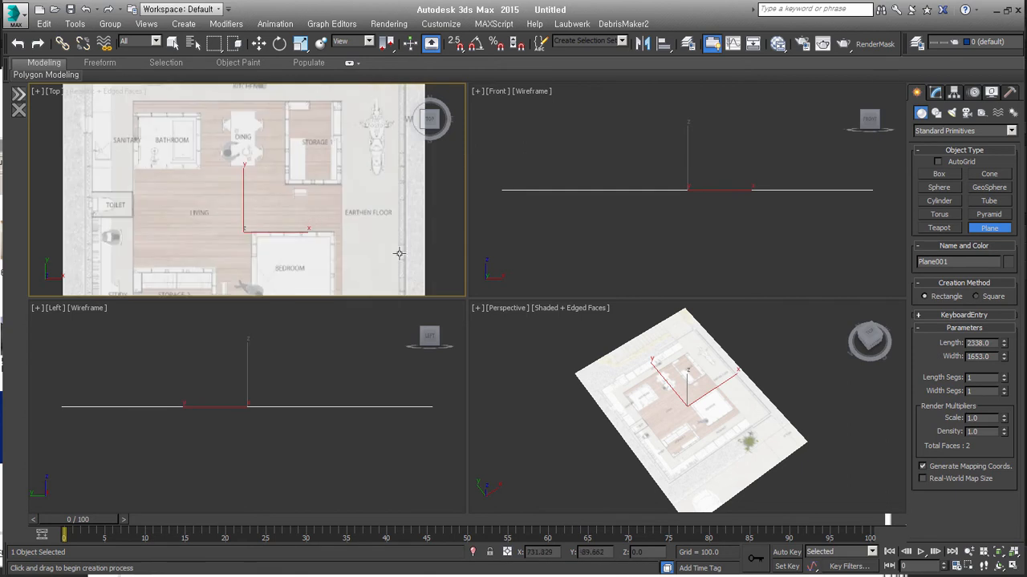
drag(468, 298, 642, 475)
scroll(481, 325, down, 4)
scroll(481, 293, up, 3)
Convert the plane to Editable Poly, enable Preserve UVs, and enter Edge sub-object level.
key(ctrl+e)
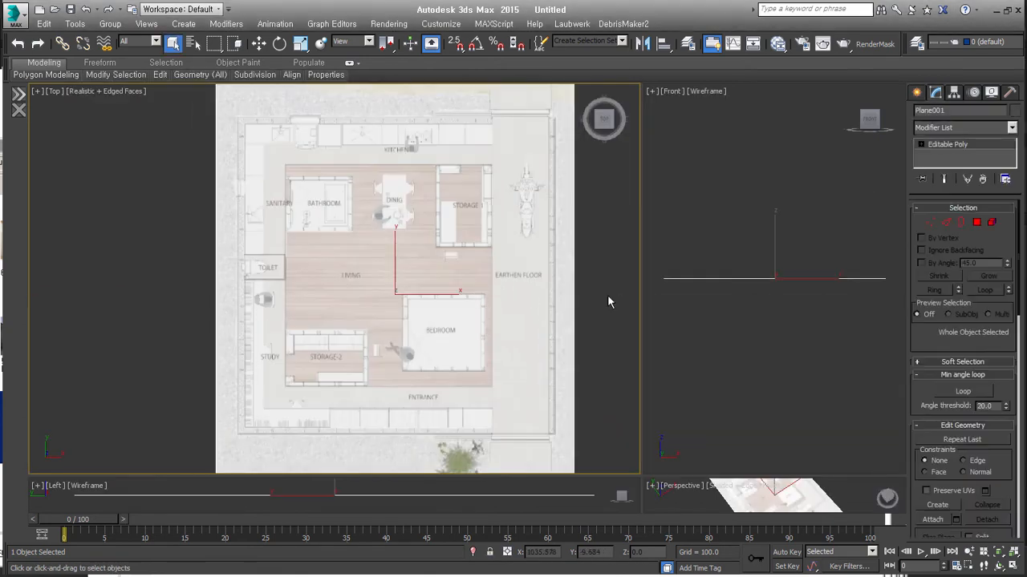
drag(928, 396, 931, 300)
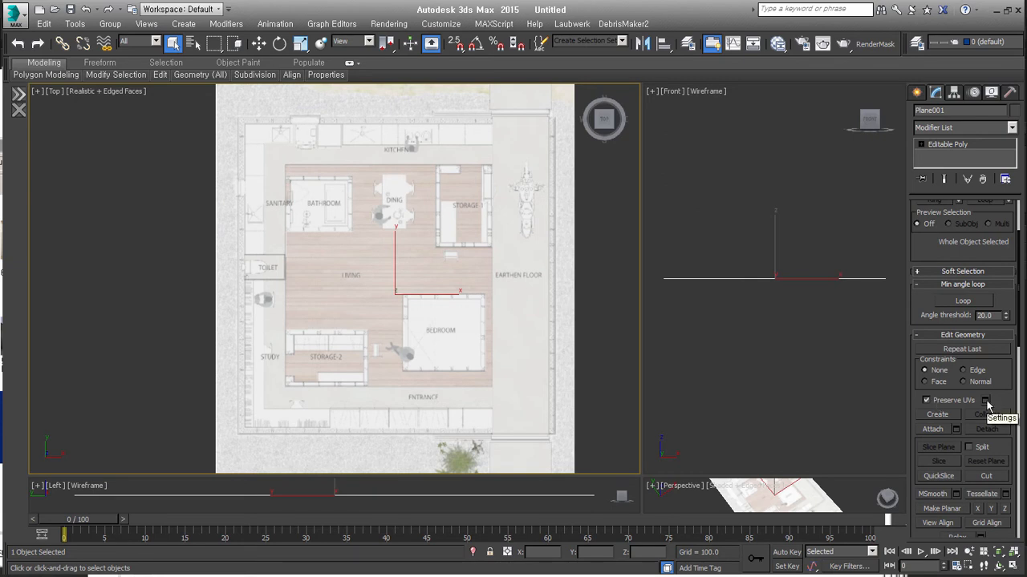
click(920, 145)
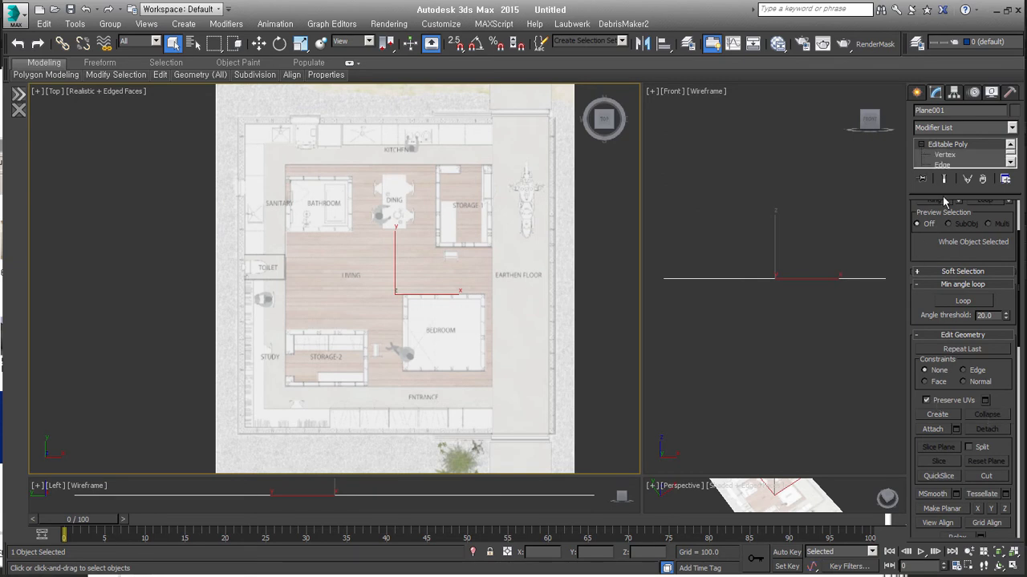
click(942, 165)
Move the plane's right and bottom edges inward to the outer wall lines of the floor plan.
middle_drag(535, 276, 502, 265)
right_click(573, 262)
click(593, 273)
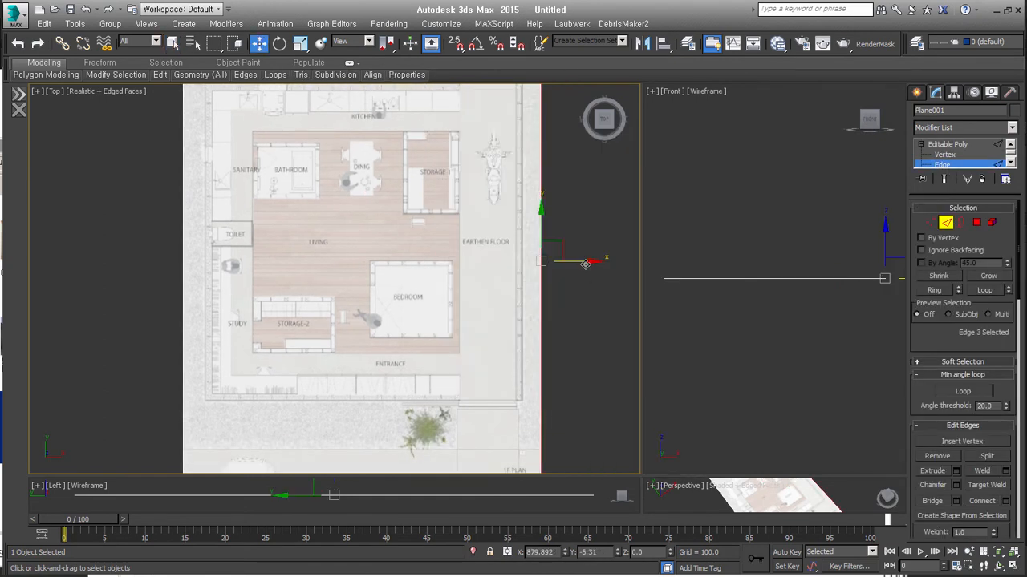
drag(567, 268, 565, 269)
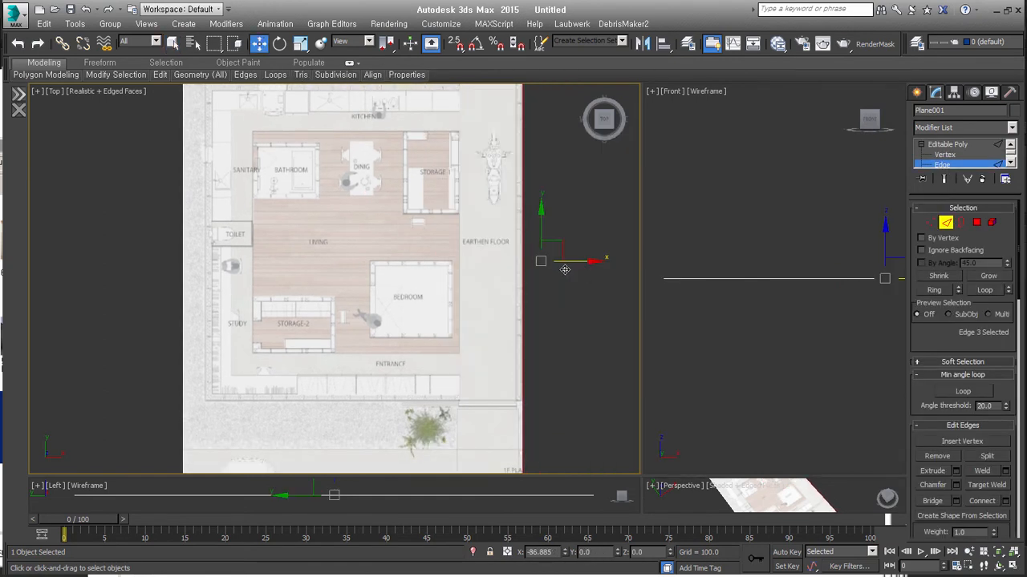
middle_drag(480, 387, 501, 255)
click(374, 377)
drag(376, 352, 383, 239)
Move the plane's left and top edges inward to the outer wall lines and leave edge editing.
middle_drag(198, 94, 238, 281)
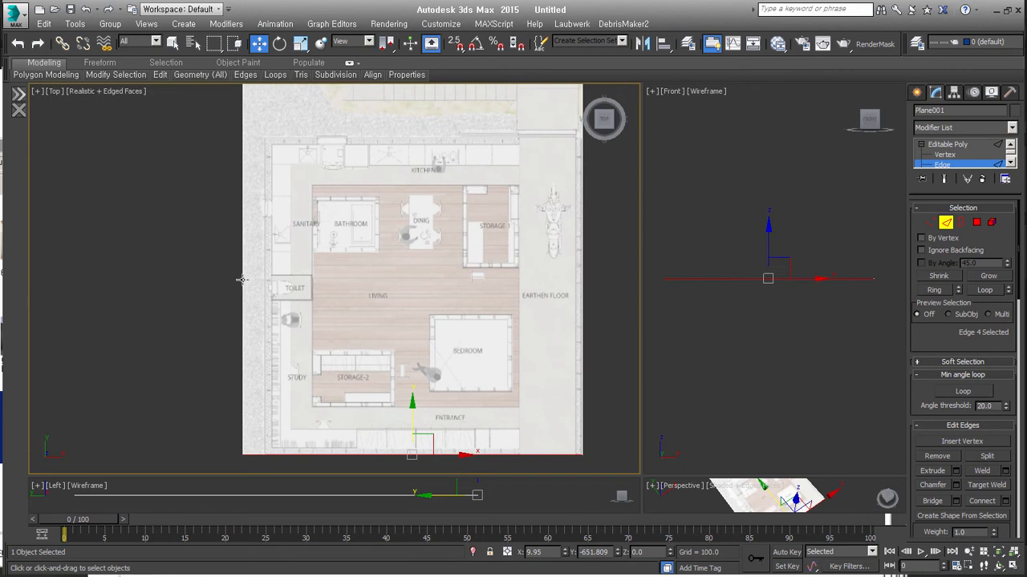
click(240, 279)
drag(280, 257, 302, 255)
middle_drag(458, 178, 427, 271)
drag(446, 134, 414, 170)
drag(393, 119, 389, 191)
middle_drag(417, 336, 406, 170)
click(945, 223)
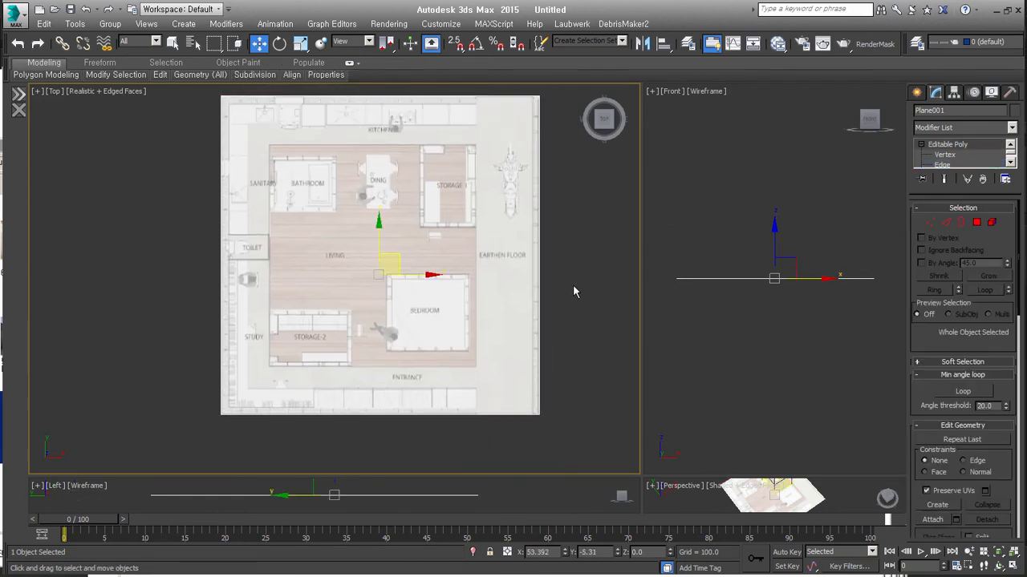
middle_drag(574, 286, 556, 300)
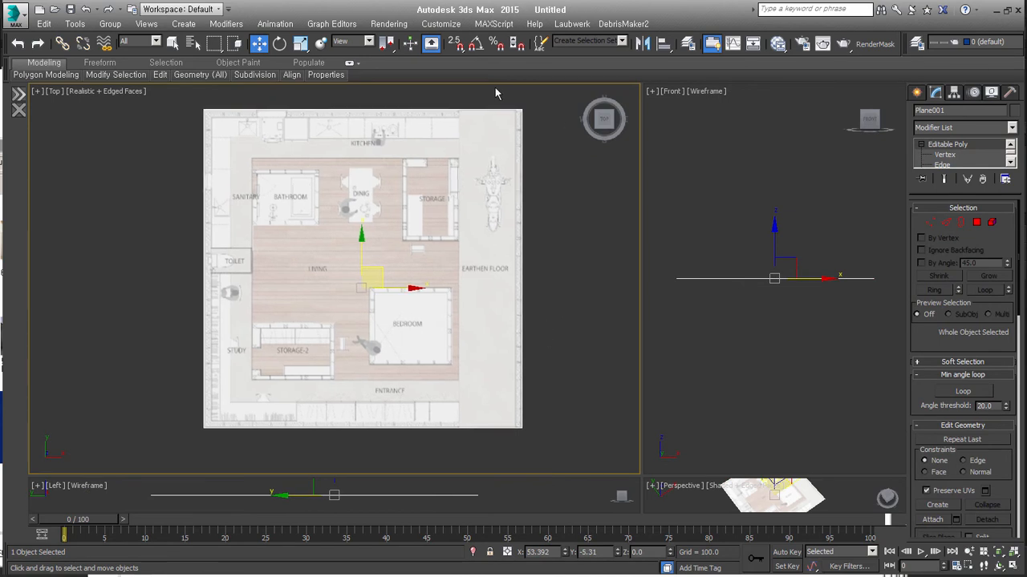
Turn on snapping and place a Tape helper along the full length of the plan's right edge.
click(917, 93)
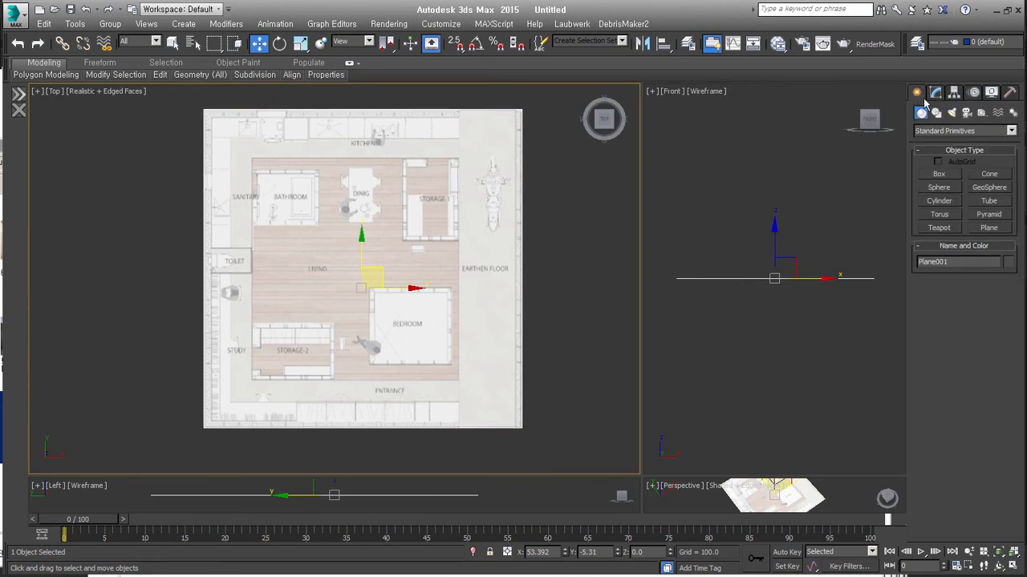
click(982, 113)
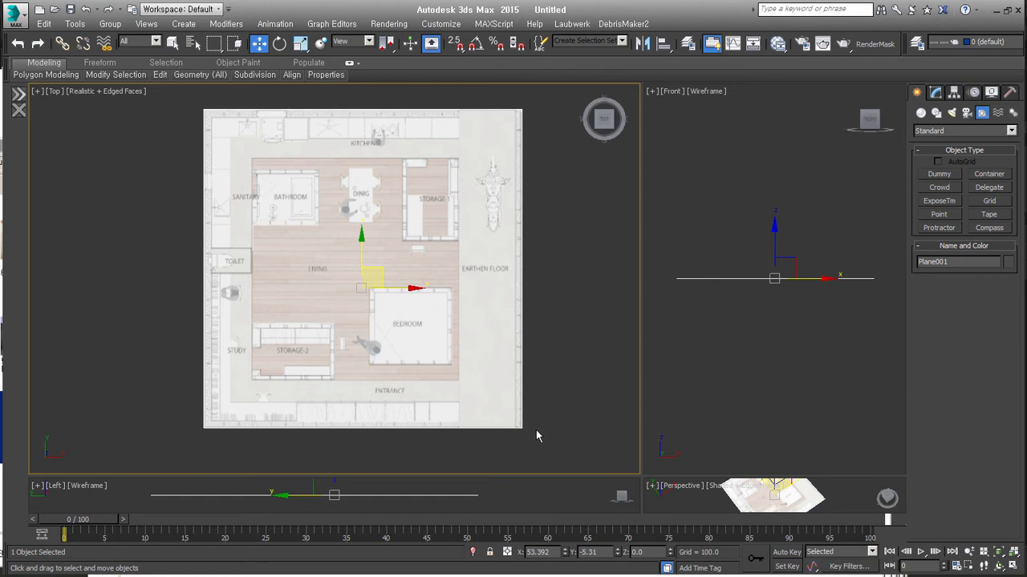
click(996, 216)
key(s)
click(522, 112)
drag(522, 113, 522, 427)
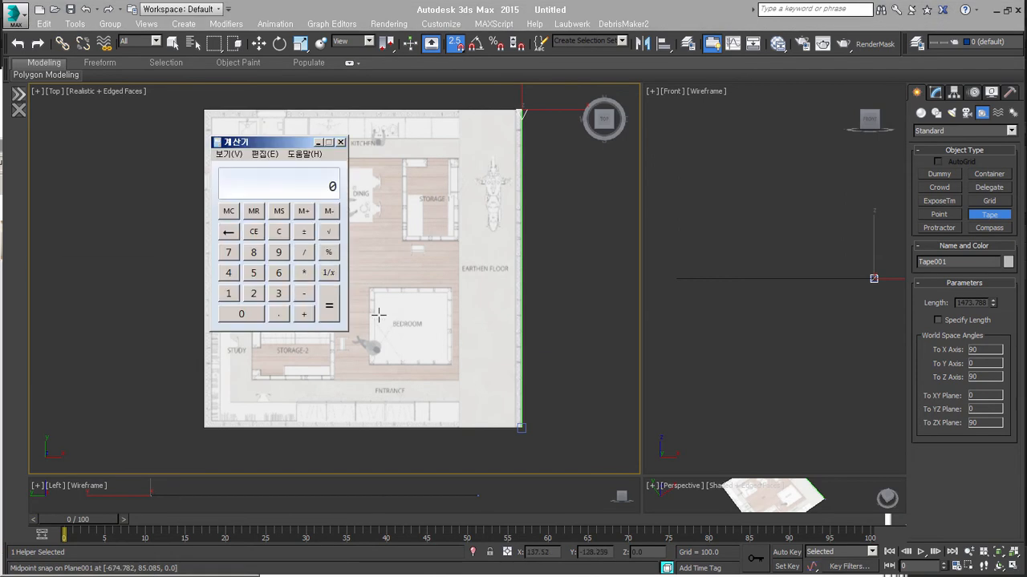
Calculate the rescale factor by dividing 9000 by 1473 in the calculator, and close it.
click(279, 255)
click(253, 318)
click(253, 317)
click(253, 318)
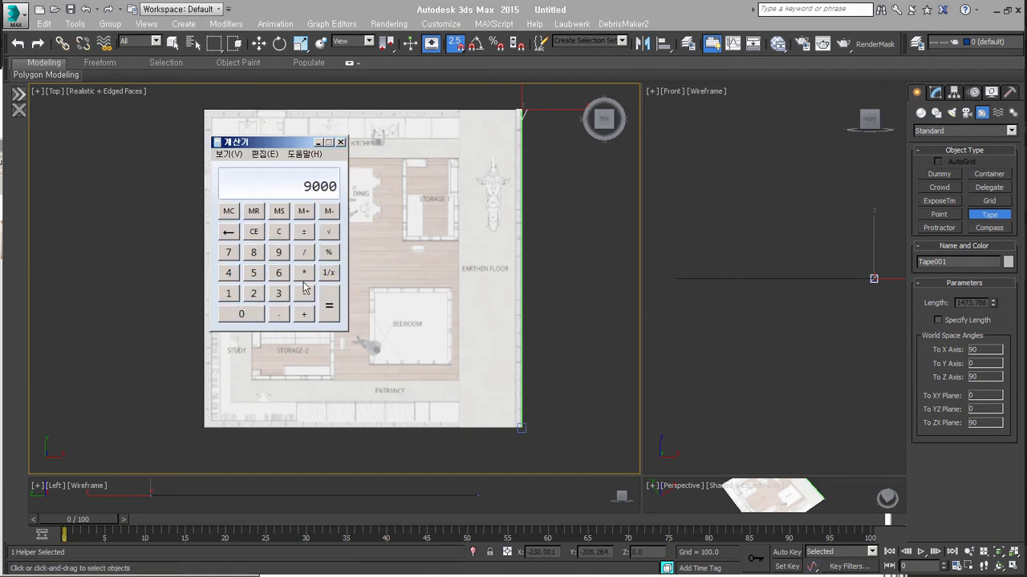
click(304, 254)
click(229, 294)
click(228, 272)
click(229, 254)
click(279, 294)
click(329, 304)
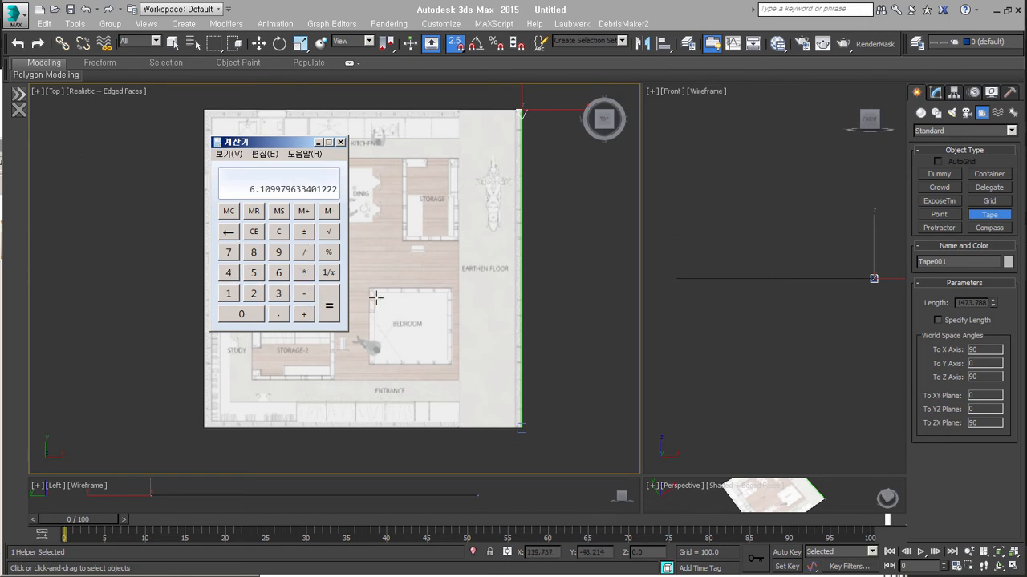
click(340, 142)
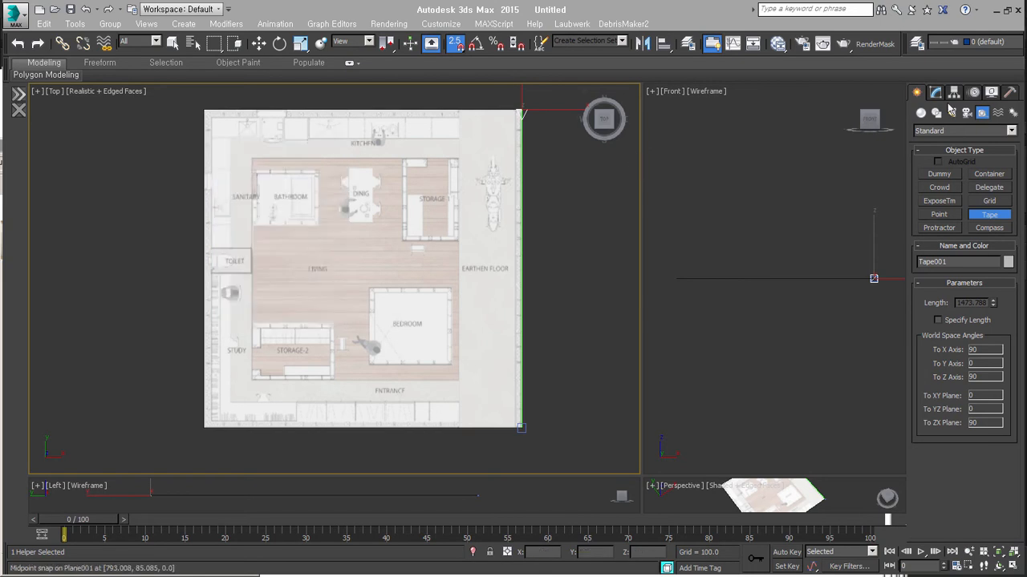
Rescale the world units of the entire scene by a scale factor of 6.1 with the Rescale World Units utility.
click(1009, 93)
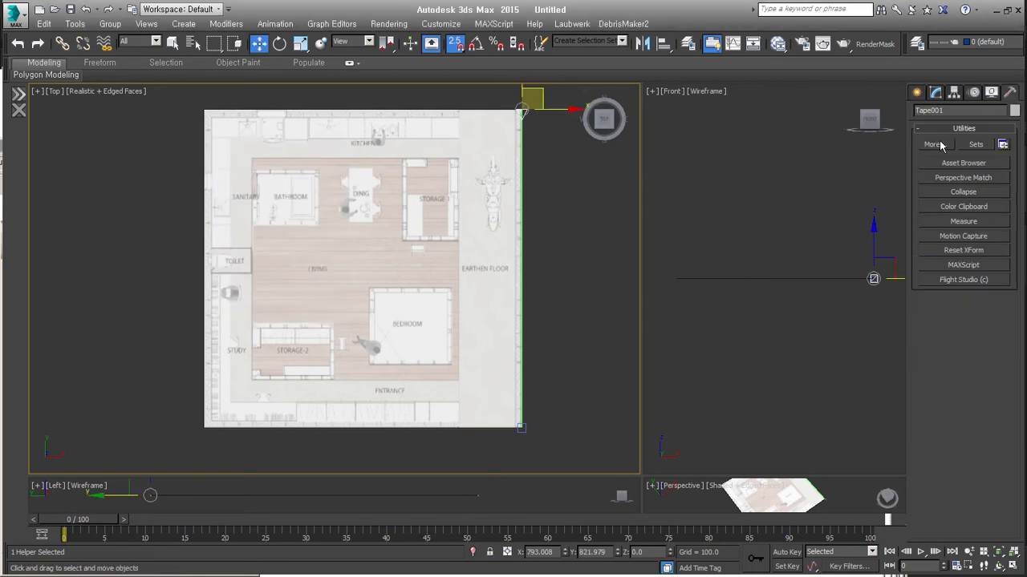
click(940, 143)
scroll(695, 307, down, 2)
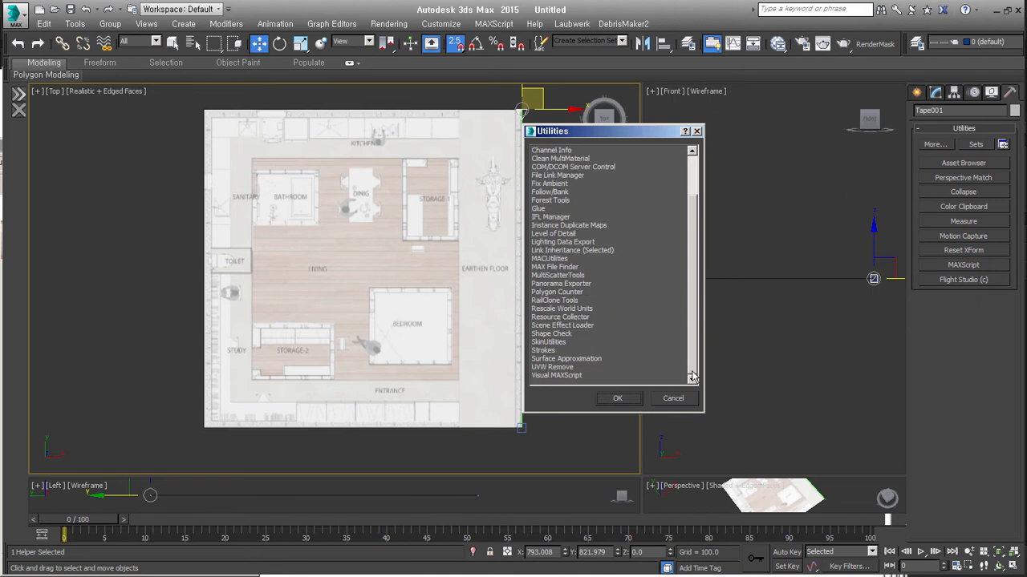
double_click(589, 313)
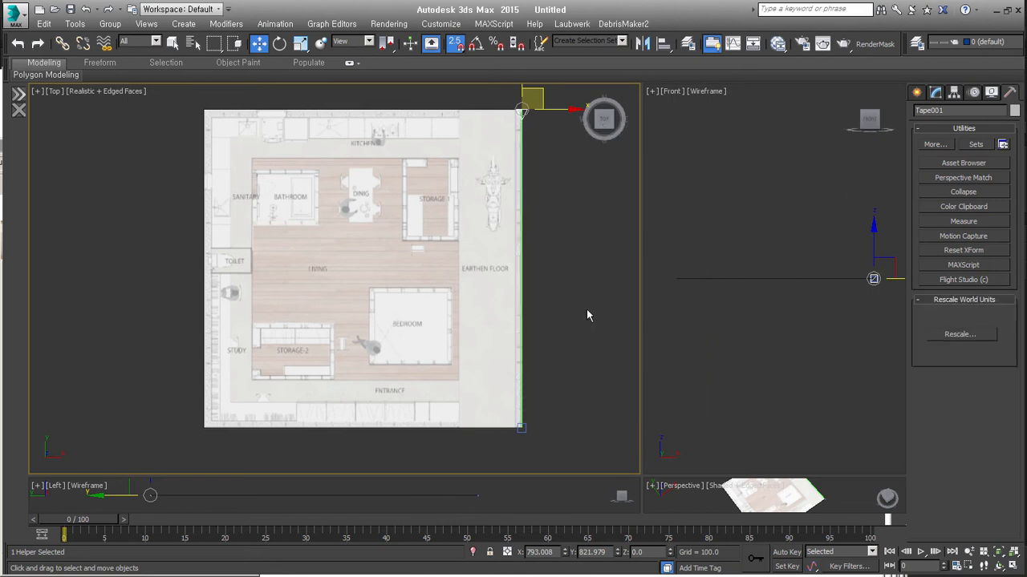
click(964, 335)
text(0.1)
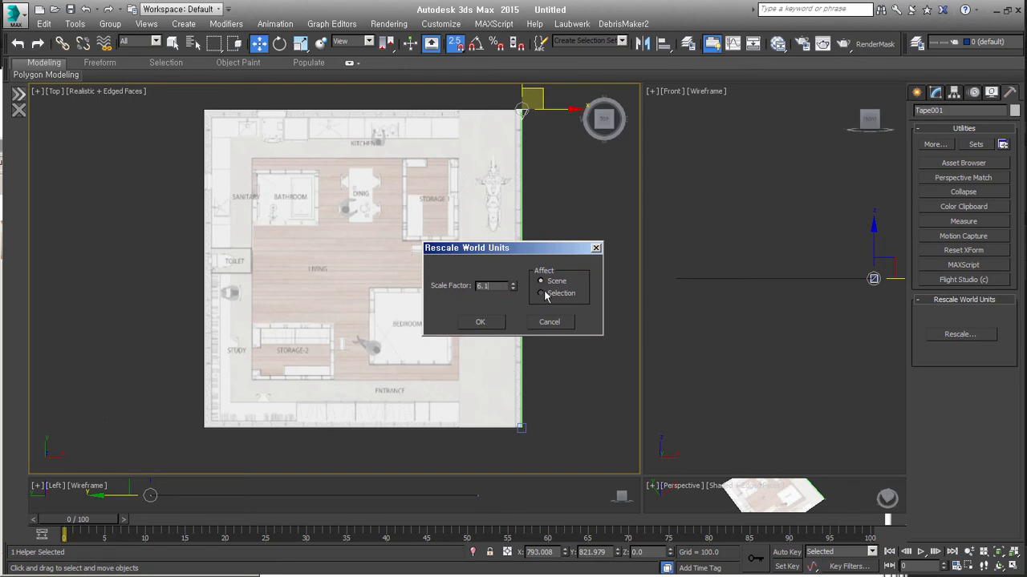
click(488, 321)
Check the length of the Tape helper along the rescaled plan's right edge.
scroll(325, 248, down, 10)
scroll(381, 251, up, 2)
middle_drag(382, 250, 382, 308)
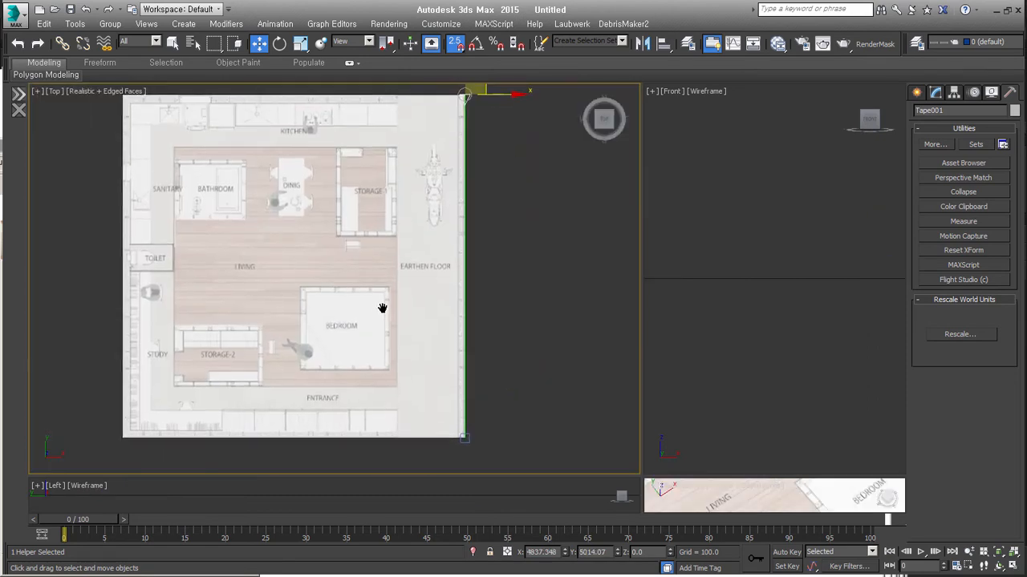
click(936, 93)
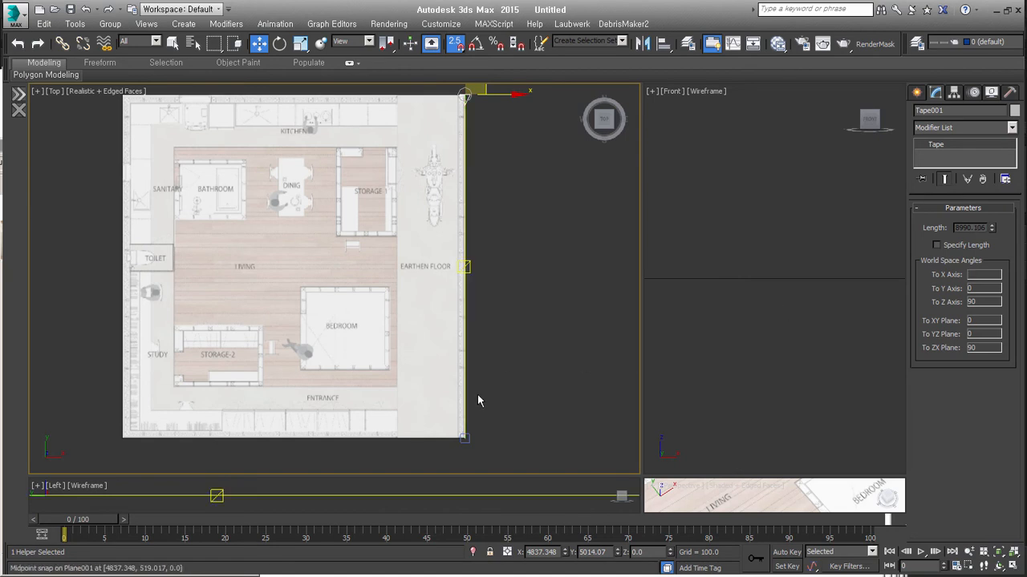
middle_drag(505, 345, 500, 354)
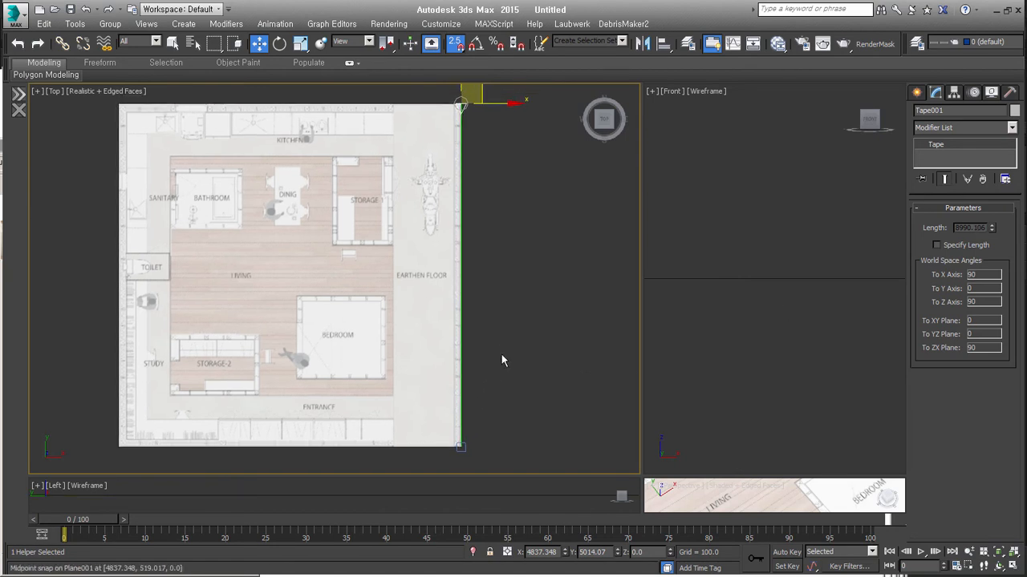
Delete the Tape helper, then select the floor plan plane with snapping off and frame it in the Top view.
right_click(502, 360)
click(431, 355)
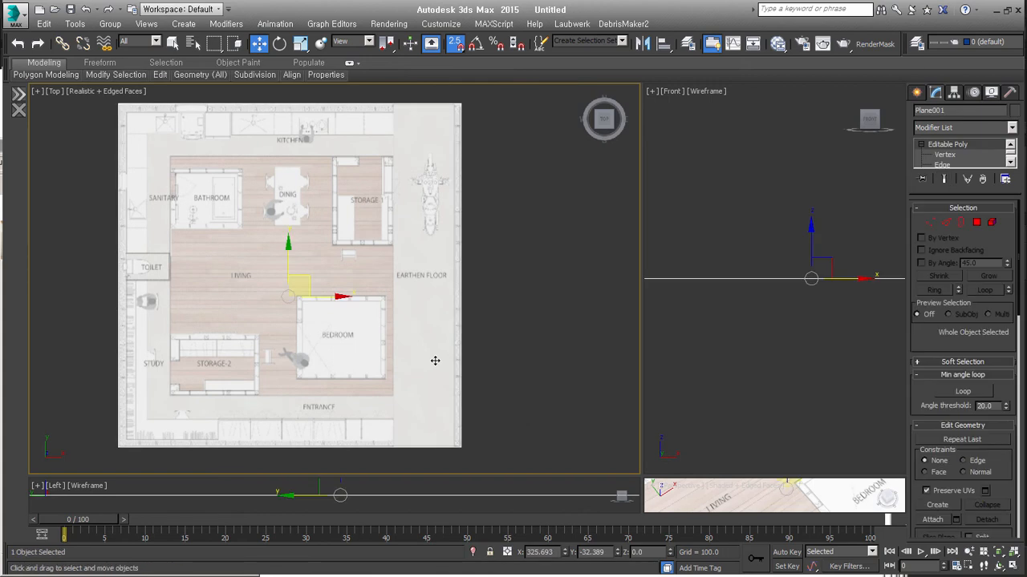
alt+middle_drag(435, 361, 449, 314)
key(s)
scroll(454, 319, down, 2)
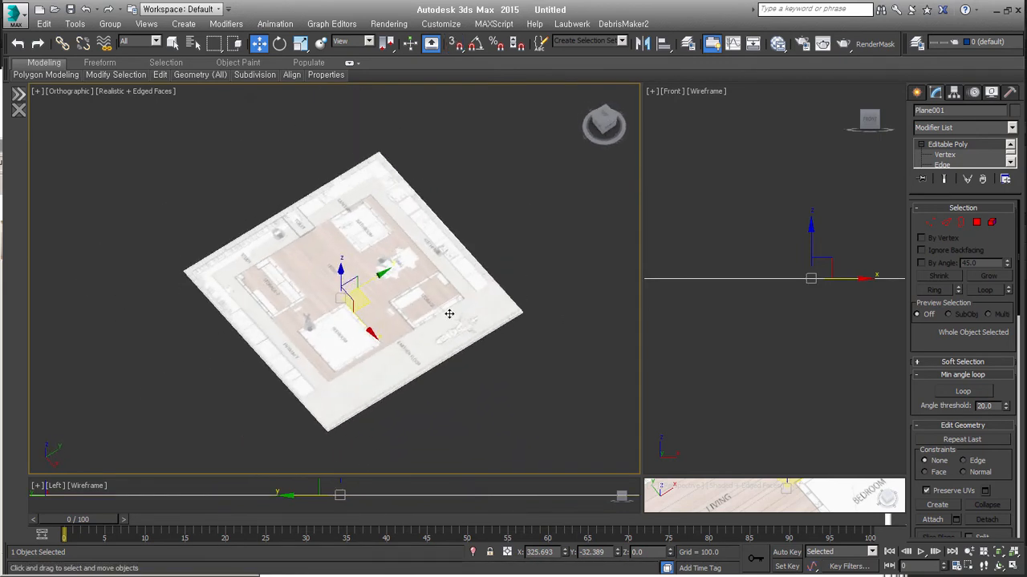
key(t)
key(z)
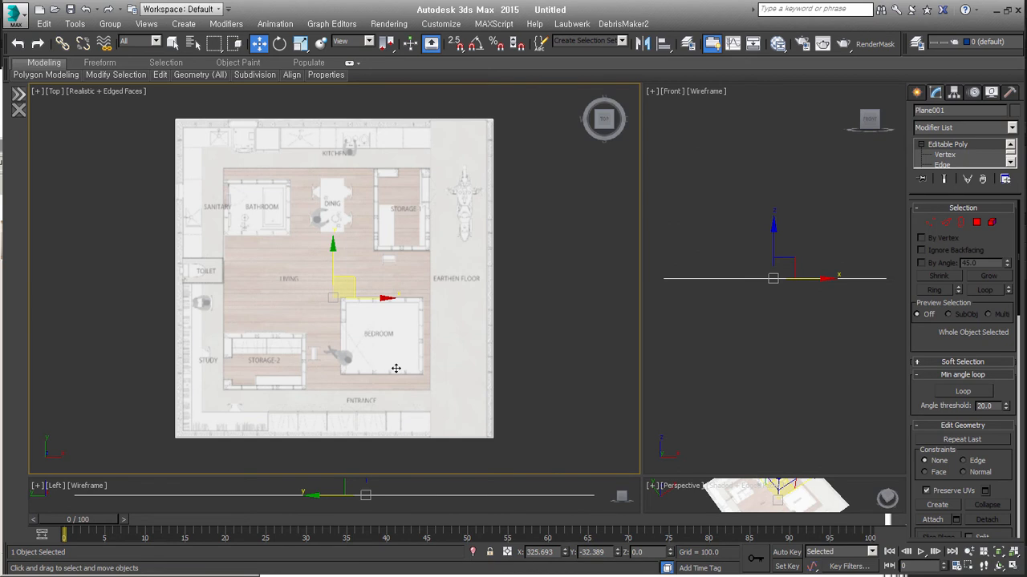
Open the front exterior photo from the Light Walls House reference folder, examine the facade, and put the folder away.
click(689, 574)
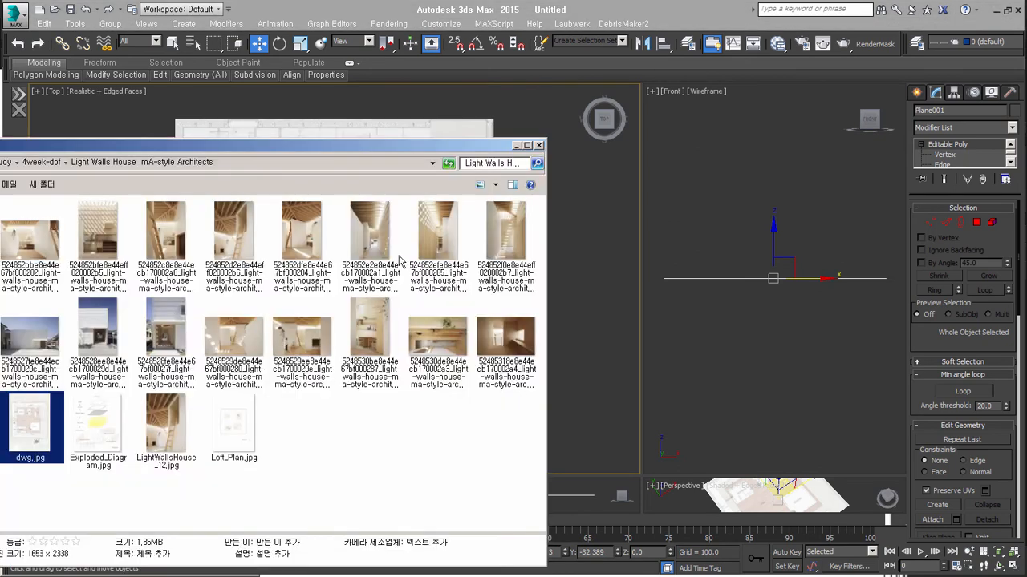
drag(282, 264, 377, 239)
click(377, 240)
drag(426, 149, 504, 147)
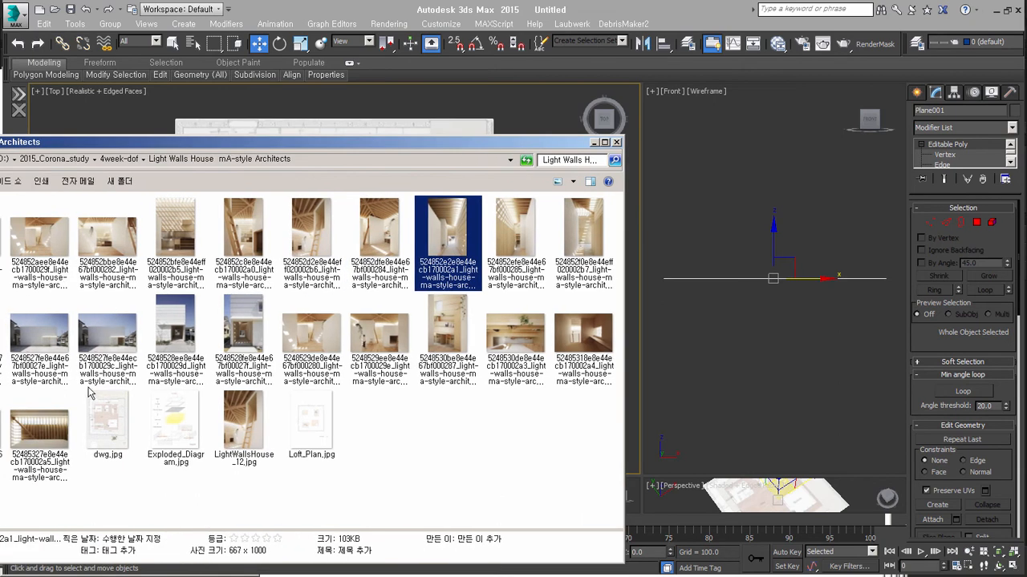
double_click(100, 345)
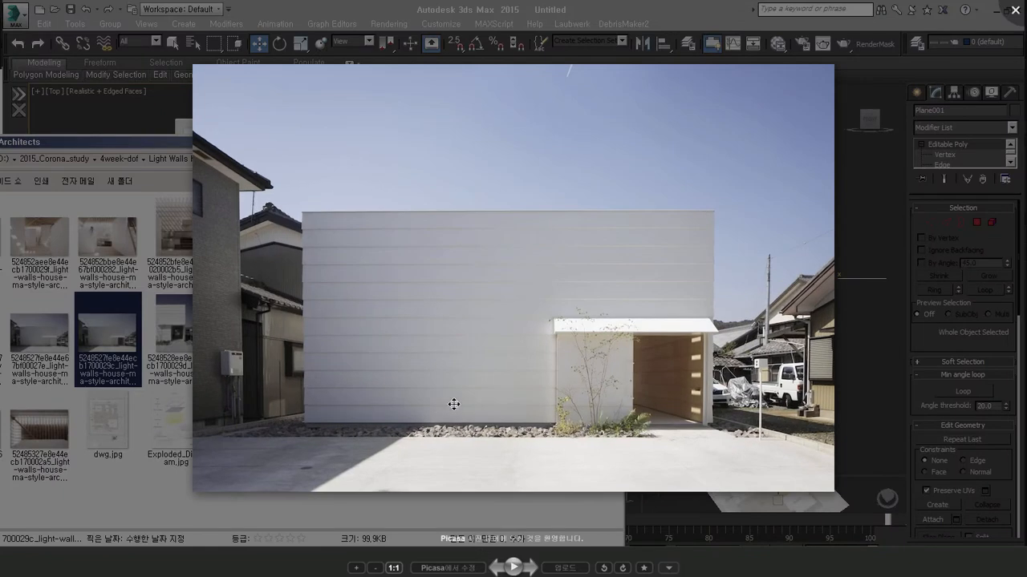
click(1009, 14)
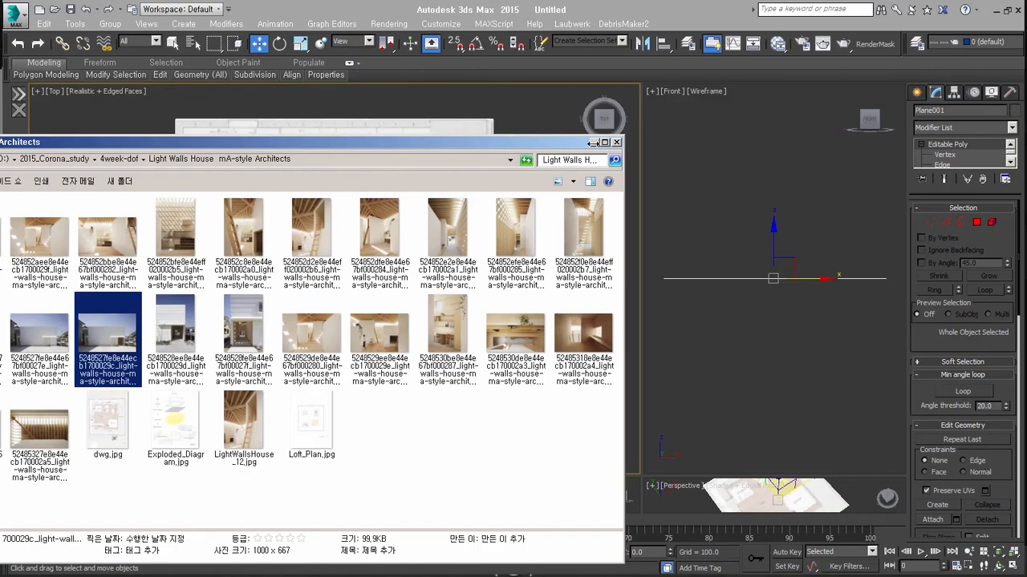
click(593, 142)
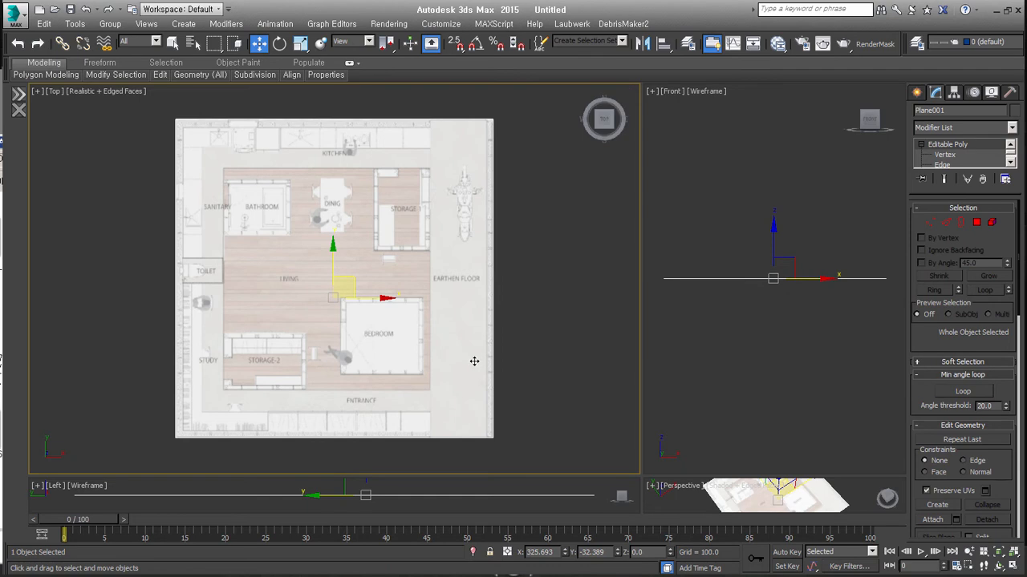
Create a plane snapped corner to corner over the whole floor plan and make it see-through.
middle_drag(507, 368, 482, 370)
click(916, 93)
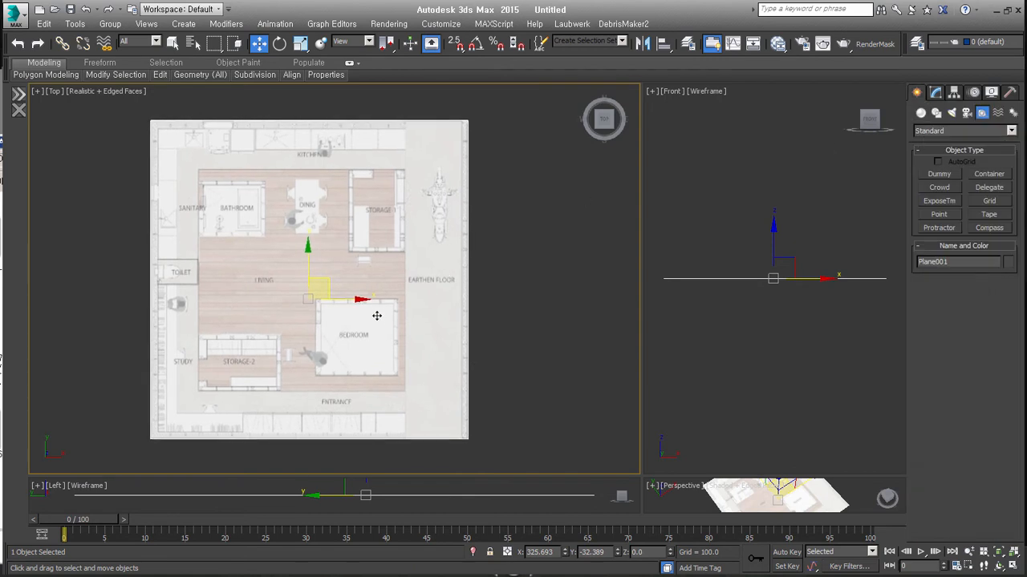
click(921, 112)
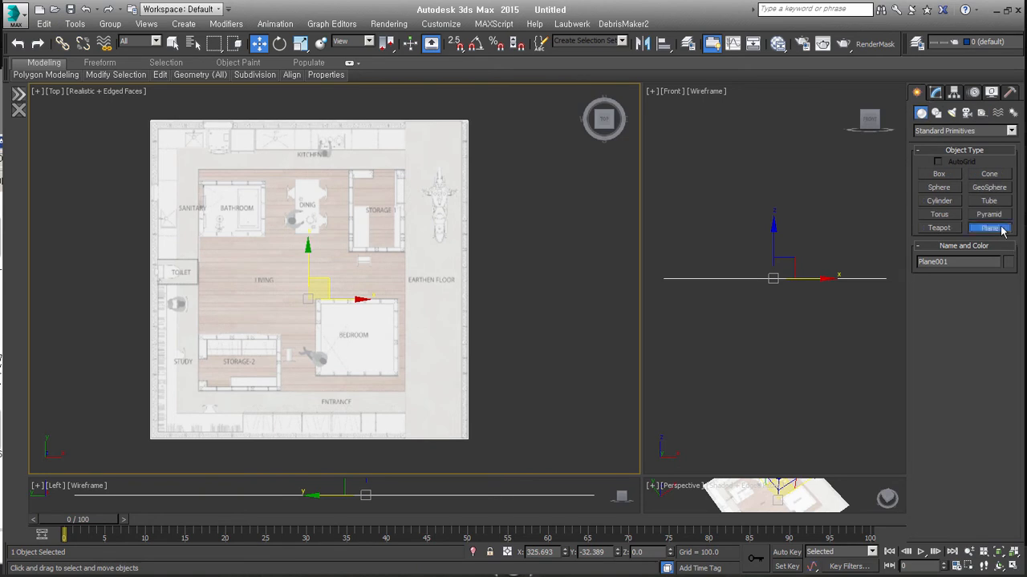
click(1001, 230)
key(s)
drag(156, 122, 470, 437)
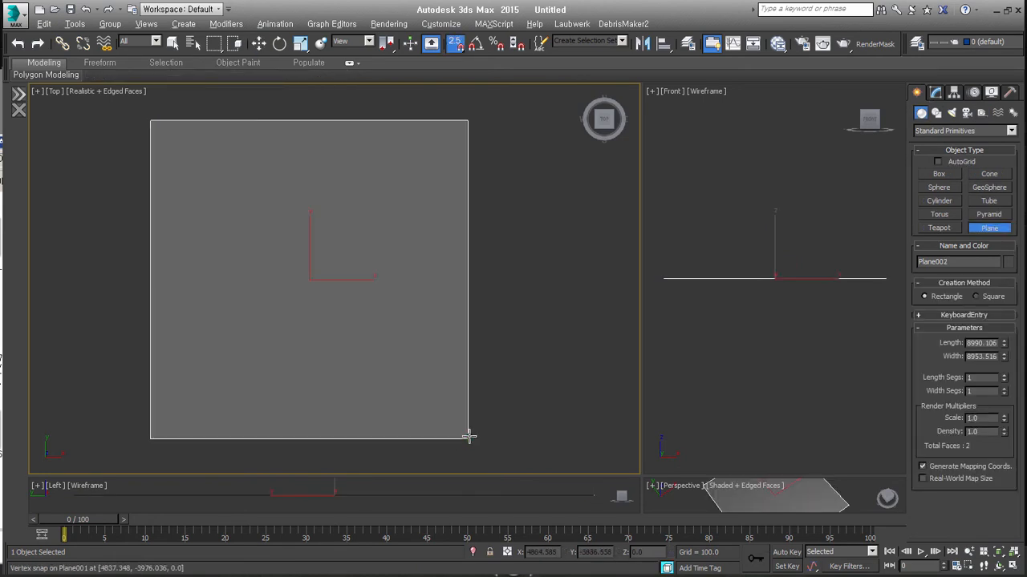
key(alt+x)
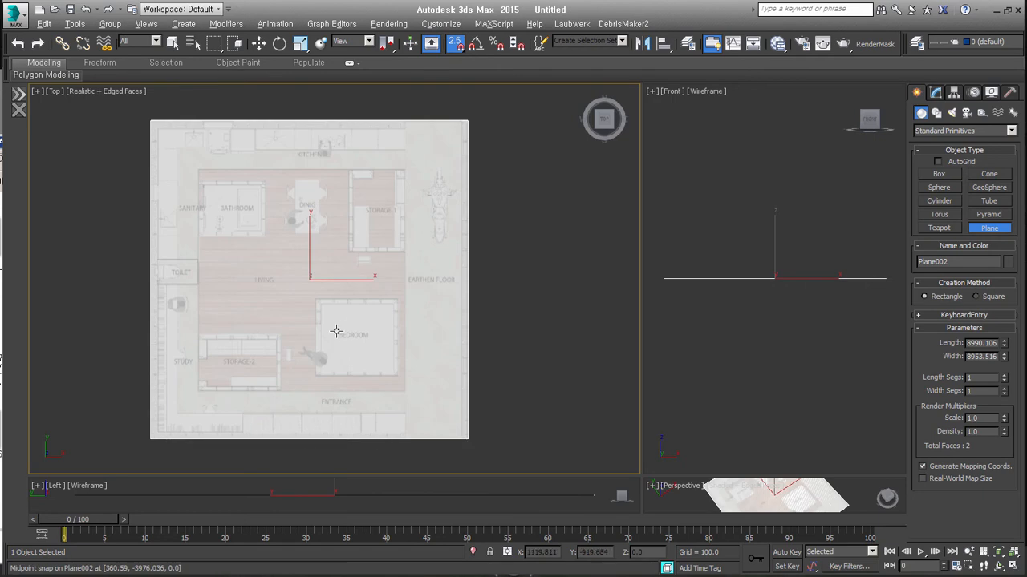
Convert the new plane to an Editable Poly and inset its polygon to the inner face of the outer walls.
key(alt+e)
click(976, 224)
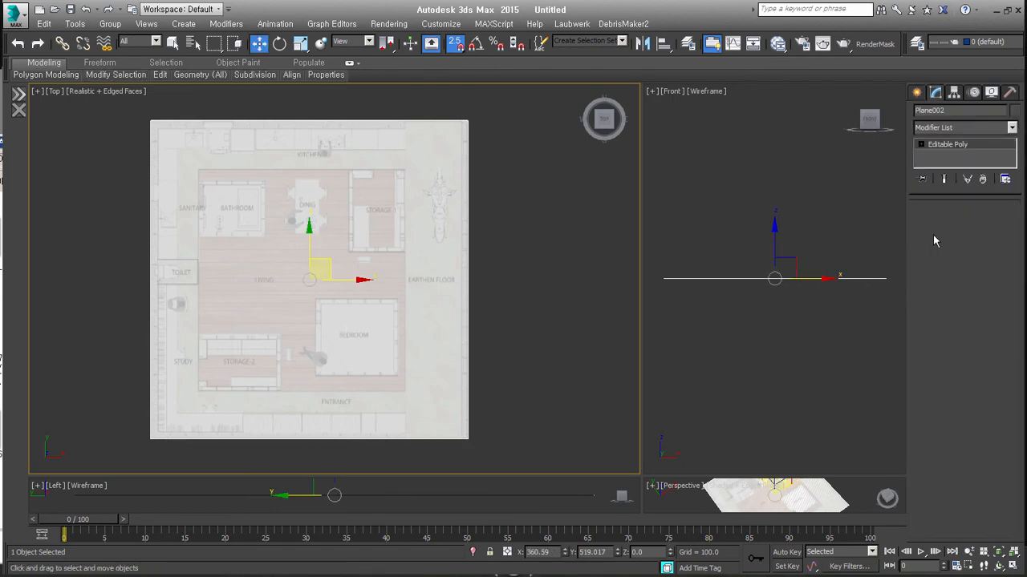
click(353, 221)
right_click(344, 211)
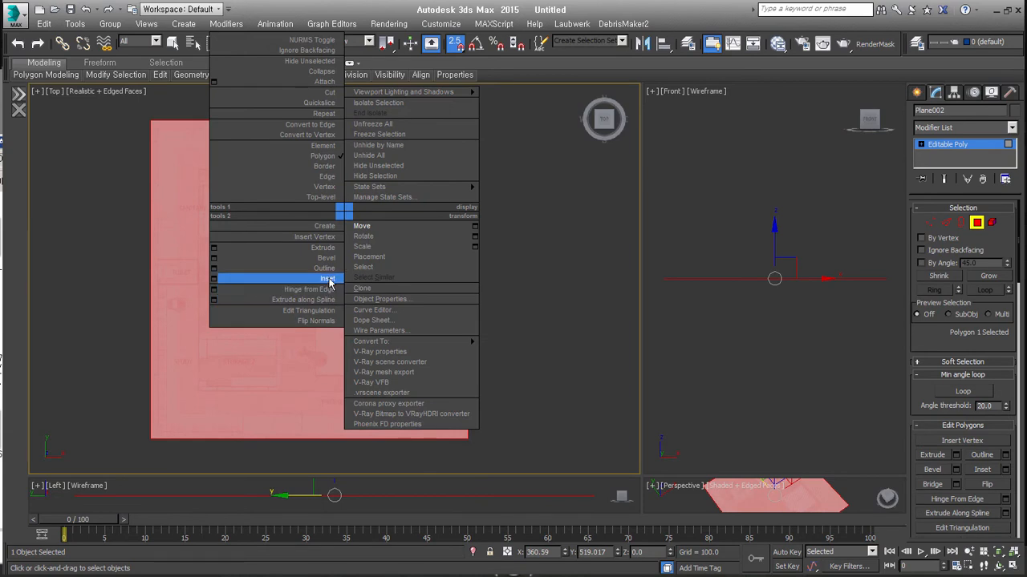
click(328, 279)
key(F2)
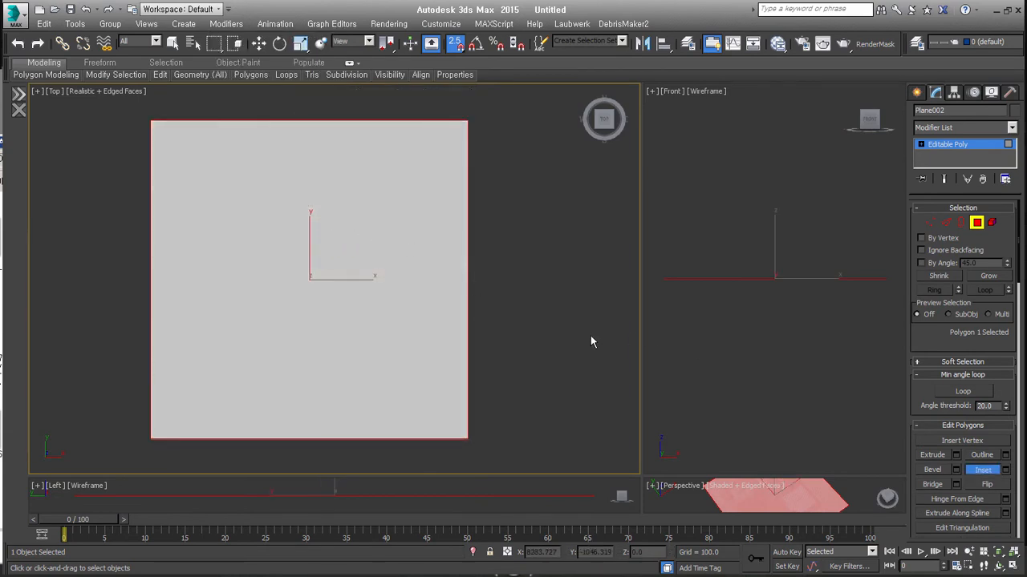
mouse_move(364, 233)
mouse_down()
mouse_move(361, 245)
mouse_move(371, 233)
mouse_up()
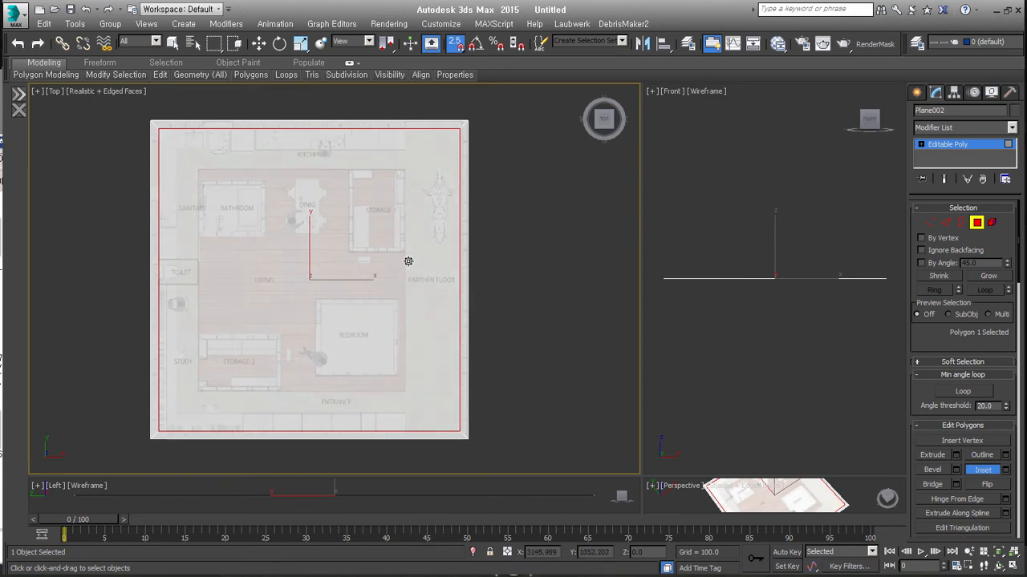
key(w)
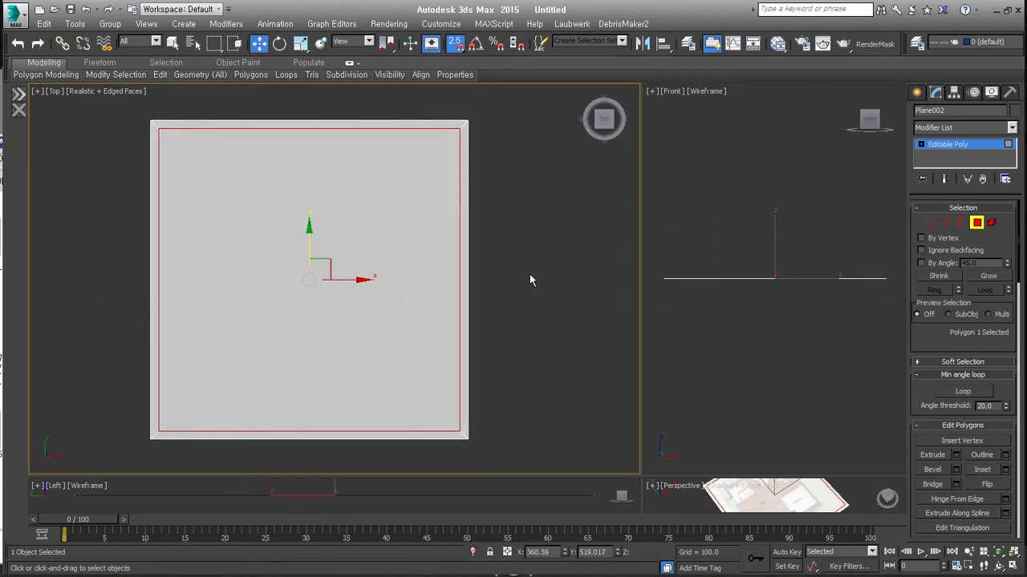
click(540, 344)
click(977, 222)
click(493, 276)
click(438, 309)
alt+middle_drag(438, 310, 398, 337)
scroll(364, 335, up, 3)
scroll(364, 335, down, 3)
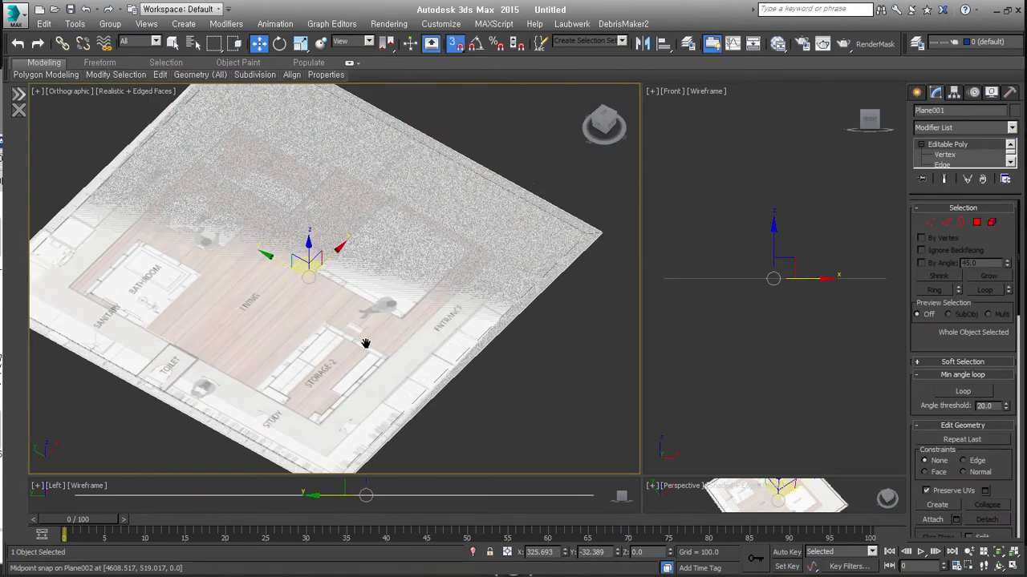
key(4)
alt+middle_drag(461, 336, 456, 337)
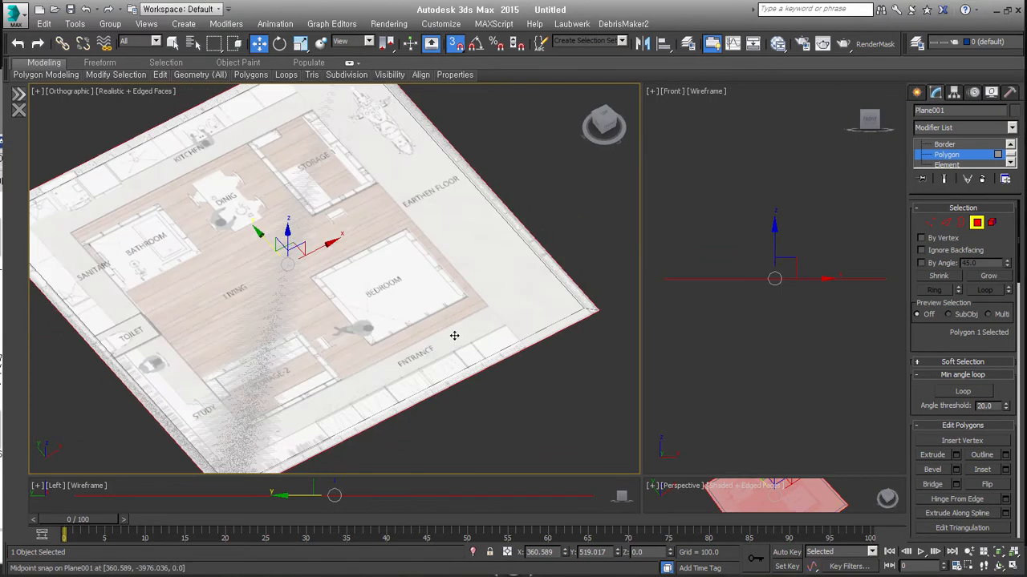
click(494, 400)
click(428, 327)
click(976, 222)
click(611, 292)
click(455, 293)
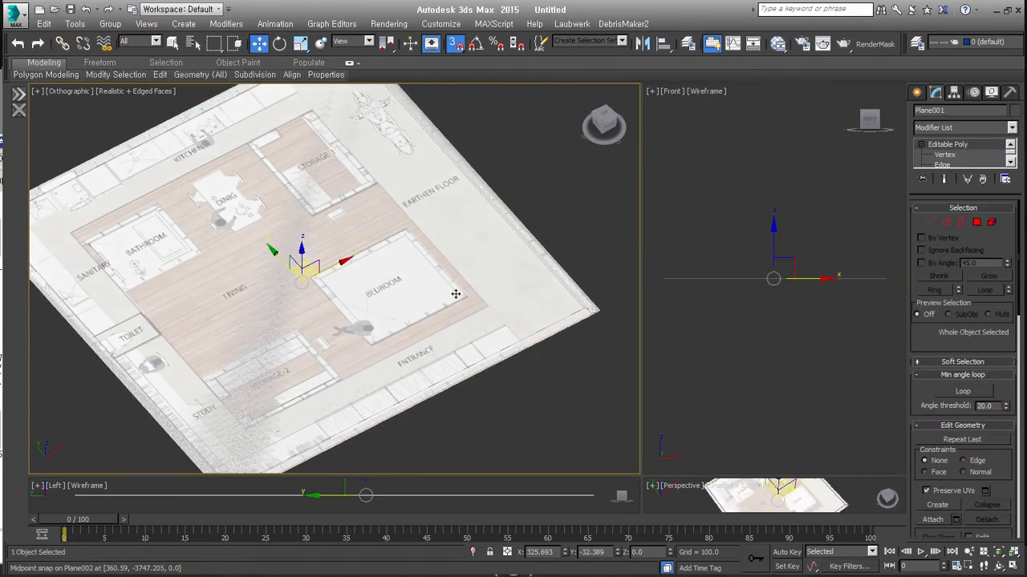
Delete the outer border polygons of the newly created plane, keeping only its inset inner polygon.
click(561, 312)
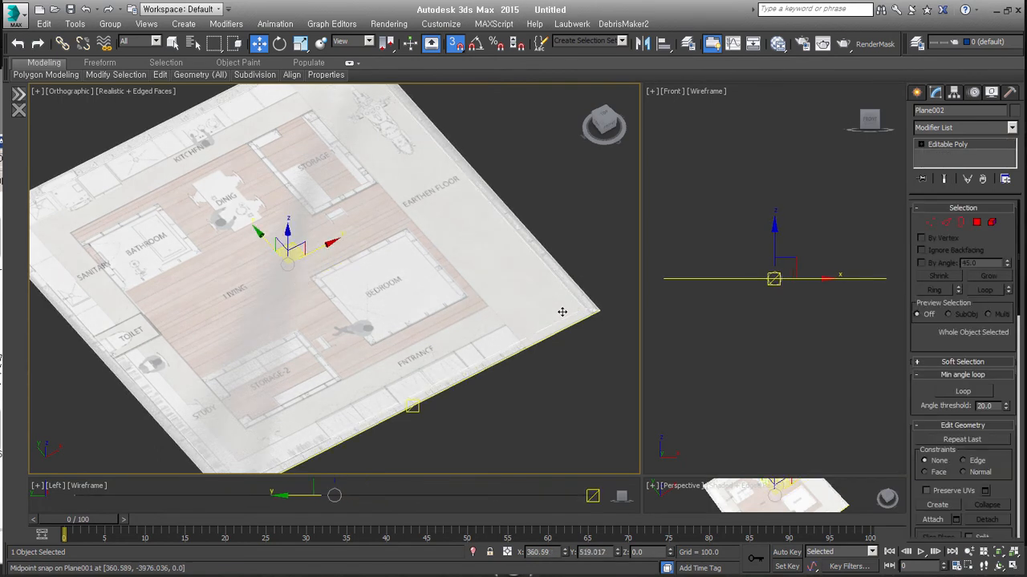
click(976, 222)
click(450, 261)
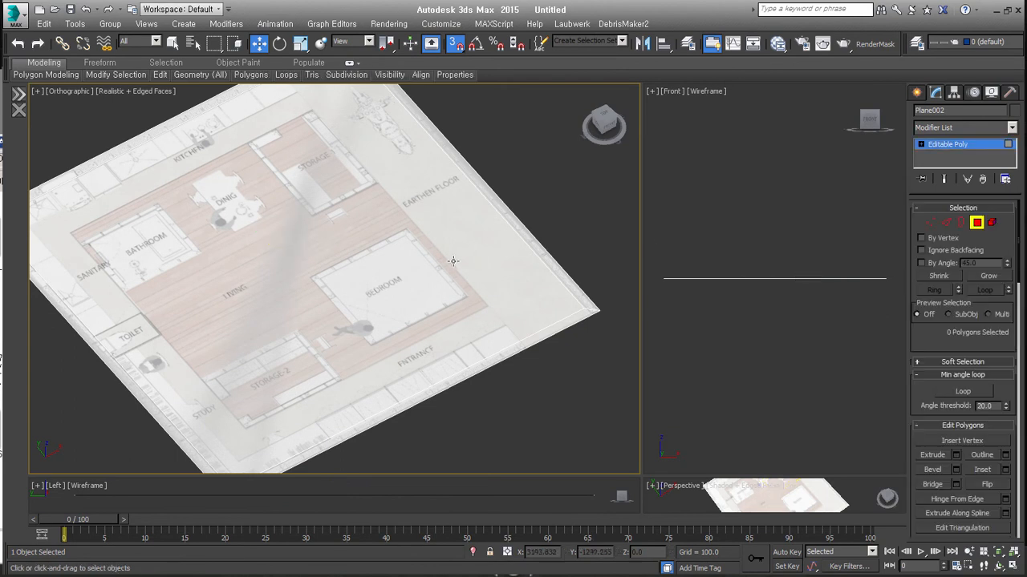
scroll(460, 300, down, 2)
middle_drag(460, 300, 431, 300)
key(Delete)
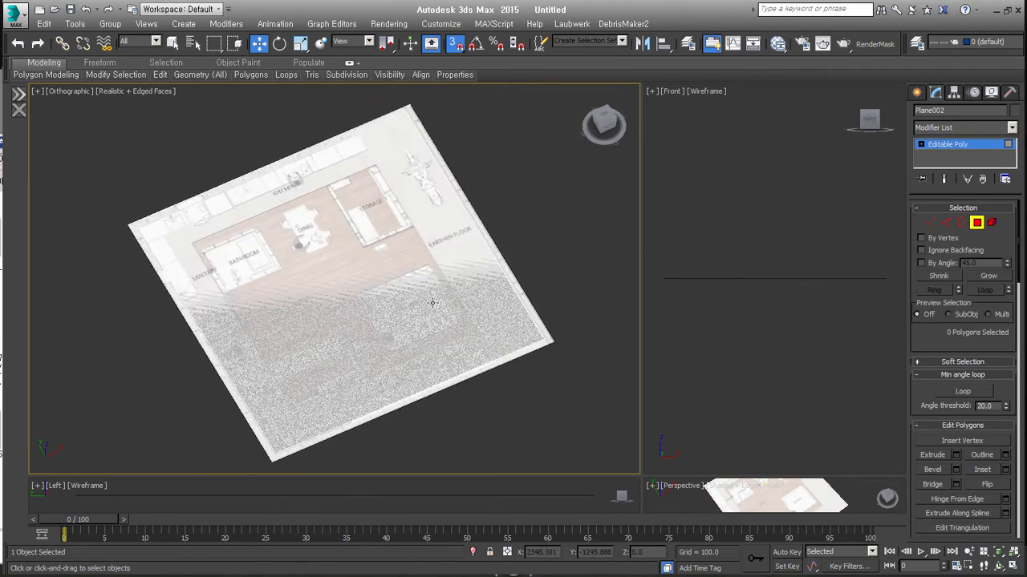
Change the main viewport's display style to Shaded and return it to the Top view.
click(131, 92)
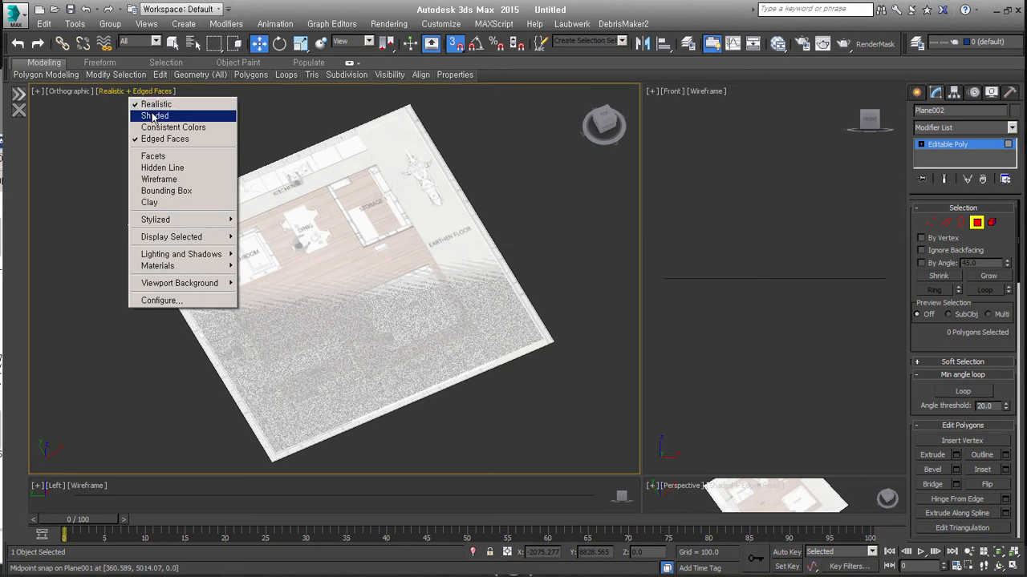
click(155, 116)
alt+middle_drag(286, 211, 373, 301)
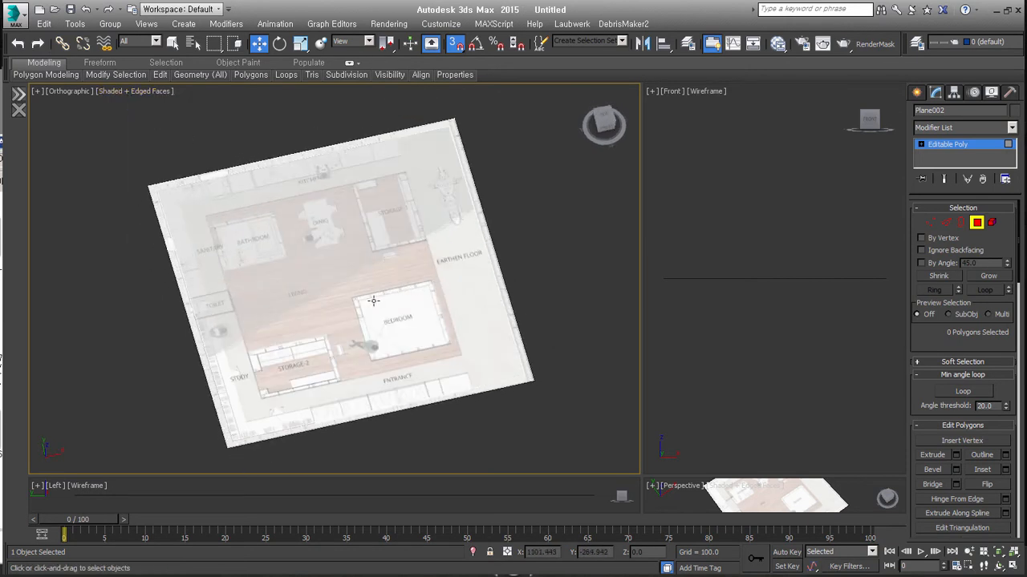
key(t)
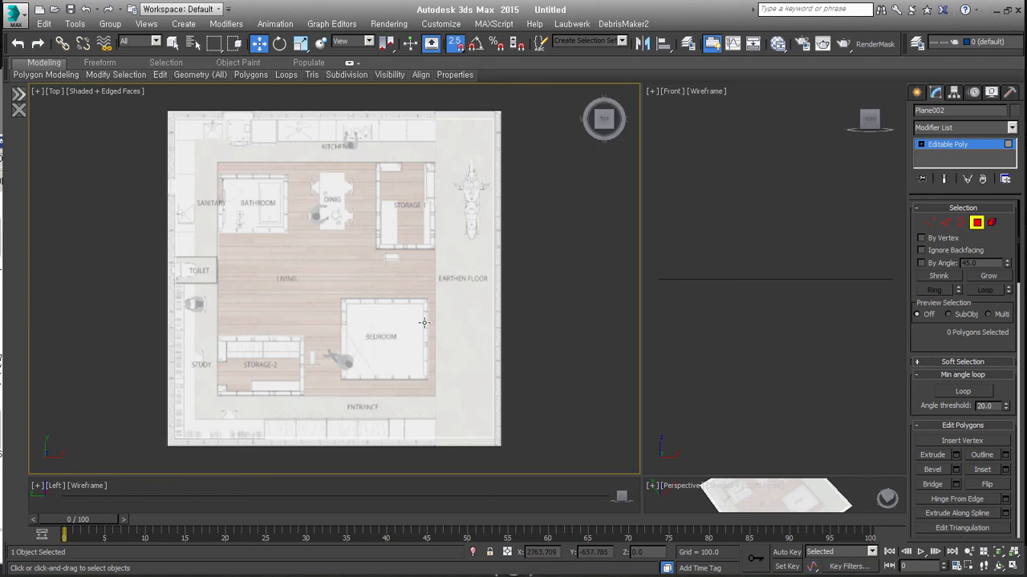
Add a vertical edge loop to the new plane along the earthen floor's boundary with the living area, and select that edge.
key(alt+c)
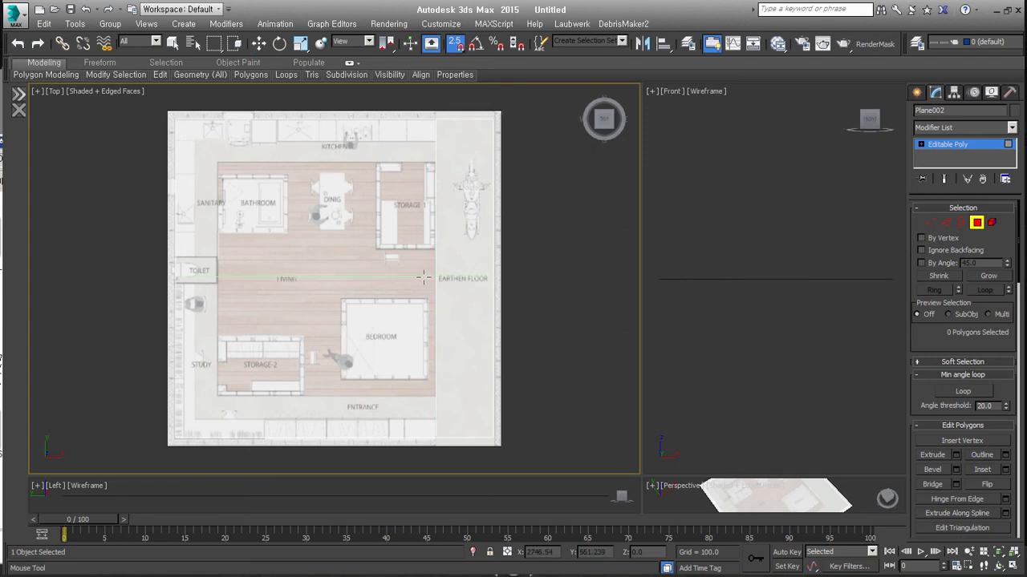
key(w)
key(2)
click(470, 120)
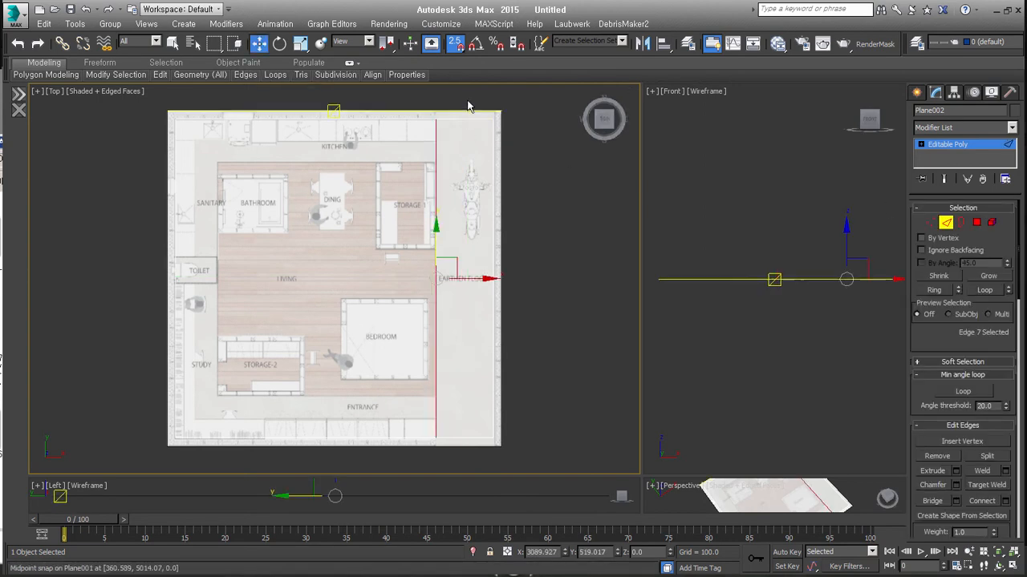
Extend the earthen floor strip by extruding its two short end edges out to the outer face of the walls.
middle_drag(473, 127, 476, 164)
shift+drag(467, 134, 500, 144)
middle_drag(487, 345, 470, 183)
click(454, 312)
shift+drag(412, 314, 453, 320)
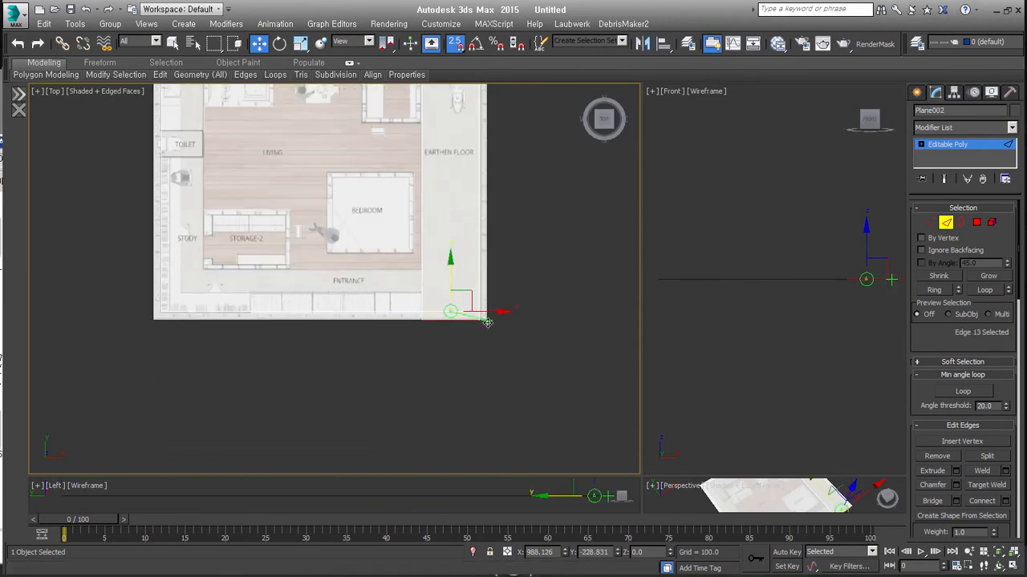
click(440, 360)
middle_drag(310, 245, 350, 359)
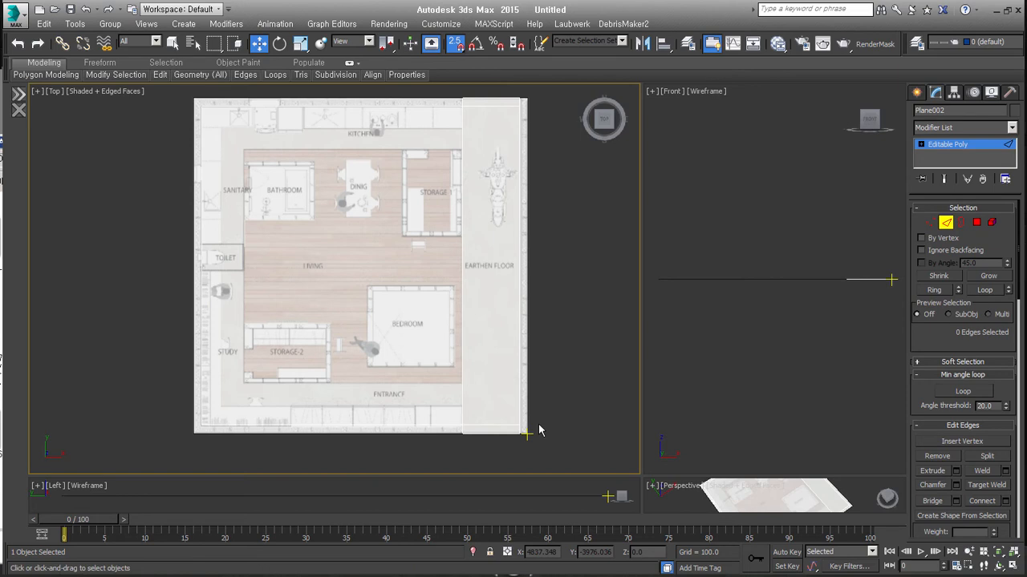
drag(534, 426, 522, 428)
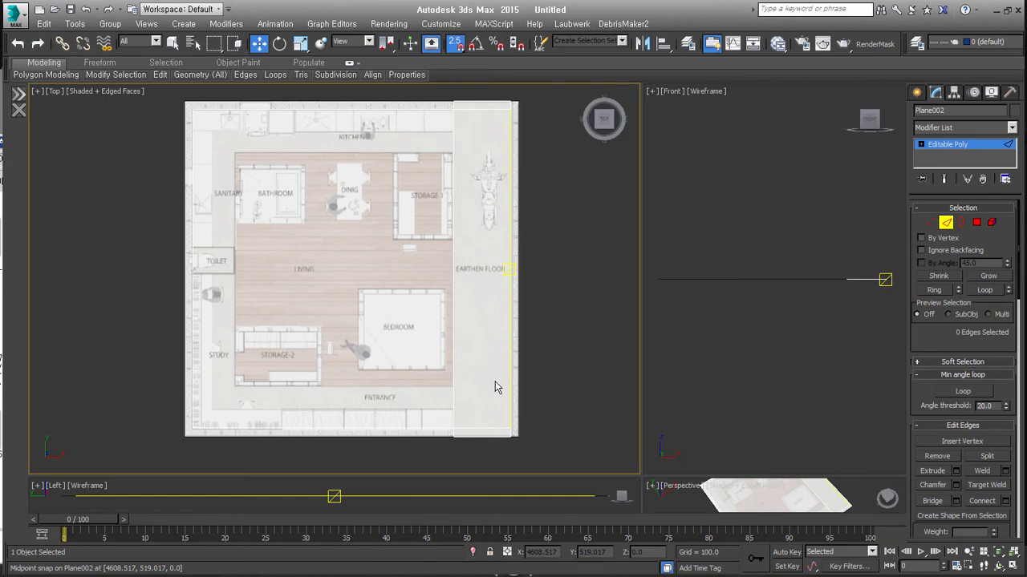
drag(494, 382, 540, 414)
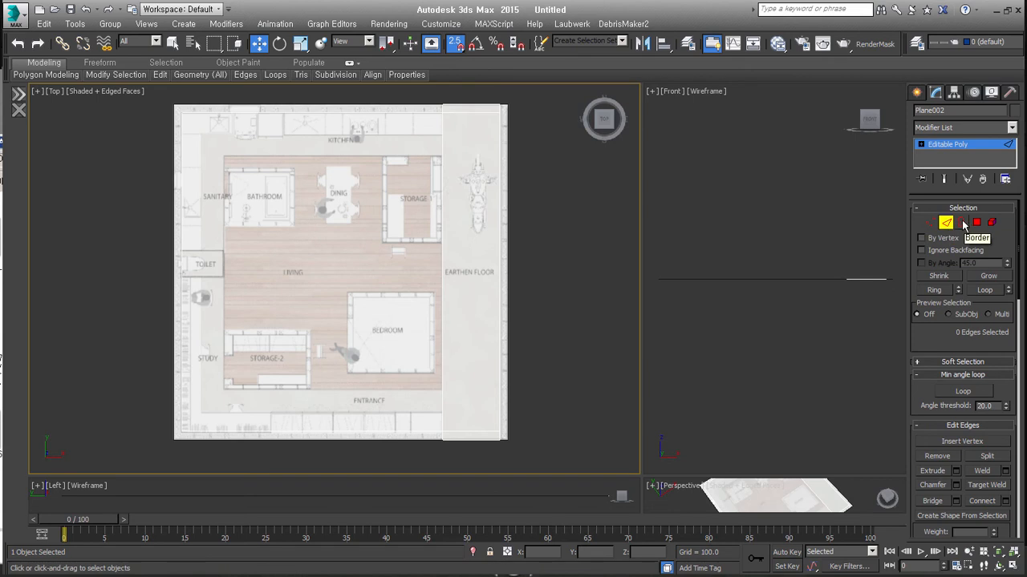
key(alt+c)
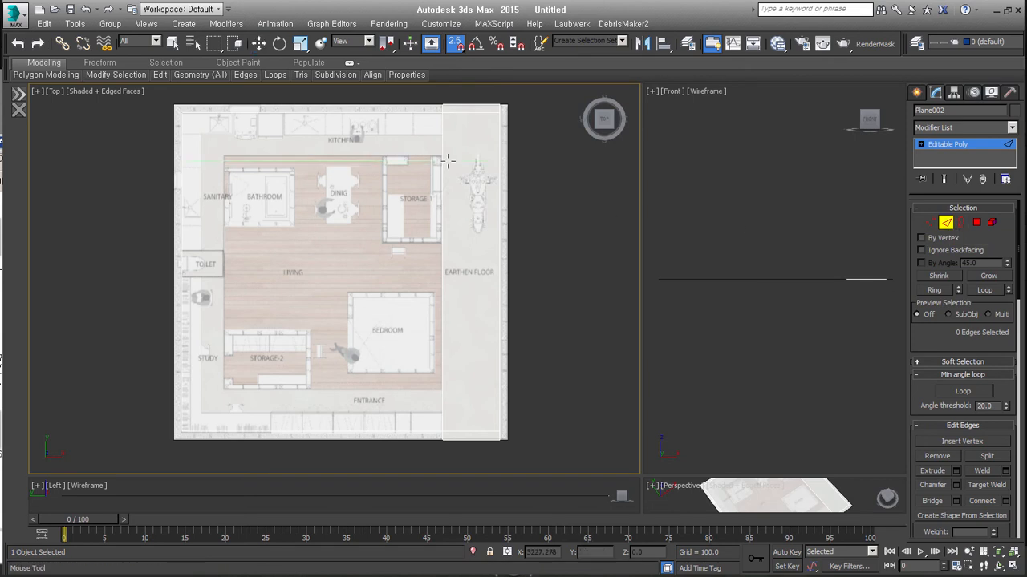
key(w)
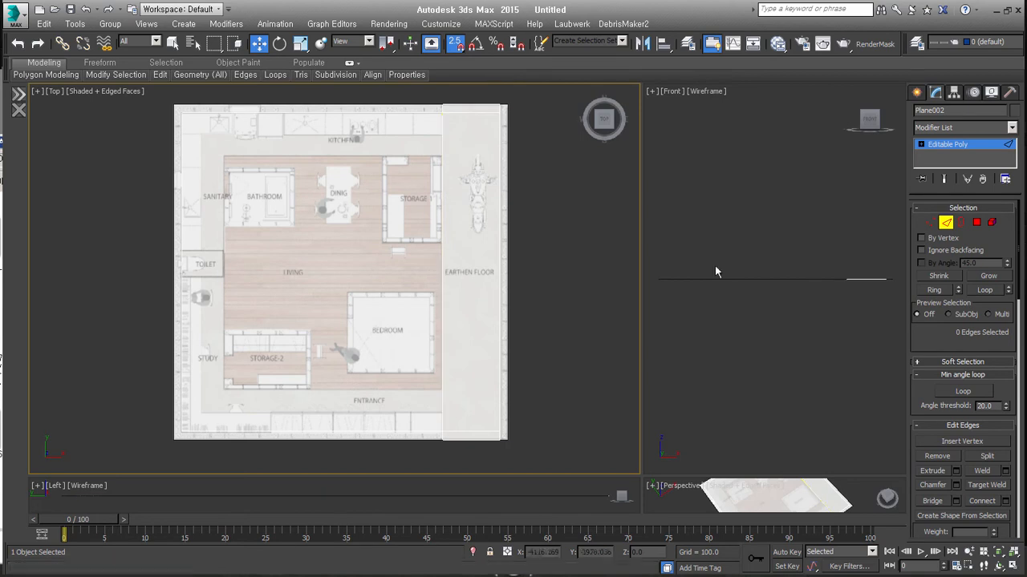
Add an Edit Poly modifier to the plane and insert edge loops along the wood floor's kitchen, sanitary and entrance sides.
click(945, 222)
key(e)
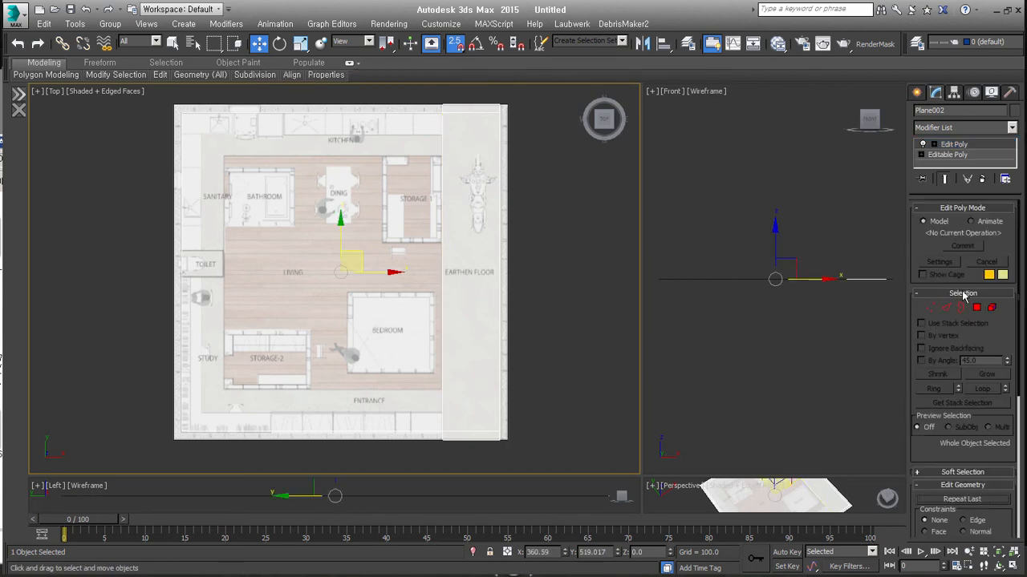
key(alt+c)
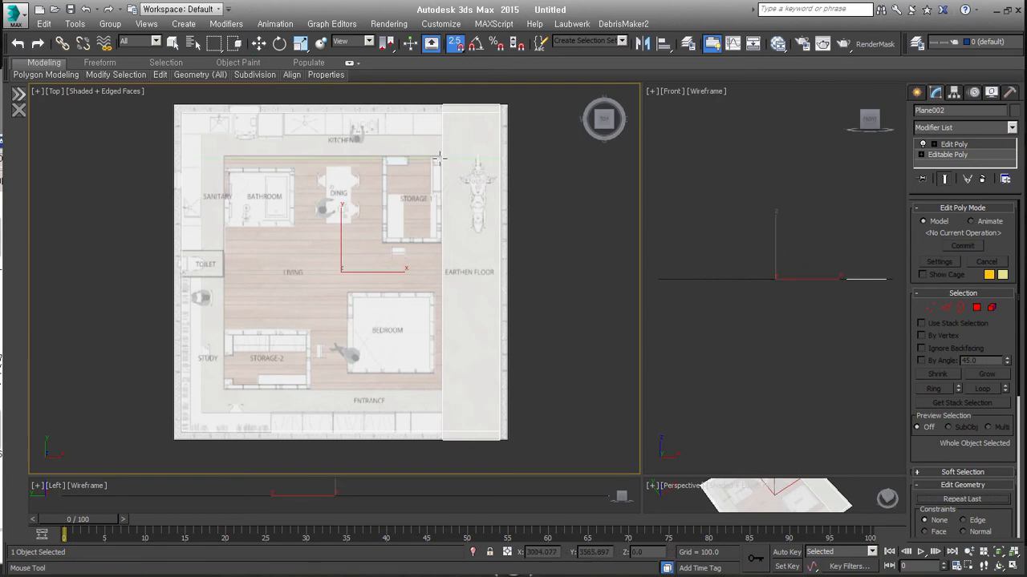
click(439, 156)
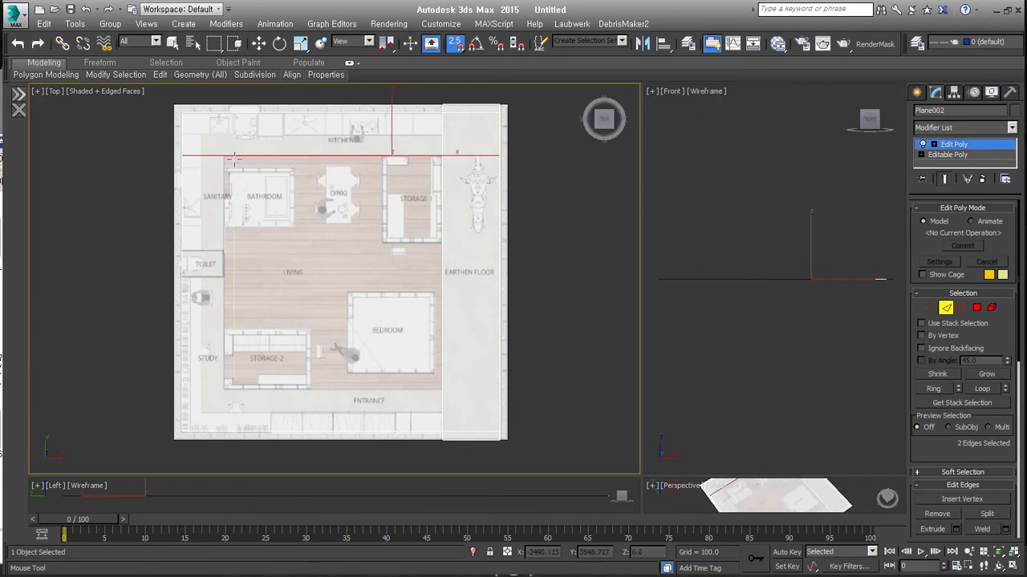
click(440, 392)
key(w)
Detach the central wood floor polygon from the plane as a new object named Wfloor, without cloning it.
key(4)
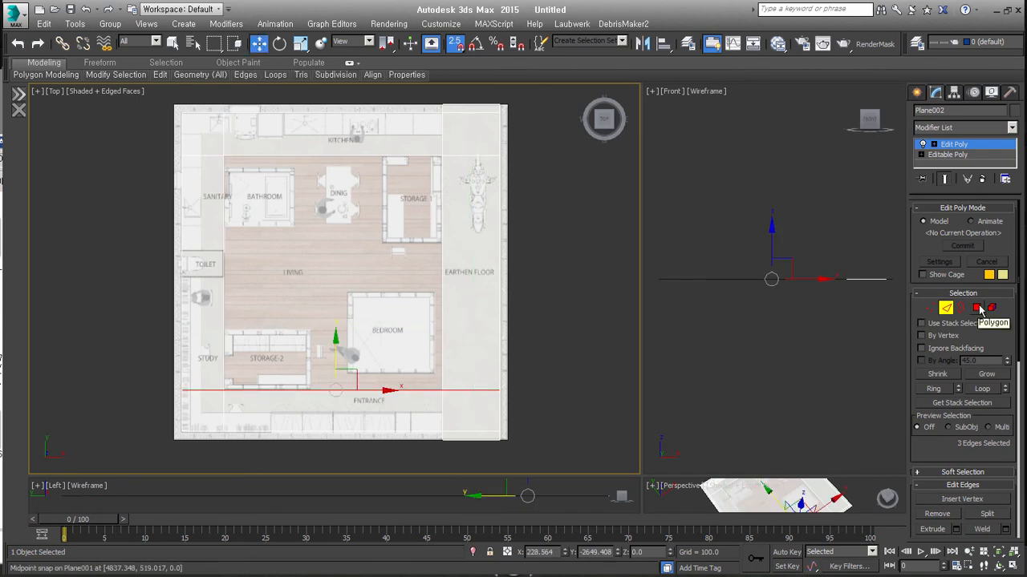
click(440, 276)
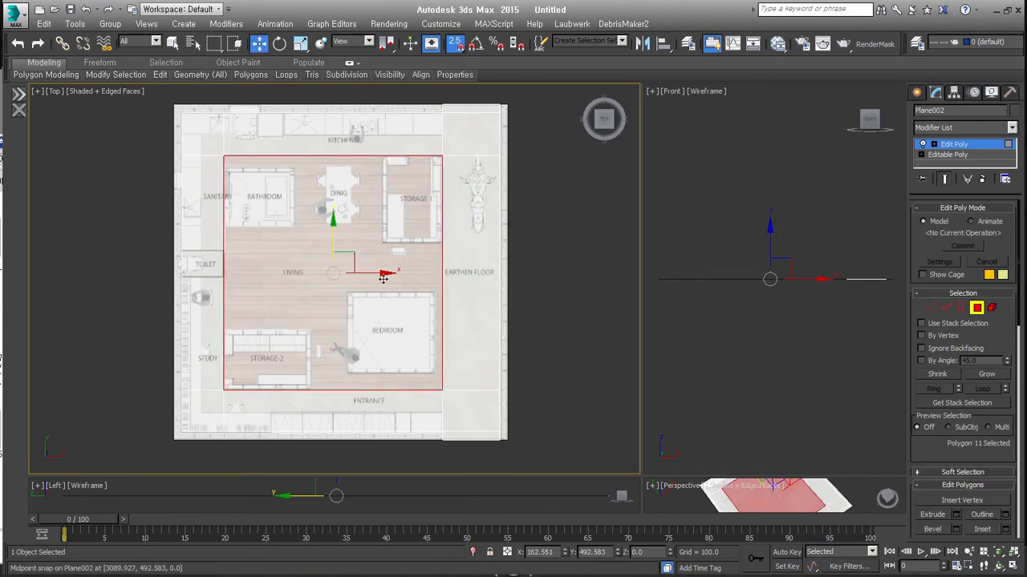
key(alt+d)
text(fo)
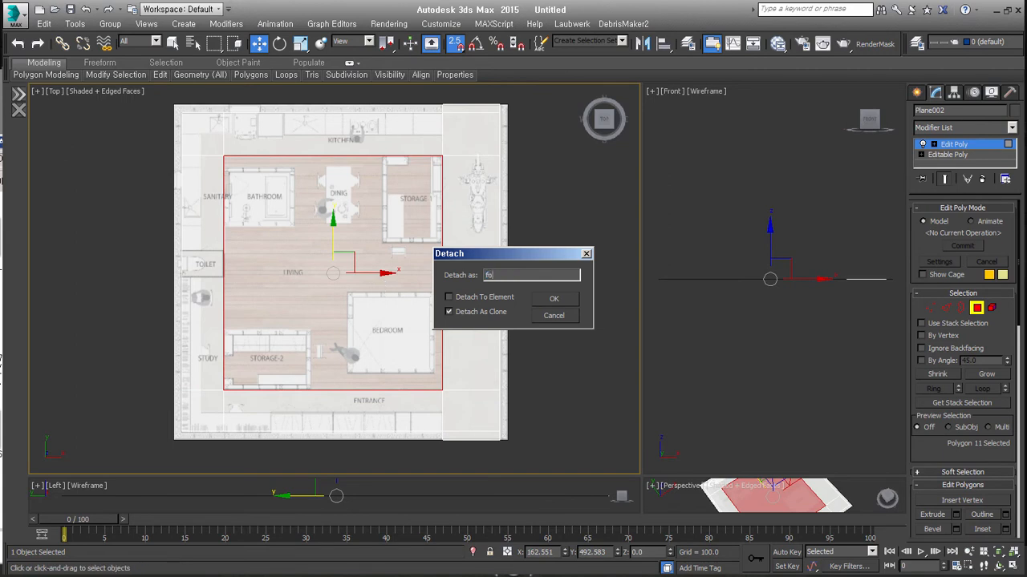
text(o)
text(r)
text(W)
click(490, 314)
click(553, 298)
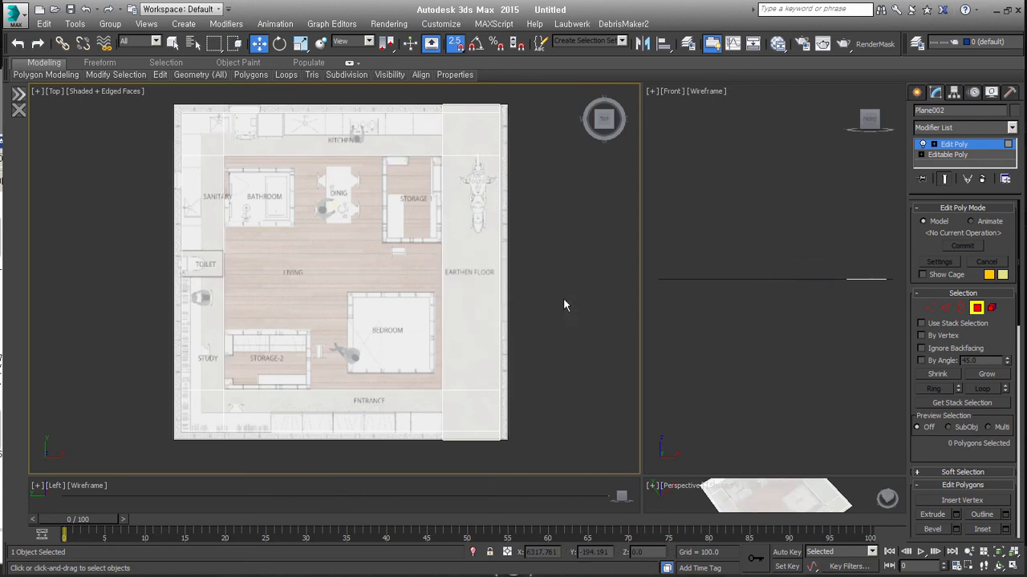
Select the detached Wfloor object and extrude it upward by 150 into a raised slab.
click(981, 181)
alt+middle_drag(525, 382, 488, 304)
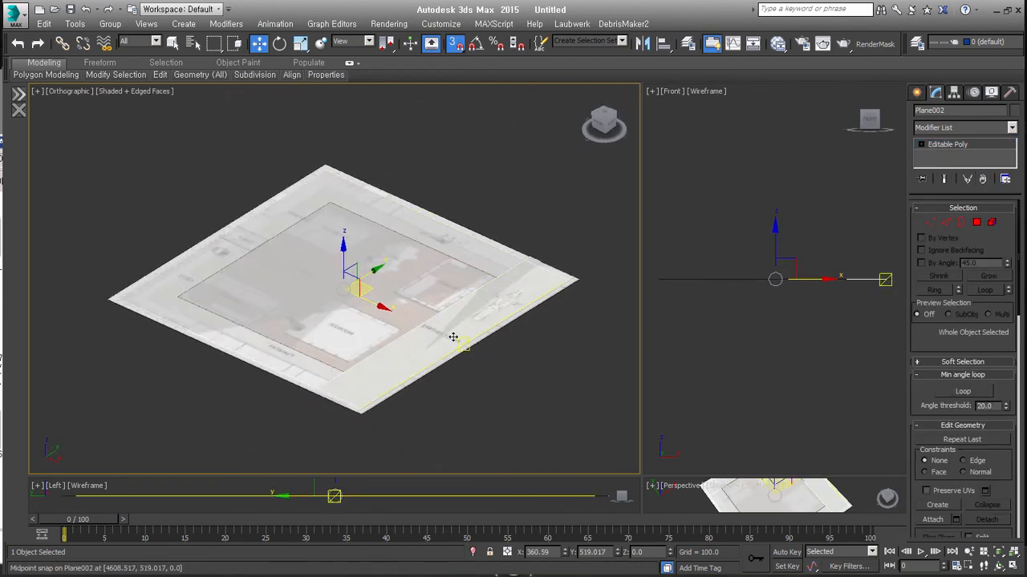
alt+middle_drag(393, 329, 393, 328)
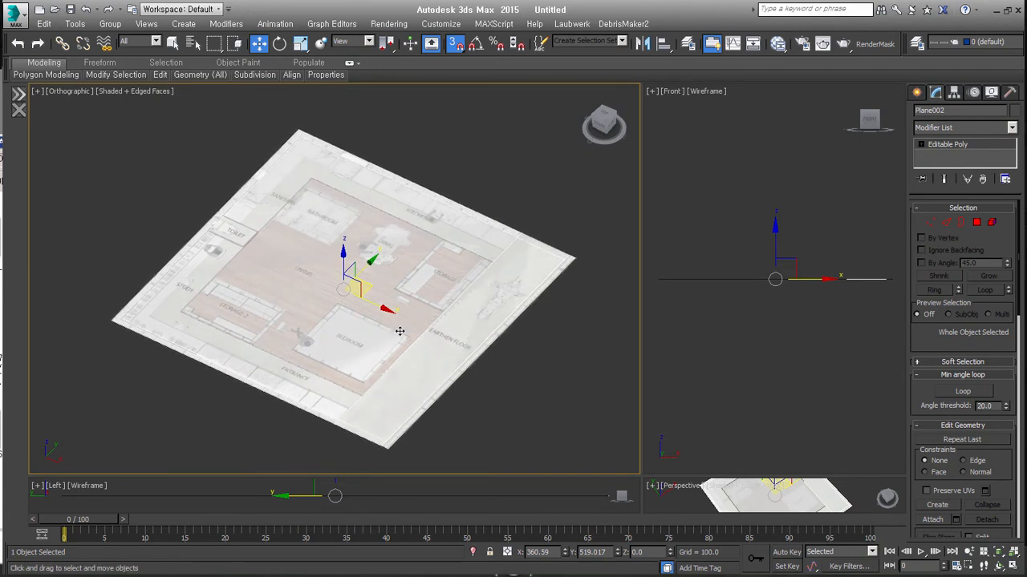
click(394, 328)
text(150)
key(Return)
alt+middle_drag(480, 361, 470, 316)
middle_drag(552, 308, 531, 322)
Select the Wfloor slab's top polygon and lower it by 20 along Z using offset coordinates.
key(t)
key(ctrl+e)
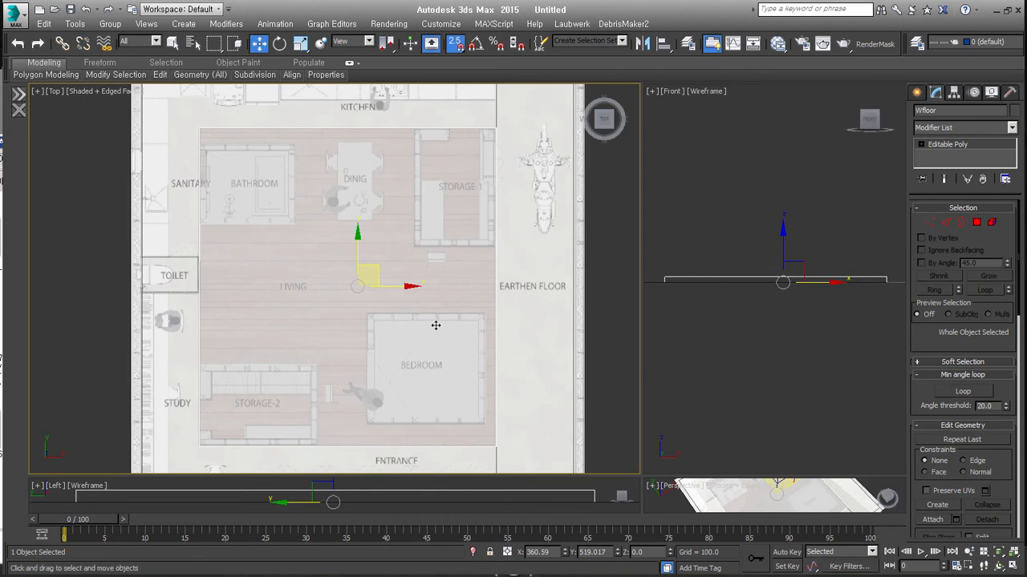
middle_drag(465, 227, 471, 238)
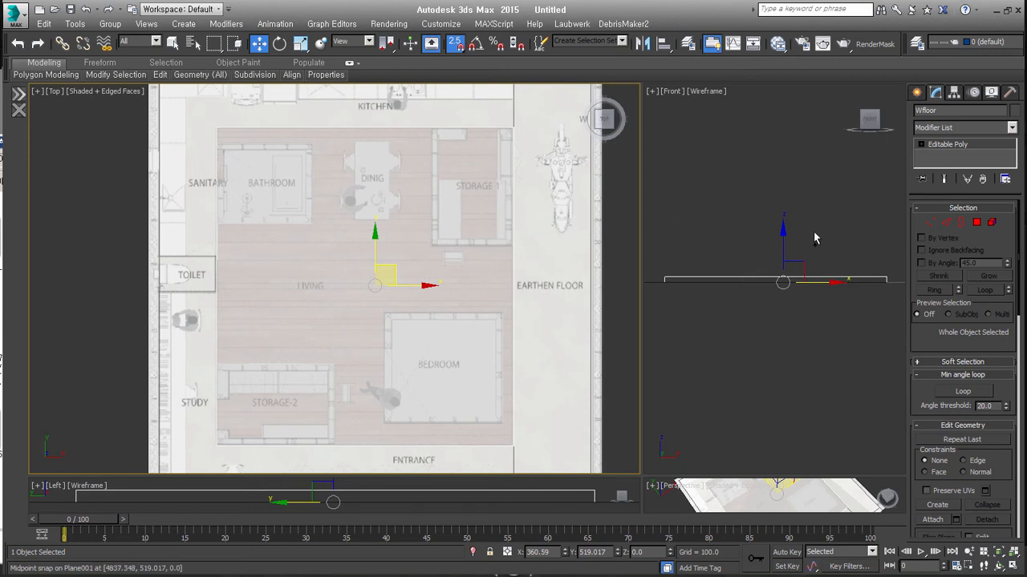
click(977, 225)
click(452, 277)
alt+middle_drag(589, 353, 484, 298)
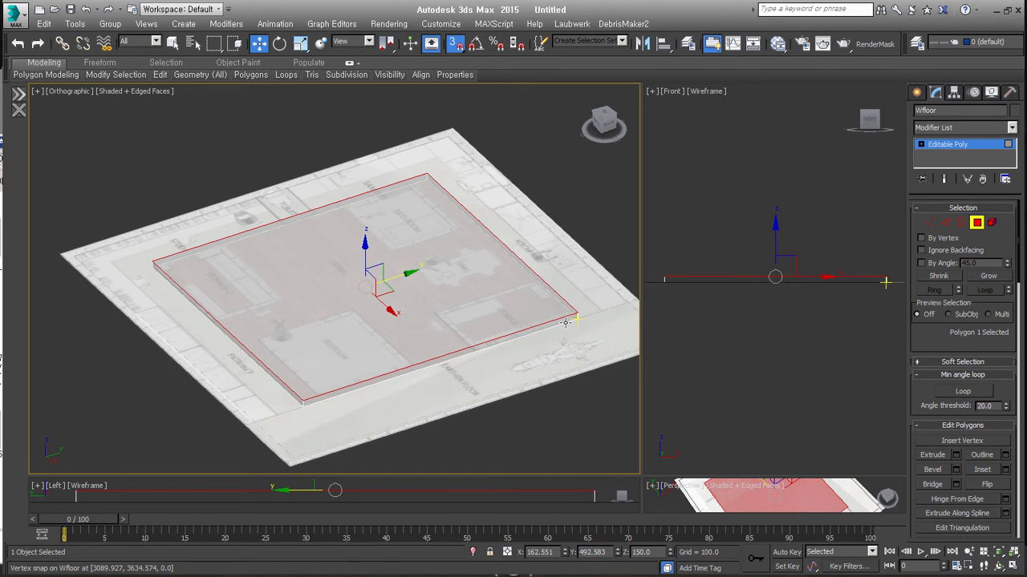
alt+middle_drag(362, 353, 381, 352)
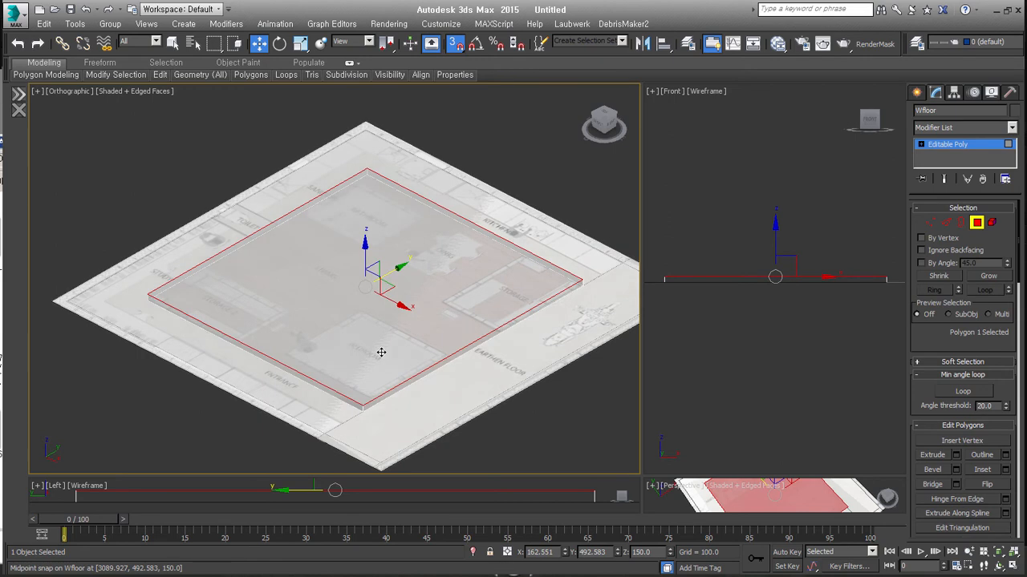
middle_drag(396, 340, 399, 347)
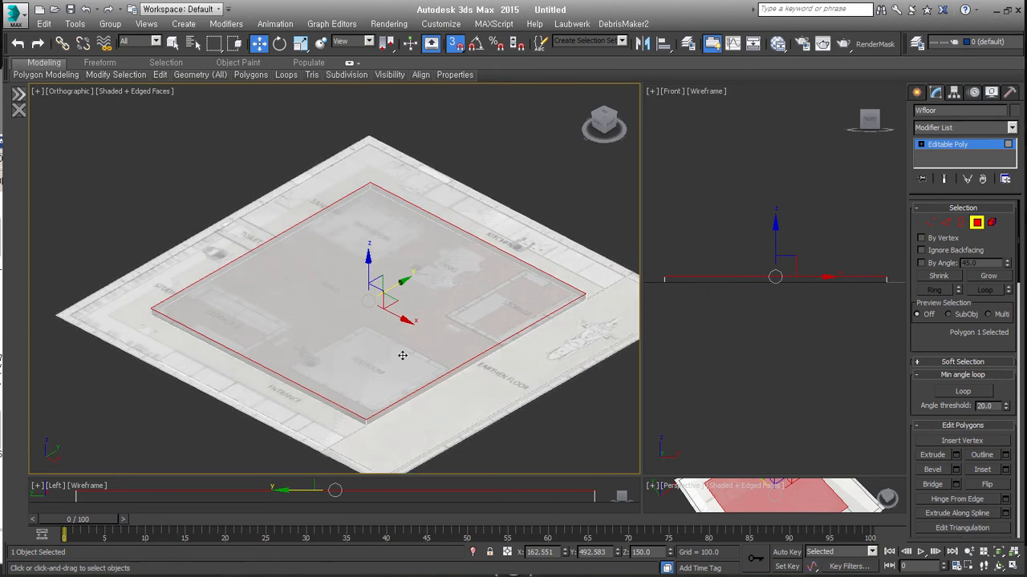
click(507, 552)
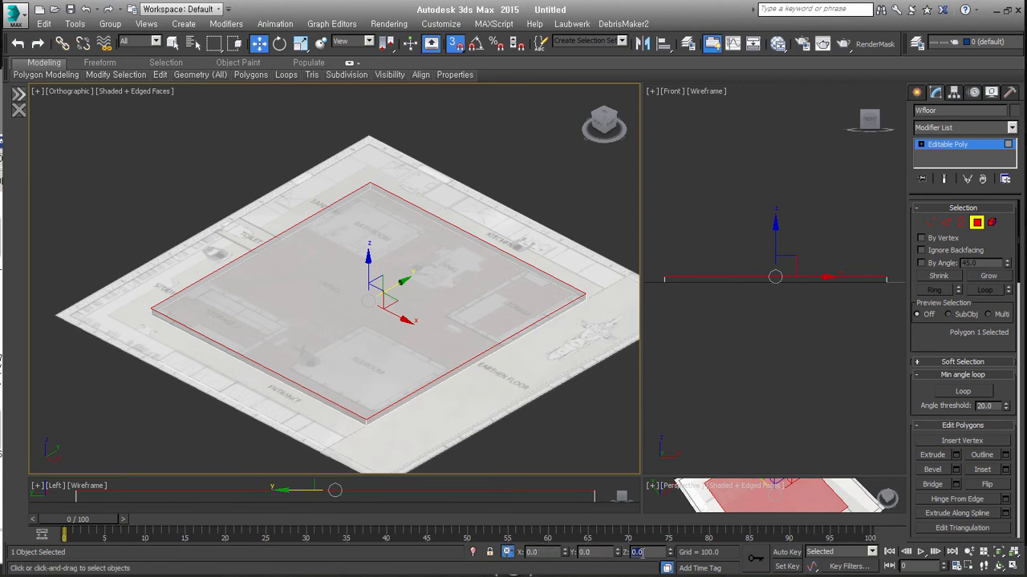
text(-20)
key(Return)
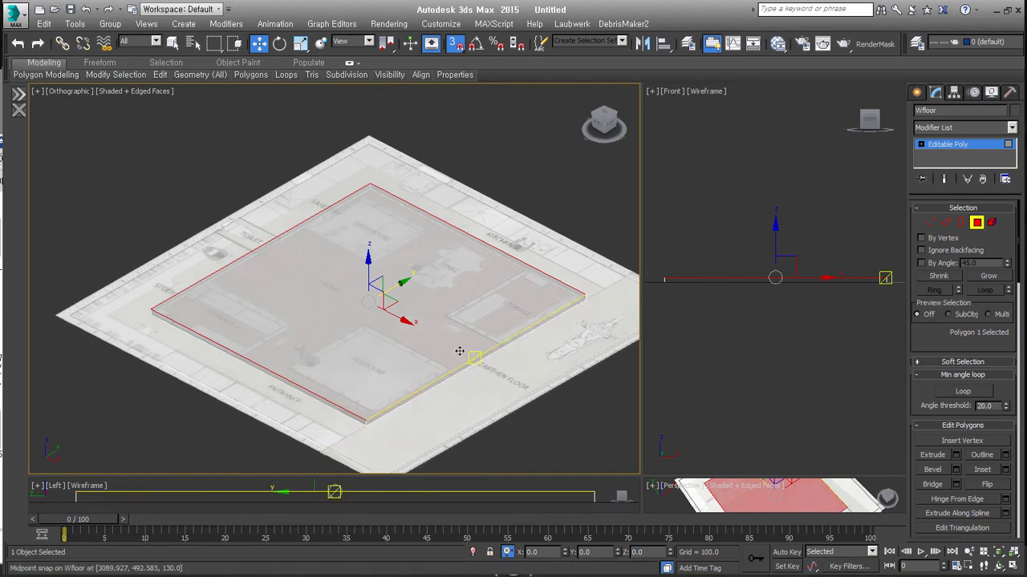
Detach the slab's top polygon as a separate object with the default name, and select the detached object.
key(ctrl+d)
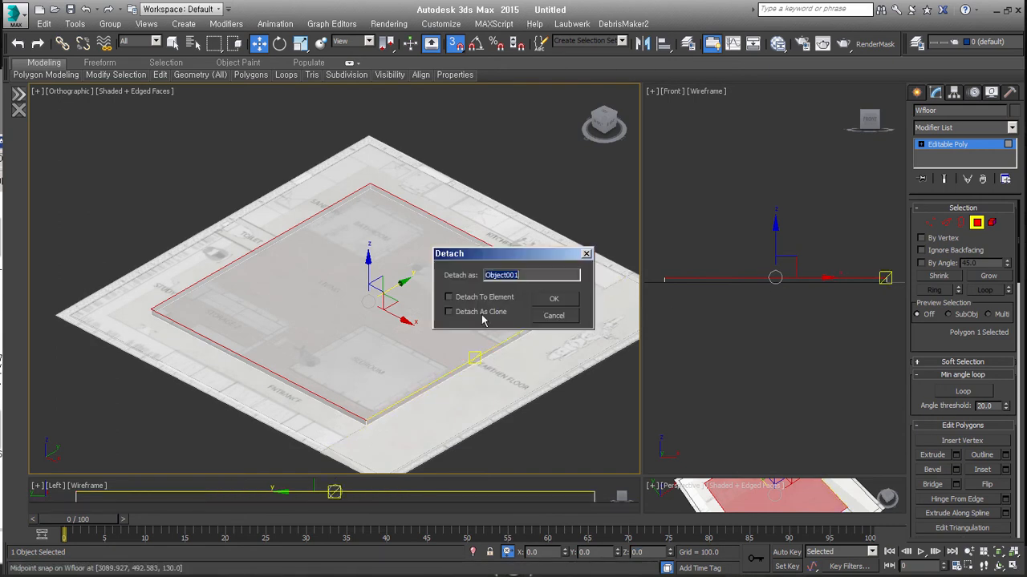
click(558, 303)
click(976, 223)
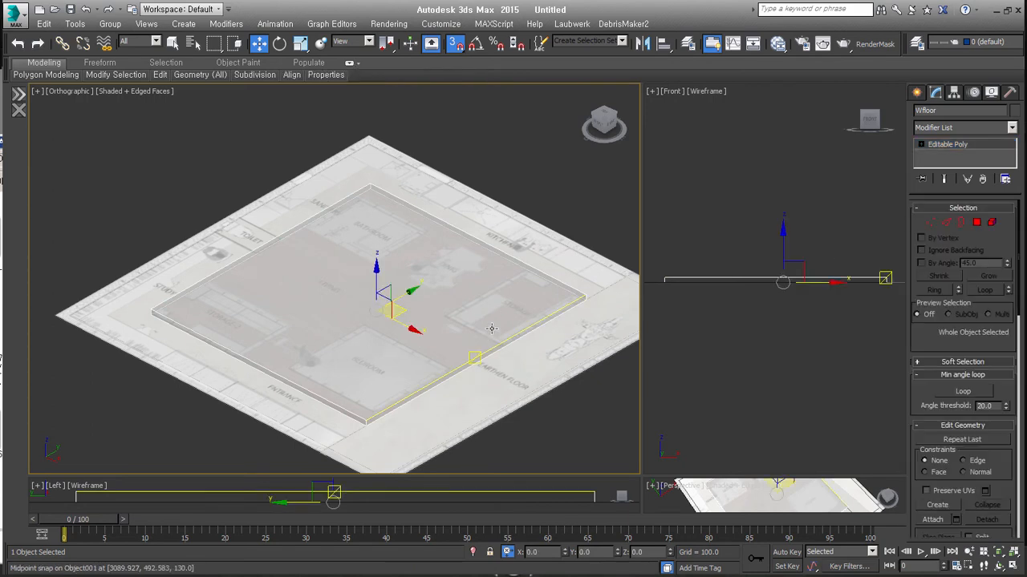
click(491, 328)
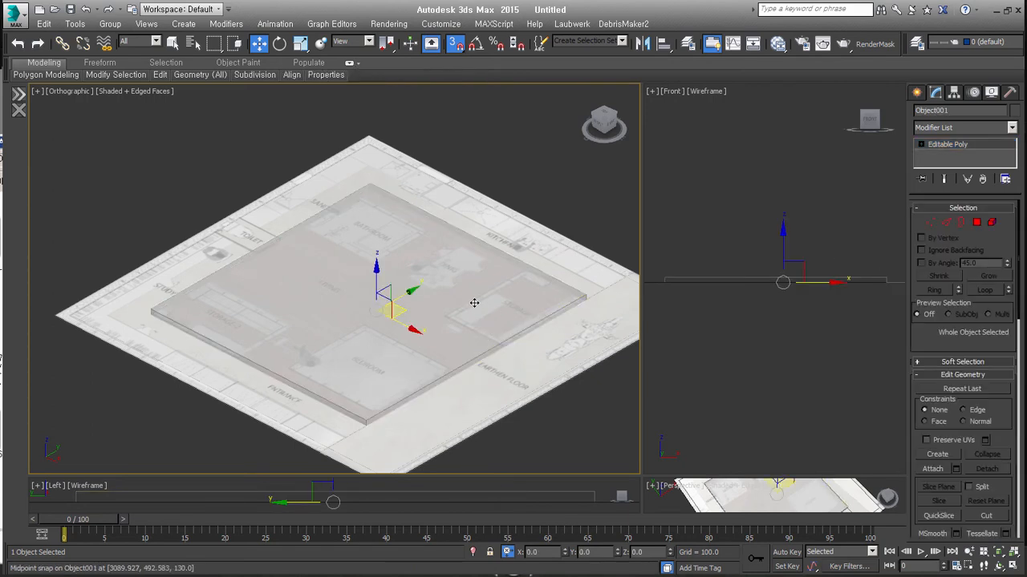
Turn snapping off, try lifting the detached top surface along Z, and undo the move.
key(s)
drag(375, 277, 374, 190)
key(ctrl+z)
Add Edit Poly to the top surface and insert edge loops along Storage-1's two inner walls, the bathroom's dining-side wall and the bedroom's living-side wall.
key(t)
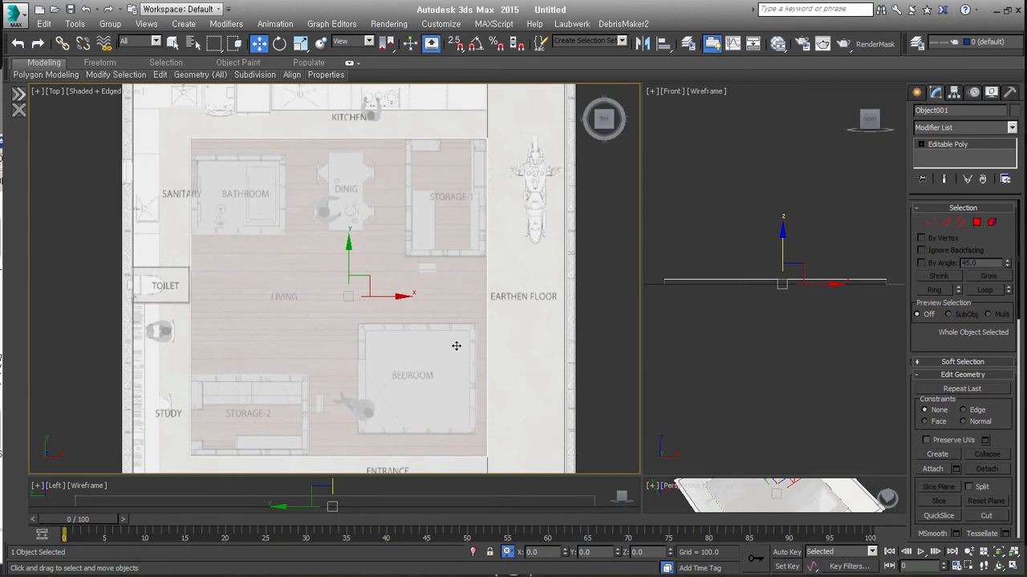
key(ctrl+e)
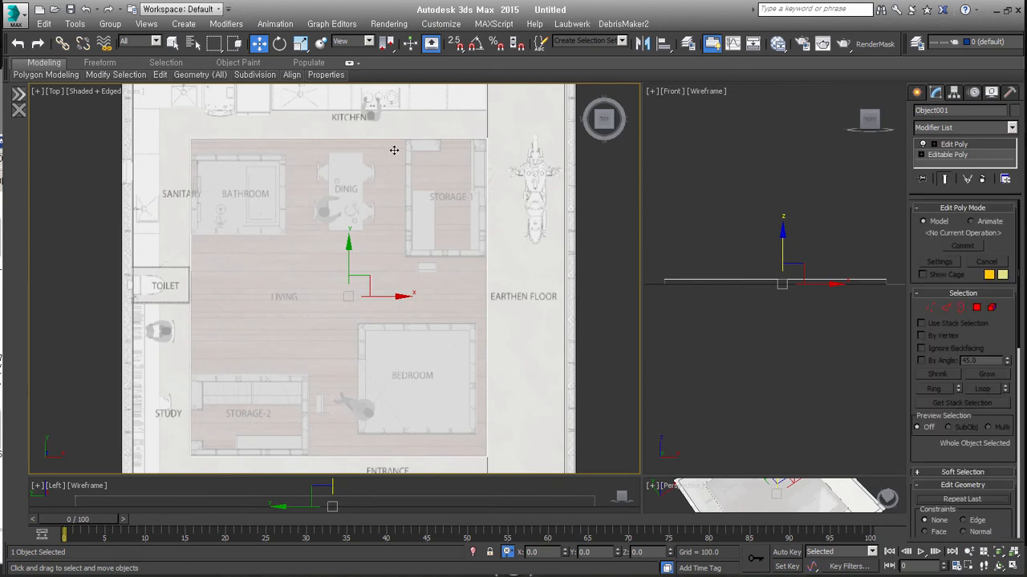
middle_drag(422, 254, 457, 256)
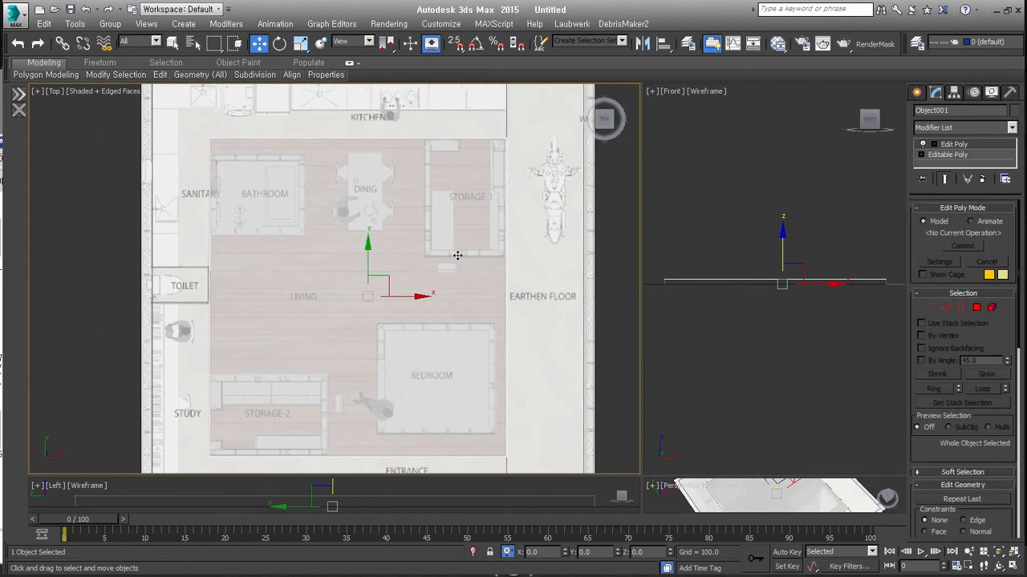
key(alt+c)
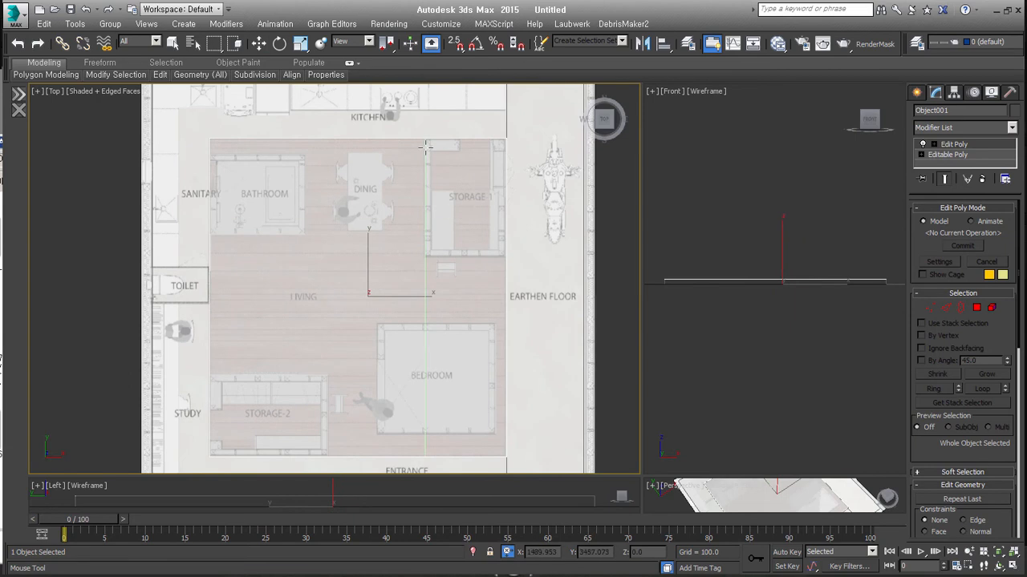
click(423, 317)
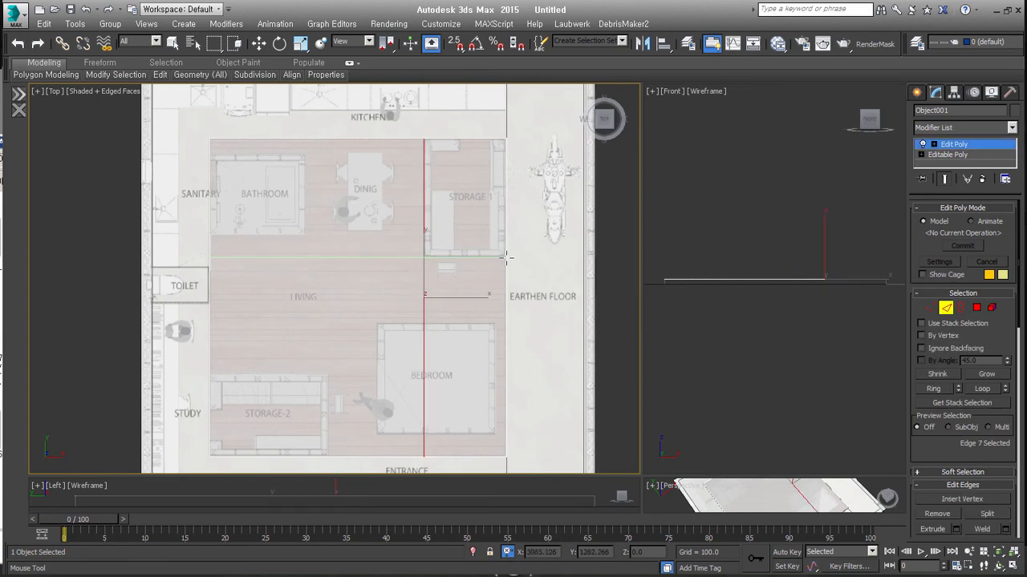
click(504, 257)
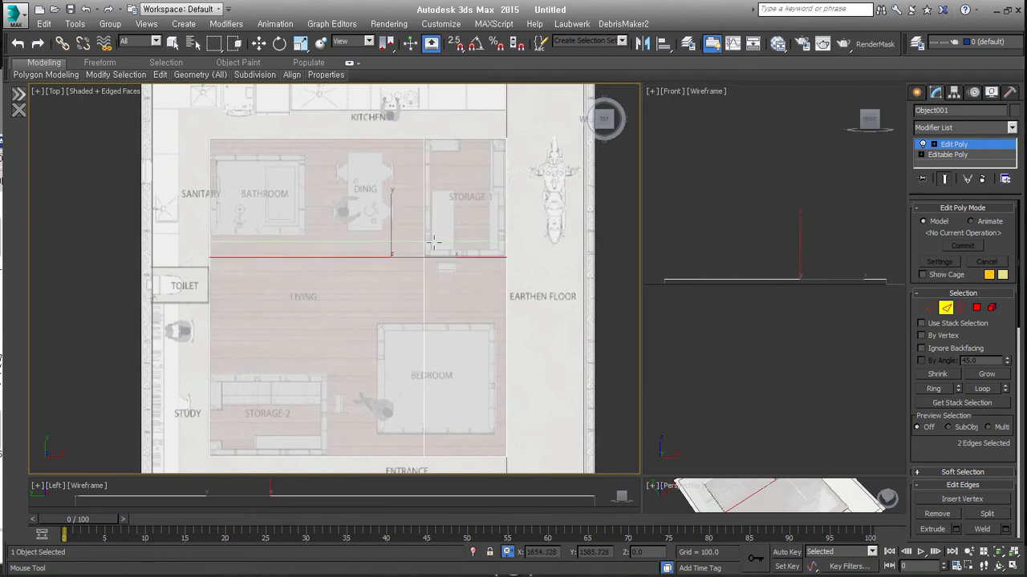
click(304, 147)
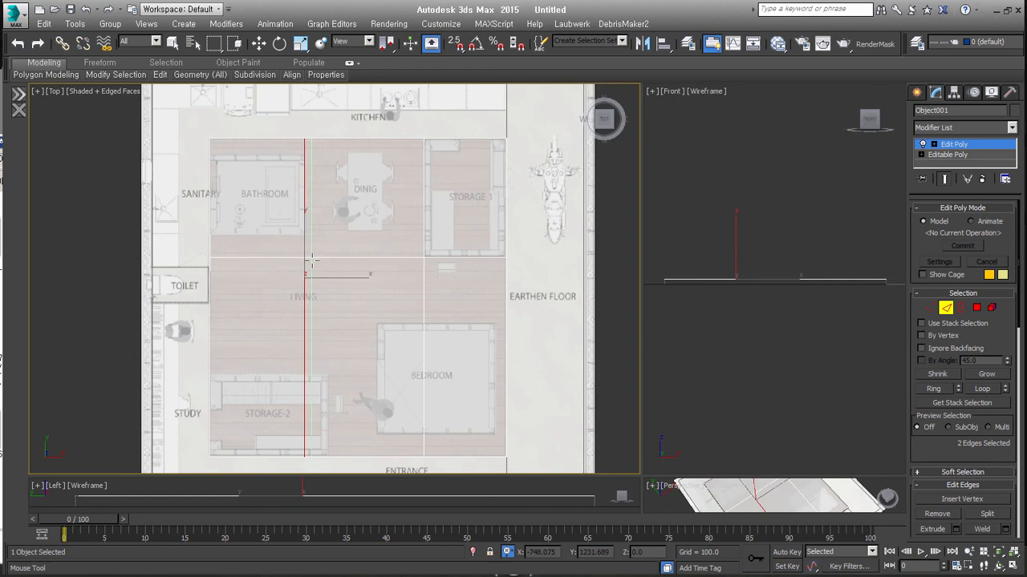
click(475, 325)
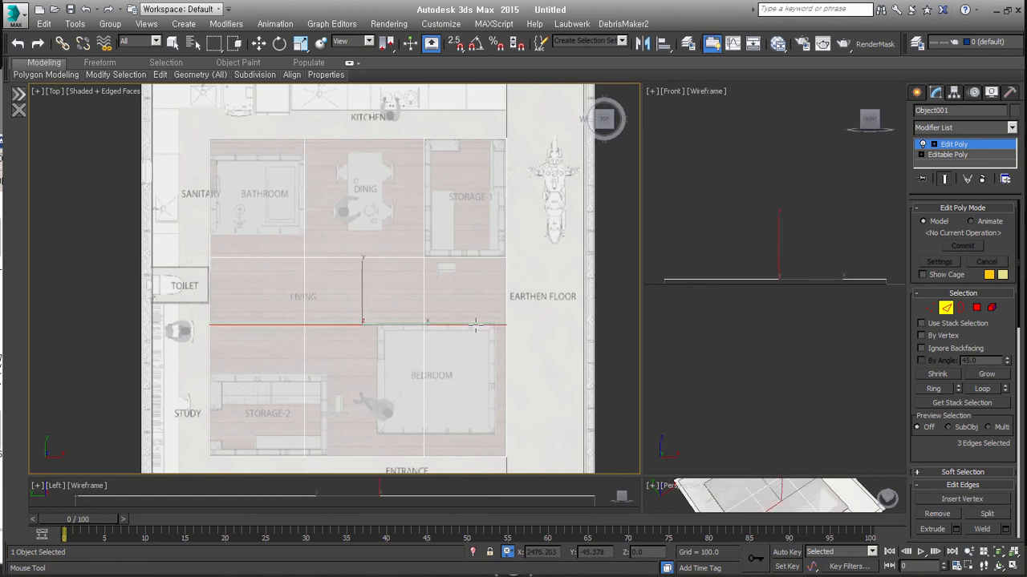
key(w)
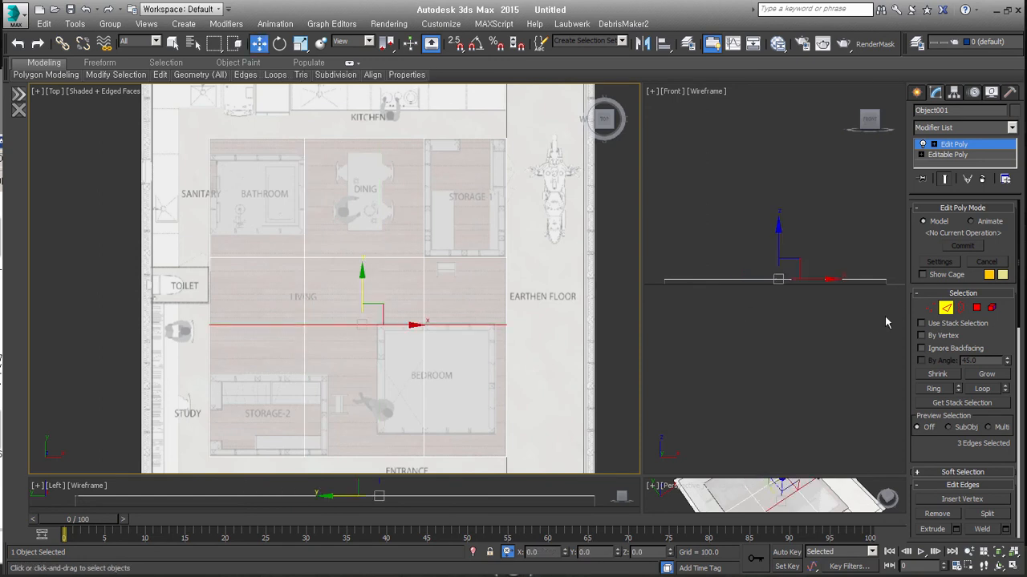
Move the edges bordering Storage-2 onto its living-side wall and its inner side wall in the plan.
click(272, 325)
drag(257, 294, 265, 341)
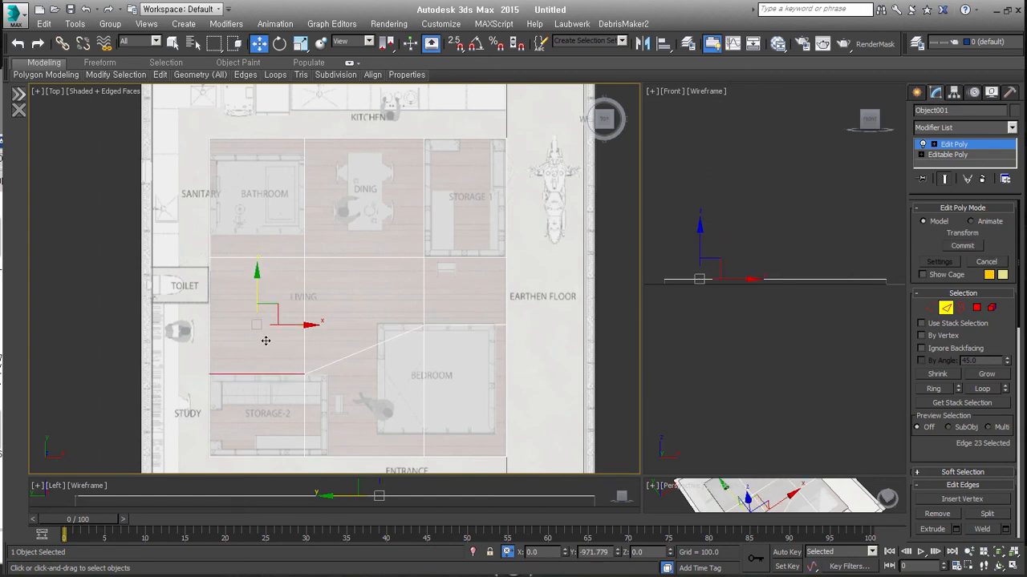
click(305, 414)
drag(330, 415, 352, 415)
Align the edges bordering the bedroom with its Storage-2-side wall and its living-side wall.
click(420, 375)
click(423, 374)
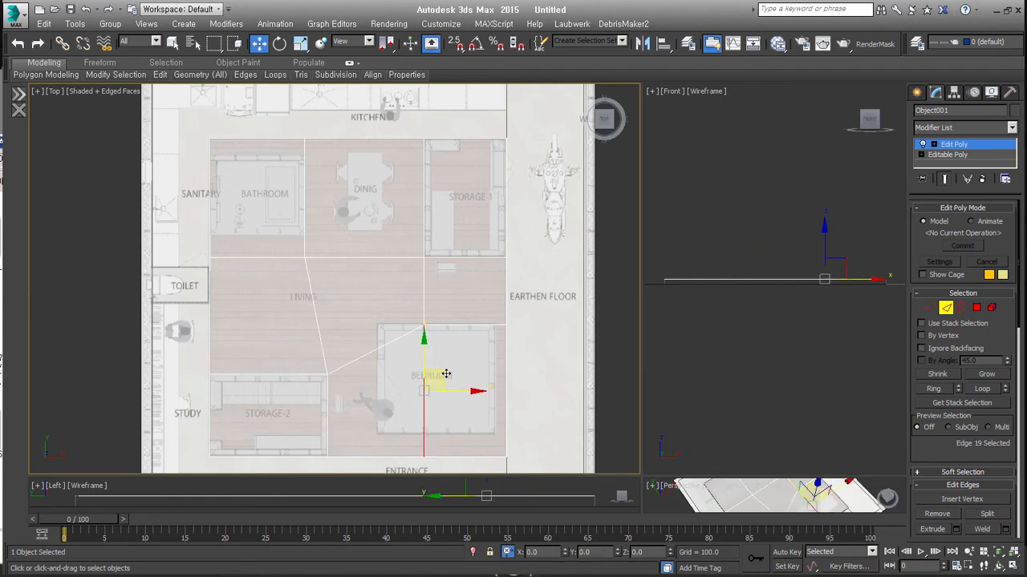
drag(459, 394, 412, 399)
click(442, 324)
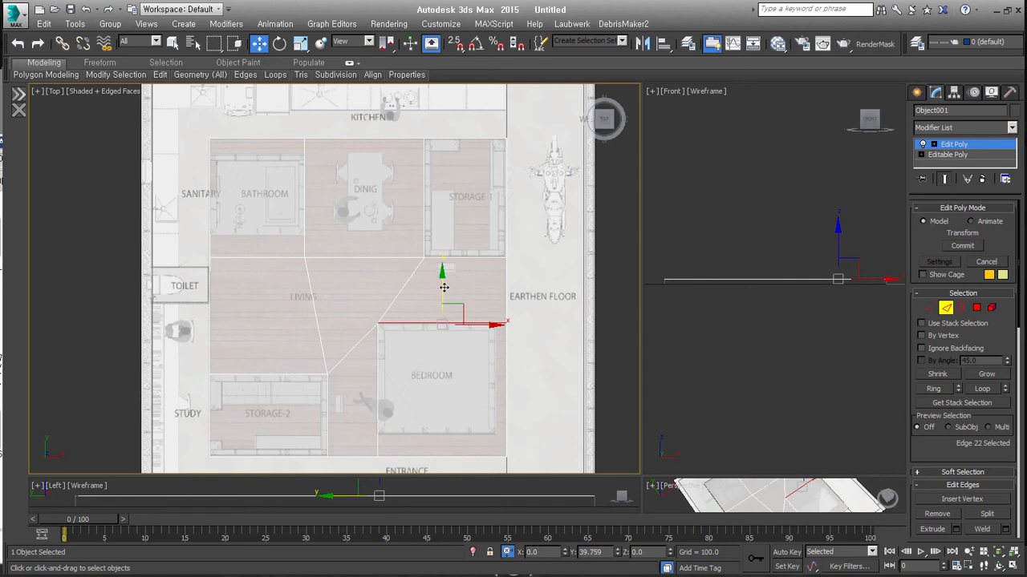
Move the edge below the bathroom up onto the bathroom's living-side wall.
middle_drag(273, 205, 322, 227)
click(329, 280)
drag(309, 252, 311, 227)
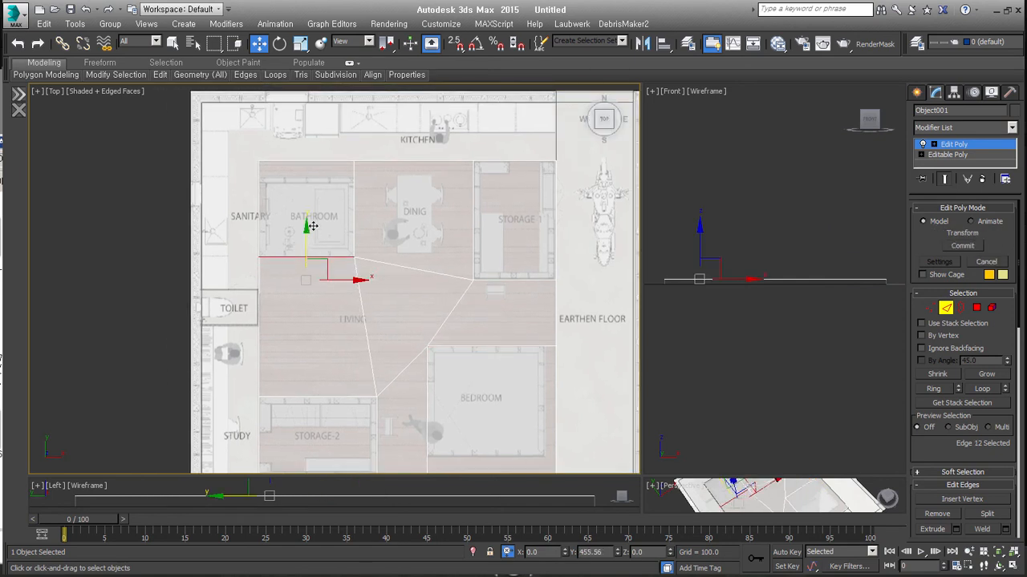
Select the Storage-1, bathroom, Storage-2 and bedroom polygons and detach them together as a separate object named build.
click(976, 307)
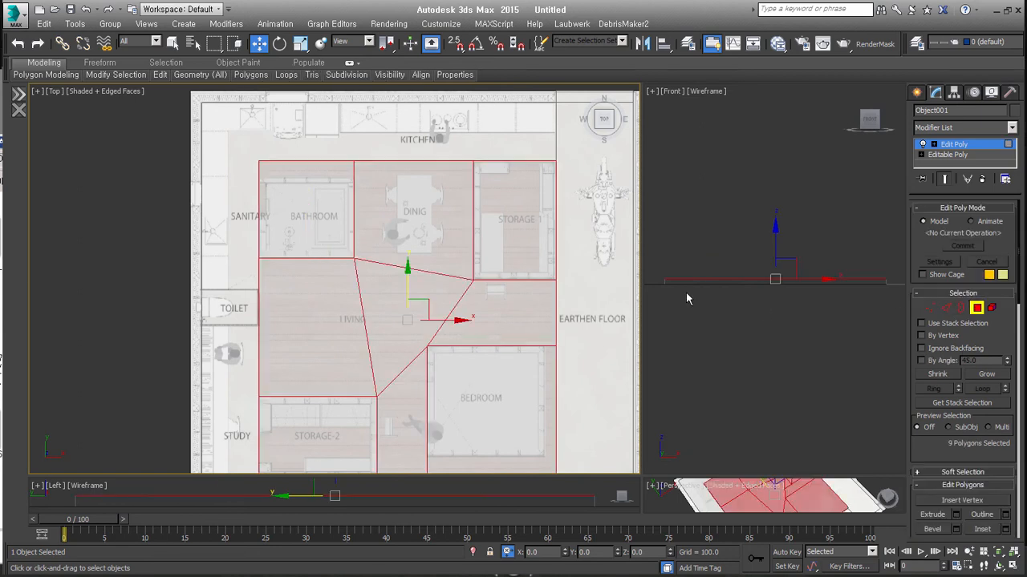
click(503, 239)
ctrl+click(296, 210)
ctrl+click(332, 431)
ctrl+click(467, 407)
key(alt+d)
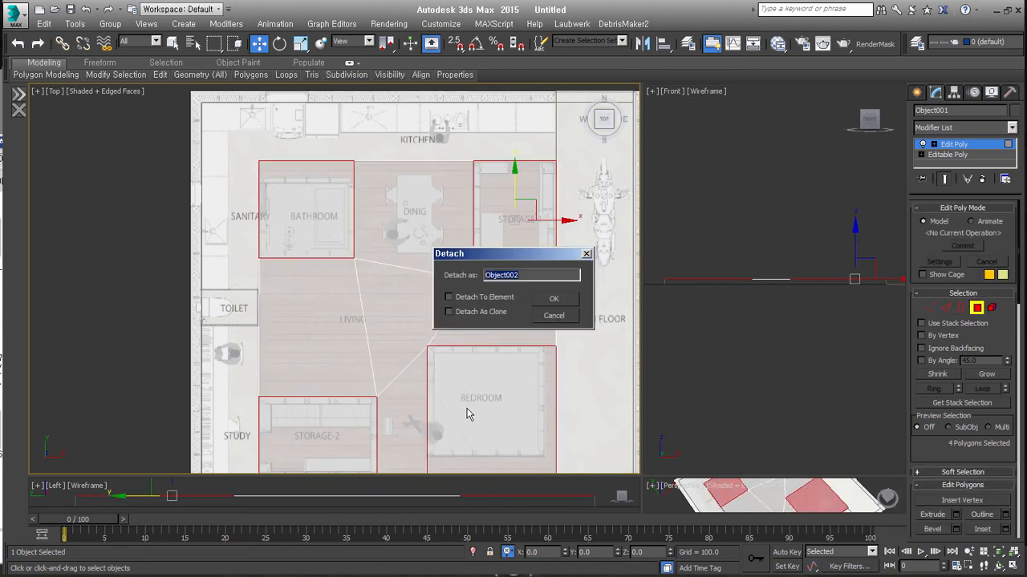
text(build)
key(Return)
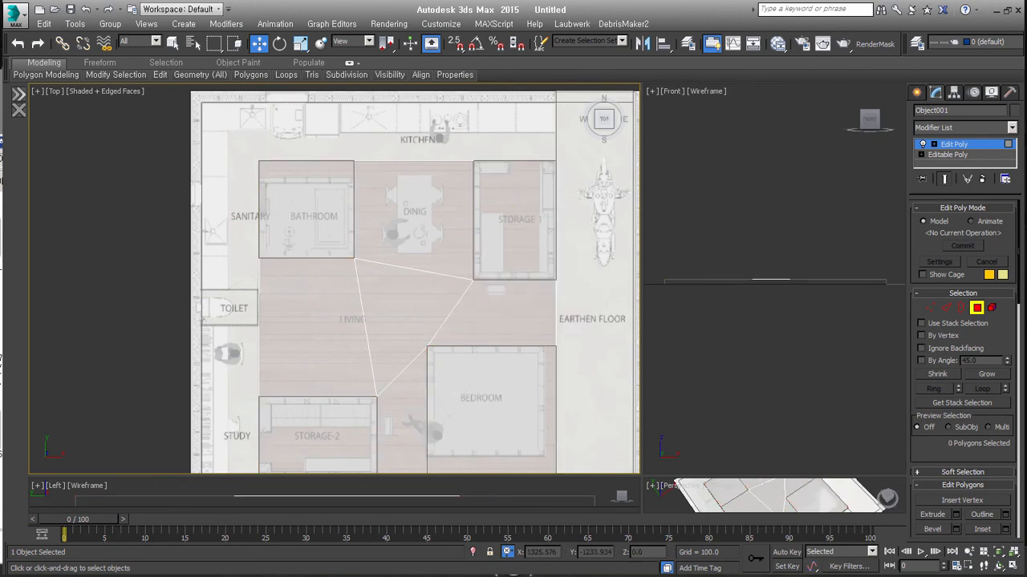
Remove the Edit Poly modifier from the original top floor surface.
click(981, 178)
alt+middle_drag(493, 305, 470, 234)
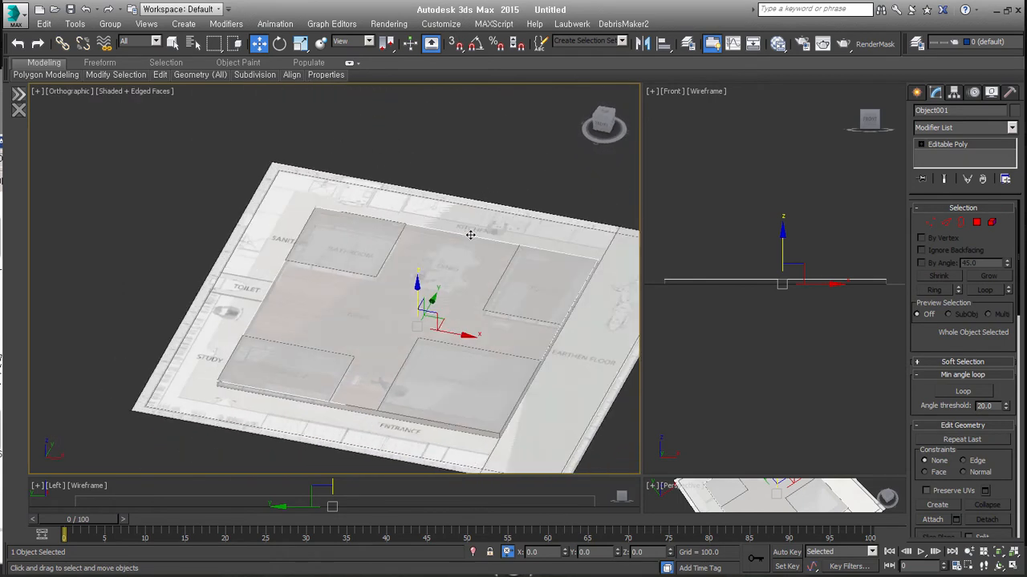
key(t)
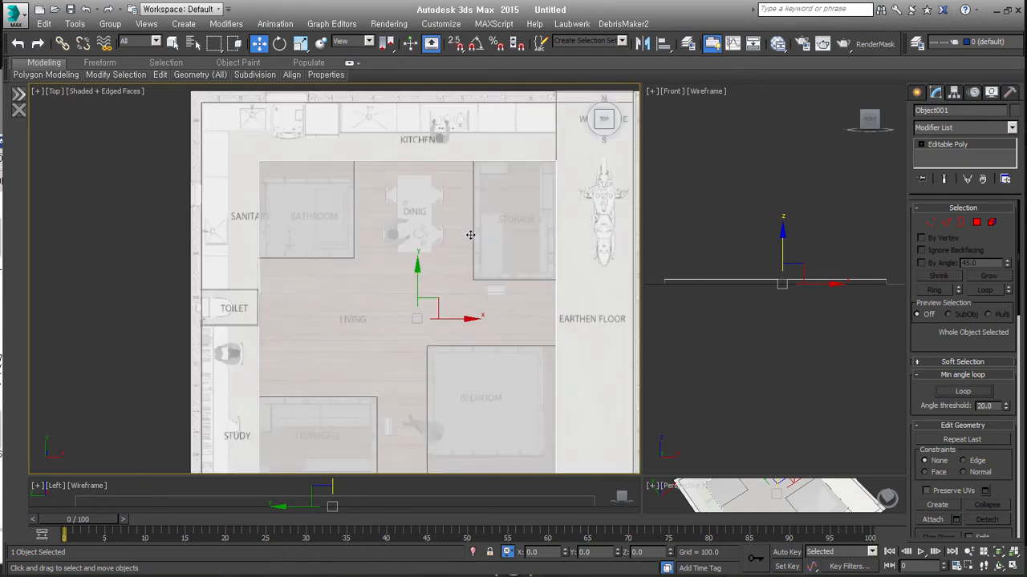
Select the build object and move the bathroom polygon's kitchen-side edge in to the plan's wall line.
click(495, 279)
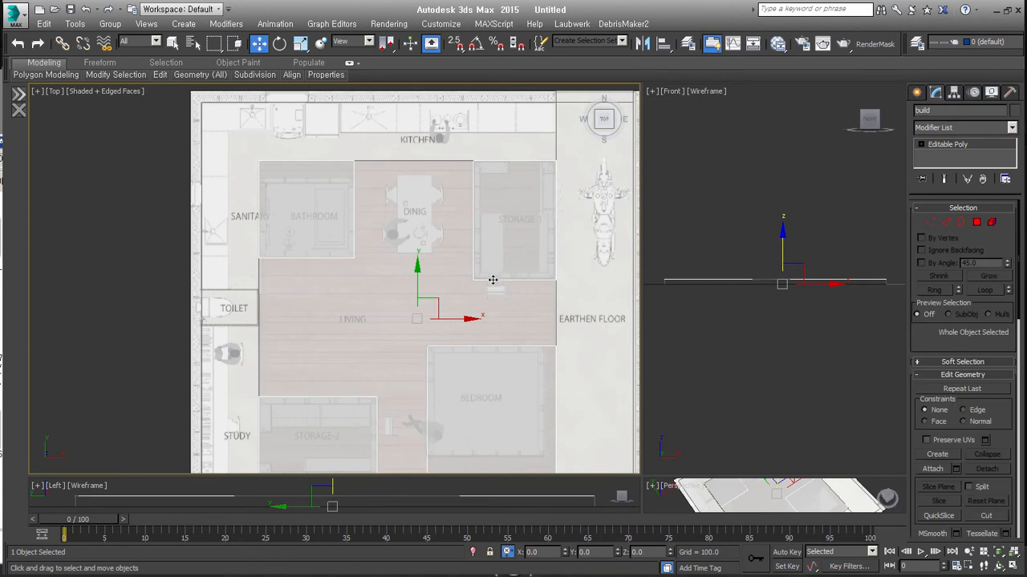
middle_drag(358, 318, 391, 306)
click(946, 222)
drag(382, 135, 337, 167)
drag(336, 111, 340, 127)
middle_drag(449, 377, 401, 250)
Move the bedroom polygon's entrance-side and earthen-floor-side edges inward to the plan's wall lines.
click(471, 324)
drag(465, 296, 486, 270)
mouse_move(567, 244)
mouse_down()
mouse_move(517, 230)
mouse_move(556, 253)
mouse_up()
middle_drag(251, 232, 248, 350)
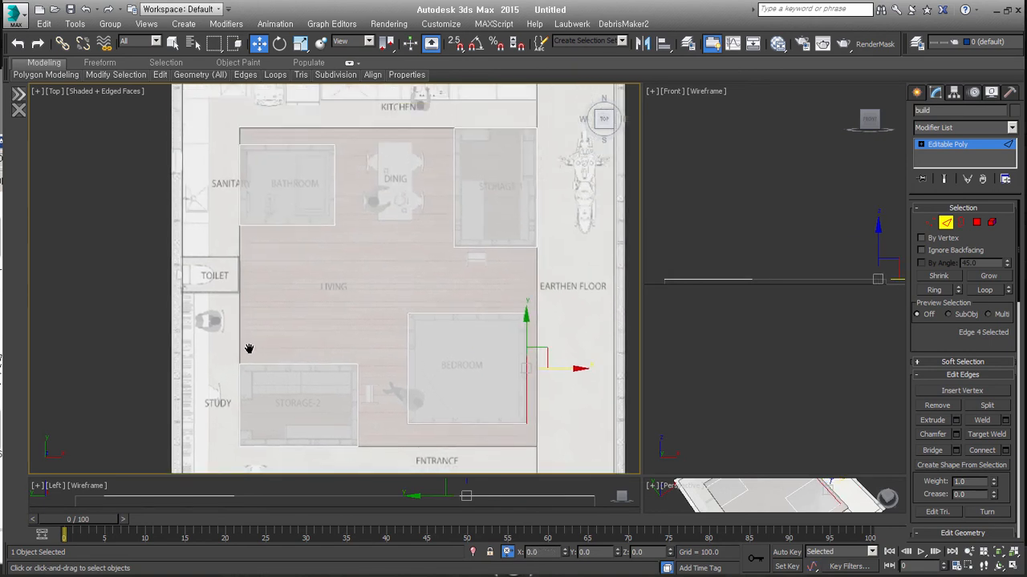
click(960, 225)
click(960, 224)
Detach the bedroom polygon and the bathroom polygon from build as two separate objects with default names.
alt+middle_drag(604, 371, 426, 442)
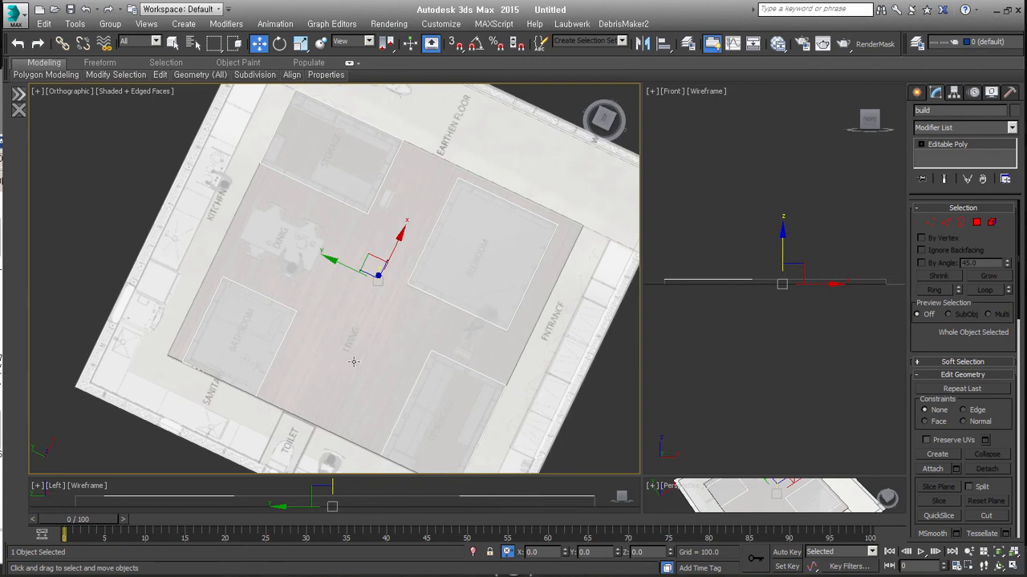
alt+middle_drag(426, 376, 429, 337)
key(4)
click(509, 267)
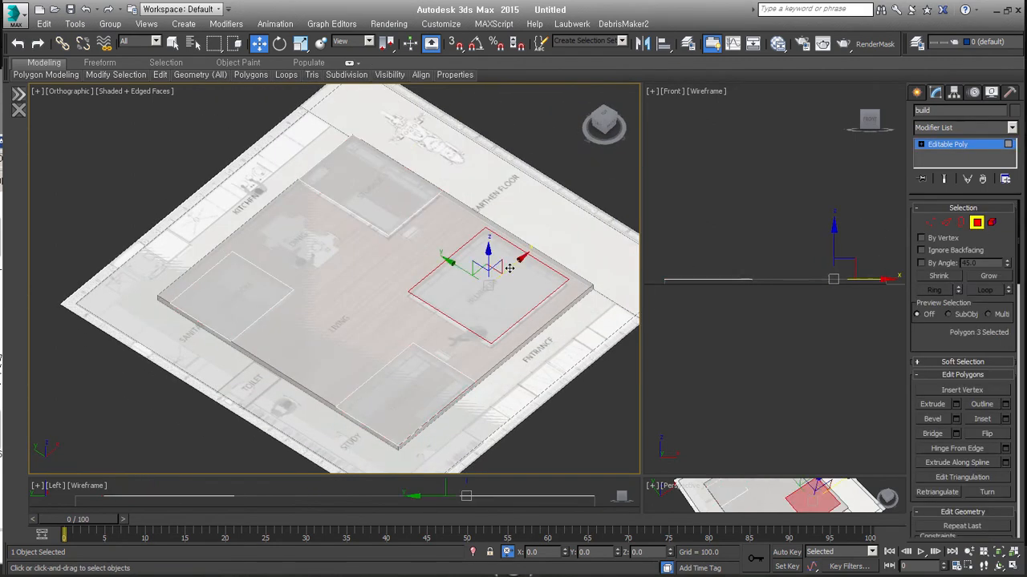
key(alt+d)
key(Return)
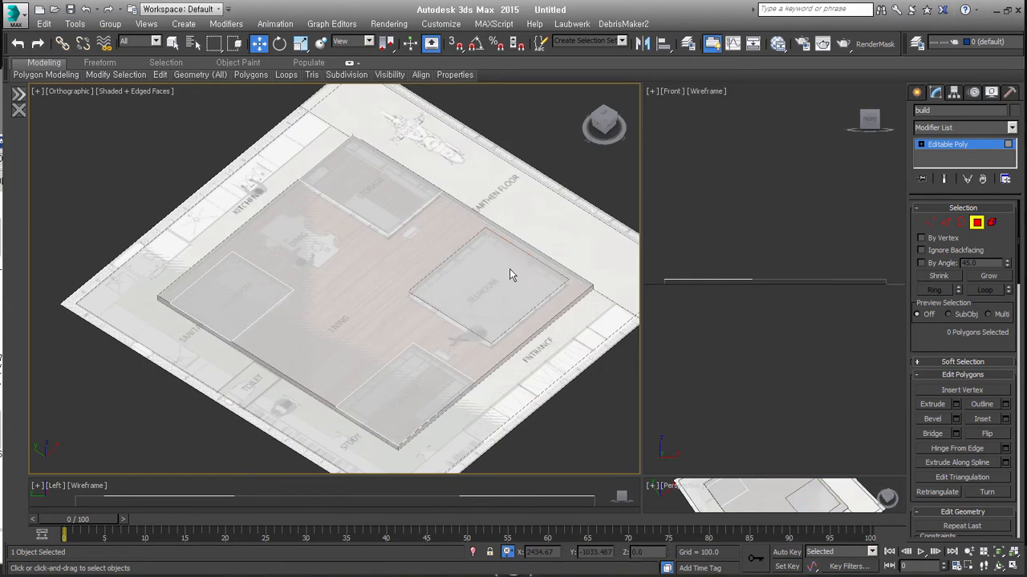
click(249, 287)
key(alt+d)
key(Return)
key(4)
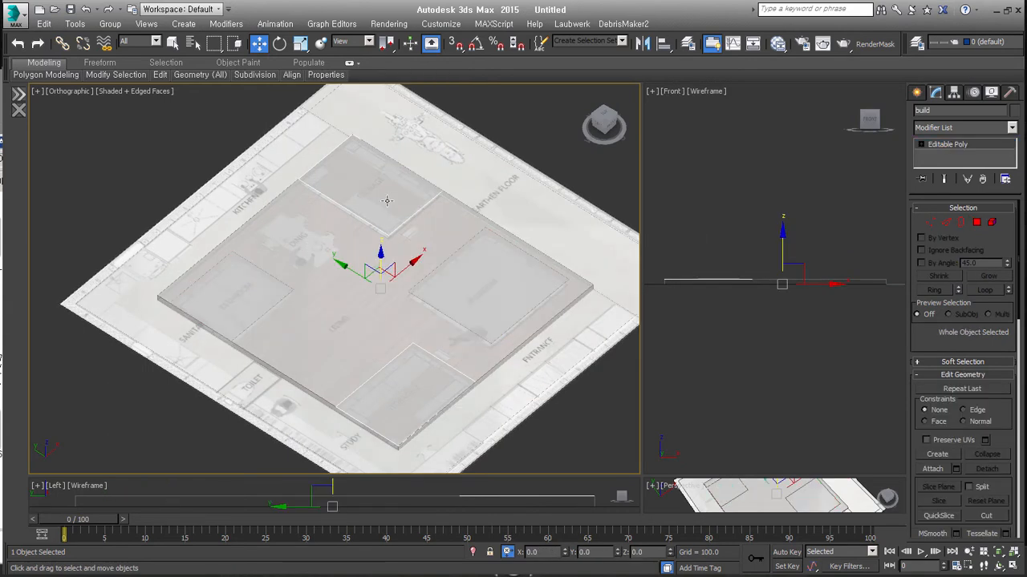
Add a Shell modifier to the two storage polygons and set its outer amount to 3870.
key(shift+s)
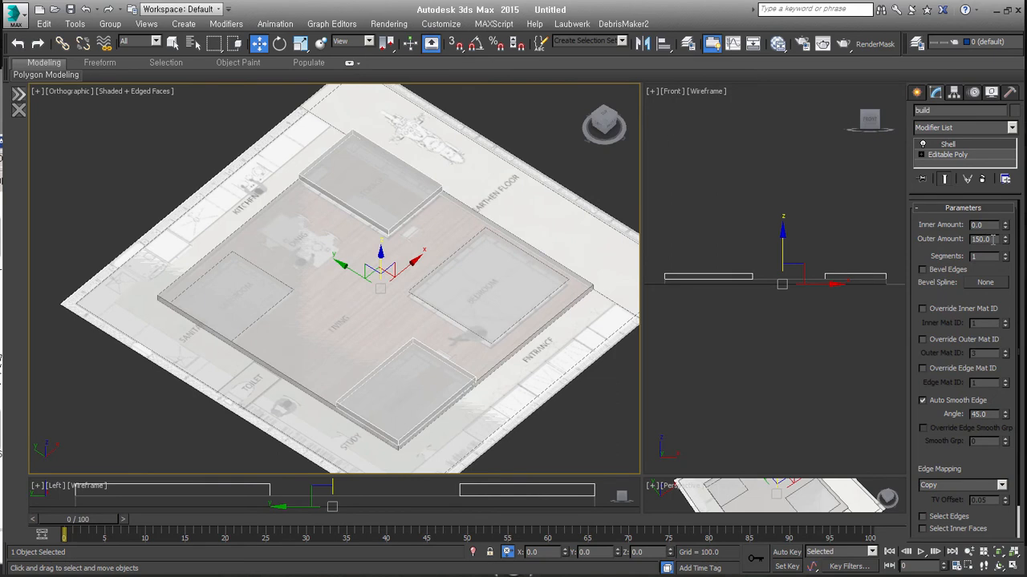
double_click(970, 240)
text(400)
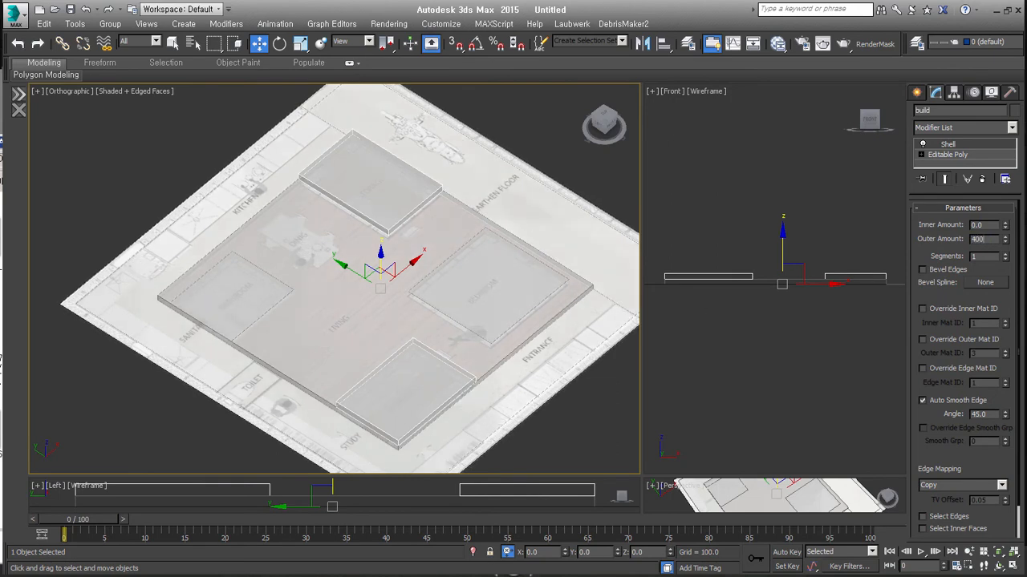
text(0)
key(Return)
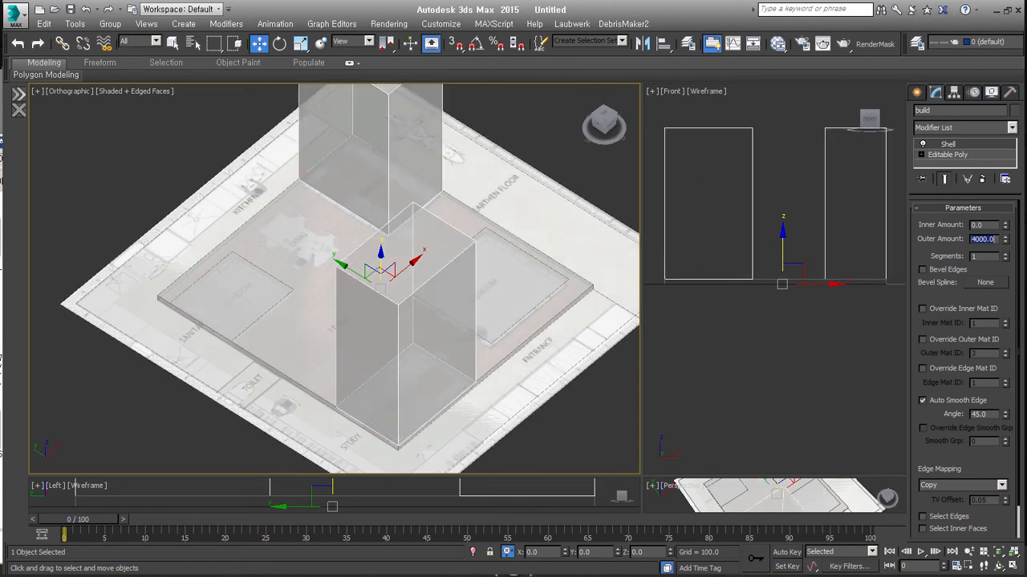
text(387)
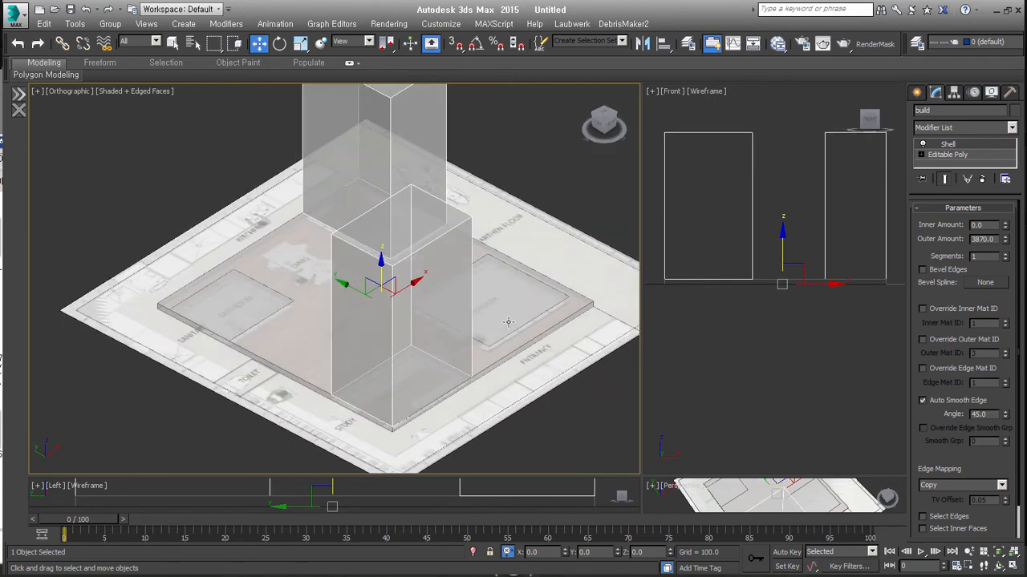
middle_drag(507, 311, 498, 337)
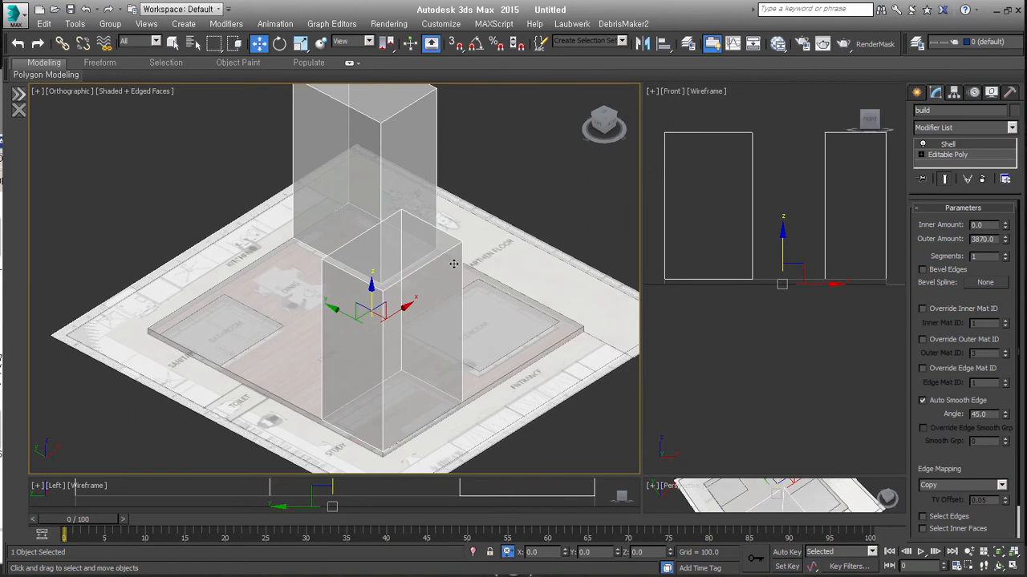
Add a Shell modifier to the detached bedroom polygon with an outer amount of 2870.
click(530, 328)
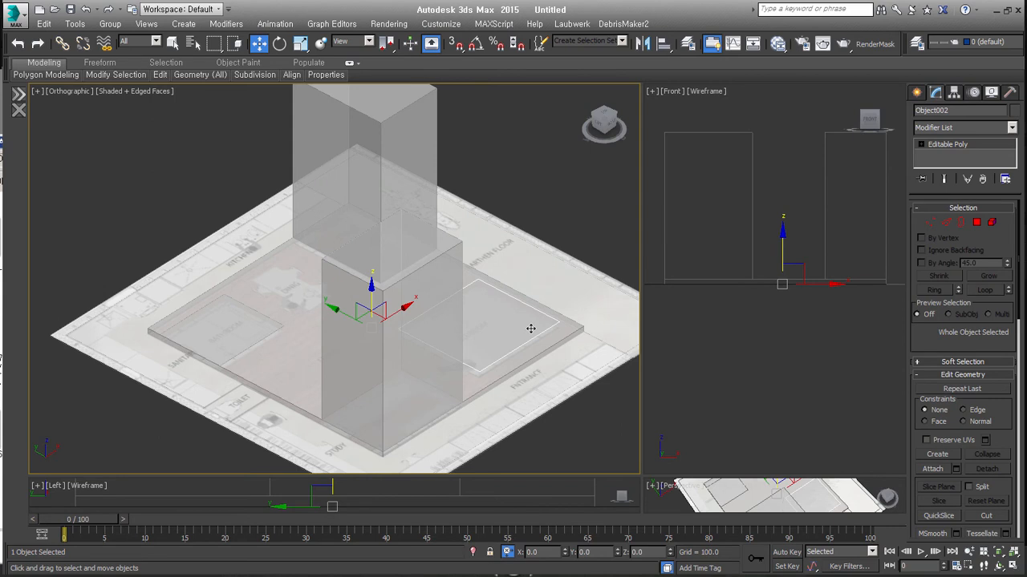
key(shift+s)
double_click(981, 239)
text(28)
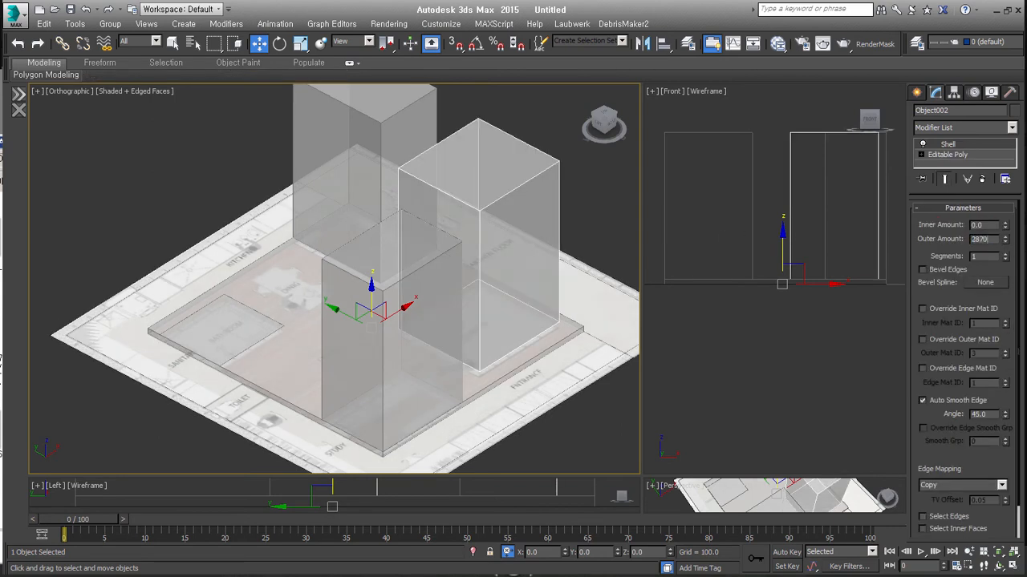
text(70)
key(Return)
Add a Shell modifier to the detached bathroom polygon and set its outer amount to 2470.
click(238, 331)
key(shift+s)
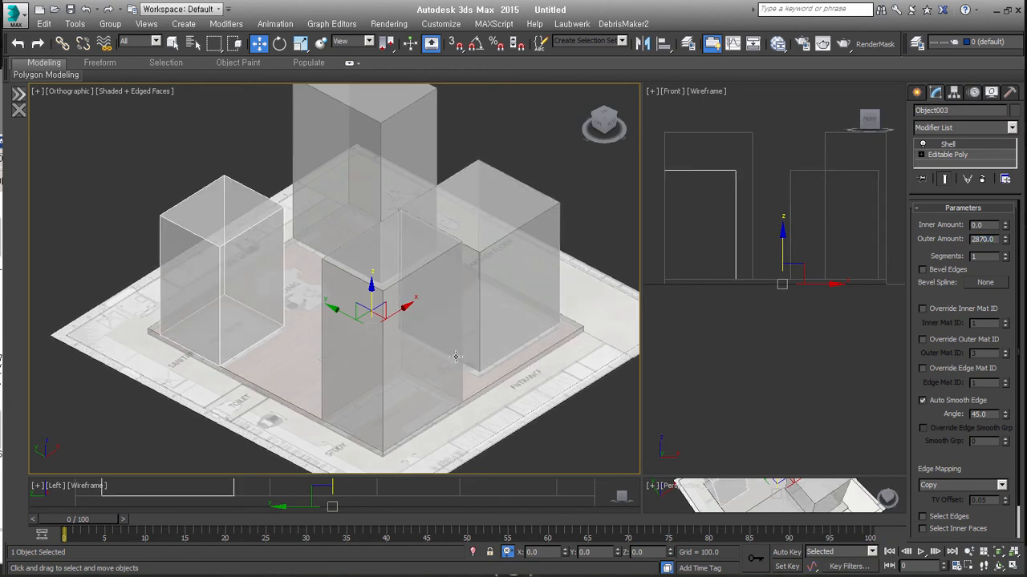
drag(975, 239, 981, 239)
text(4)
key(Return)
Collapse the shelled bedroom and bathroom blocks to Editable Poly.
alt+middle_drag(497, 293, 458, 255)
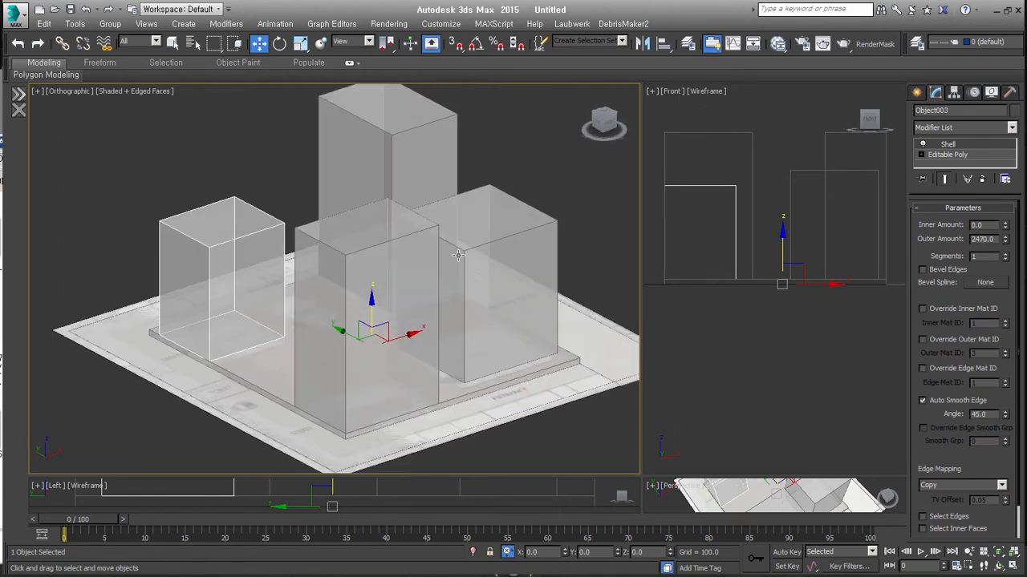
click(394, 280)
alt+middle_drag(395, 281, 384, 310)
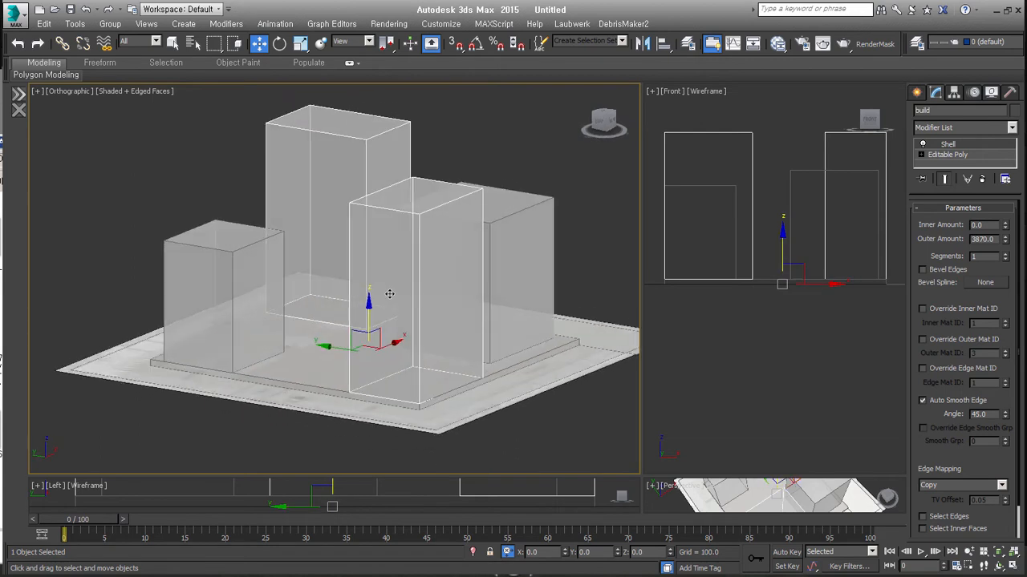
middle_drag(500, 330, 489, 342)
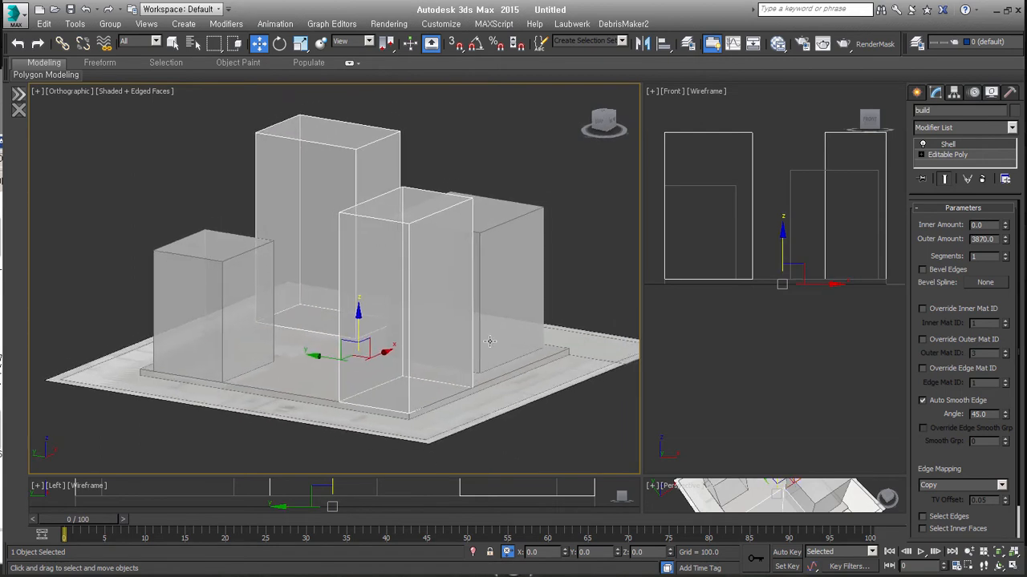
click(489, 342)
click(222, 296)
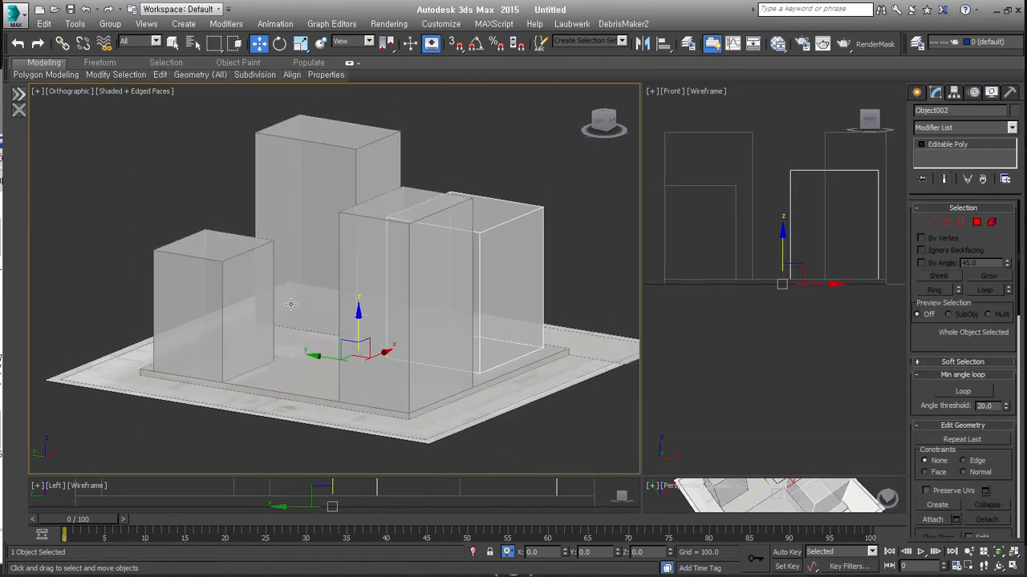
key(alt+e)
alt+middle_drag(509, 291, 495, 316)
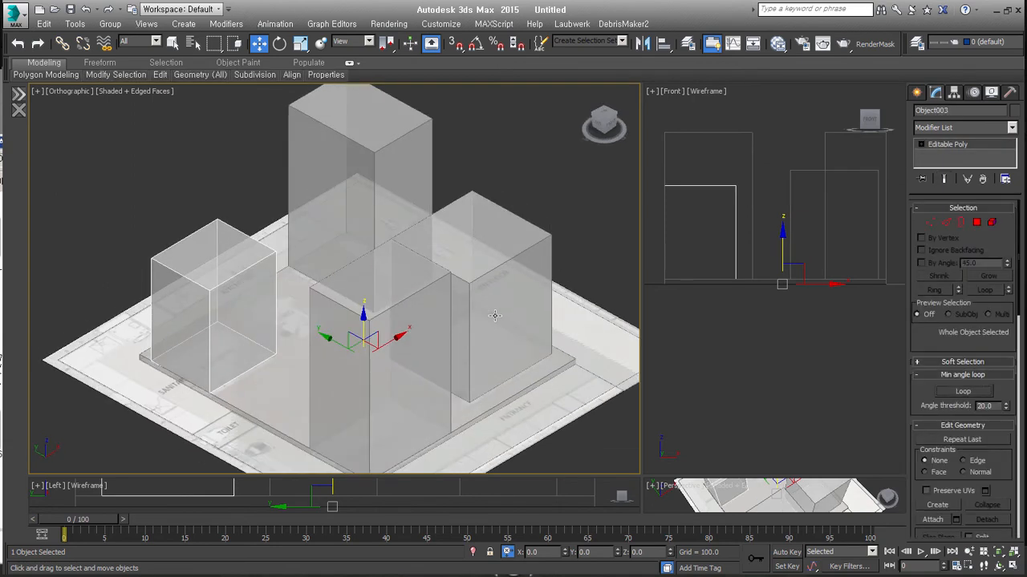
Select the top floor surface and run the FloorGenerator script from the Objects script folder, keeping its dialog clear of the model.
click(492, 398)
middle_drag(506, 390, 517, 343)
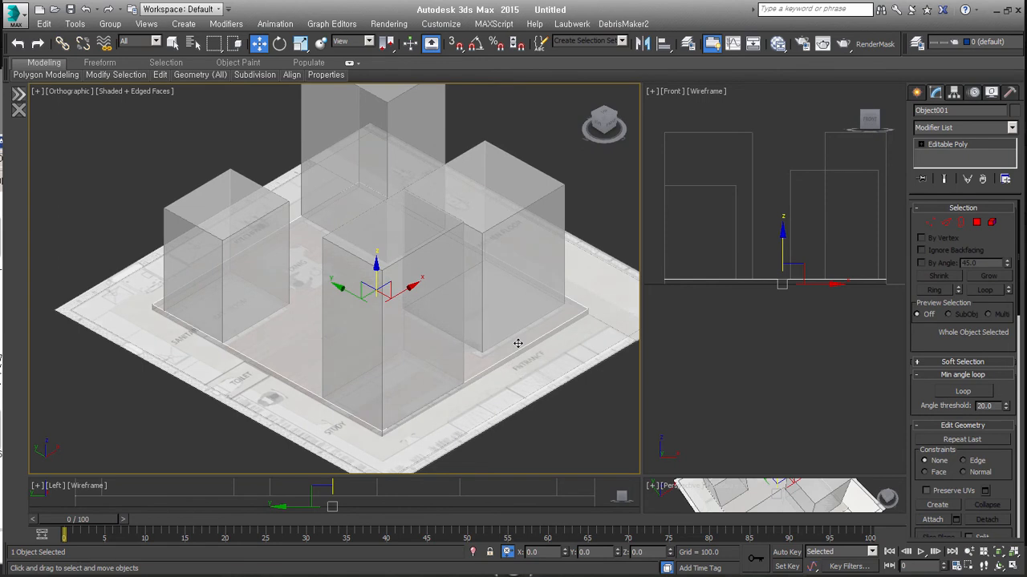
alt+middle_drag(455, 356, 463, 375)
mouse_move(342, 326)
middle_down()
mouse_move(364, 333)
mouse_move(347, 323)
middle_up()
click(13, 94)
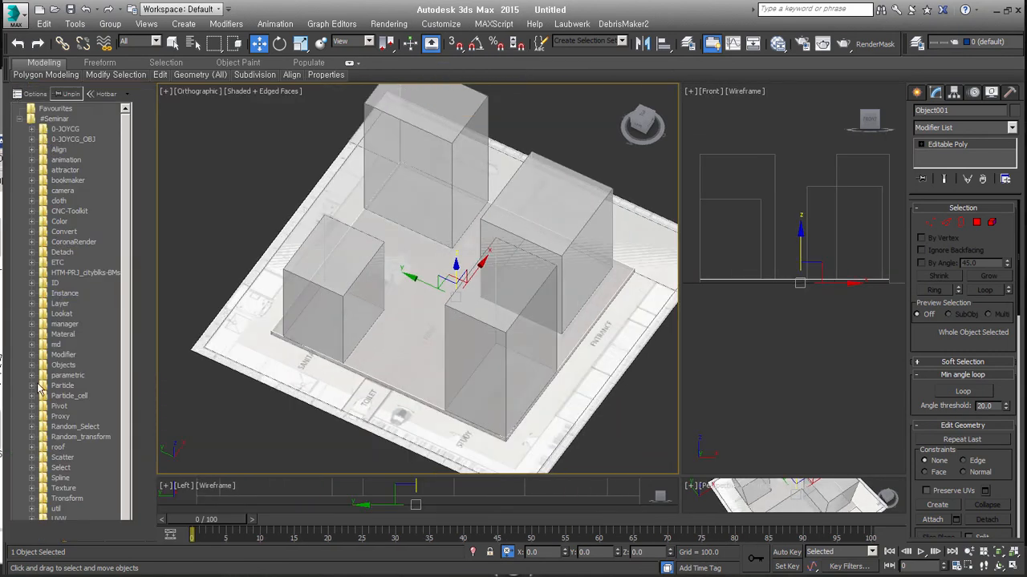
click(33, 365)
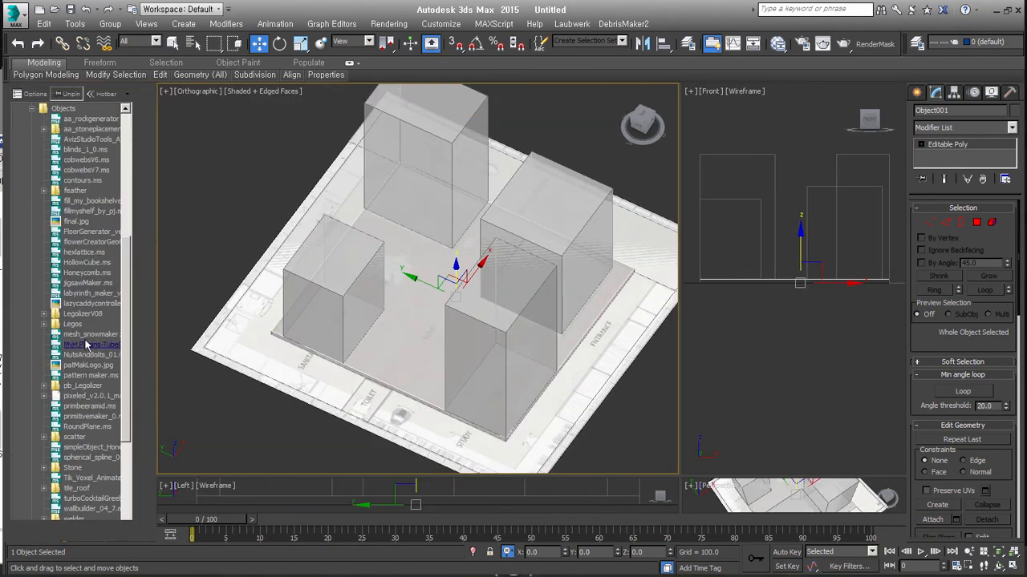
double_click(88, 232)
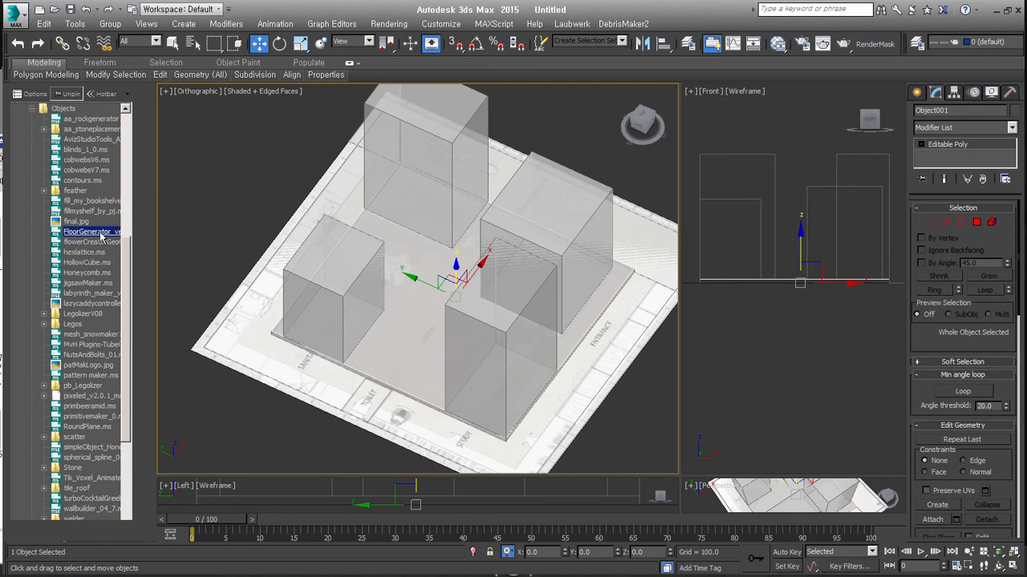
click(96, 94)
drag(460, 104, 654, 96)
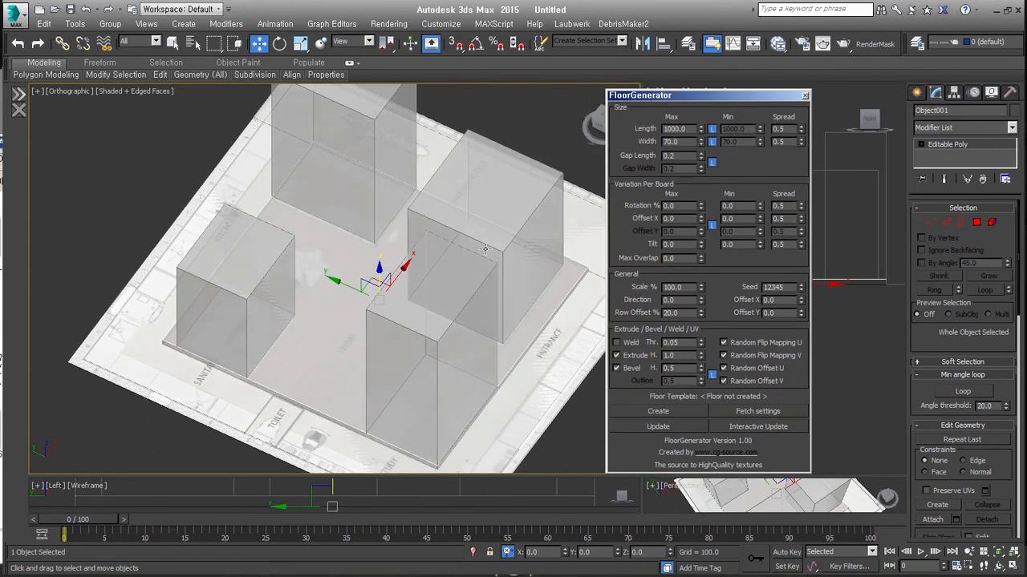
Measure one living-area floorboard by drawing a temporary plane about 117 by 1419 over it, and undo the plane.
scroll(312, 284, up, 6)
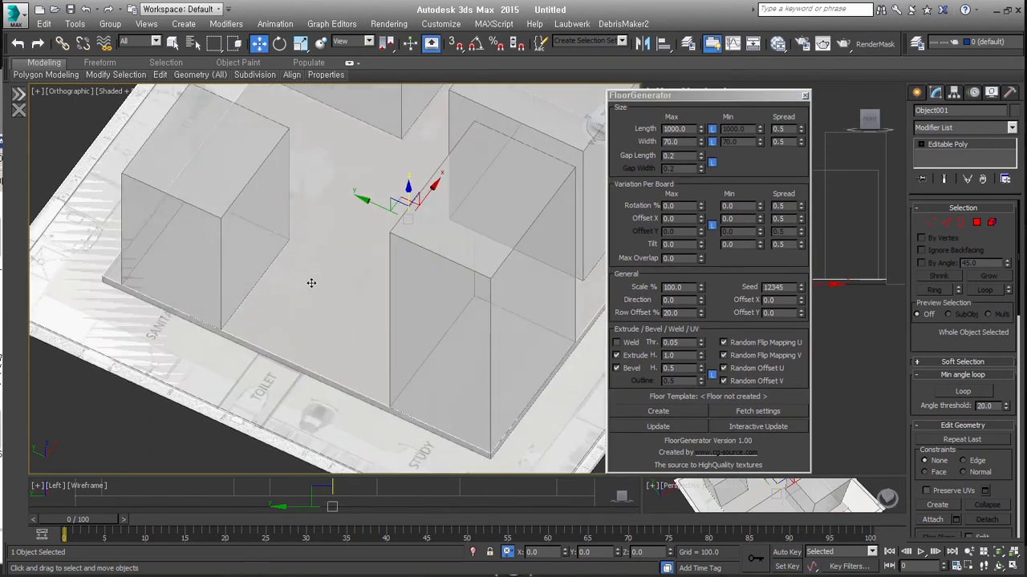
alt+middle_drag(387, 273, 390, 279)
middle_drag(489, 181, 436, 303)
scroll(436, 303, up, 2)
scroll(434, 300, down, 2)
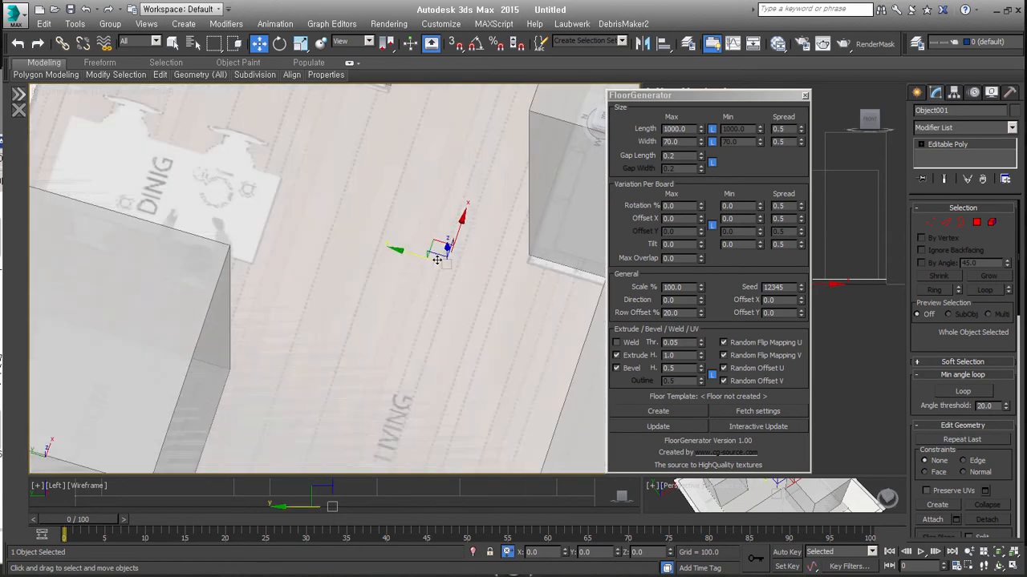
click(917, 93)
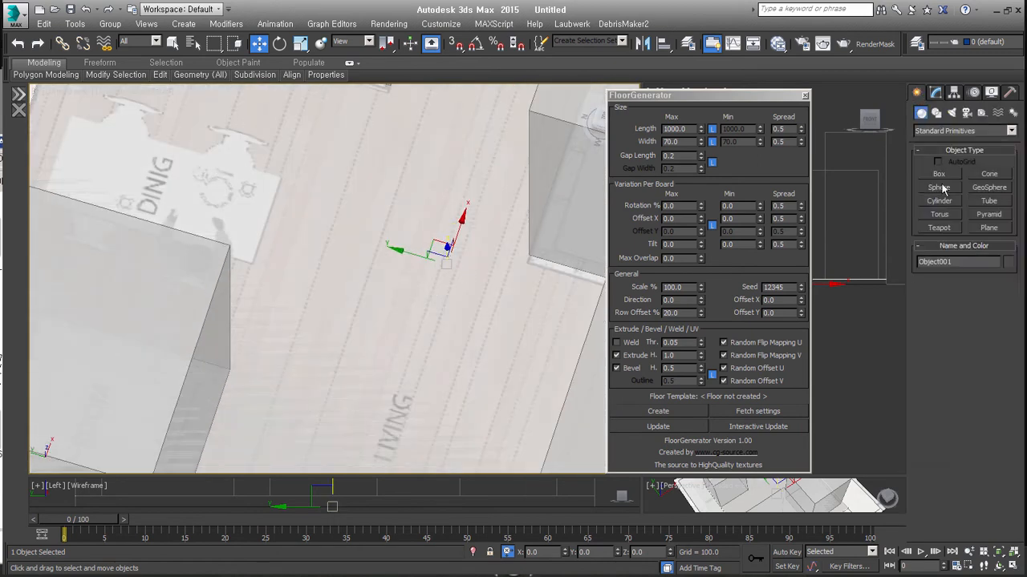
click(988, 229)
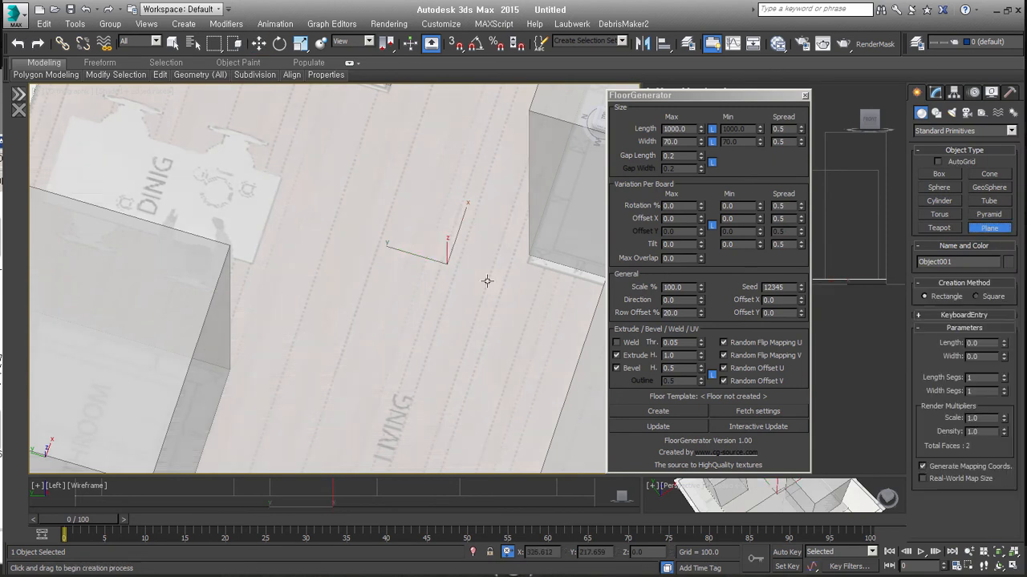
key(t)
key(z)
scroll(307, 268, up, 5)
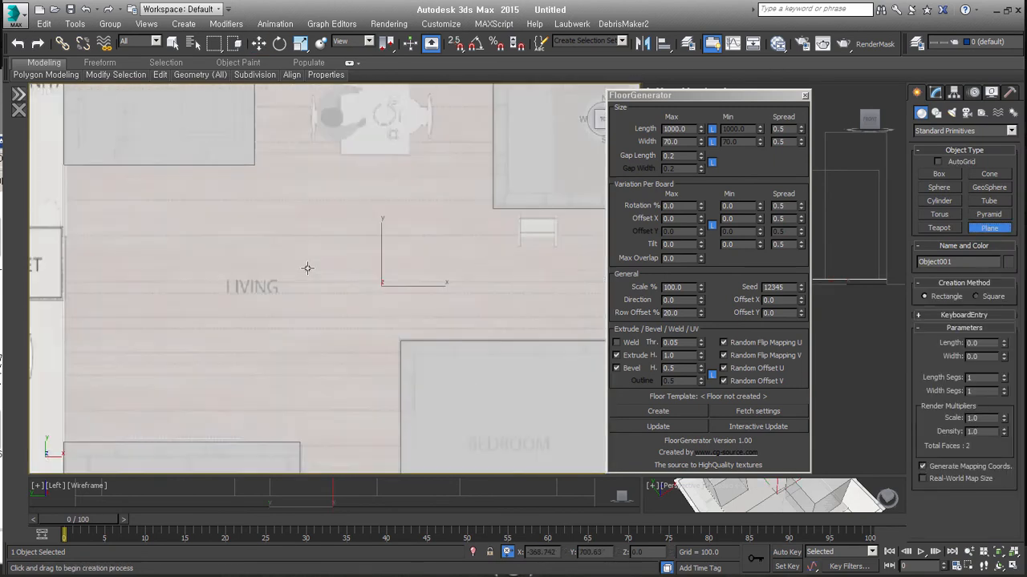
drag(308, 297, 595, 319)
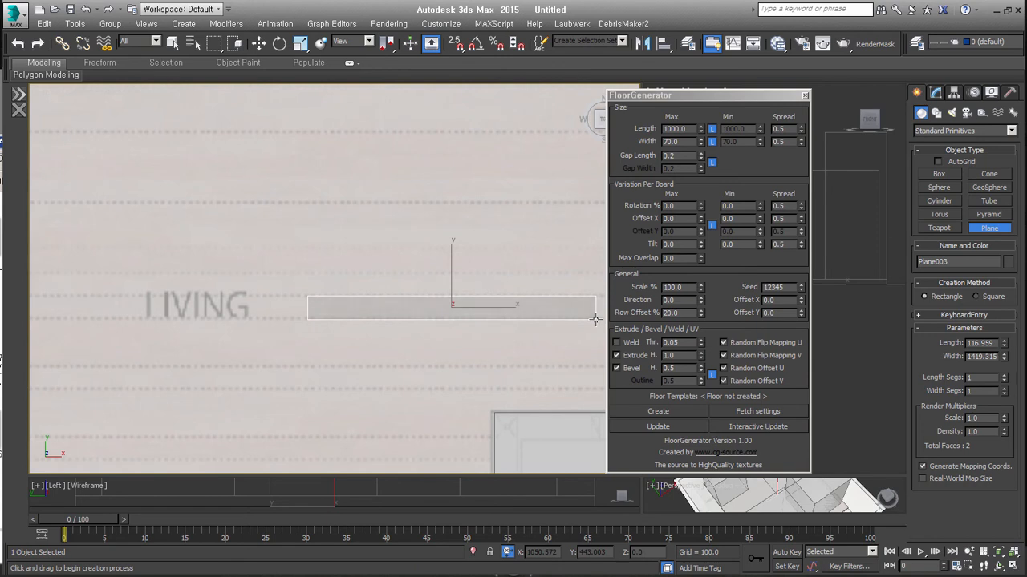
key(ctrl+z)
Set the FloorGenerator boards to a maximum length of 2500 and a maximum width of 115.
drag(676, 141, 654, 145)
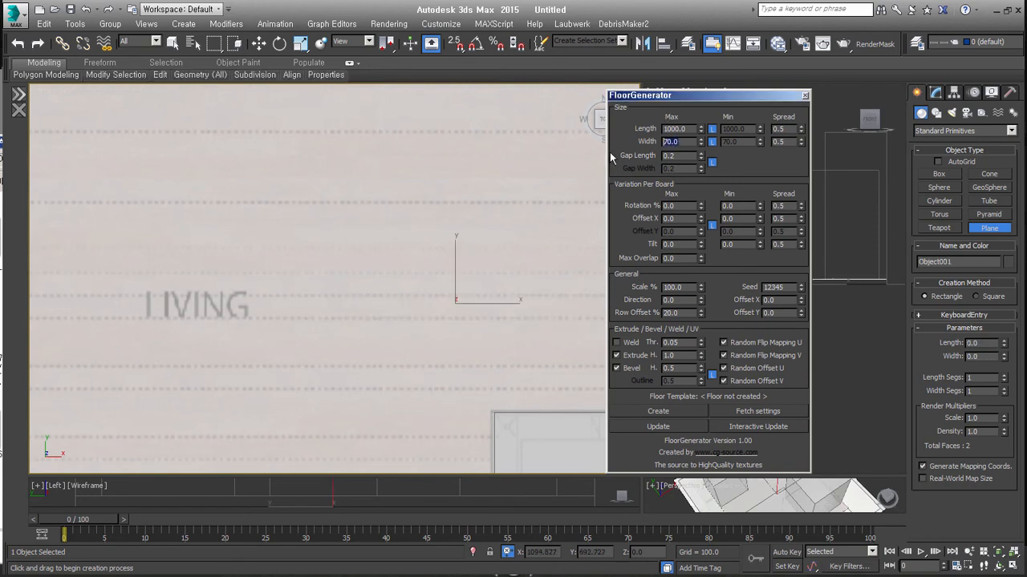
text(11)
drag(689, 126, 647, 128)
text(2)
text(2)
text(500)
key(Return)
Set the board gap length to 1 and the extrude height to 20, and turn off the bevel.
click(691, 157)
key(BackSpace)
key(BackSpace)
key(BackSpace)
text(1)
key(Return)
scroll(413, 298, down, 3)
double_click(689, 356)
text(20)
key(Return)
click(636, 368)
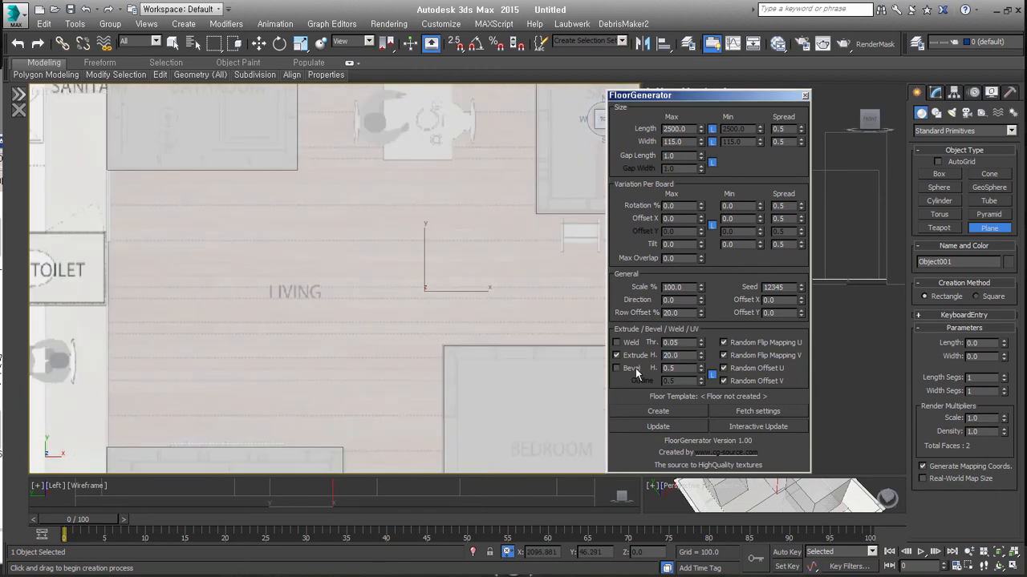
Enable interactive updating, generate the floorboards on the selected floor surface, and close FloorGenerator.
alt+middle_drag(484, 316, 318, 328)
key(w)
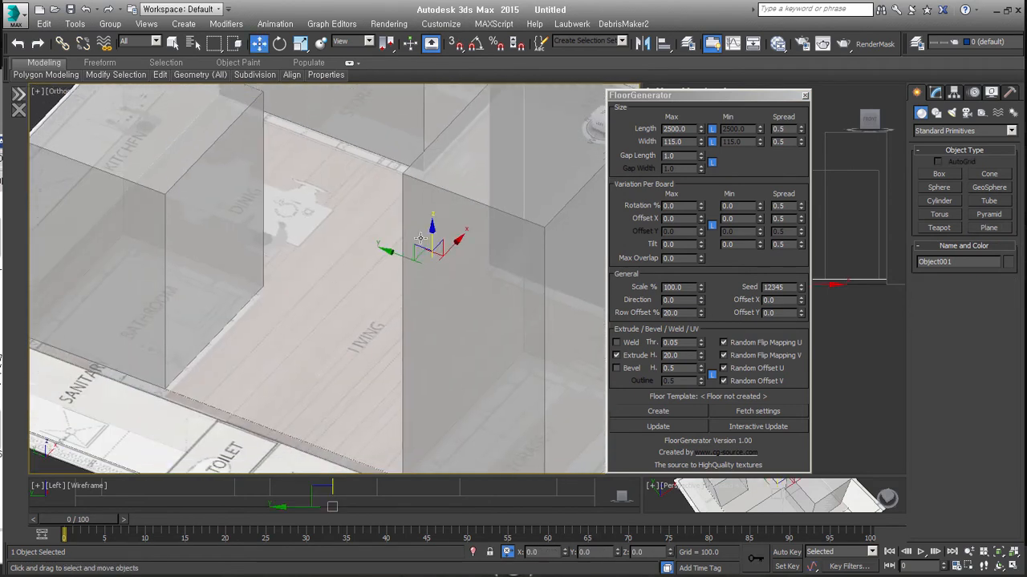
drag(431, 242, 431, 172)
right_click(430, 172)
click(753, 427)
click(658, 410)
alt+middle_drag(367, 366, 328, 369)
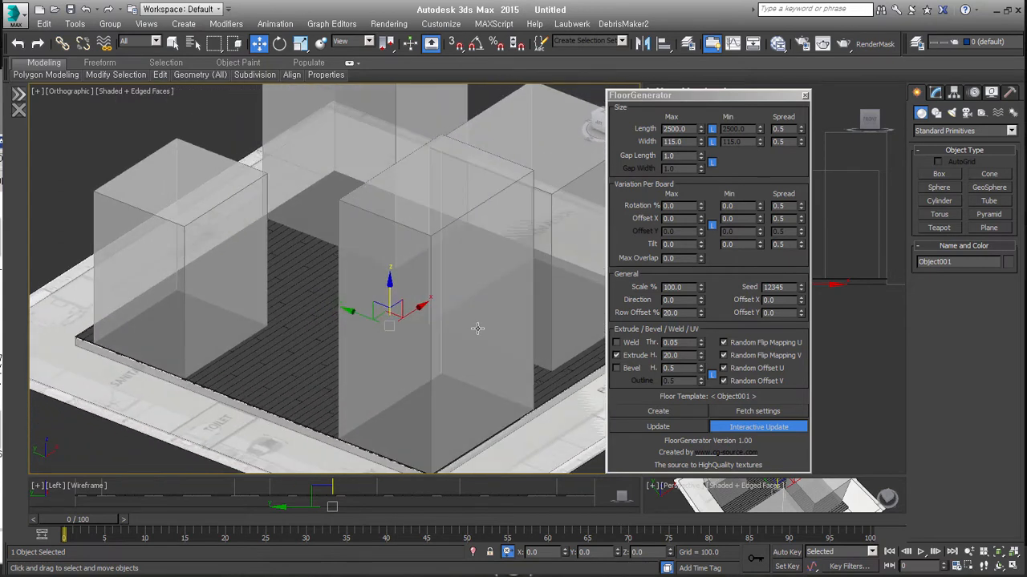
click(807, 96)
Examine the generated floorboards around the room blocks and select the object containing the two storage blocks.
alt+middle_drag(424, 288, 247, 308)
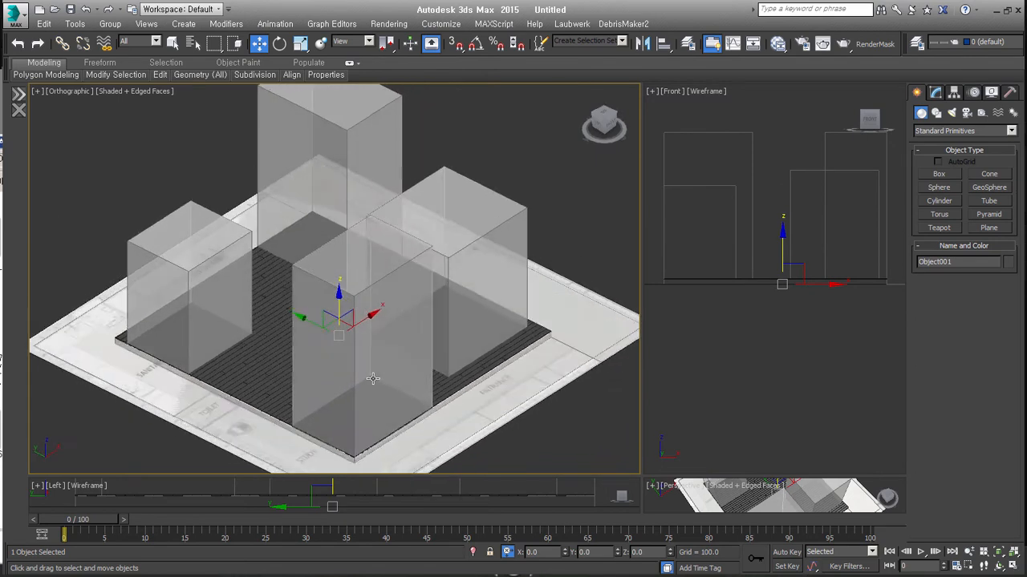
scroll(417, 385, up, 10)
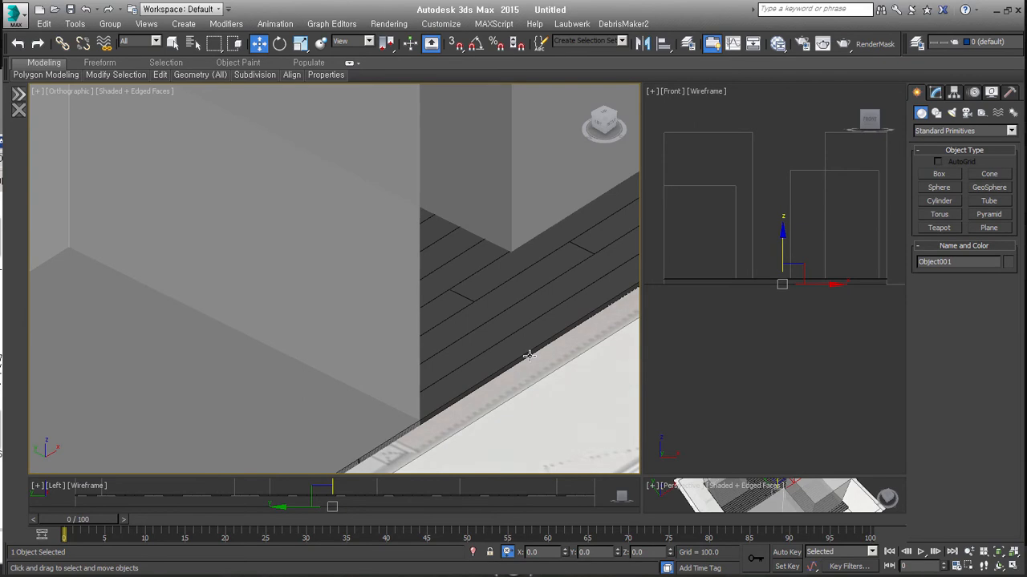
scroll(529, 355, down, 10)
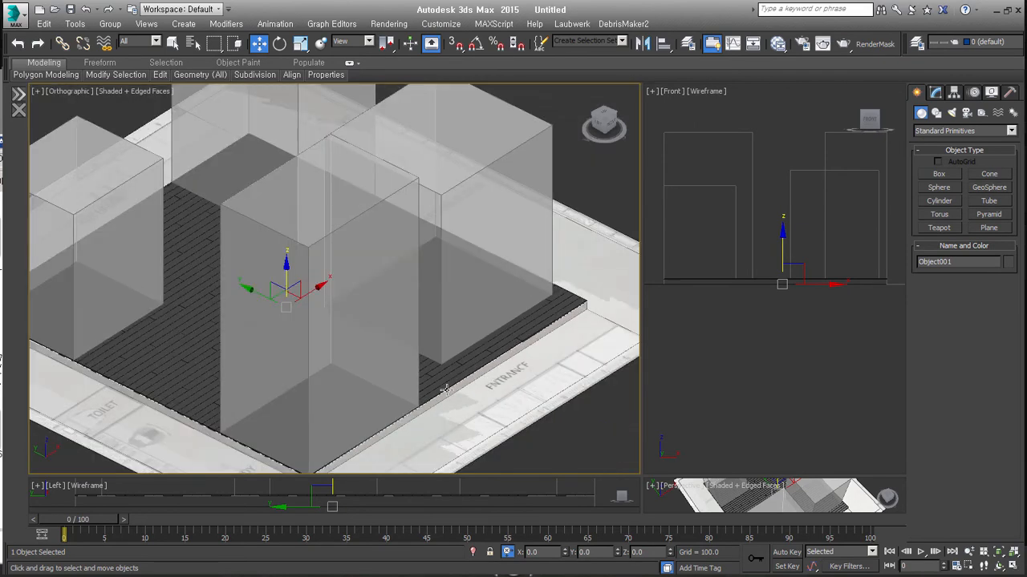
click(446, 390)
middle_drag(288, 337, 385, 343)
click(276, 364)
click(347, 338)
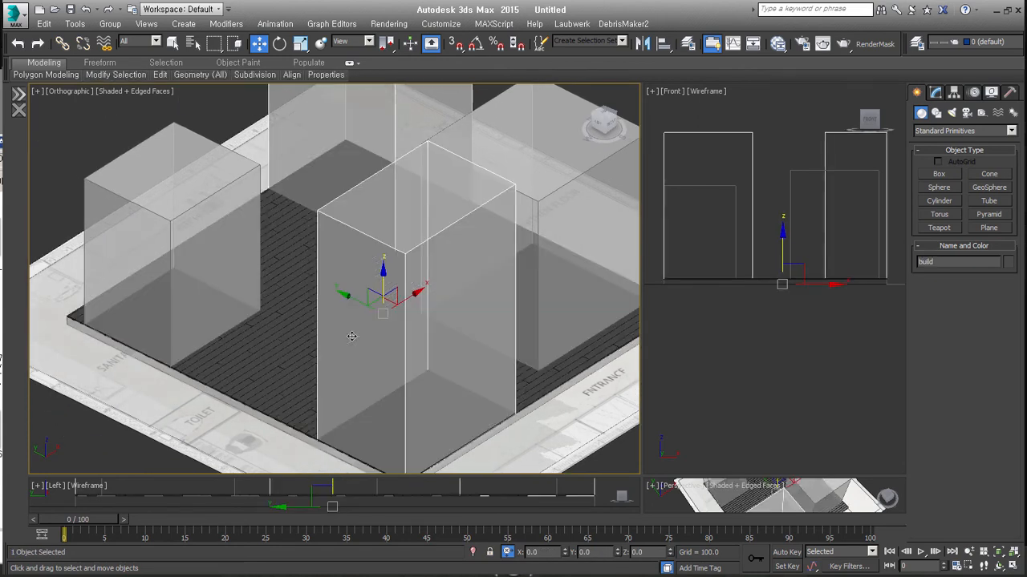
click(187, 258)
click(376, 122)
middle_drag(411, 292, 356, 336)
alt+middle_drag(379, 292, 337, 370)
scroll(365, 263, down, 2)
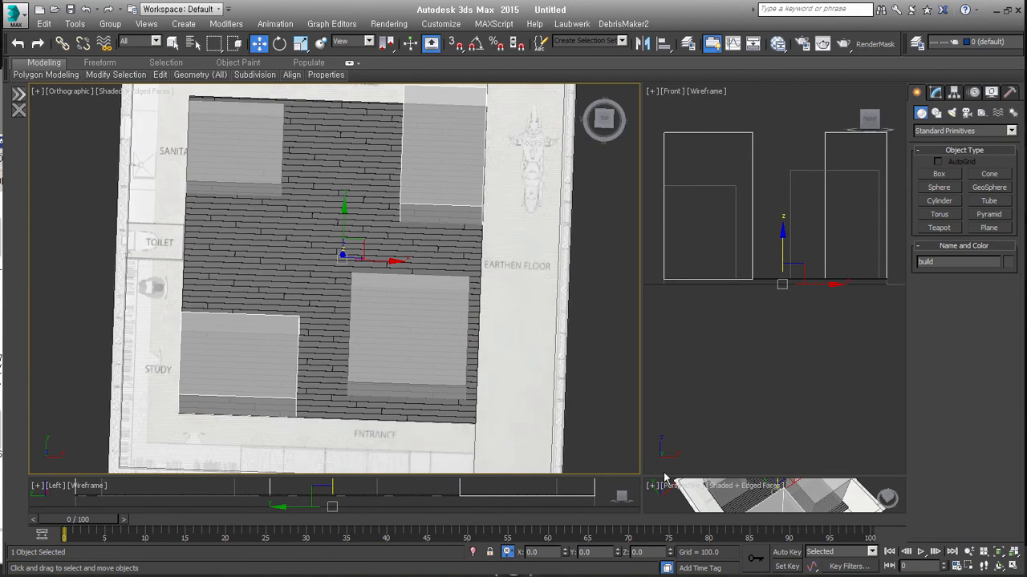
Switch to the reference image folder, study the room layout in dwg.jpg, and return to 3ds Max.
key(alt+Tab)
click(327, 446)
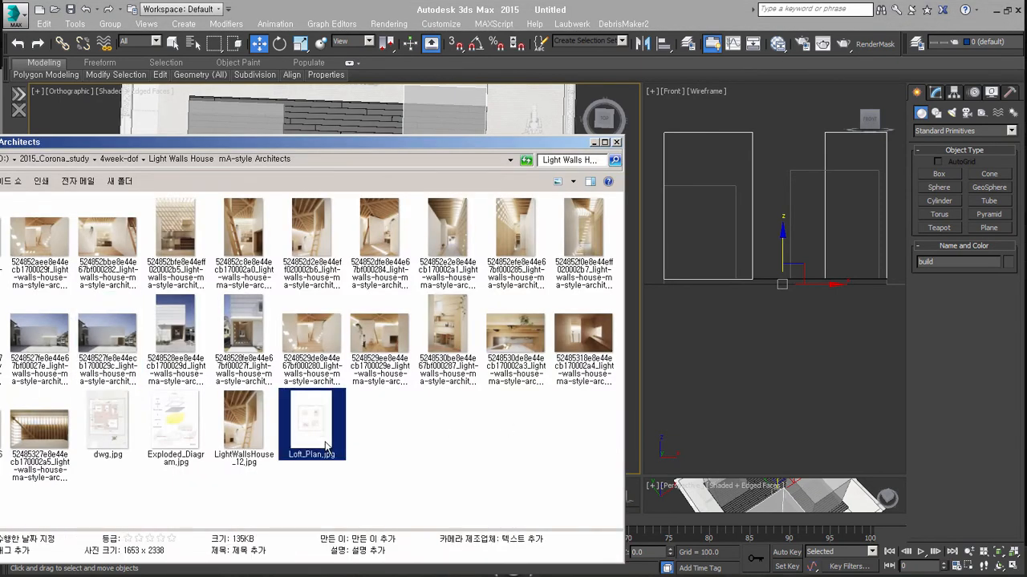
double_click(115, 448)
scroll(426, 339, up, 3)
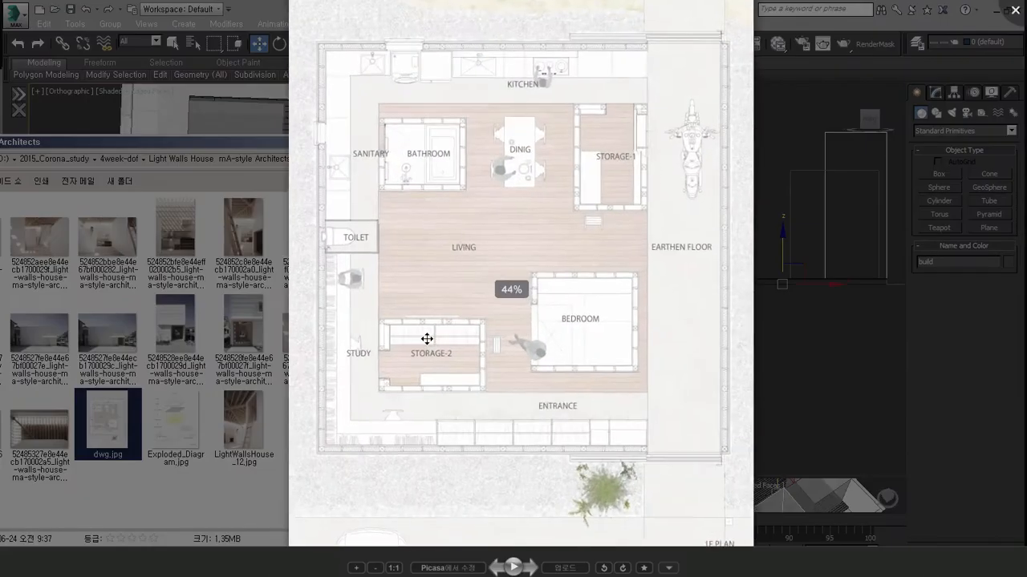
scroll(450, 337, up, 2)
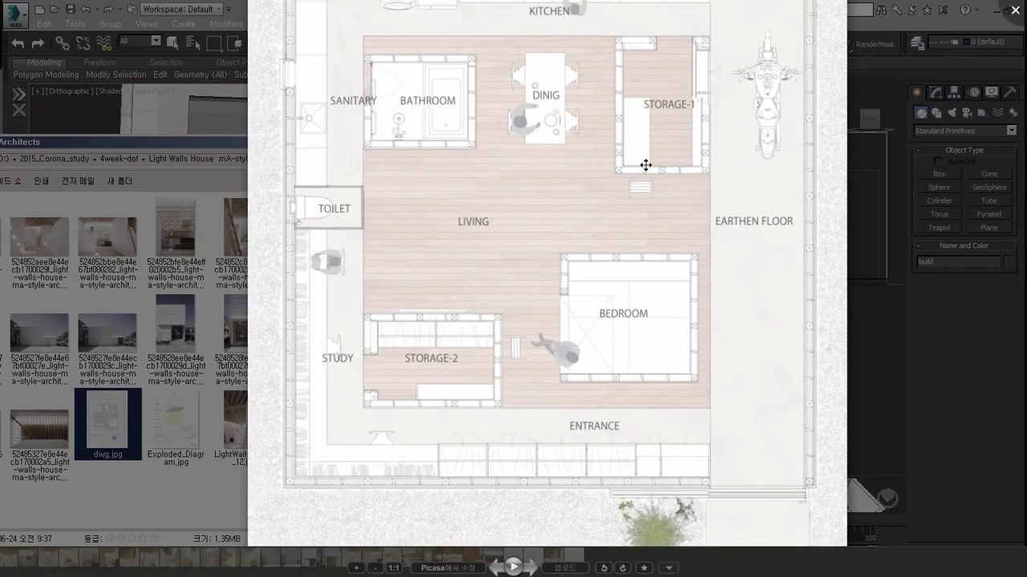
scroll(889, 58, down, 3)
click(888, 58)
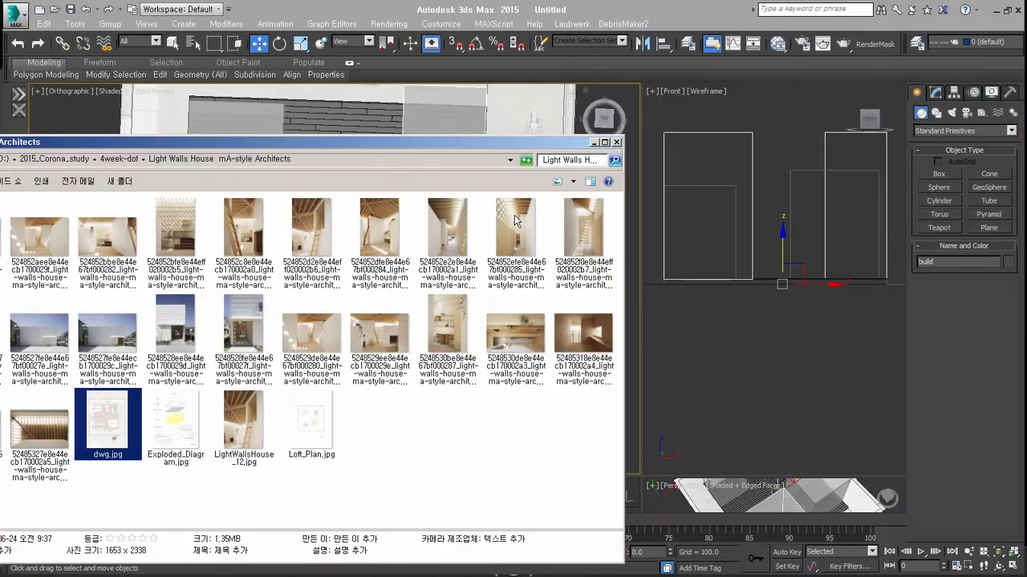
click(593, 143)
In the Left view, connect the vertical edges of both storage blocks with one segment at mid-height.
alt+middle_drag(399, 327, 369, 272)
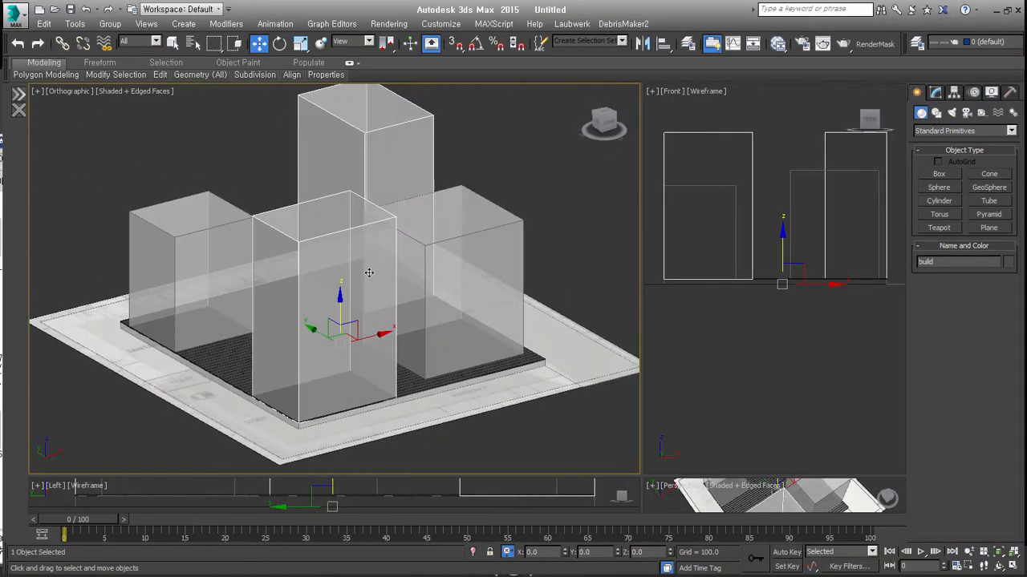
key(l)
key(ctrl+shift+z)
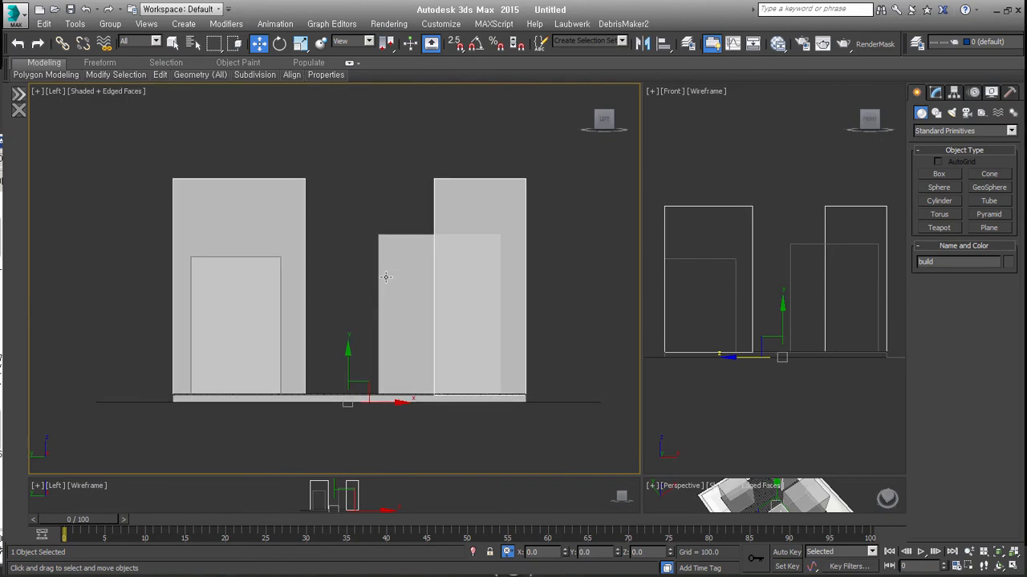
key(1)
drag(591, 294, 116, 267)
key(ctrl+shift+e)
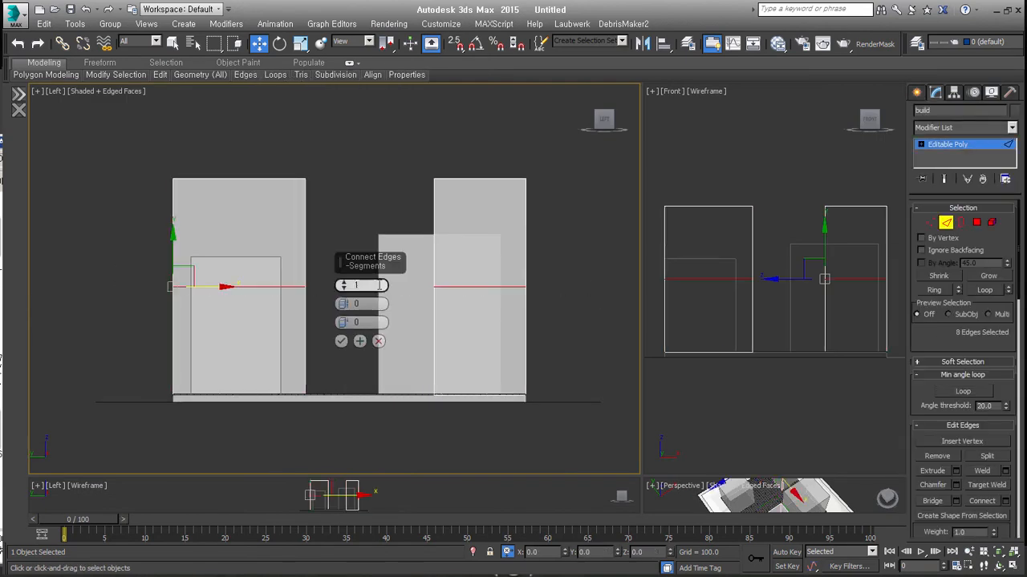
click(342, 342)
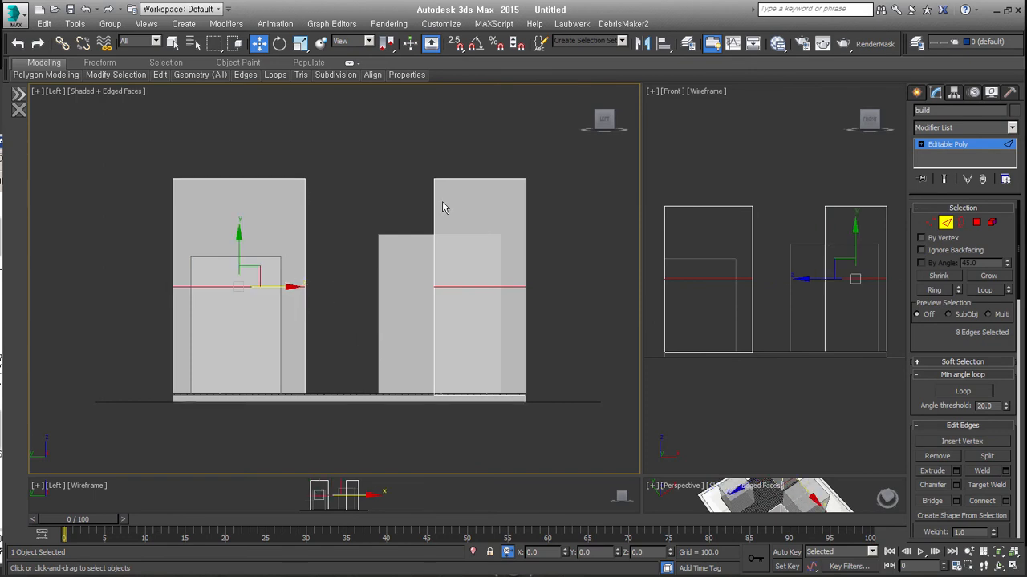
Connect the upper vertical edges of both storage blocks with one segment, snap the new edges to the top and offset them downward.
drag(575, 193, 115, 201)
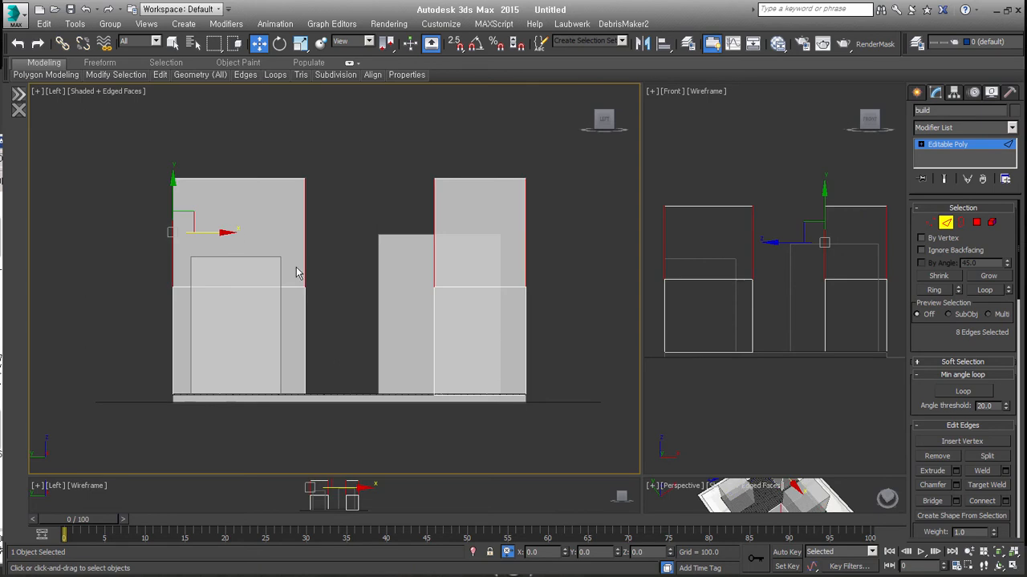
key(ctrl+shift+e)
click(341, 342)
key(s)
drag(239, 232, 287, 185)
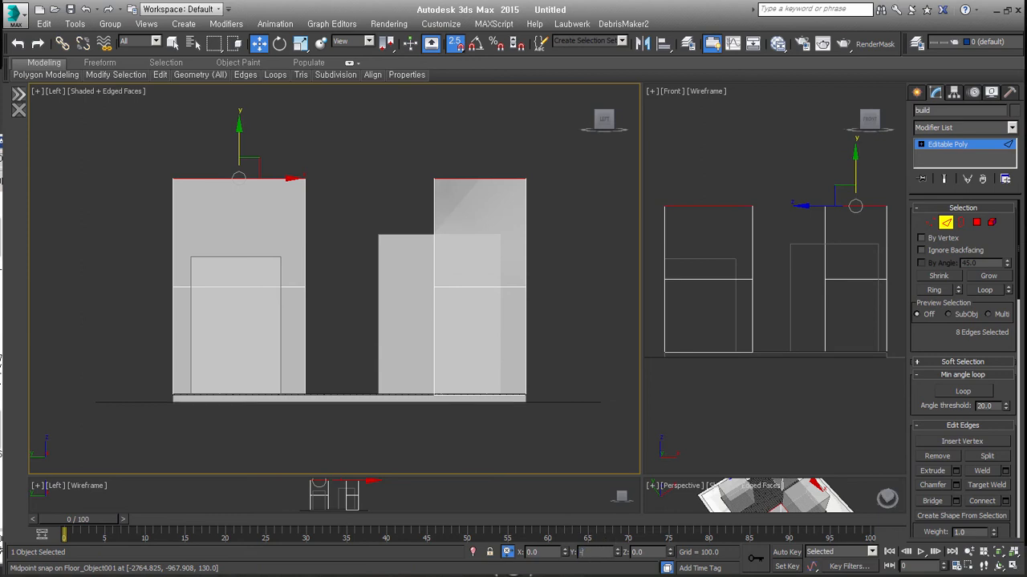
key(Return)
Insert two vertical edge loops in the Storage-1 block, one near its inner corner and one near the middle.
alt+middle_drag(415, 224, 436, 259)
click(534, 165)
scroll(410, 208, up, 5)
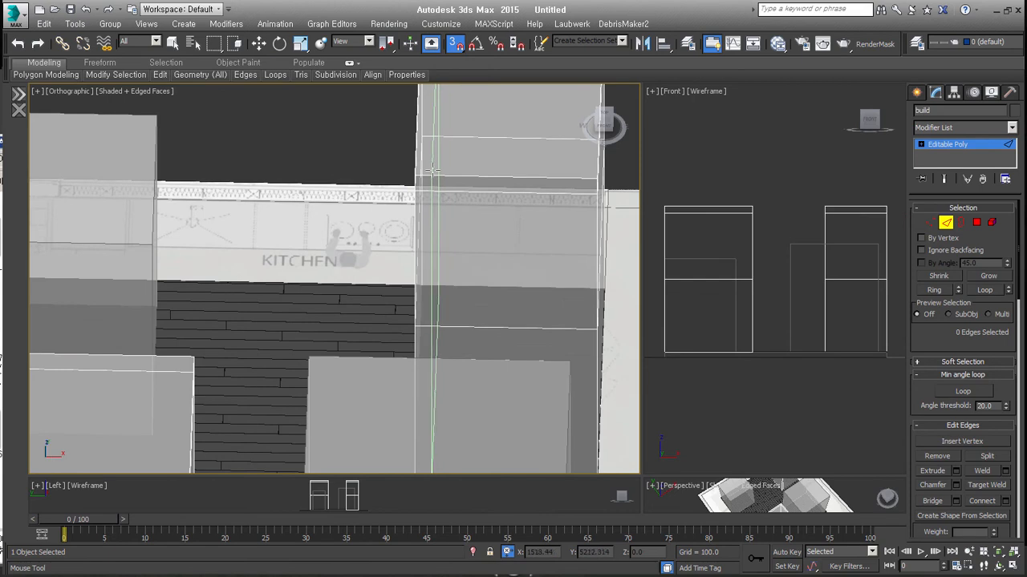
click(427, 172)
alt+middle_drag(481, 185, 497, 201)
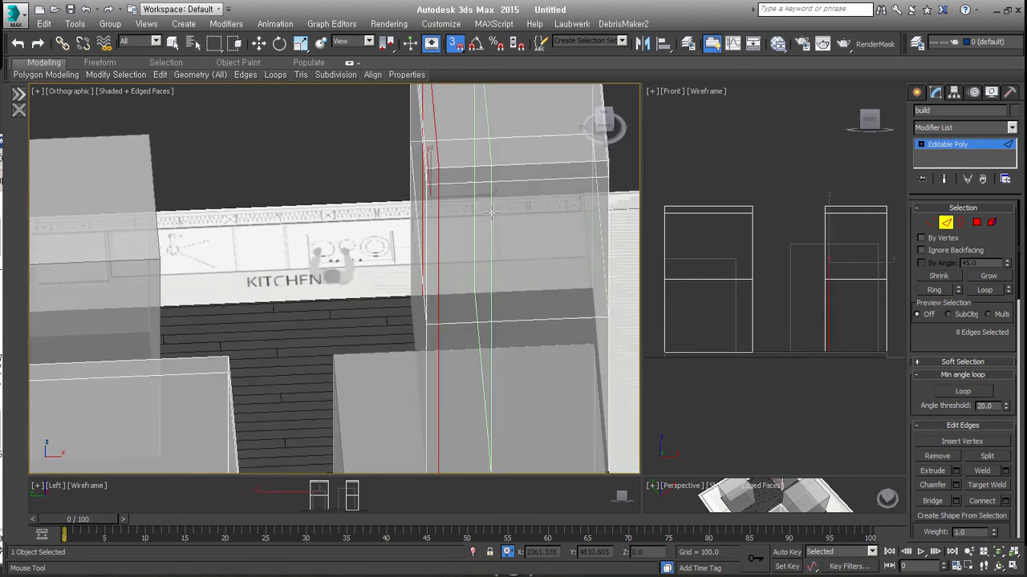
click(502, 207)
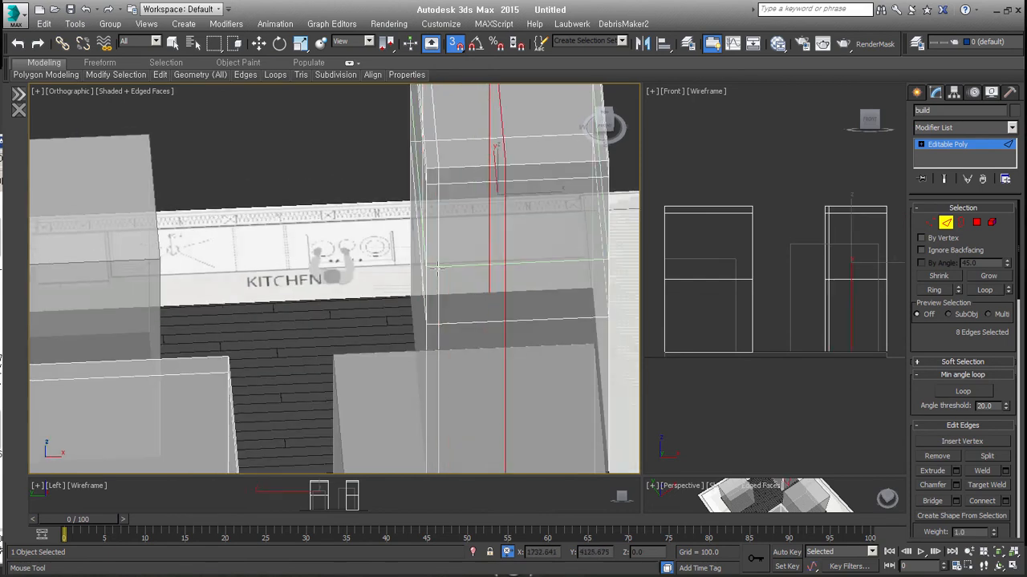
Insert vertical edge loops near the corner and middle of the Storage-2 block, and adjust the middle loop along the Y axis.
scroll(454, 226, down, 4)
alt+middle_drag(454, 226, 350, 248)
middle_drag(274, 148, 330, 284)
scroll(339, 216, up, 4)
scroll(339, 215, up, 2)
click(358, 228)
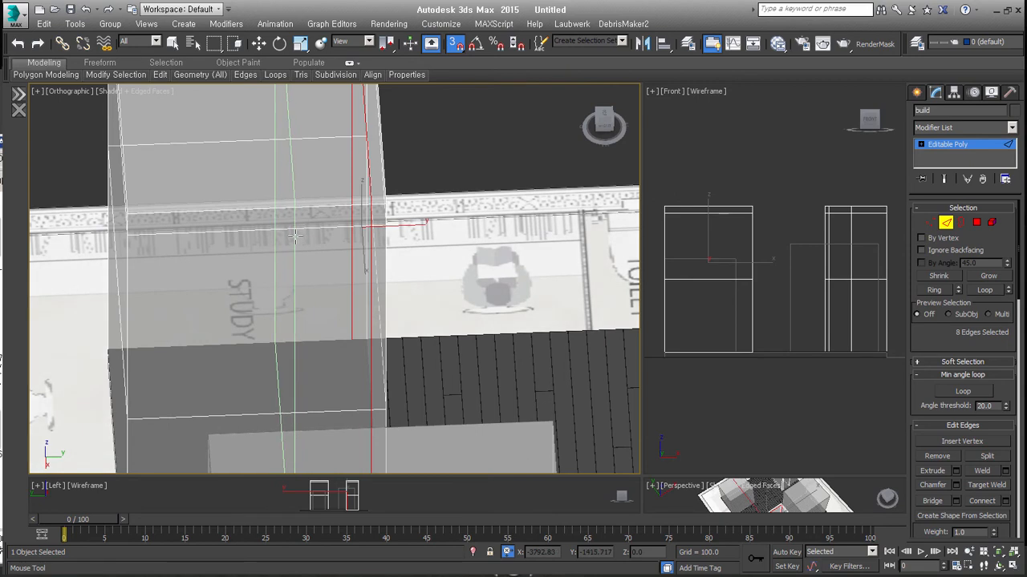
scroll(272, 289, down, 5)
key(w)
mouse_move(334, 246)
mouse_down()
mouse_move(348, 245)
mouse_move(332, 249)
mouse_up()
key(s)
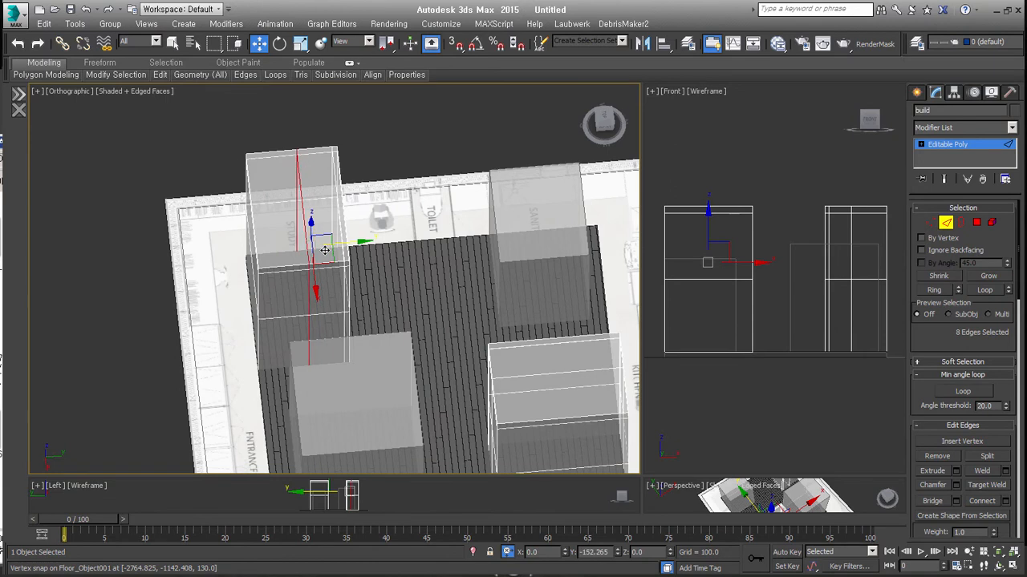
Select the upper side polygon between the new loops on the Storage-1 block and extrude it inward.
alt+middle_drag(331, 249, 481, 240)
click(976, 223)
click(521, 205)
alt+middle_drag(521, 205, 321, 461)
scroll(431, 287, up, 3)
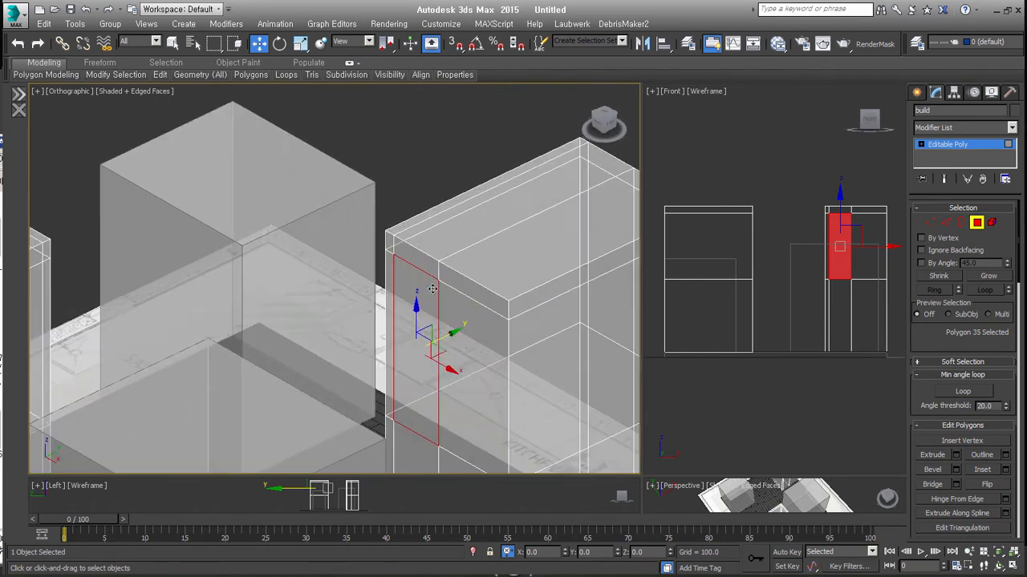
right_click(432, 290)
click(417, 328)
drag(416, 328, 424, 344)
middle_drag(427, 344, 344, 362)
drag(342, 348, 334, 566)
alt+middle_drag(454, 316, 389, 307)
key(w)
Extrude the inner side face of the Storage-1 recess across the upper level toward the far wall.
click(607, 308)
right_click(407, 285)
click(396, 321)
drag(403, 309, 406, 388)
alt+middle_drag(406, 387, 377, 291)
key(w)
key(alt+x)
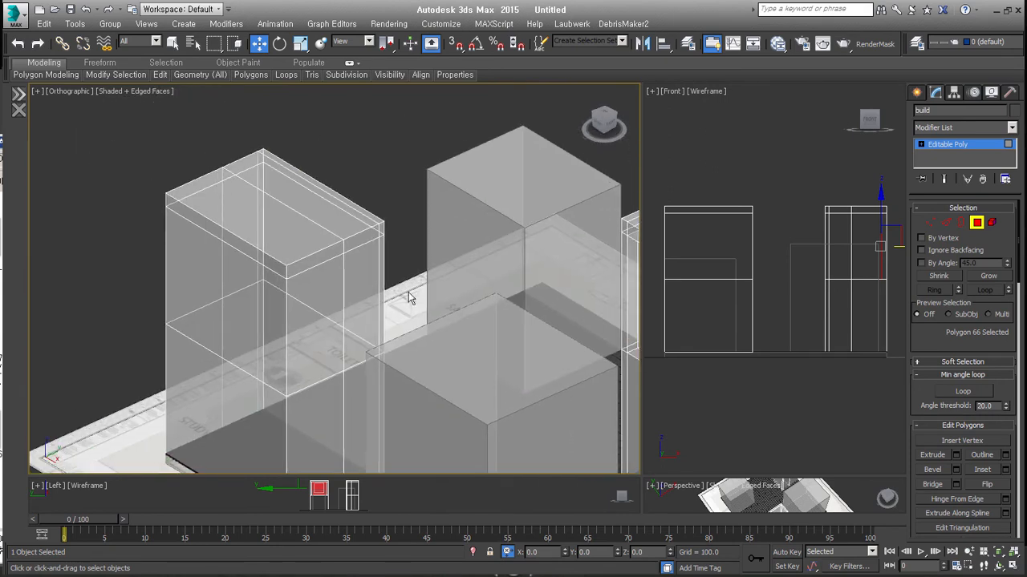
Extrude the Storage-2 block's upper side polygon inward, and extrude the recess's inner side face to hollow out the upper level.
click(365, 281)
right_click(362, 273)
click(348, 313)
scroll(348, 281, up, 3)
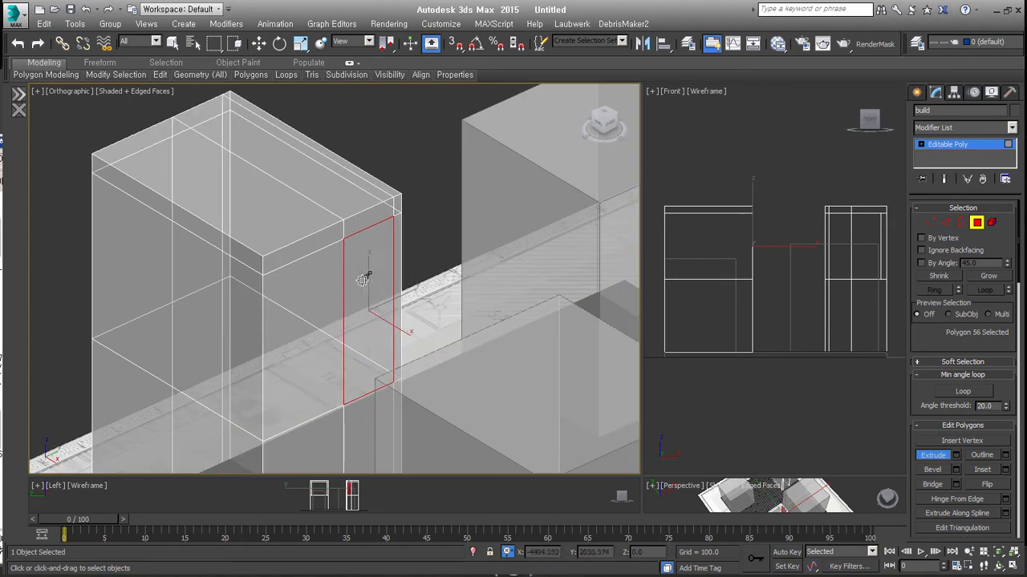
drag(369, 291, 385, 496)
alt+middle_drag(299, 217, 222, 275)
click(100, 297)
drag(246, 376, 248, 370)
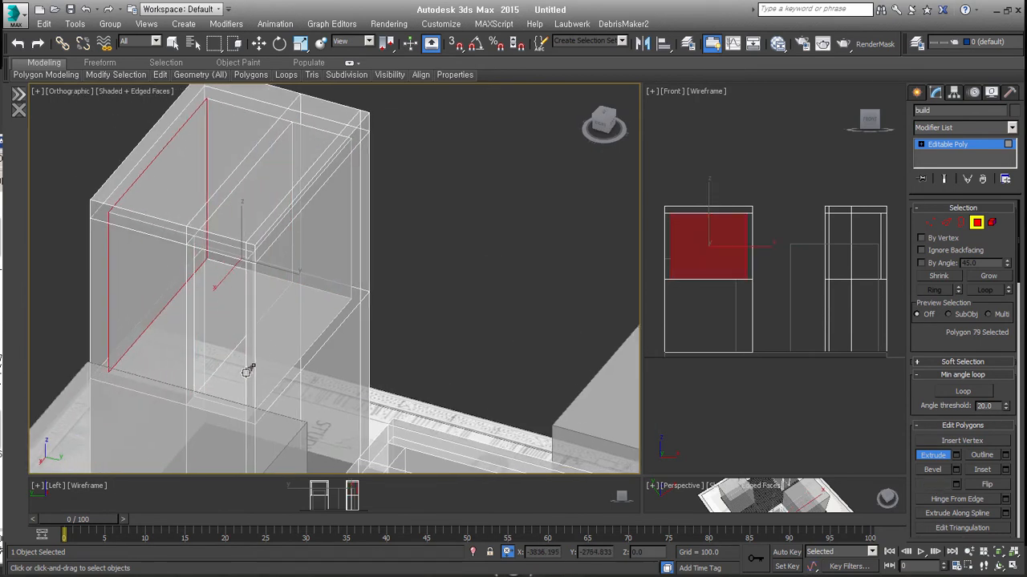
Examine the hollowed upper level of the Storage-2 block from above and from several angles.
alt+middle_drag(154, 266, 211, 286)
middle_drag(246, 208, 284, 302)
key(t)
key(z)
scroll(277, 280, down, 4)
key(w)
alt+middle_drag(224, 271, 393, 277)
drag(368, 330, 368, 331)
alt+middle_drag(368, 331, 486, 315)
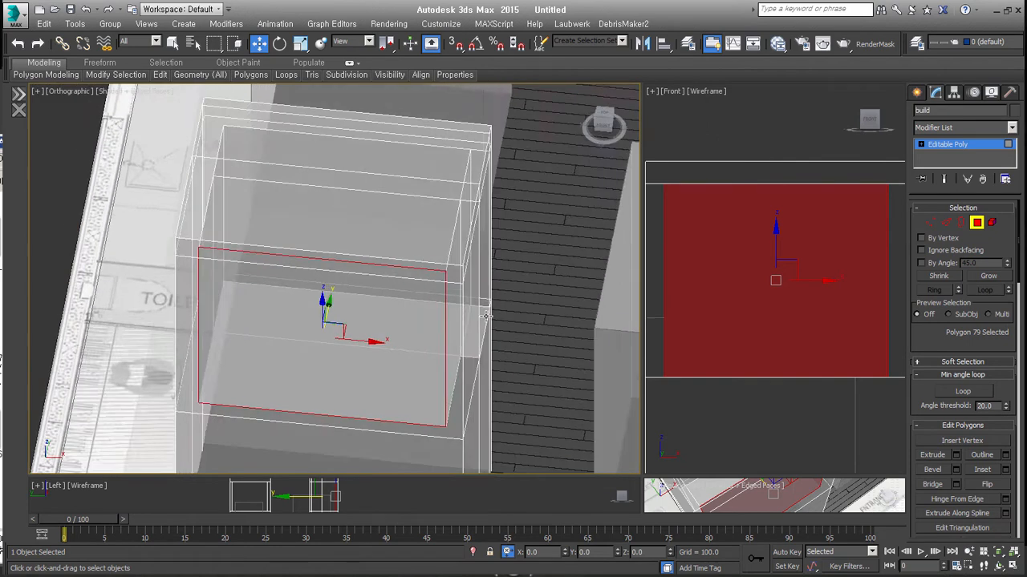
Examine the whole house model with its four blocks from several angles.
scroll(423, 271, down, 5)
alt+middle_drag(423, 271, 426, 308)
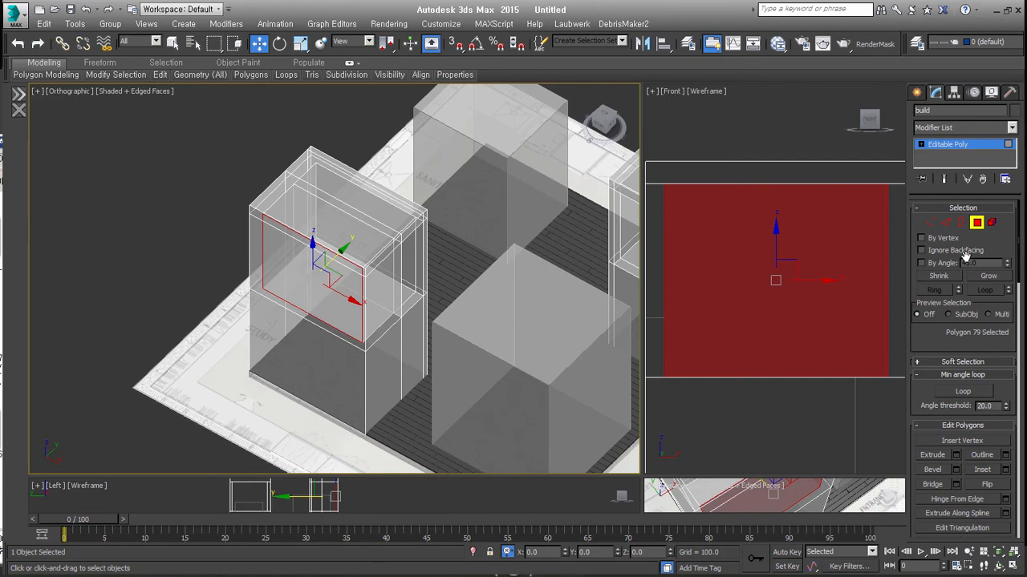
scroll(445, 355, down, 3)
alt+middle_drag(446, 355, 491, 355)
scroll(455, 304, up, 2)
scroll(456, 305, down, 2)
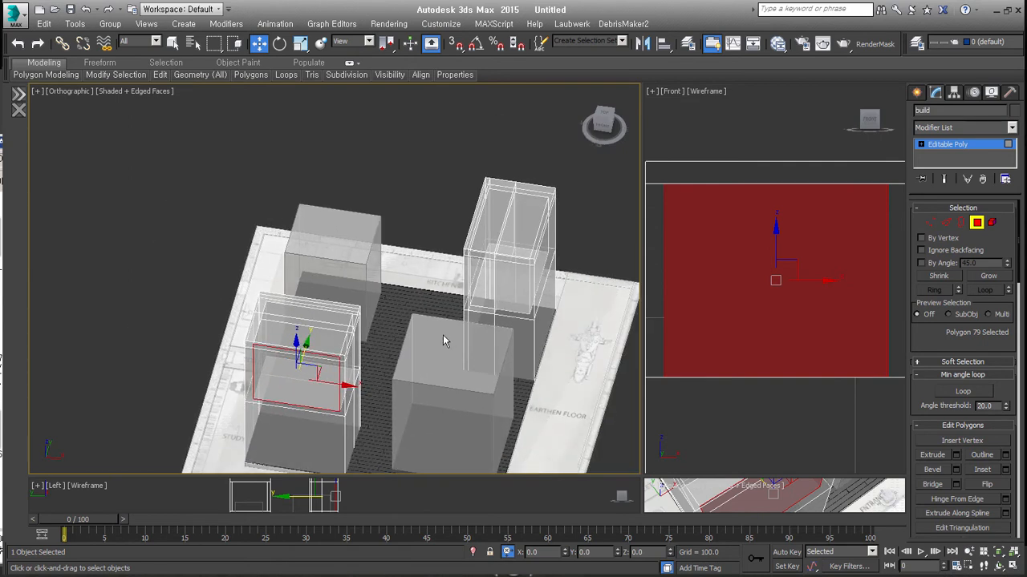
alt+middle_drag(414, 339, 642, 257)
Select the Plane002 plan outline and apply a Shell modifier with an outer amount of 4000.
click(988, 225)
scroll(575, 255, down, 4)
alt+middle_drag(469, 329, 498, 308)
scroll(497, 308, up, 2)
drag(443, 343, 456, 246)
right_click(456, 246)
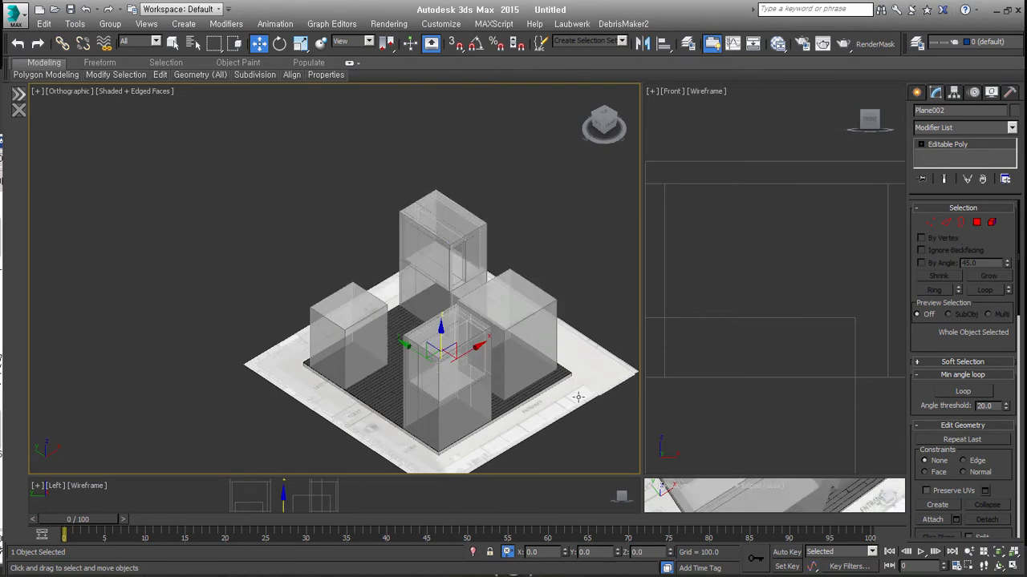
middle_drag(577, 396, 533, 417)
key(ctrl+z)
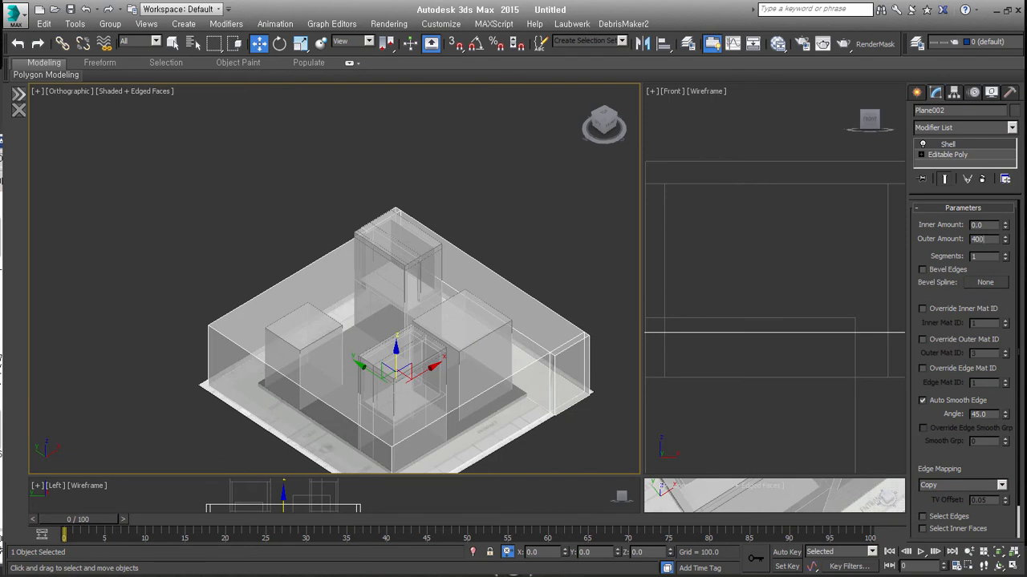
text(0)
key(Return)
Set the Shell on Plane002 to 2 segments and collapse the object to an editable poly.
alt+middle_drag(525, 298, 555, 304)
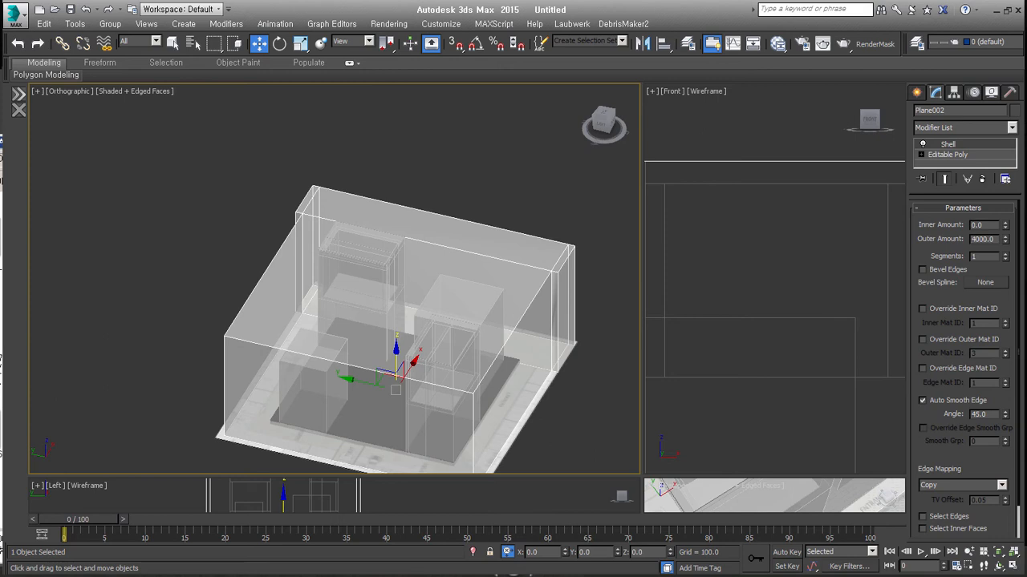
click(1005, 254)
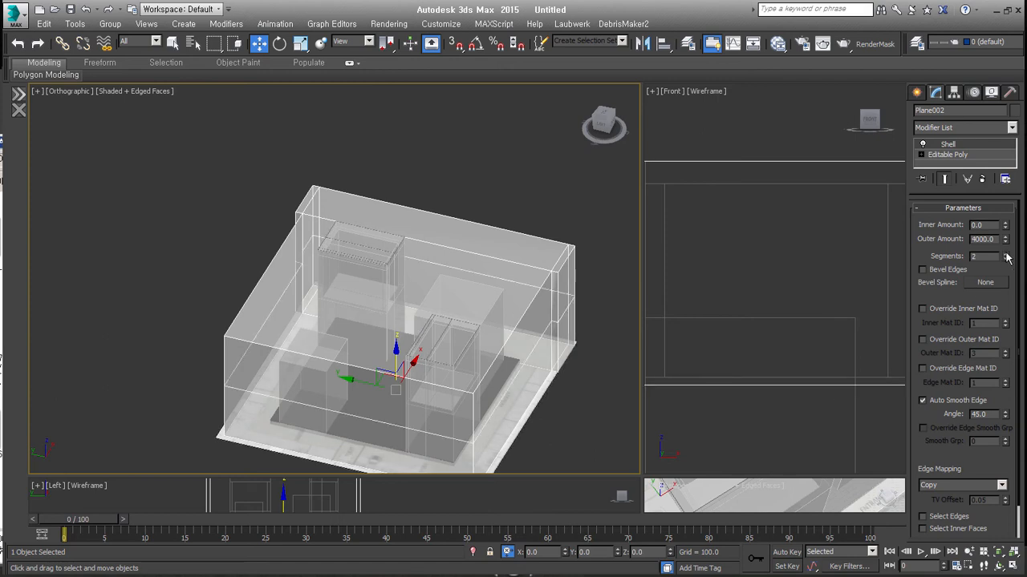
alt+middle_drag(552, 406, 517, 382)
key(ctrl+e)
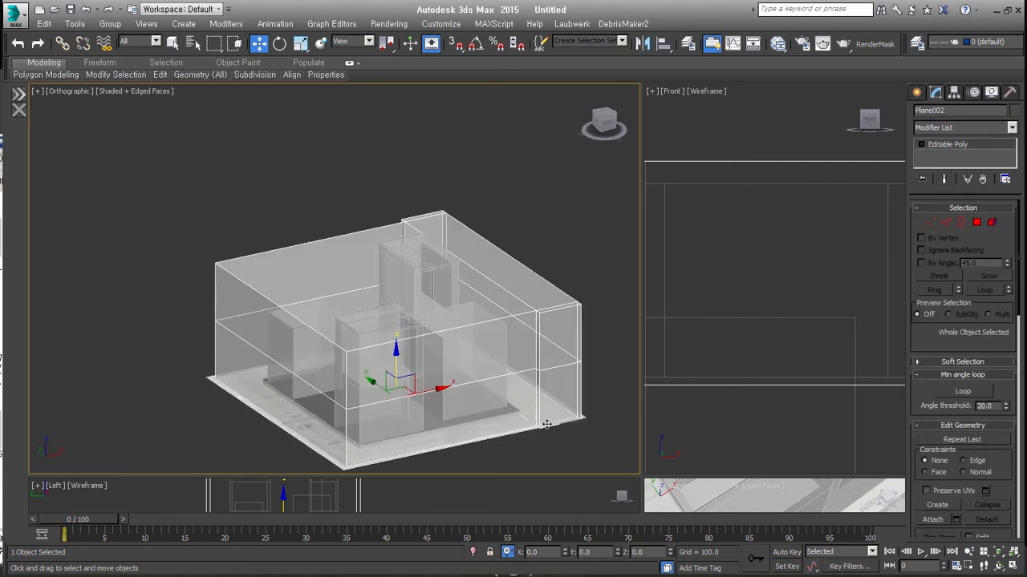
Delete the two lower-level wall polygons at the narrow entrance bay of the Plane002 walls.
click(974, 223)
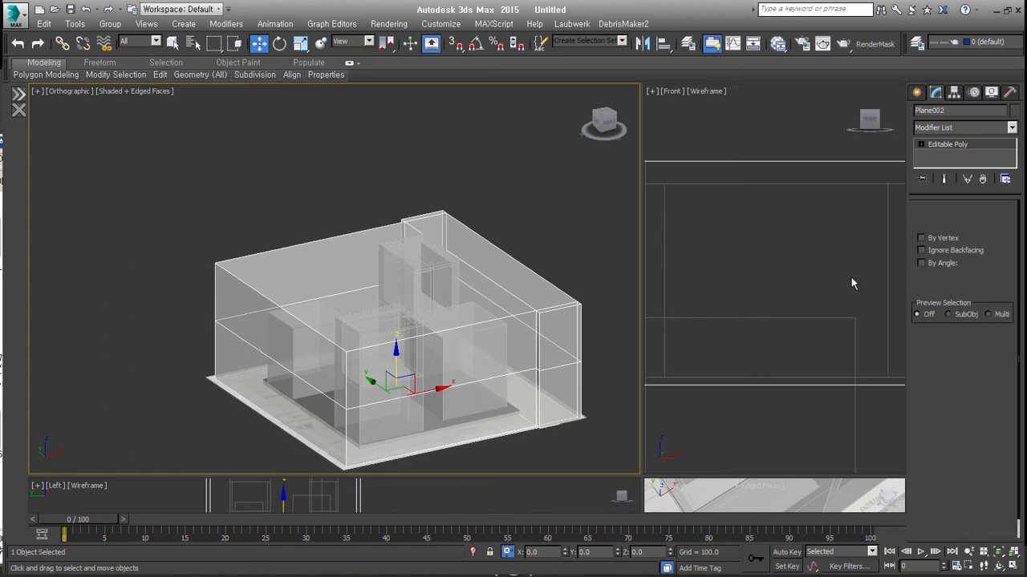
click(554, 385)
scroll(275, 308, up, 4)
middle_drag(374, 422, 382, 335)
ctrl+click(354, 367)
key(Delete)
alt+middle_drag(474, 383, 374, 380)
middle_drag(480, 404, 361, 385)
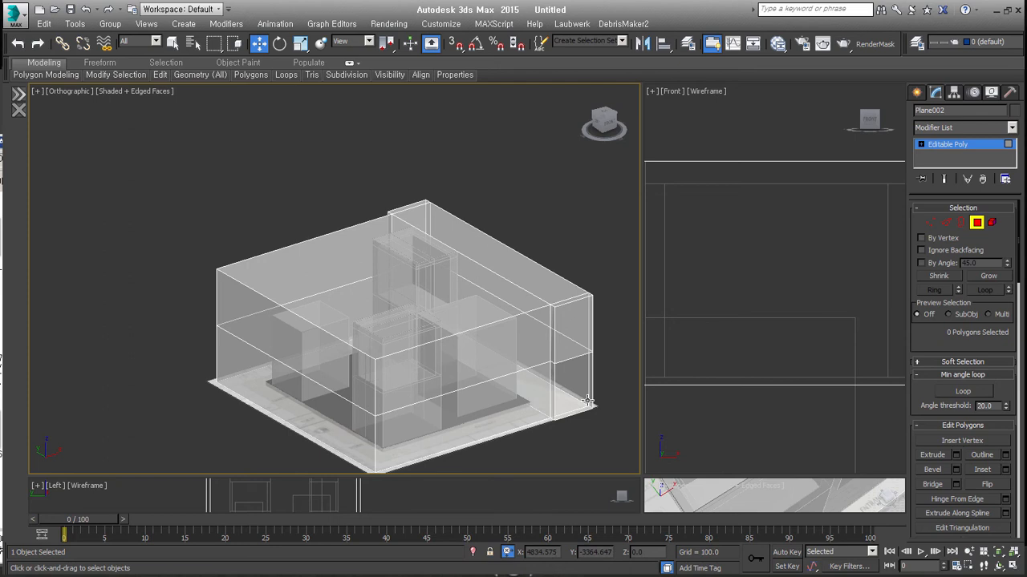
Select the two top polygons of the Plane002 walls and detach them as a separate object named ceiling.
alt+middle_drag(588, 401, 489, 335)
click(489, 336)
ctrl+click(563, 316)
alt+middle_drag(563, 316, 578, 370)
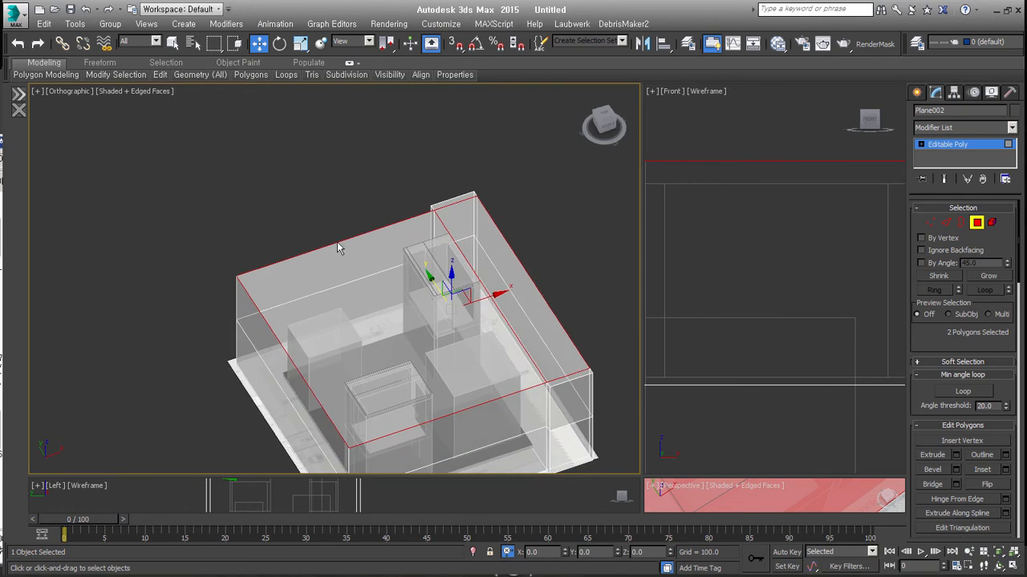
middle_drag(488, 374, 487, 310)
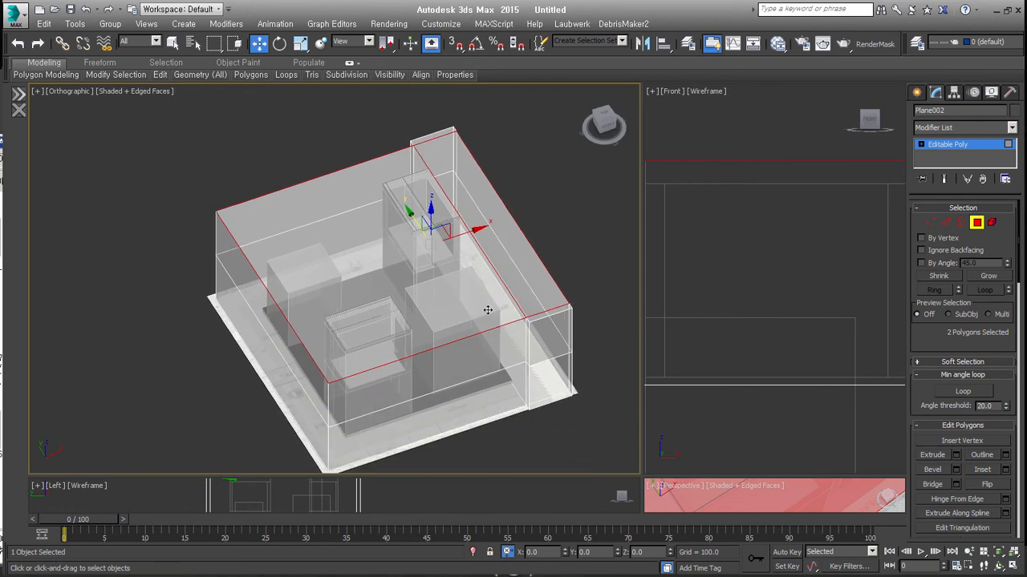
middle_drag(441, 305, 463, 326)
alt+middle_drag(464, 326, 464, 344)
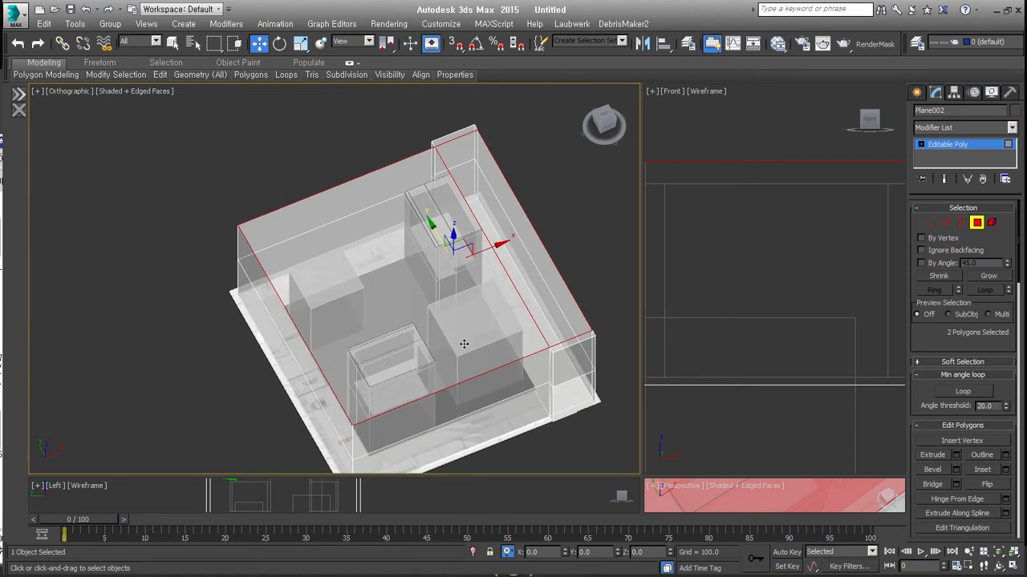
key(alt+d)
text(ceiling)
key(Return)
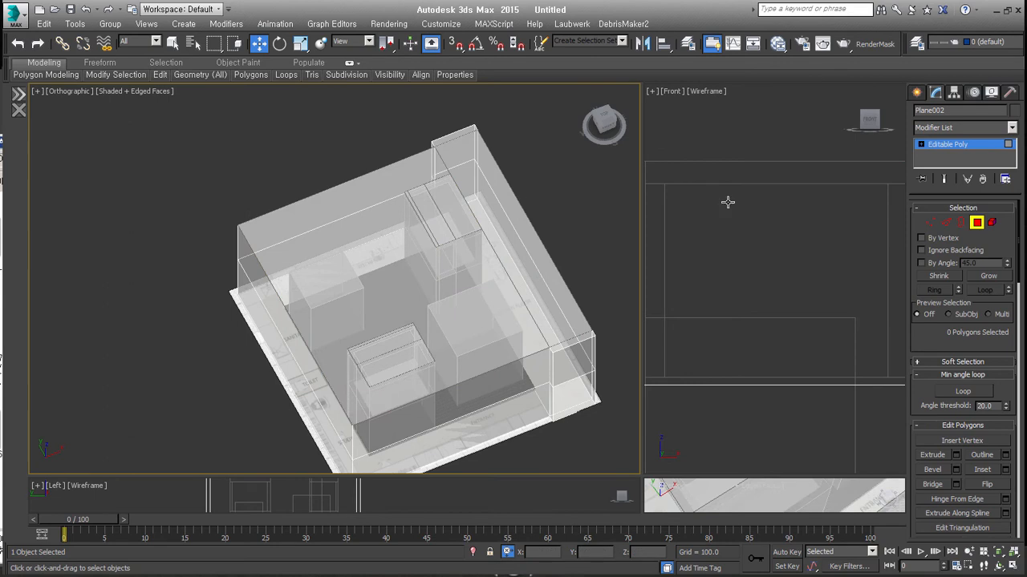
Select the ceiling object and merge its two faces by removing the edge that divides them.
click(976, 222)
click(482, 249)
alt+middle_drag(481, 249, 842, 260)
key(alt+c)
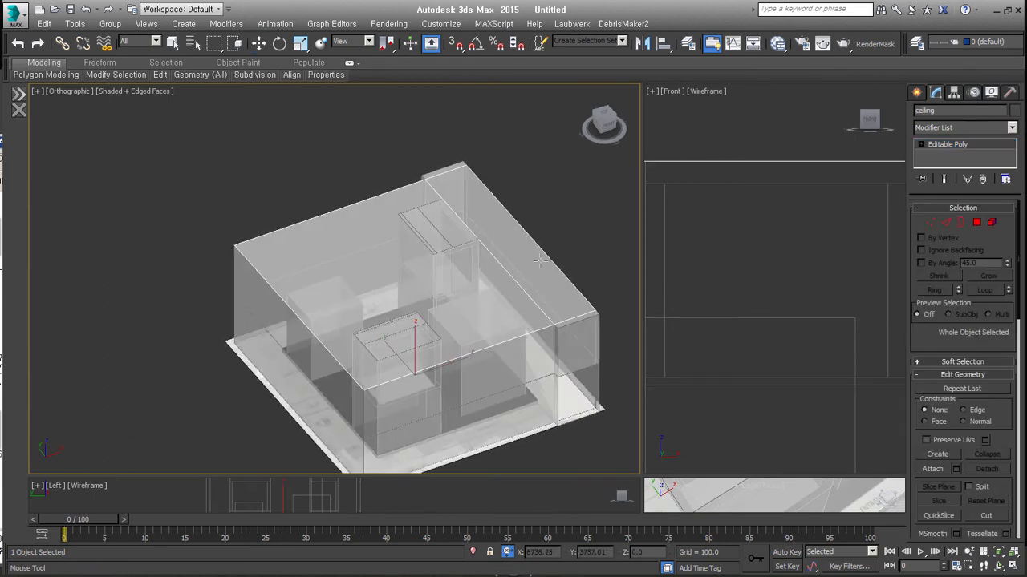
key(w)
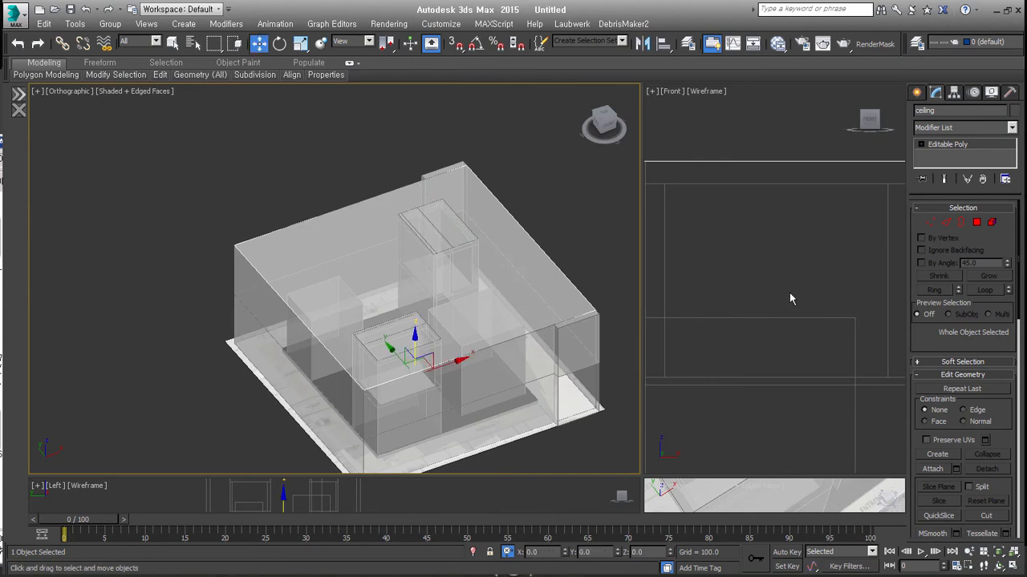
Inset the ceiling polygon and collapse the inner face to a centre point, forming diagonals to the four corners.
click(976, 222)
click(417, 249)
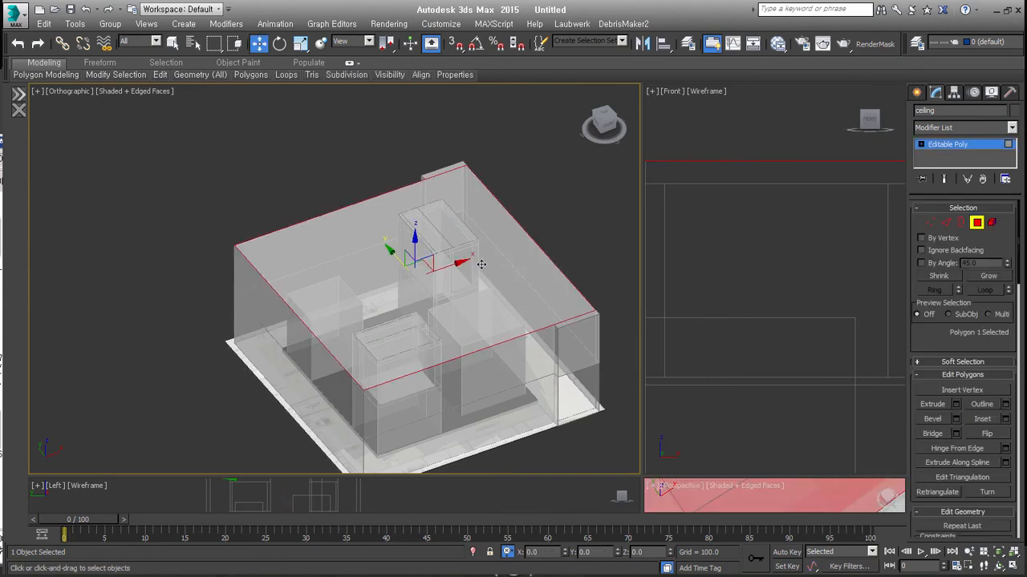
right_click(417, 250)
click(449, 311)
mouse_move(398, 308)
mouse_down()
mouse_move(412, 294)
mouse_move(418, 304)
mouse_up()
key(ctrl+alt+c)
alt+middle_drag(501, 289, 489, 308)
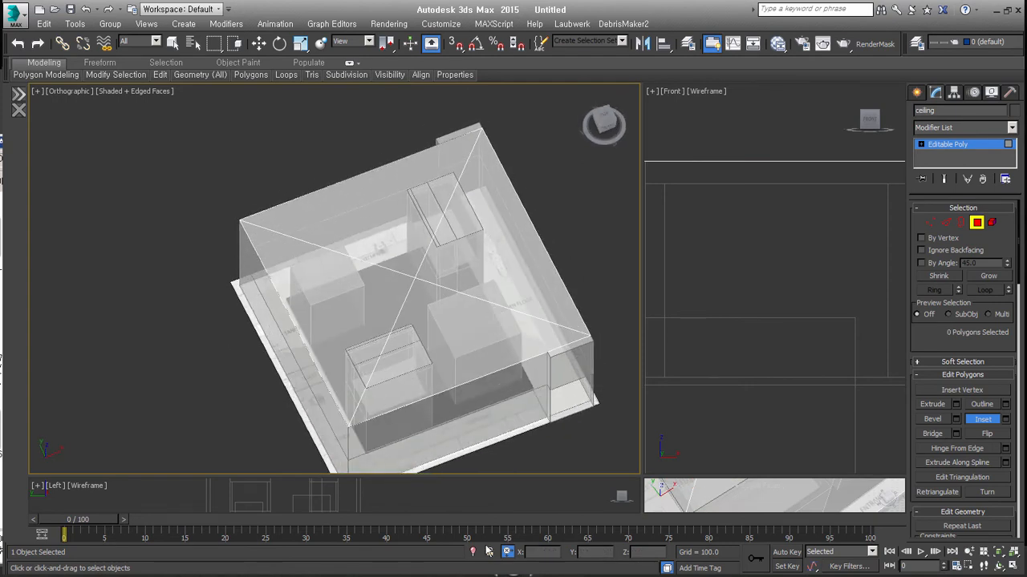
Extend the open upper border of the Plane002 walls vertically above the ceiling as a new band of wall.
key(alt+Tab)
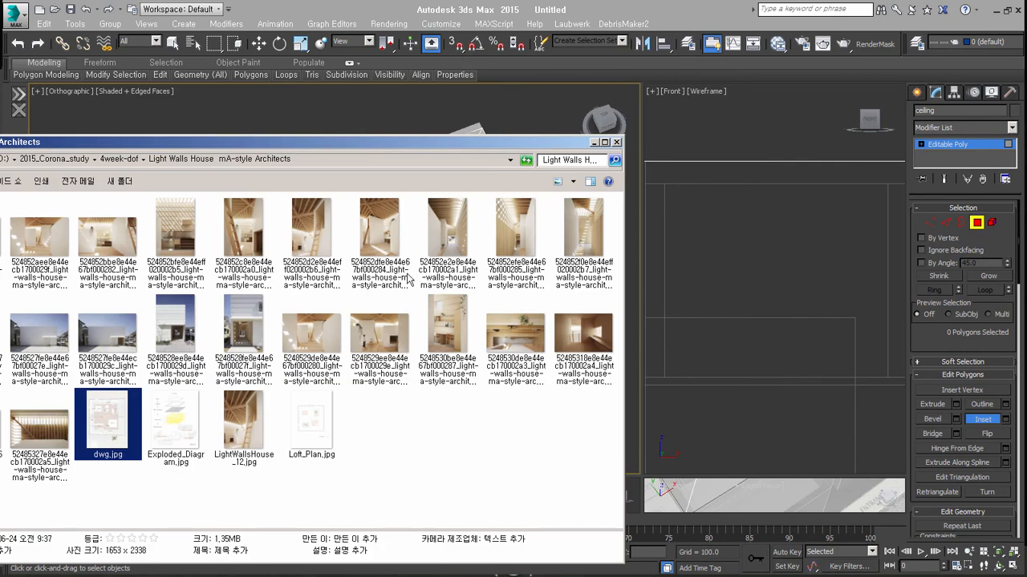
click(594, 145)
alt+middle_drag(532, 339, 521, 306)
alt+middle_drag(453, 313, 473, 305)
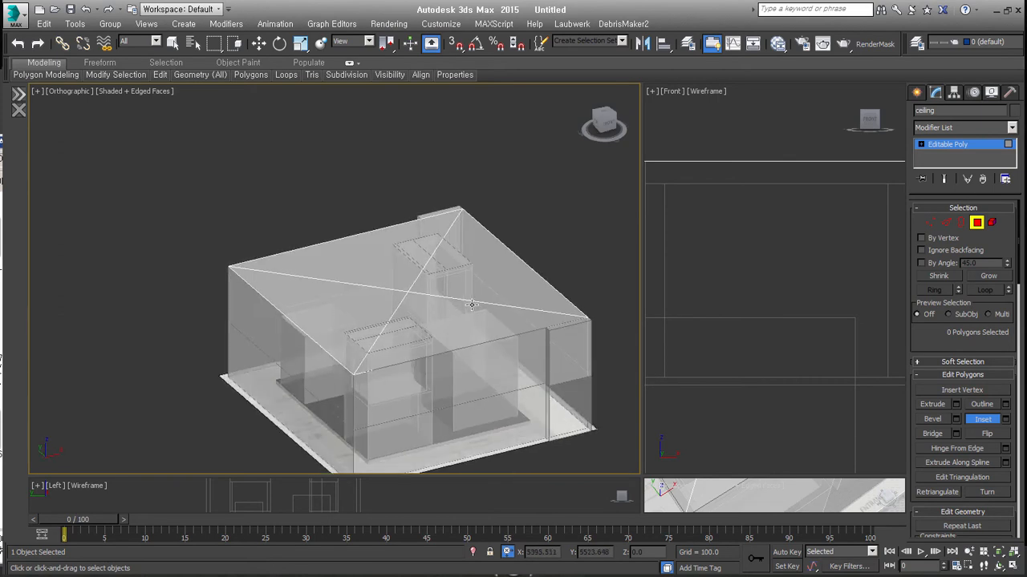
key(4)
click(514, 349)
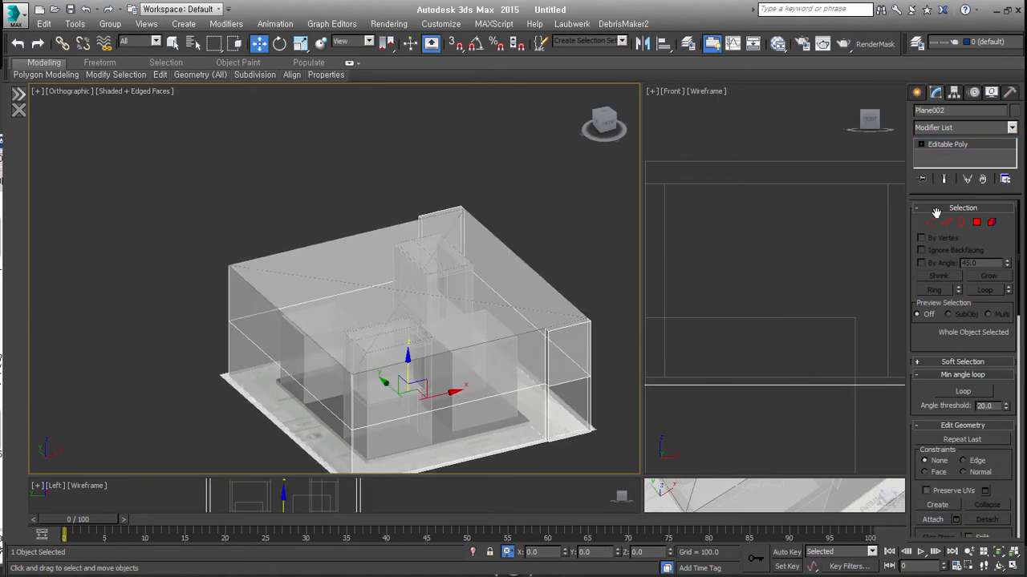
click(961, 222)
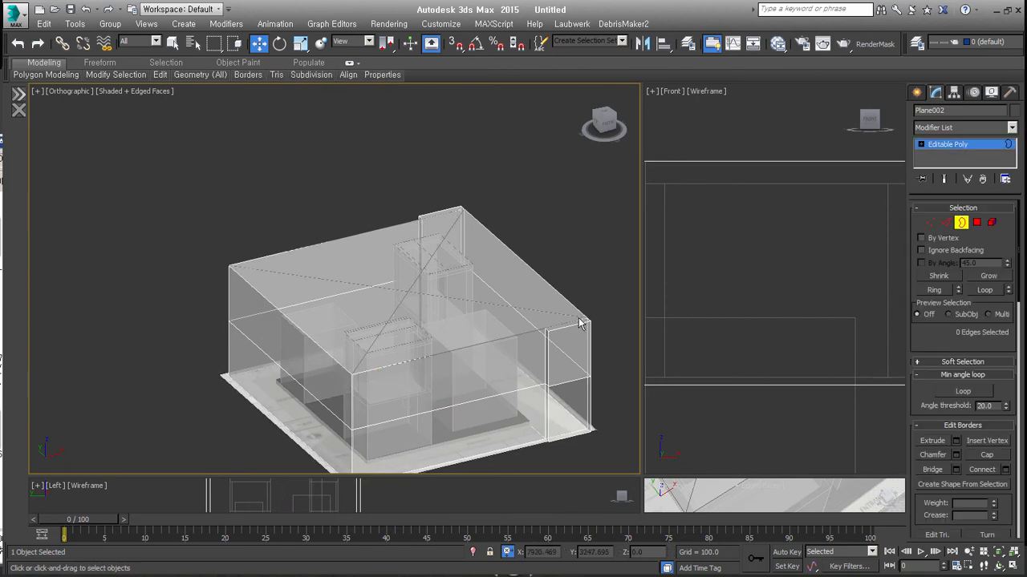
click(578, 321)
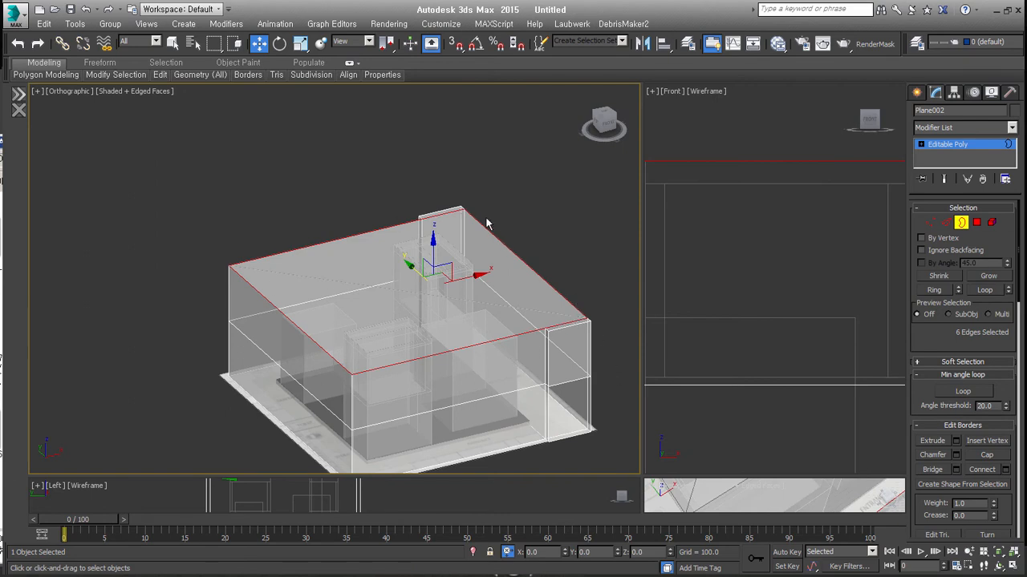
shift+drag(432, 249, 588, 316)
key(s)
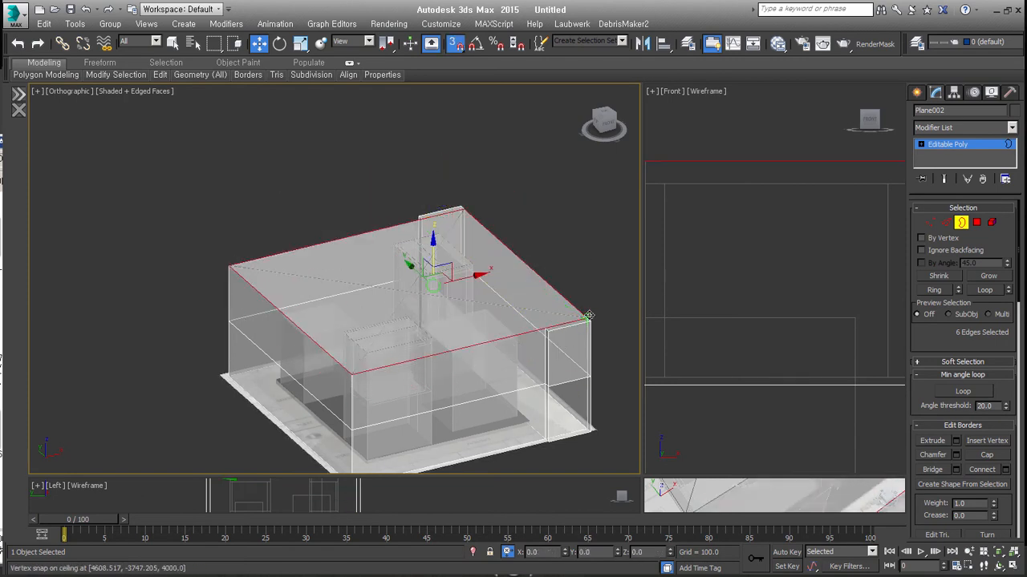
key(Return)
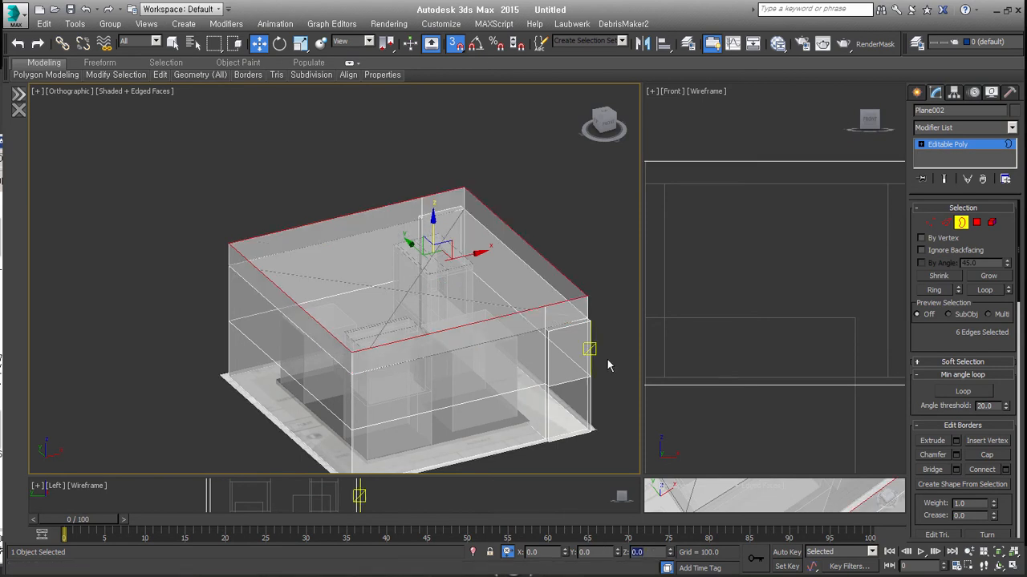
click(960, 224)
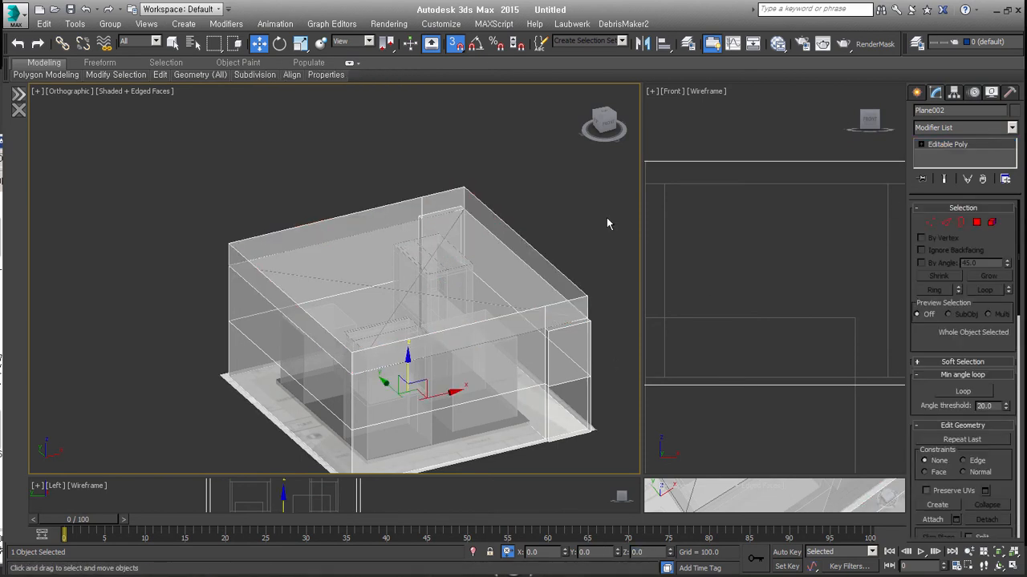
mouse_move(530, 341)
alt+middle_down()
mouse_move(528, 350)
mouse_move(514, 339)
alt+middle_up()
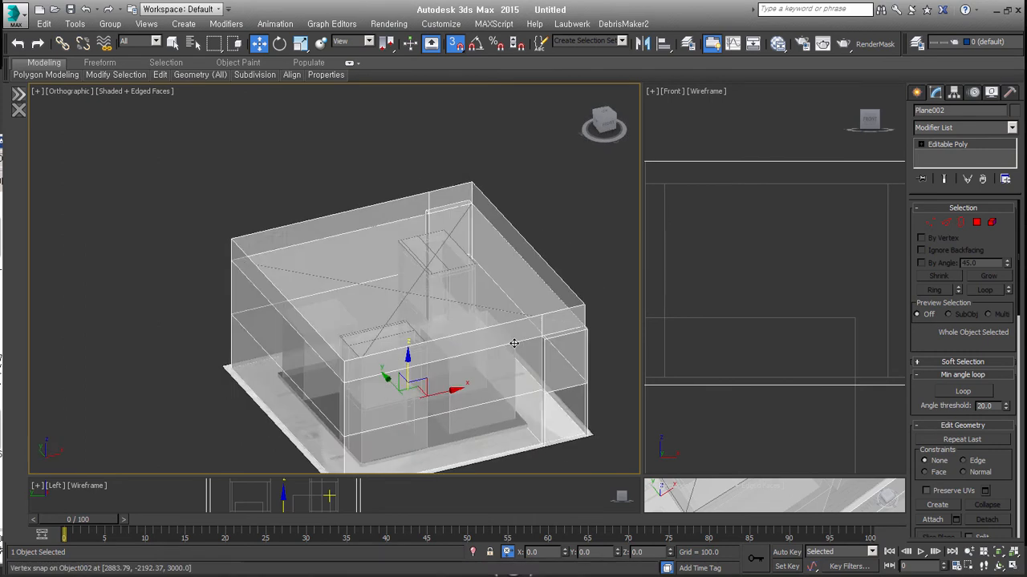
Select the ceiling and examine the roof beams in the reference photo with the wooden ladder from the Light Walls House folder.
click(426, 295)
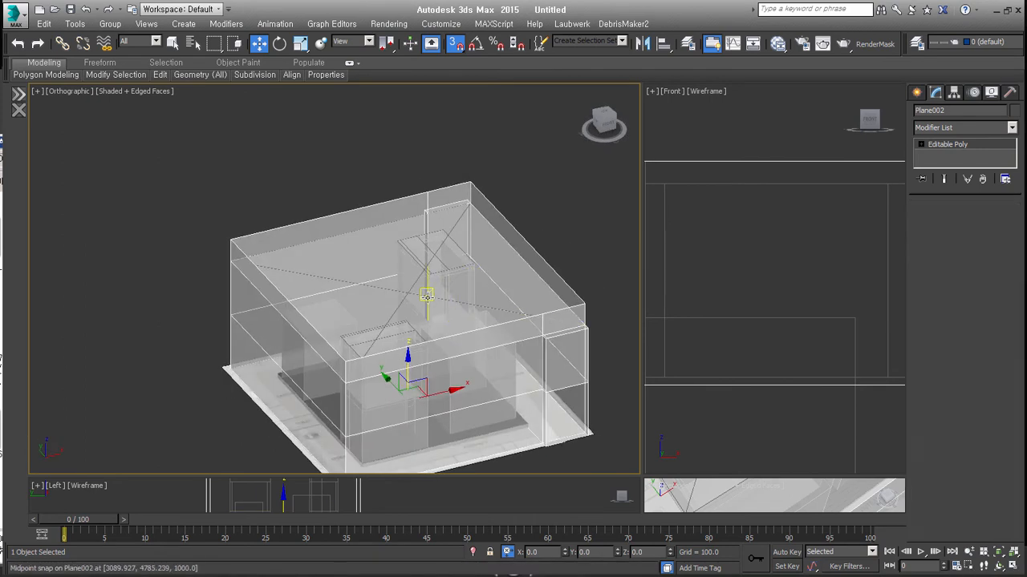
alt+middle_drag(427, 295, 453, 315)
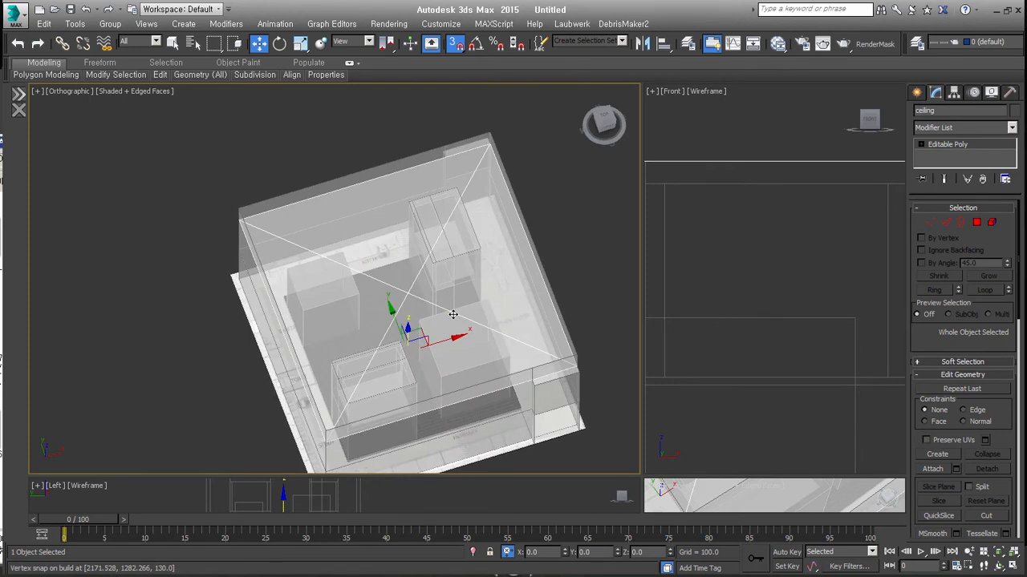
key(alt+Tab)
double_click(325, 233)
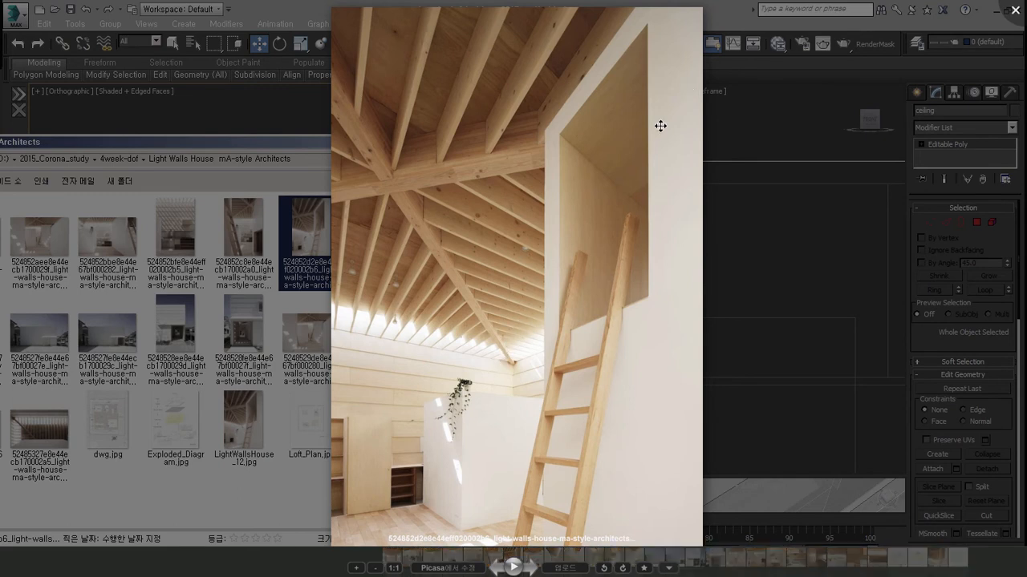
click(1015, 9)
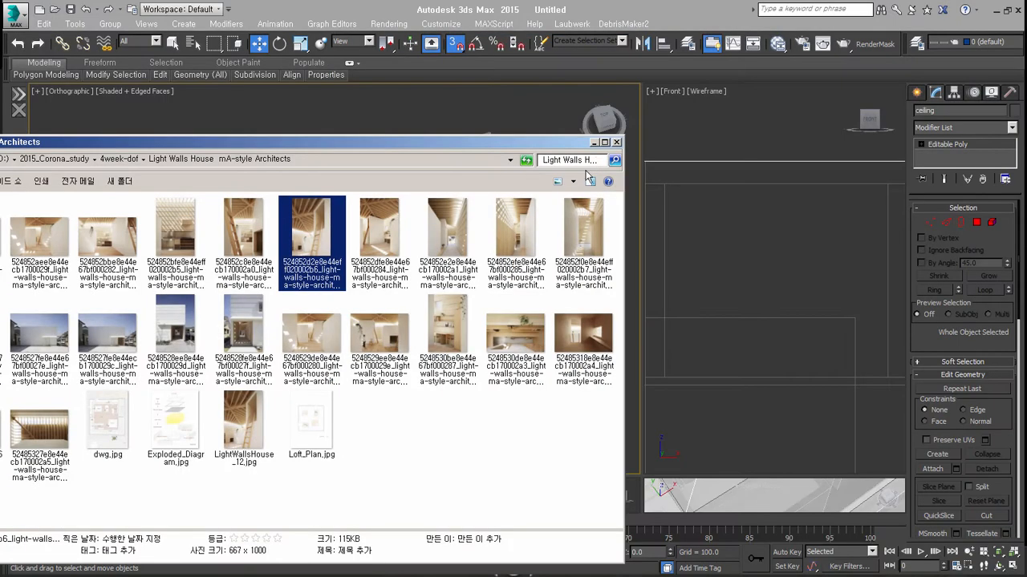
click(594, 142)
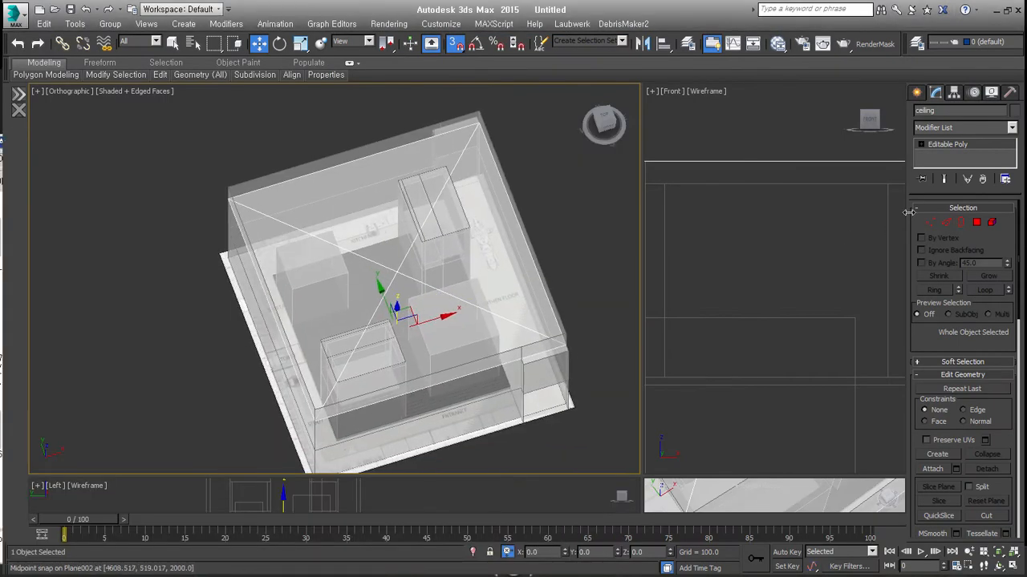
Select the two collinear edges that form one diagonal across the ceiling.
click(946, 223)
click(454, 301)
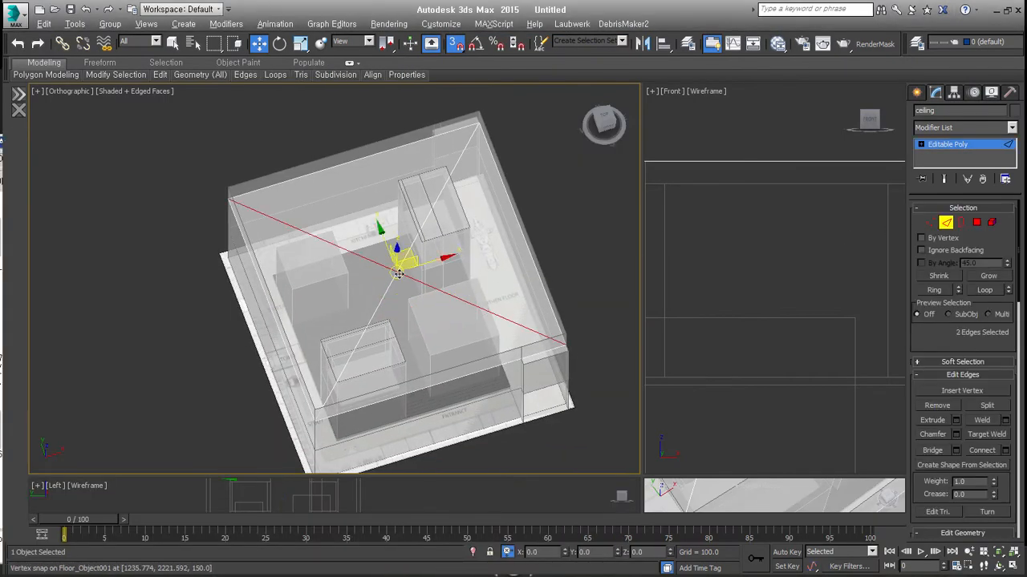
alt+middle_drag(442, 294, 394, 289)
scroll(243, 189, up, 6)
middle_drag(203, 166, 241, 226)
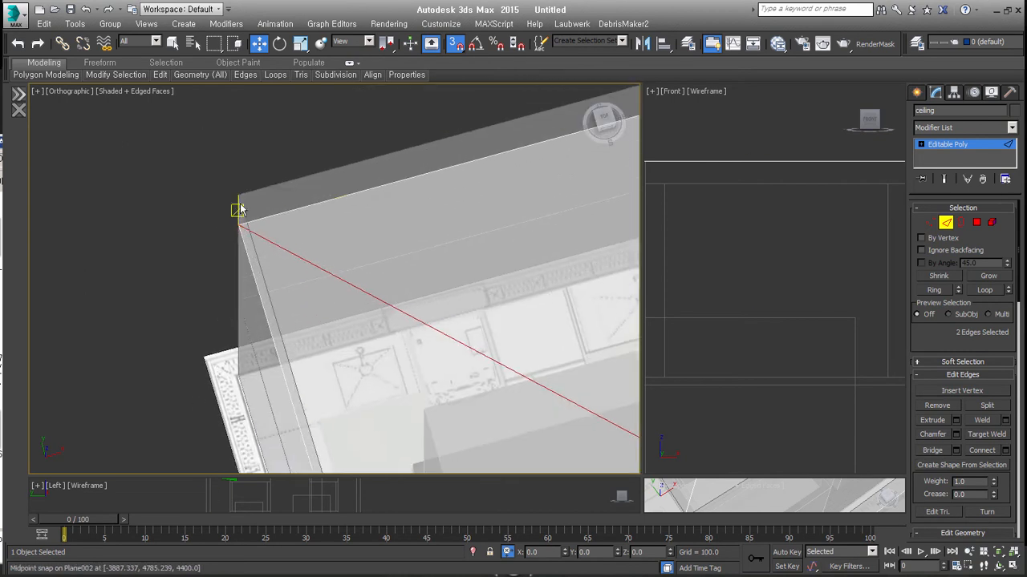
Try to chamfer the ceiling's selected diagonal edges freehand, and undo it.
right_click(294, 238)
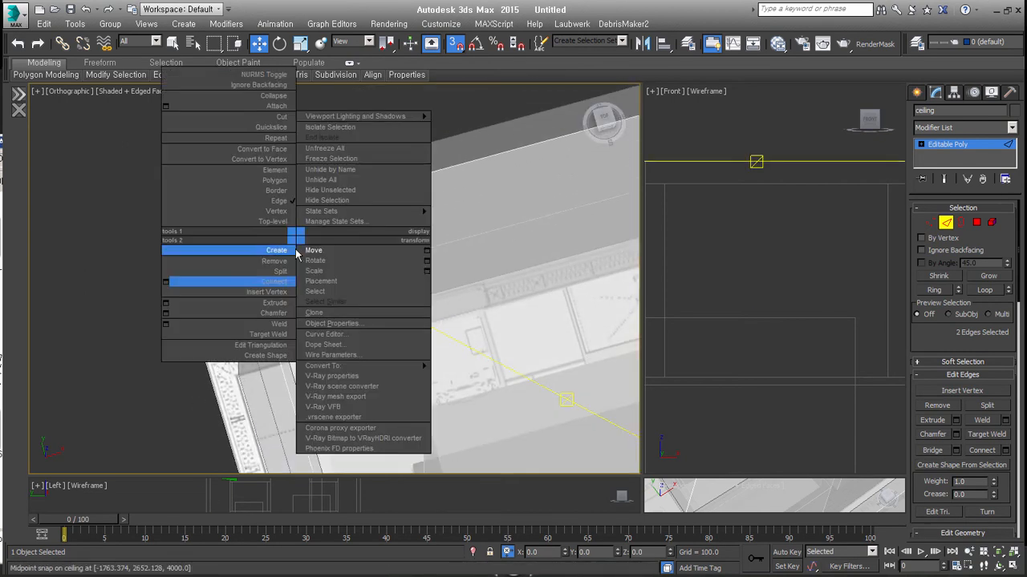
click(285, 315)
drag(336, 295, 349, 258)
key(ctrl+z)
Extrude the ceiling's two selected diagonal edges with a height of 0 and a width of 60 to form a flat beam strip.
right_click(392, 273)
click(286, 332)
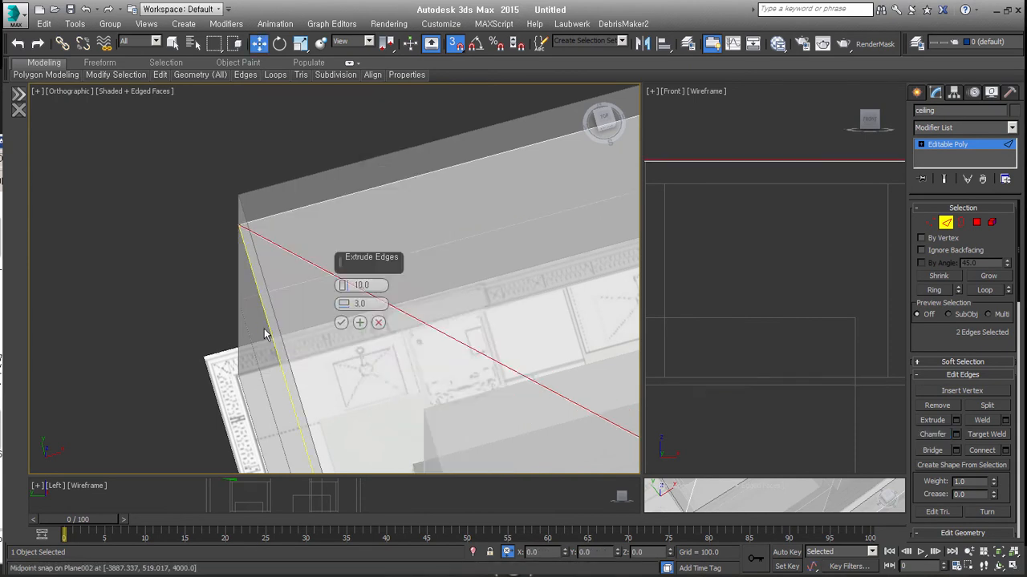
right_click(346, 285)
drag(344, 304, 407, 286)
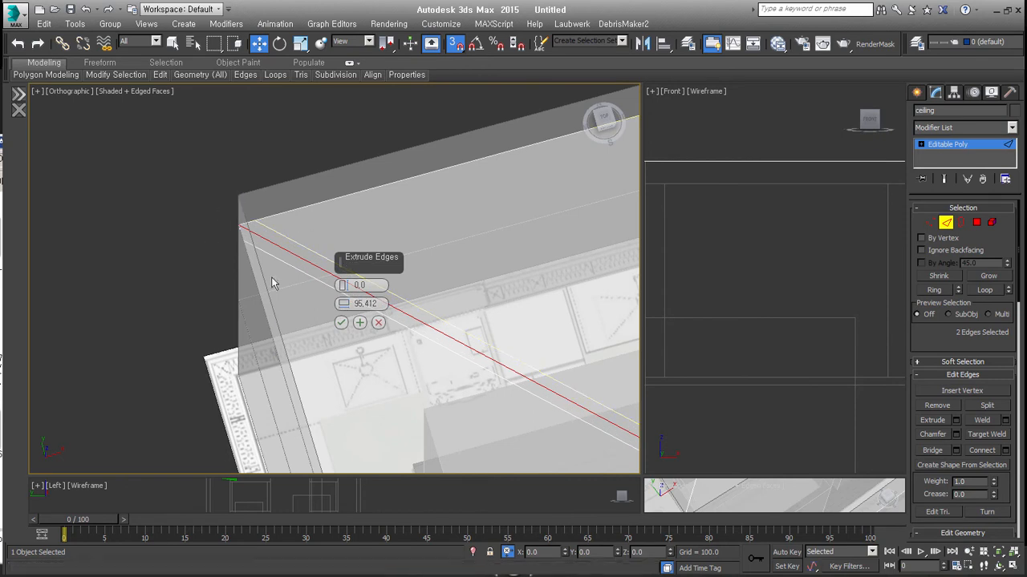
alt+middle_drag(294, 222, 345, 289)
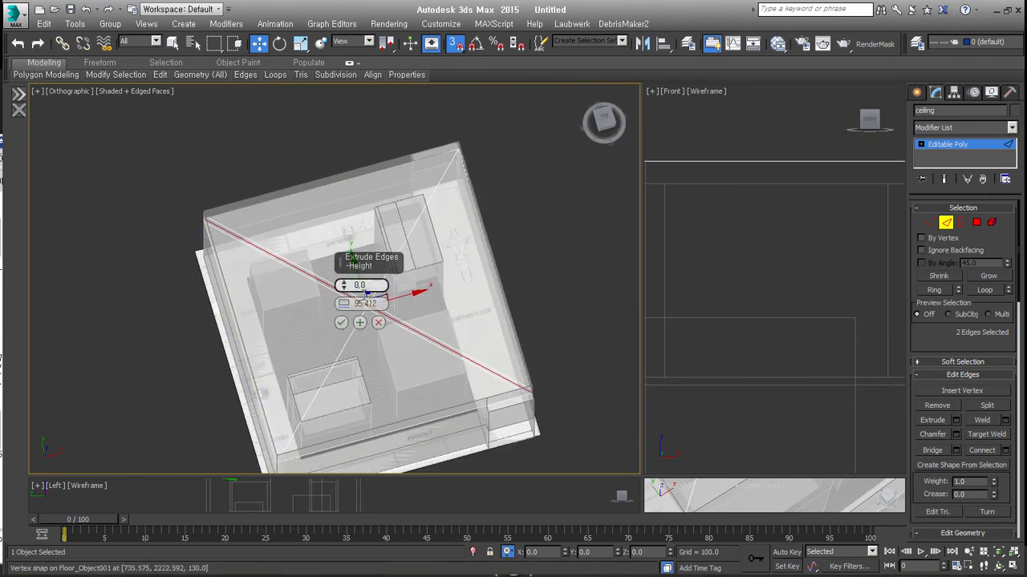
text(60)
key(Return)
scroll(303, 285, up, 2)
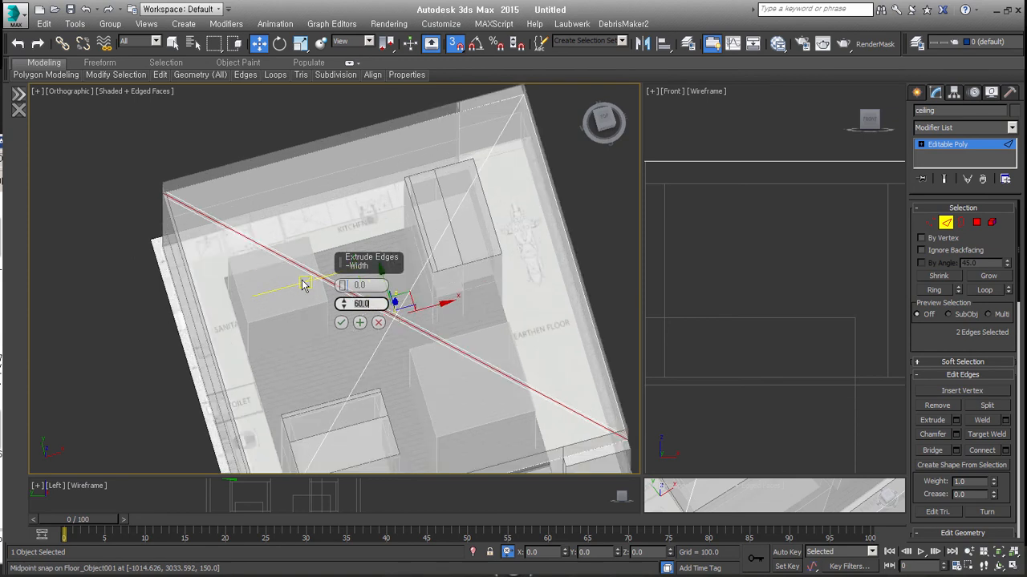
click(341, 322)
Convert the diagonal strip's selection to its four polygons and detach them from the ceiling as an object named "a".
click(976, 223)
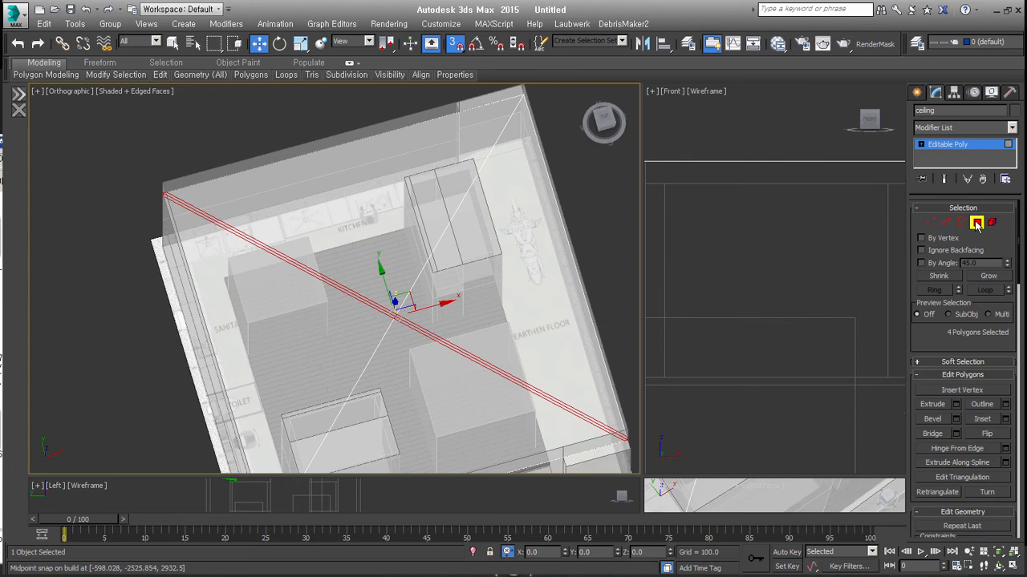
right_click(891, 324)
key(ctrl+d)
text(<)
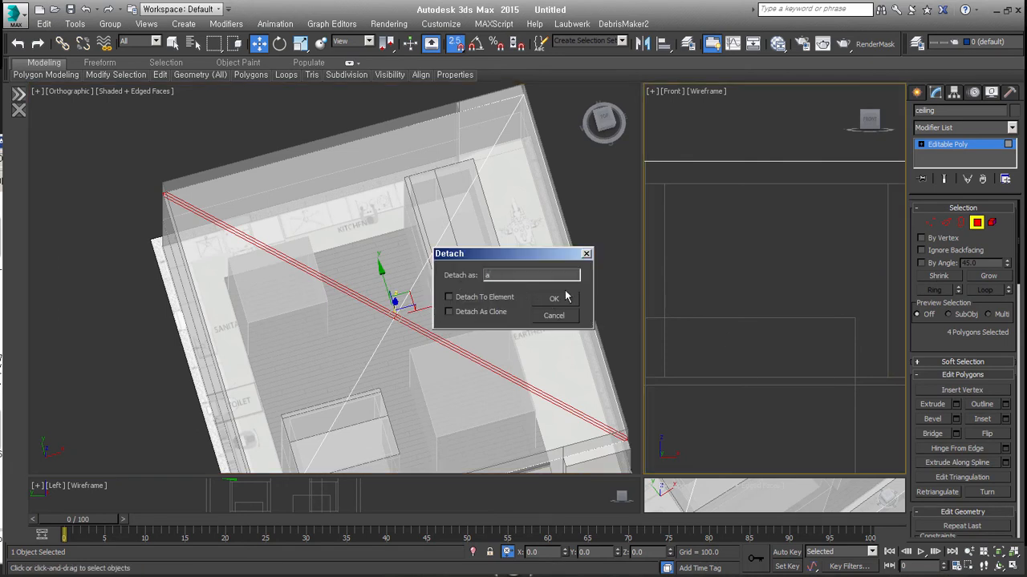
click(553, 299)
Select the two edges of the ceiling's other diagonal and extrude them with the same height and width settings.
key(2)
click(438, 247)
ctrl+click(379, 351)
right_click(447, 222)
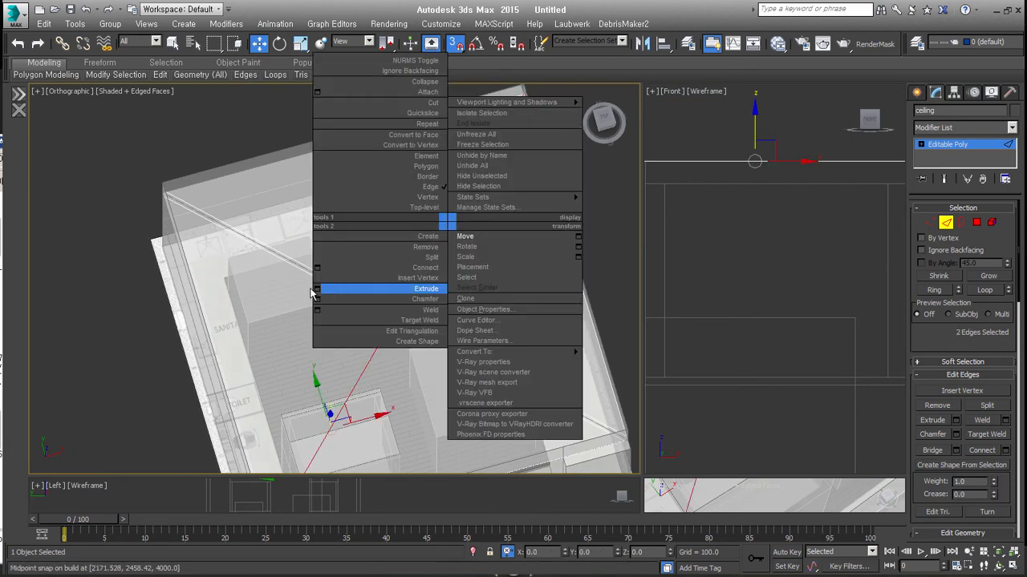
click(317, 288)
click(341, 321)
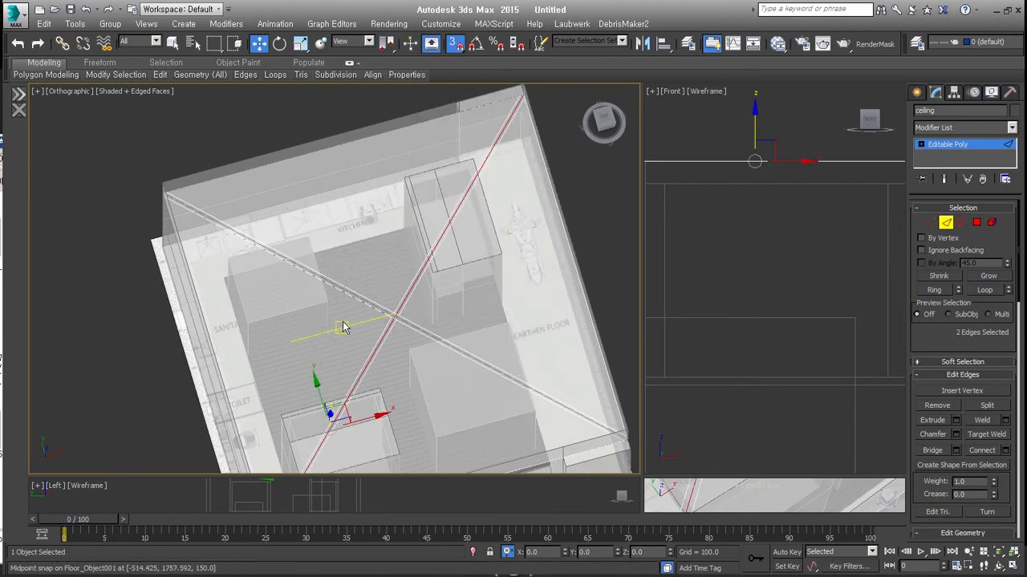
Detach the second diagonal strip's four polygons from the ceiling as a separate object under the default name.
ctrl+click(977, 222)
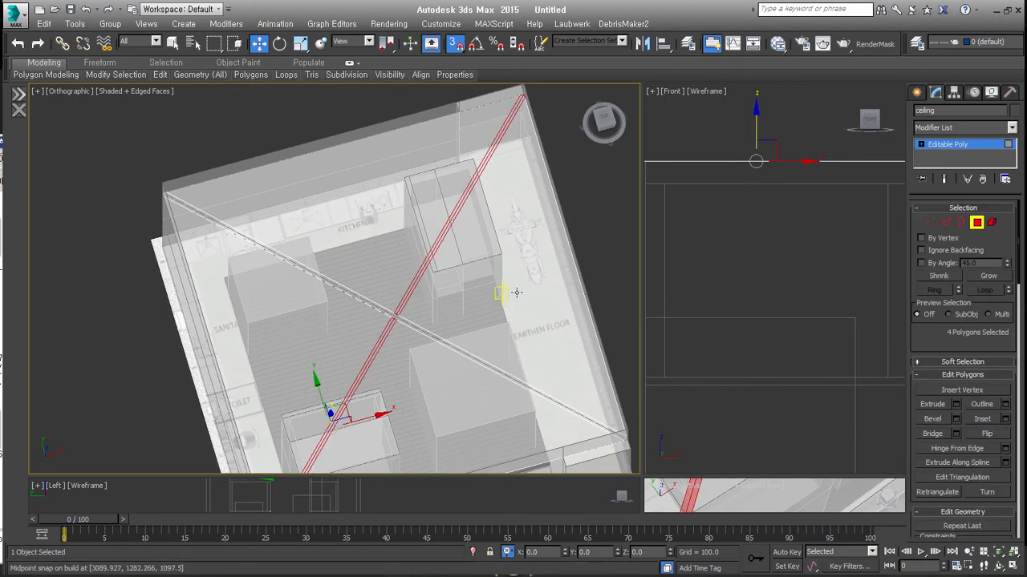
key(ctrl+d)
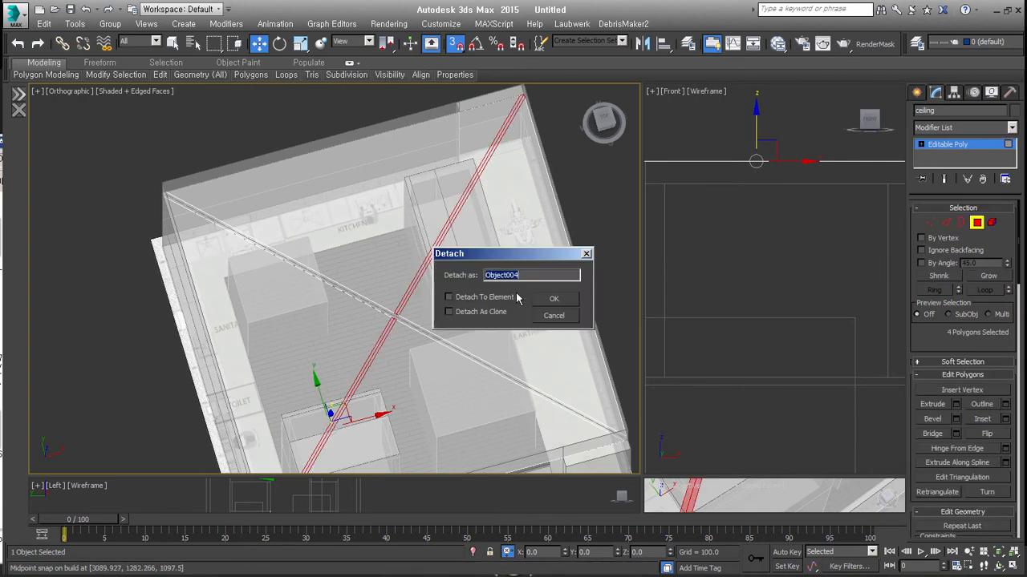
key(Return)
Connect the midpoints of a diagonal edge and the outer edge of the ceiling triangle on the earthen floor side.
mouse_move(516, 293)
middle_down()
mouse_move(522, 254)
mouse_move(577, 294)
mouse_move(514, 284)
middle_up()
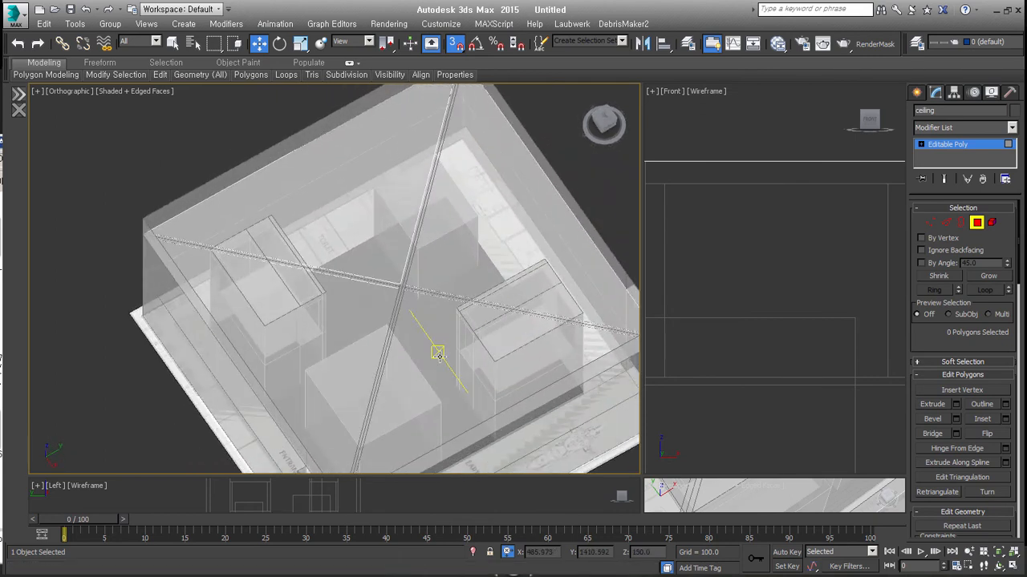
middle_drag(505, 360, 406, 280)
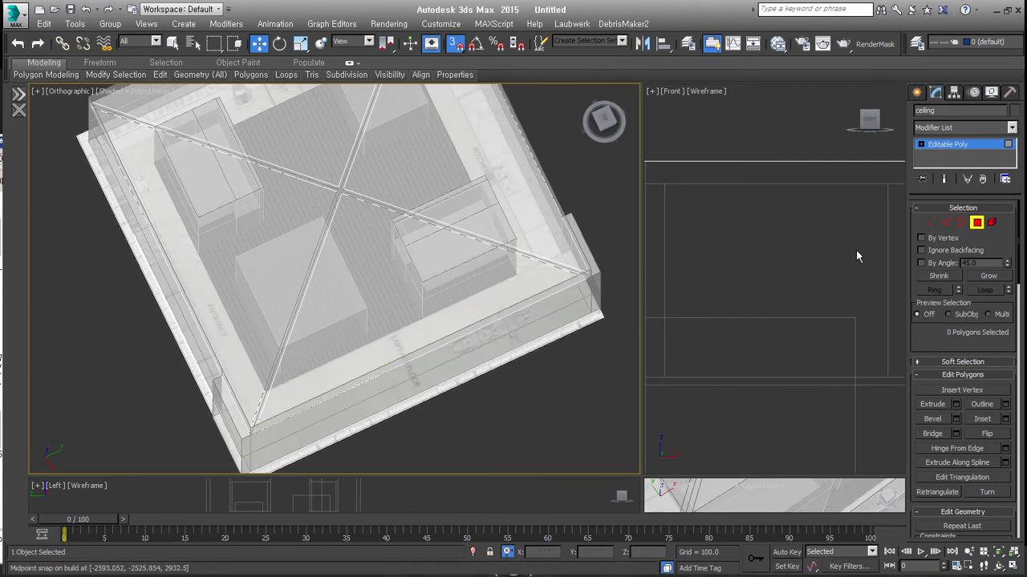
key(2)
drag(482, 347, 434, 240)
alt+middle_drag(433, 240, 439, 268)
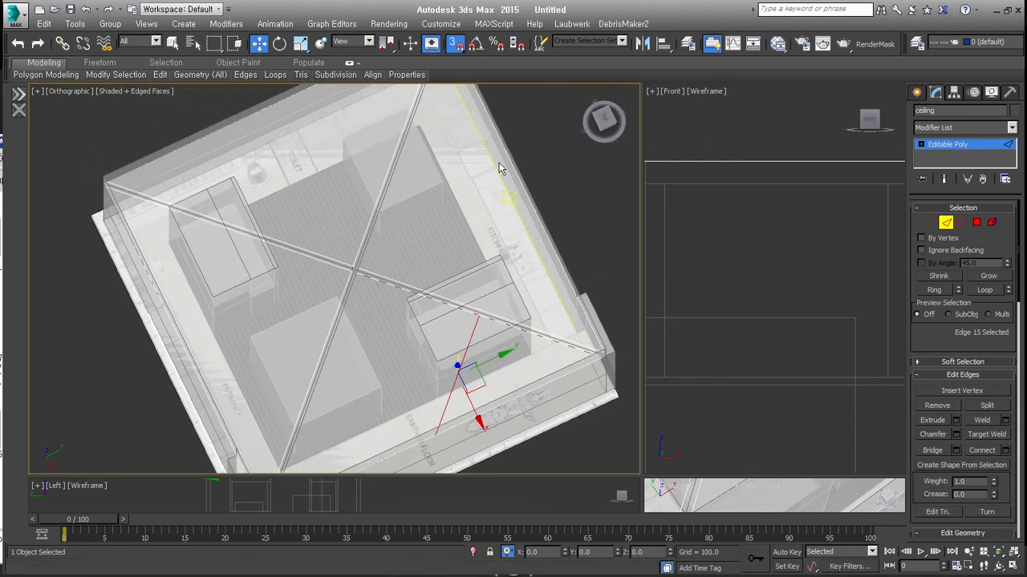
middle_drag(515, 154, 513, 213)
drag(519, 210, 401, 201)
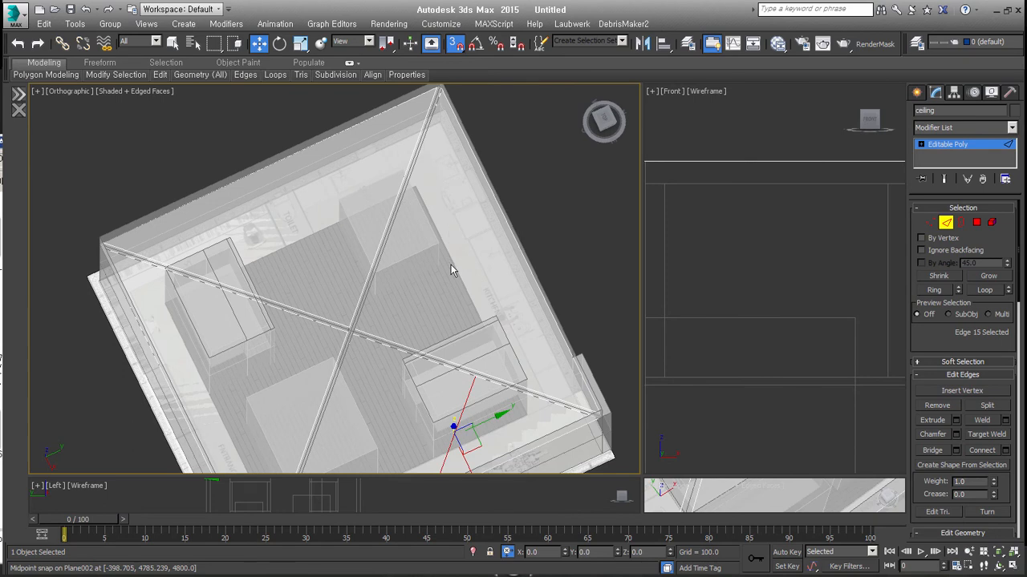
middle_drag(450, 335, 450, 277)
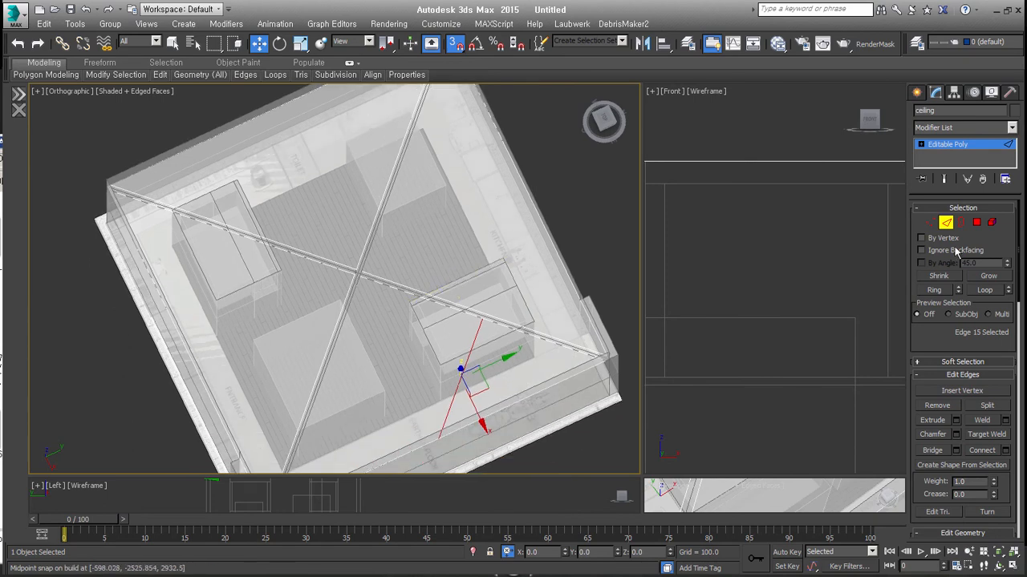
Target-weld the new edge's vertex on the diagonal to the triangle's corner at the ceiling's centre.
click(930, 223)
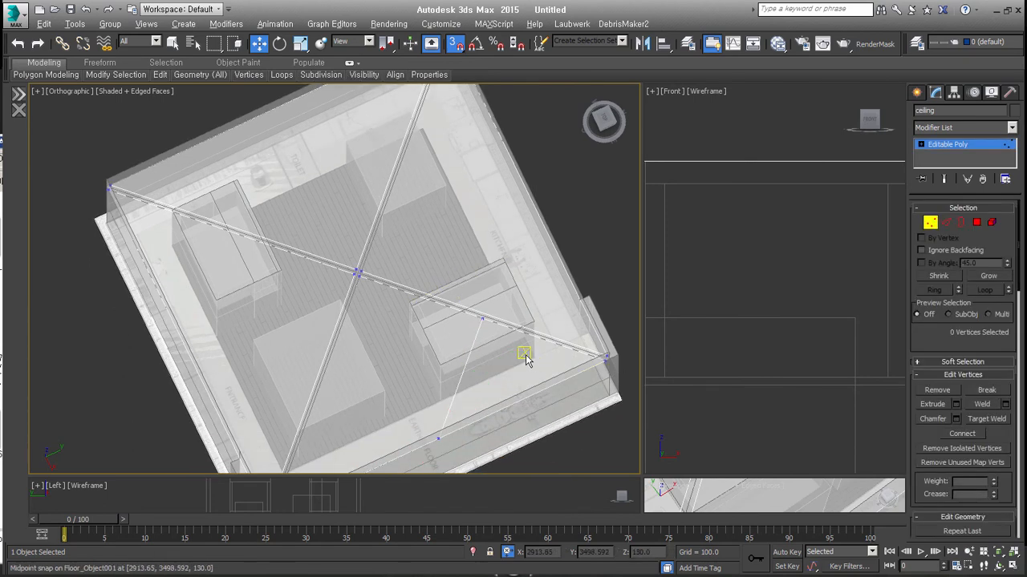
key(ctrl+w)
click(360, 277)
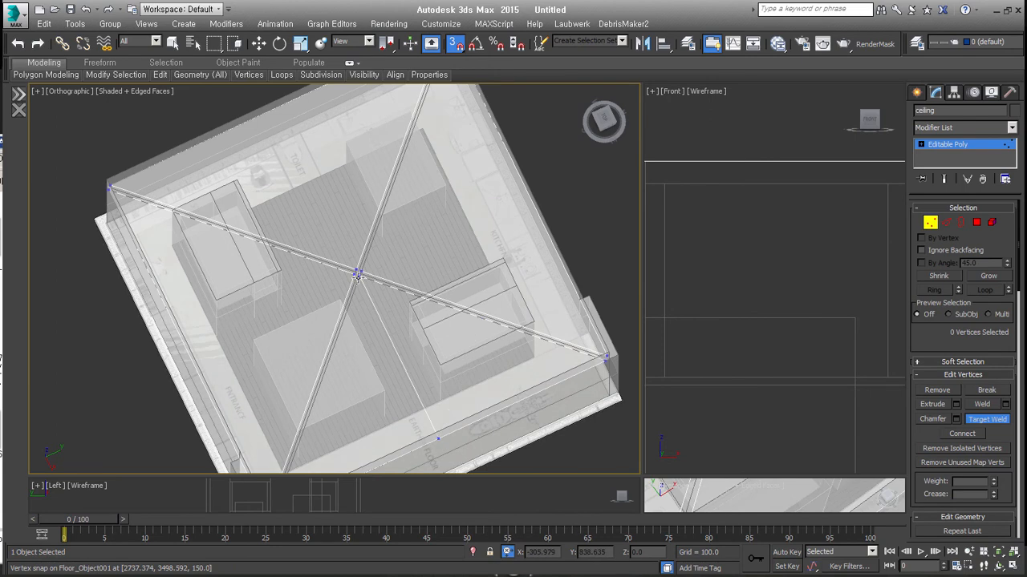
middle_drag(409, 372, 484, 289)
middle_drag(556, 340, 462, 355)
key(w)
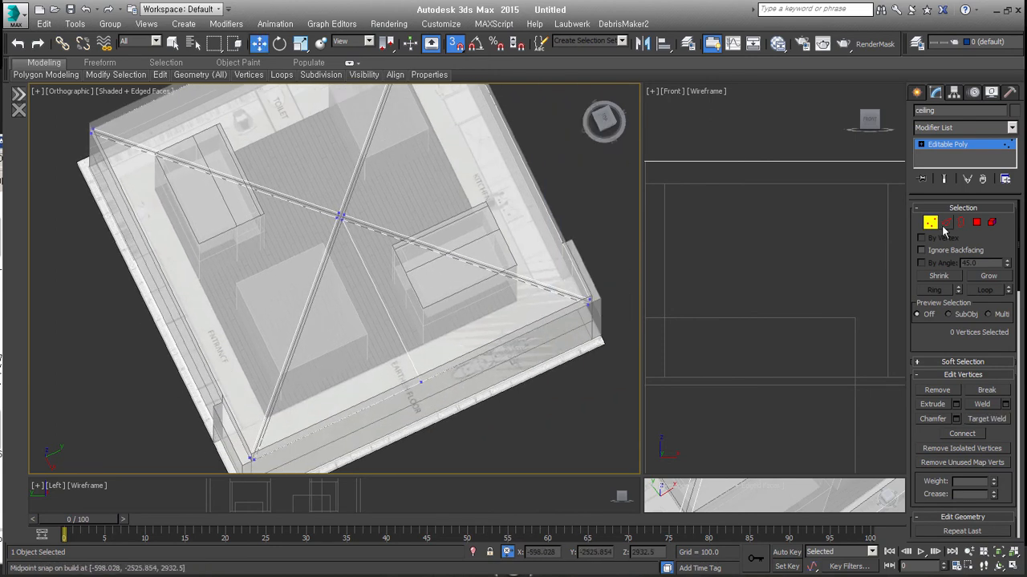
Select the triangle's two diagonal edges and both outer edge halves, and connect them with 10 segments.
key(2)
click(470, 270)
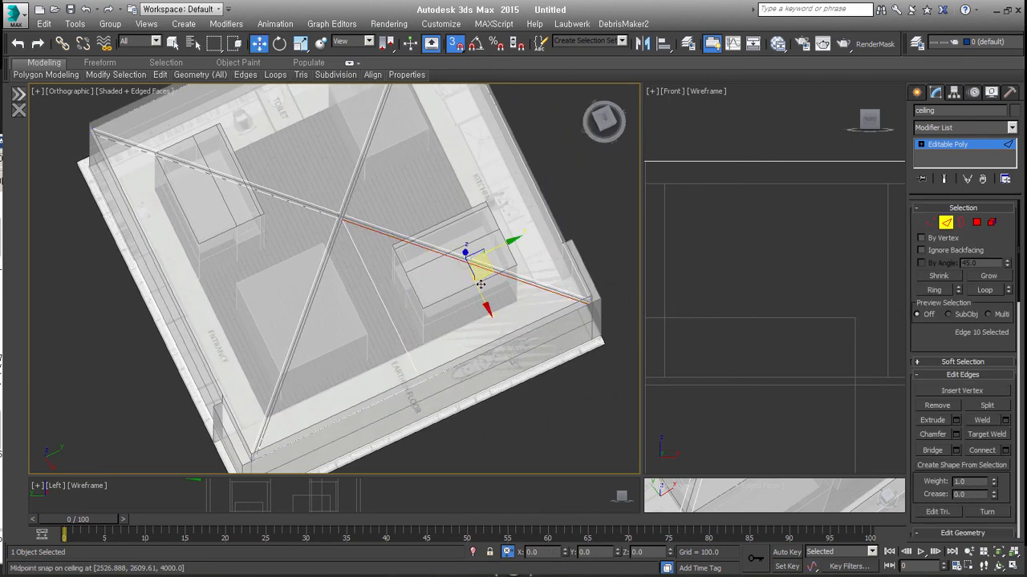
ctrl+click(504, 345)
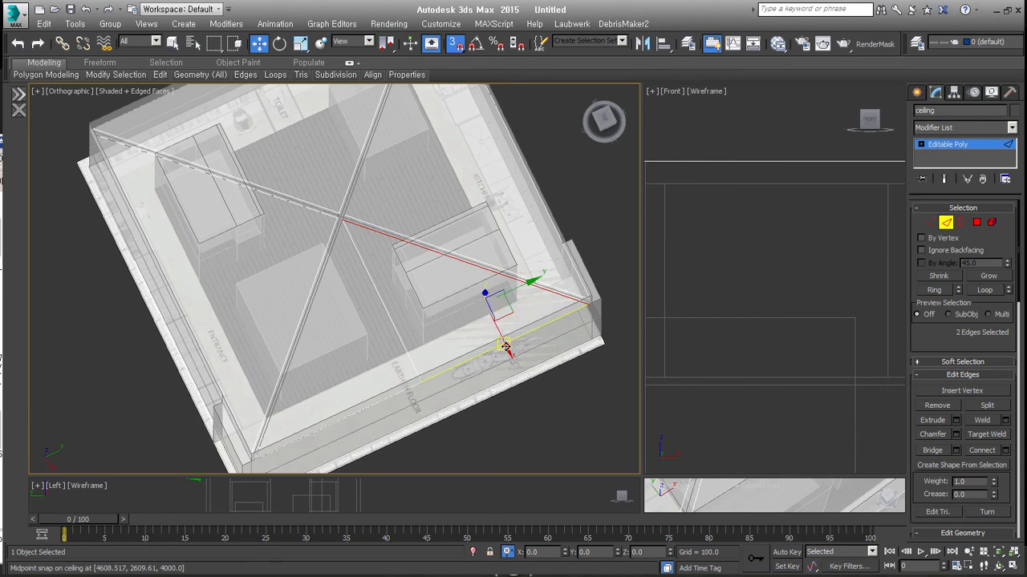
ctrl+click(417, 403)
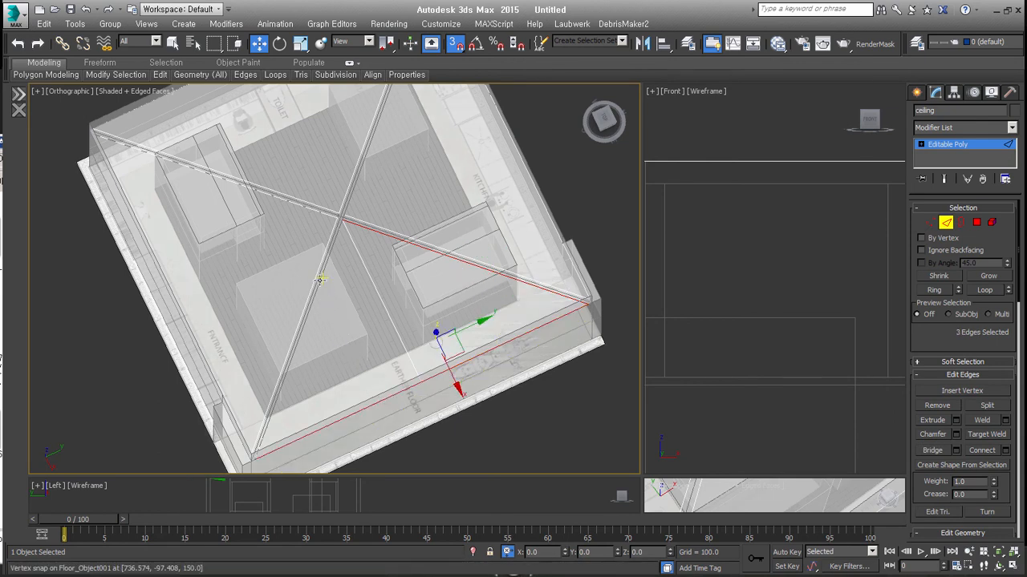
ctrl+click(319, 280)
right_click(436, 250)
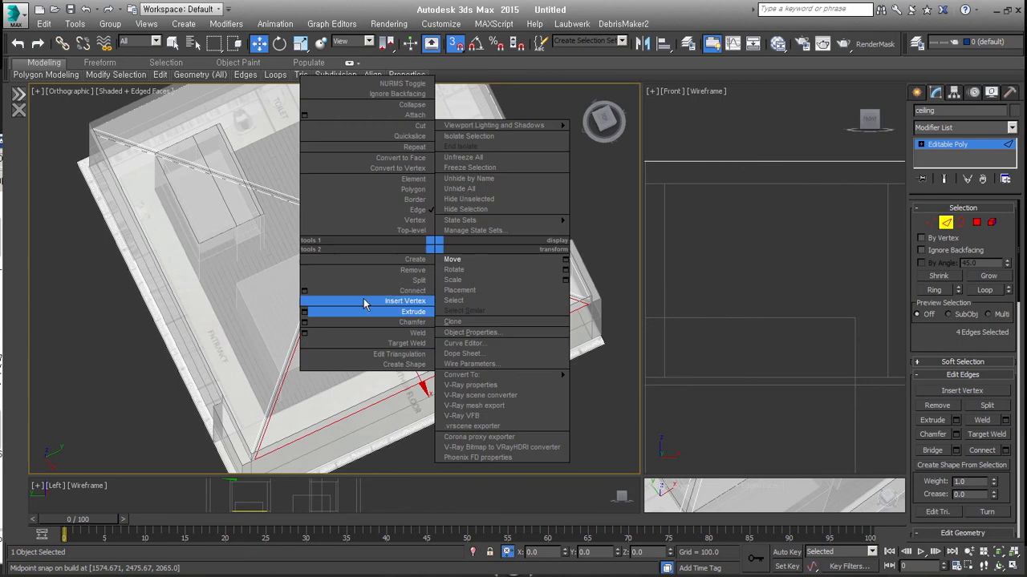
click(305, 297)
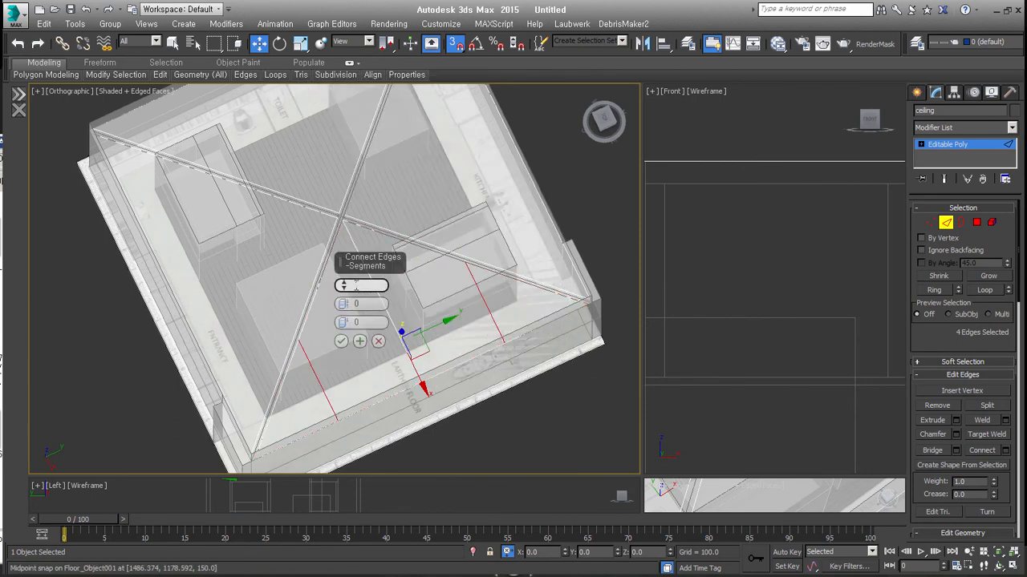
drag(347, 288, 346, 264)
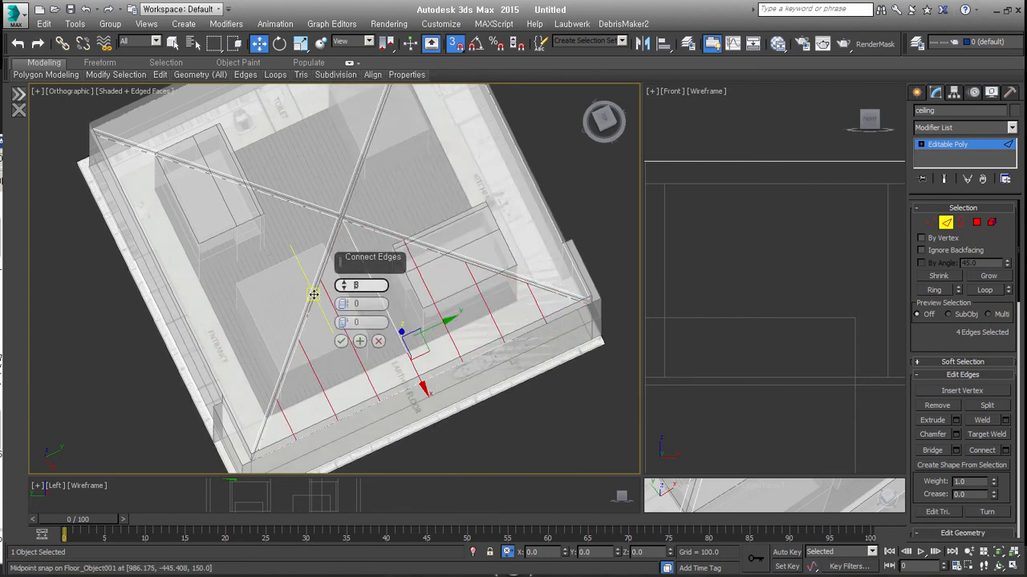
key(Return)
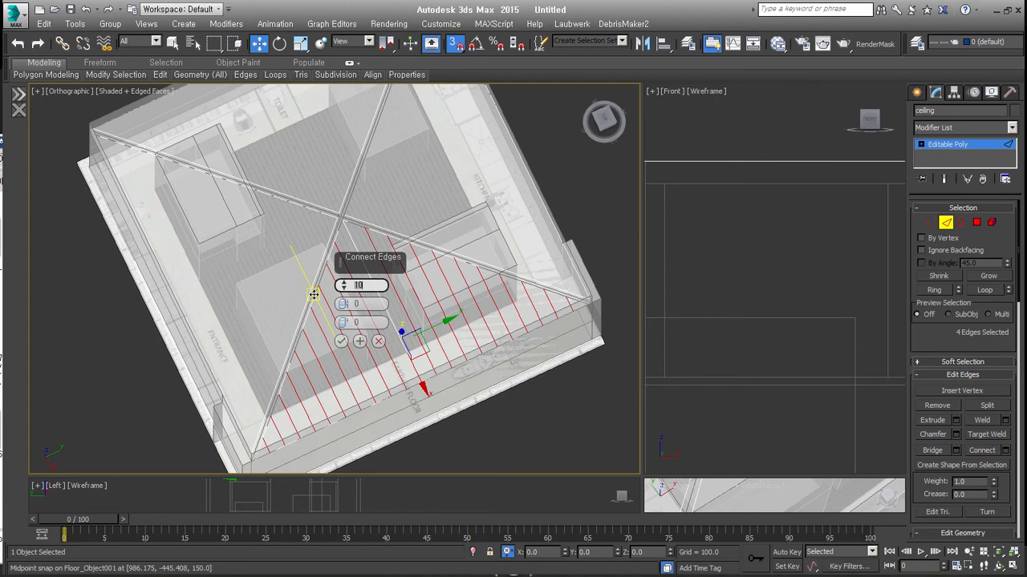
click(342, 343)
Add the triangle's middle edge to the selected connecting edges and extrude them all with a height of 0 and a width of 40.
ctrl+click(374, 281)
scroll(401, 266, up, 4)
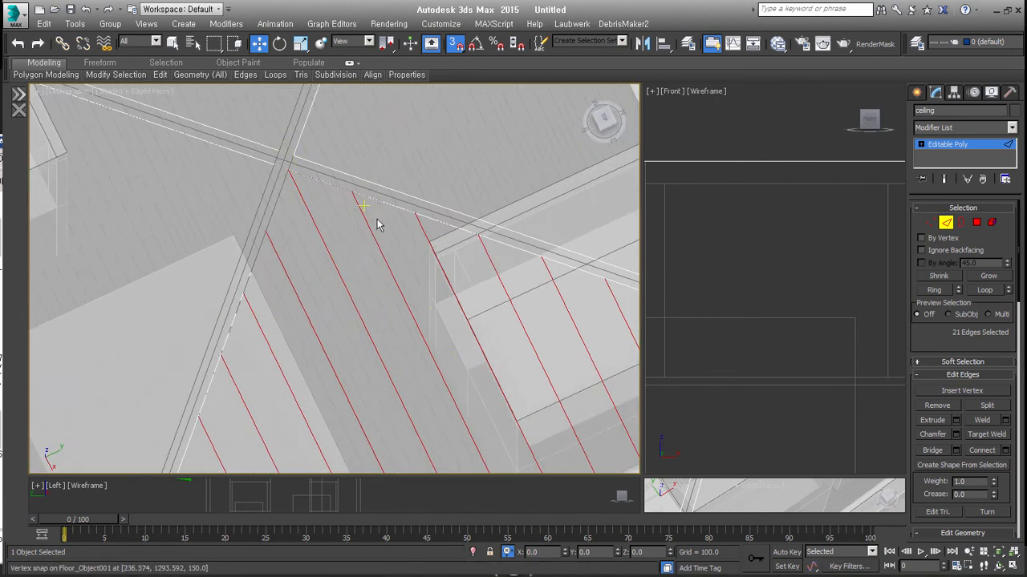
right_click(377, 214)
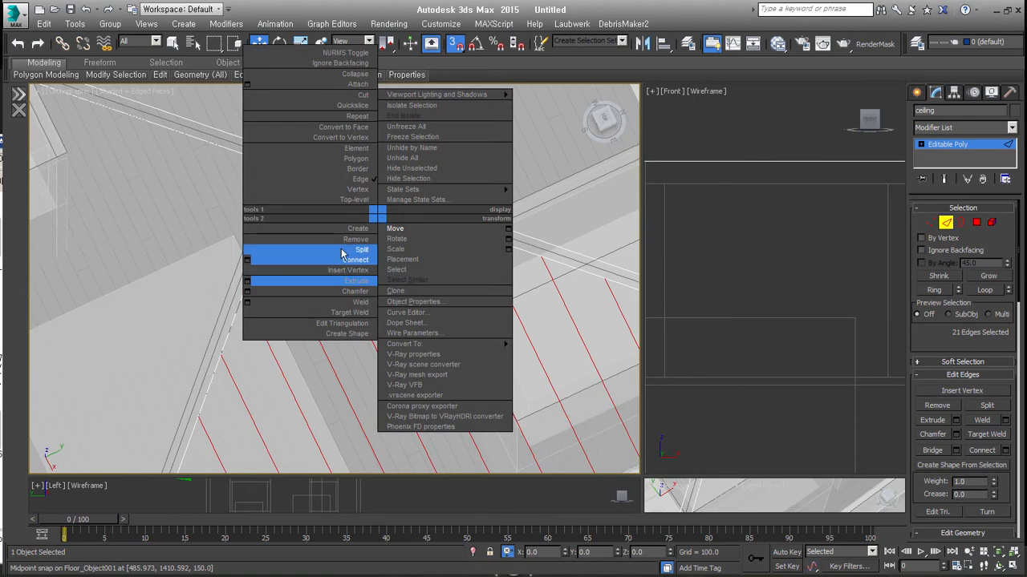
click(249, 283)
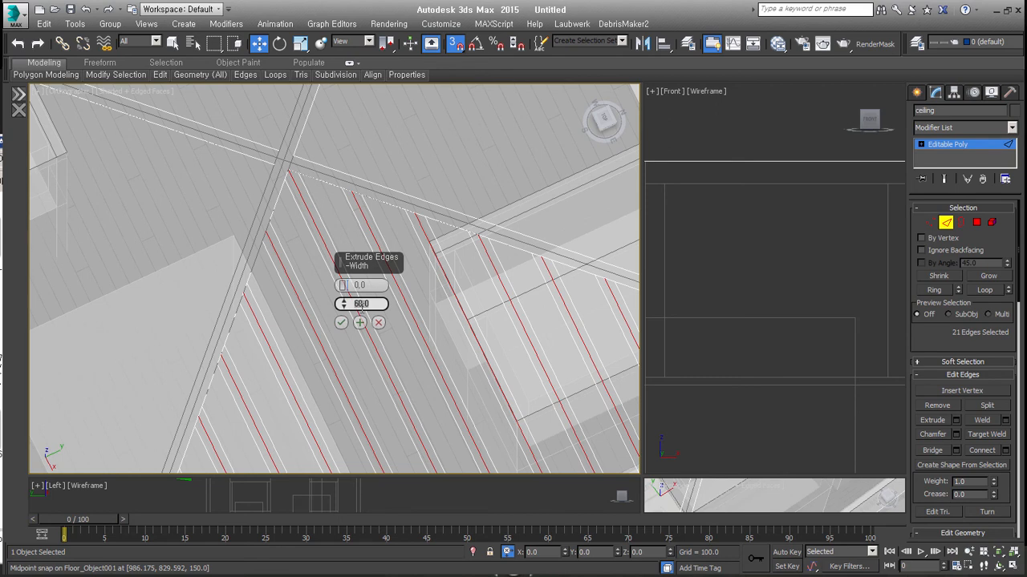
text(40)
key(Return)
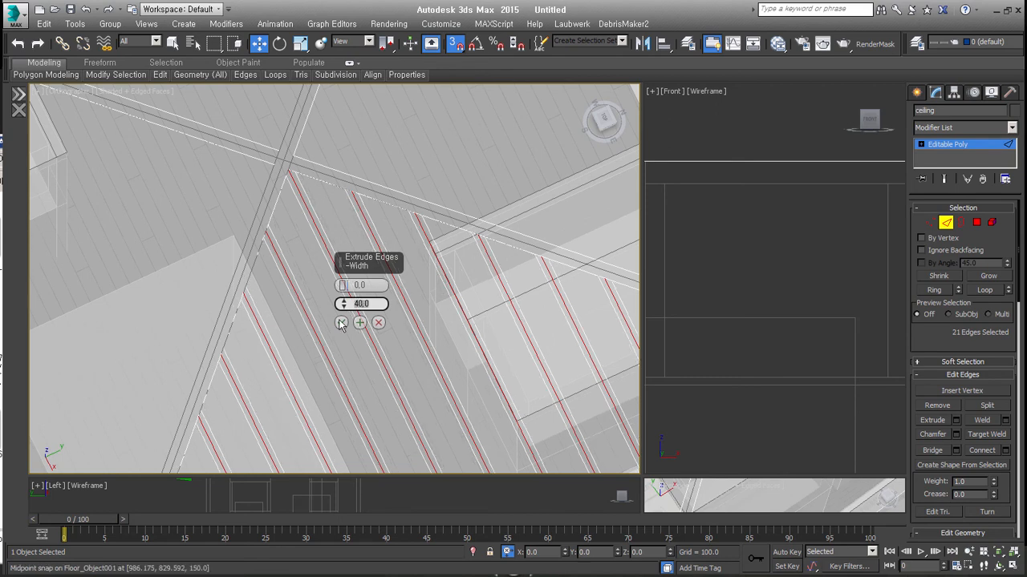
click(340, 322)
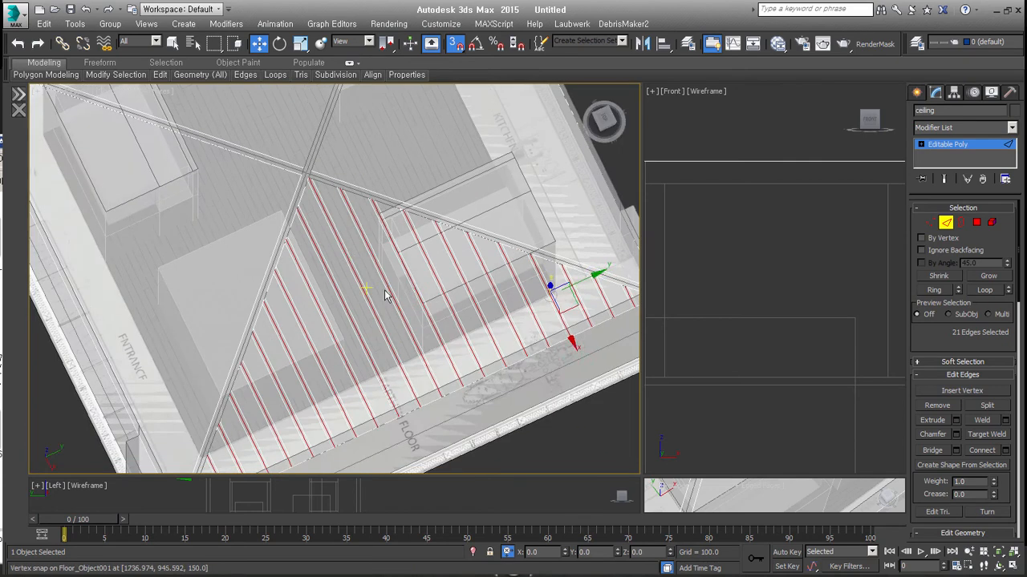
Examine the ceiling beams in the 524852efe8e44e67bf000285 corridor photo from the Light Walls House folder, and return to the model.
alt+middle_drag(384, 295, 391, 286)
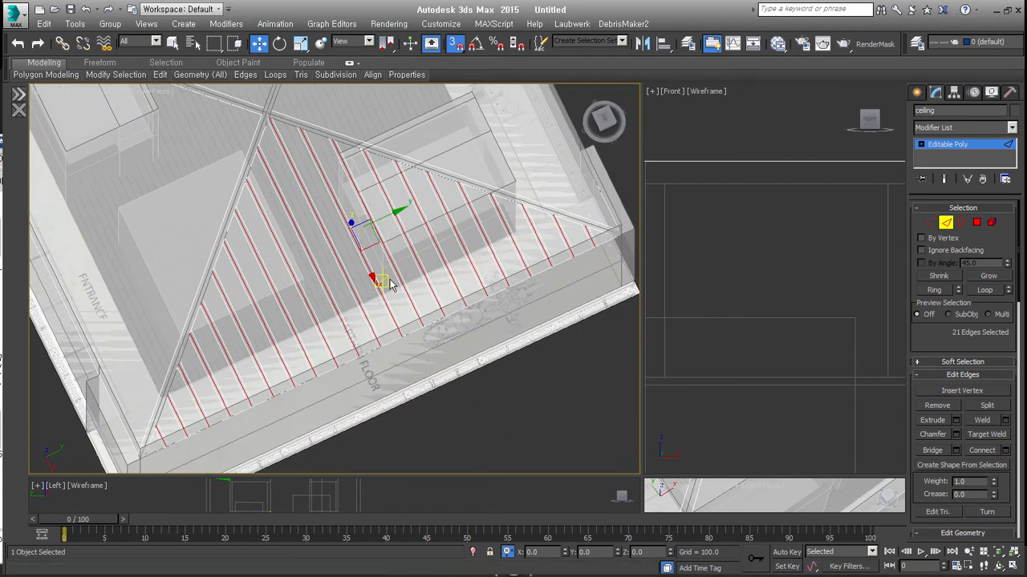
key(alt+Tab)
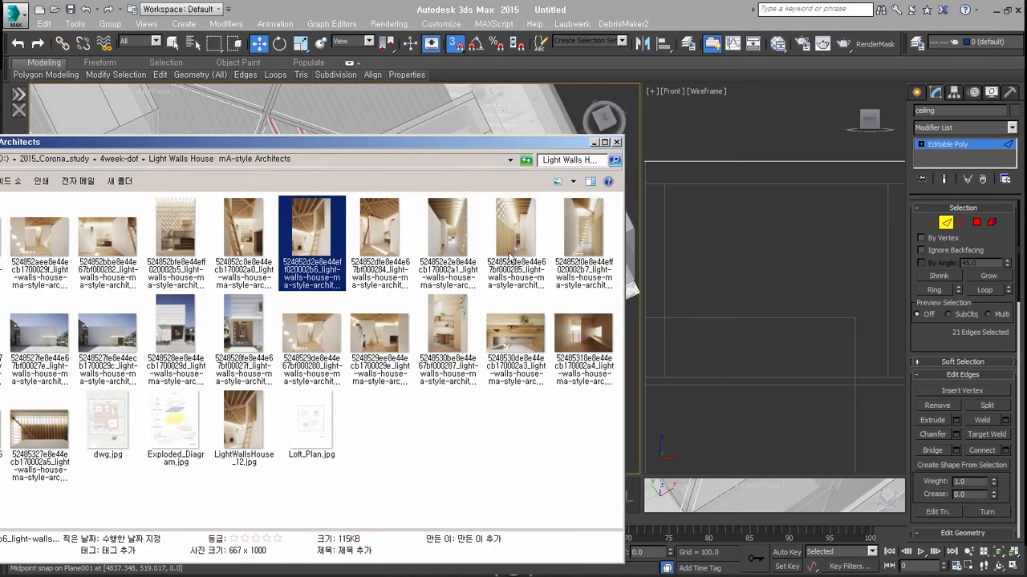
double_click(515, 223)
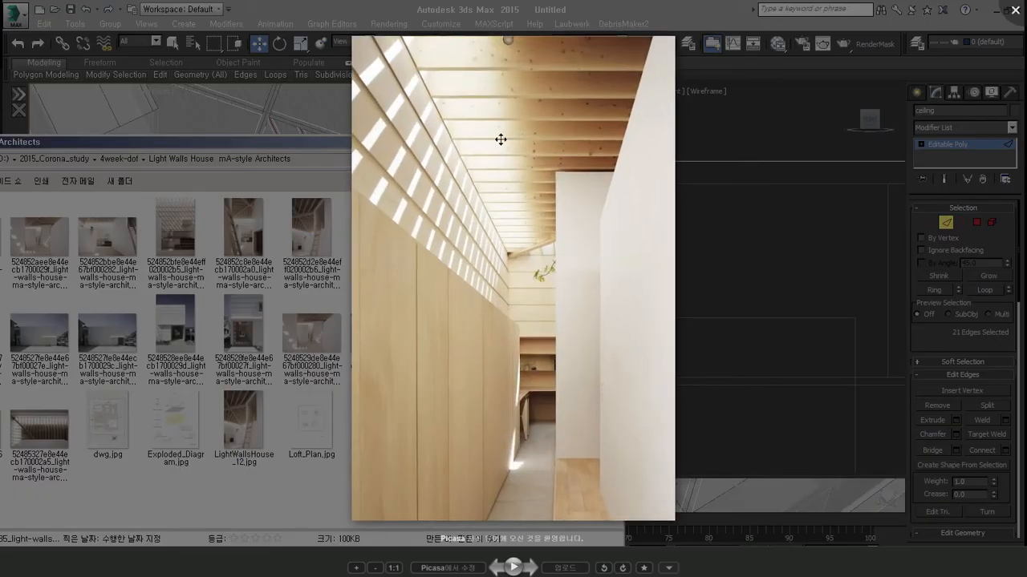
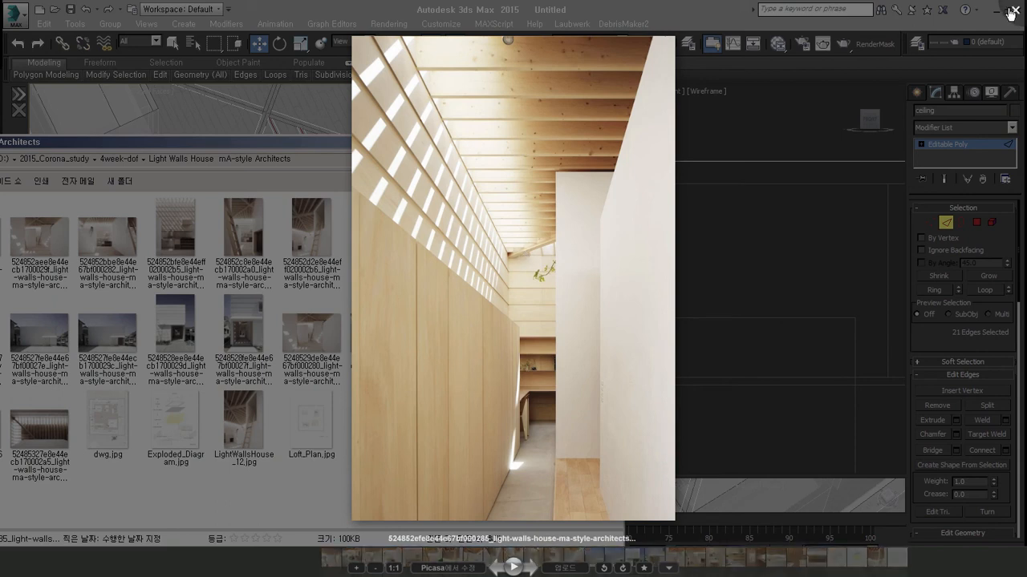
click(1011, 10)
click(592, 142)
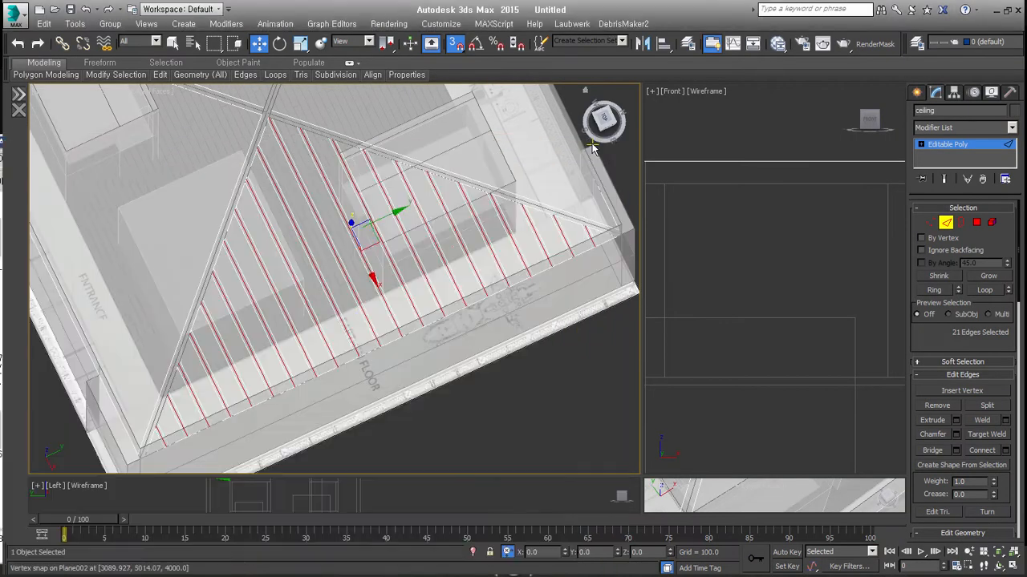
Convert the selected joist edges to their strip polygons and detach them from the ceiling as a separate object.
middle_drag(439, 299, 462, 289)
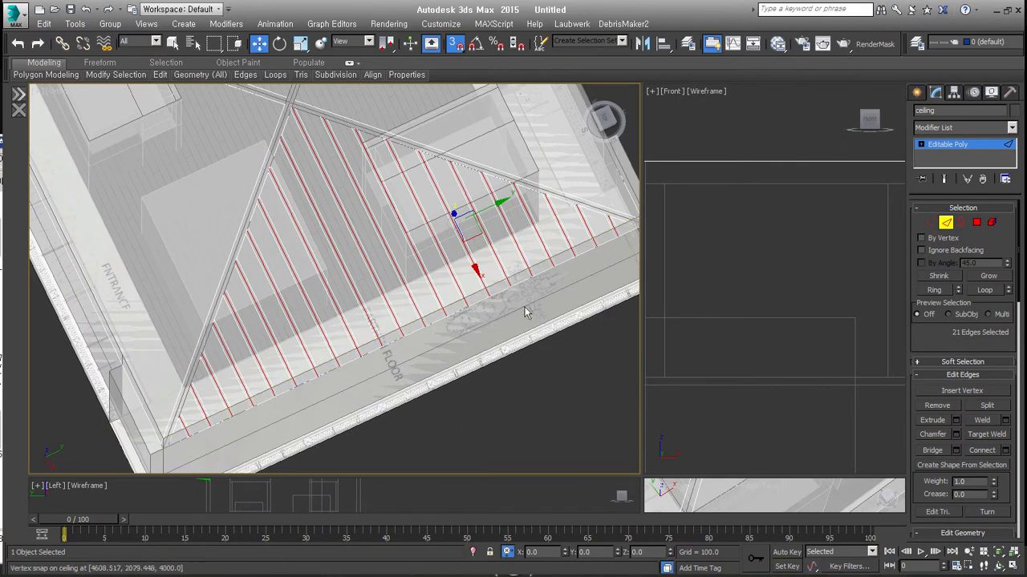
ctrl+click(976, 225)
key(ctrl+d)
key(Return)
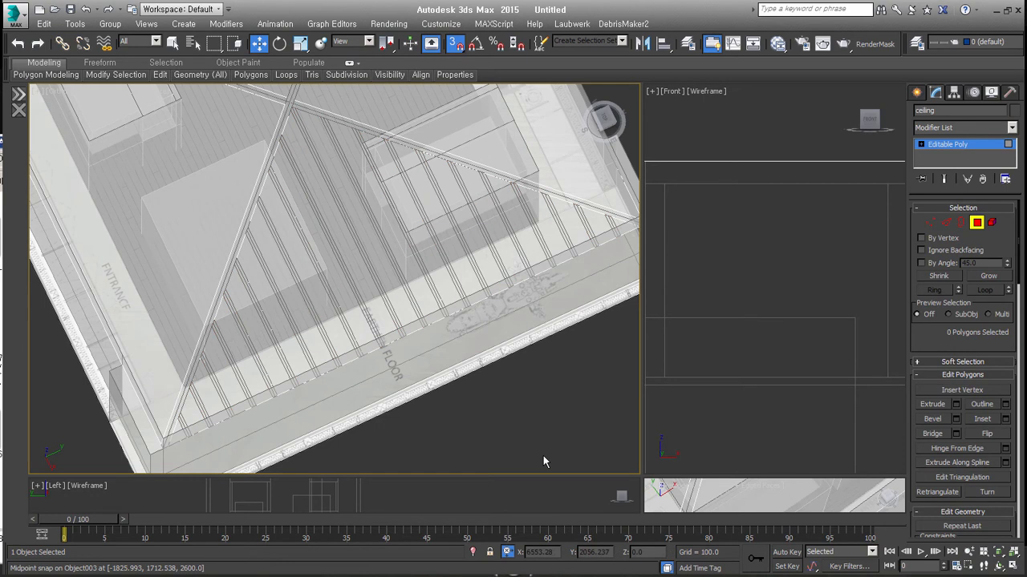
Leave polygon editing and delete the remaining ceiling object.
click(976, 223)
scroll(404, 300, up, 2)
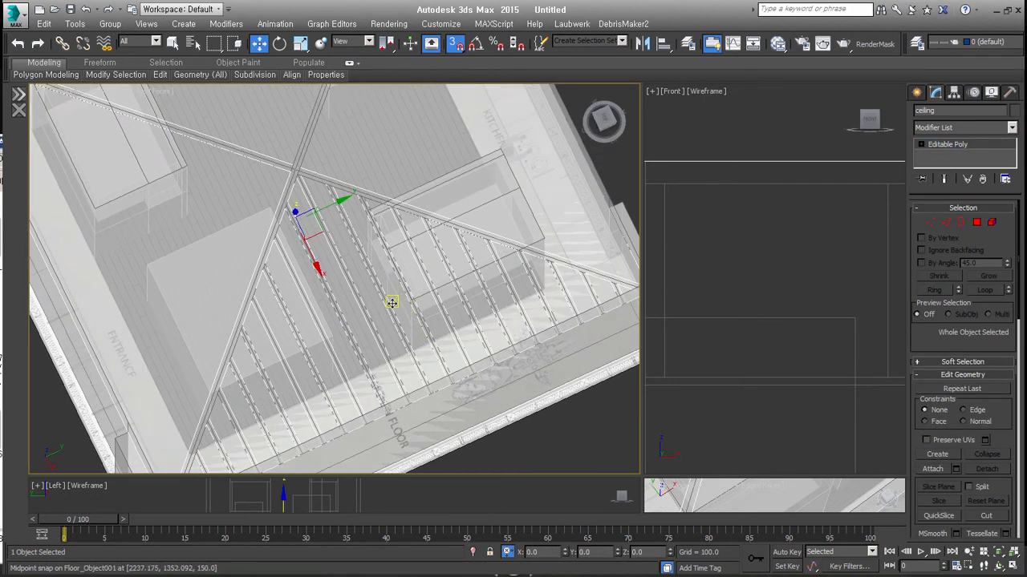
key(Delete)
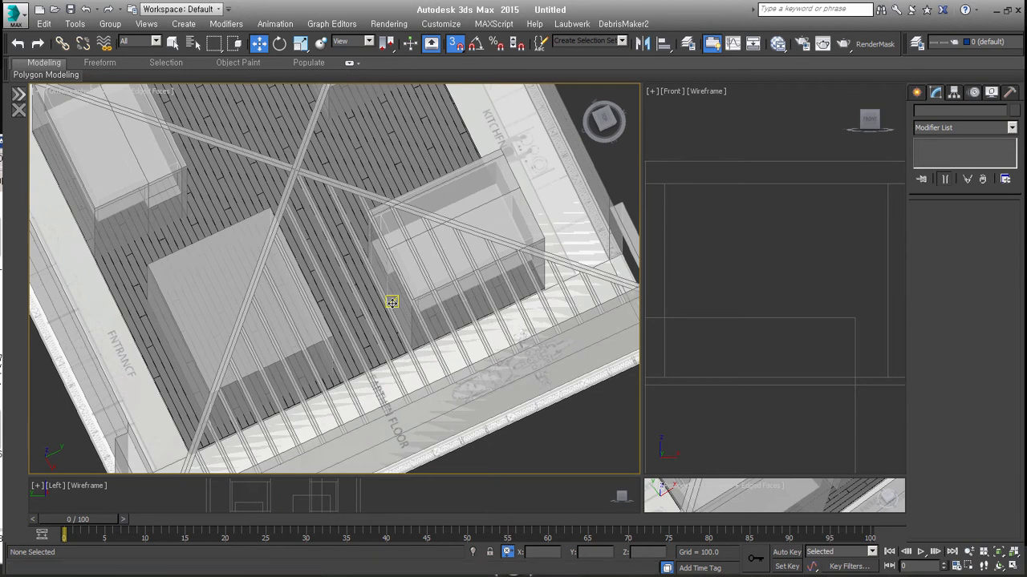
middle_drag(308, 261, 310, 292)
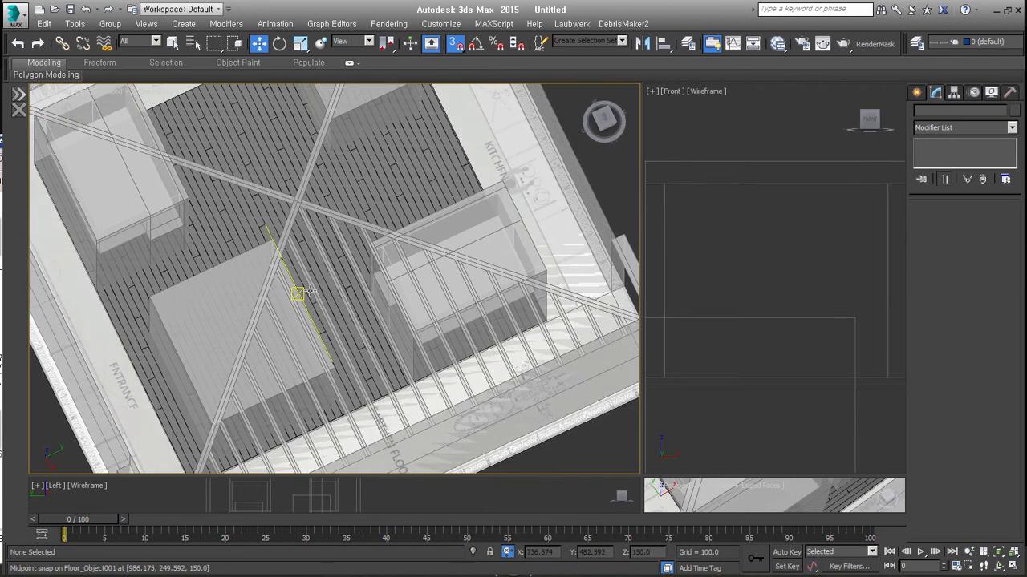
click(296, 210)
scroll(297, 207, up, 4)
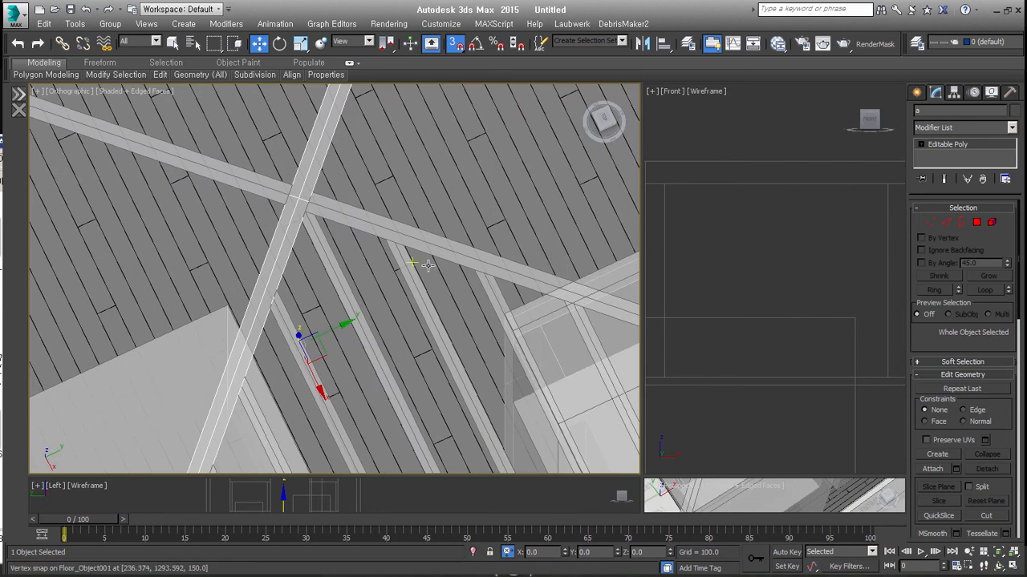
scroll(422, 261, down, 4)
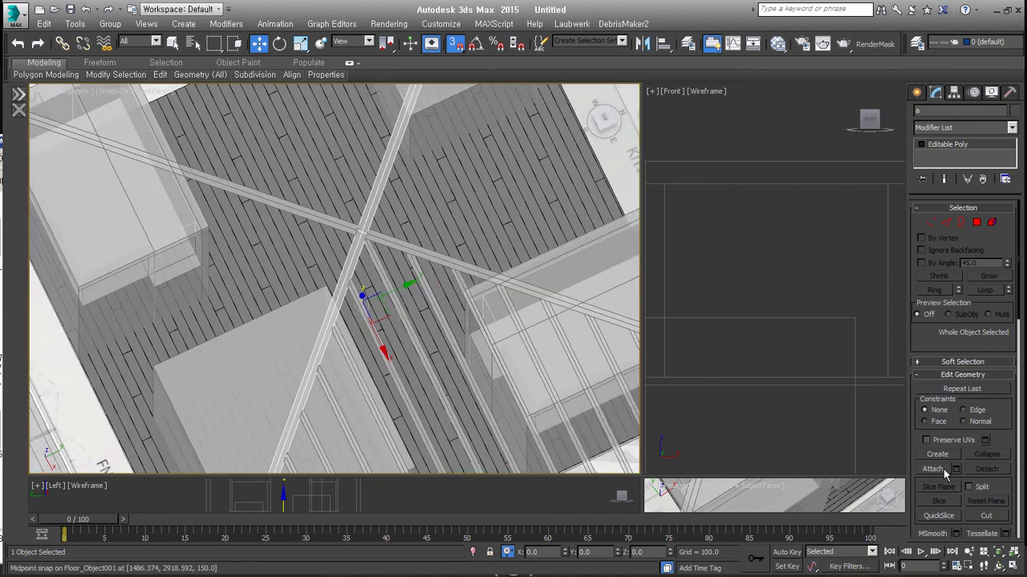
click(942, 472)
alt+middle_drag(384, 325, 446, 260)
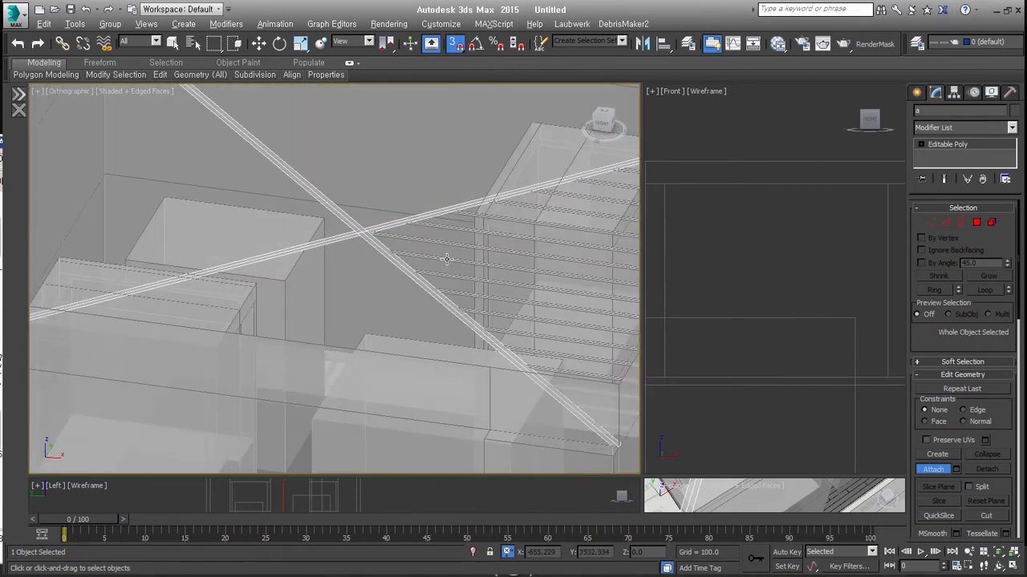
middle_drag(348, 259, 317, 293)
right_click(342, 265)
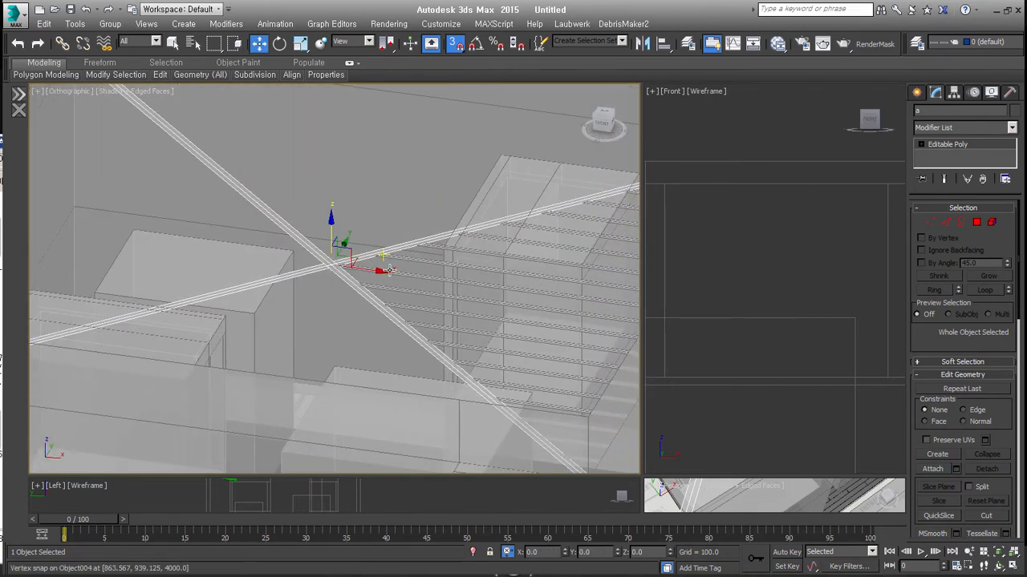
Rotate the joist strips by 90 degrees about the ceiling's centre with angle snap, making 3 clones to fill the other sides.
click(398, 273)
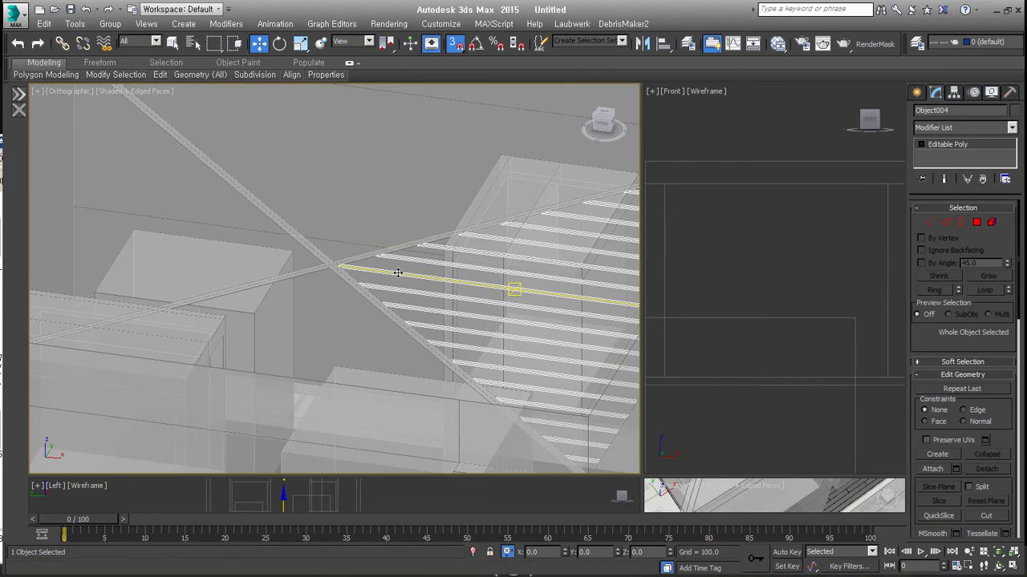
key(t)
scroll(397, 272, down, 8)
right_click(367, 268)
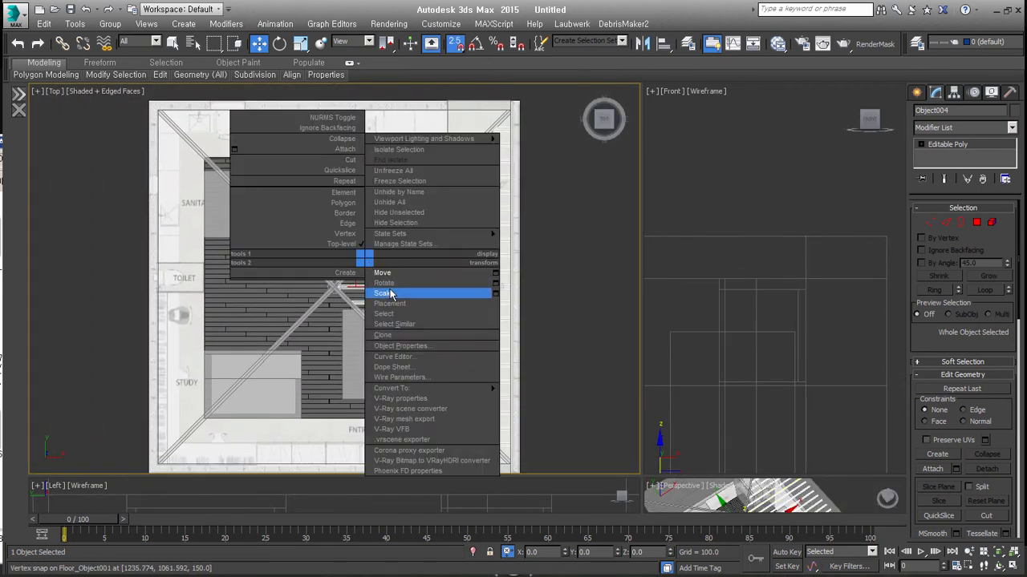
click(383, 283)
mouse_move(353, 240)
mouse_down()
mouse_move(360, 254)
mouse_move(321, 245)
mouse_move(263, 271)
mouse_move(299, 278)
mouse_up()
key(ctrl+z)
key(a)
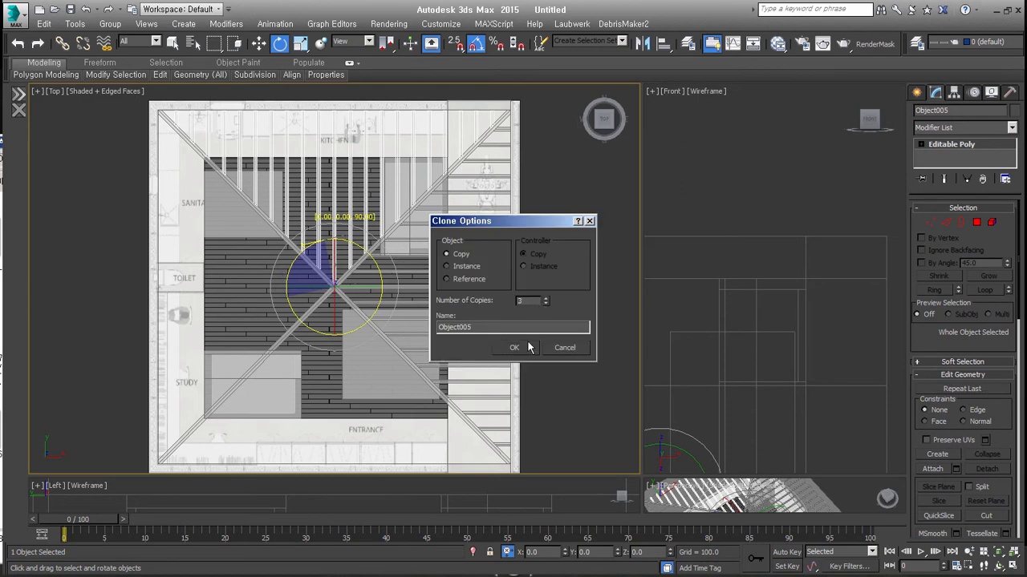
click(512, 348)
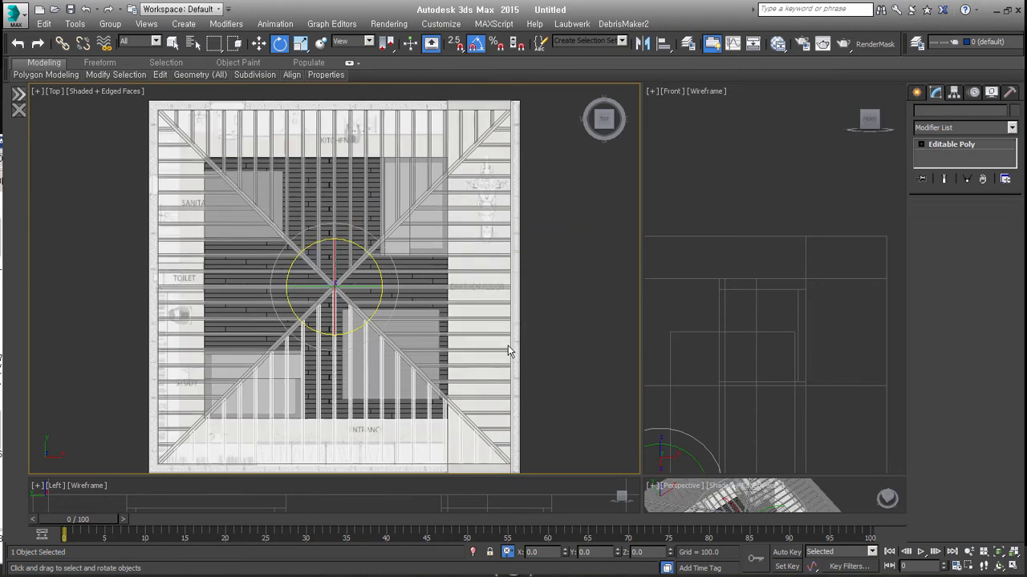
Give the joist strips thickness with a Shell modifier, using an outer amount of 400.
mouse_move(515, 363)
alt+middle_down()
mouse_move(455, 324)
mouse_move(449, 344)
mouse_move(399, 282)
mouse_move(400, 291)
alt+middle_up()
alt+middle_drag(365, 359, 394, 362)
scroll(374, 319, up, 2)
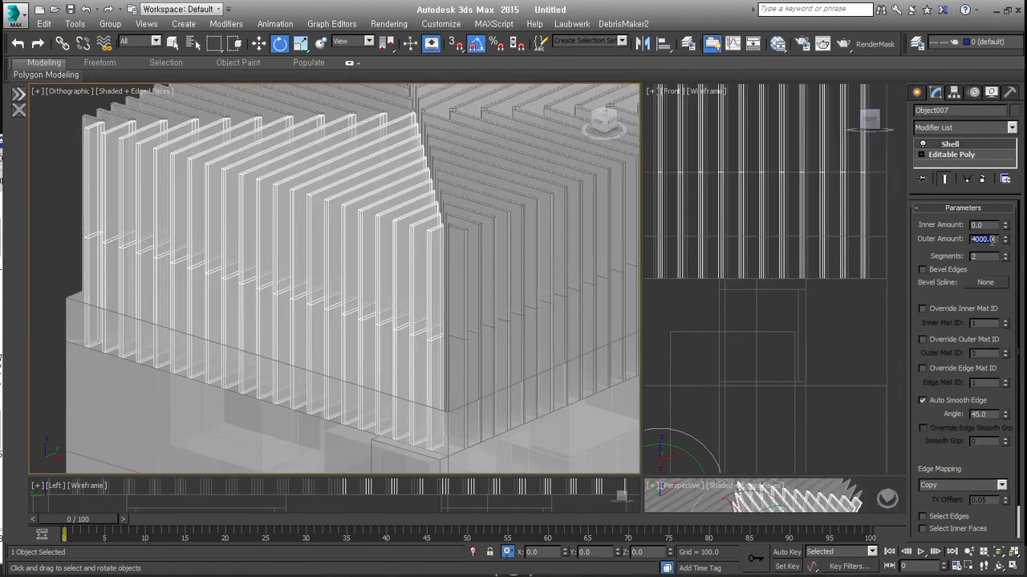
text(0)
key(Return)
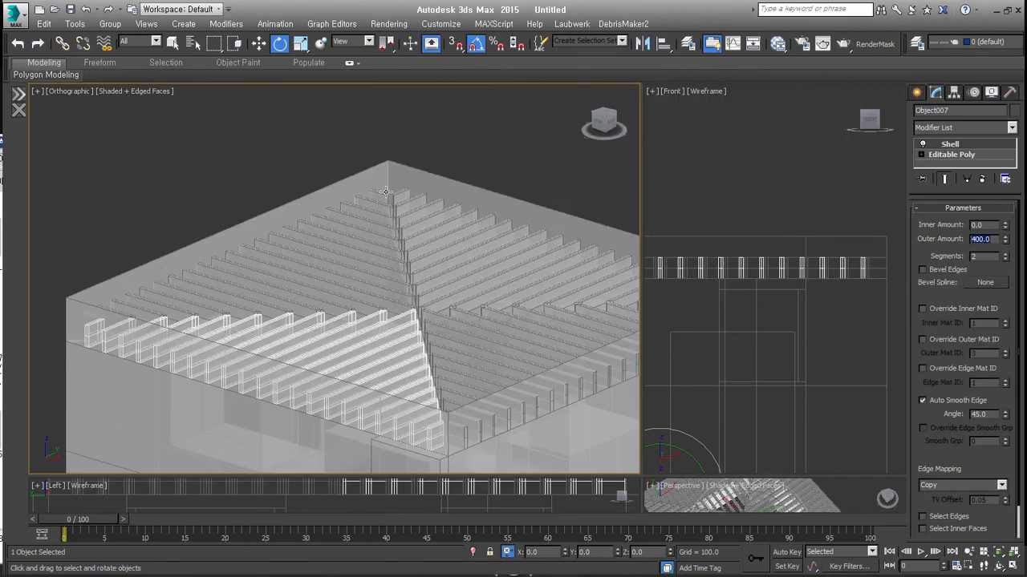
Shell the crossing diagonal beams with an inner amount of 100 and an outer amount of 400.
scroll(359, 322, up, 6)
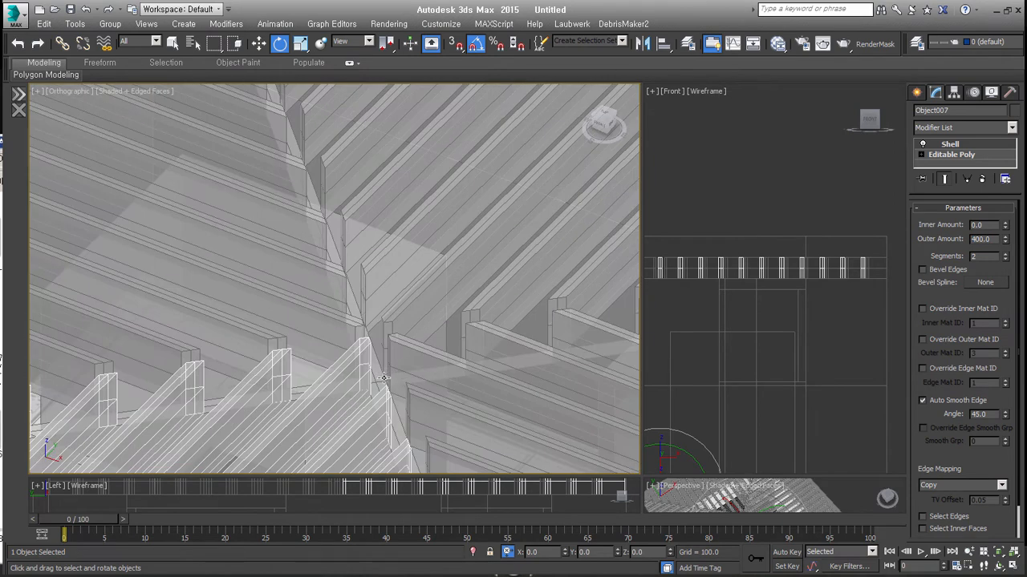
scroll(385, 377, down, 5)
alt+middle_drag(467, 383, 486, 378)
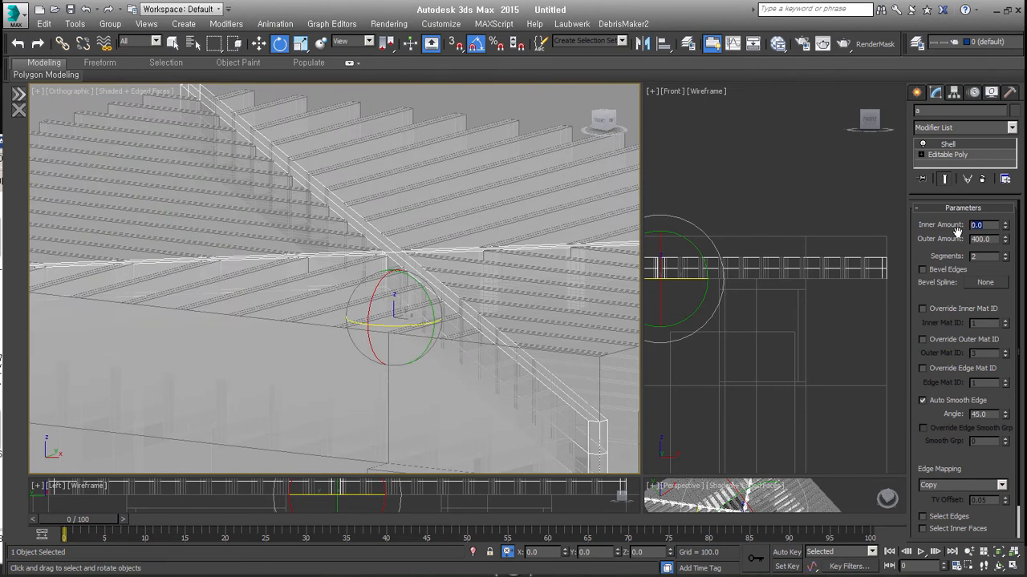
text(0)
key(Return)
Turn off see-through display for the diagonal beams.
middle_drag(417, 419, 399, 338)
scroll(570, 394, down, 2)
middle_drag(569, 394, 569, 398)
alt+middle_drag(400, 273, 431, 270)
scroll(431, 270, down, 2)
middle_drag(510, 297, 418, 306)
middle_drag(513, 321, 428, 350)
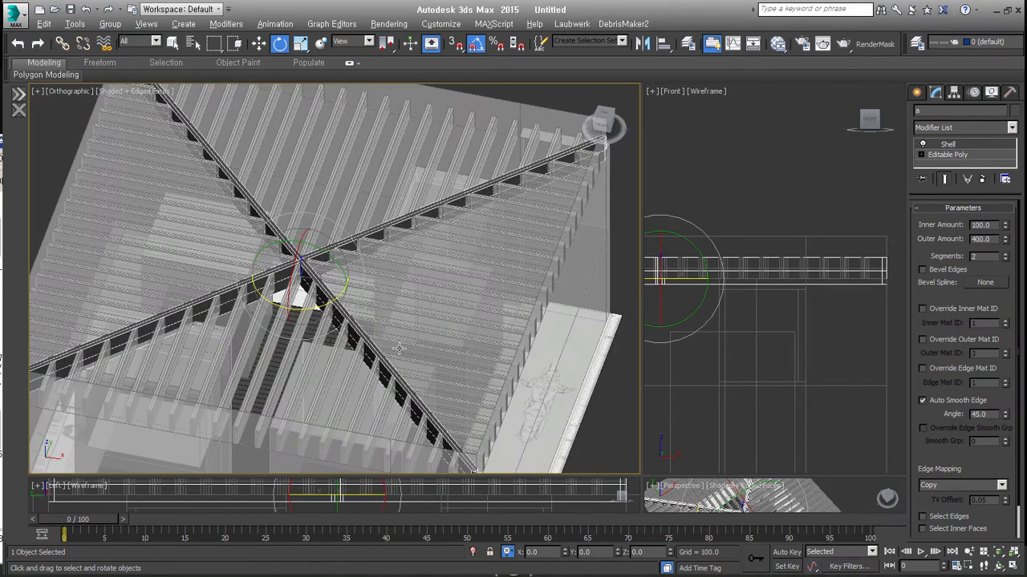
Turn off see-through display for the joist groups on all four sides of the ceiling.
alt+middle_drag(405, 345, 434, 346)
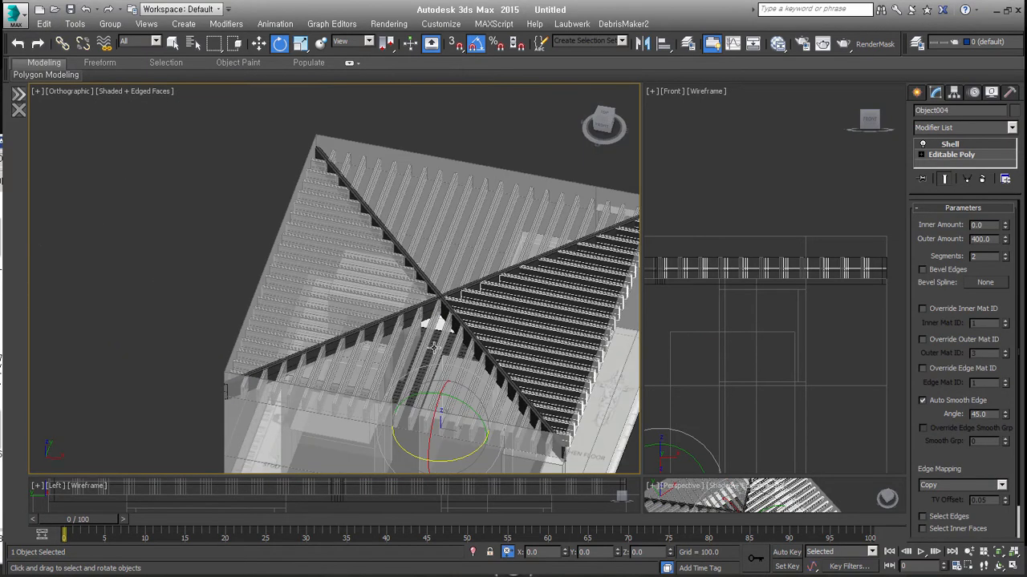
click(402, 291)
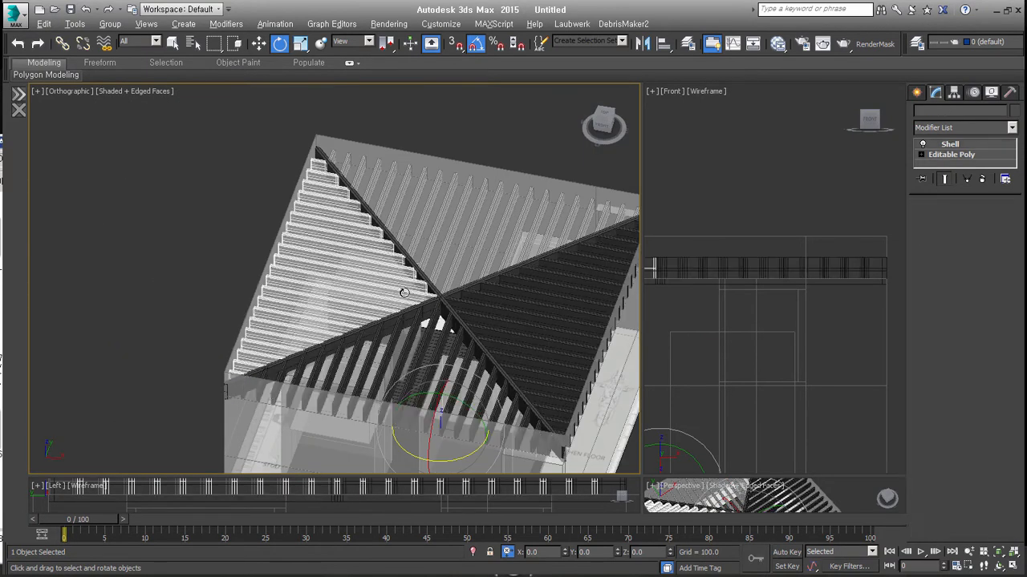
click(456, 265)
middle_drag(454, 266, 450, 353)
alt+middle_drag(424, 378, 425, 388)
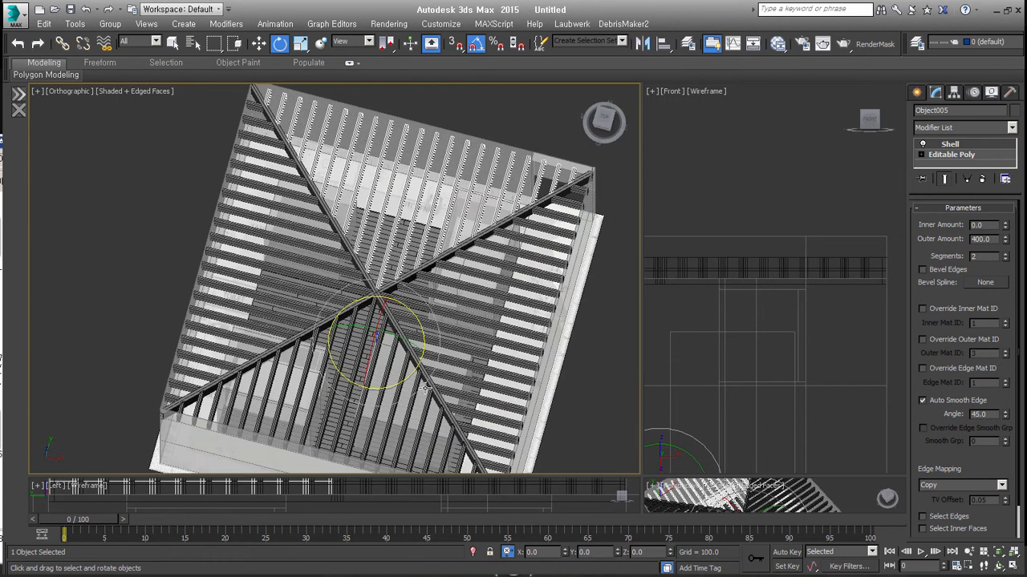
alt+middle_drag(429, 345, 431, 354)
scroll(432, 353, up, 5)
scroll(431, 354, down, 5)
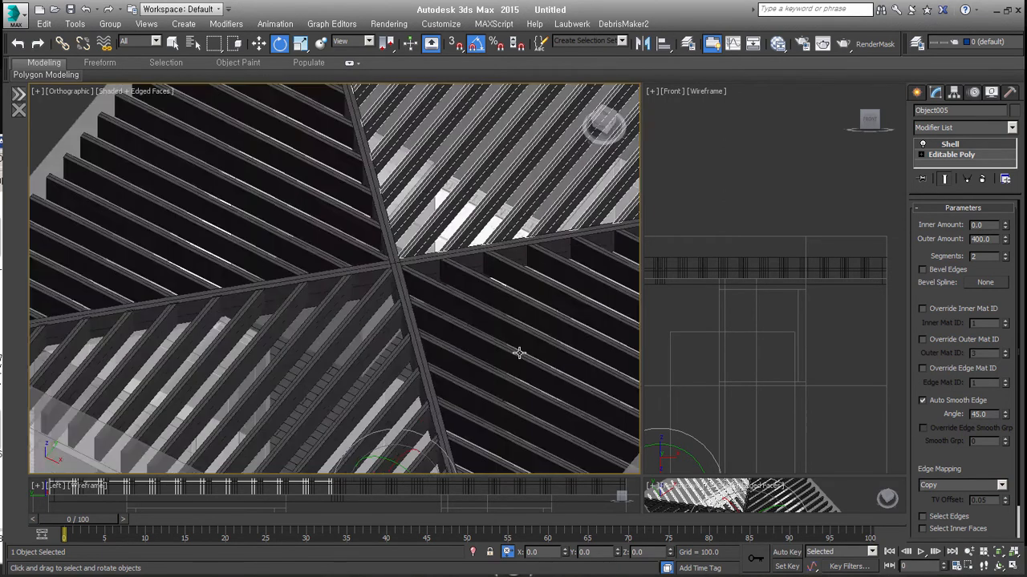
Cap the open border along the top of the outer walls and detach the cap polygon as a separate object.
click(529, 215)
alt+middle_drag(441, 341, 481, 297)
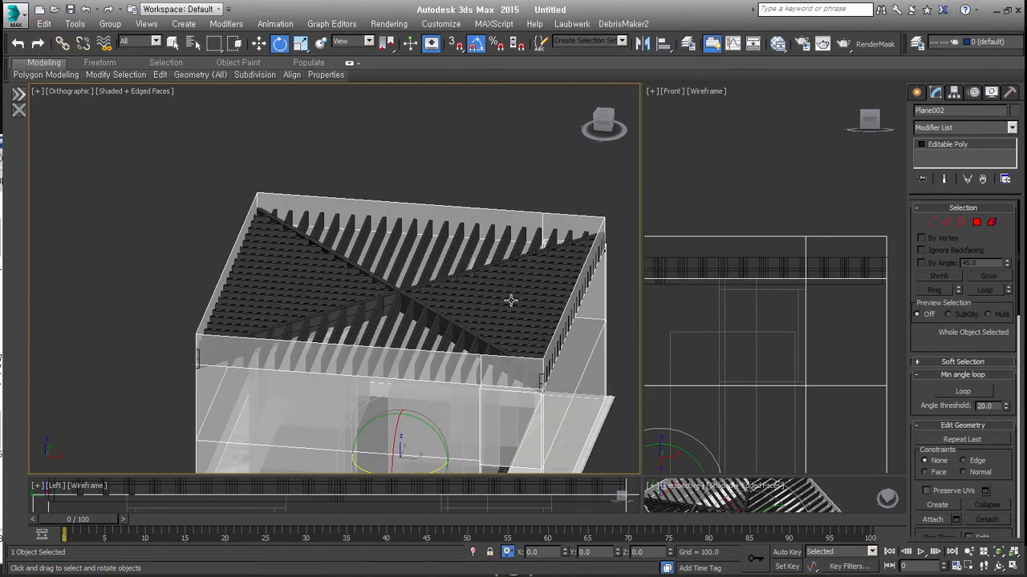
click(960, 222)
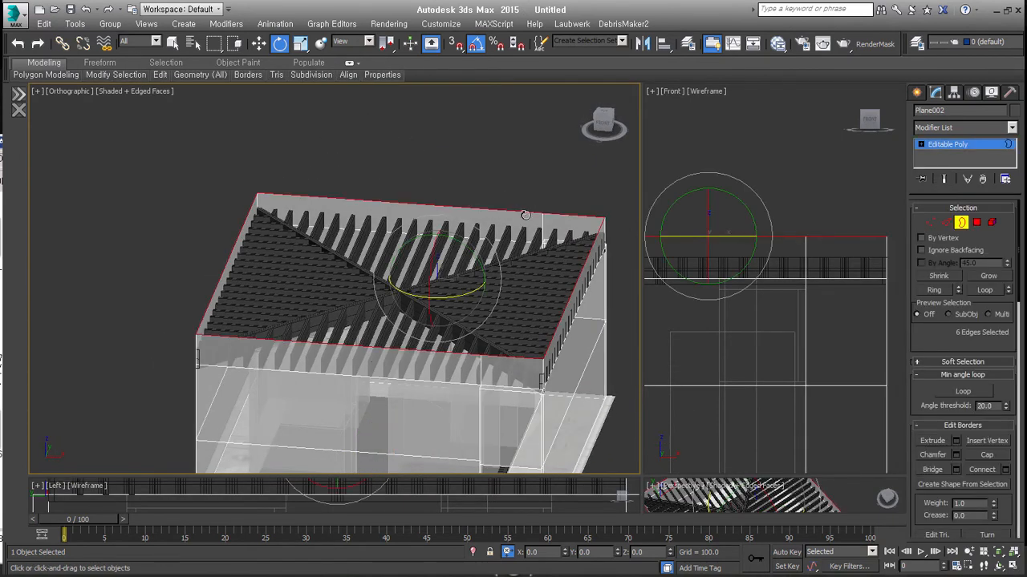
click(986, 456)
click(976, 222)
key(ctrl+d)
key(Return)
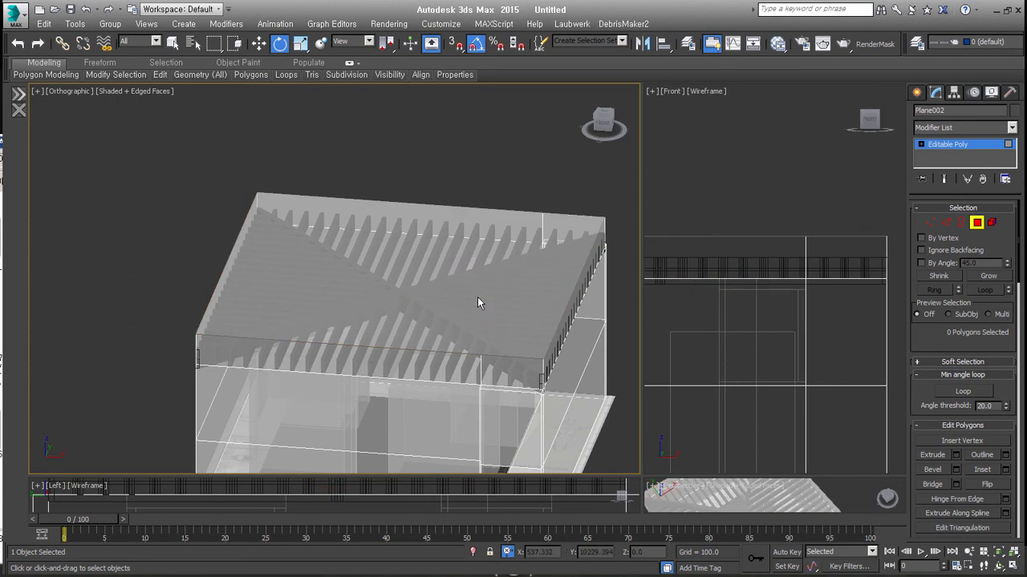
click(978, 223)
Remove the two extra vertices midway along the detached cap's opposite edges.
click(470, 275)
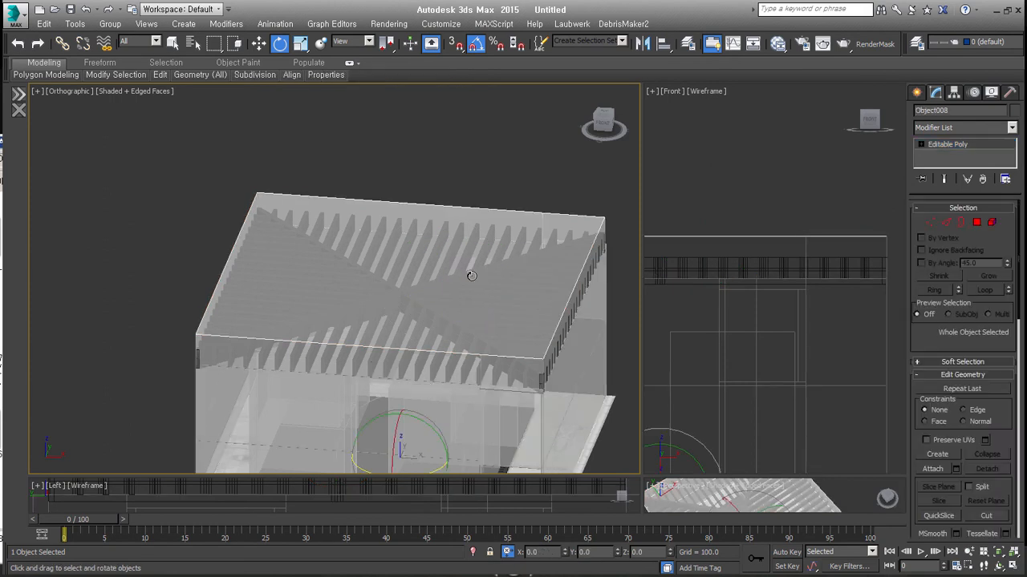
click(930, 224)
click(480, 353)
ctrl+click(543, 213)
right_click(648, 401)
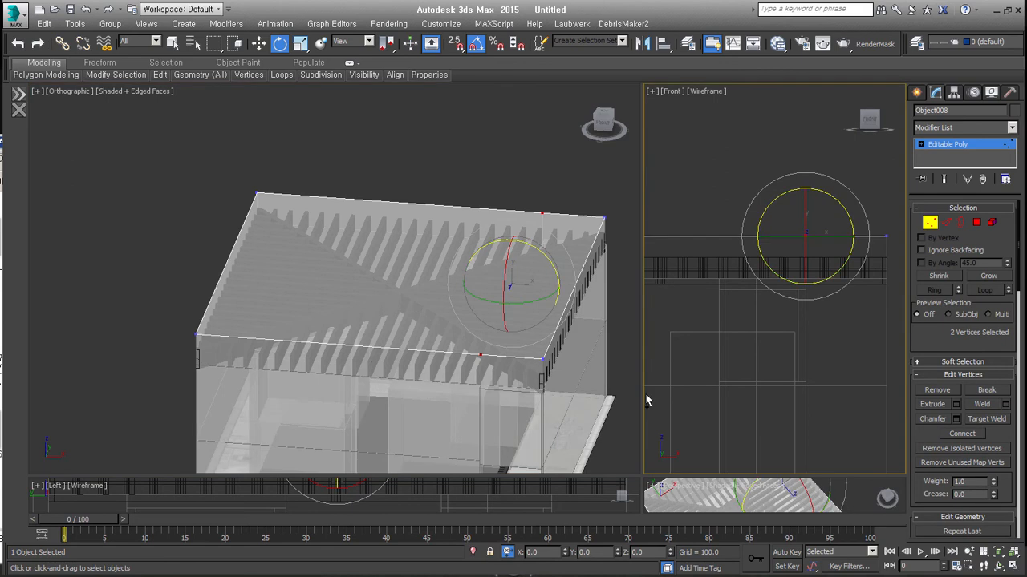
click(936, 390)
Inset the cap's polygon to leave a narrow frame around its perimeter.
click(977, 222)
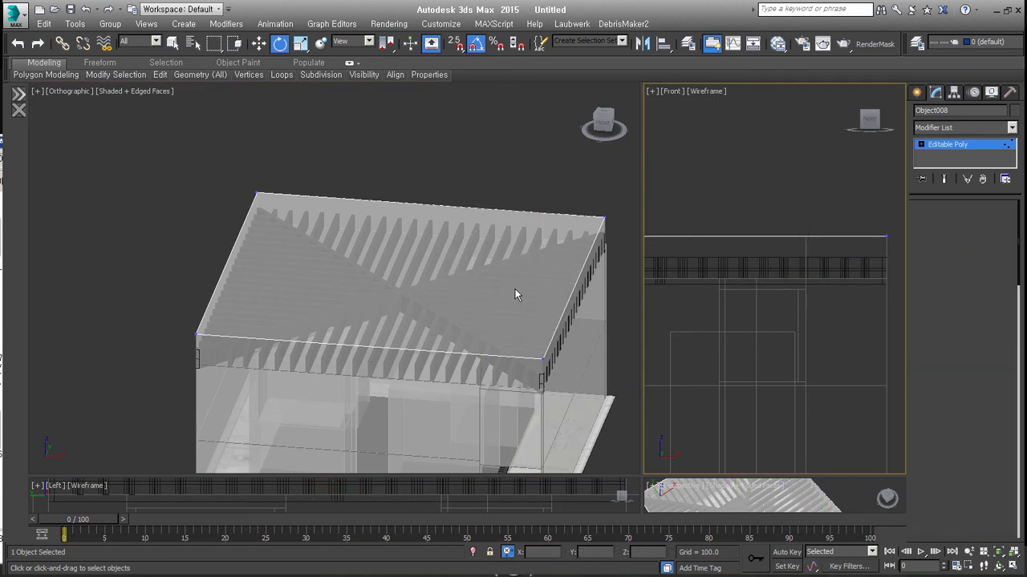
click(417, 296)
alt+middle_drag(417, 295, 406, 319)
right_click(398, 285)
click(386, 331)
drag(401, 277, 404, 300)
alt+middle_drag(525, 383, 491, 316)
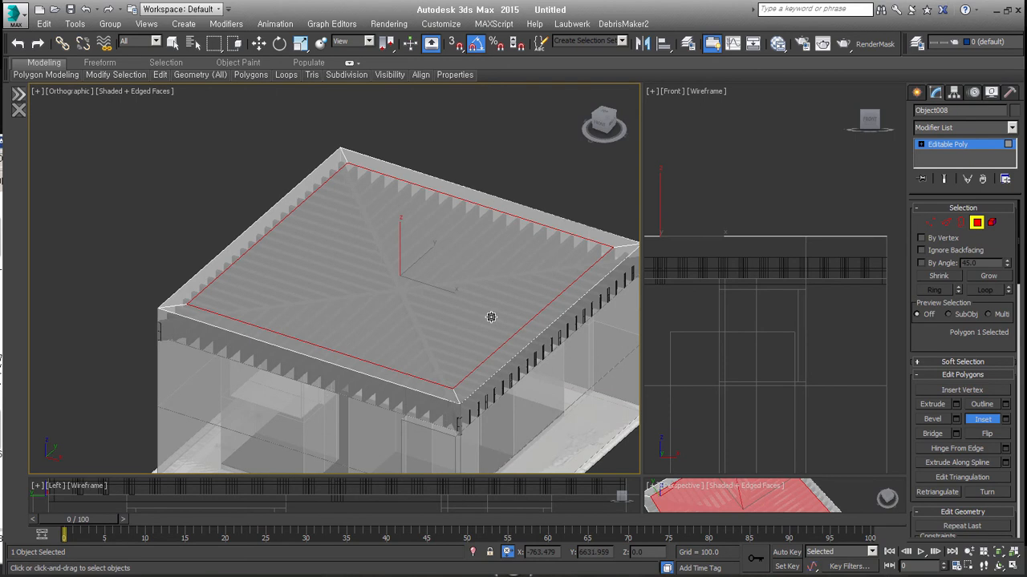
click(975, 223)
Move the inset cap down 400, snapping it to the top of the joists.
alt+middle_drag(534, 283, 395, 266)
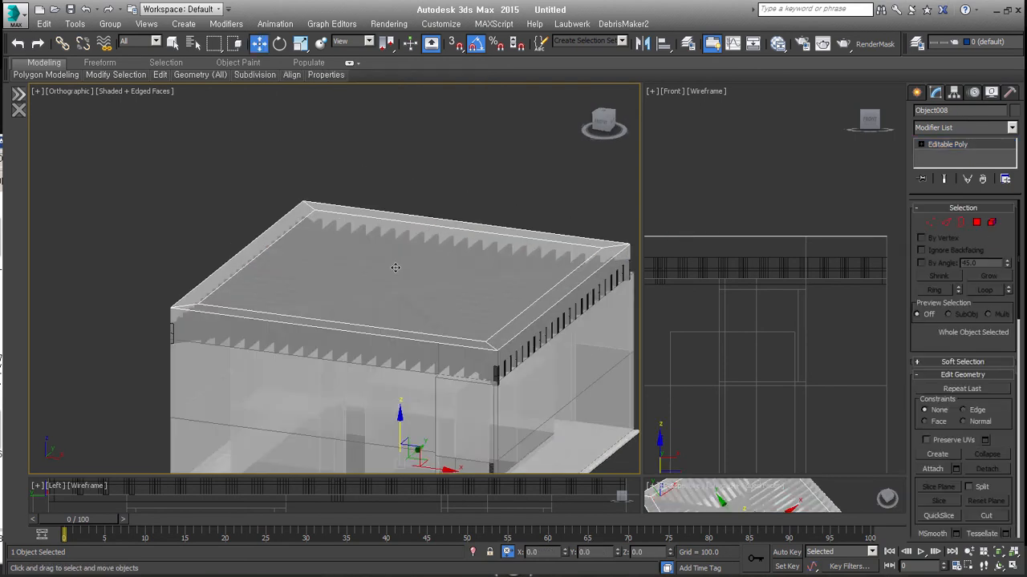
key(alt+c)
drag(401, 244, 433, 236)
right_click(404, 257)
key(s)
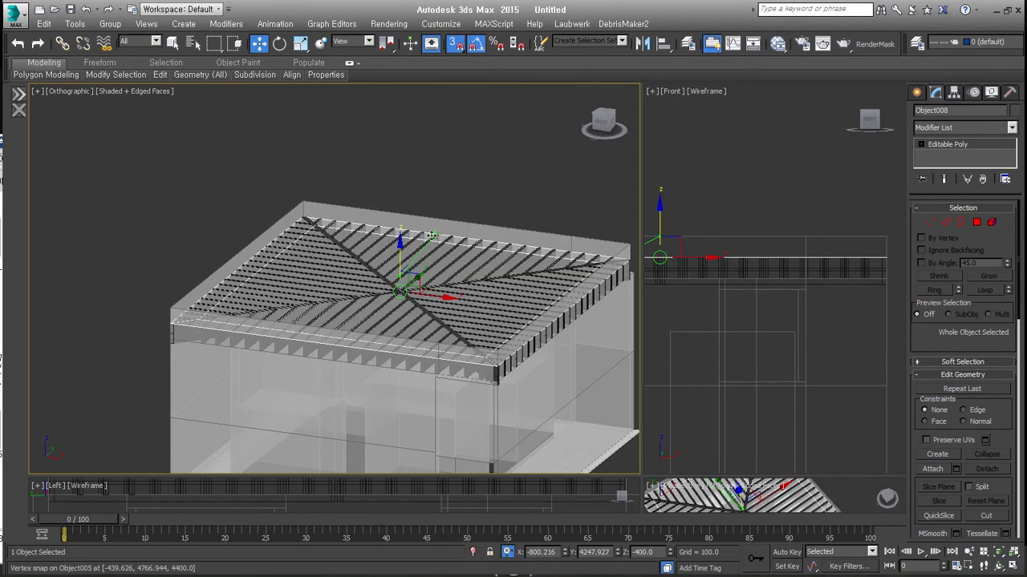
Detach the cap's inner polygon as a separate object named roof.
alt+middle_drag(432, 238, 477, 327)
key(4)
click(472, 265)
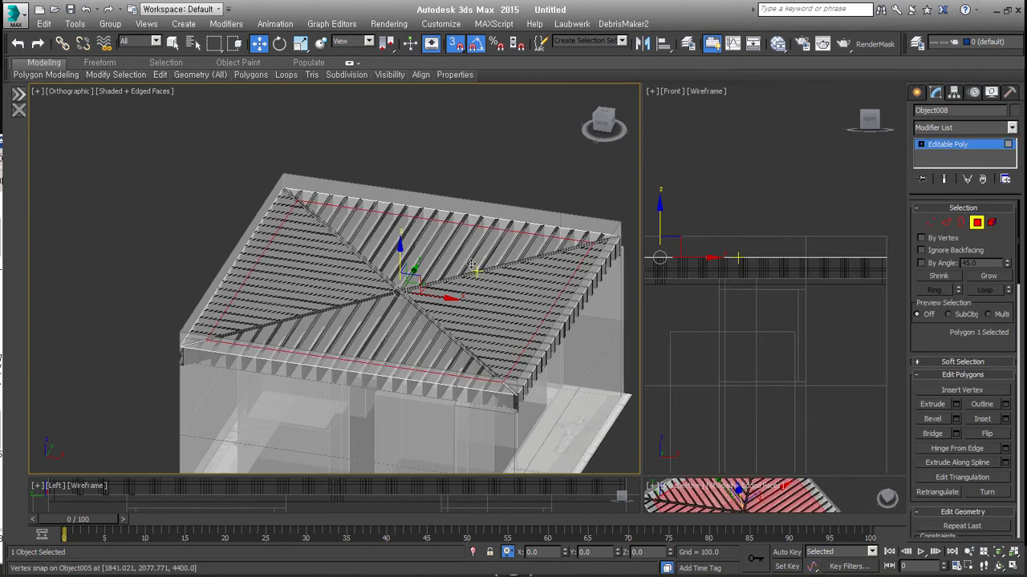
key(ctrl+d)
text(roof)
key(Return)
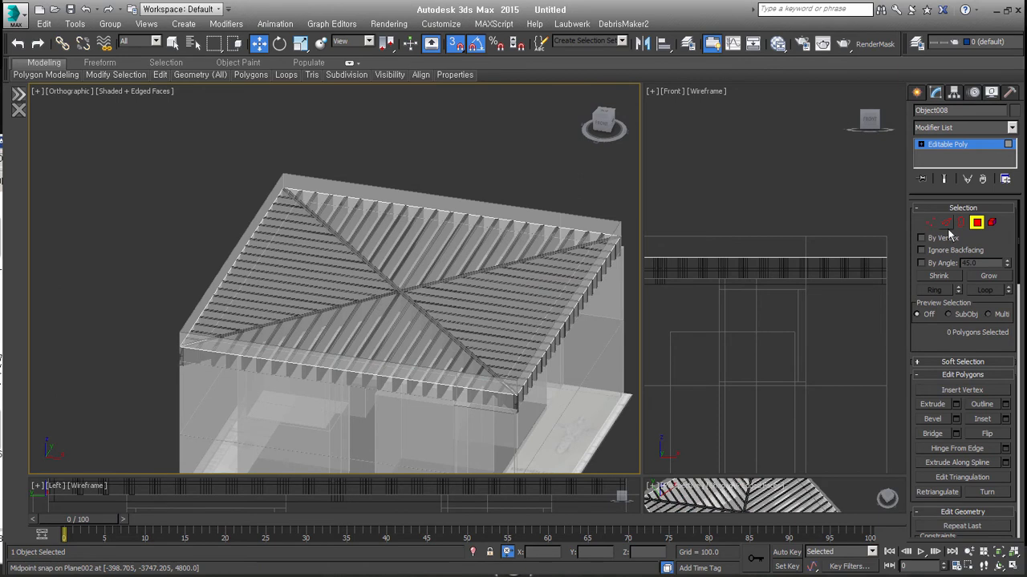
Add a Shell modifier to the roof panel with an outer amount of 300.
key(4)
click(495, 350)
key(shift+s)
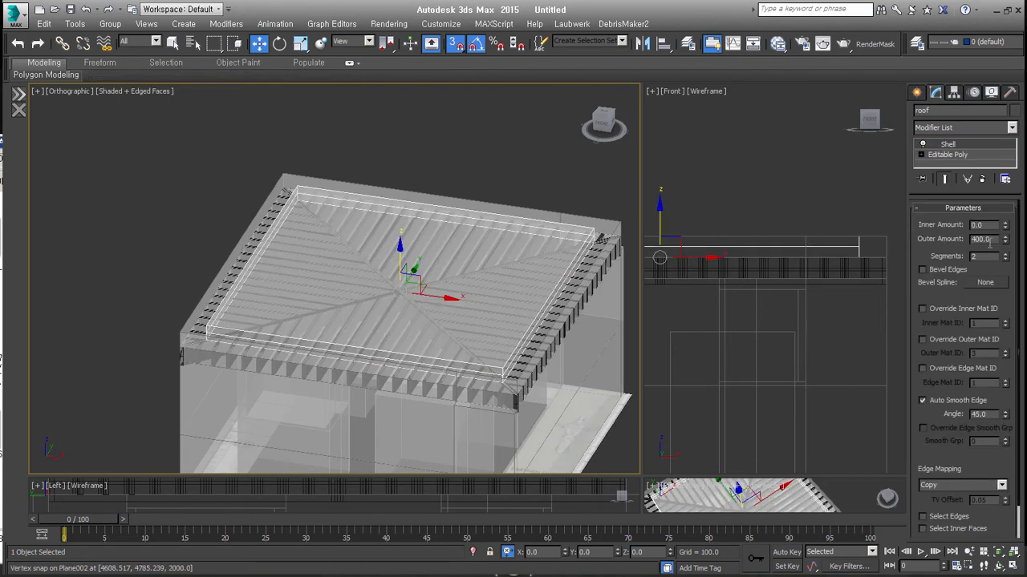
text(300)
key(Return)
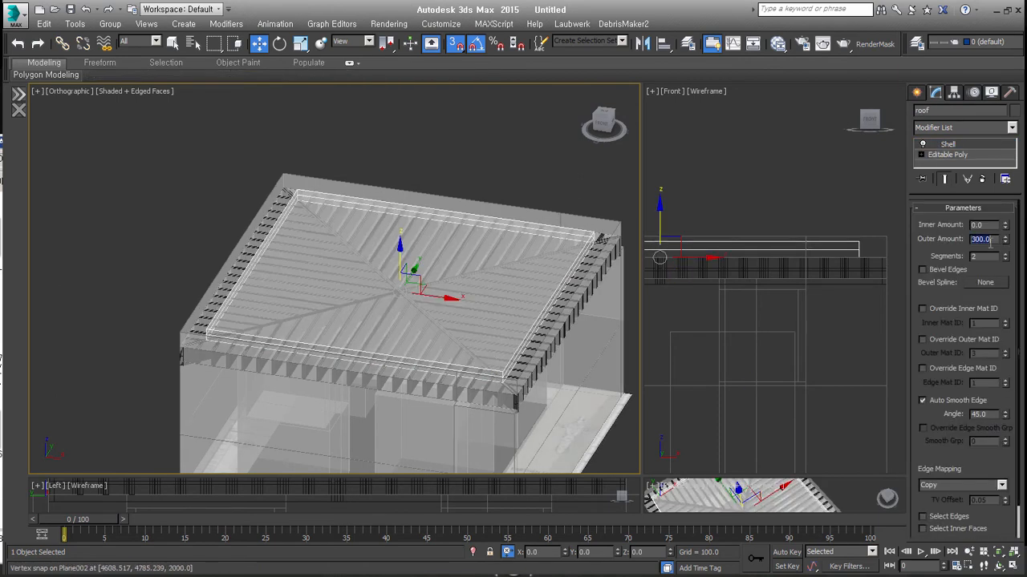
Set the roof's Shell to 1 segment and turn off see-through display for the roof panel.
click(1004, 257)
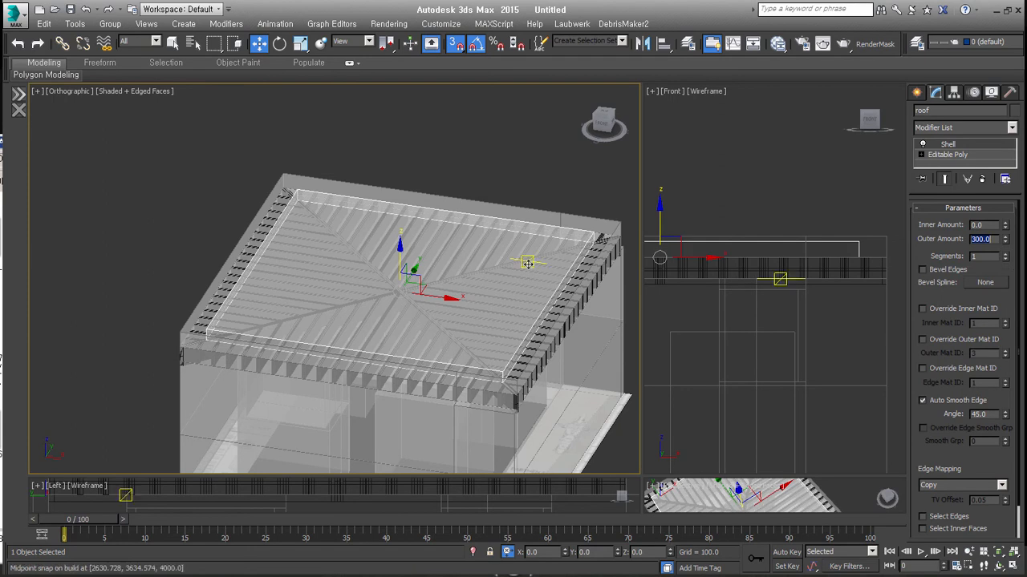
key(alt+e)
key(alt+x)
alt+middle_drag(561, 360, 581, 263)
scroll(178, 320, up, 6)
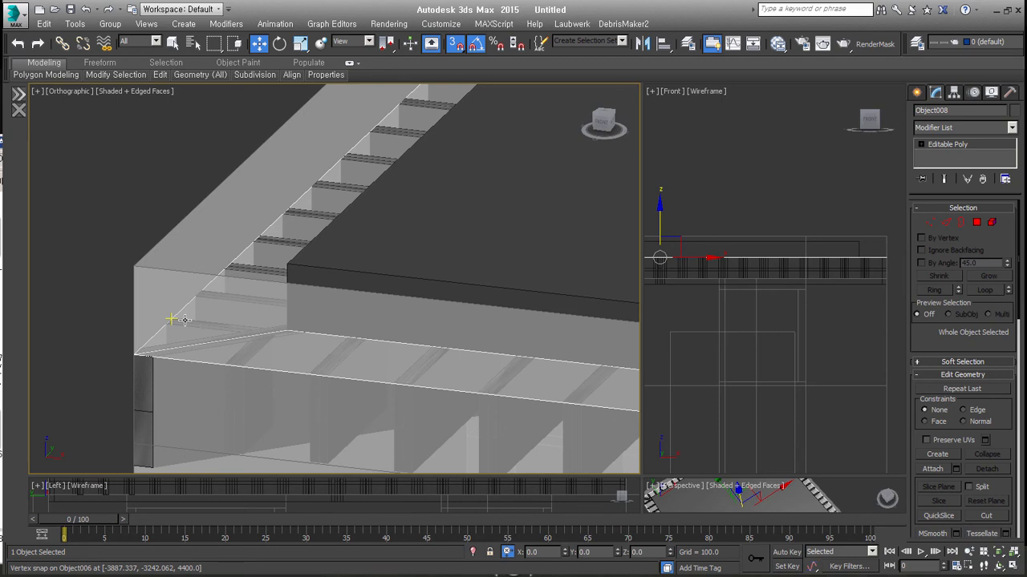
Try a Shell modifier with an outer amount of 6 on the frame around the roof panel.
key(ctrl+z)
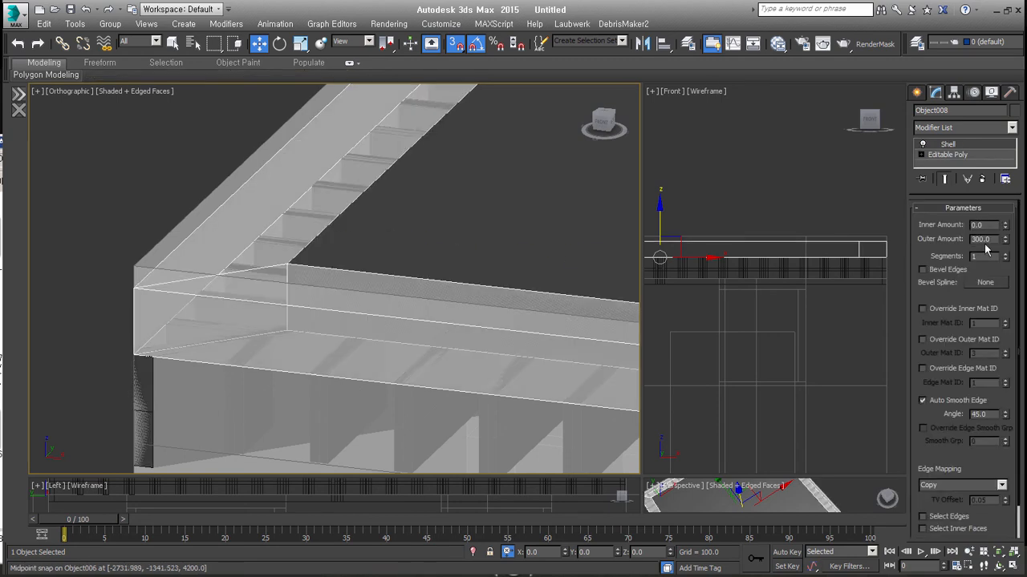
key(Return)
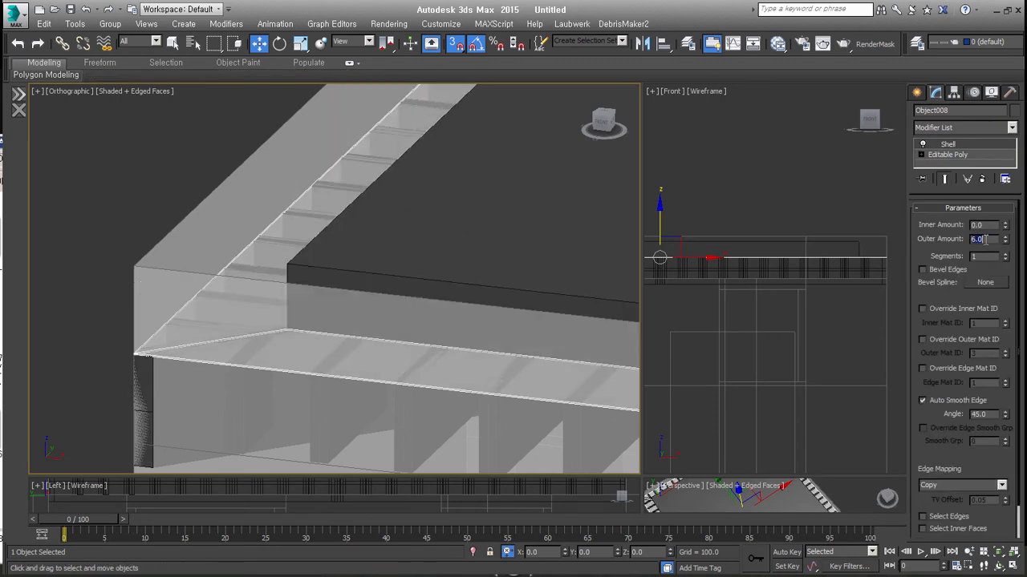
middle_drag(477, 302, 300, 305)
key(ctrl+z)
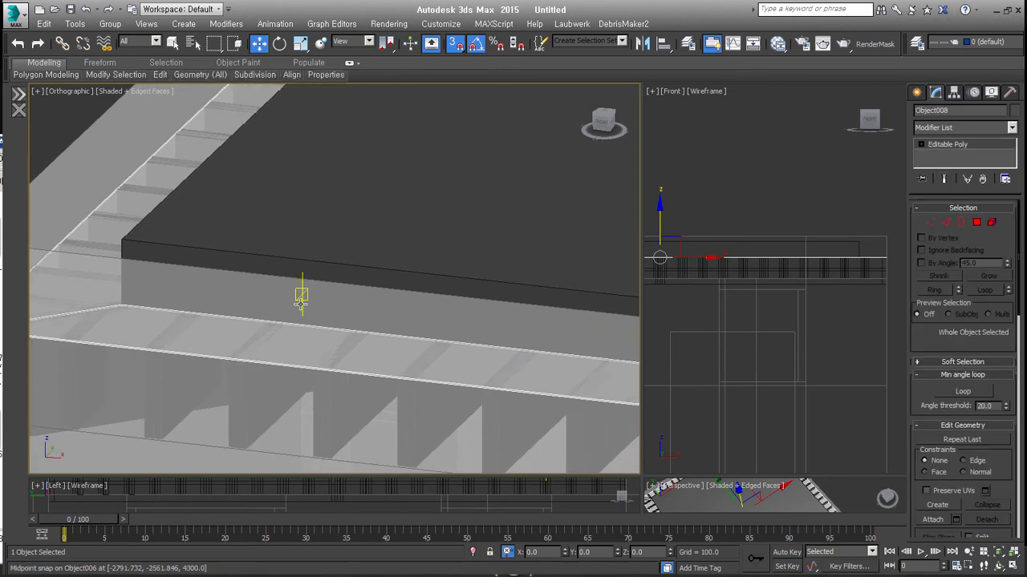
Examine the material ID and smoothing group settings of the perimeter frame's polygons.
click(976, 223)
scroll(357, 361, down, 3)
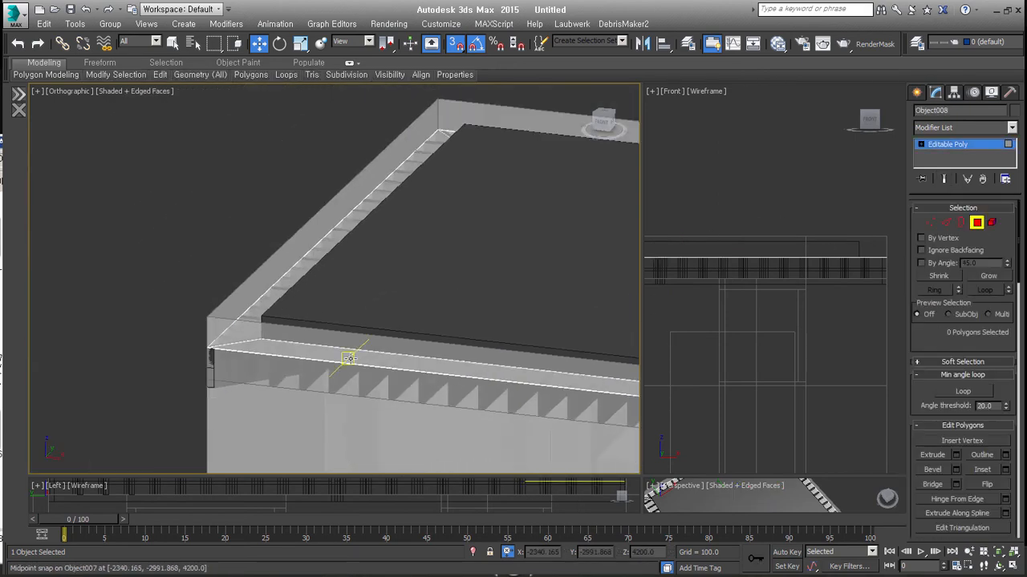
click(349, 358)
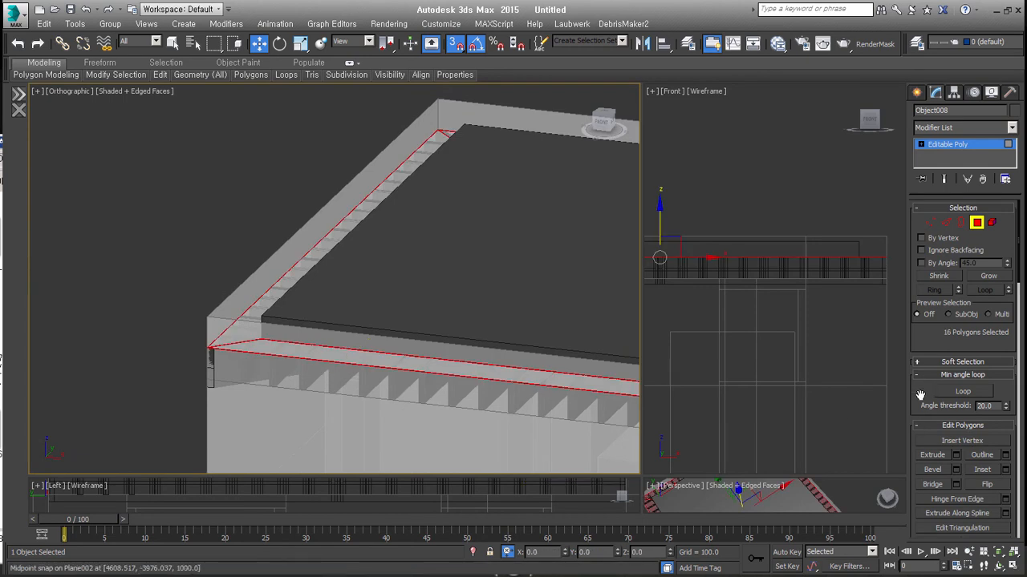
scroll(963, 361, down, 10)
scroll(965, 422, down, 10)
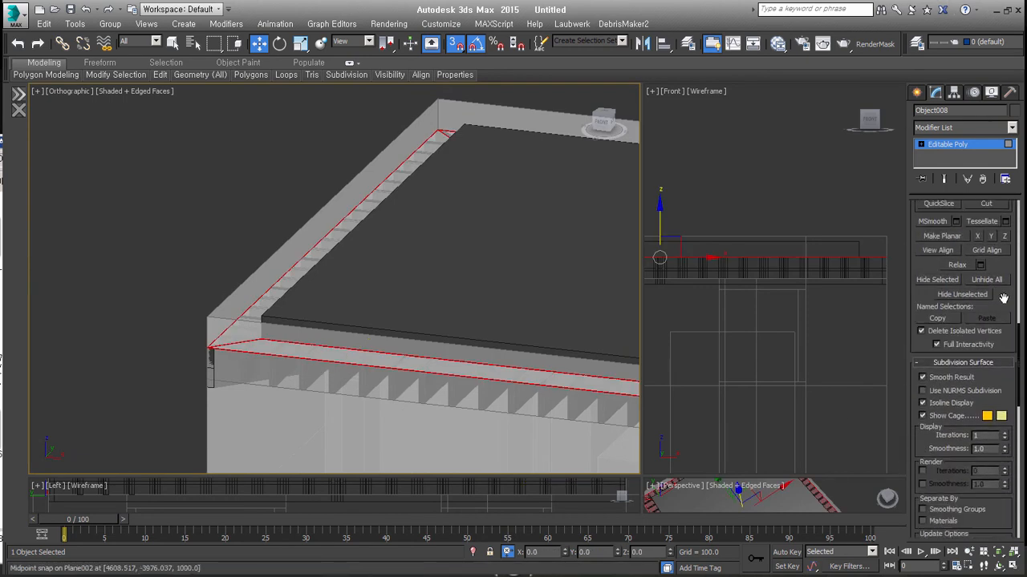
scroll(1004, 393, down, 10)
scroll(962, 361, down, 5)
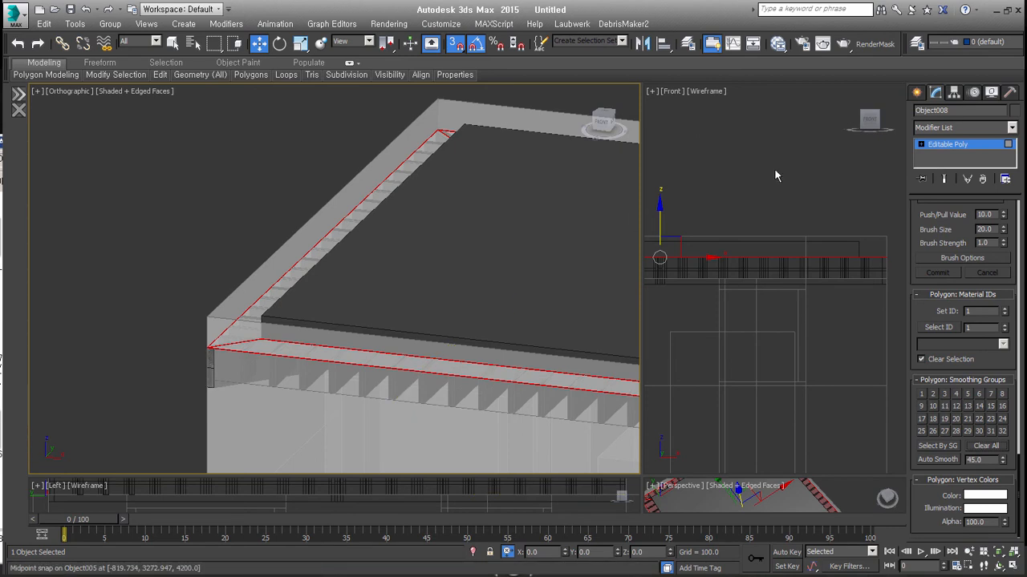
Rename the perimeter frame object as skylight.
click(969, 146)
click(957, 112)
text(skylight)
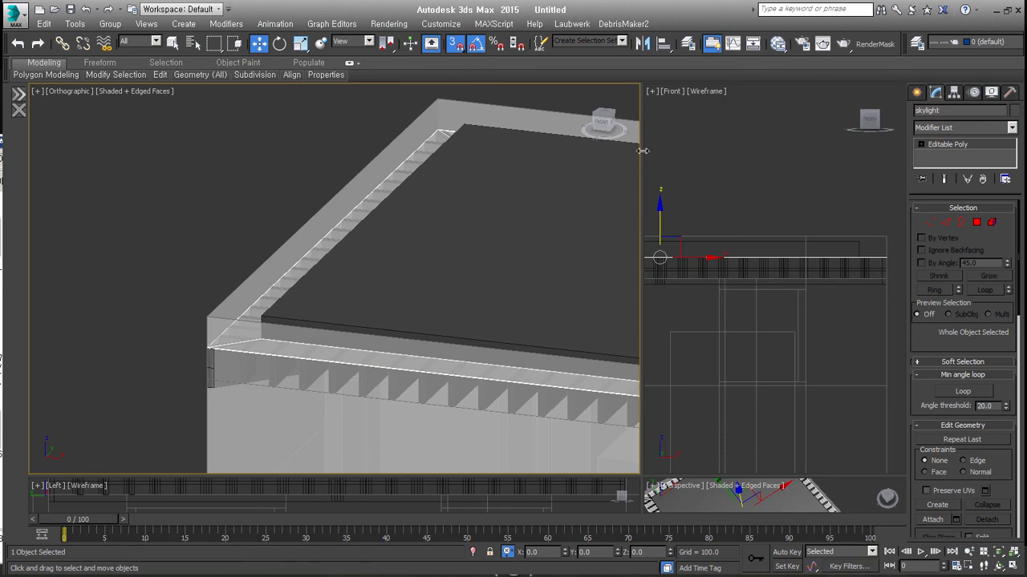
scroll(257, 220, down, 5)
alt+middle_drag(257, 220, 370, 279)
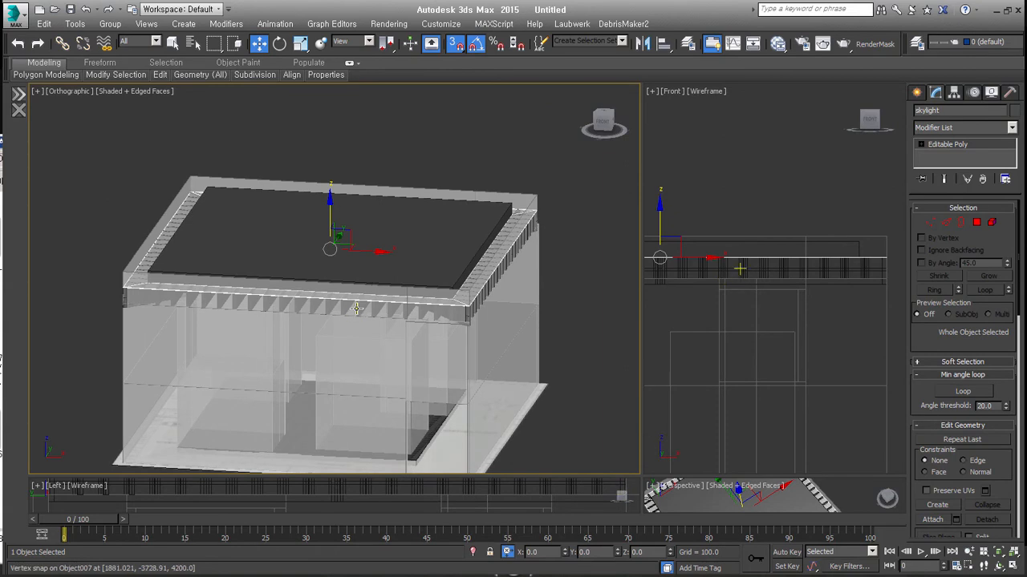
alt+middle_drag(396, 291, 390, 291)
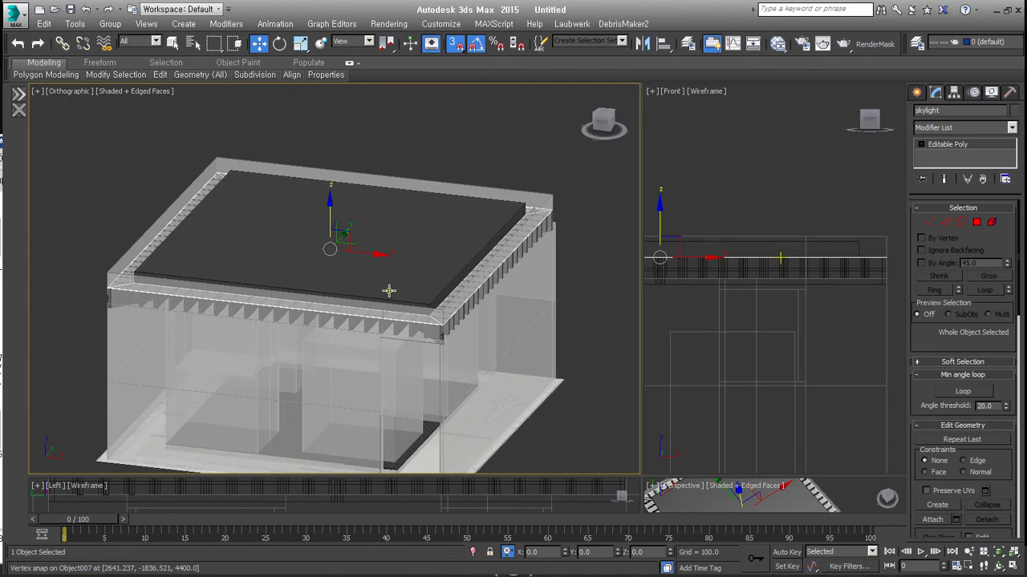
Select the four frame polygons of skylight, ignoring backfacing and limiting the selection by an angle of 45.
click(976, 222)
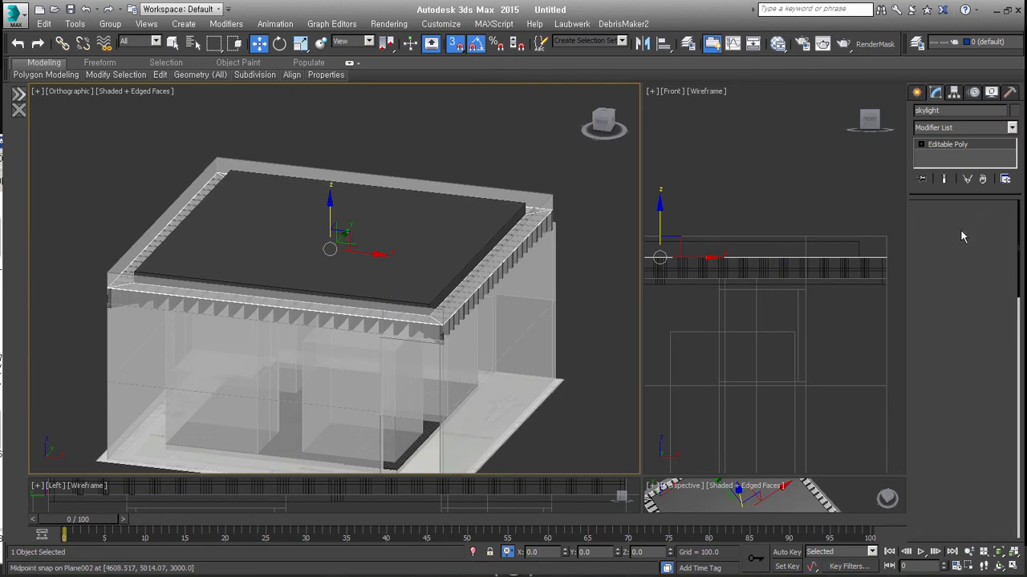
click(933, 263)
click(935, 250)
alt+middle_drag(598, 250, 561, 208)
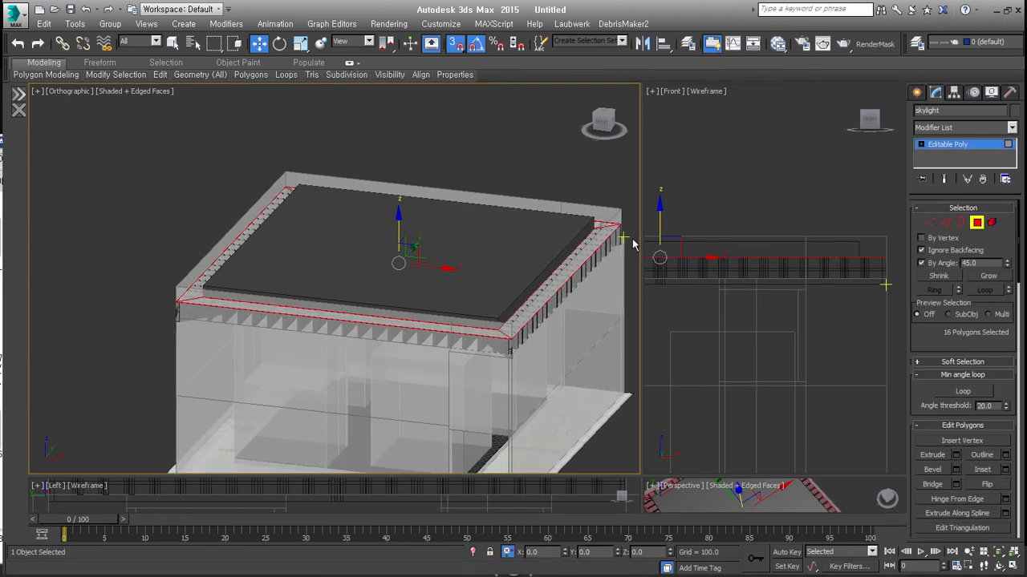
click(535, 181)
scroll(601, 241, up, 4)
click(580, 236)
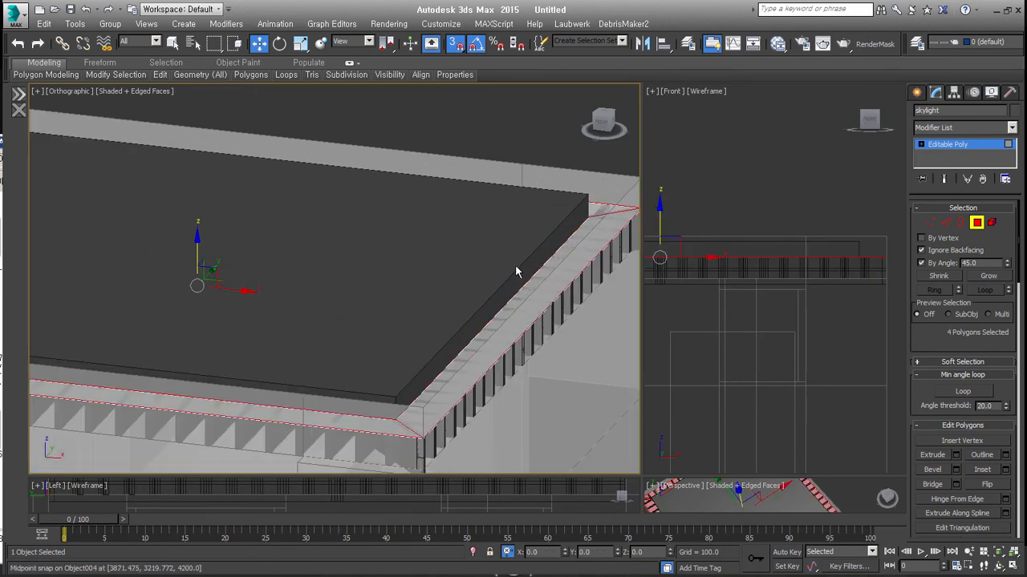
Clone the selected frame polygons upward, snapped to the top of the roof panel, as a new object named skyportal.
middle_drag(363, 318, 431, 287)
alt+middle_drag(465, 414, 419, 374)
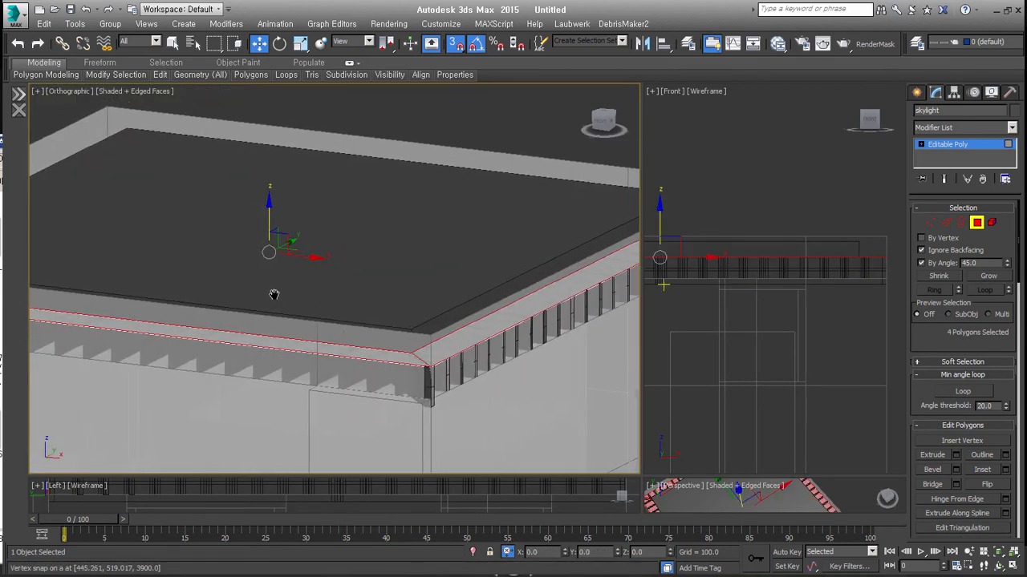
drag(270, 215, 407, 329)
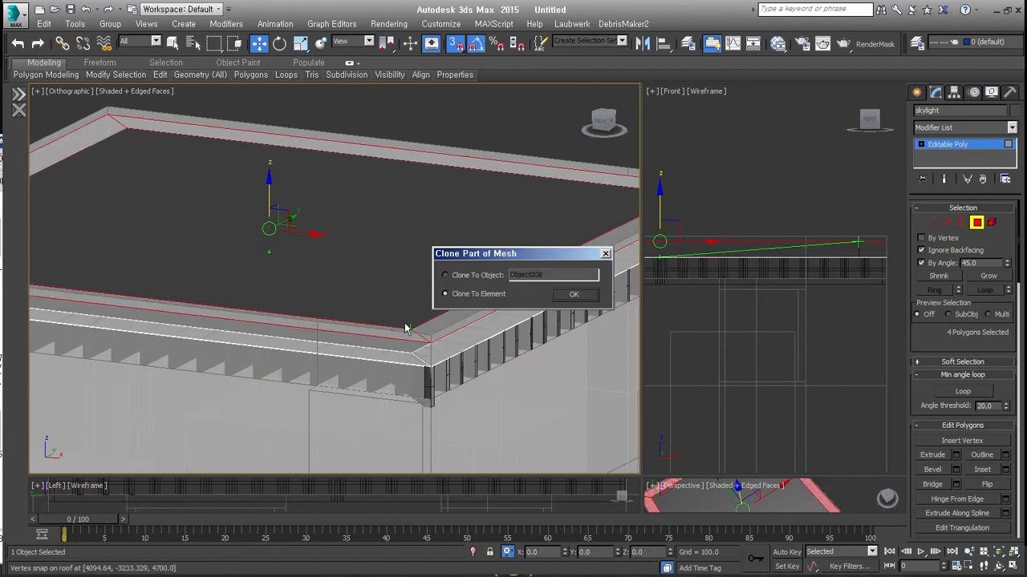
click(484, 277)
text(pl)
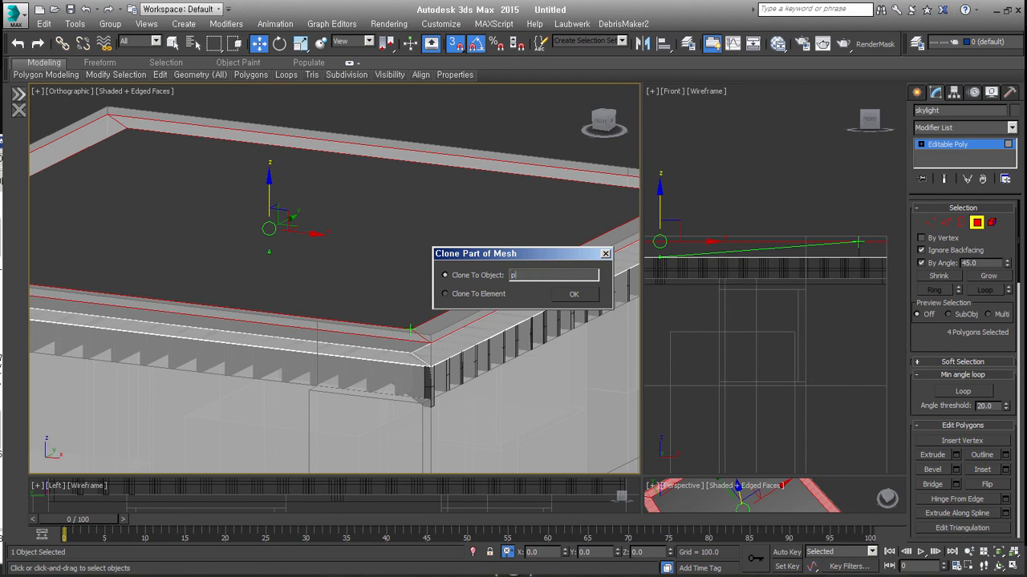
text(skyporta)
key(Return)
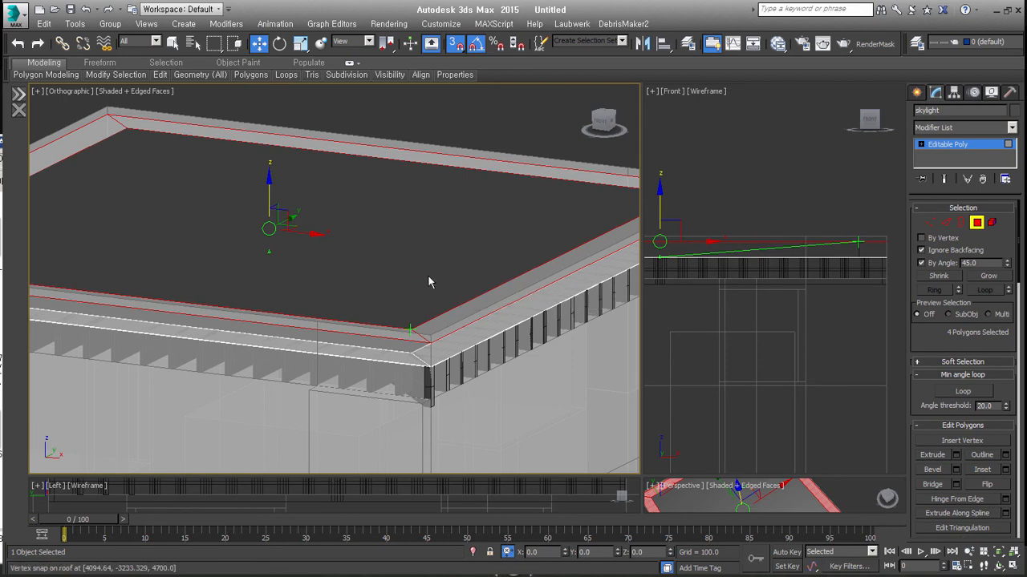
Select the skyportal object and create a CoronaPortalMtl material for it.
click(976, 227)
middle_drag(545, 211, 384, 223)
click(504, 129)
click(529, 202)
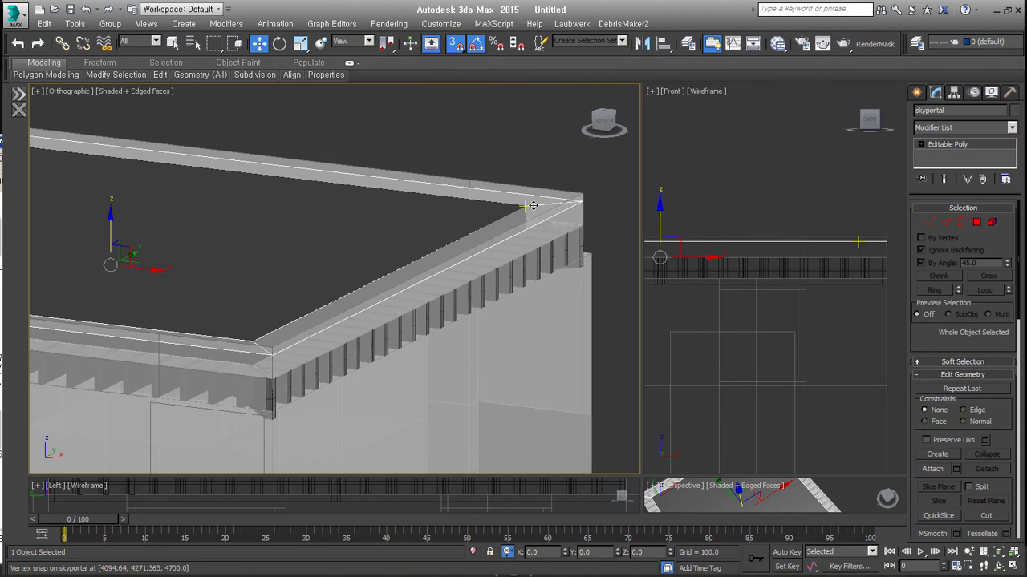
click(774, 47)
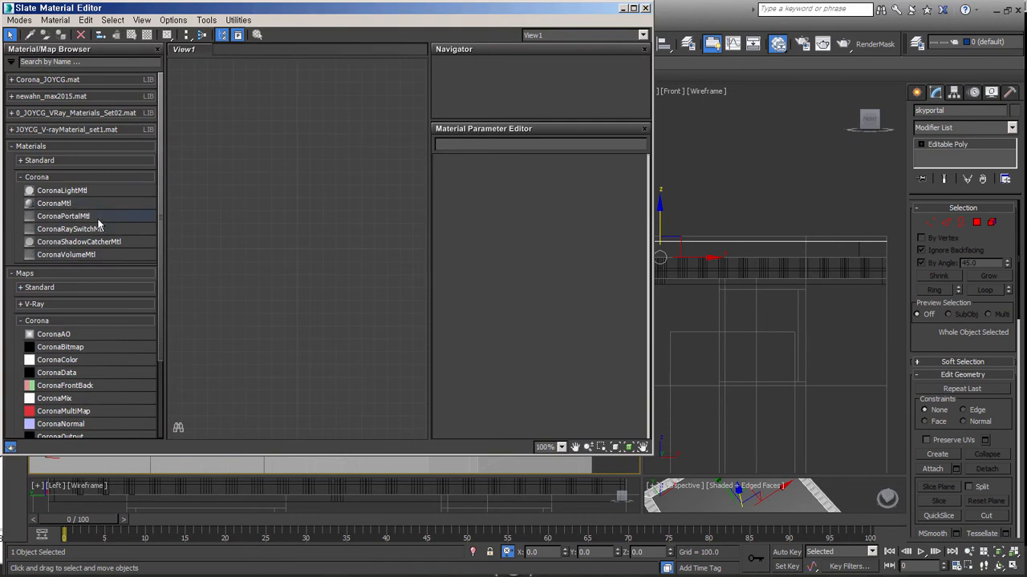
drag(97, 219, 321, 215)
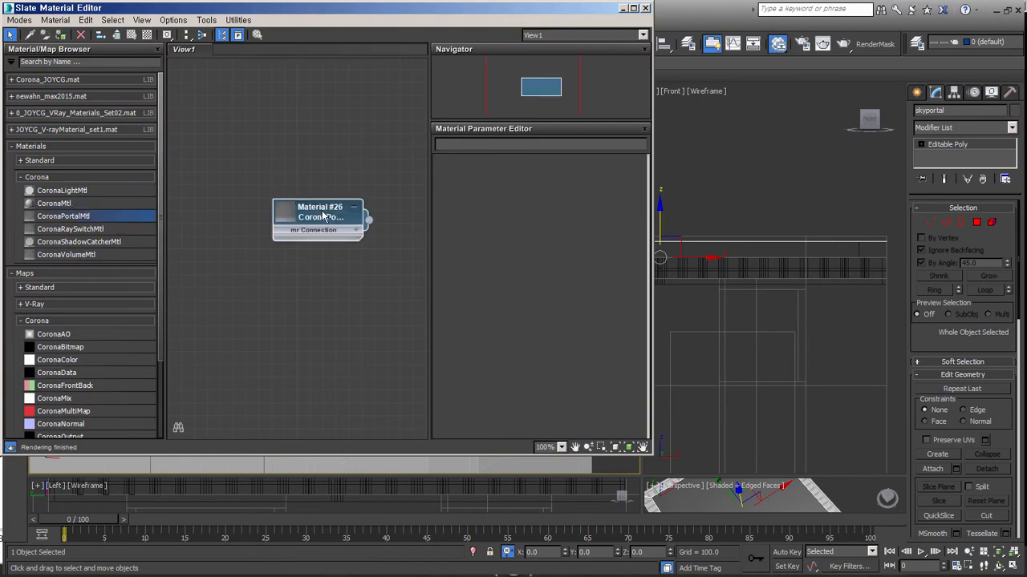
double_click(322, 215)
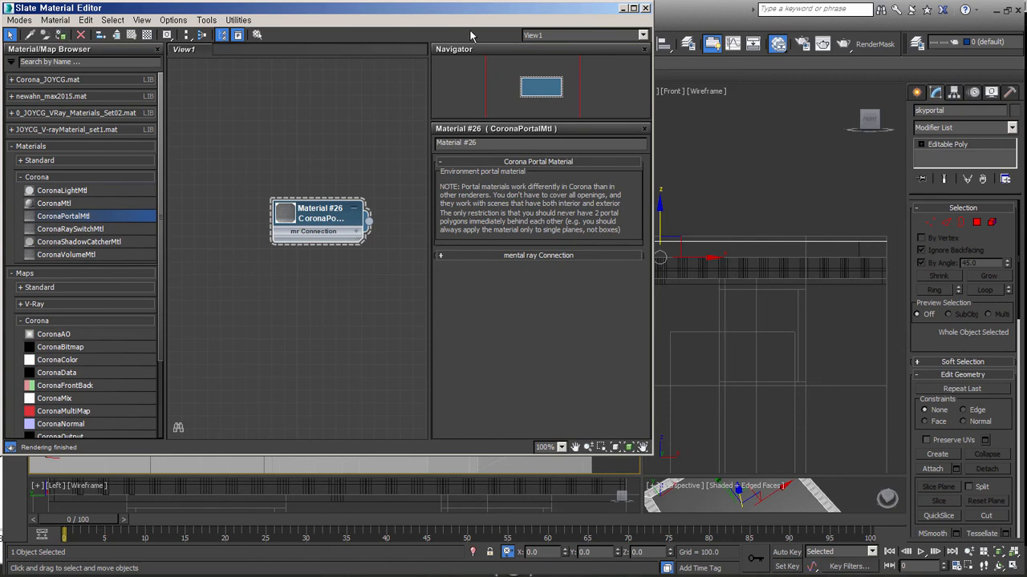
click(623, 9)
Select the upper and lower polygons of the side wall in the outer wall object.
scroll(669, 286, down, 2)
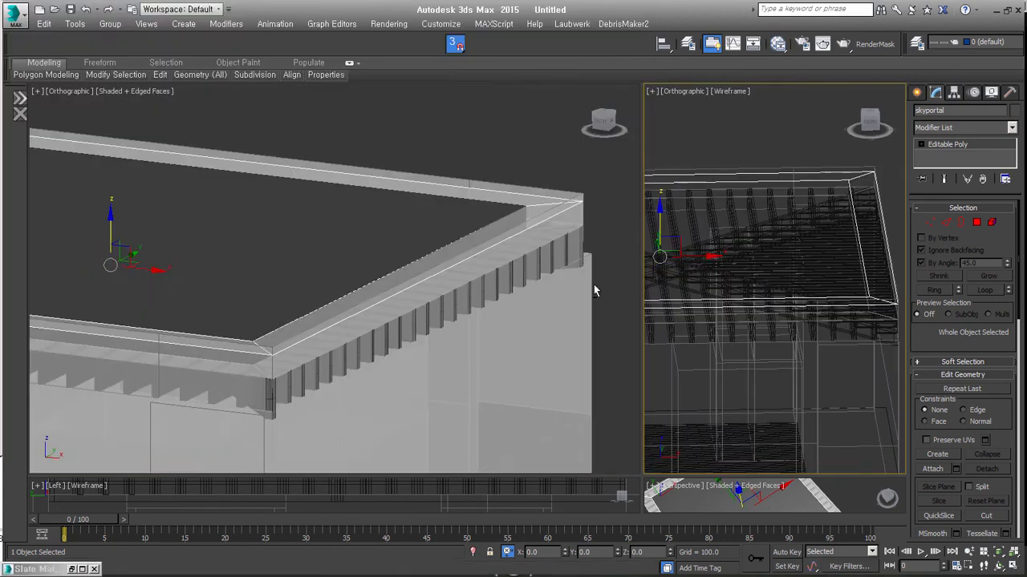
scroll(414, 243, down, 5)
alt+middle_drag(408, 262, 405, 274)
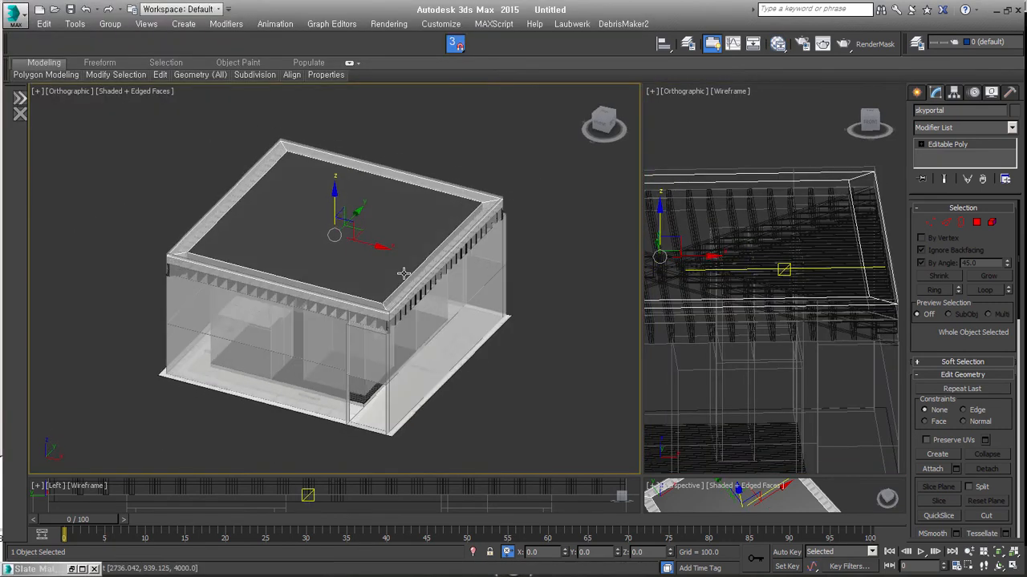
click(453, 418)
alt+middle_drag(401, 371, 434, 342)
click(434, 320)
scroll(360, 328, up, 5)
alt+middle_drag(324, 339, 426, 334)
click(426, 334)
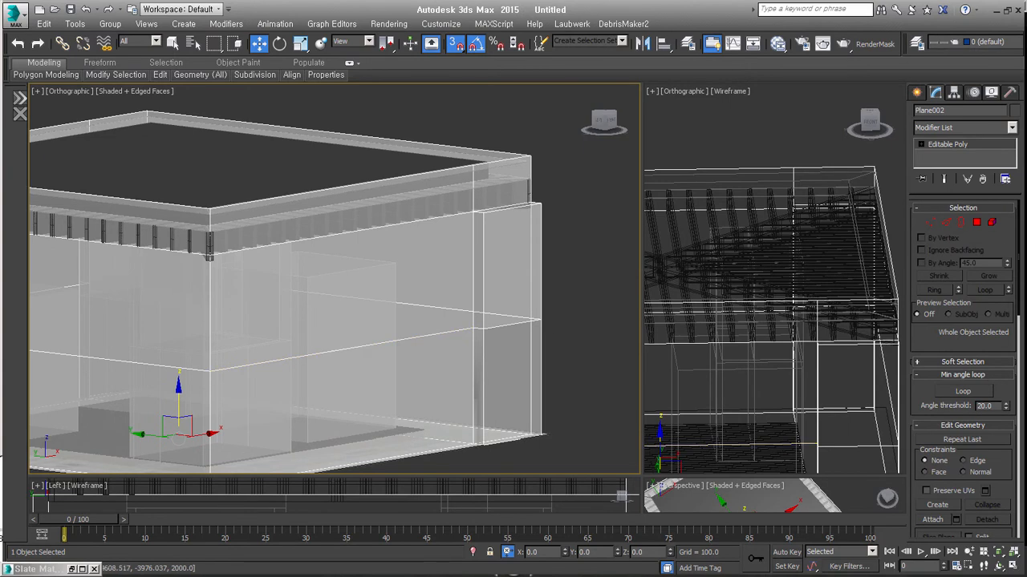
click(976, 223)
alt+middle_drag(337, 321, 268, 321)
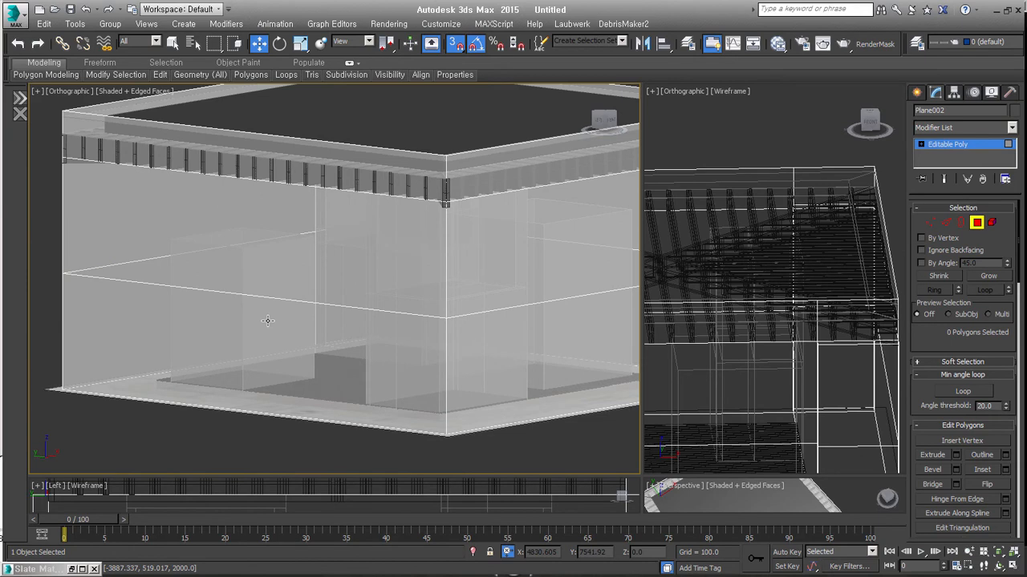
click(268, 321)
ctrl+click(274, 268)
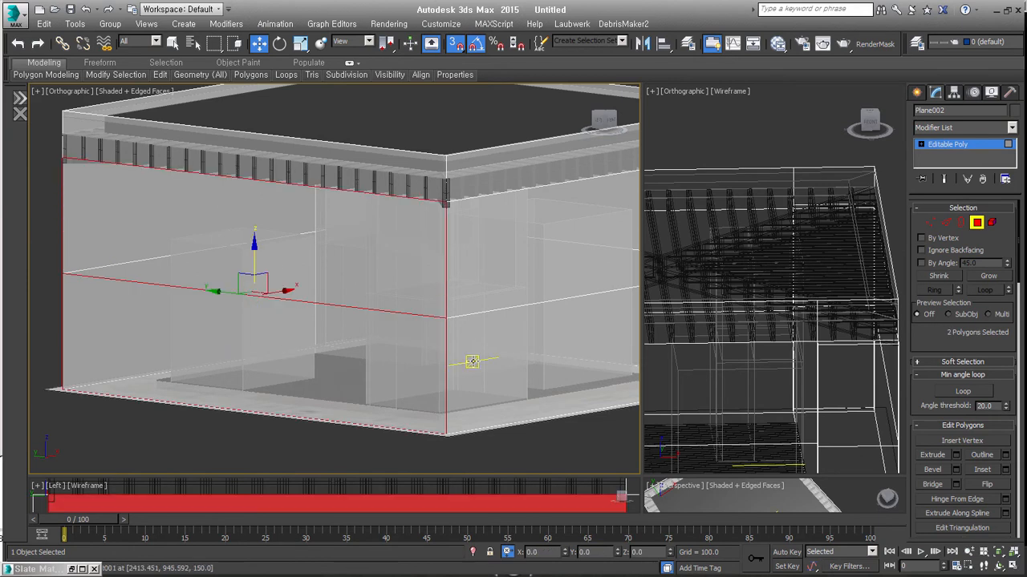
Detach the two selected wall polygons as a clone named in_wall.
key(alt+d)
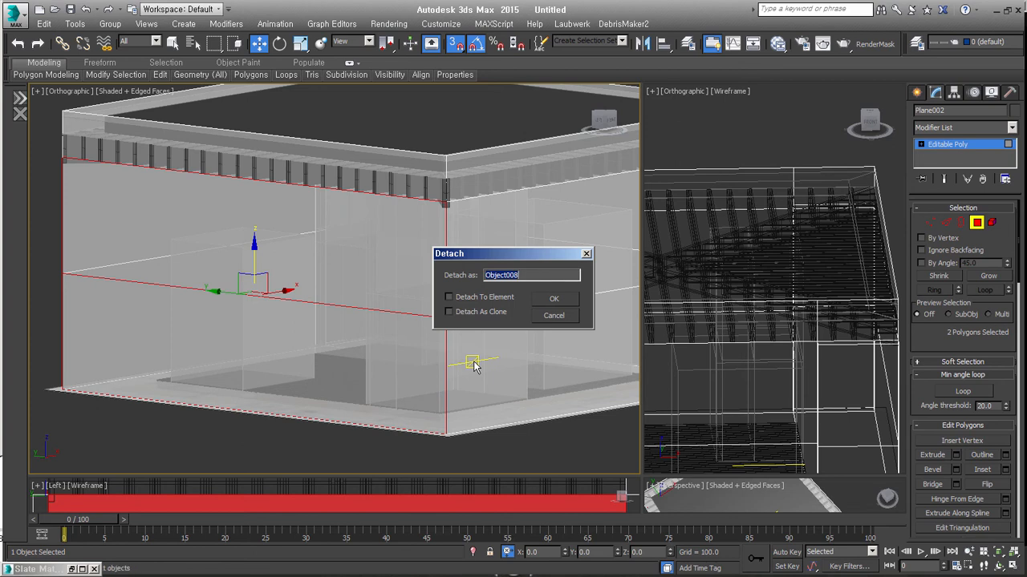
click(495, 312)
double_click(511, 278)
text(in_wall)
key(Return)
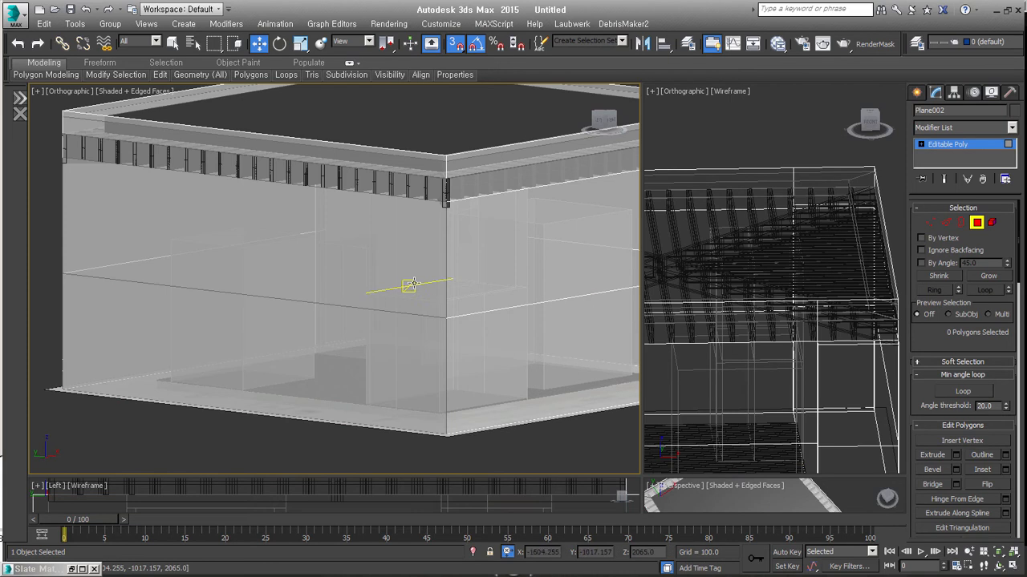
Finish editing the outer wall's polygons and select the in_wall object.
click(975, 223)
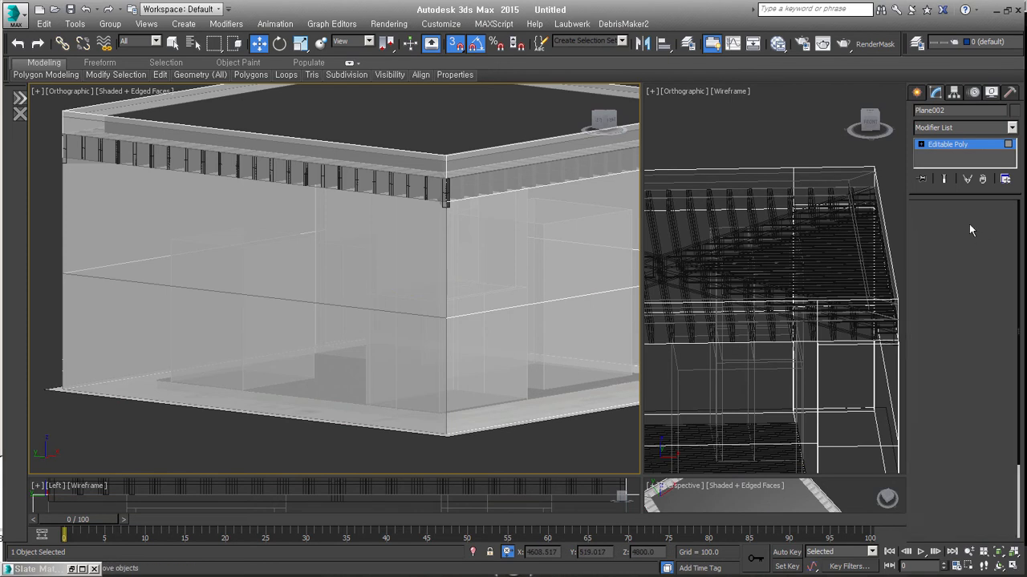
click(505, 449)
click(435, 319)
click(435, 319)
click(400, 314)
alt+middle_drag(400, 313, 201, 286)
scroll(181, 365, down, 2)
click(197, 296)
click(201, 292)
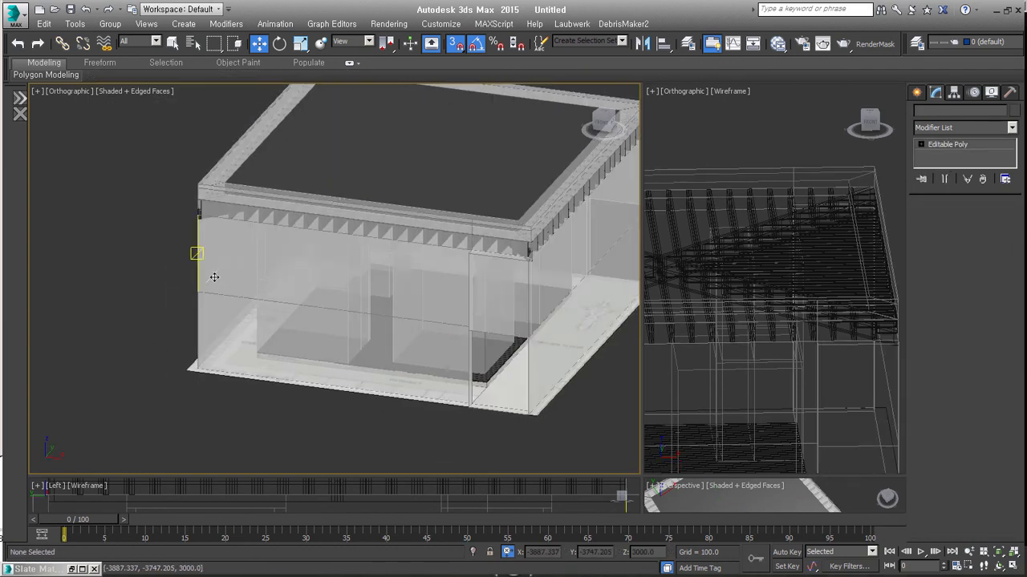
click(214, 276)
alt+middle_drag(211, 275, 278, 245)
click(286, 246)
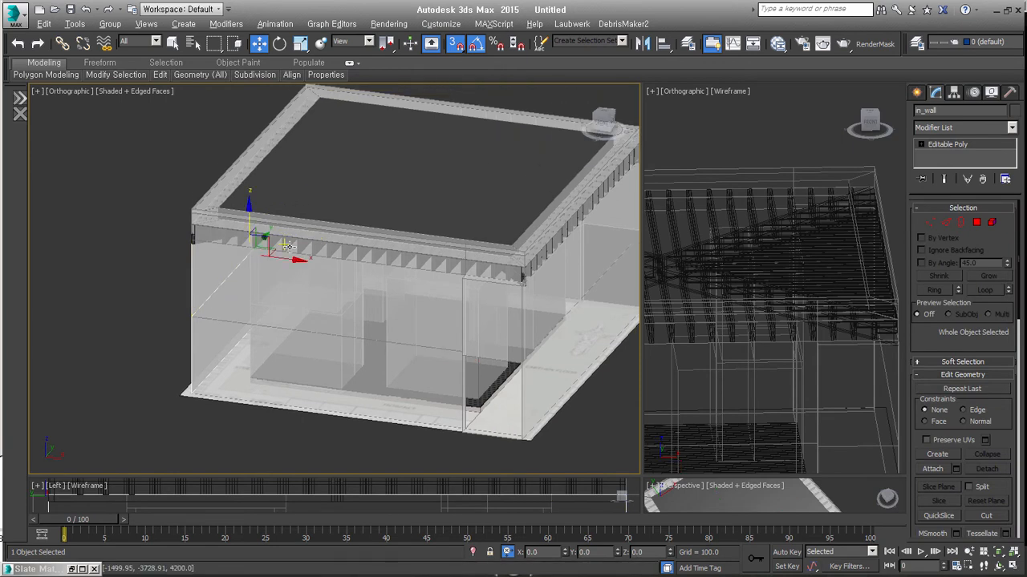
Turn off 3D snapping and isolate the in_wall object.
middle_drag(299, 291, 345, 307)
key(s)
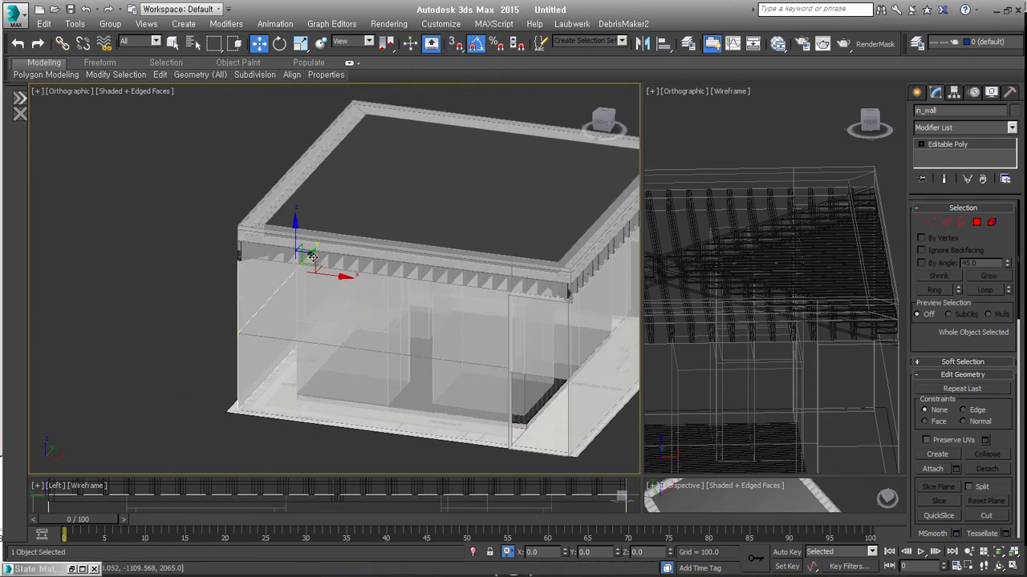
drag(329, 274, 275, 267)
right_click(275, 268)
key(alt+q)
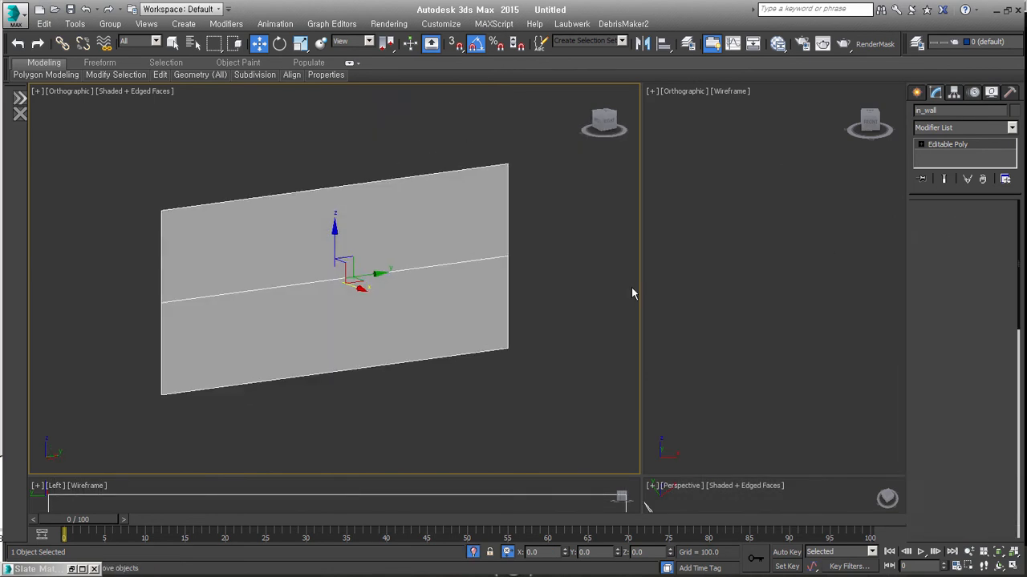
Connect the vertical side edges of both in_wall polygons with 4 segments to divide the wall into horizontal strips.
key(2)
key(f)
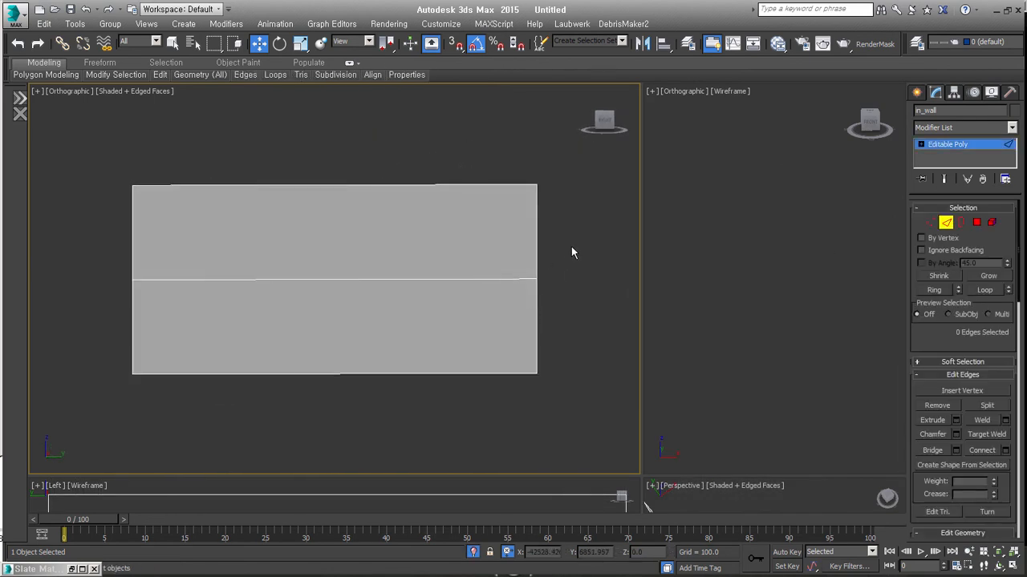
drag(169, 224, 111, 225)
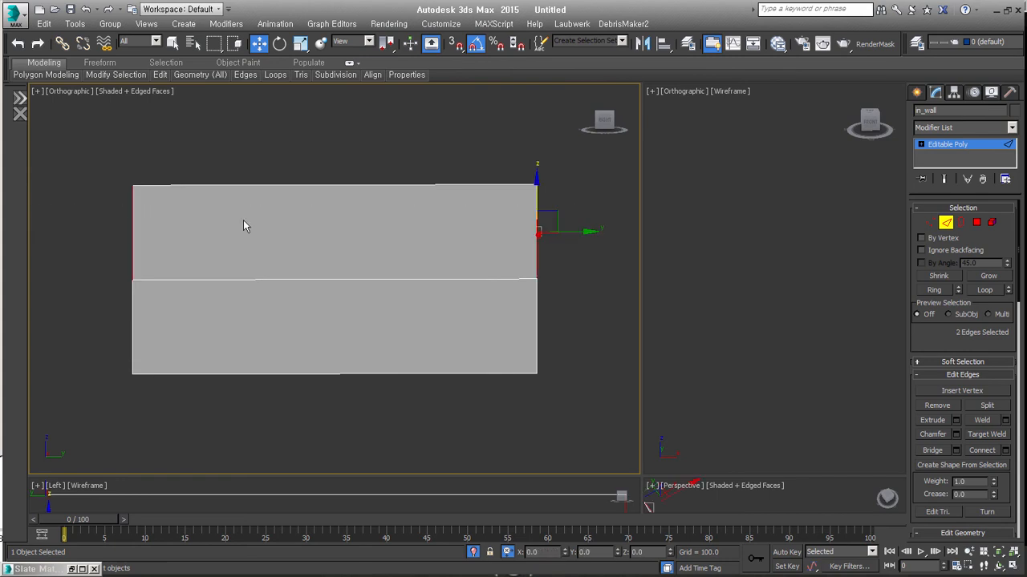
right_click(307, 212)
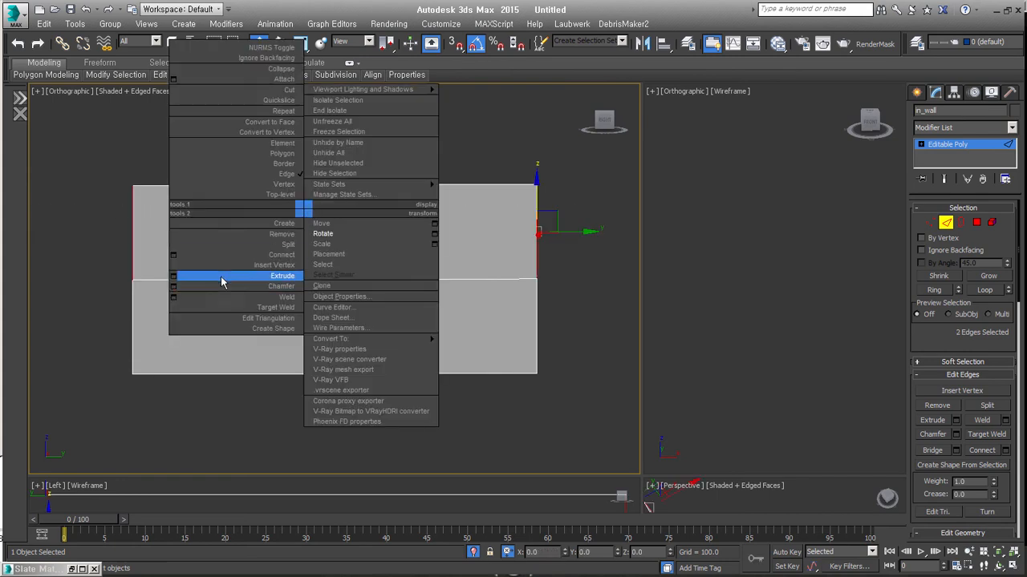
click(174, 255)
ctrl+drag(574, 339, 84, 326)
drag(343, 287, 296, 275)
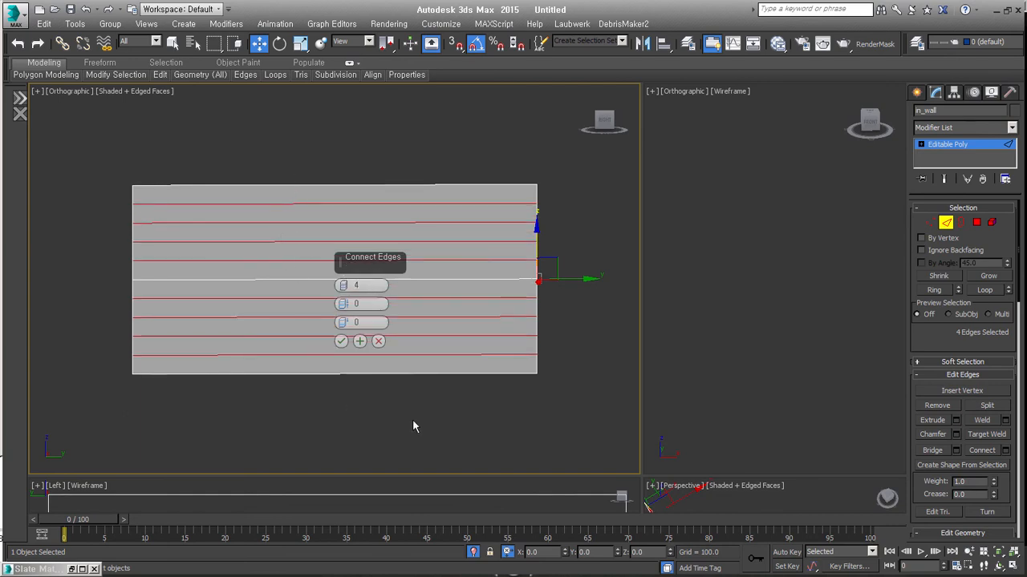
click(341, 341)
Split in_wall along all its horizontal edges and convert the selection to all of the strip polygons.
click(422, 410)
drag(491, 426, 327, 160)
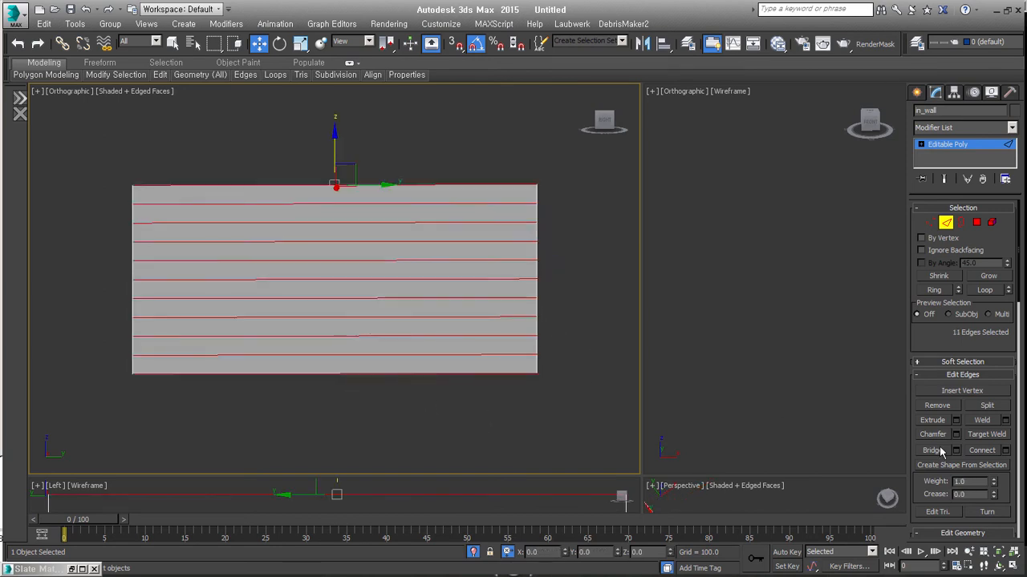
ctrl+click(976, 222)
Scale the strip polygons slightly taller along Z, each about its own pivot point, so neighbouring strips overlap.
alt+middle_drag(409, 337, 513, 310)
alt+middle_drag(348, 295, 325, 307)
alt+middle_drag(329, 267, 356, 263)
right_click(356, 262)
click(369, 294)
alt+middle_drag(396, 326, 373, 330)
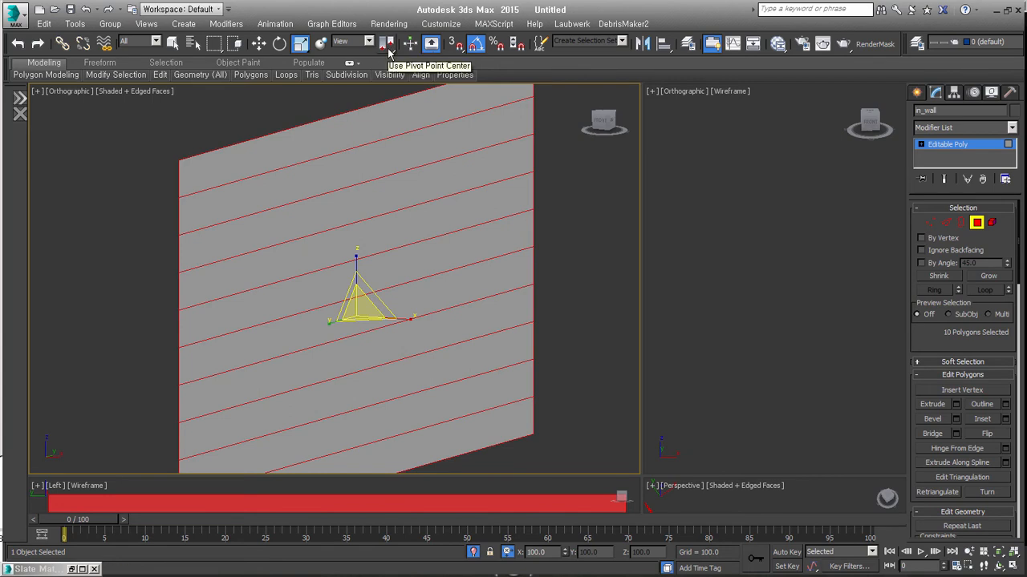
click(356, 251)
click(357, 192)
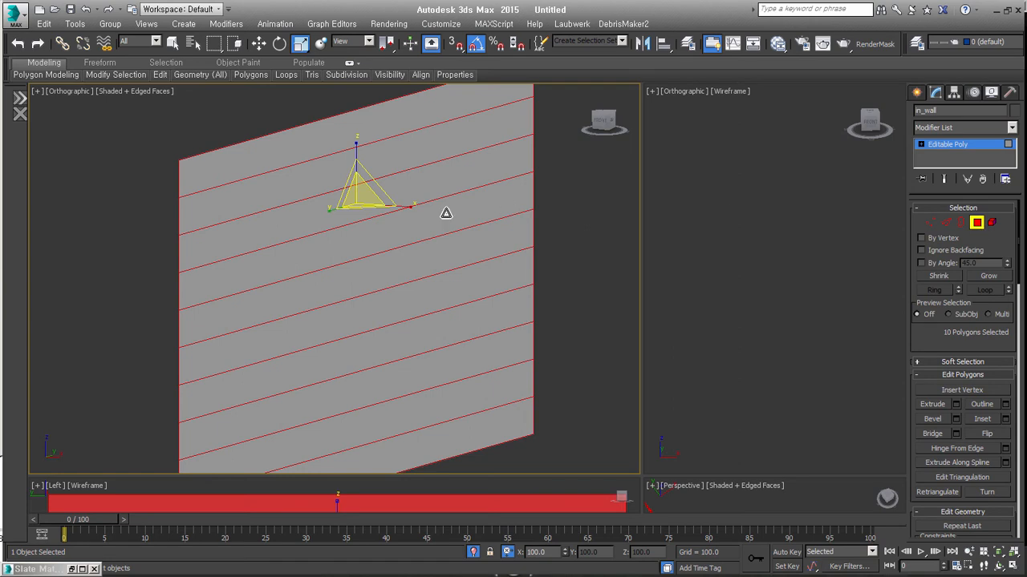
drag(355, 187, 362, 132)
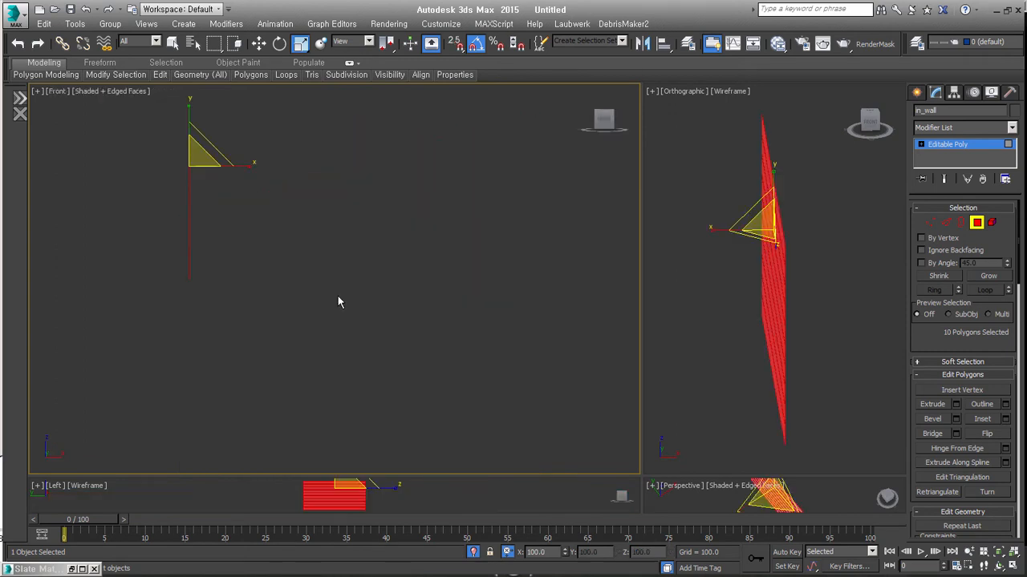
In the front view, rotate the strip polygons individually about 2.79 degrees around Z to tilt them like overlapping boards.
key(z)
scroll(339, 273, down, 2)
scroll(338, 217, up, 3)
right_click(333, 259)
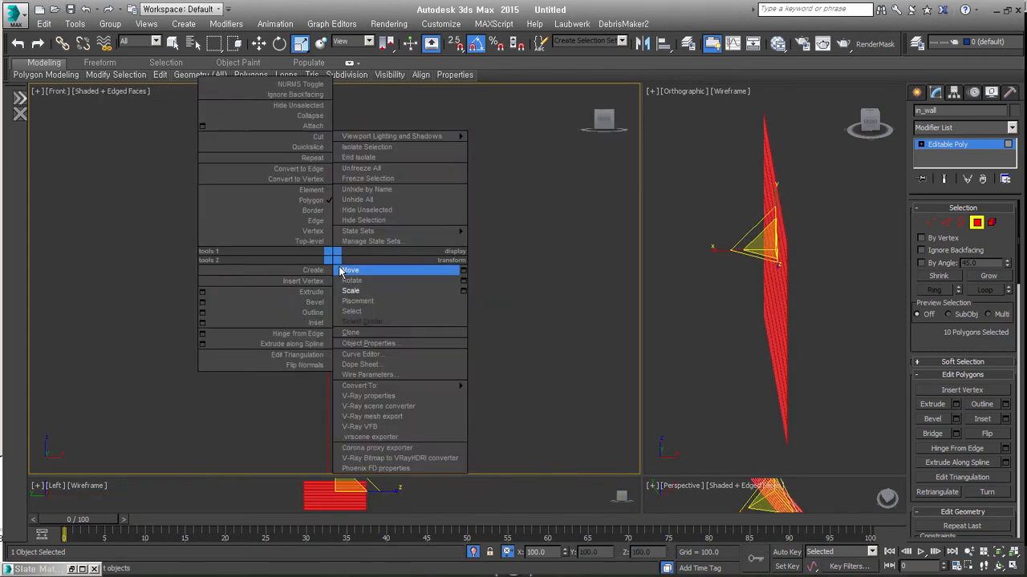
click(360, 281)
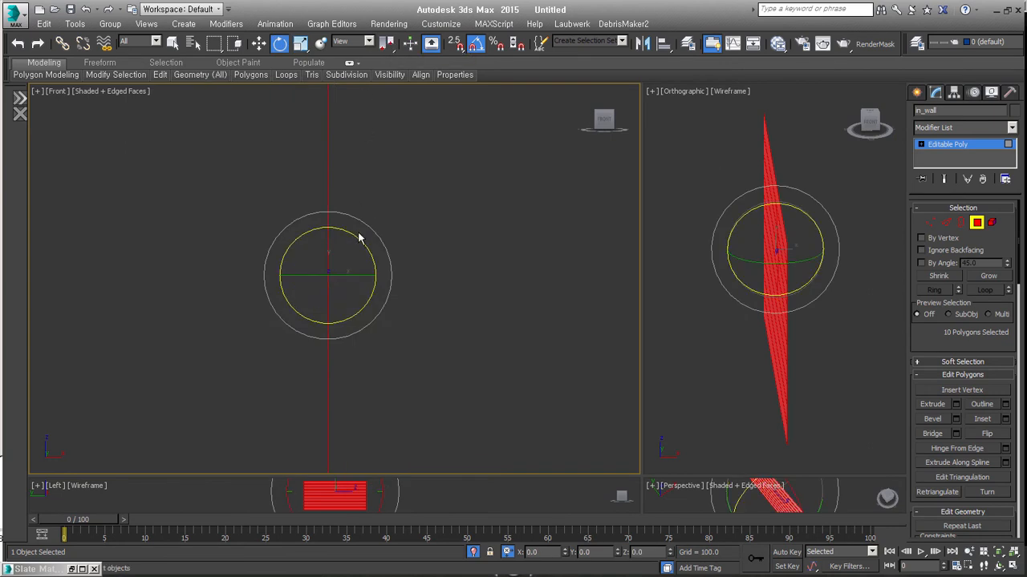
drag(358, 236, 354, 236)
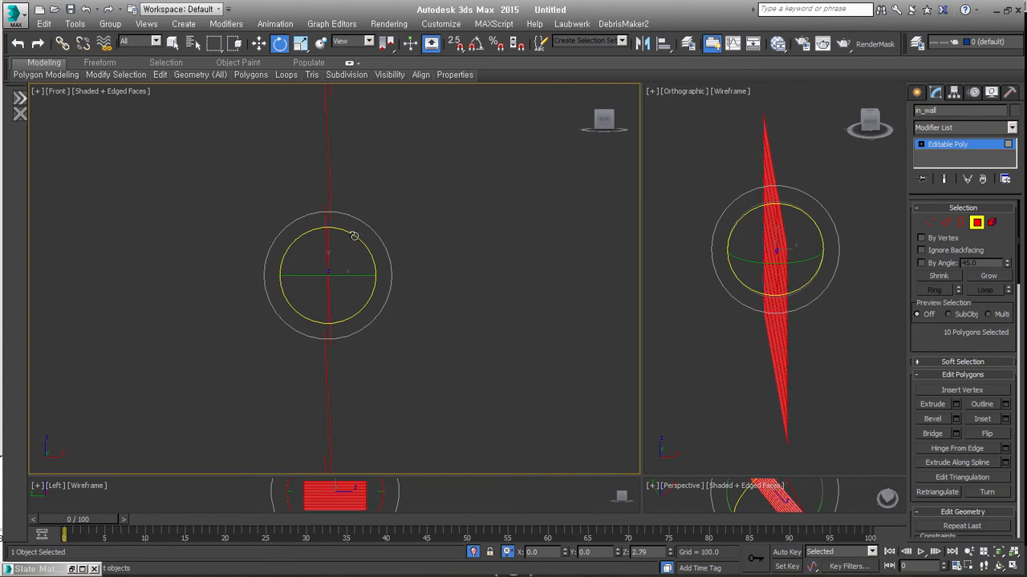
Return in_wall to object level with the Move tool active and add a Shell modifier with an outer amount of 15.9.
right_click(351, 239)
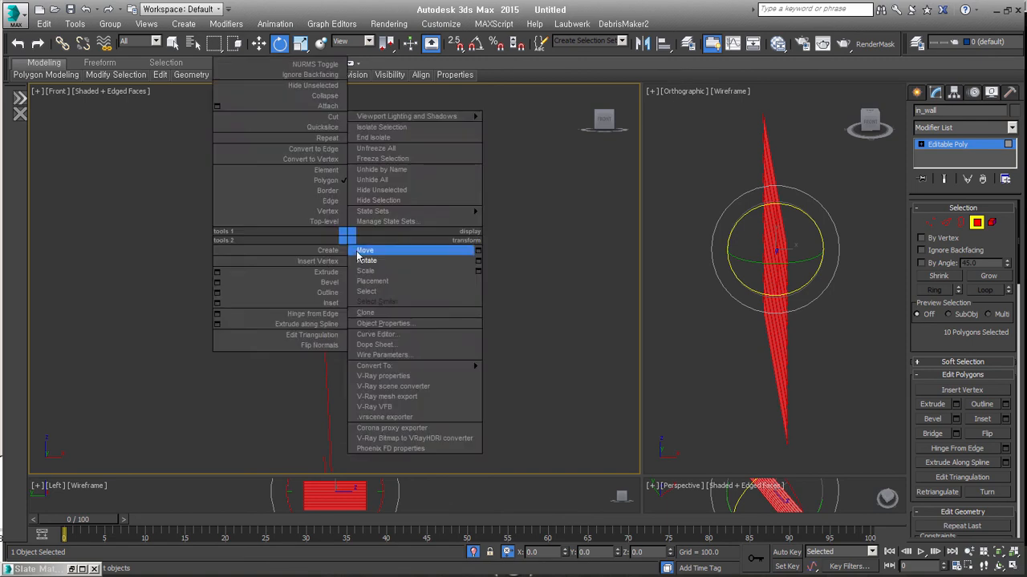
click(367, 258)
click(979, 211)
key(shift+s)
drag(1005, 242, 888, 258)
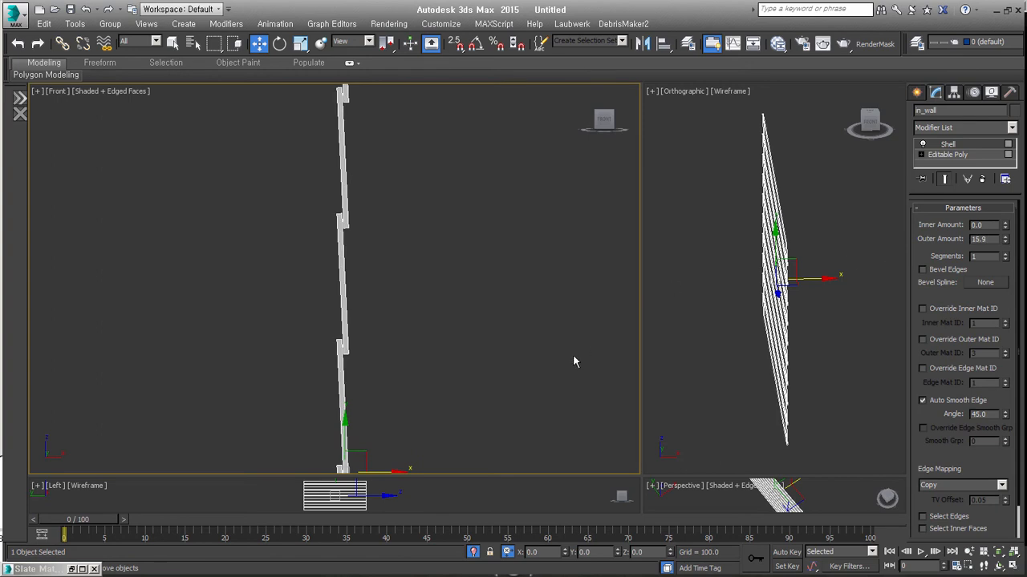
End the isolation and move in_wall slightly along X against the outer side wall.
key(z)
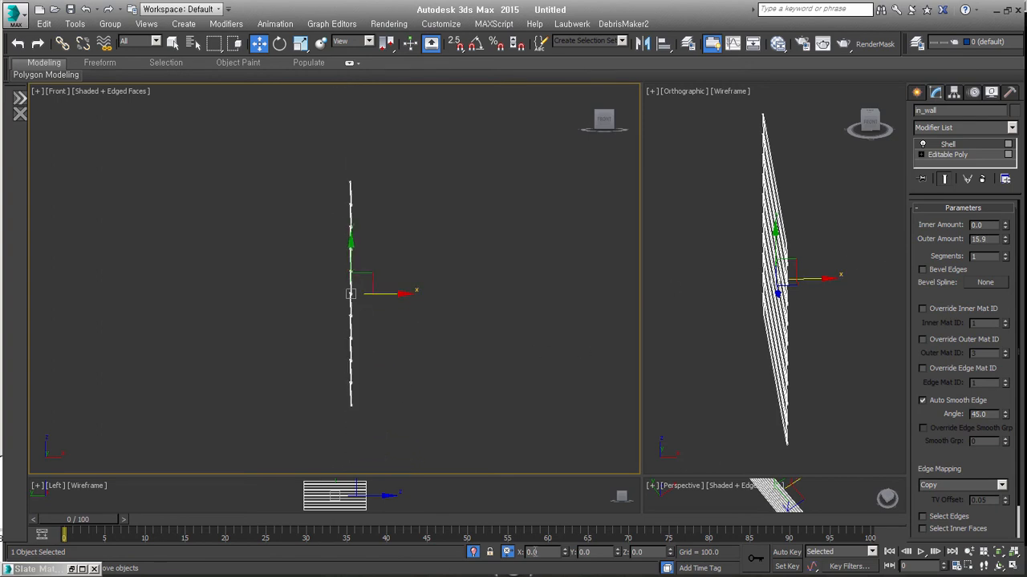
click(474, 553)
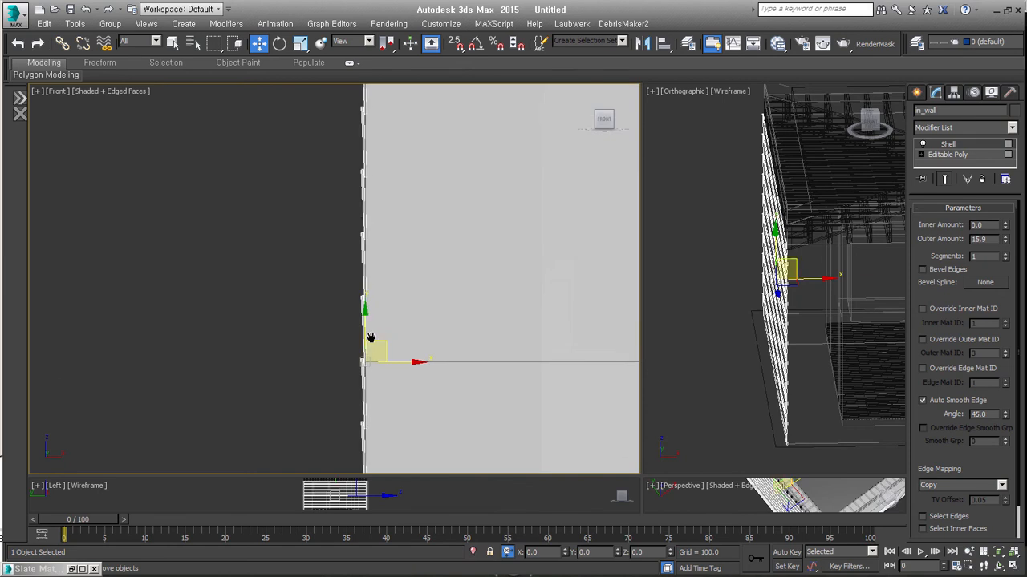
drag(382, 379, 391, 379)
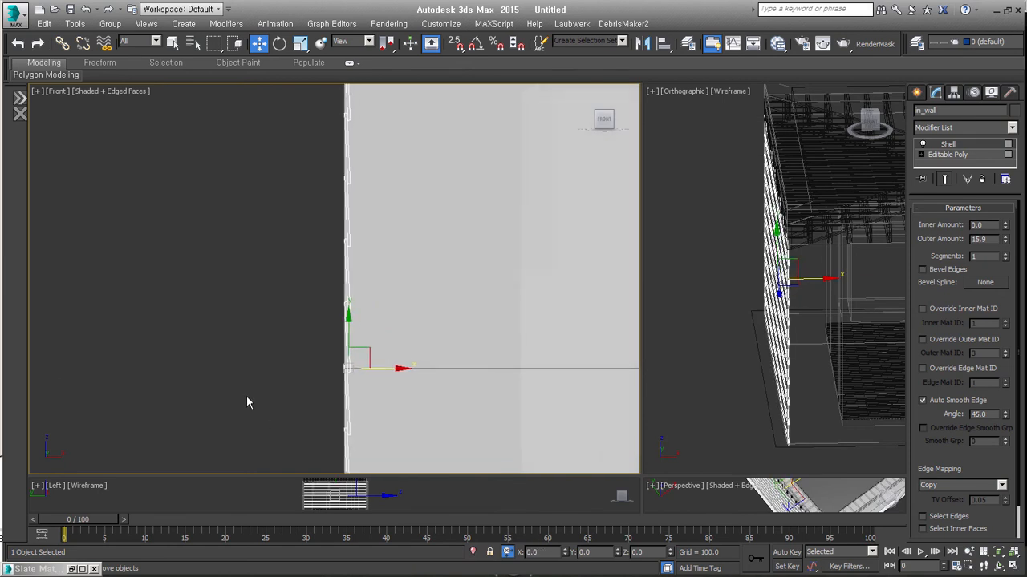
Inspect the corner of the in_wall panel from above in wireframe display.
key(t)
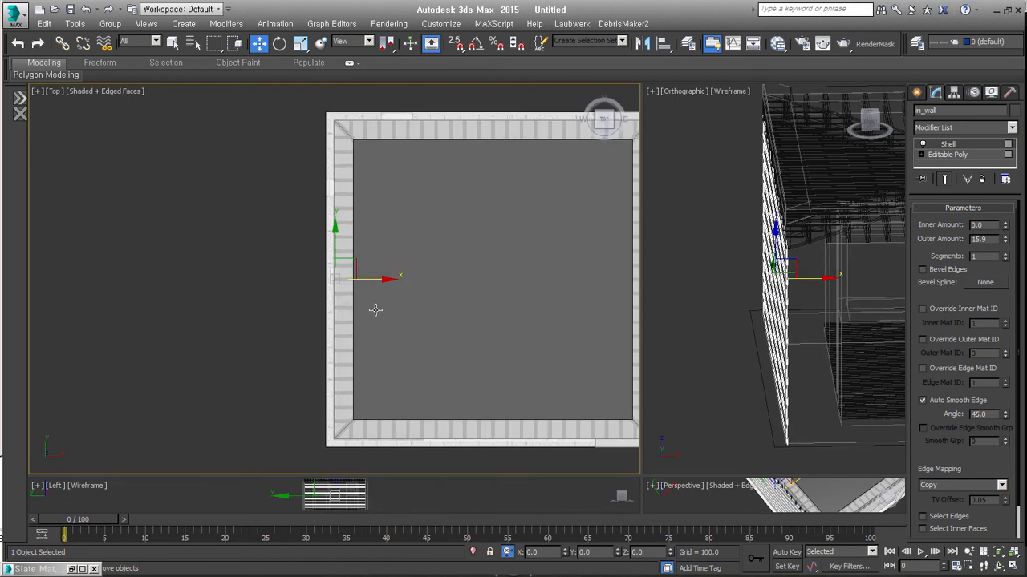
middle_drag(350, 251, 345, 307)
middle_drag(362, 348, 313, 301)
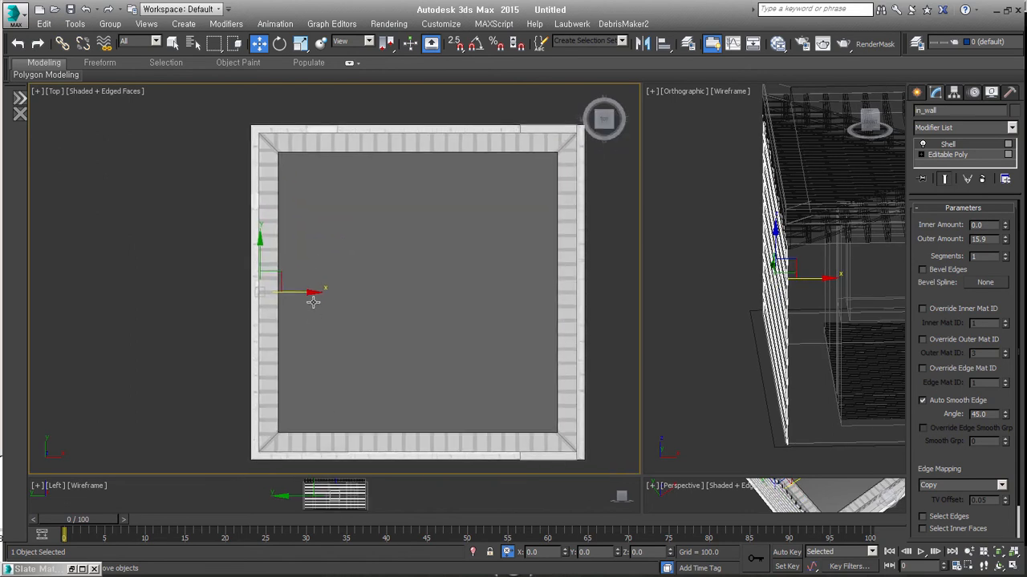
key(F3)
scroll(264, 239, up, 2)
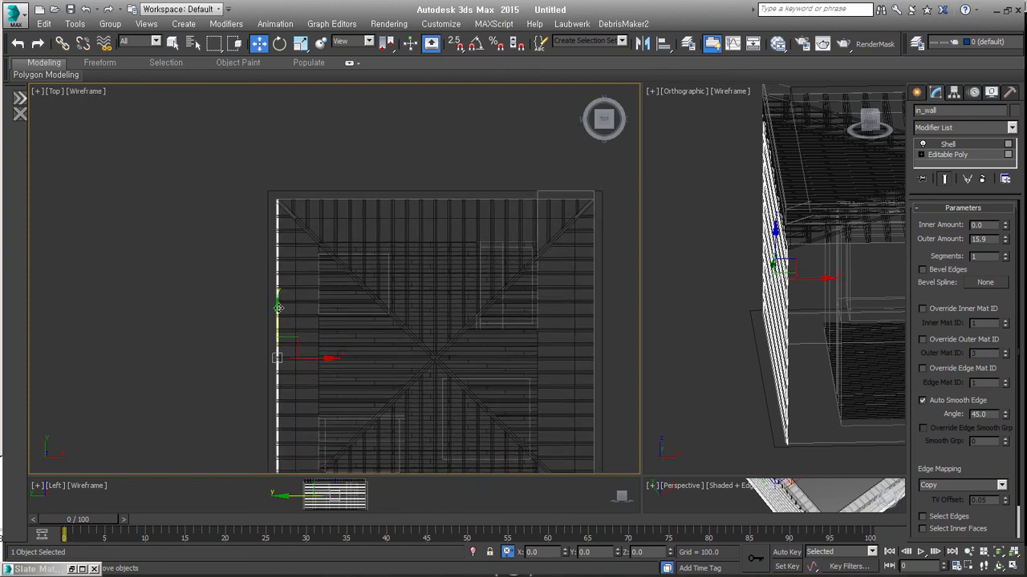
scroll(266, 198, up, 2)
middle_drag(339, 310, 320, 353)
scroll(253, 207, up, 3)
scroll(253, 207, up, 2)
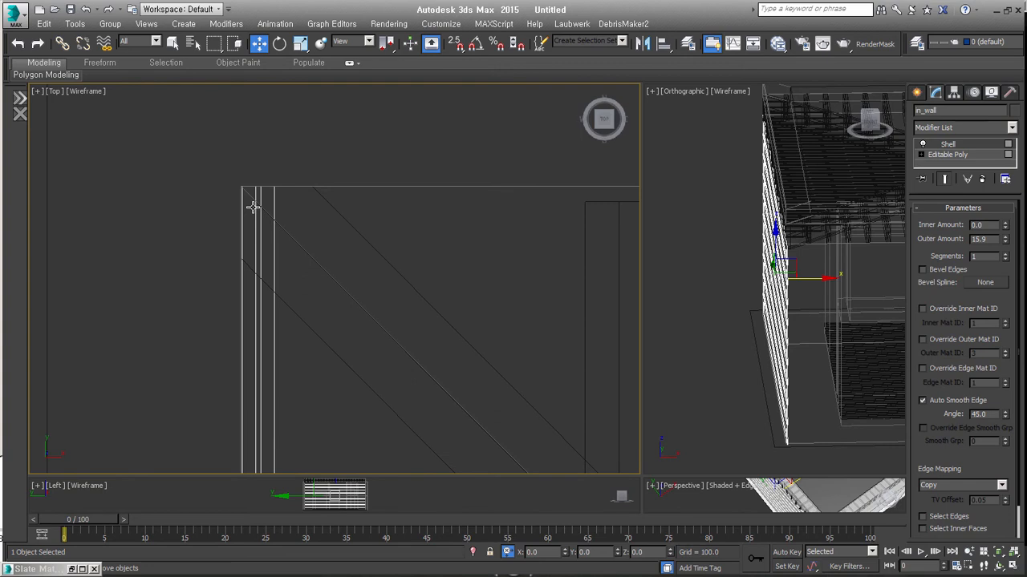
click(973, 126)
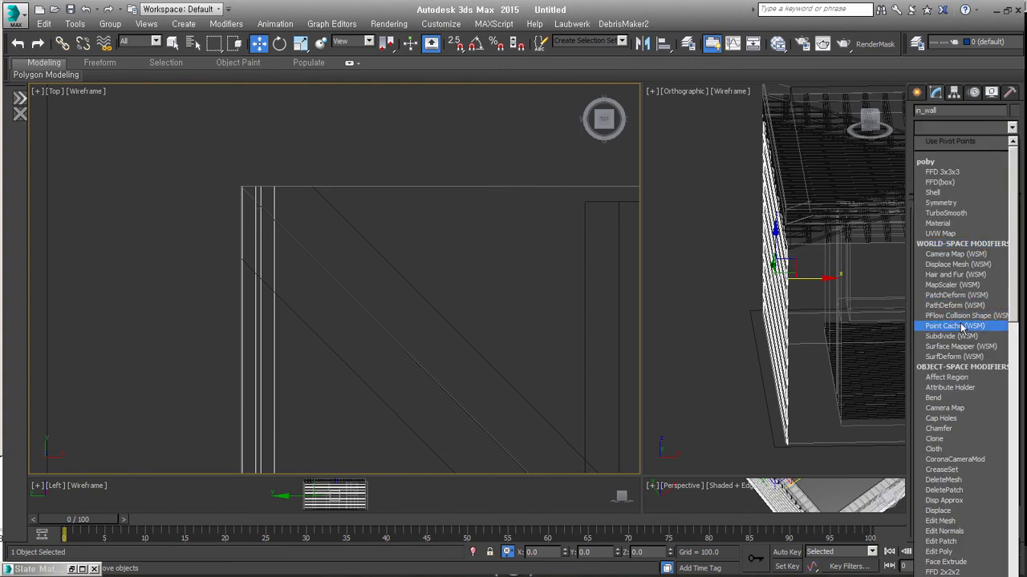
scroll(378, 203, down, 10)
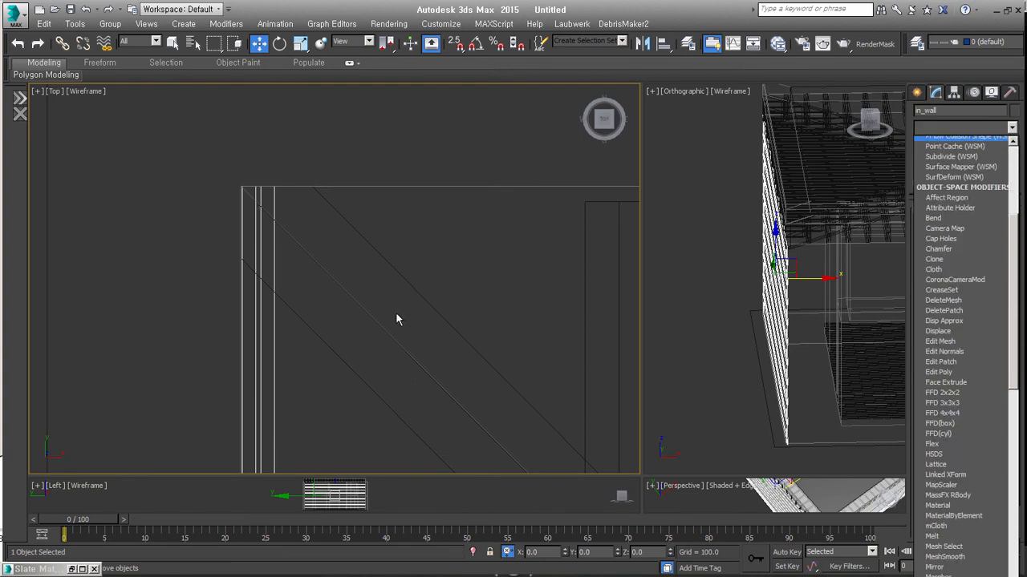
scroll(373, 321, down, 3)
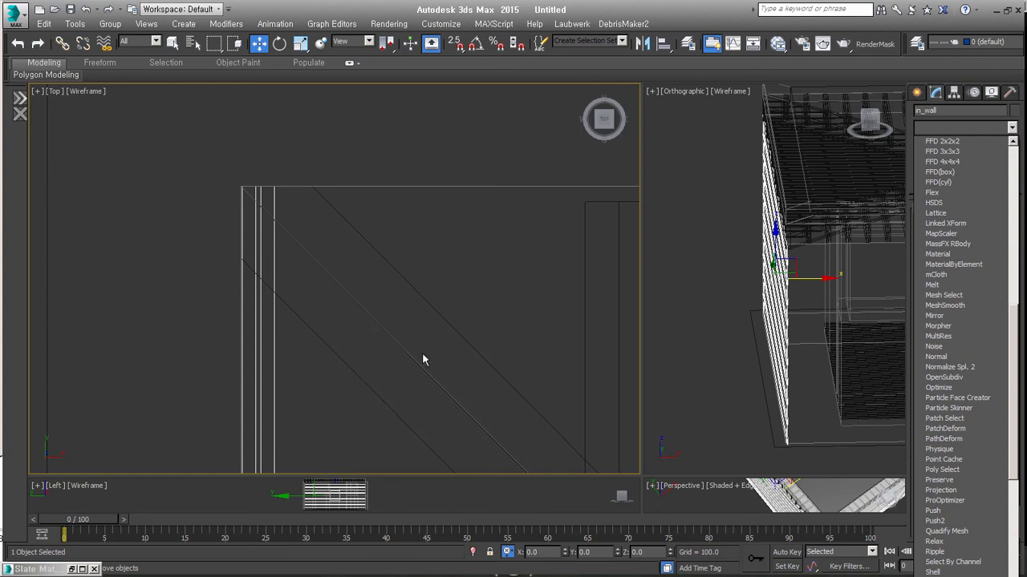
click(922, 98)
Connect the long horizontal edges of in_wall's Editable Poly with 10 segments at edge level.
scroll(312, 281, down, 6)
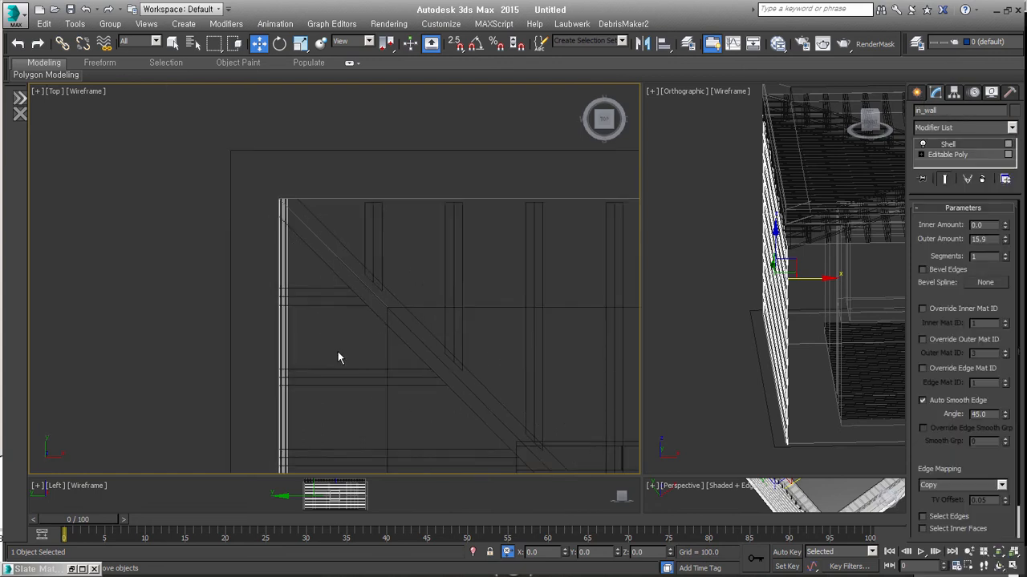
alt+middle_drag(415, 355, 425, 387)
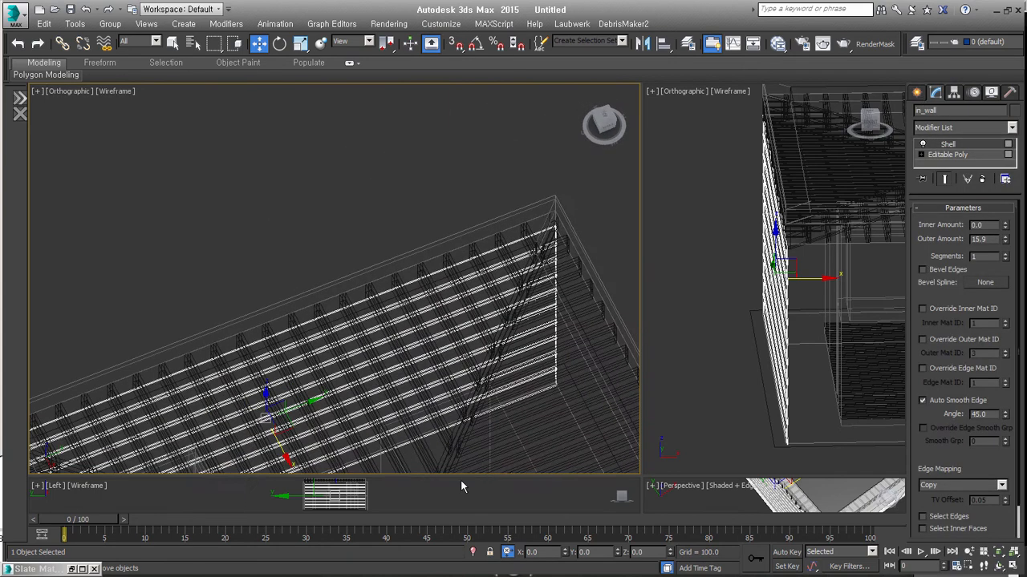
alt+middle_drag(298, 452, 367, 269)
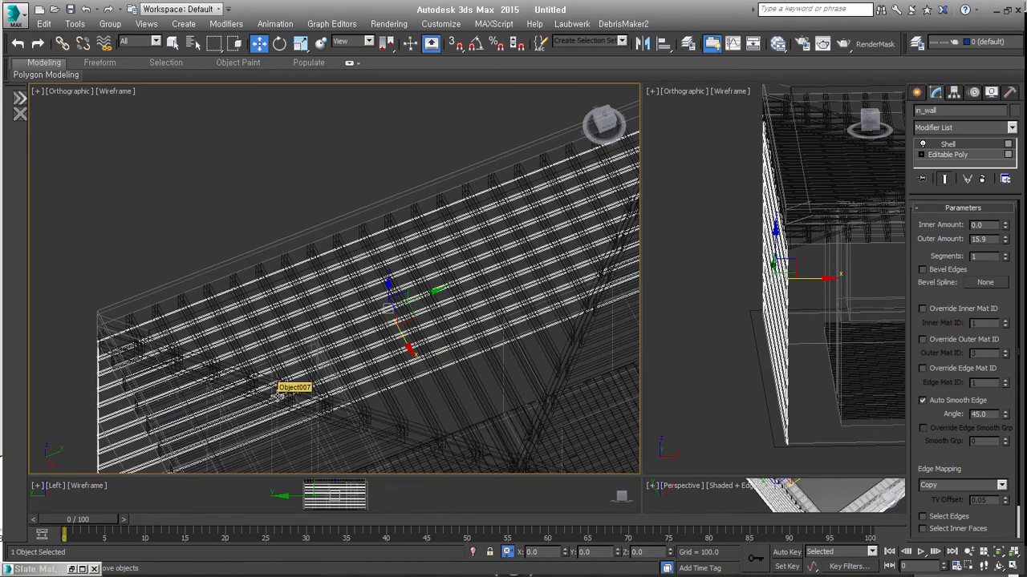
click(964, 157)
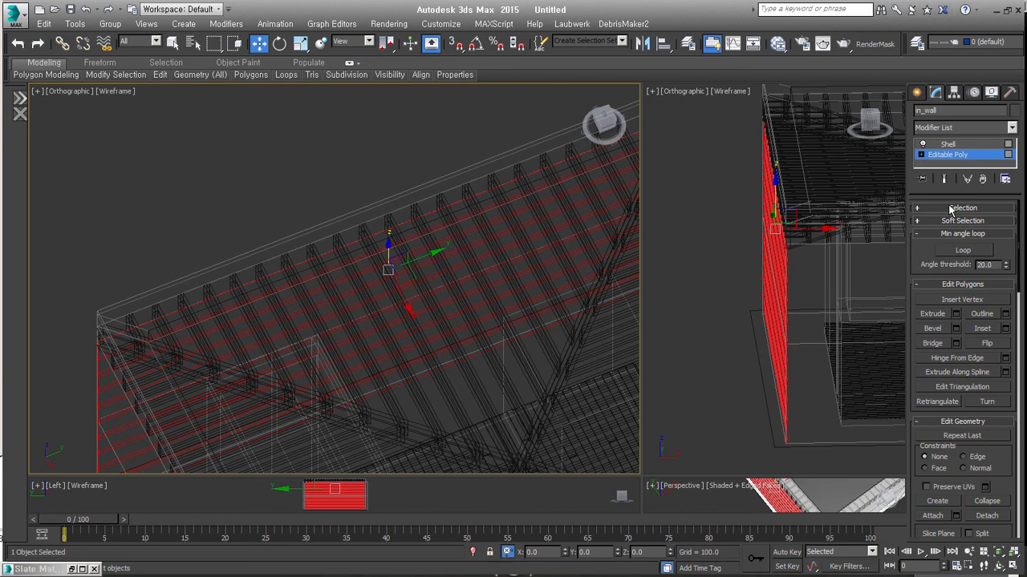
click(922, 155)
drag(954, 192, 962, 207)
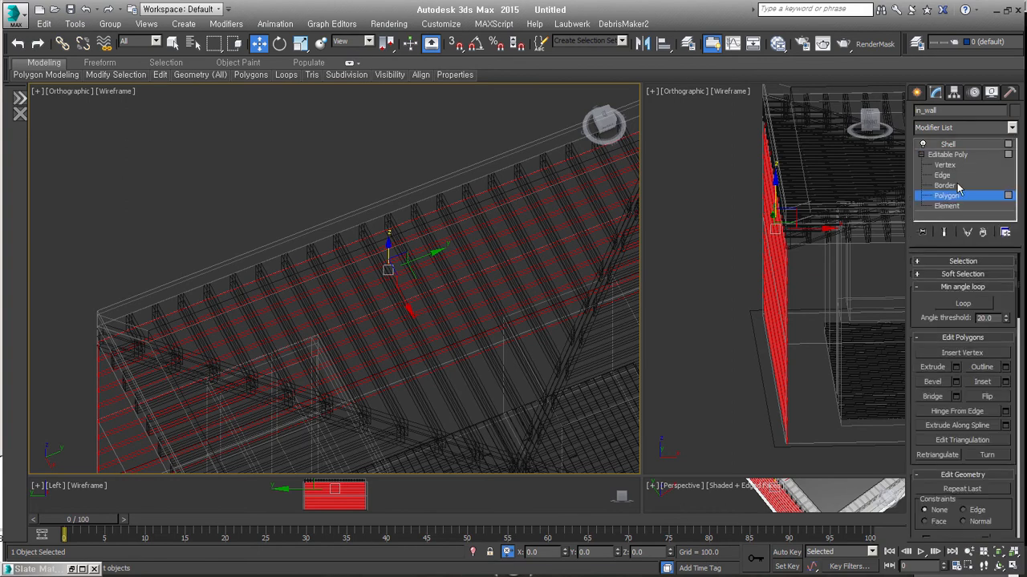
click(942, 175)
alt+middle_drag(551, 355, 525, 327)
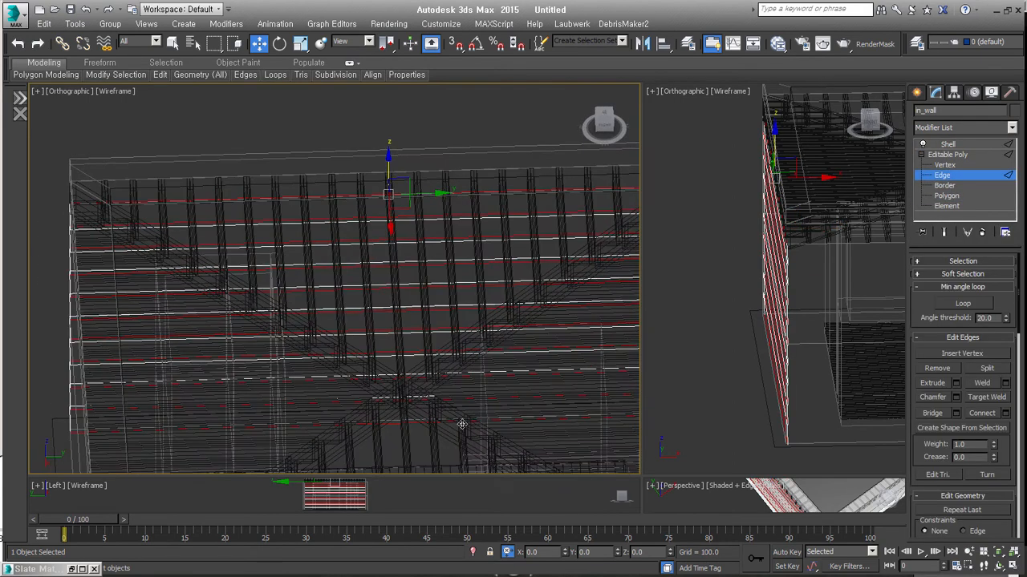
alt+middle_drag(383, 119, 536, 313)
right_click(441, 269)
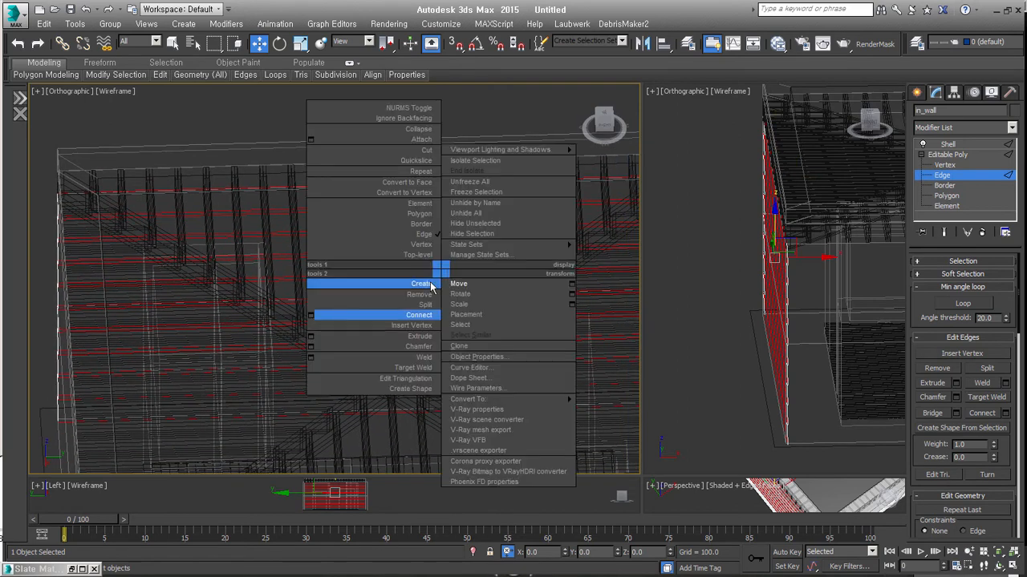
click(311, 315)
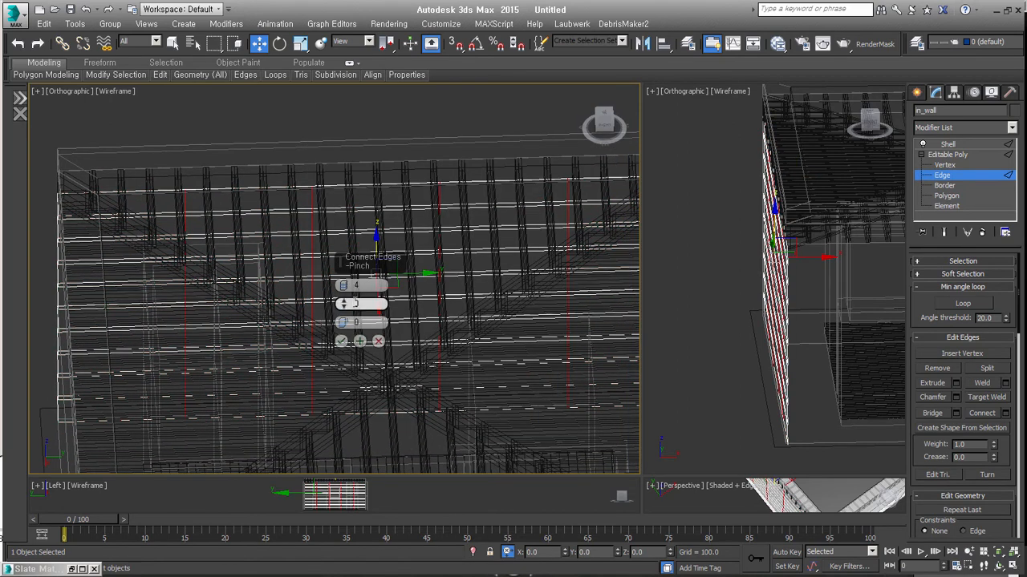
drag(343, 287, 343, 265)
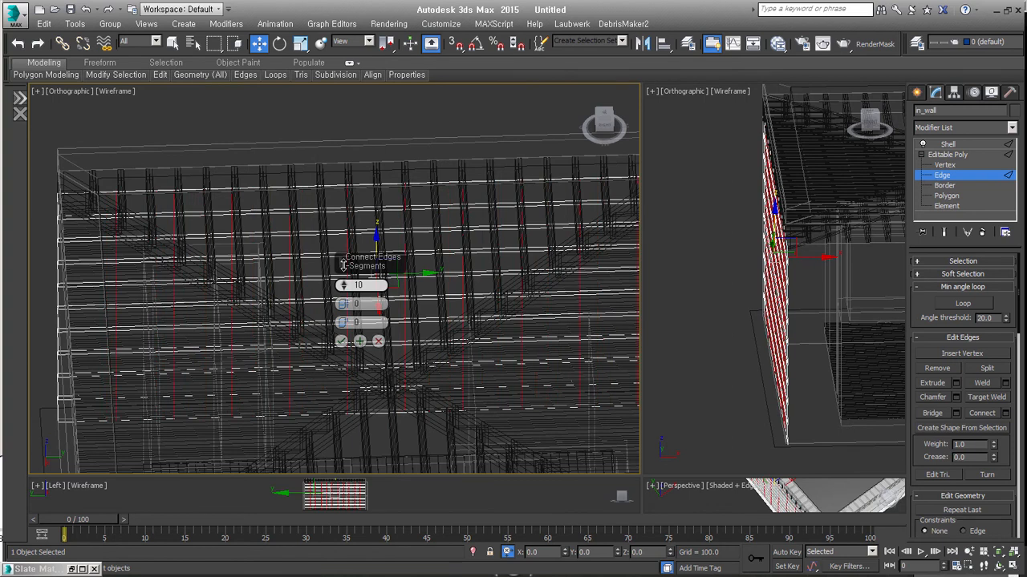
click(341, 340)
Select every second vertical edge along the wall's uppermost board row with a dot ring at gap 1.
alt+middle_drag(340, 341, 325, 337)
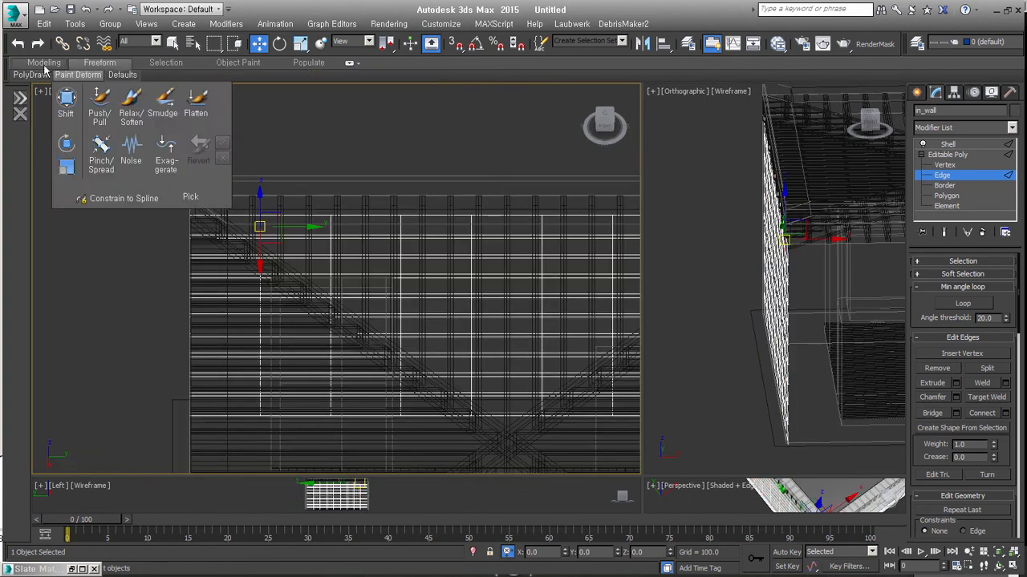
click(44, 64)
mouse_move(116, 74)
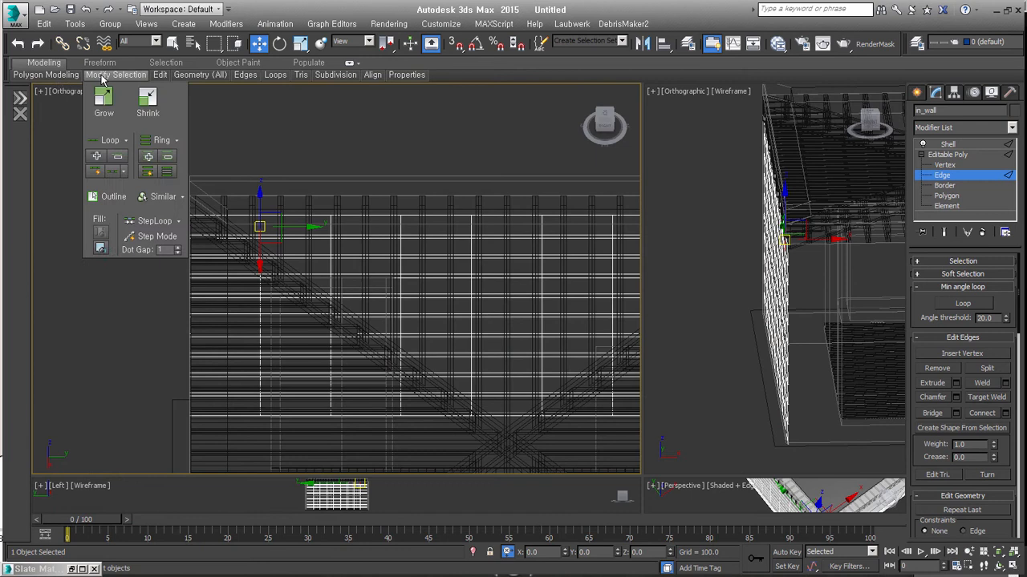
click(168, 171)
middle_drag(352, 279, 405, 291)
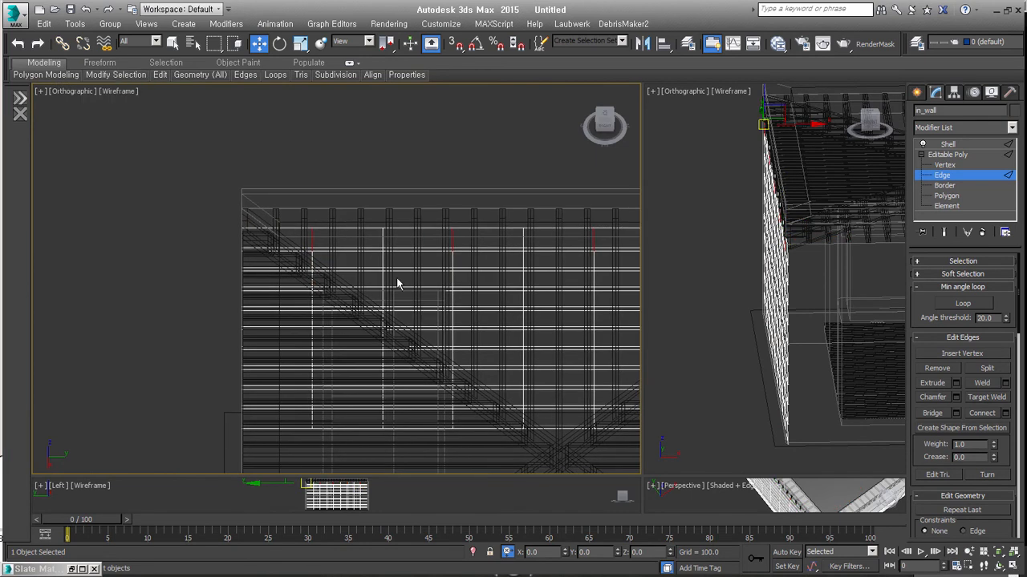
Add alternating vertical edges from the first two columns in the rows below and extend the staggered selection across the wall with a dot ring.
click(383, 262)
click(310, 282)
click(384, 303)
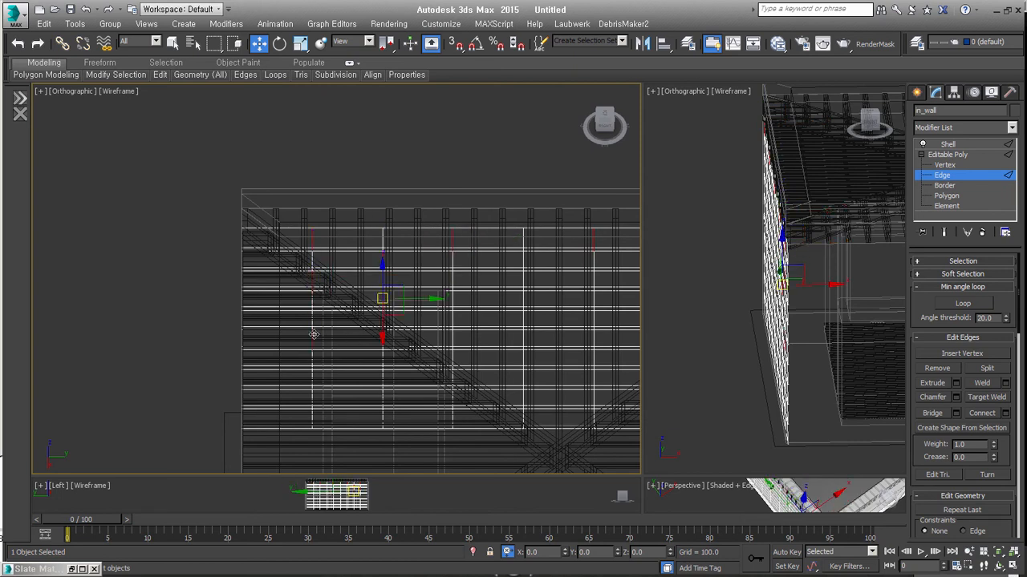
click(314, 335)
click(310, 323)
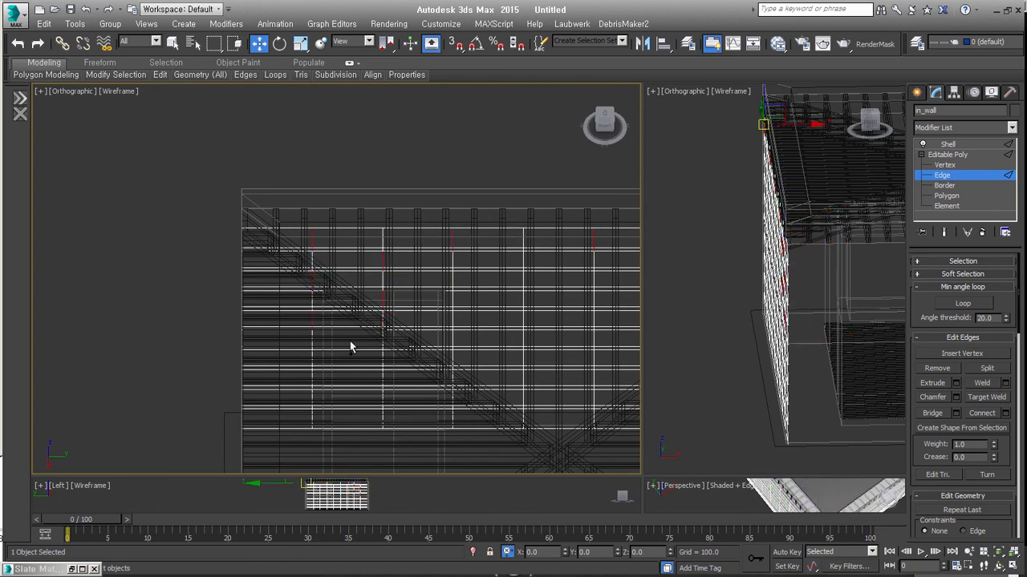
click(382, 342)
click(313, 359)
click(380, 377)
click(314, 395)
click(382, 417)
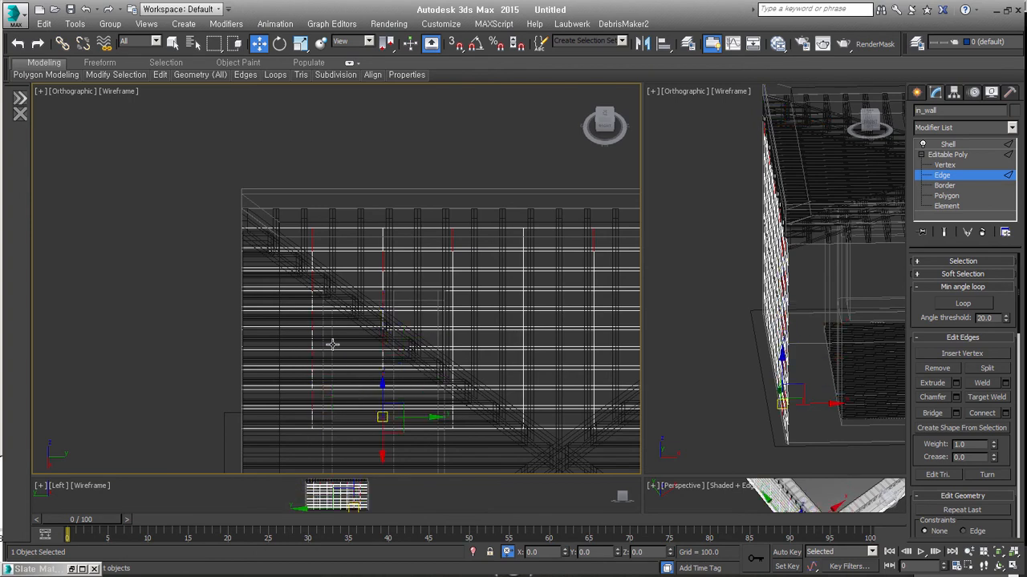
mouse_move(105, 77)
click(167, 171)
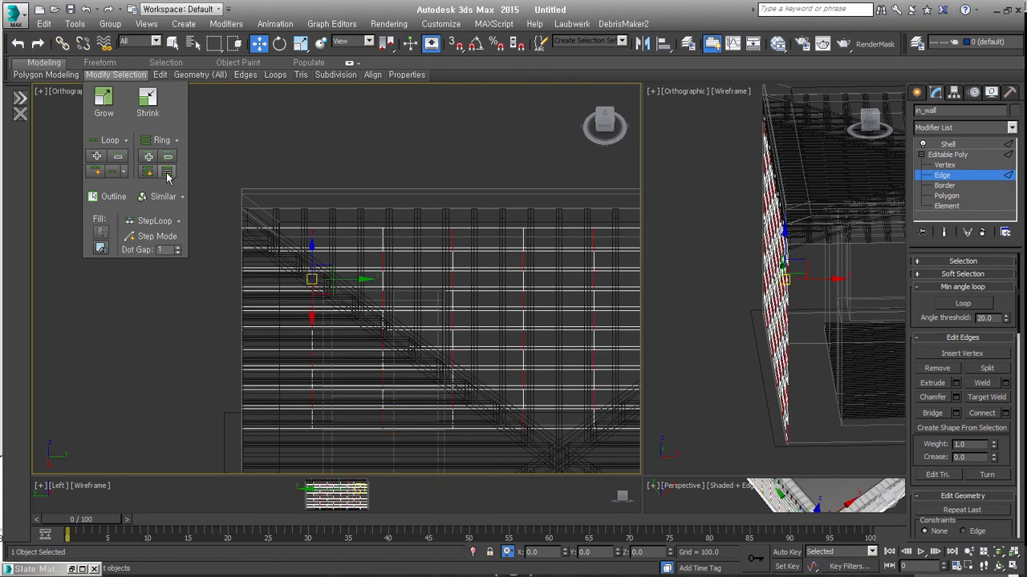
click(931, 370)
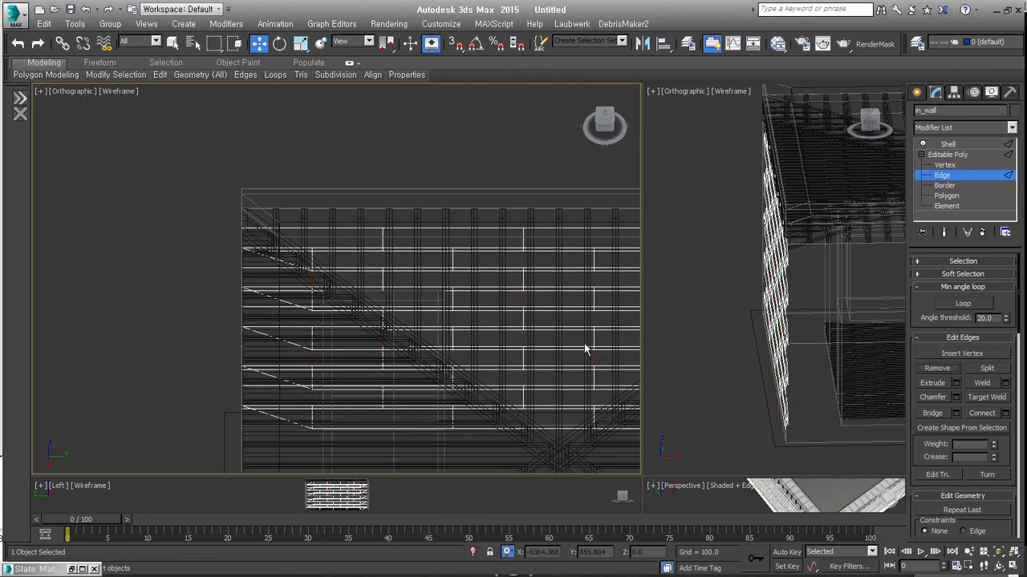
middle_drag(537, 334, 490, 330)
key(ctrl+z)
Exclude the edges at both ends of the wall from the selection and remove the remaining staggered vertical edges.
drag(151, 184, 215, 469)
middle_drag(559, 326, 413, 308)
alt+drag(438, 176, 499, 350)
middle_drag(250, 372, 335, 164)
click(937, 368)
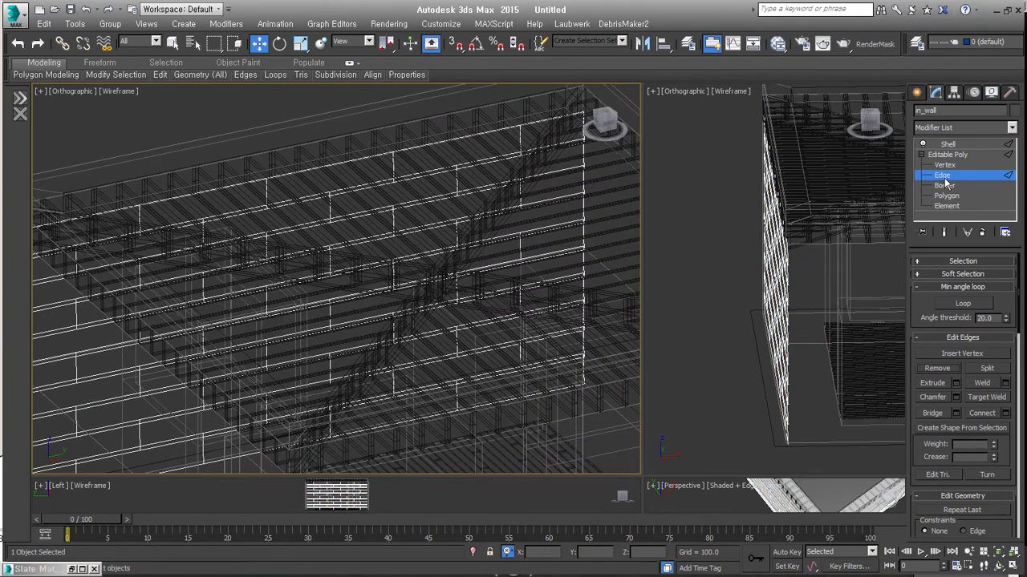
Split all edges of the in_wall mesh and return to the Shell modifier in its stack.
key(ctrl+a)
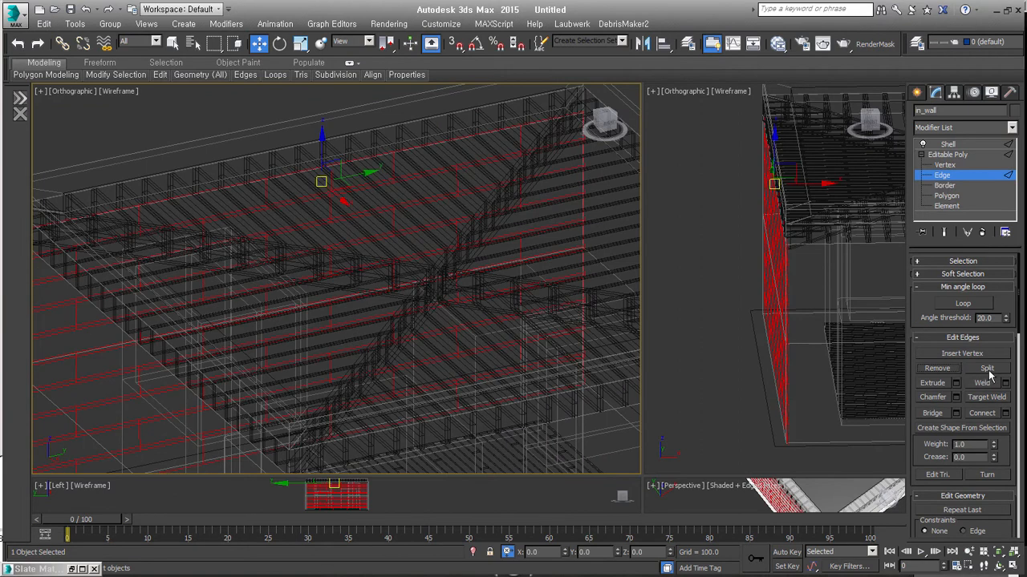
click(972, 166)
click(973, 154)
click(962, 146)
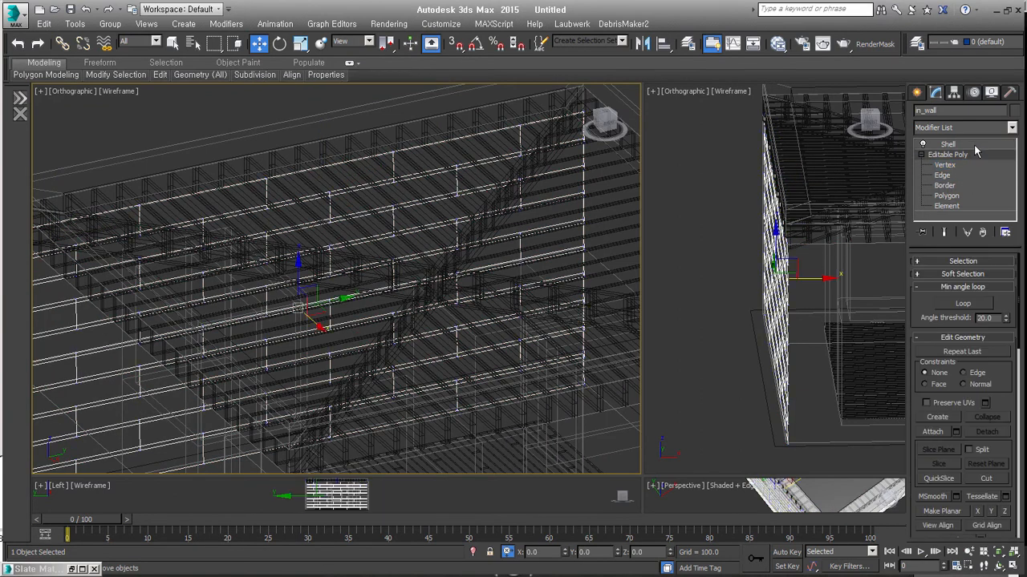
Check the thickness of the separate boards up close and collapse in_wall's modifier stack into a single Editable Poly.
alt+middle_drag(309, 294, 282, 265)
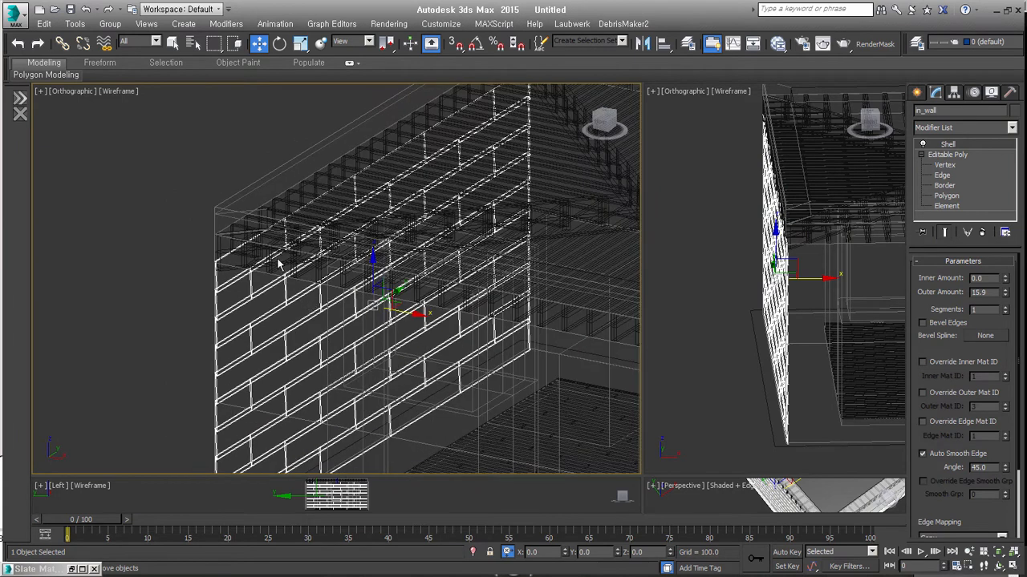
scroll(282, 265, up, 8)
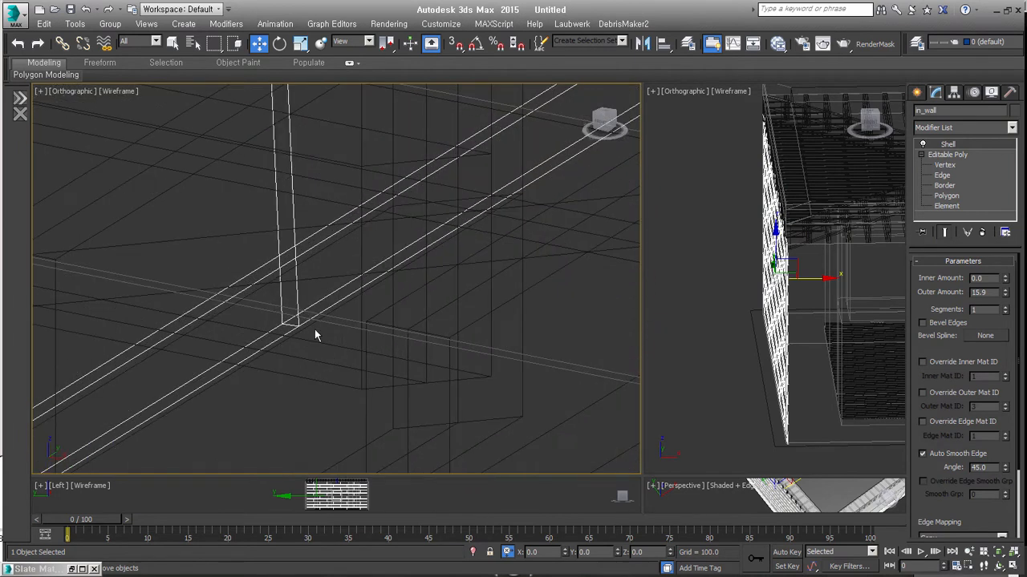
scroll(297, 328, down, 5)
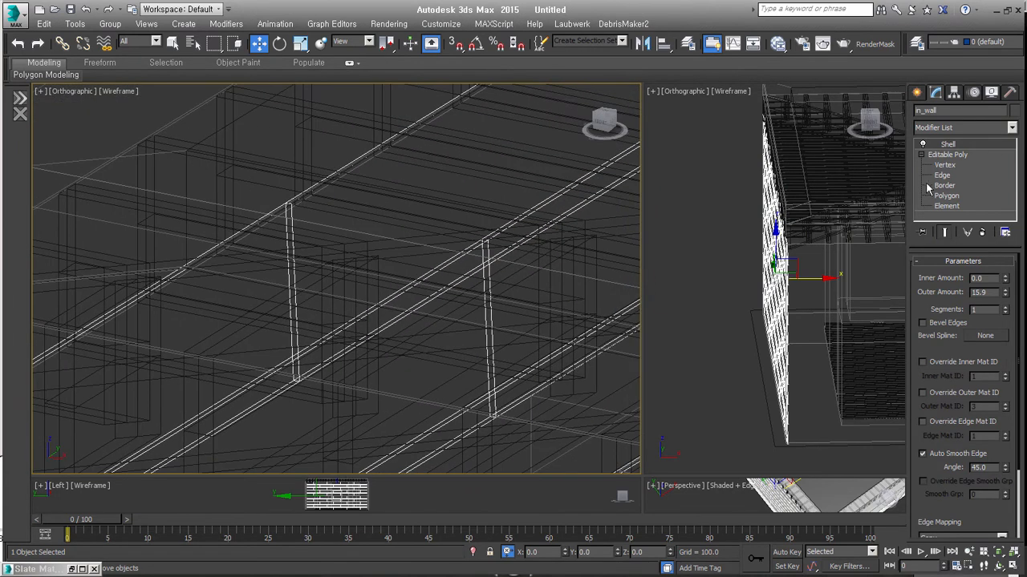
key(ctrl+z)
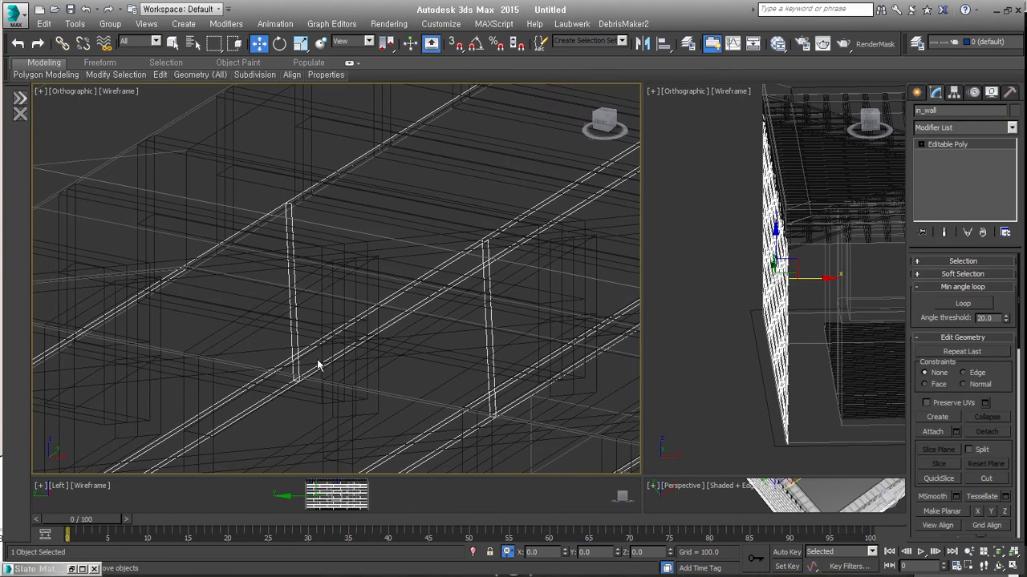
Add a UVW Map modifier to the in_wall object.
middle_drag(325, 352, 329, 330)
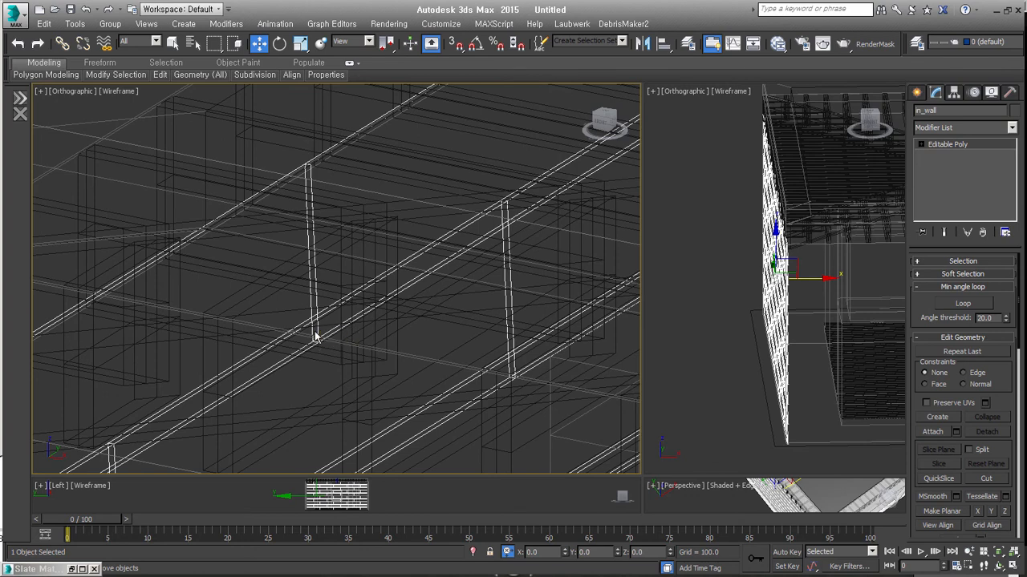
scroll(340, 281, down, 4)
scroll(455, 293, down, 1)
middle_drag(446, 289, 383, 313)
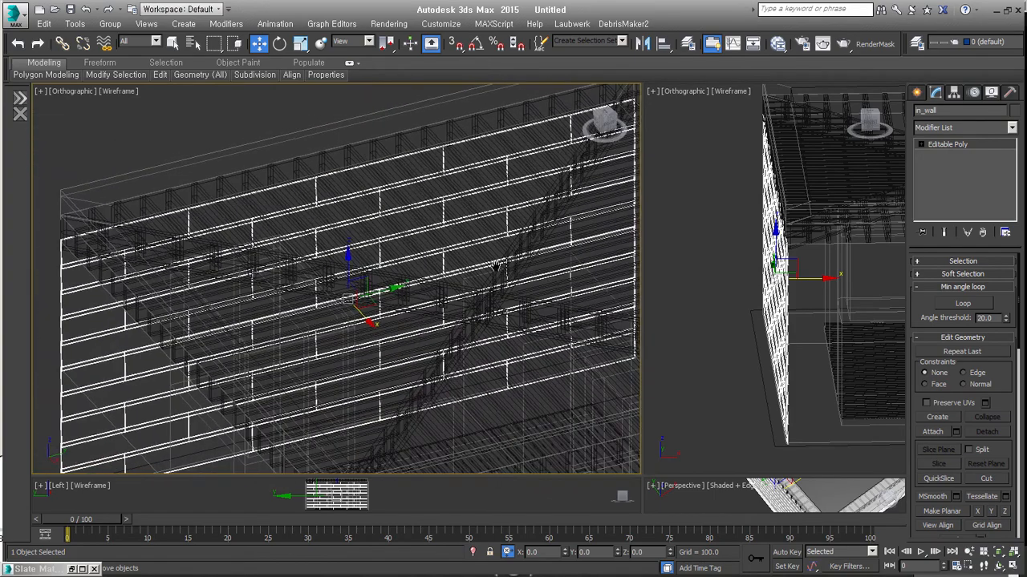
alt+middle_drag(498, 266, 444, 302)
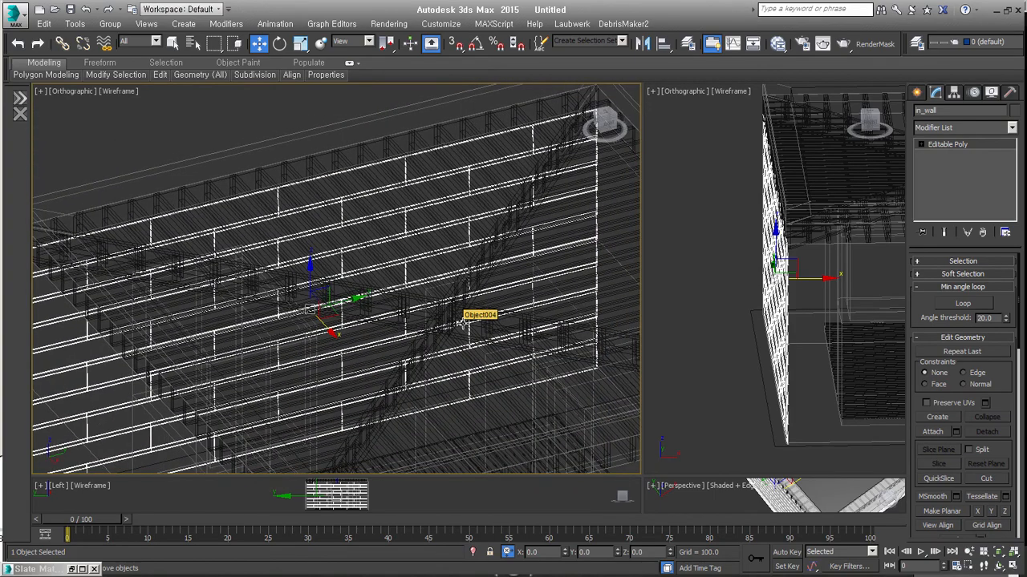
key(u)
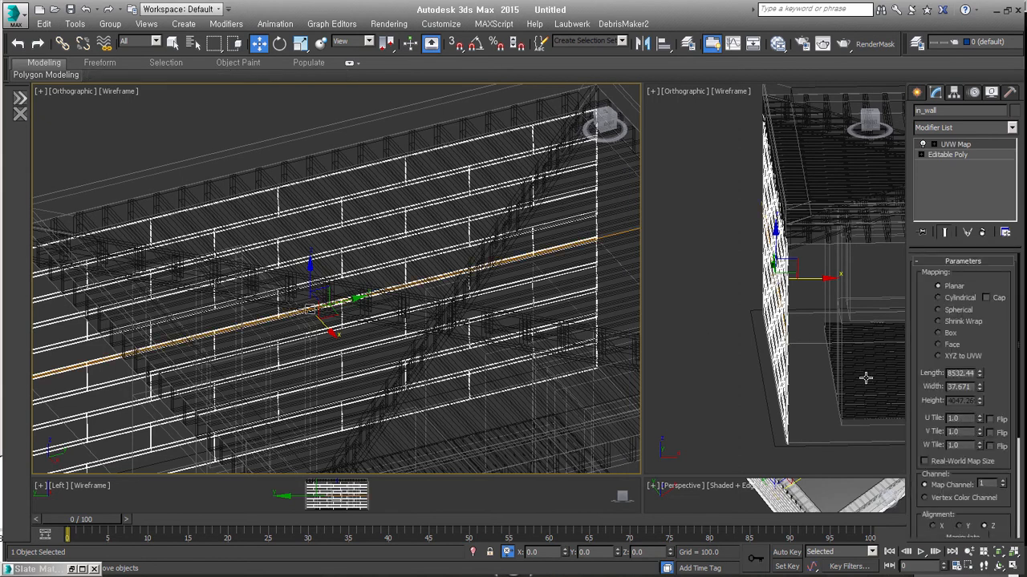
Set in_wall's UVW Map to Box mapping with length, width and height of 500, and collapse the stack to Editable Poly.
click(938, 333)
double_click(963, 373)
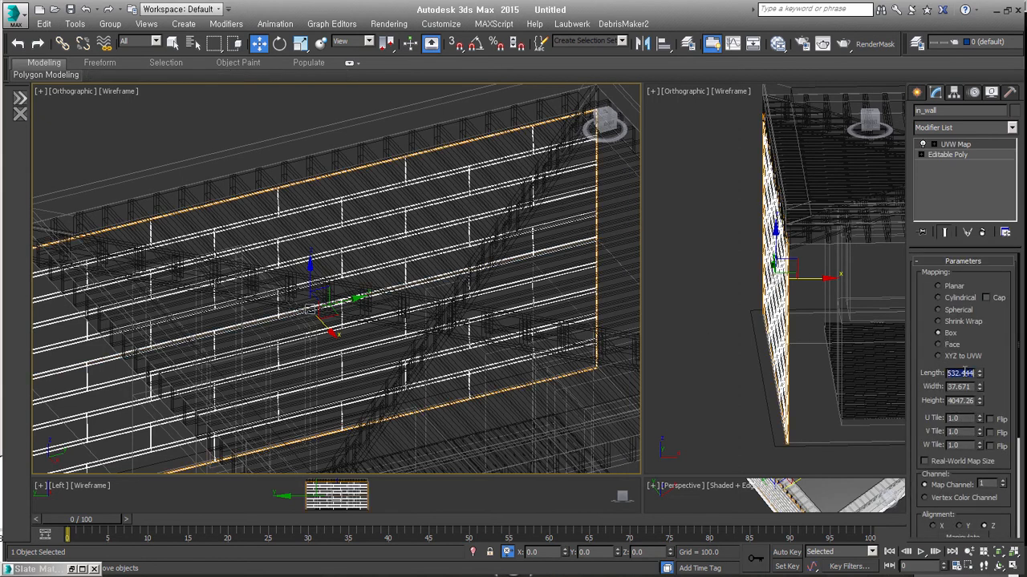
text(500)
key(Tab)
text(500)
key(Tab)
text(500)
key(Return)
key(ctrl+z)
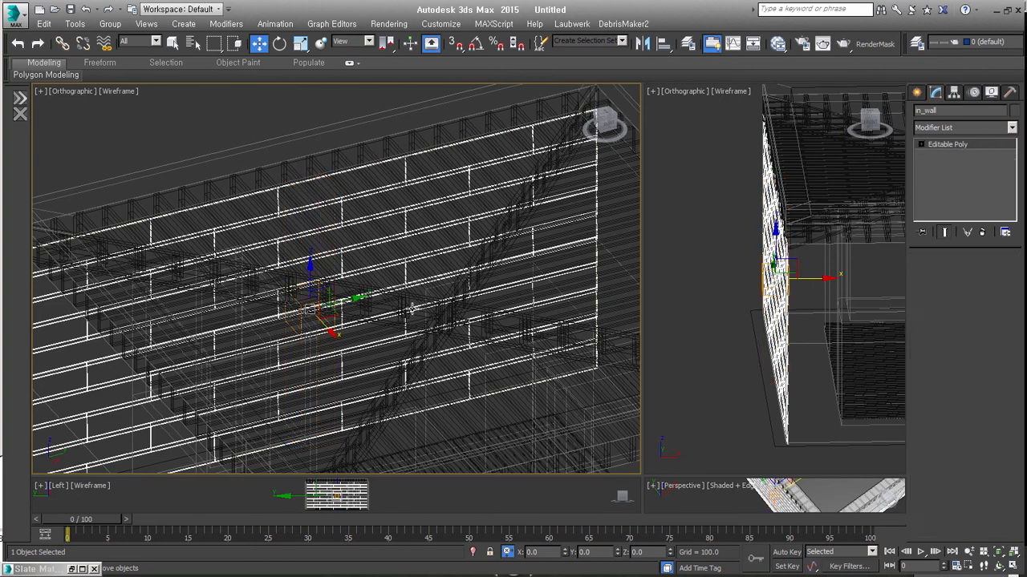
Add Unwrap UVW to in_wall, select its polygons, and pack the UVs in the UV editor with Rescale and Rotate enabled.
key(ctrl+u)
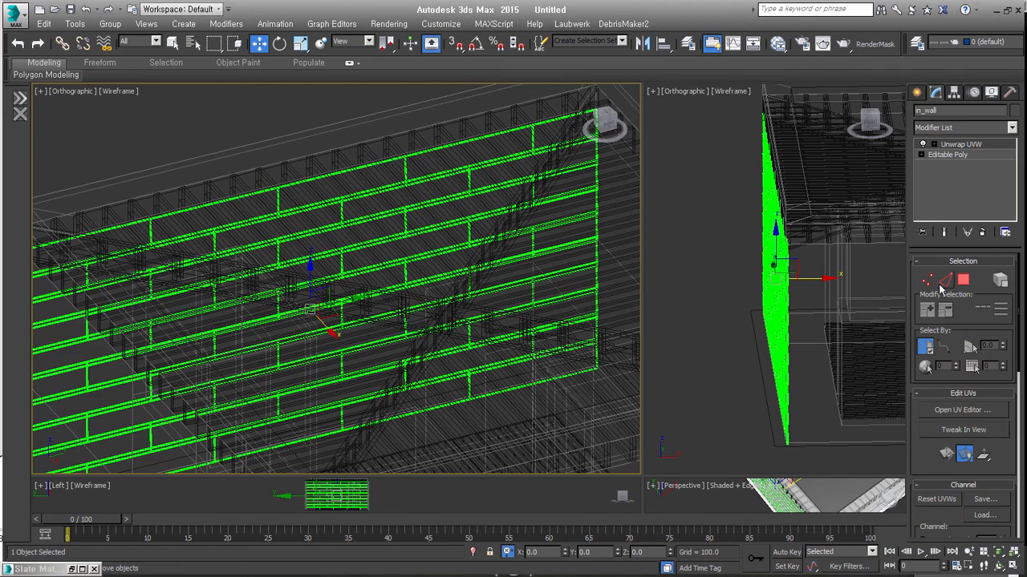
click(963, 279)
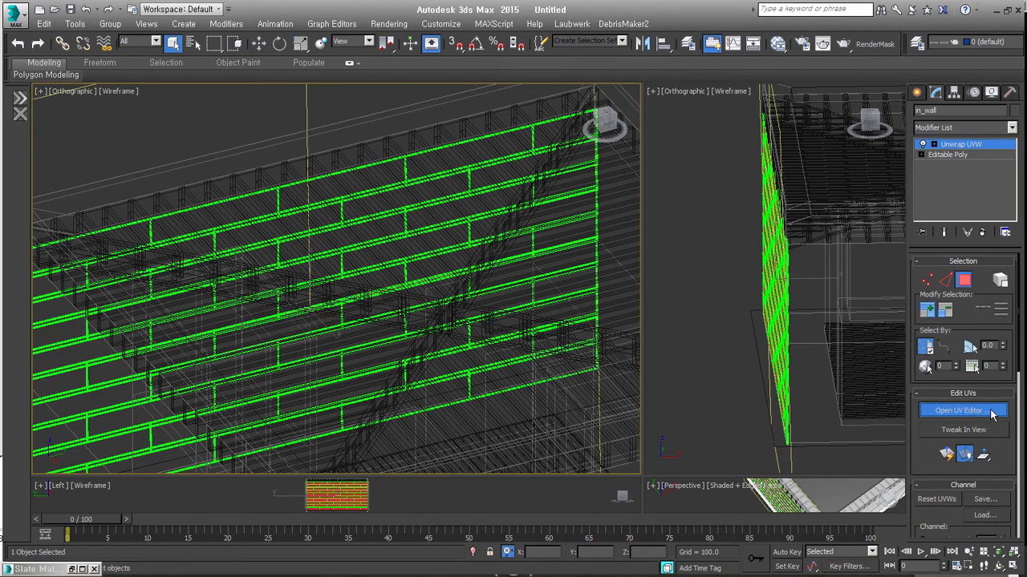
click(990, 412)
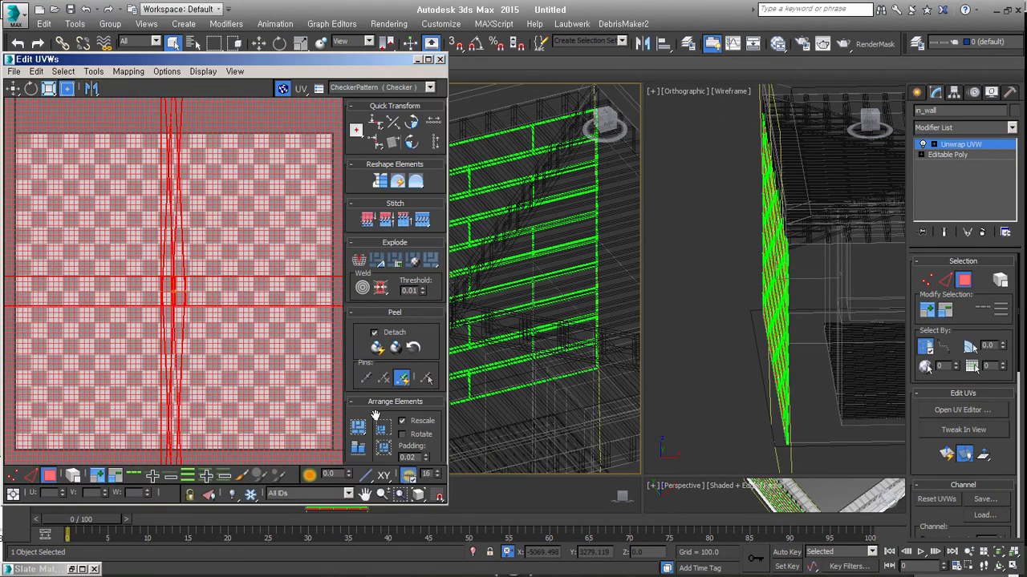
click(402, 434)
click(358, 427)
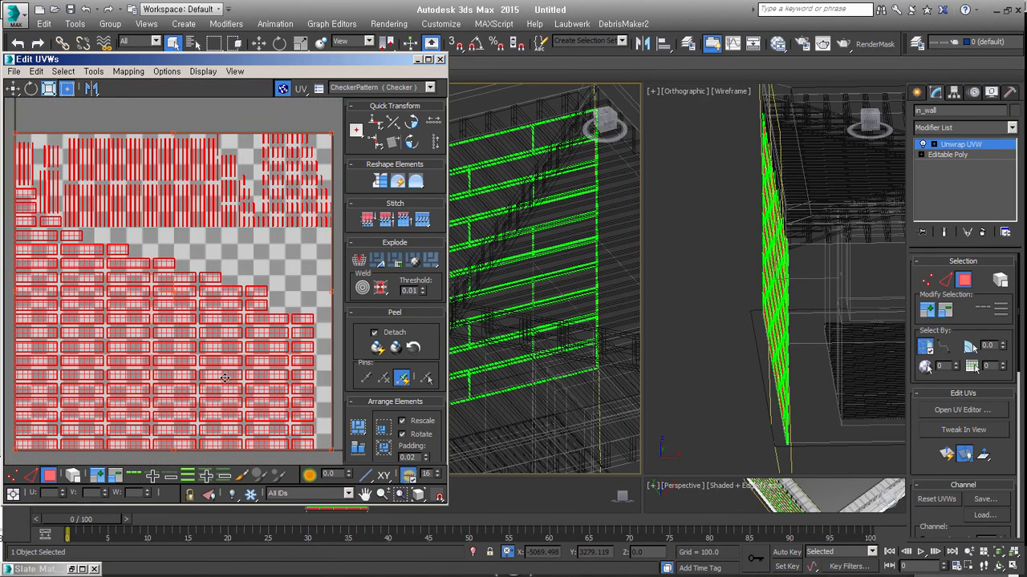
Scale the packed board UVs up well beyond the texture tile, close the UV editor, and collapse in_wall to Editable Poly.
scroll(90, 161, down, 3)
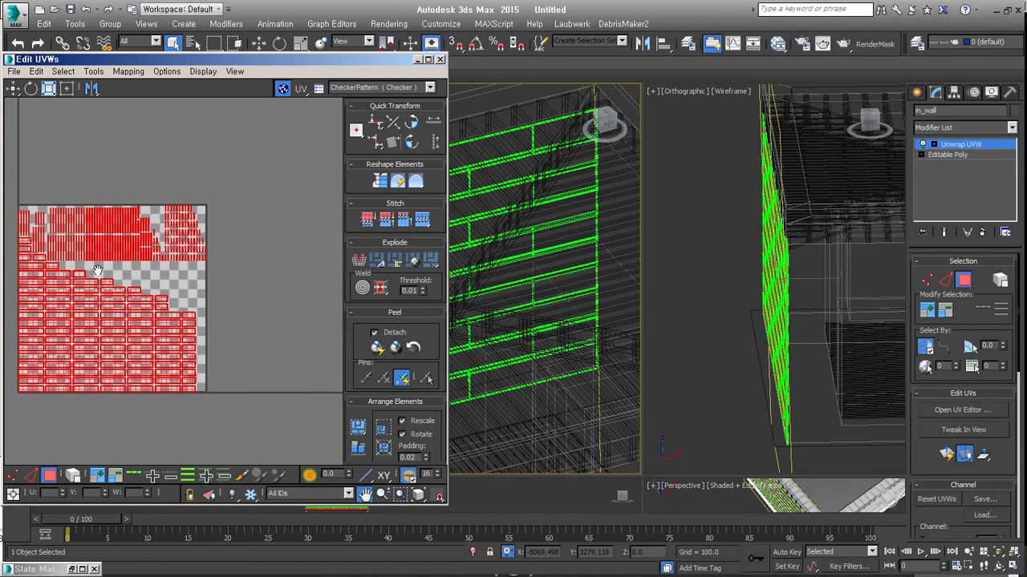
scroll(218, 203, up, 6)
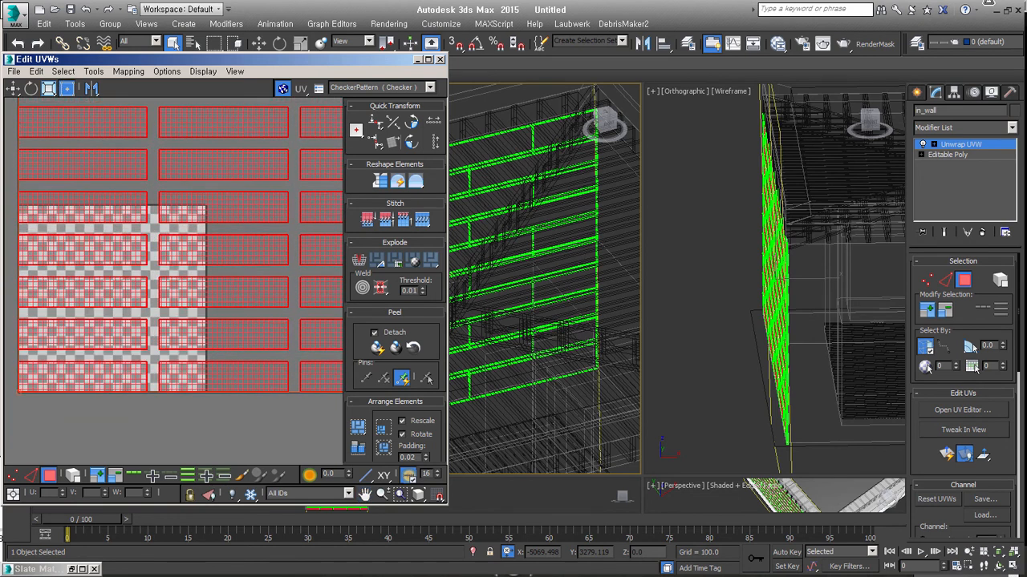
ctrl+drag(321, 120, 328, 114)
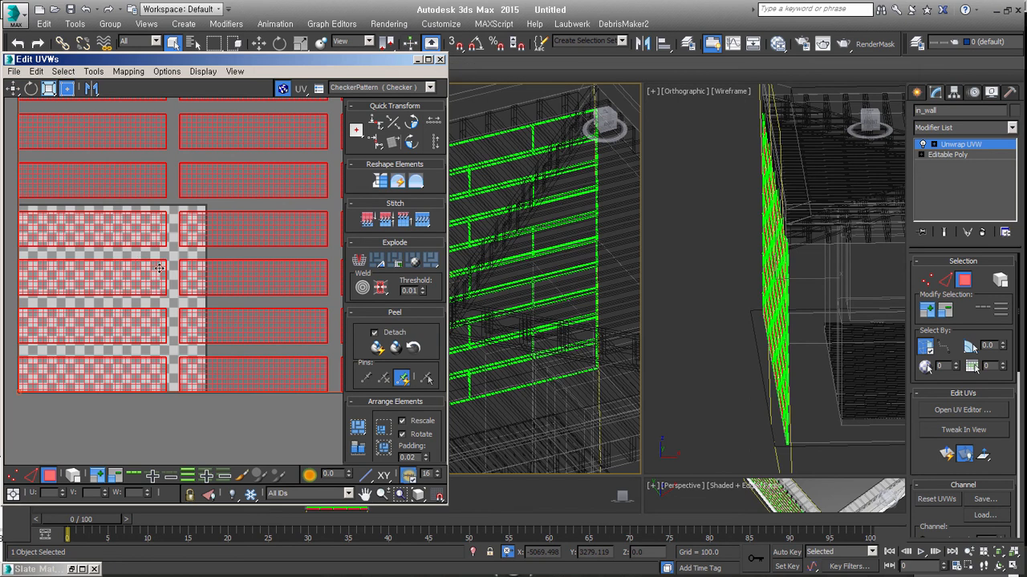
click(439, 59)
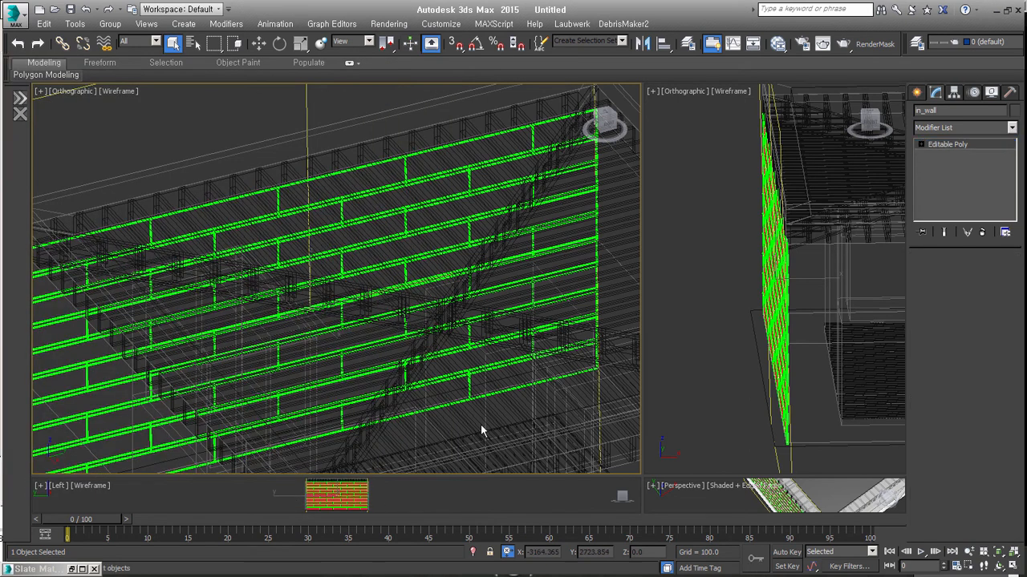
Add a Symmetry modifier to in_wall while working in the Top view.
scroll(471, 413, down, 5)
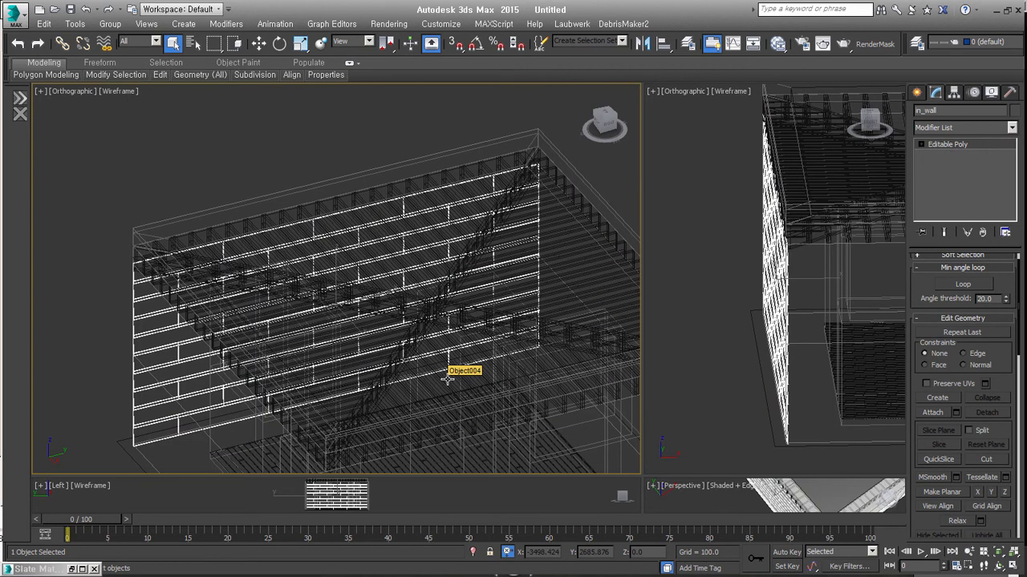
key(t)
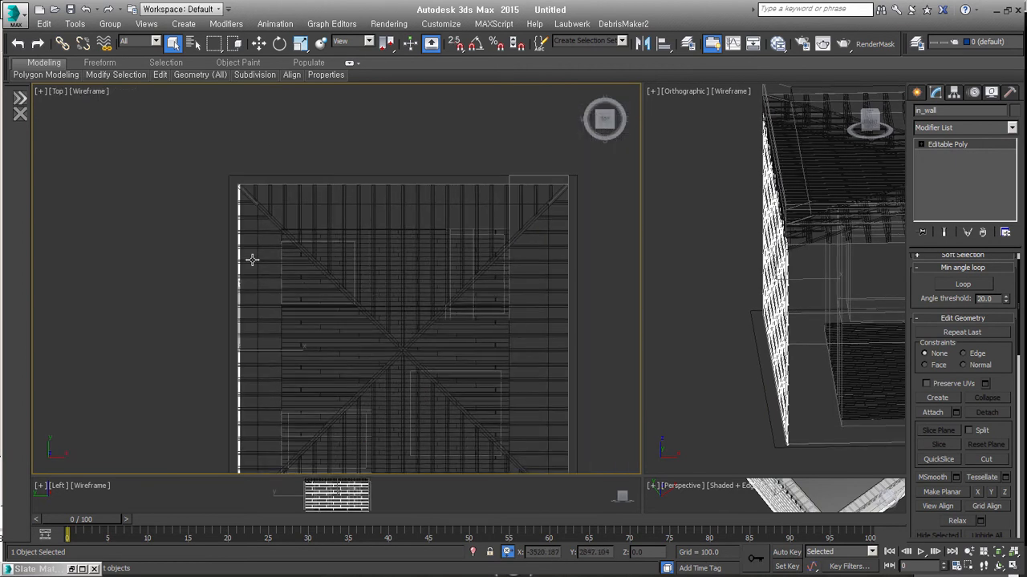
click(986, 130)
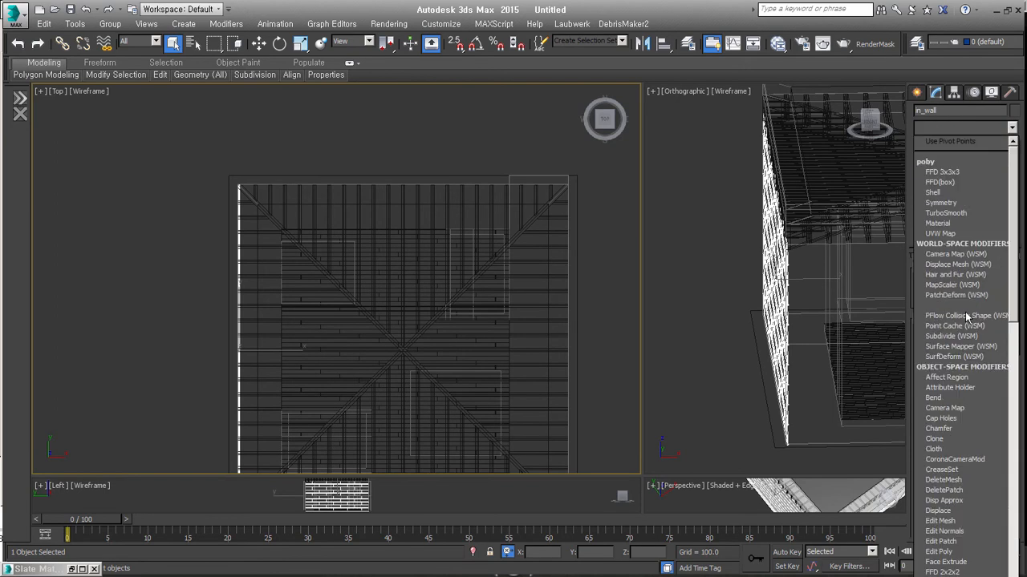
key(c)
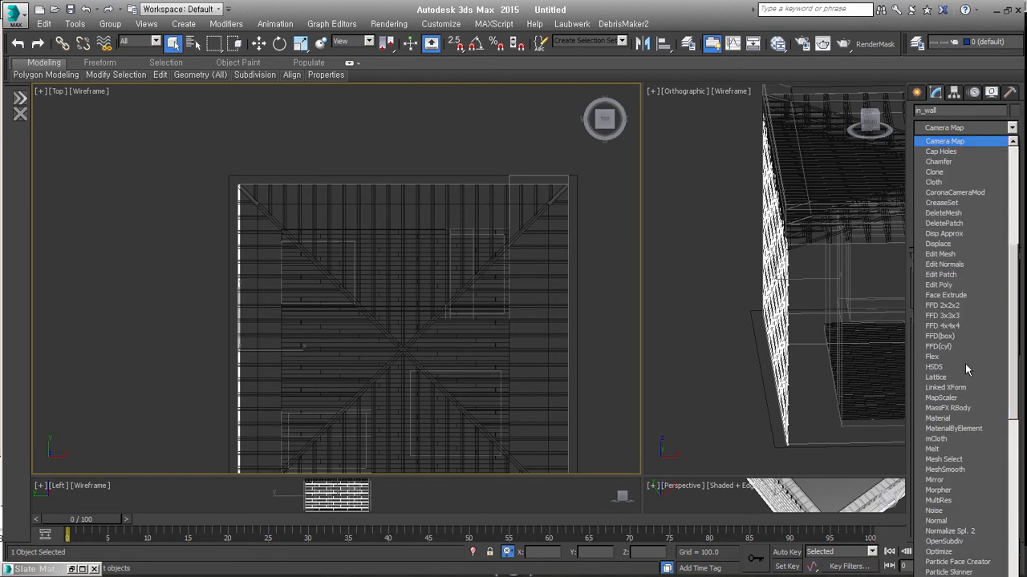
key(s)
click(994, 402)
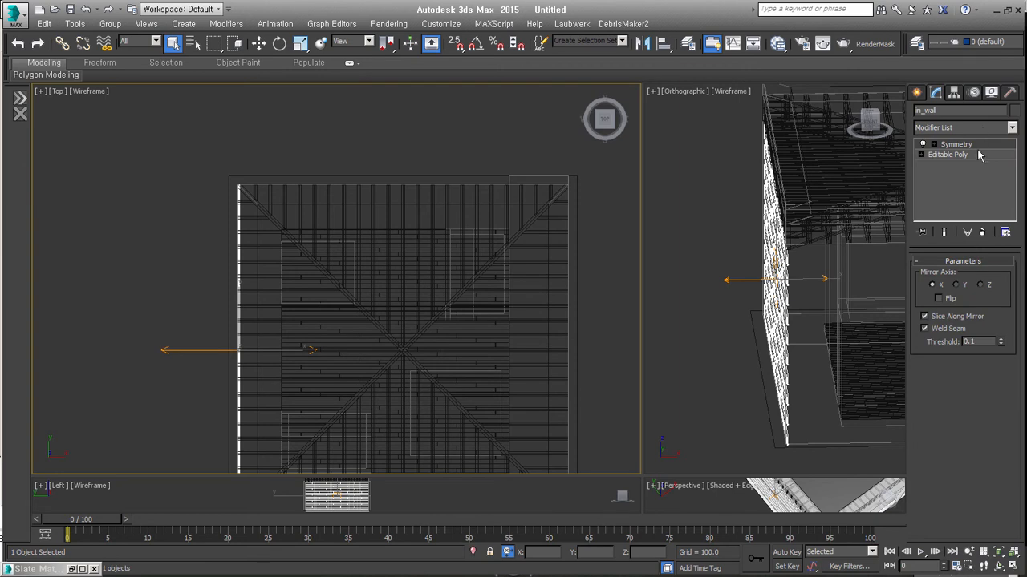
Snap the Symmetry mirror gizmo to the upper end of the in_wall panel in the Top view.
click(956, 145)
key(w)
key(s)
drag(238, 324, 239, 184)
scroll(239, 185, up, 2)
scroll(239, 185, up, 3)
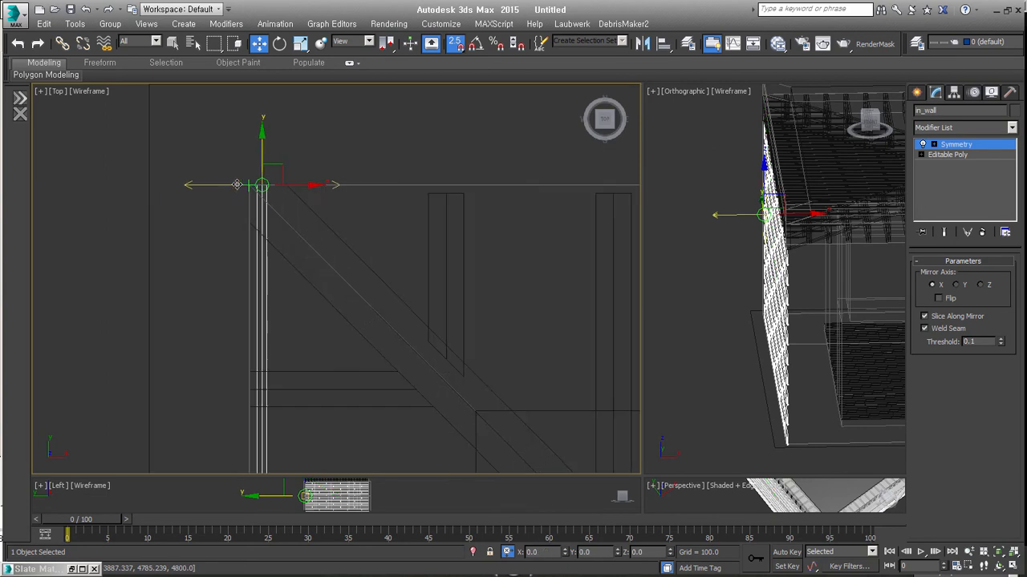
Rotate the Symmetry mirror gizmo to a diagonal across the building corner and enable Flip.
right_click(251, 166)
click(321, 184)
drag(301, 207, 313, 178)
key(a)
right_click(287, 170)
click(299, 184)
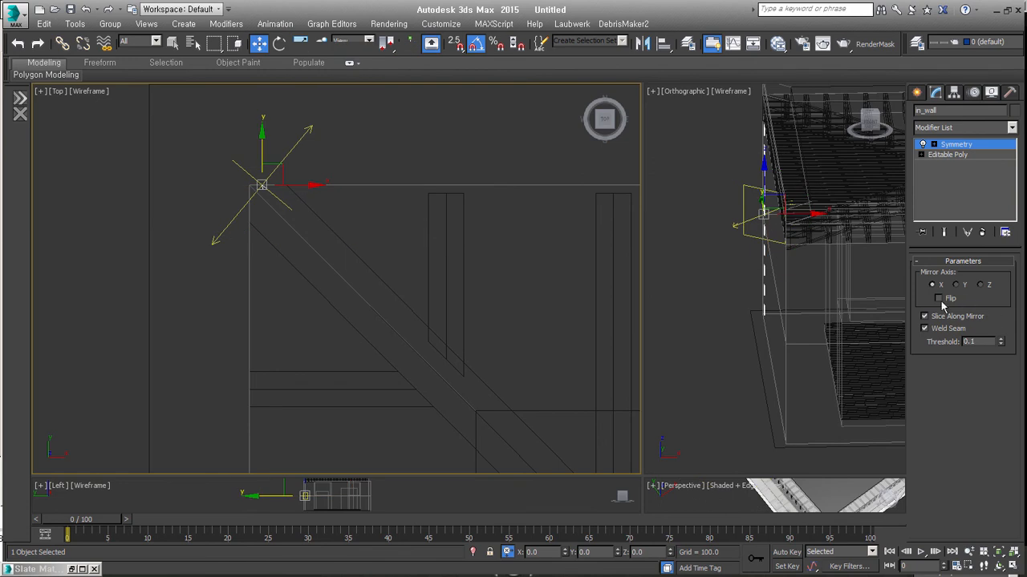
click(939, 298)
Correct the mirror gizmo's rotation so the mirrored wall runs square to the original, and nudge the gizmo at the corner.
right_click(244, 169)
click(296, 190)
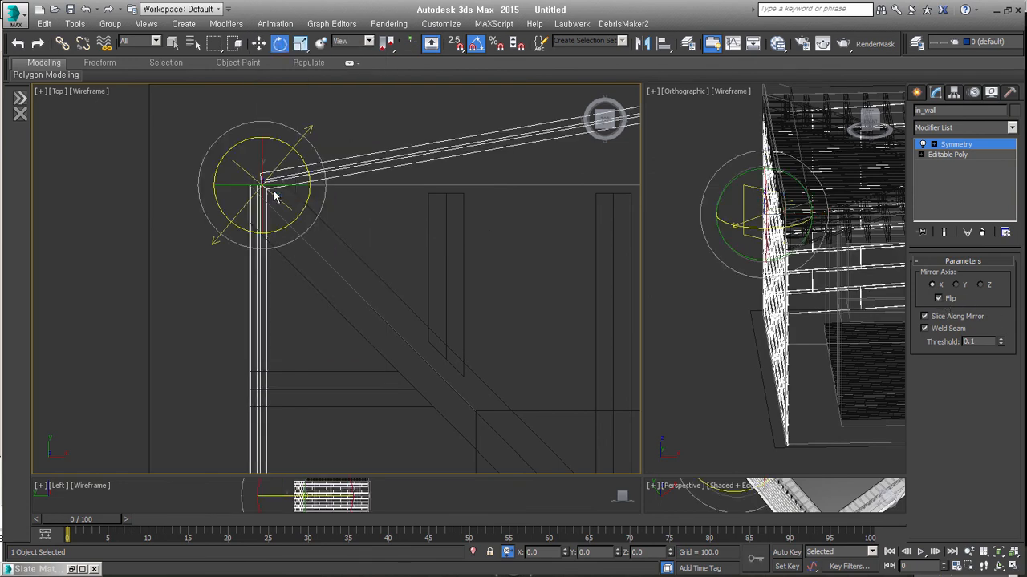
right_click(265, 164)
click(272, 173)
right_click(276, 170)
click(287, 183)
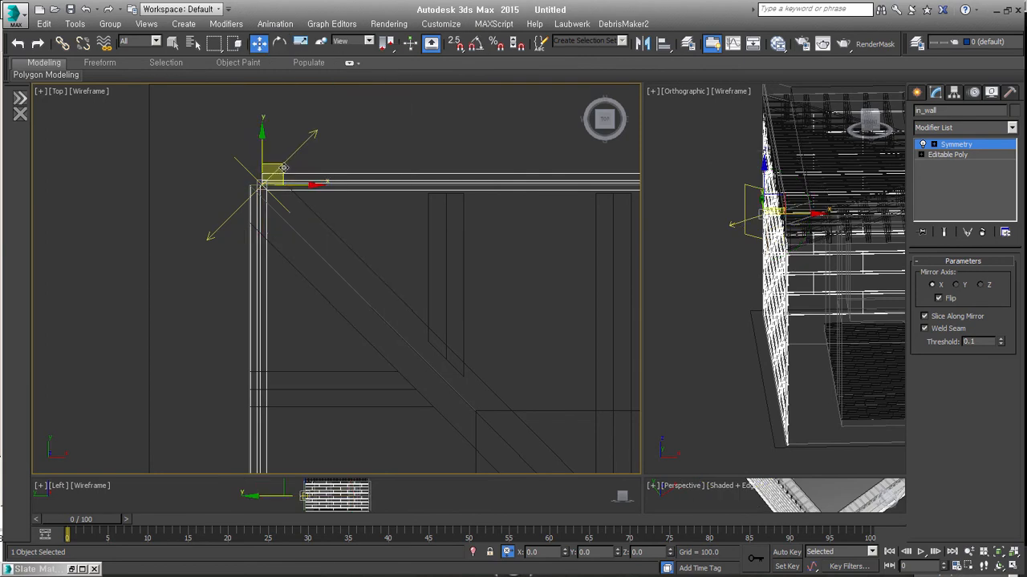
drag(281, 169, 275, 173)
Check the collapsed mirrored wall at the far corner, undo the collapse, and remove the Symmetry modifier from in_wall.
scroll(324, 280, down, 2)
scroll(355, 335, down, 3)
middle_drag(442, 284, 486, 261)
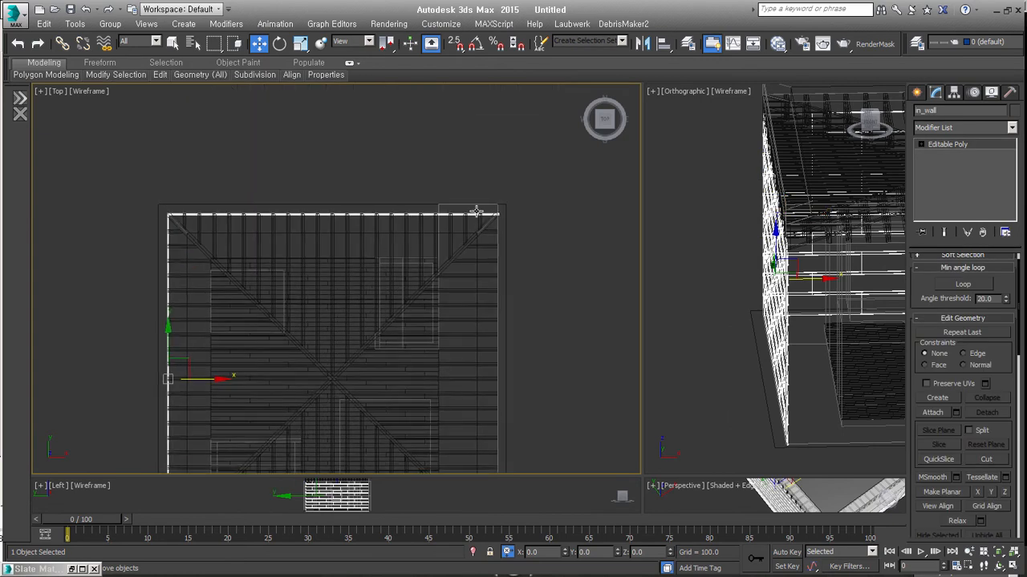
scroll(476, 211, up, 3)
scroll(386, 266, up, 2)
scroll(493, 259, down, 3)
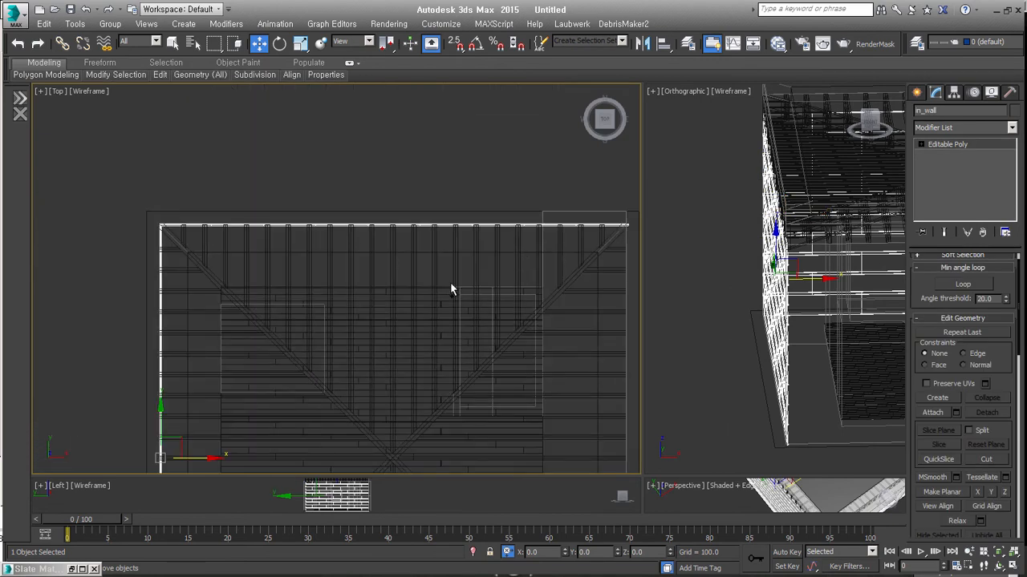
key(ctrl+z)
key(ctrl+z)
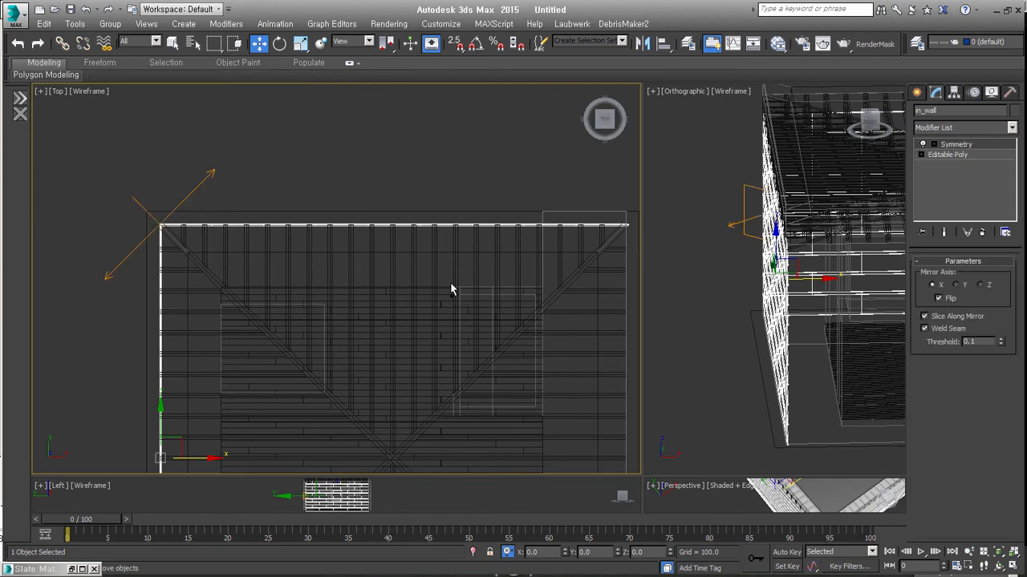
click(982, 234)
Clone in_wall as one independent copy rotated by -90 degrees in the Top view.
middle_drag(198, 314, 274, 194)
key(e)
key(a)
mouse_move(261, 297)
shift+mouse_down()
mouse_move(301, 361)
mouse_move(310, 338)
shift+mouse_up()
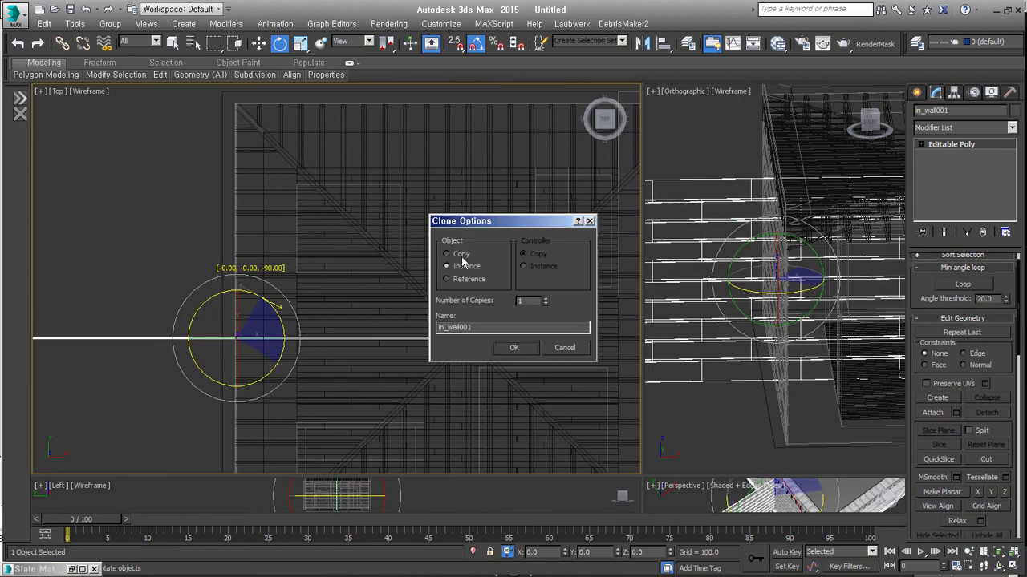
click(515, 350)
Move the rotated wall copy onto the upper side of the building plan and check its fit at the corner.
right_click(213, 305)
click(233, 323)
drag(255, 322, 489, 90)
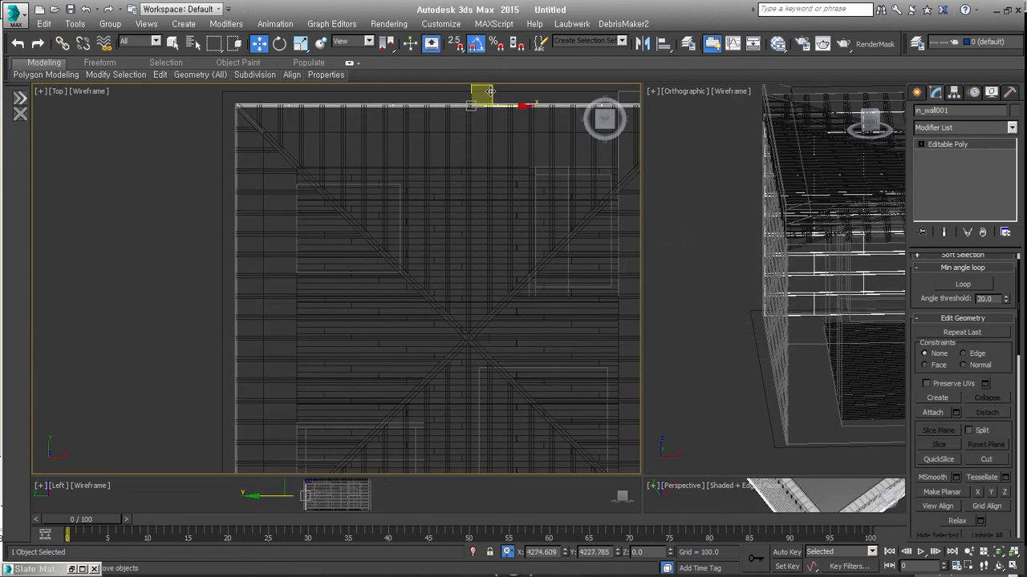
scroll(497, 334, down, 3)
middle_drag(498, 333, 435, 299)
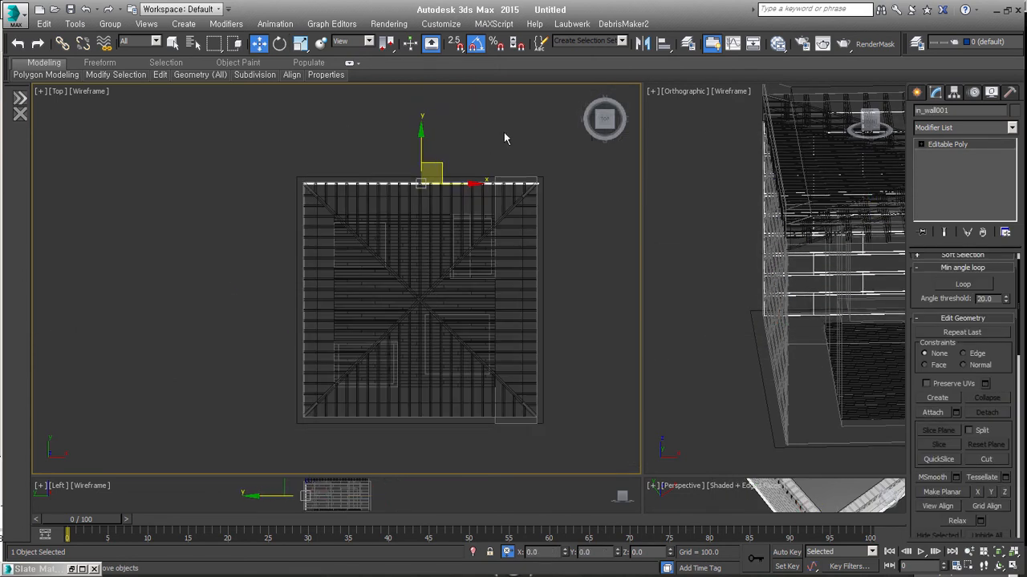
key(z)
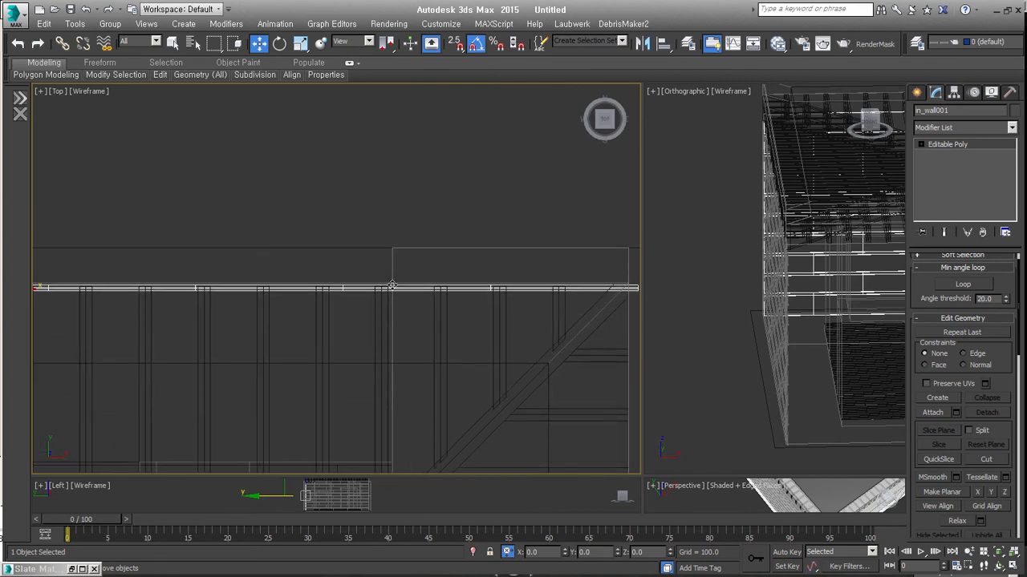
scroll(489, 340, down, 2)
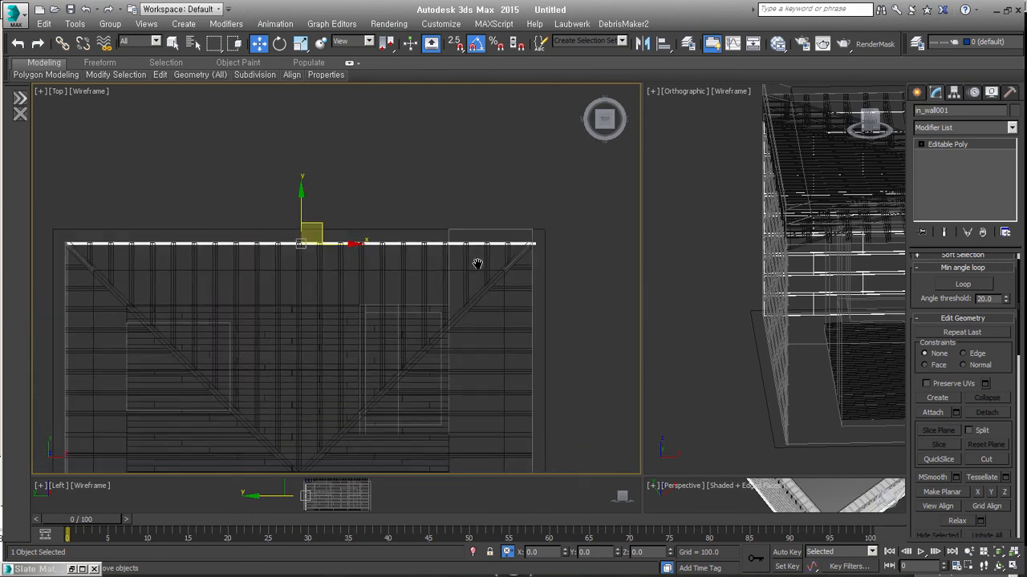
middle_drag(472, 277, 529, 228)
scroll(328, 280, down, 3)
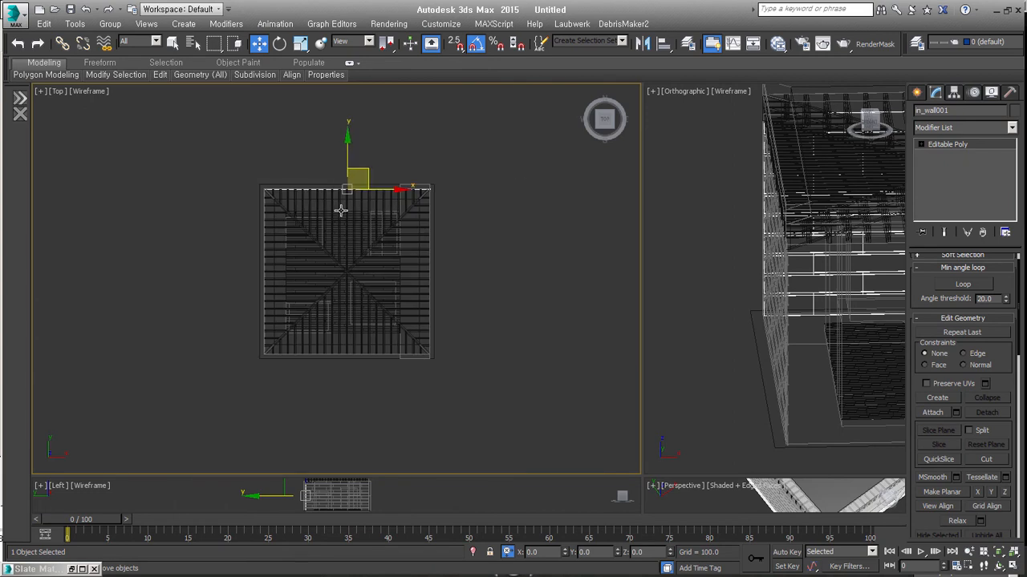
Clone the upper wall as one independent copy rotated by -180 degrees.
right_click(351, 171)
click(369, 183)
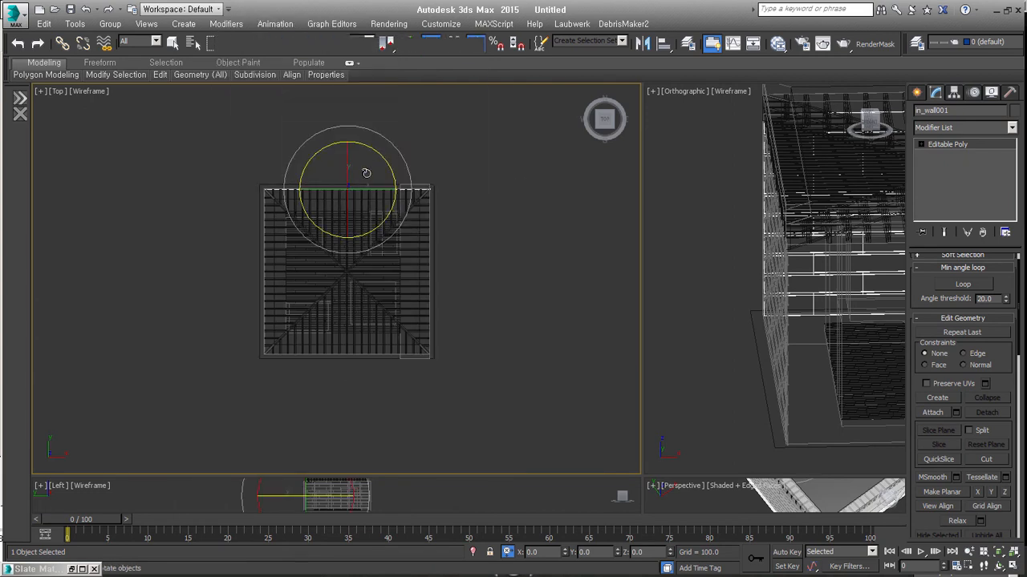
drag(383, 156, 438, 259)
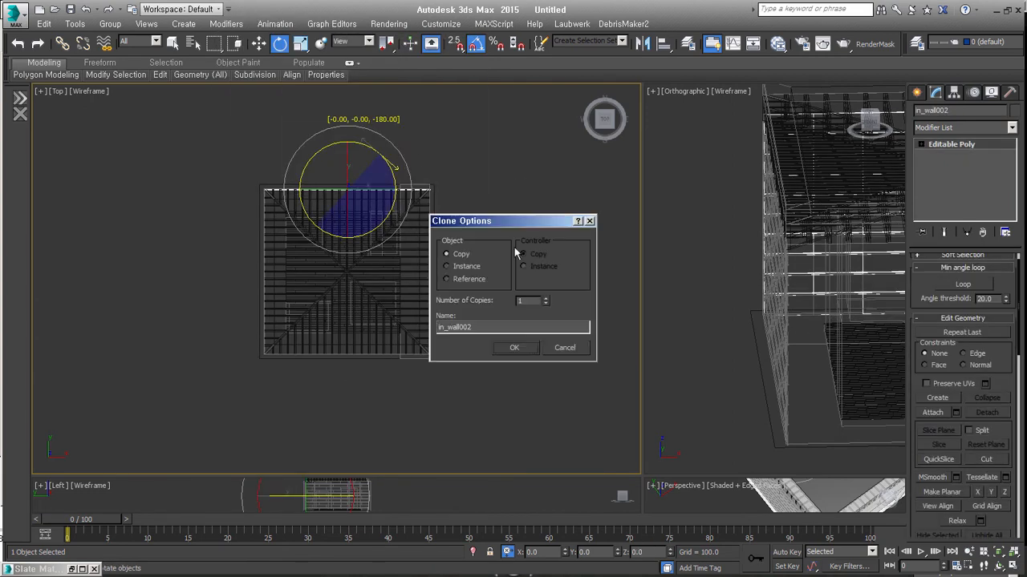
click(515, 347)
Move the new wall copy along Y to the lower side of the building plan and fine-tune its position there.
right_click(346, 174)
click(366, 189)
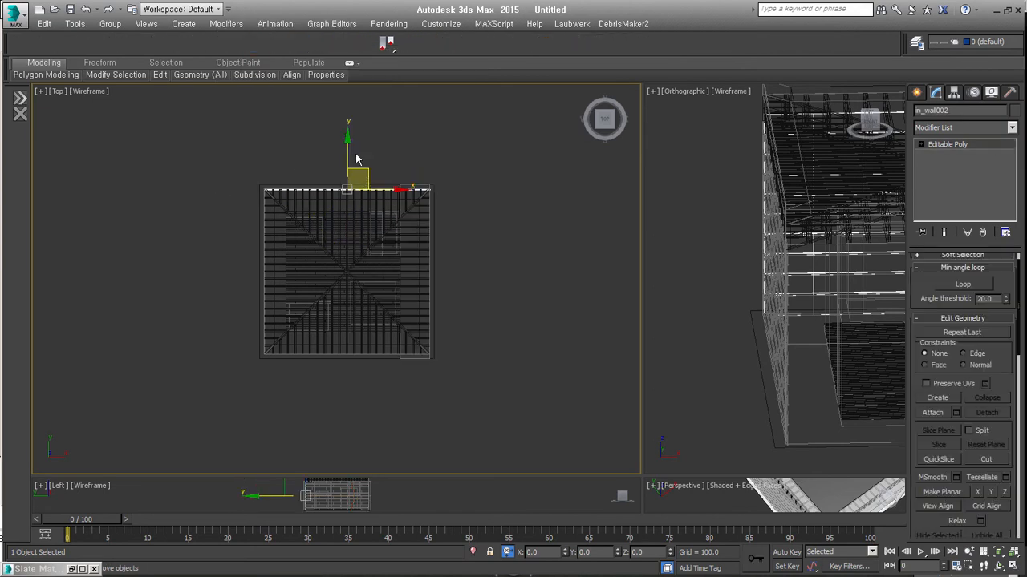
drag(347, 148, 347, 302)
scroll(316, 337, up, 5)
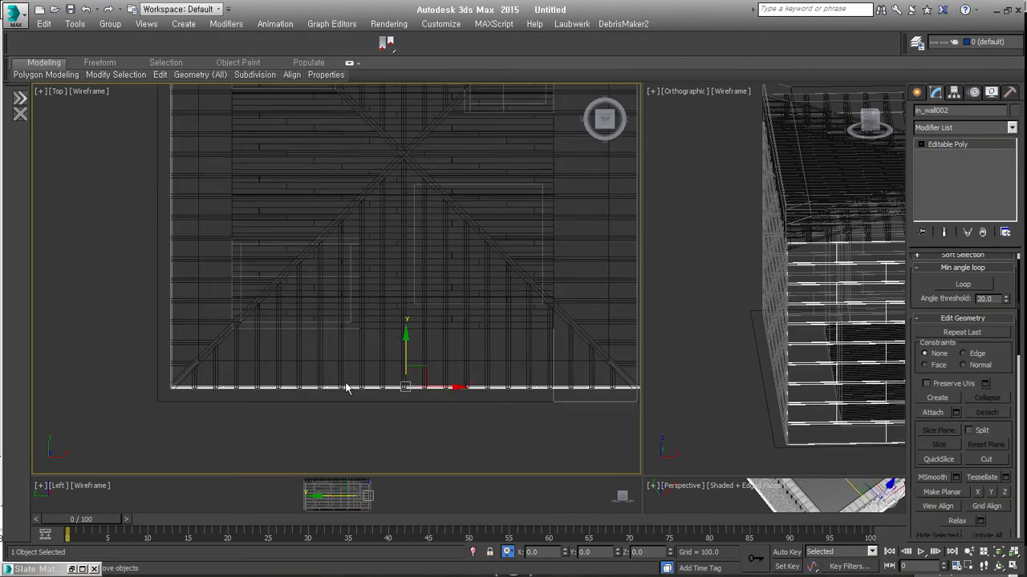
scroll(424, 373, up, 2)
mouse_move(436, 305)
mouse_down()
mouse_move(437, 289)
mouse_move(441, 304)
mouse_up()
scroll(441, 304, down, 6)
Examine the lower wall's board layout and corner fit from an oblique angle and again in the Top view.
alt+middle_drag(479, 379, 474, 312)
scroll(415, 426, up, 2)
scroll(414, 425, up, 2)
mouse_move(470, 385)
alt+middle_down()
mouse_move(442, 394)
mouse_move(458, 382)
mouse_move(468, 391)
alt+middle_up()
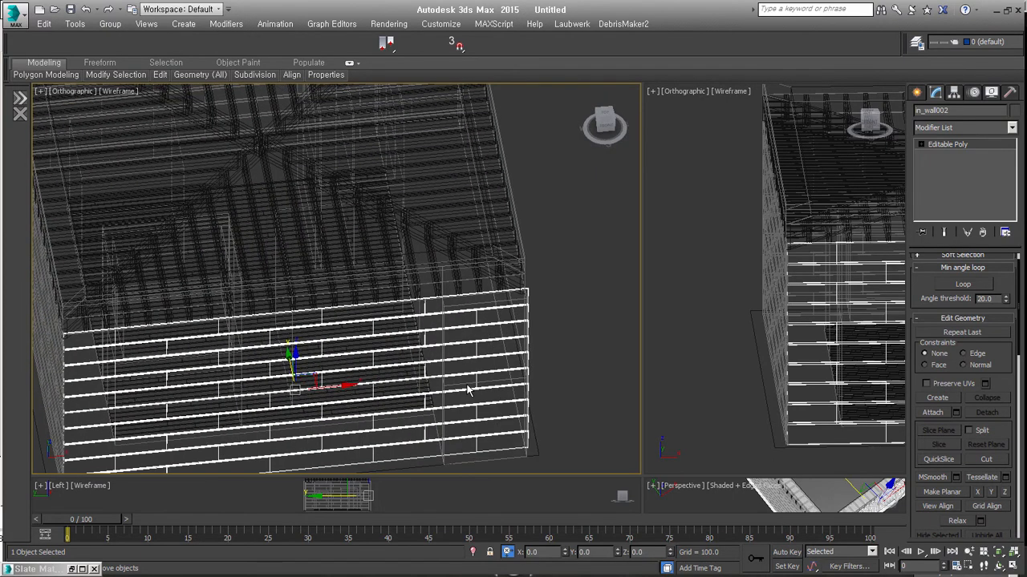
middle_drag(515, 324, 484, 350)
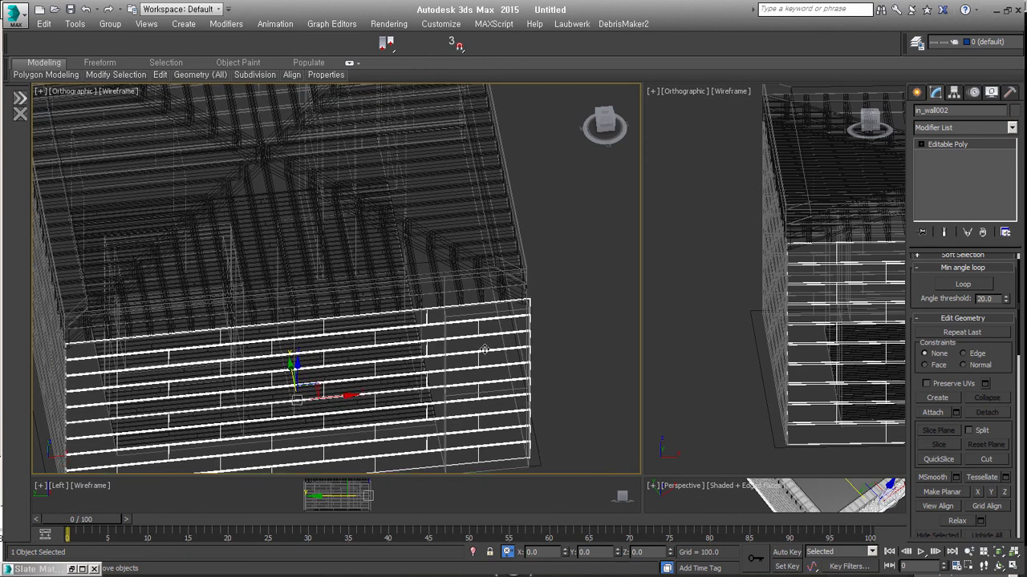
key(t)
key(z)
middle_drag(416, 318, 489, 447)
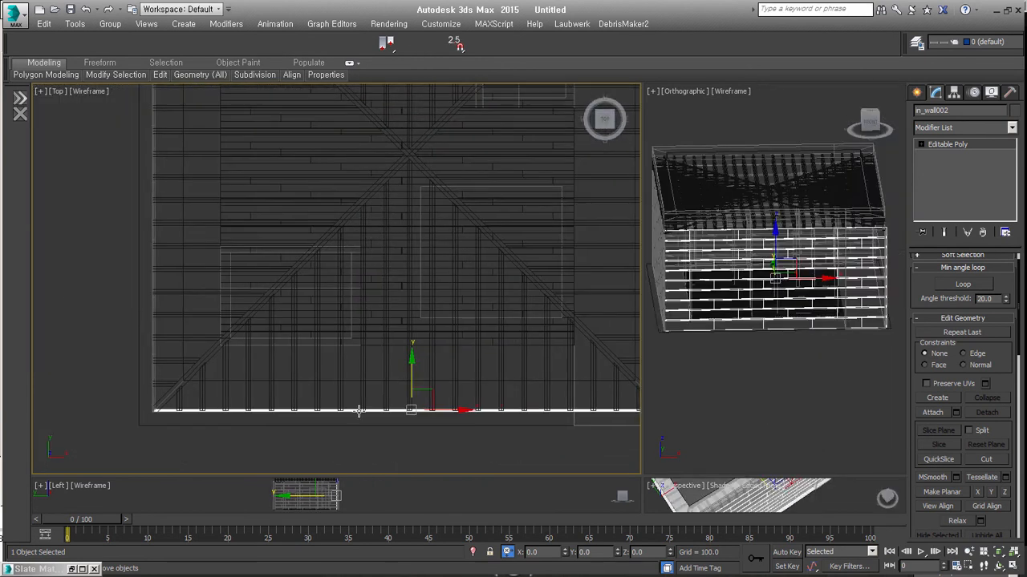
Clone the in_wall panel on the left side of the plan as one independent copy rotated 180 degrees about Z.
click(153, 307)
scroll(217, 272, down, 2)
middle_drag(217, 272, 259, 350)
right_click(242, 258)
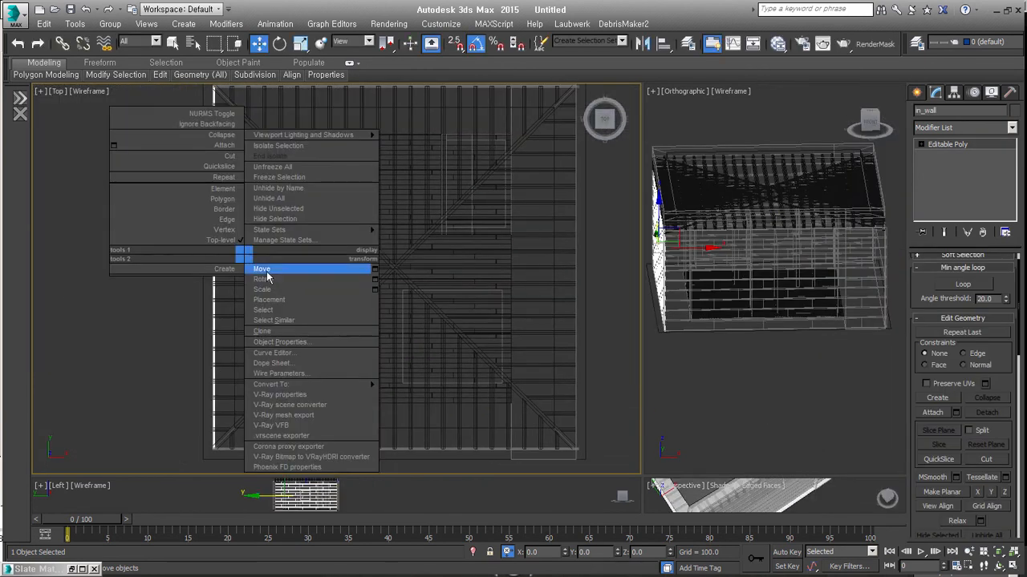
click(263, 280)
shift+drag(233, 225, 108, 223)
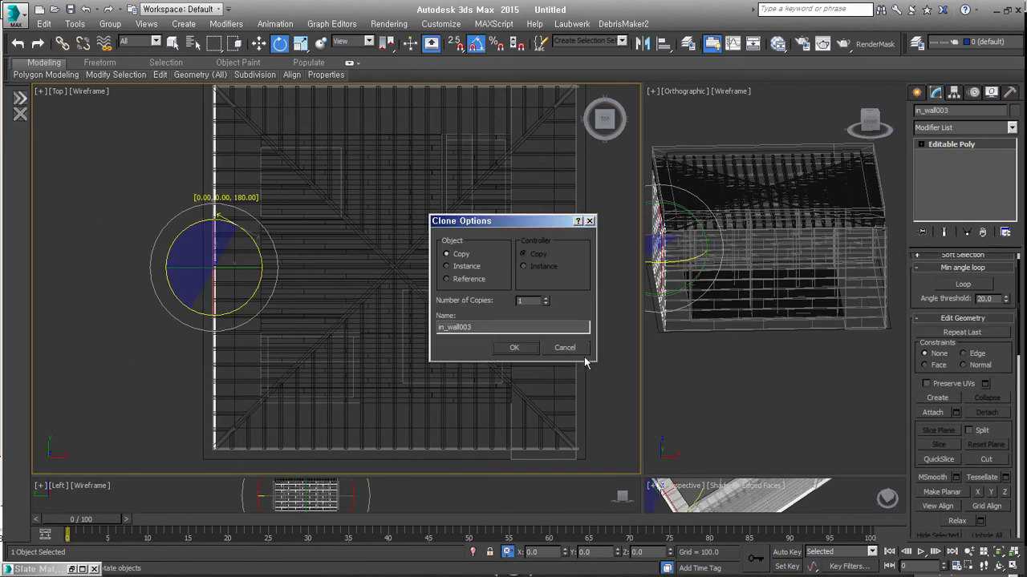
click(515, 348)
Move the new wall copy along X to the opposite, right-hand side of the building plan.
right_click(213, 232)
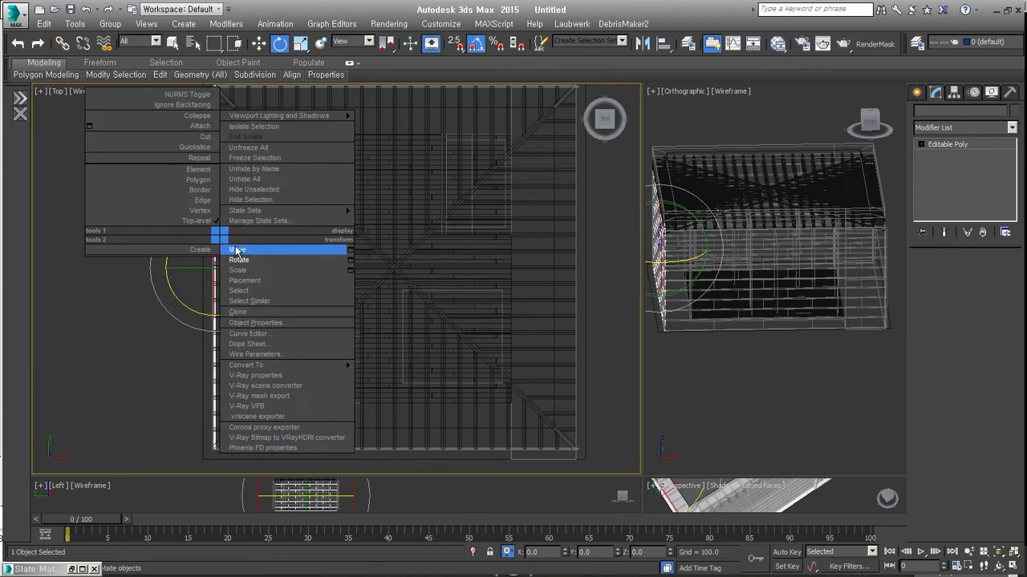
click(236, 244)
drag(264, 268, 702, 270)
Isolate in_wall002 together with the building's outer wall shell.
middle_drag(531, 284, 393, 301)
drag(544, 286, 477, 299)
middle_drag(458, 343, 449, 383)
click(447, 323)
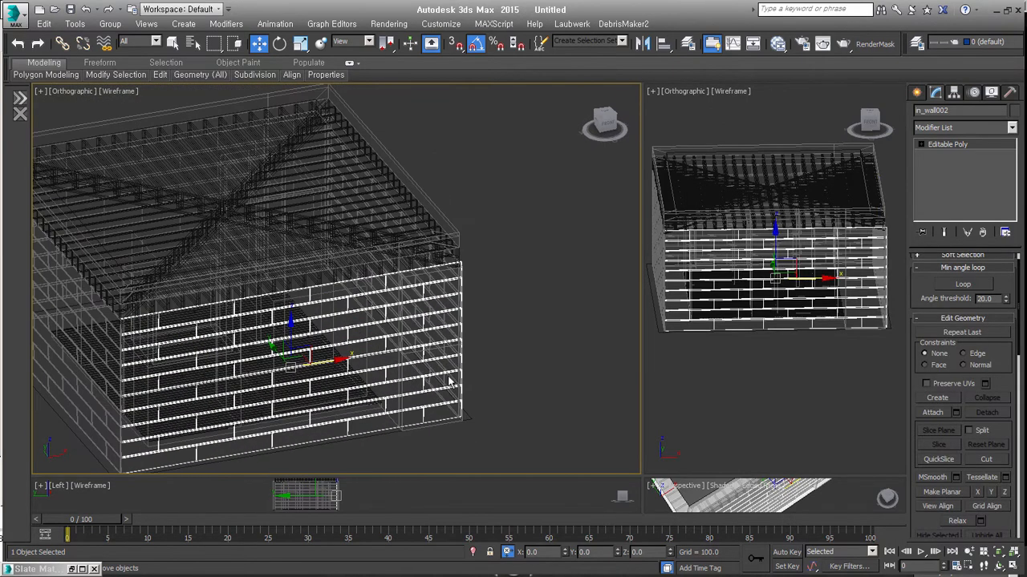
ctrl+click(419, 354)
ctrl+click(445, 352)
ctrl+click(426, 357)
ctrl+click(414, 361)
ctrl+click(413, 353)
ctrl+click(403, 364)
right_click(398, 359)
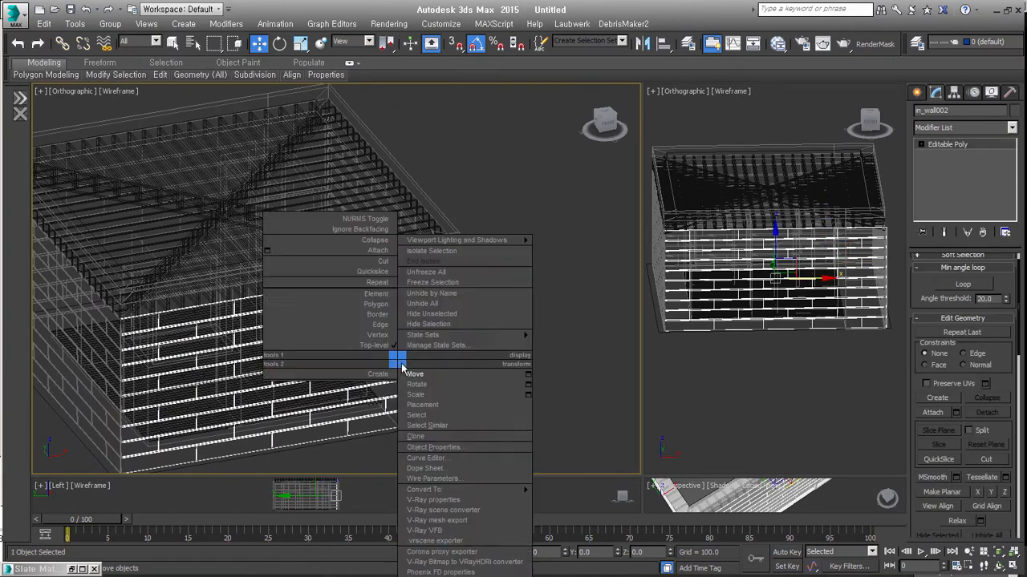
click(462, 276)
ctrl+click(401, 383)
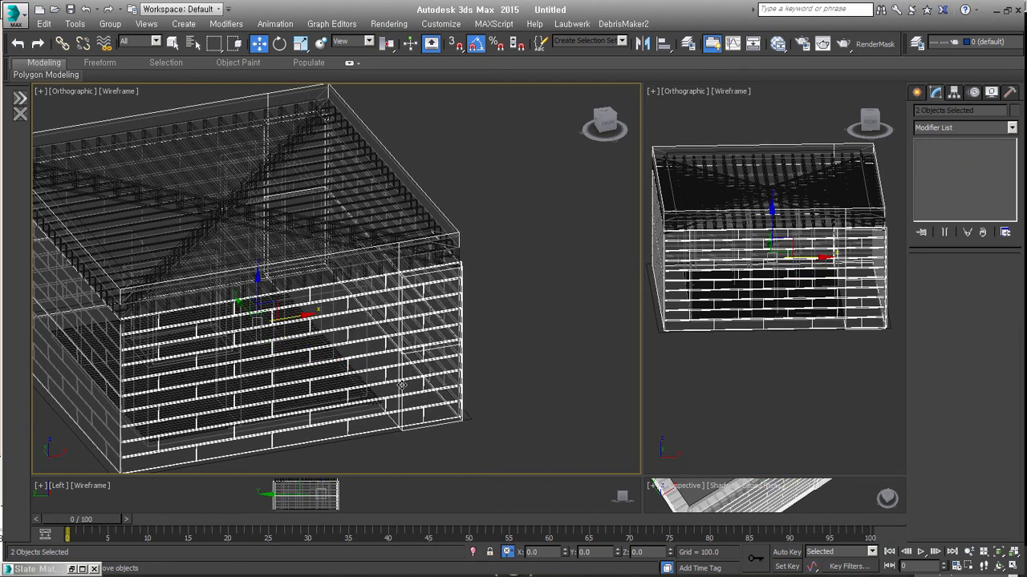
key(alt+q)
alt+middle_drag(522, 380, 500, 427)
Select the board polygons of in_wall002 that overlap the doorway in the outer wall shell.
click(501, 428)
click(490, 370)
click(921, 144)
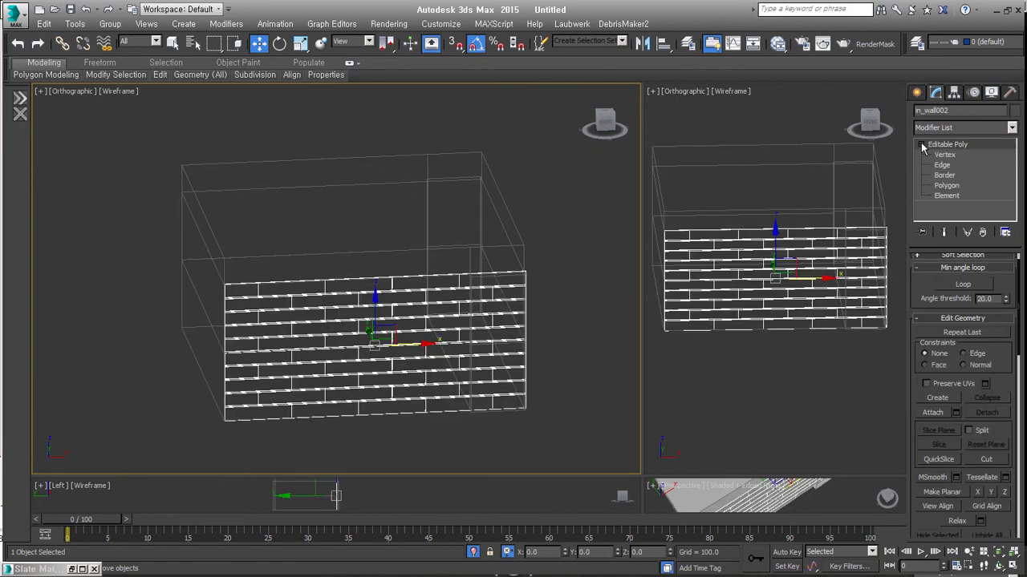
click(955, 186)
click(568, 430)
drag(479, 335, 478, 334)
mouse_move(512, 346)
alt+middle_down()
mouse_move(525, 349)
mouse_move(495, 328)
mouse_move(497, 348)
mouse_move(516, 354)
mouse_move(500, 362)
alt+middle_up()
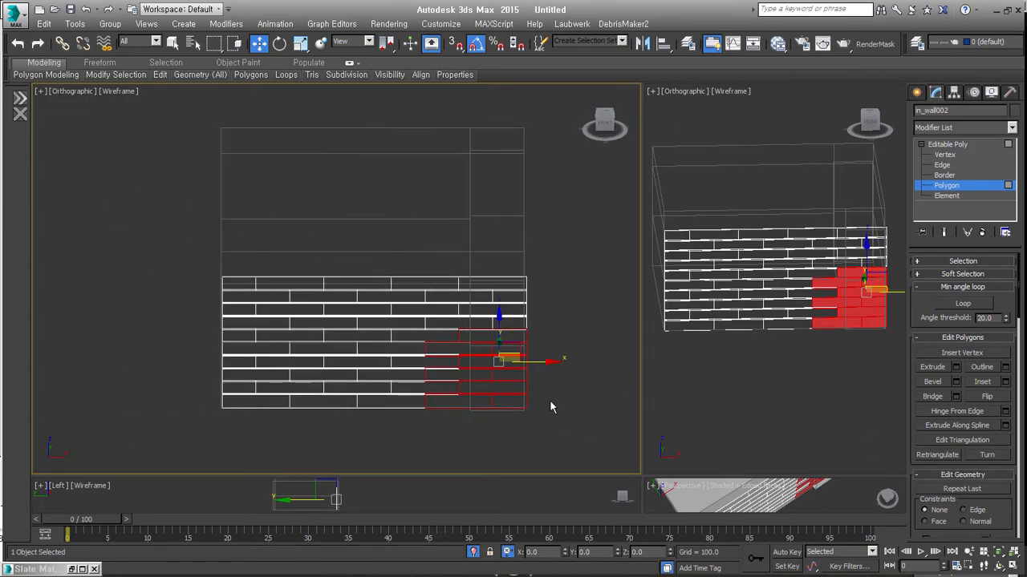
QuickSlice the selected in_wall002 boards vertically along the doorway's inner edge in the Front view, snapping to the opening's edge with Split off.
key(f)
key(z)
middle_drag(550, 403, 498, 412)
scroll(423, 414, down, 3)
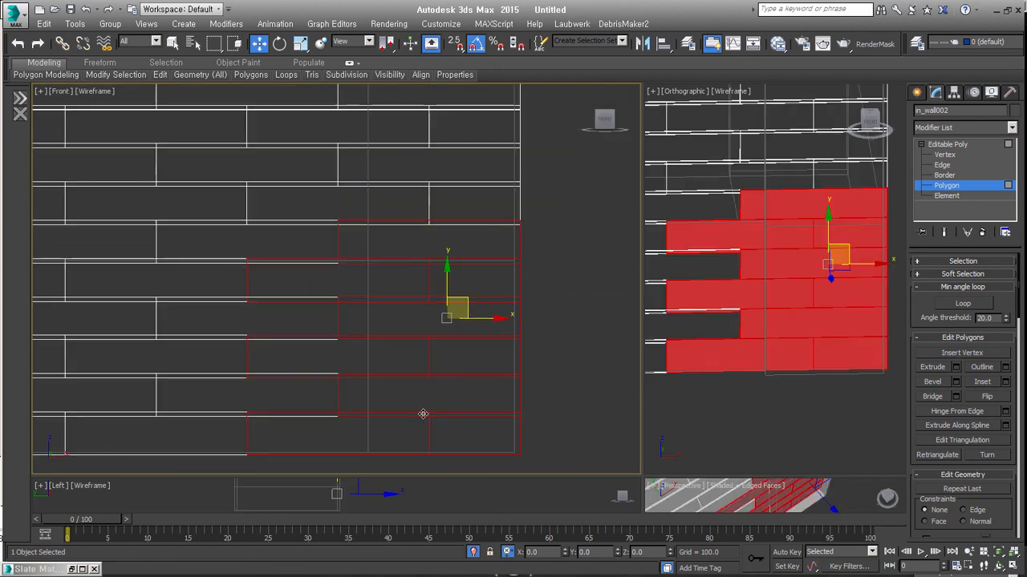
click(363, 432)
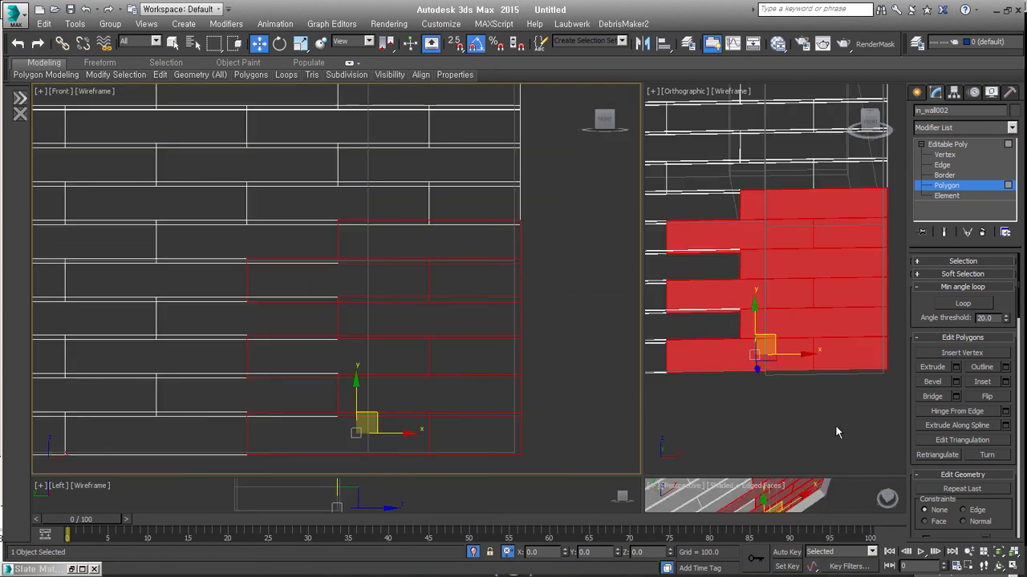
drag(1008, 515, 1002, 267)
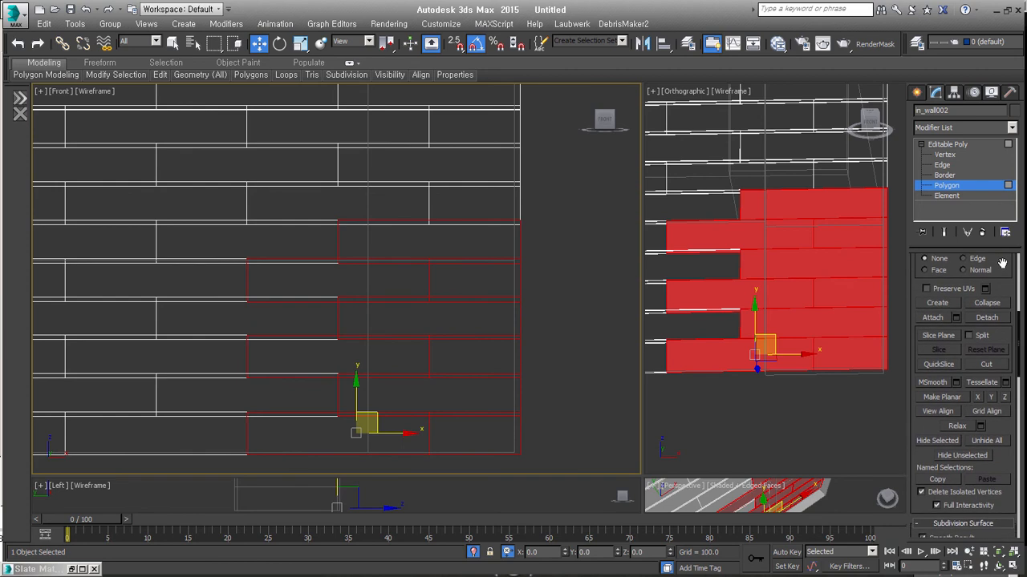
click(938, 367)
key(s)
click(367, 451)
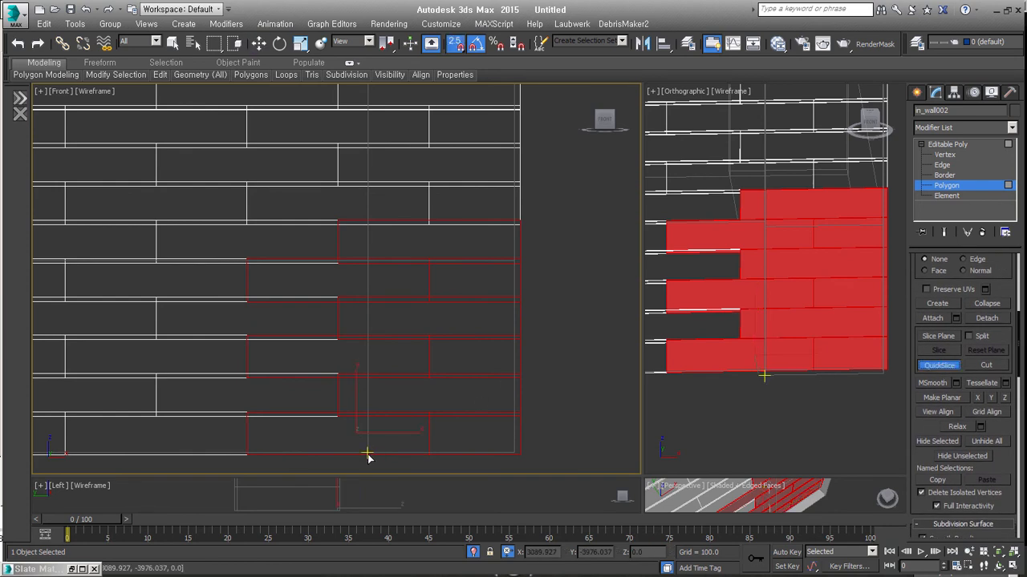
click(366, 165)
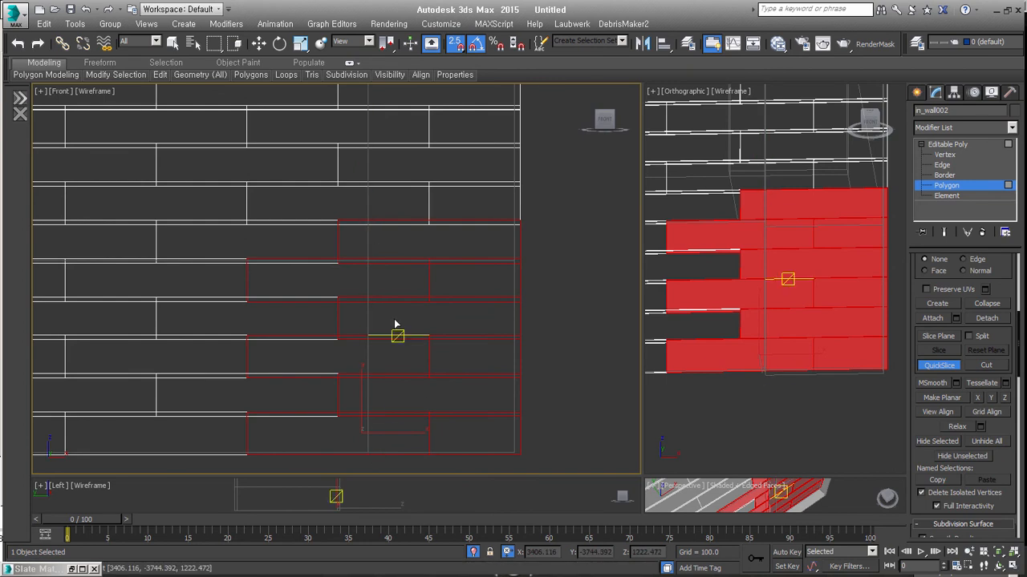
middle_click(835, 401)
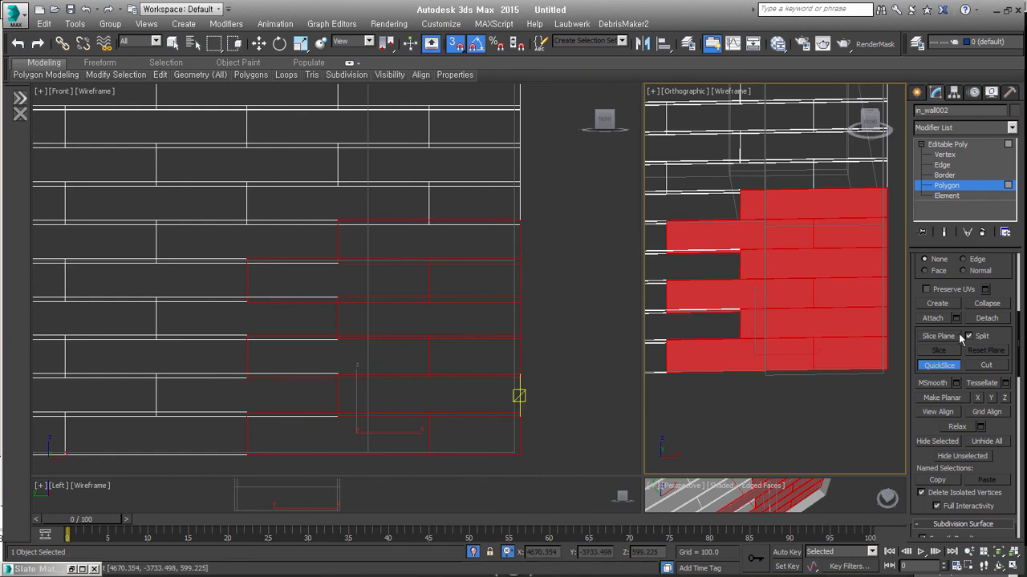
middle_drag(371, 453, 384, 451)
click(379, 451)
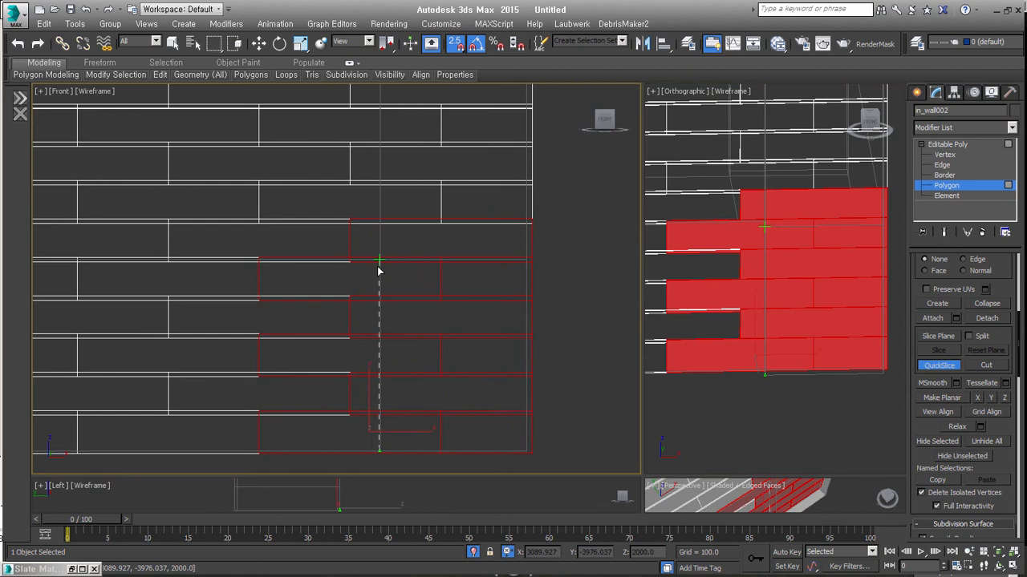
click(380, 201)
mouse_move(394, 276)
alt+middle_down()
mouse_move(444, 298)
mouse_move(442, 281)
alt+middle_up()
key(f)
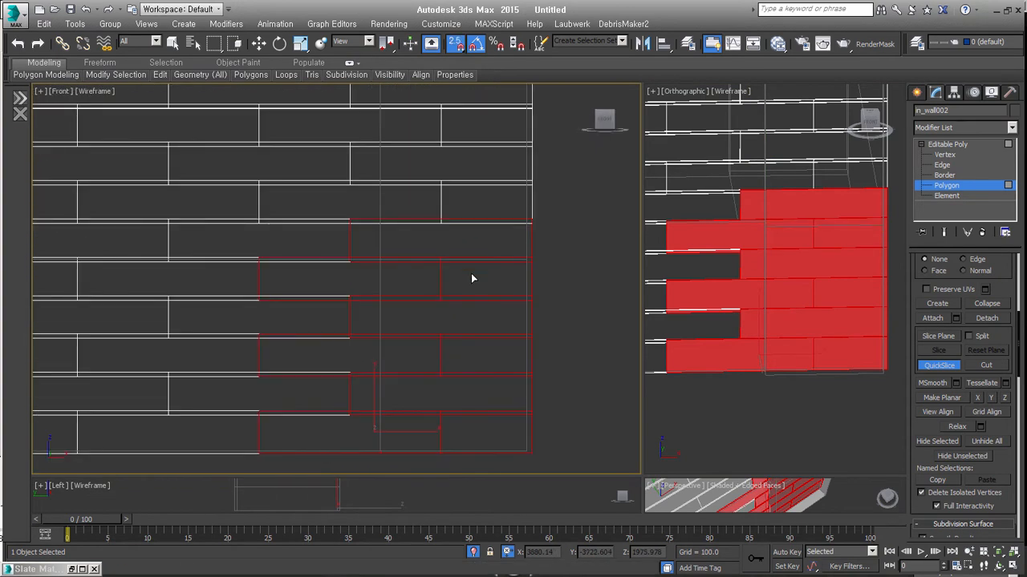
key(w)
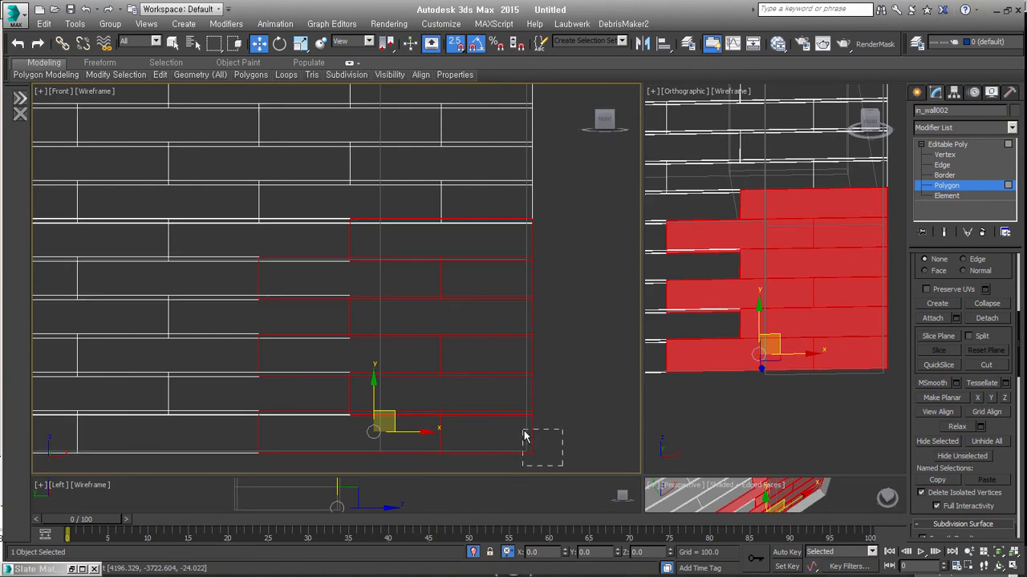
Clear the polygon selection and delete the in_wall002 board polygons inside the doorway.
right_click(568, 361)
click(586, 373)
click(569, 447)
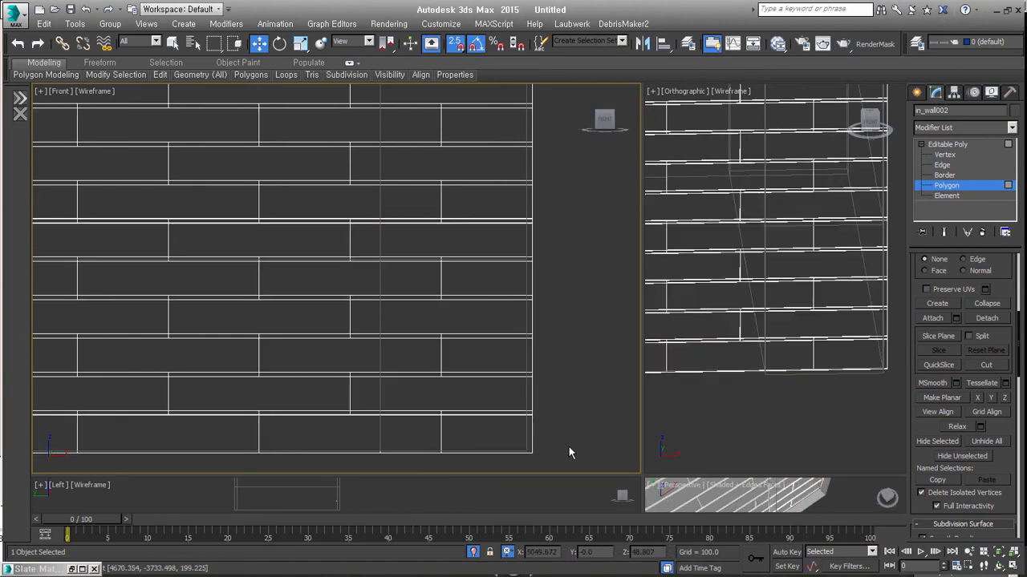
drag(429, 302, 429, 298)
key(Delete)
Delete the leftover polygons of in_wall002 along the doorway's floor line and leave polygon editing.
scroll(452, 309, down, 2)
alt+middle_drag(447, 311, 447, 368)
drag(496, 394, 438, 328)
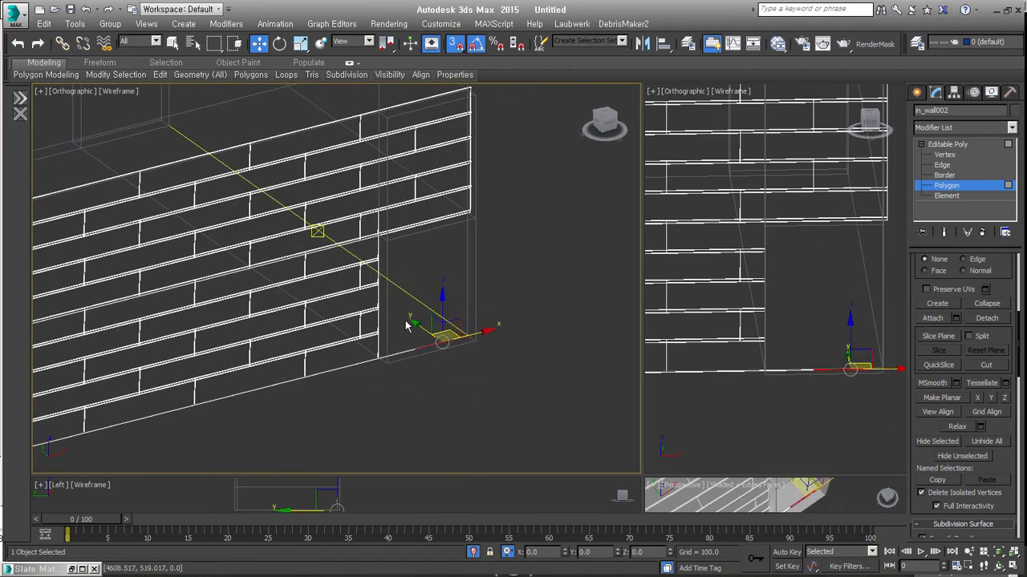
scroll(425, 343, up, 4)
drag(473, 407, 417, 365)
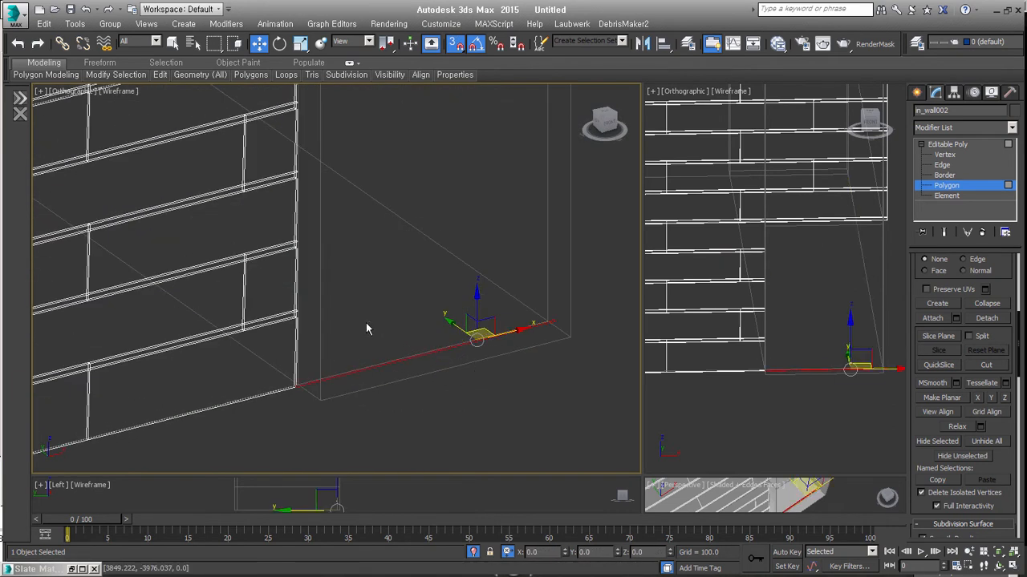
key(Delete)
scroll(358, 353, down, 3)
middle_drag(329, 333, 385, 431)
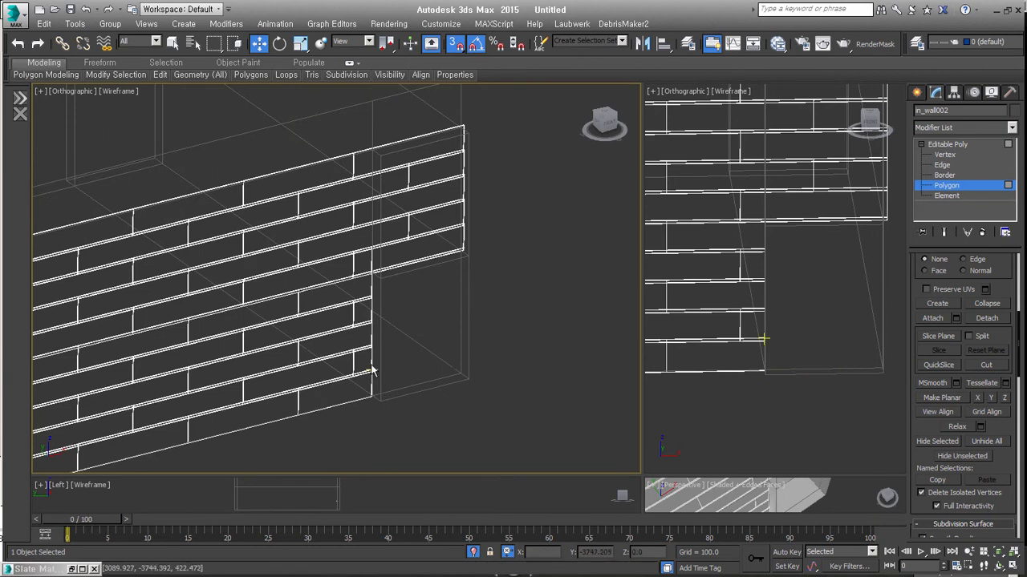
middle_drag(411, 332, 424, 337)
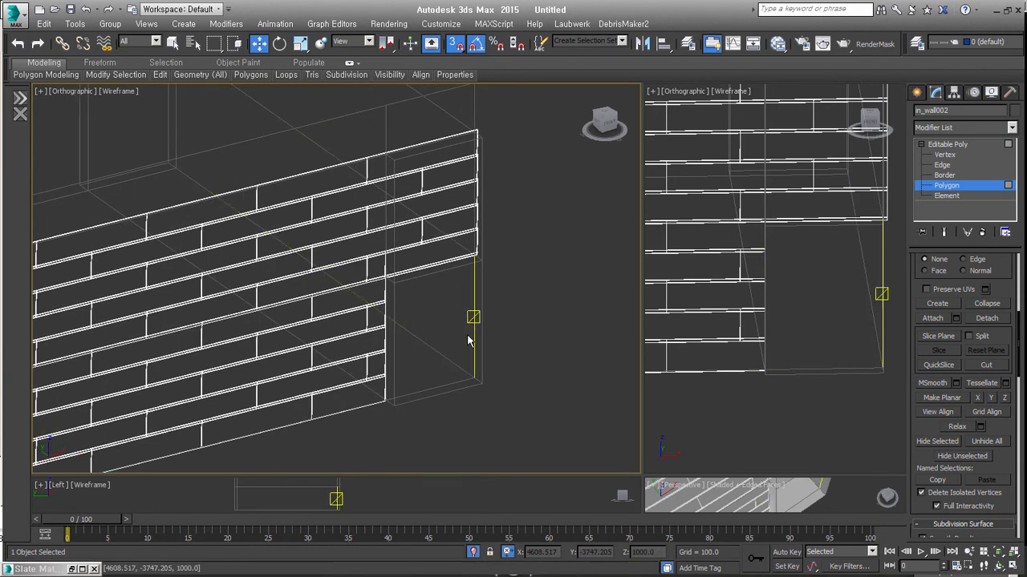
alt+middle_drag(422, 296, 1012, 204)
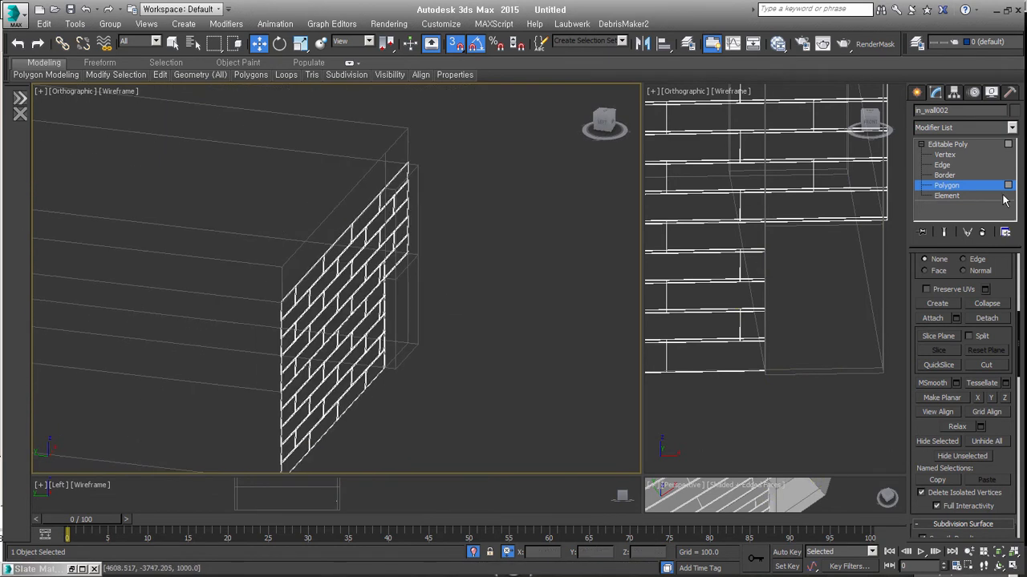
click(976, 188)
click(917, 91)
End the isolation, then isolate in_wall001 with the outer wall shell and frame both in the Front view.
middle_drag(342, 310, 385, 353)
click(361, 438)
middle_drag(420, 452, 279, 228)
click(457, 376)
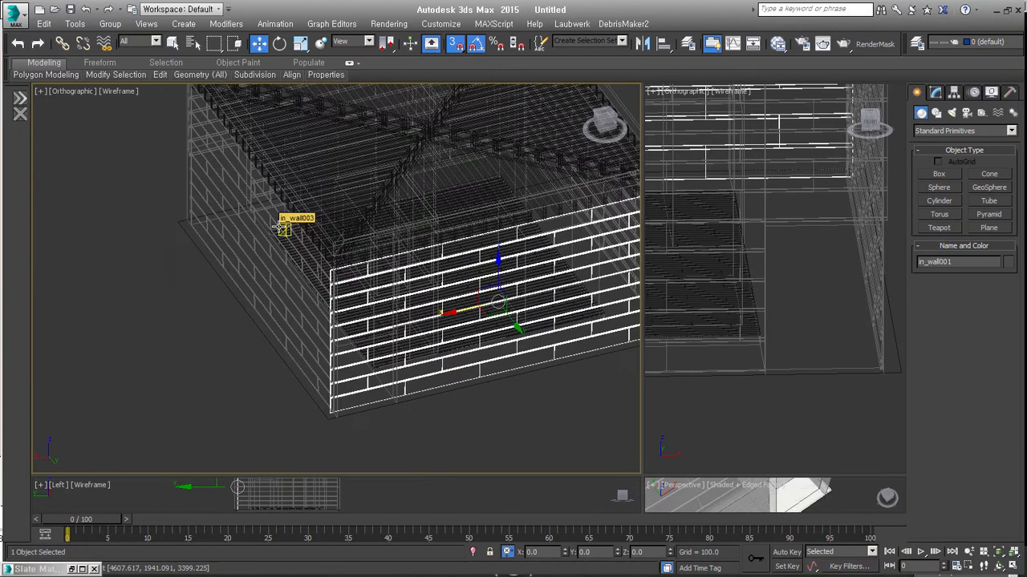
alt+middle_drag(374, 403, 369, 394)
ctrl+click(369, 394)
key(alt+q)
key(f)
key(ctrl+shift+z)
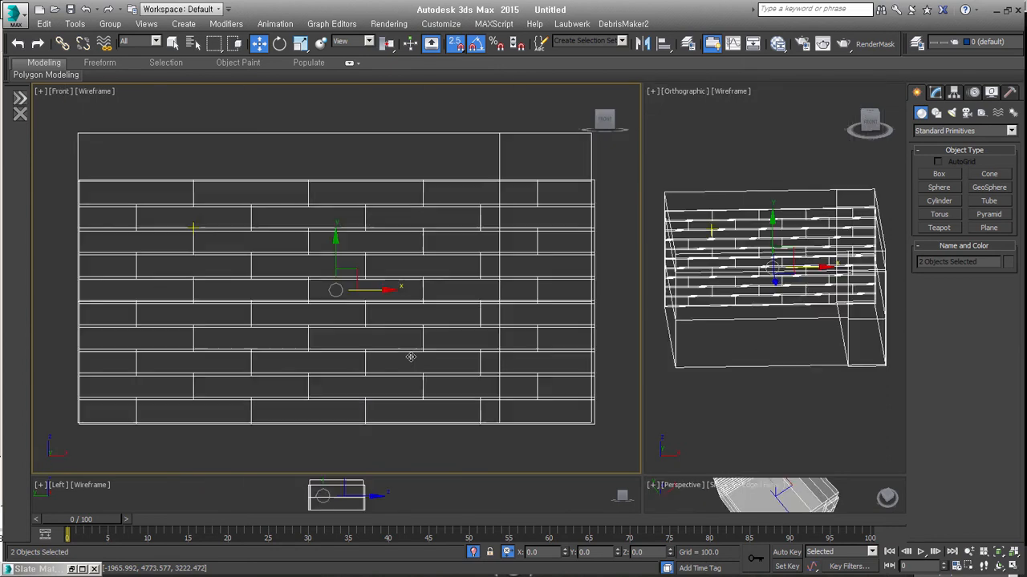
middle_drag(551, 367, 481, 328)
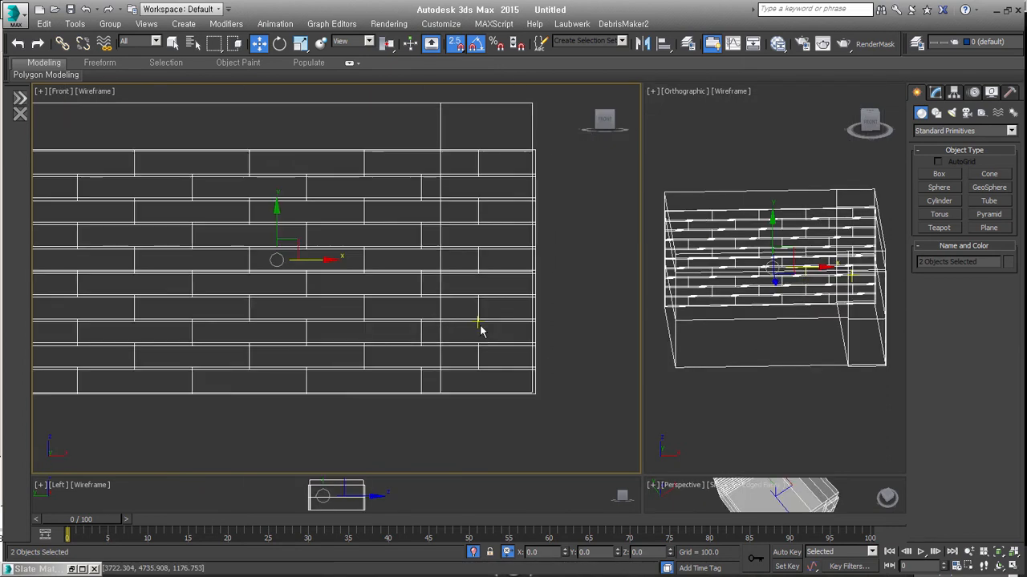
Select the board polygons of in_wall001 that overlap the opening in the outer wall shell.
click(936, 94)
click(491, 378)
click(484, 369)
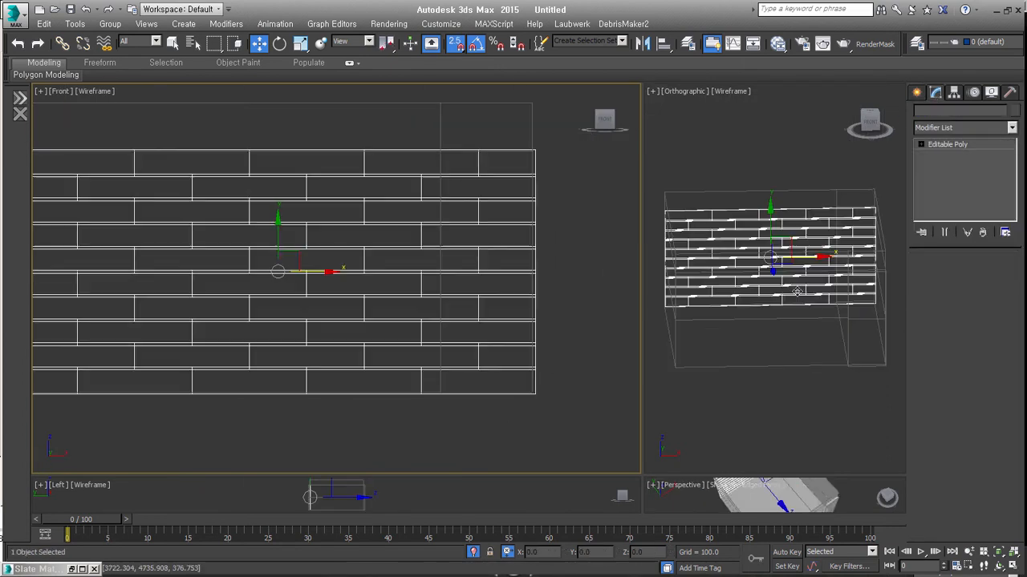
click(921, 145)
click(946, 185)
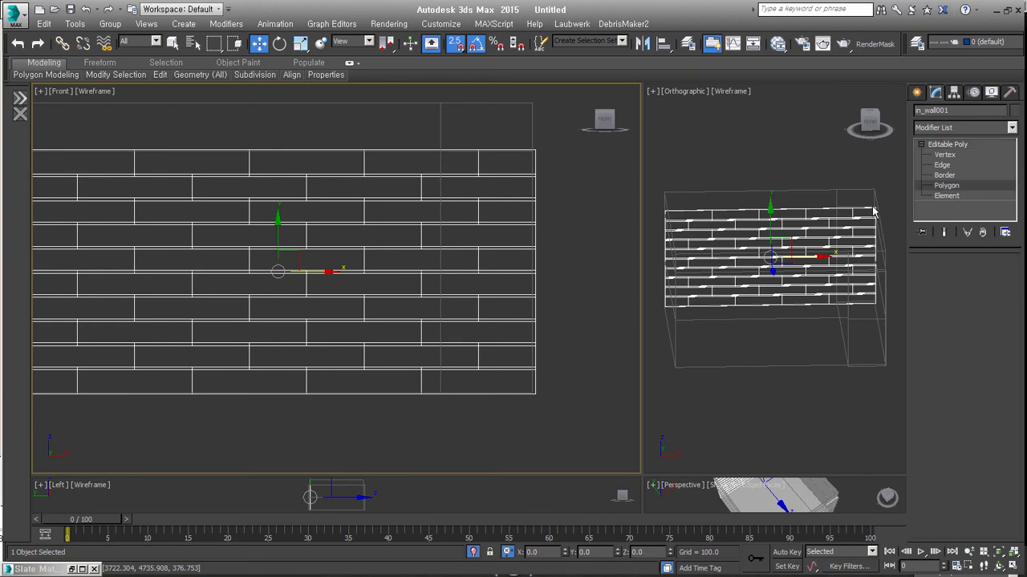
key(ctrl+a)
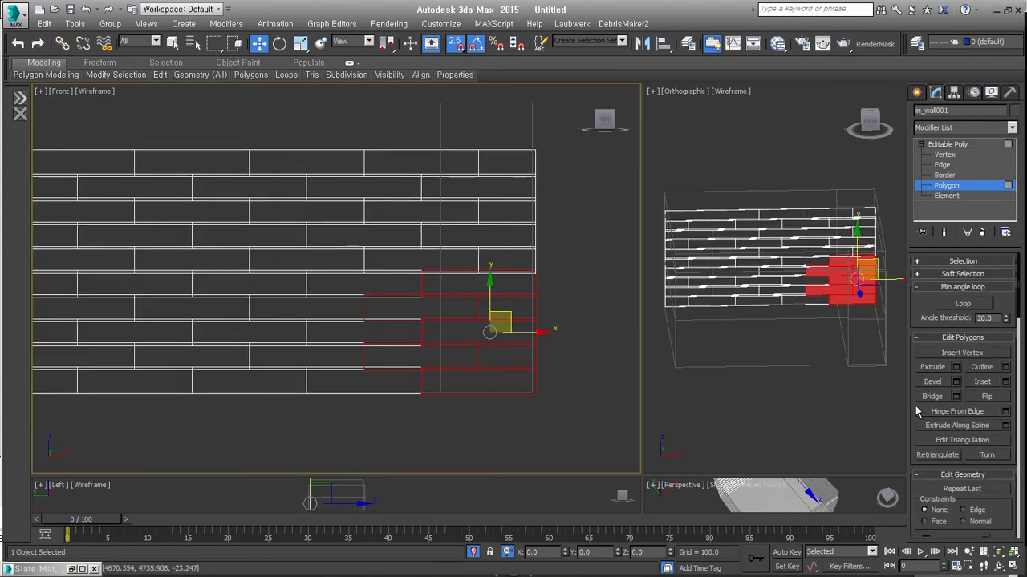
QuickSlice the selected in_wall001 boards vertically along the opening's inner edge.
drag(918, 463, 931, 242)
click(940, 332)
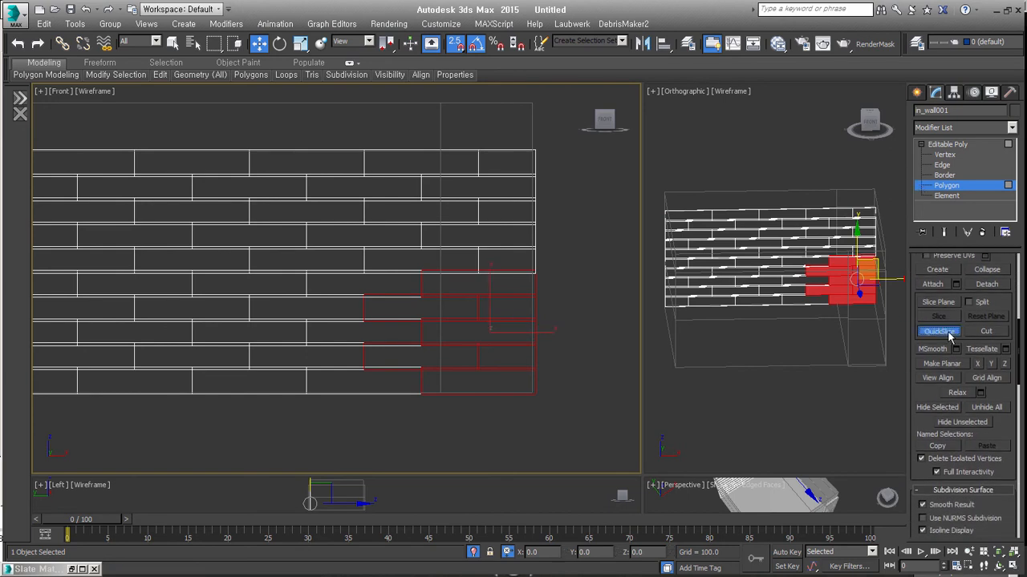
click(440, 391)
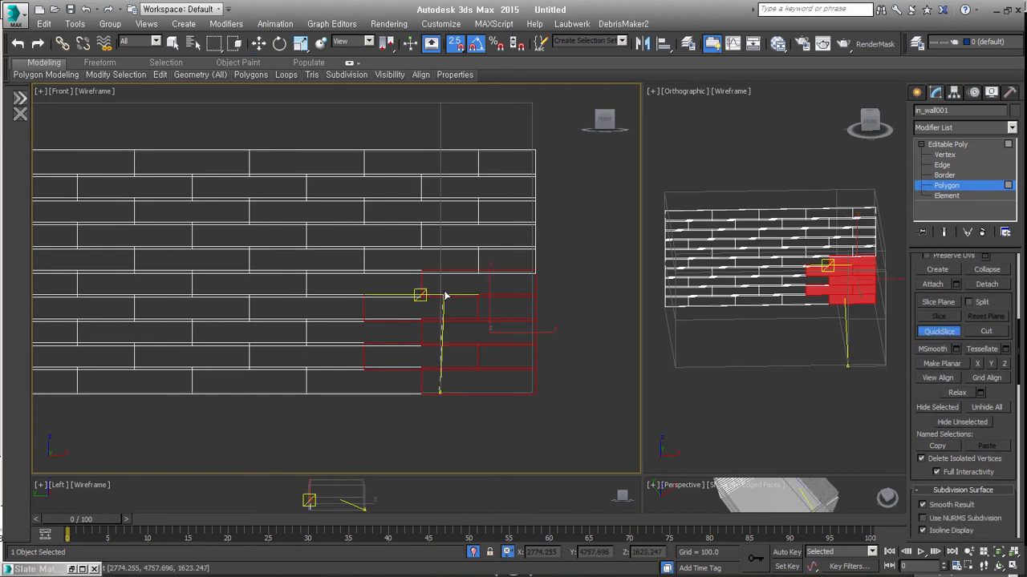
click(442, 236)
right_click(442, 235)
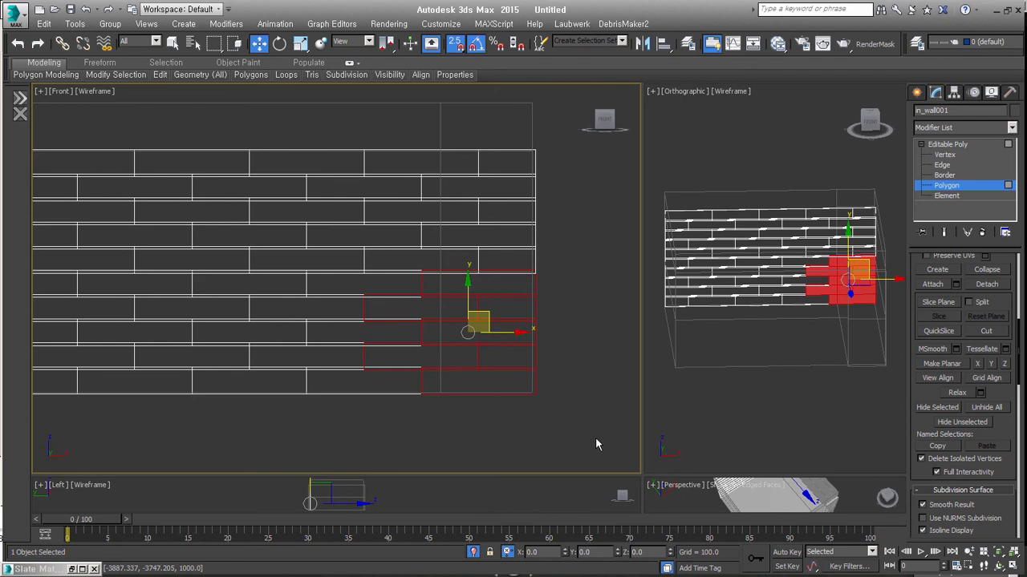
Delete the sliced in_wall001 board polygons inside the opening.
click(528, 452)
drag(552, 430, 471, 308)
key(Delete)
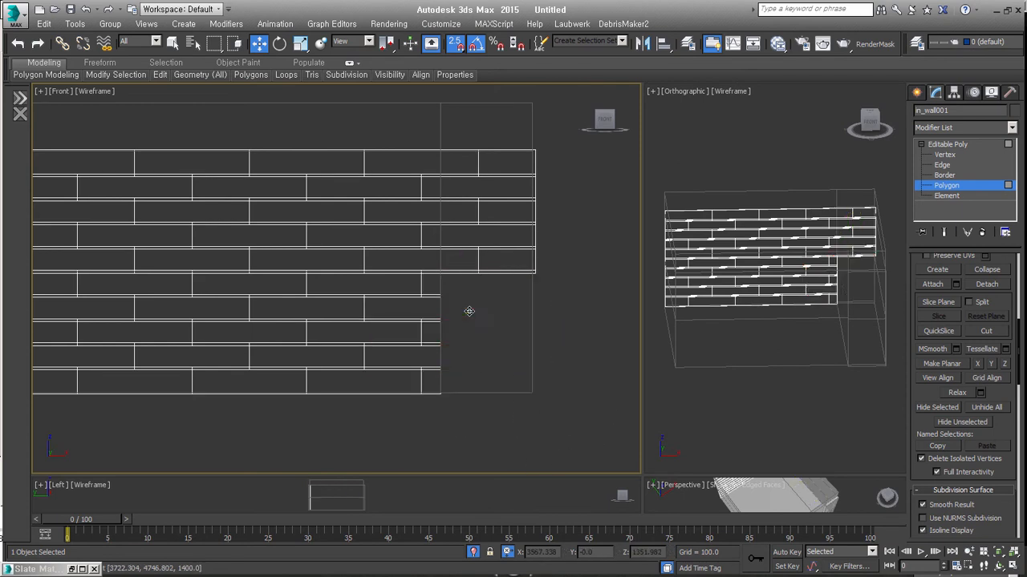
Leave polygon editing of in_wall001, end the isolation and clear the selection with the whole building shown from an oblique angle.
click(992, 189)
scroll(487, 394, down, 3)
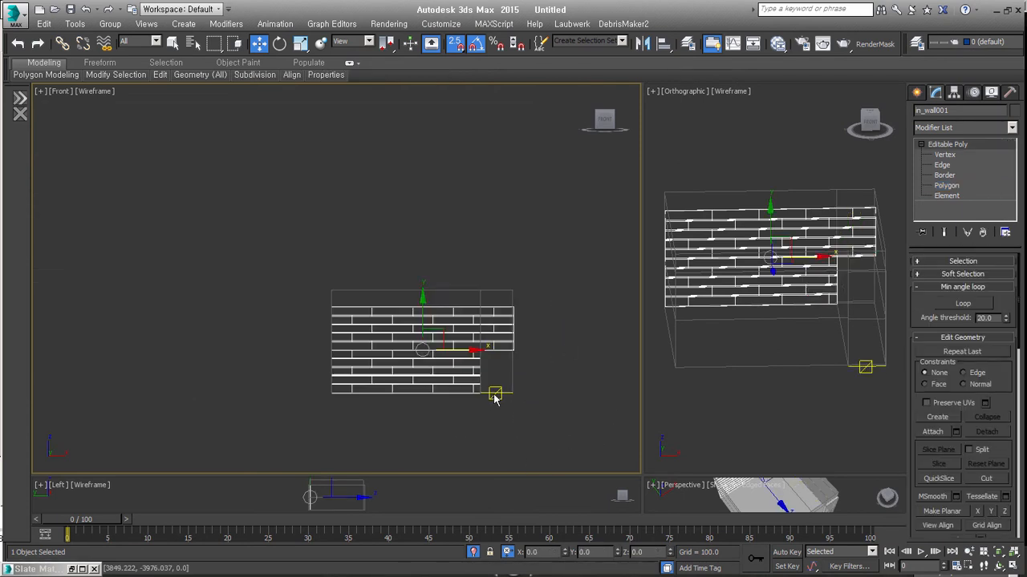
alt+middle_drag(493, 393, 484, 552)
click(473, 551)
alt+middle_drag(419, 284, 467, 310)
click(470, 343)
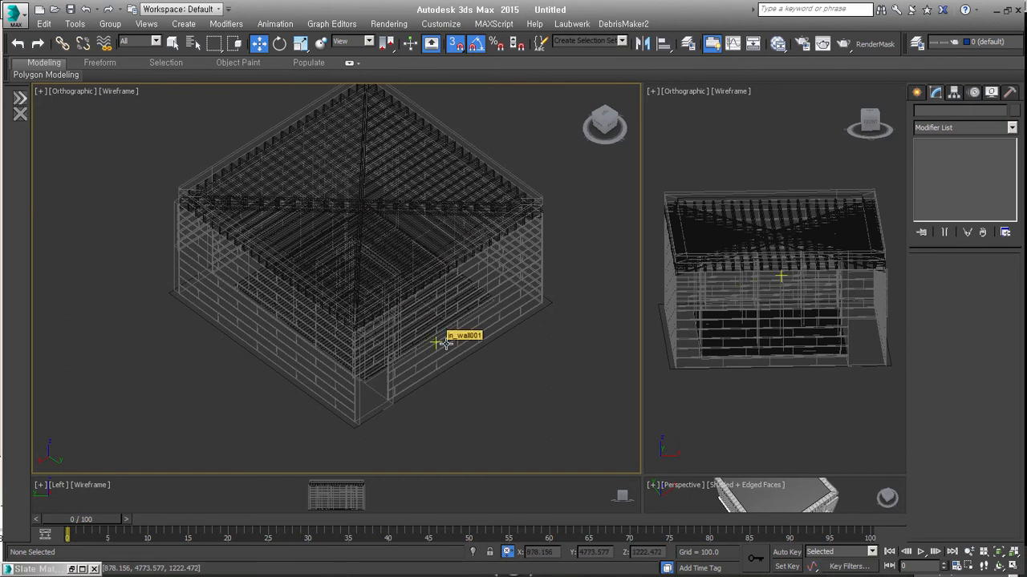
Select the triangular rafter set Object005 on one side of the roof and add an Edit Poly modifier to it.
click(393, 207)
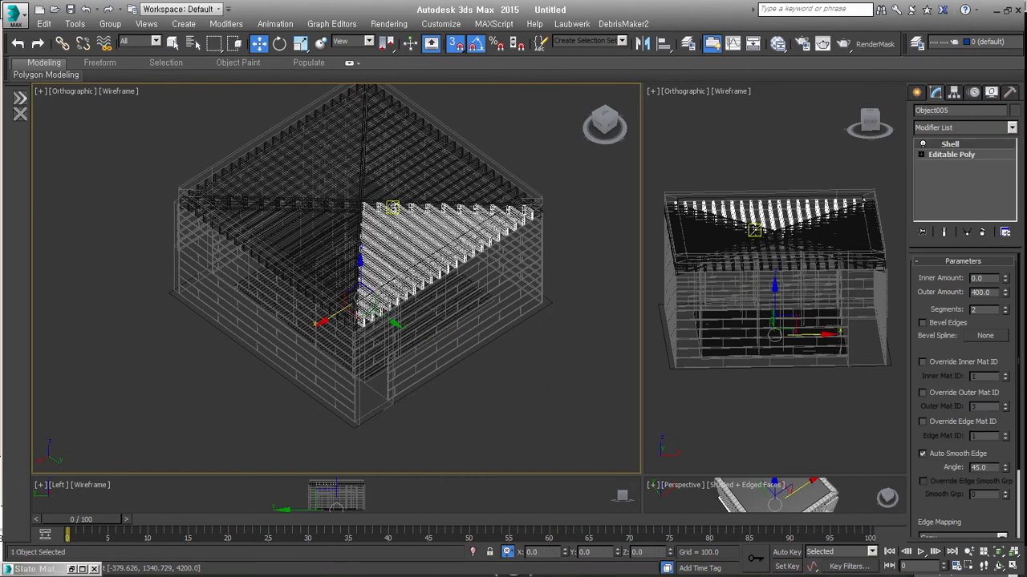
scroll(393, 207, up, 3)
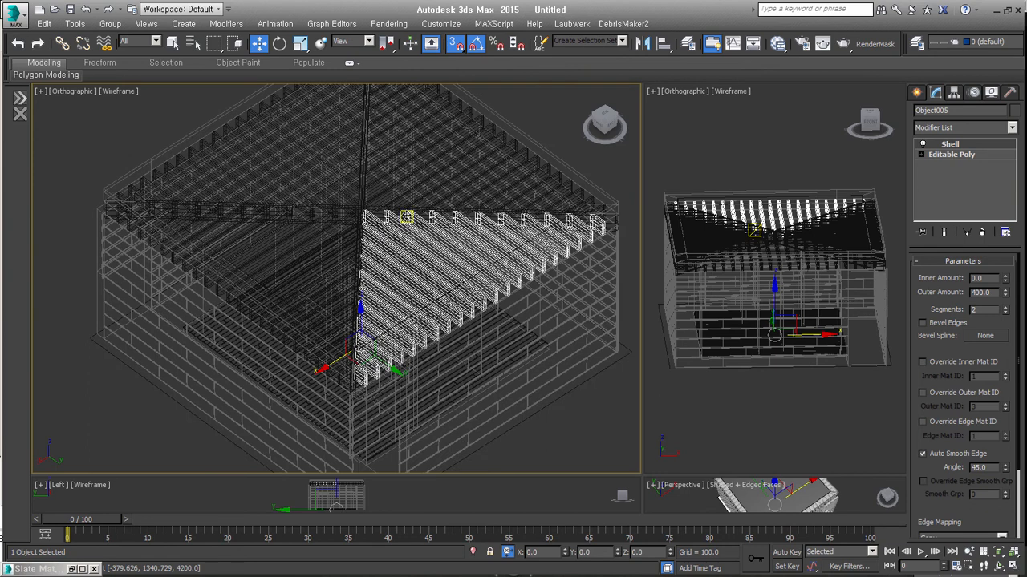
key(alt+e)
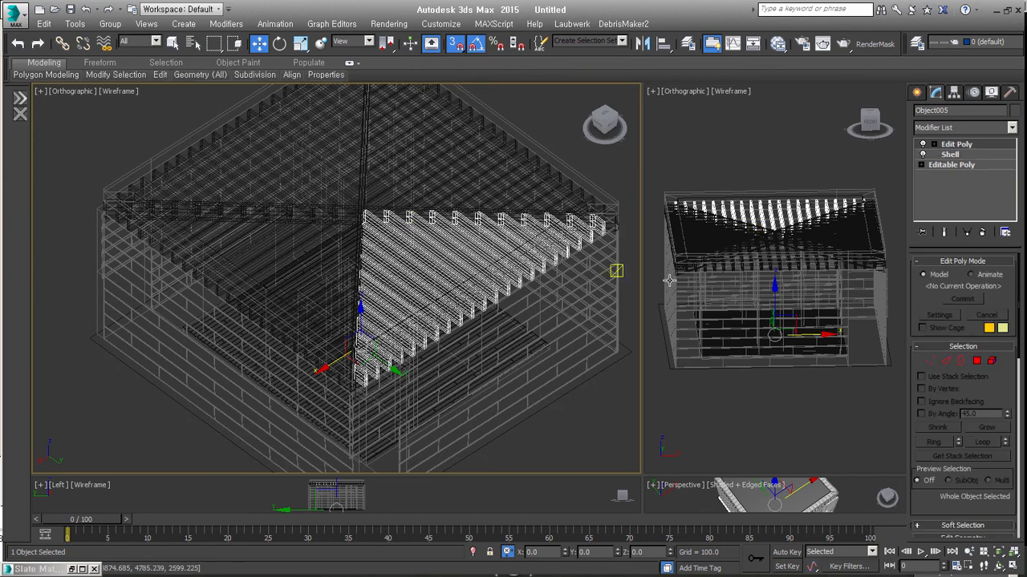
Try a box UVW Map on the rafters of Object005 with length, width and height set to 500.
key(alt+u)
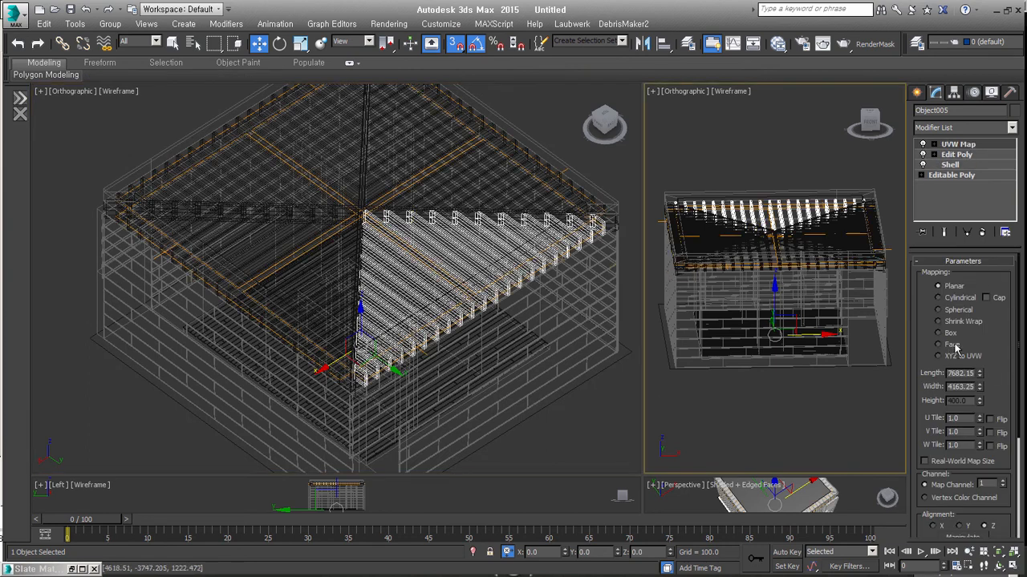
click(940, 332)
double_click(960, 373)
text(5000)
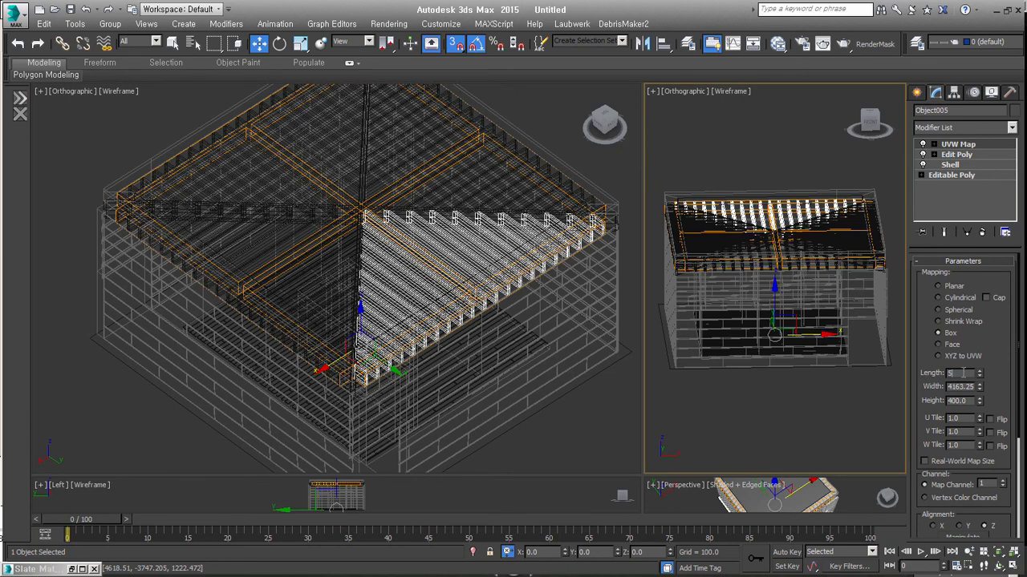
key(Tab)
double_click(963, 373)
text(500)
key(Tab)
text(500)
key(Tab)
text(50)
key(Return)
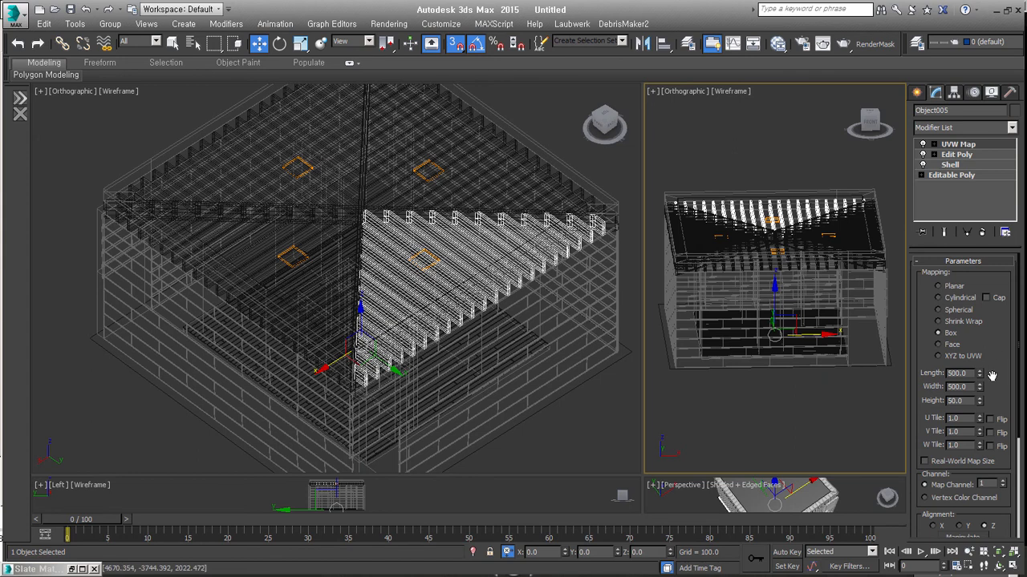
click(965, 400)
text(0)
key(Return)
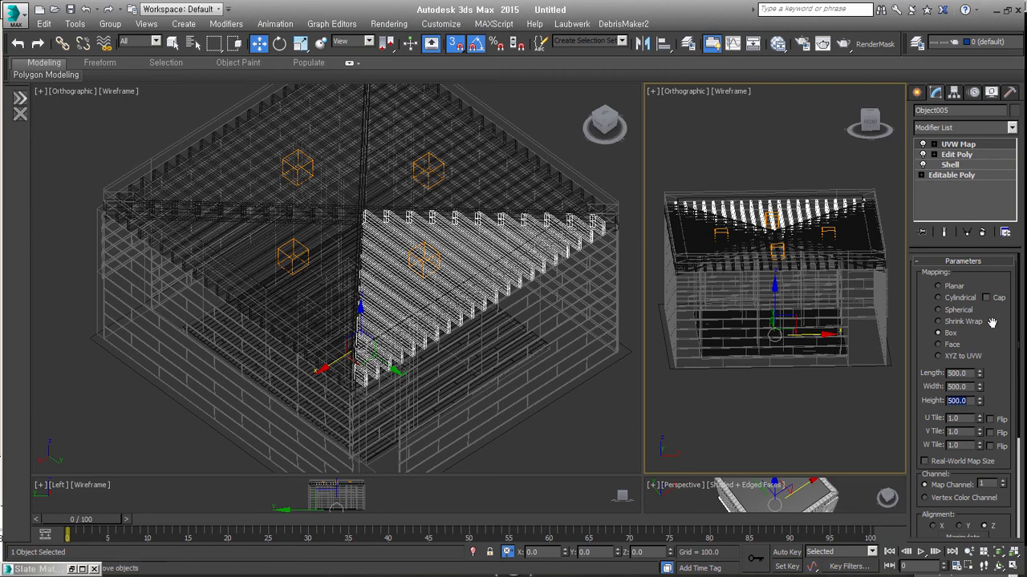
text(0)
key(Return)
Unwrap all rafter faces in the UV editor and pack the shells with Rescale and Rotate enabled.
key(ctrl+u)
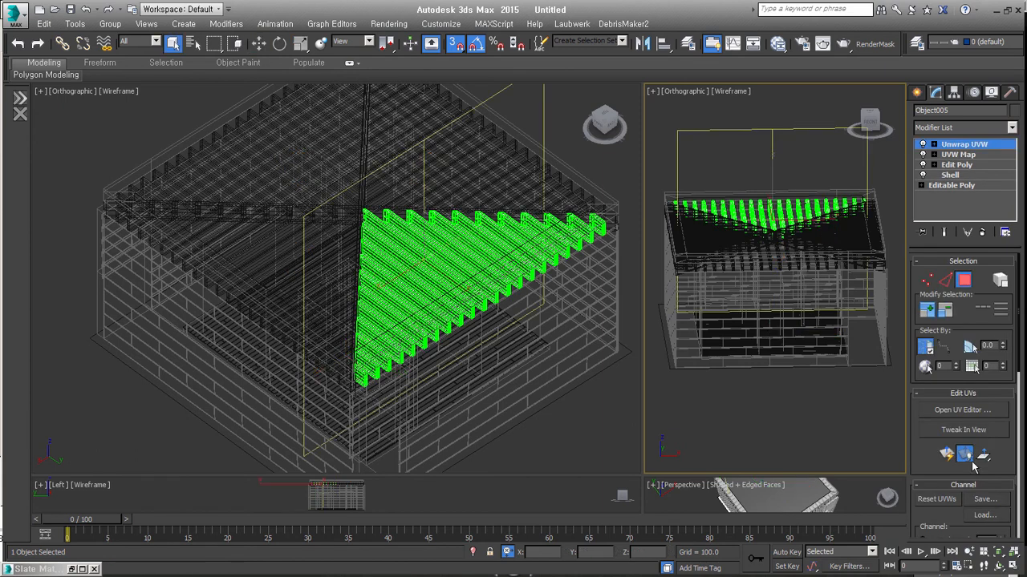
click(988, 412)
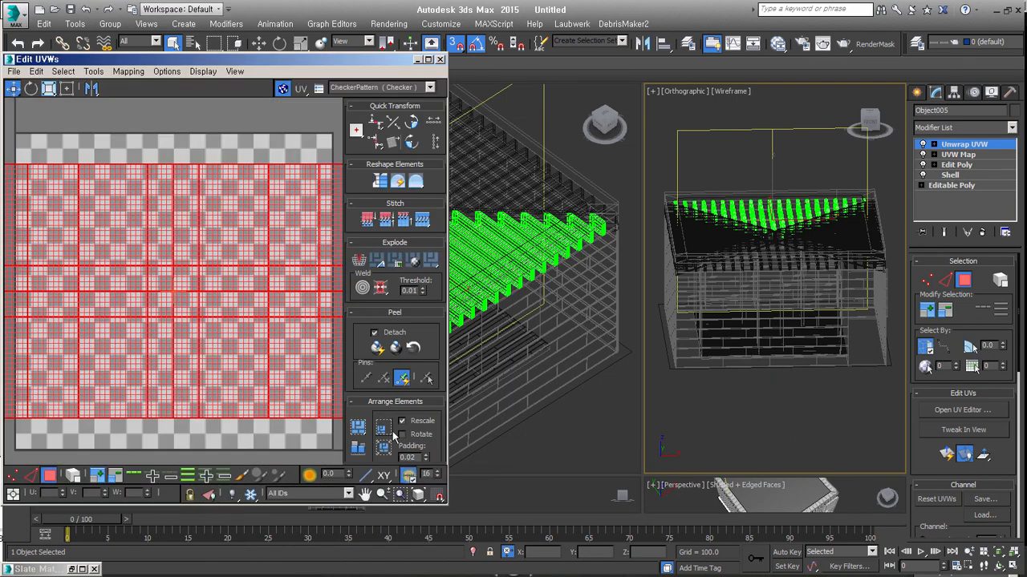
click(410, 434)
click(357, 428)
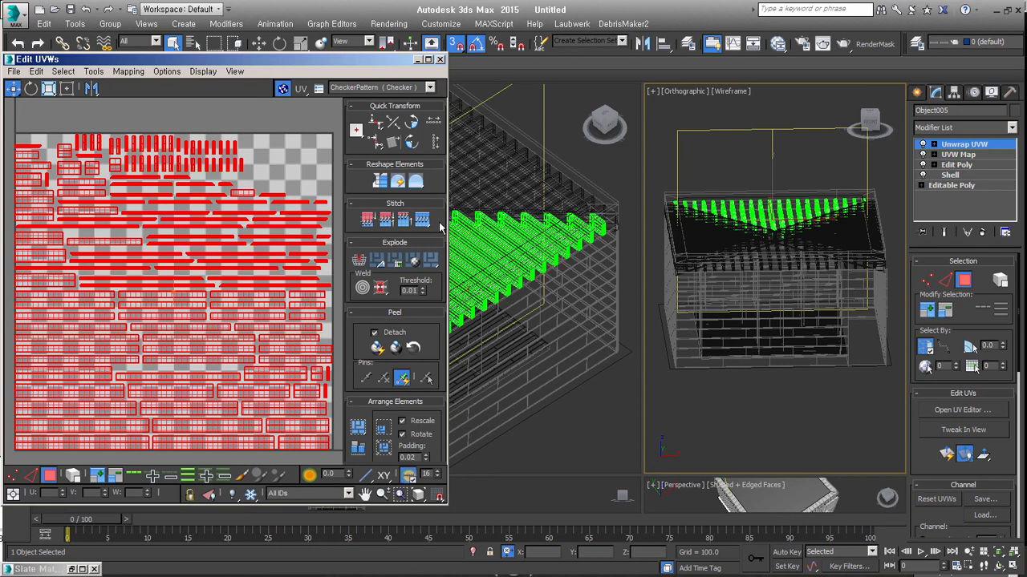
scroll(543, 228, up, 6)
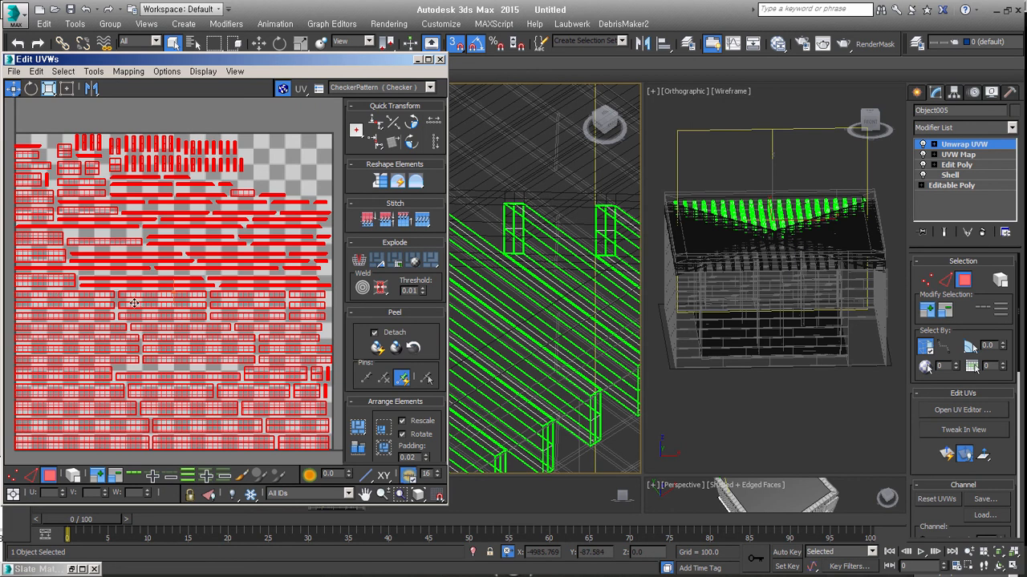
Close the UV editor and remove the Unwrap UVW and UVW Map modifiers from Object005.
click(440, 59)
click(983, 232)
click(983, 231)
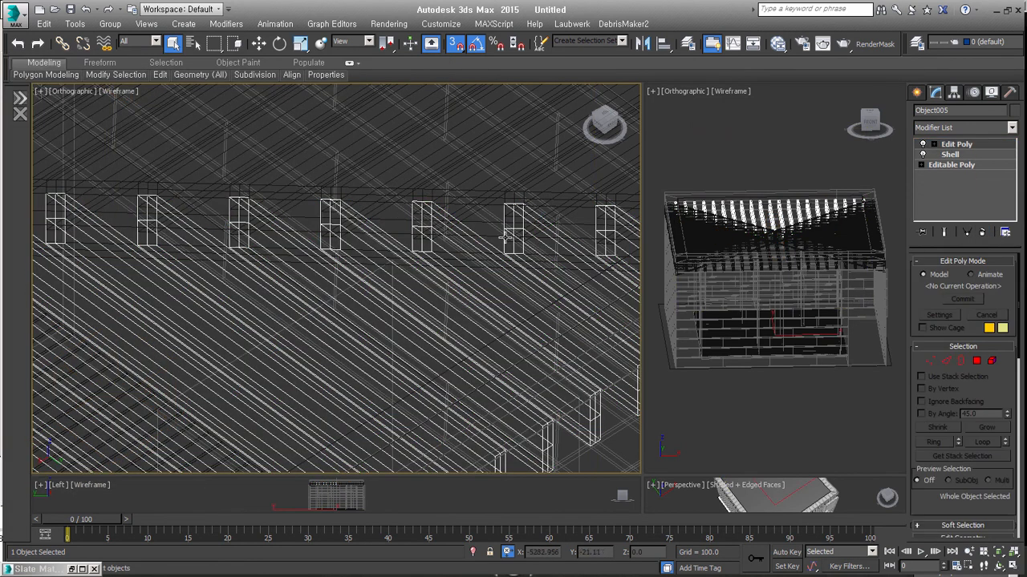
Select the horizontal edges running around the mid-height of the Object005 rafters, remove them and leave edge editing.
alt+middle_drag(505, 235, 491, 282)
alt+middle_drag(553, 337, 450, 324)
scroll(431, 349, down, 4)
middle_drag(313, 377, 445, 371)
click(947, 361)
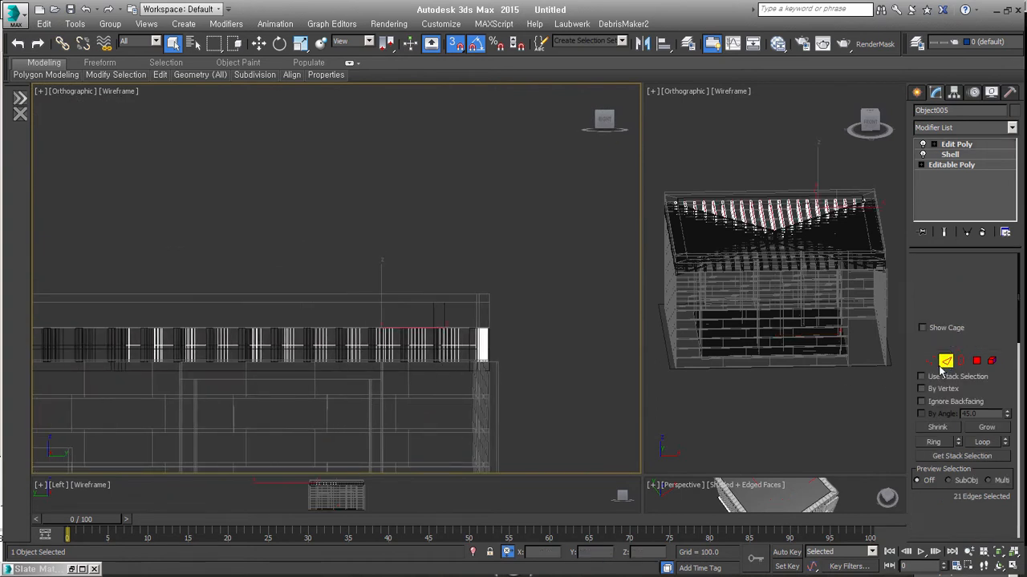
drag(59, 347, 562, 353)
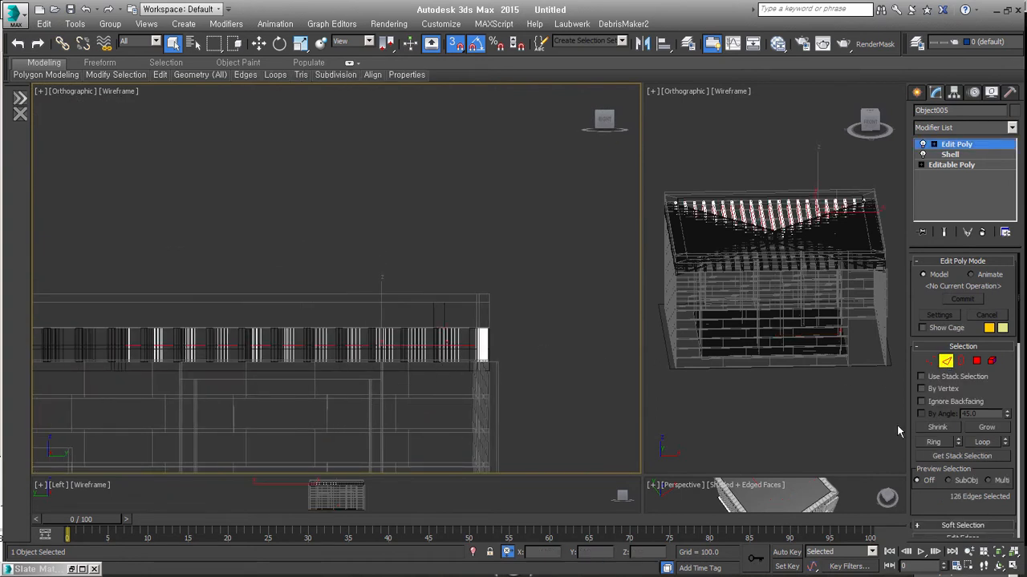
drag(928, 499, 931, 395)
click(936, 459)
alt+middle_drag(490, 344, 365, 334)
key(2)
Apply a box UVW Map to Object005 with length, width and height set to 500.
key(shift+u)
click(950, 332)
double_click(964, 372)
text(500)
key(Tab)
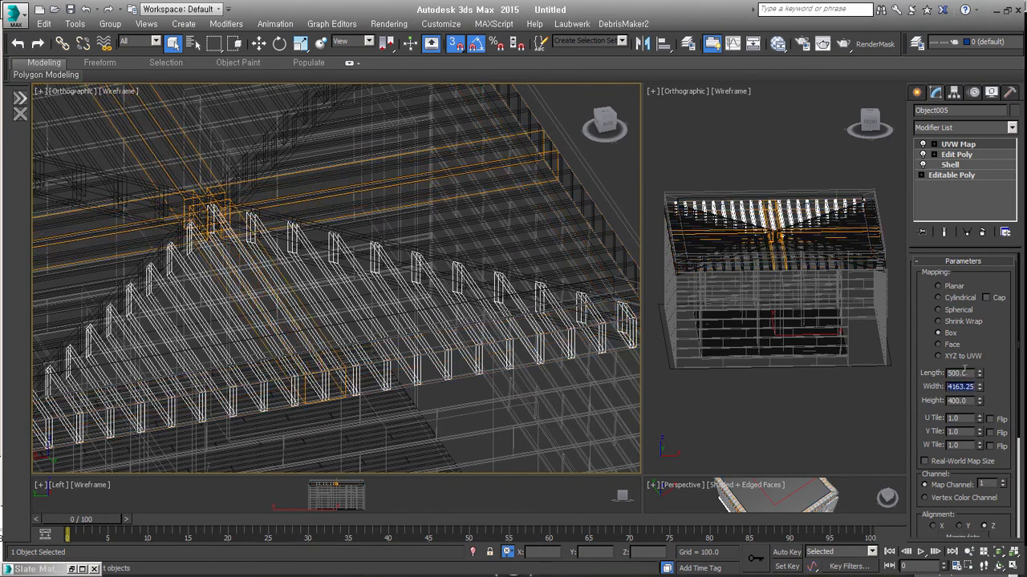
text(500)
key(Tab)
text(500)
key(Tab)
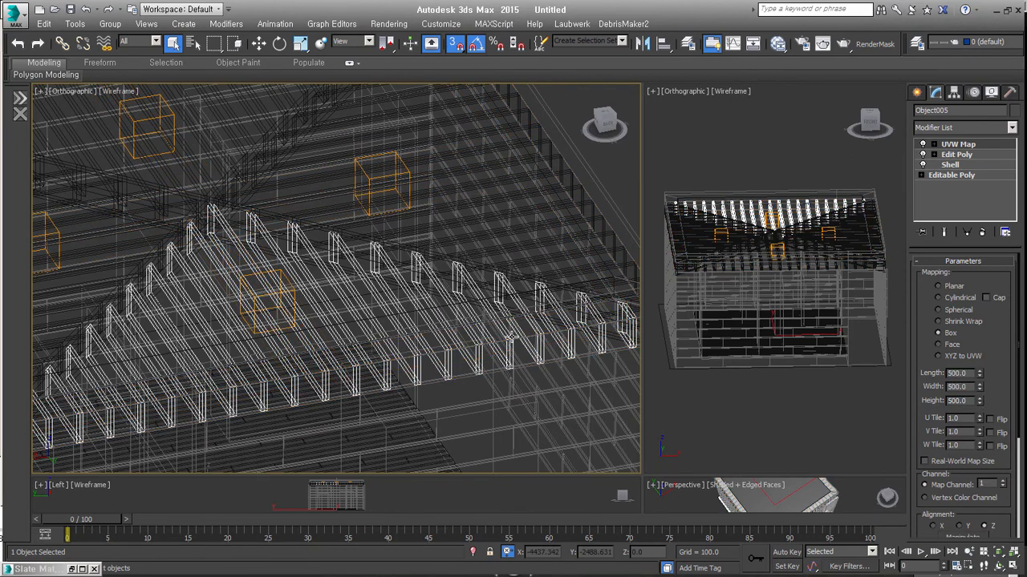
Add an Unwrap UVW modifier to Object005, open all its faces in the UV editor and pack the shells.
key(alt+u)
click(963, 281)
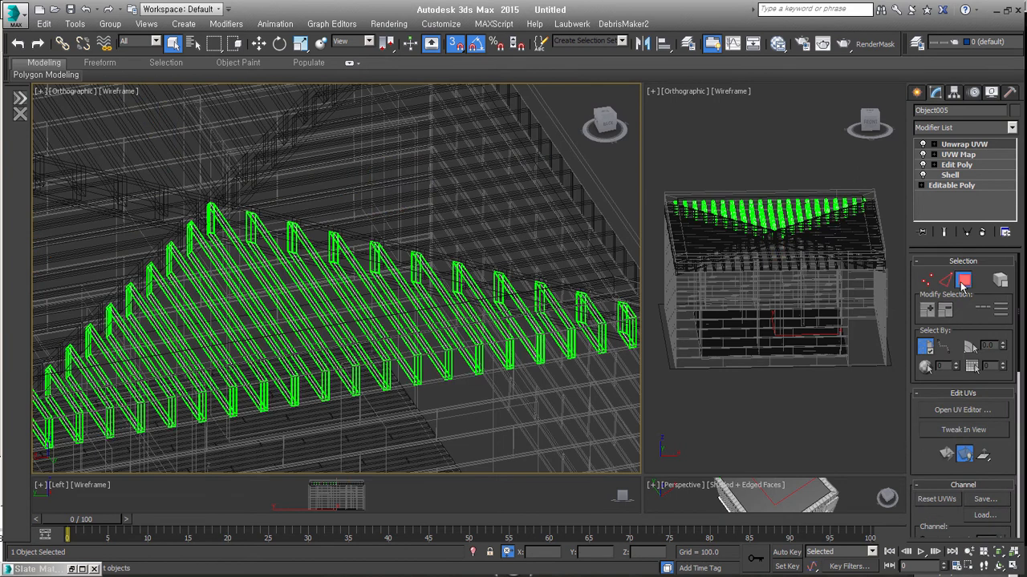
click(961, 410)
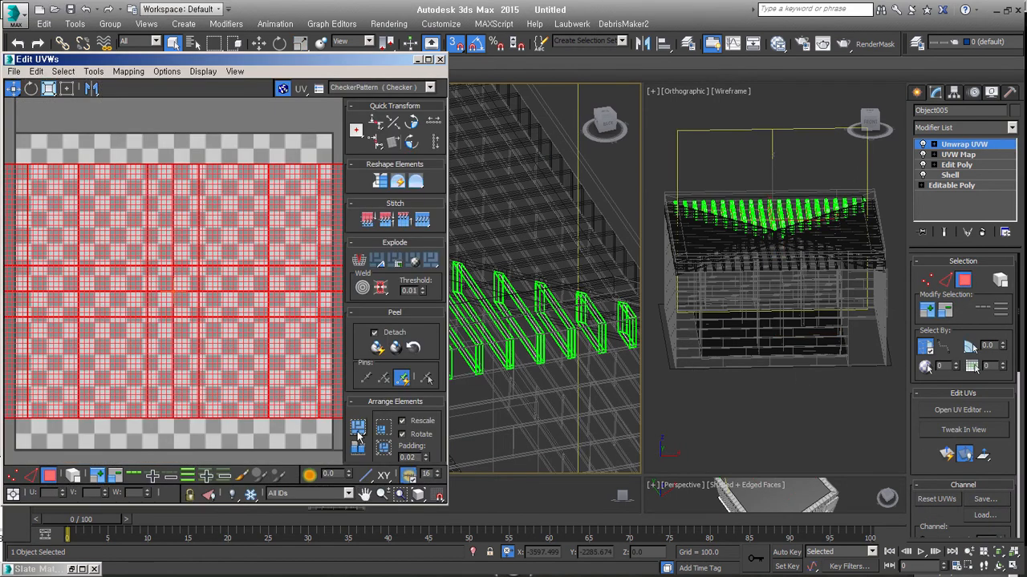
click(358, 426)
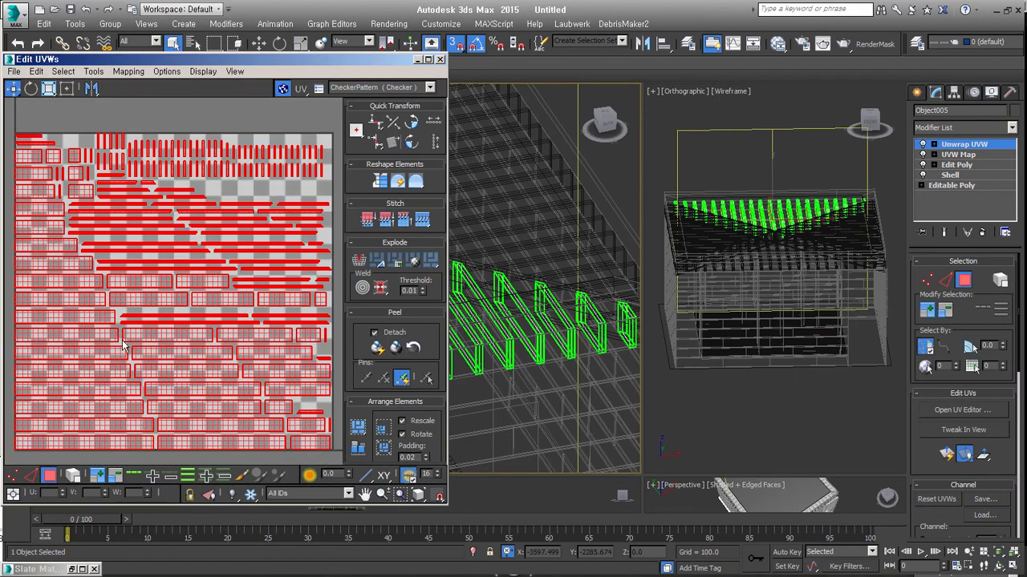
Scale the packed rafter UV shells up beyond the texture tile in Freeform mode and close the UV editor.
click(67, 89)
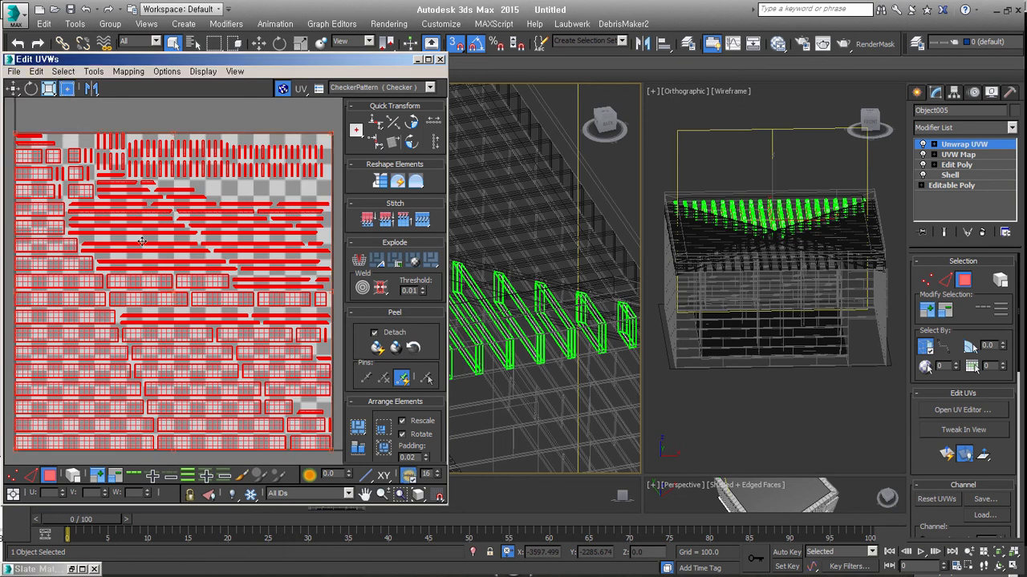
scroll(284, 207, down, 3)
middle_drag(285, 207, 180, 284)
scroll(210, 253, up, 5)
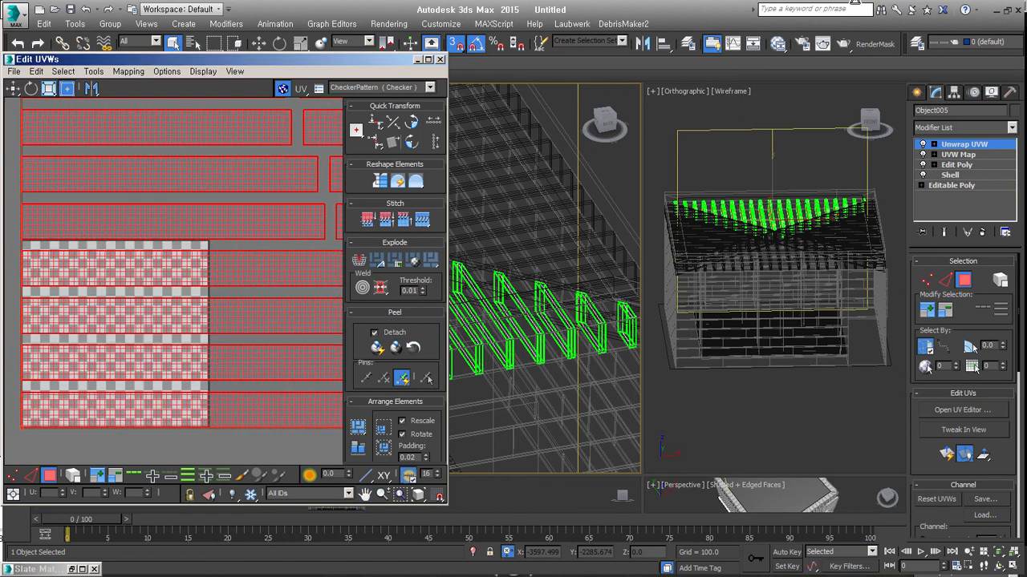
click(438, 59)
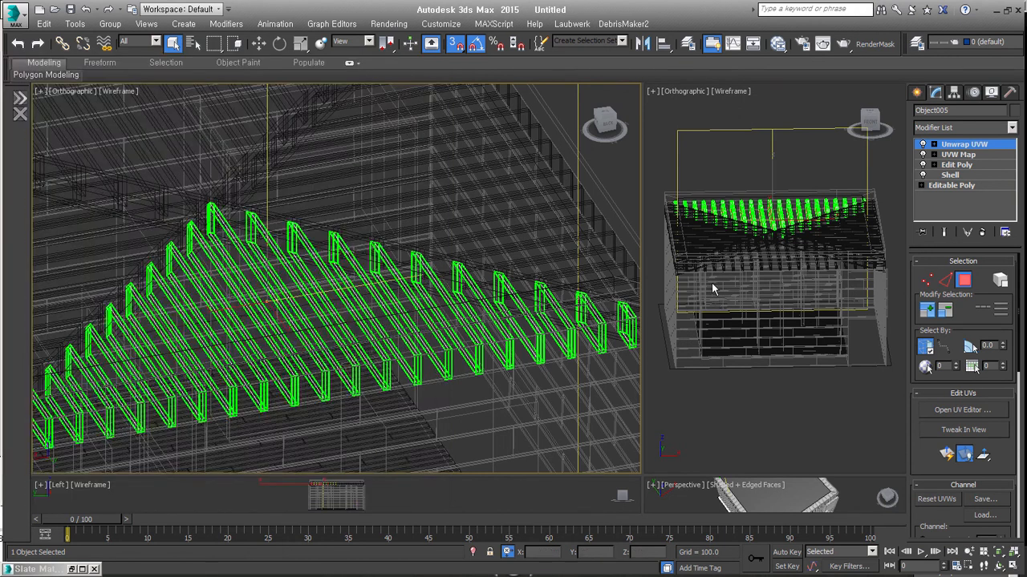
right_click(715, 289)
key(alt+c)
key(ctrl+z)
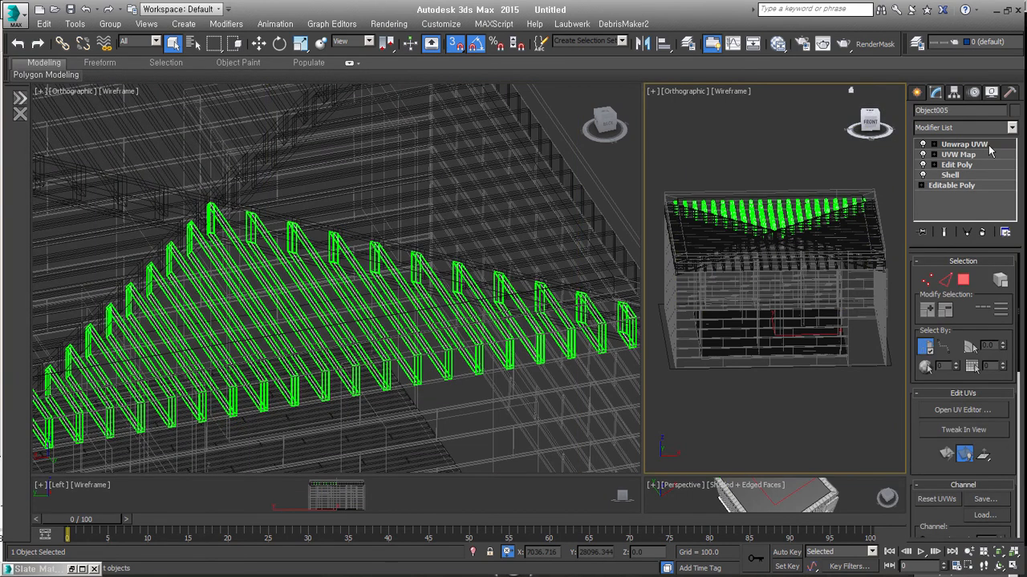
click(990, 146)
click(439, 59)
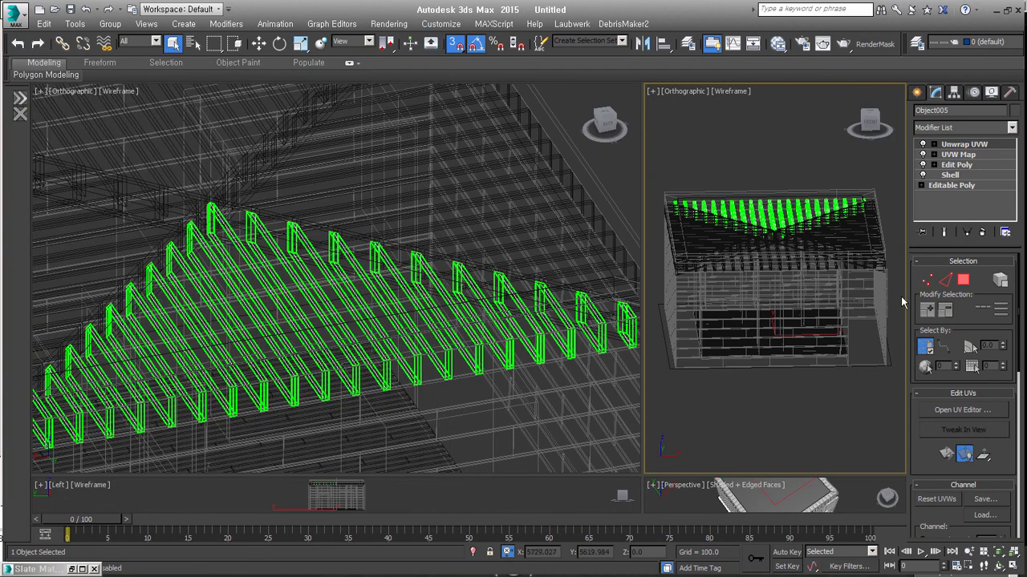
Add an Edit Poly on top of Object005 and collapse the whole modifier stack to an editable poly.
key(e)
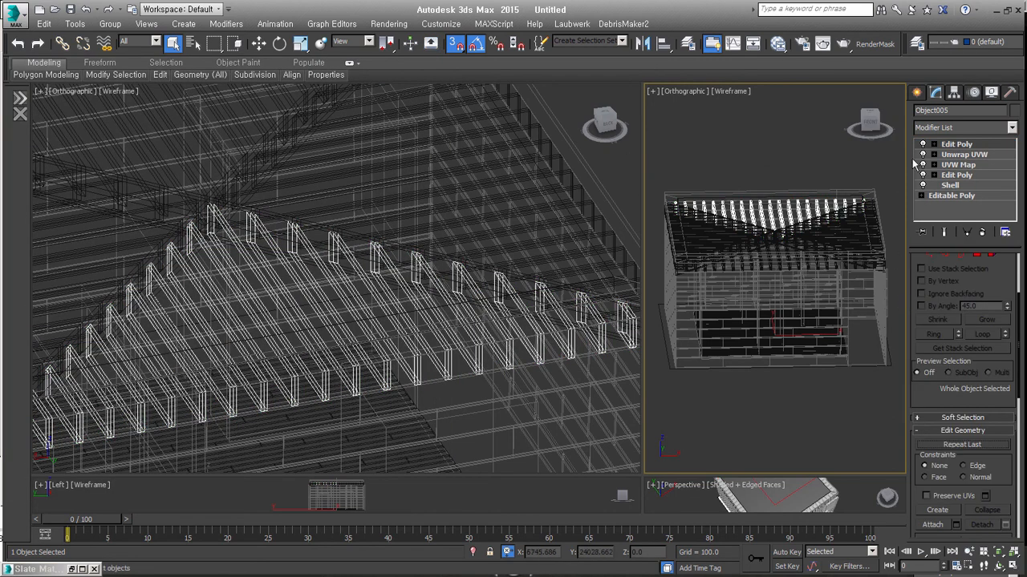
right_click(972, 144)
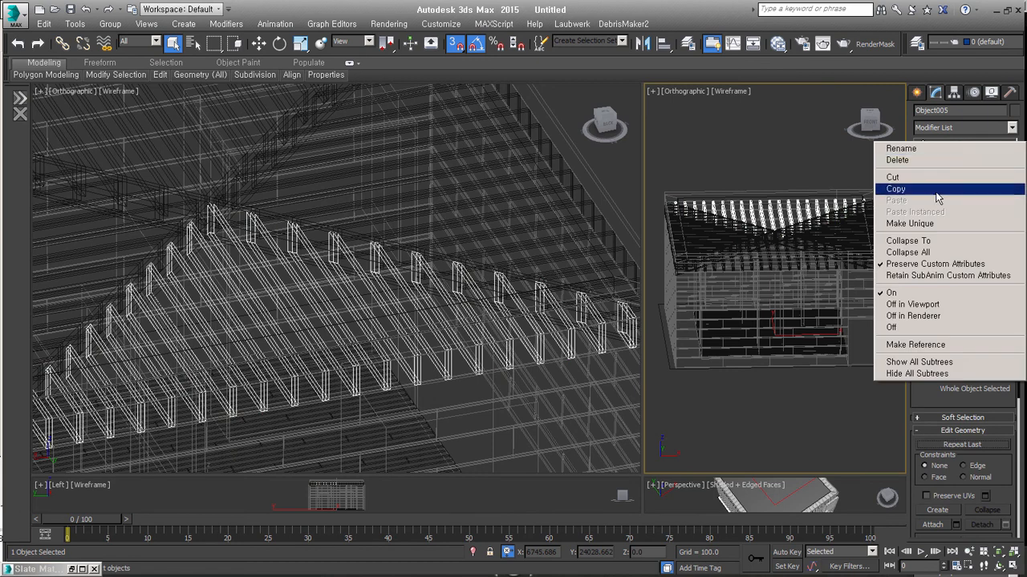
click(936, 243)
click(572, 345)
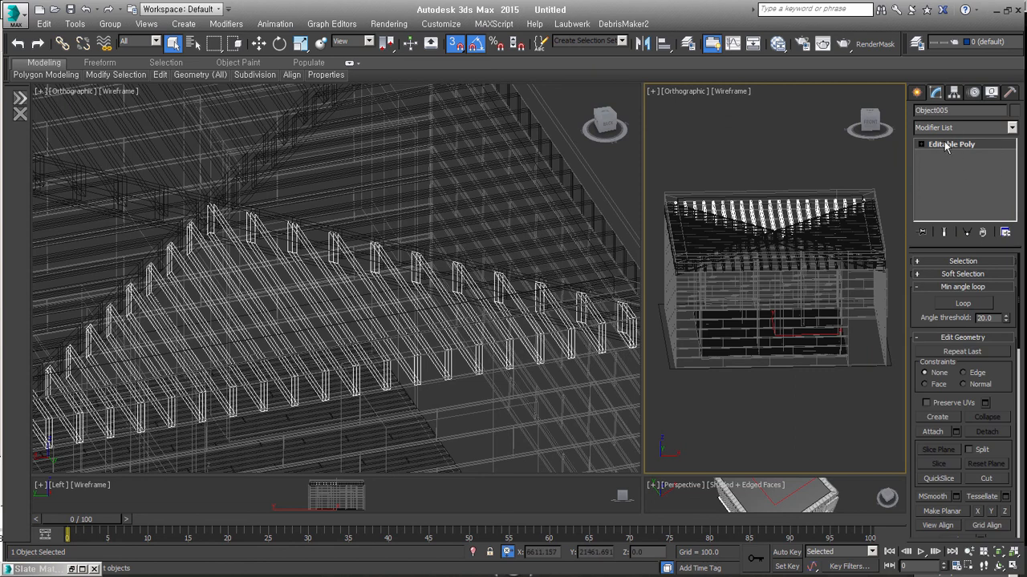
Select the crossing diagonal roof beams named a and collapse their Shell modifier to an editable poly.
scroll(476, 325, down, 3)
click(420, 275)
click(420, 275)
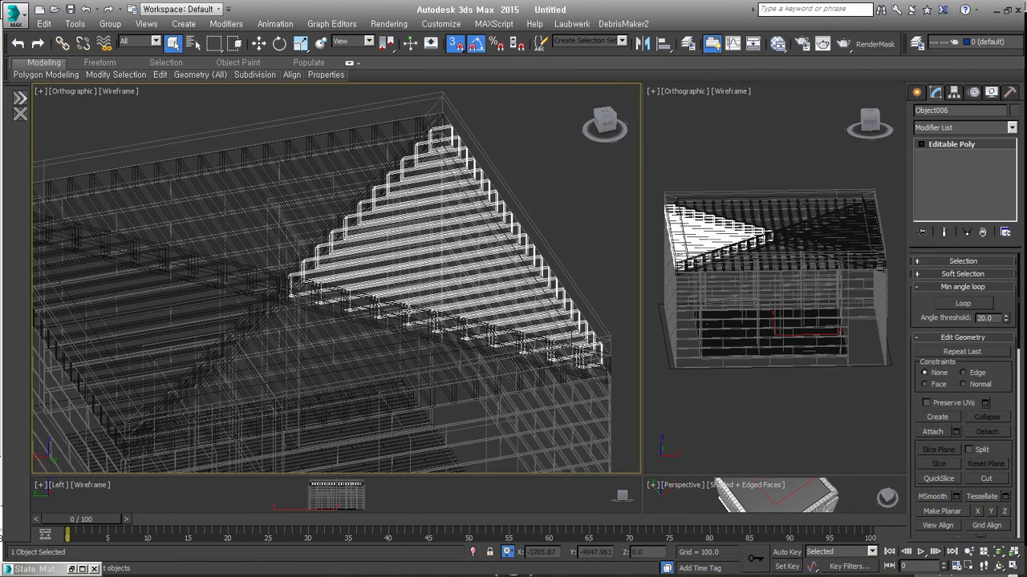
scroll(336, 287, up, 5)
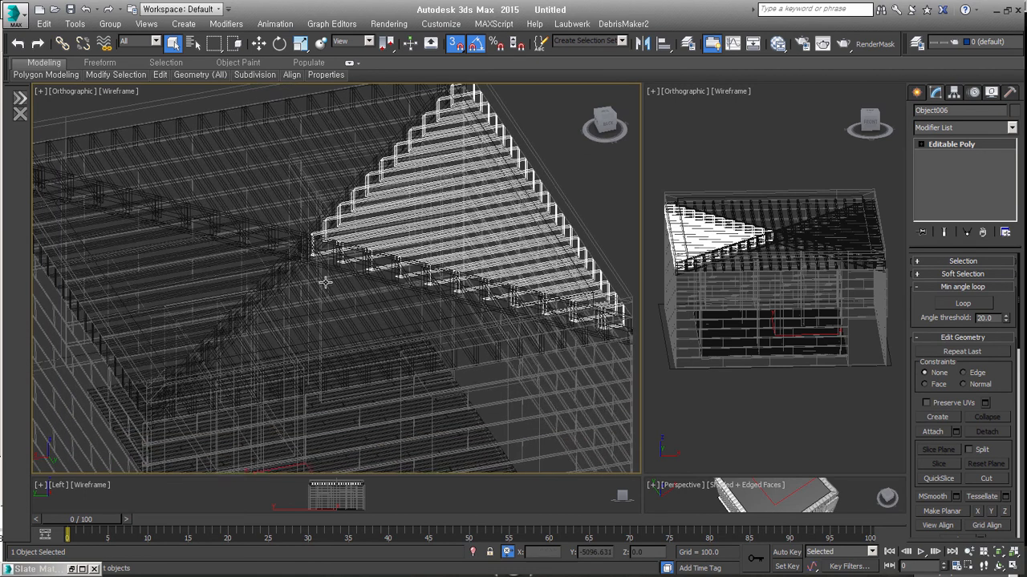
click(341, 287)
click(333, 280)
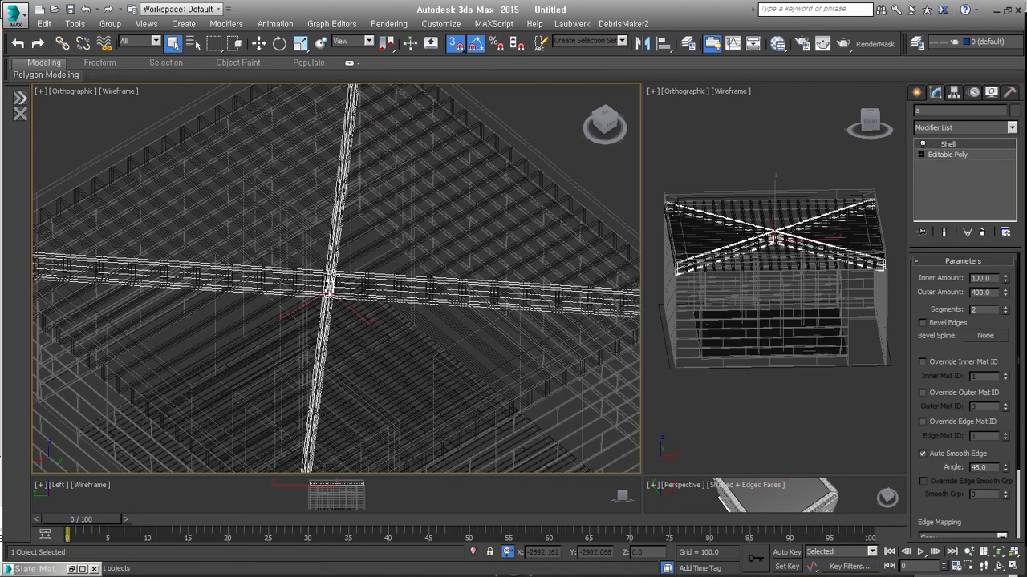
click(531, 287)
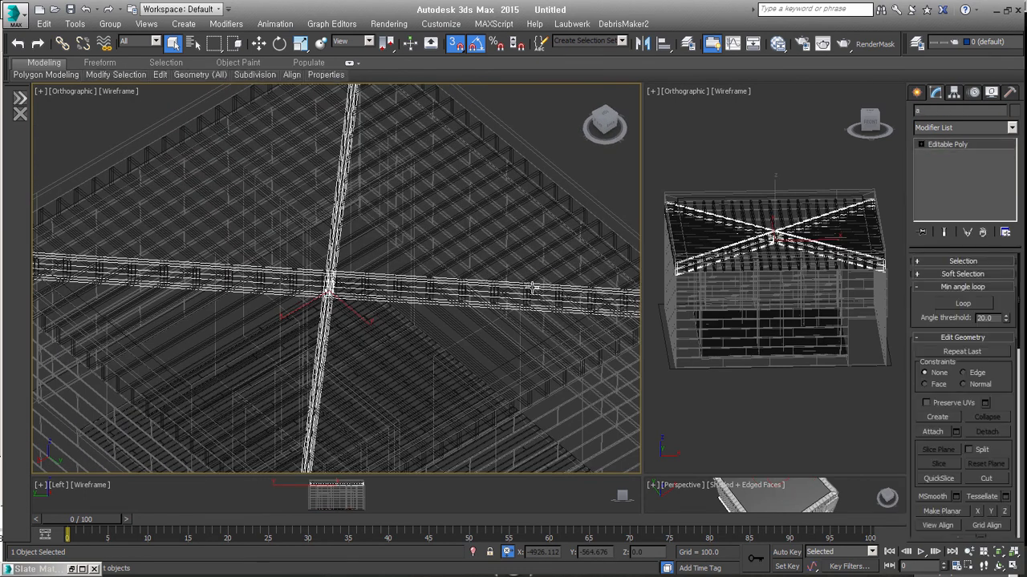
Apply a box UVW Map to the crossing beams with length and width set to 500, and collapse it.
click(940, 332)
double_click(966, 374)
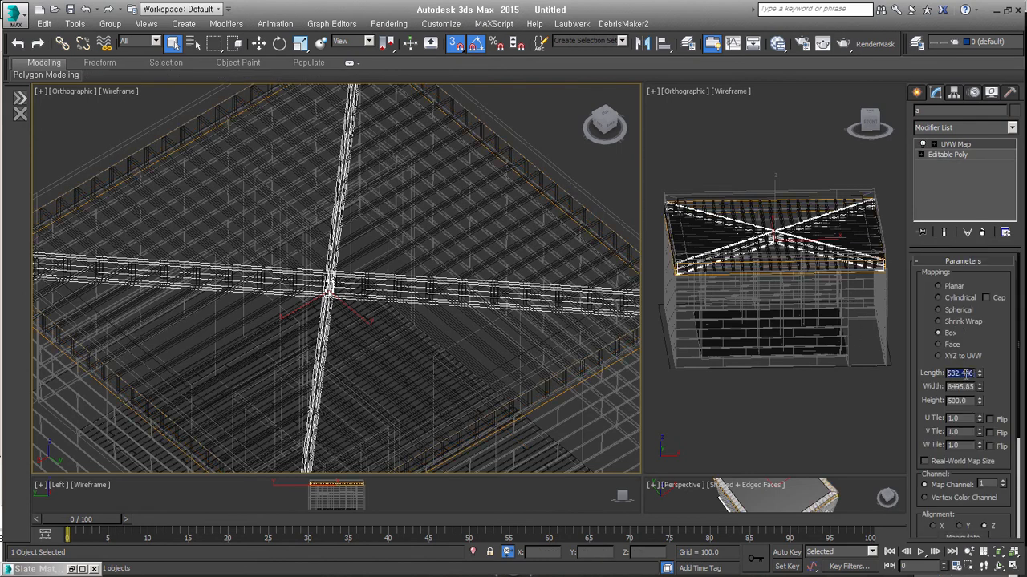
text(500)
key(Tab)
text(500)
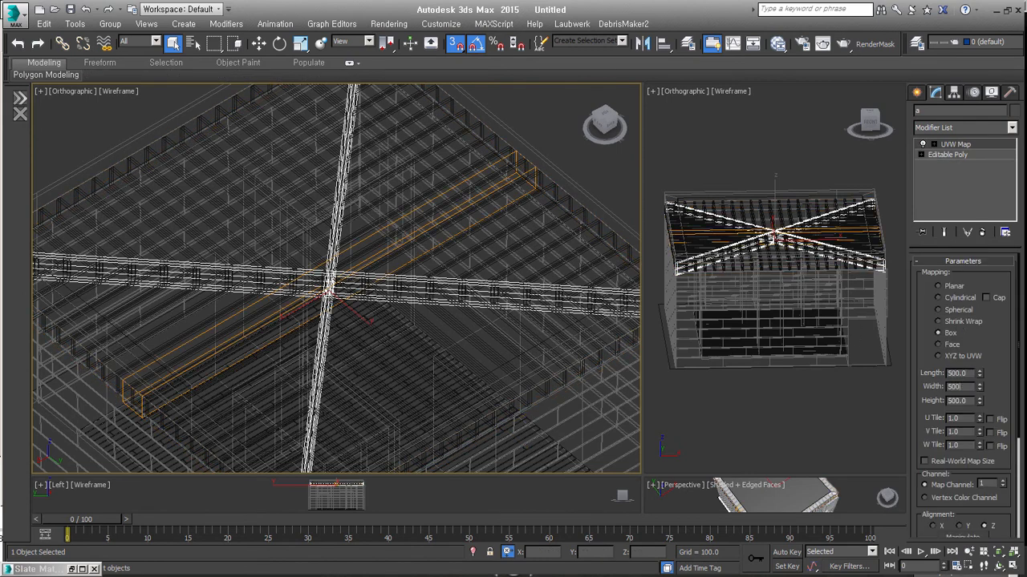
key(Return)
middle_drag(472, 355, 470, 362)
key(alt+c)
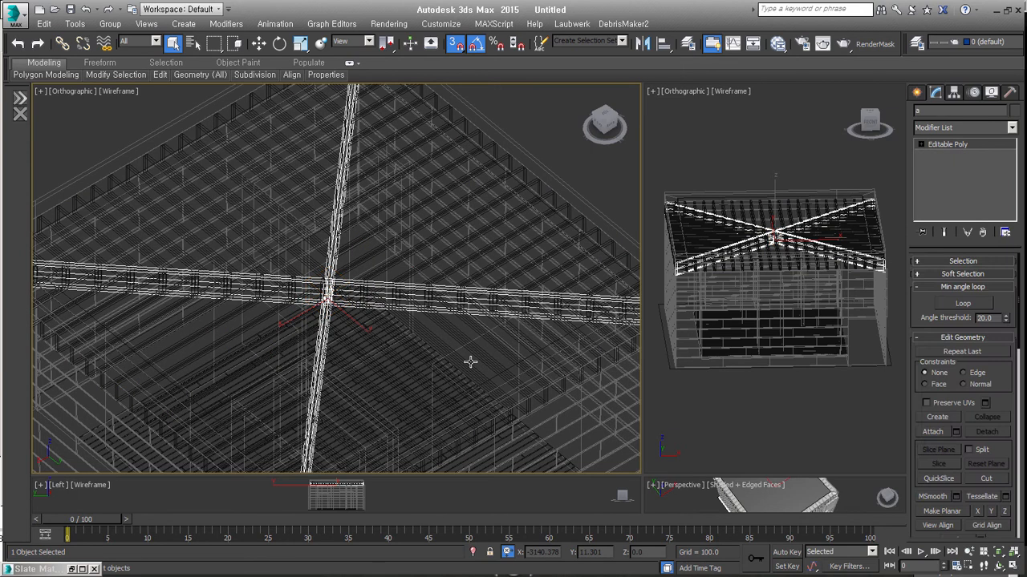
Add an Unwrap UVW to the crossing beams and pack its UV shells with Rescale and Rotate enabled.
key(alt+u)
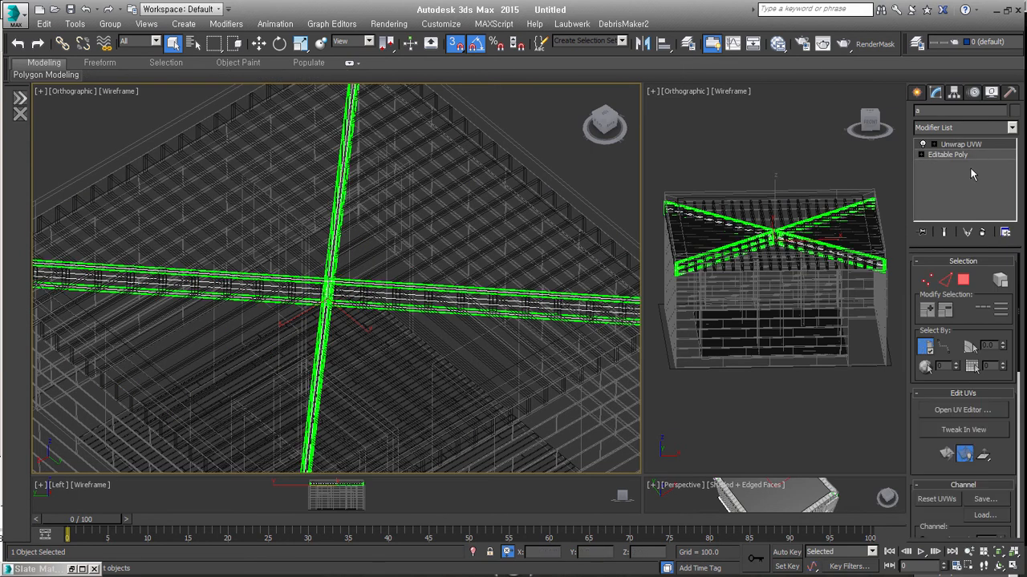
click(961, 144)
click(963, 410)
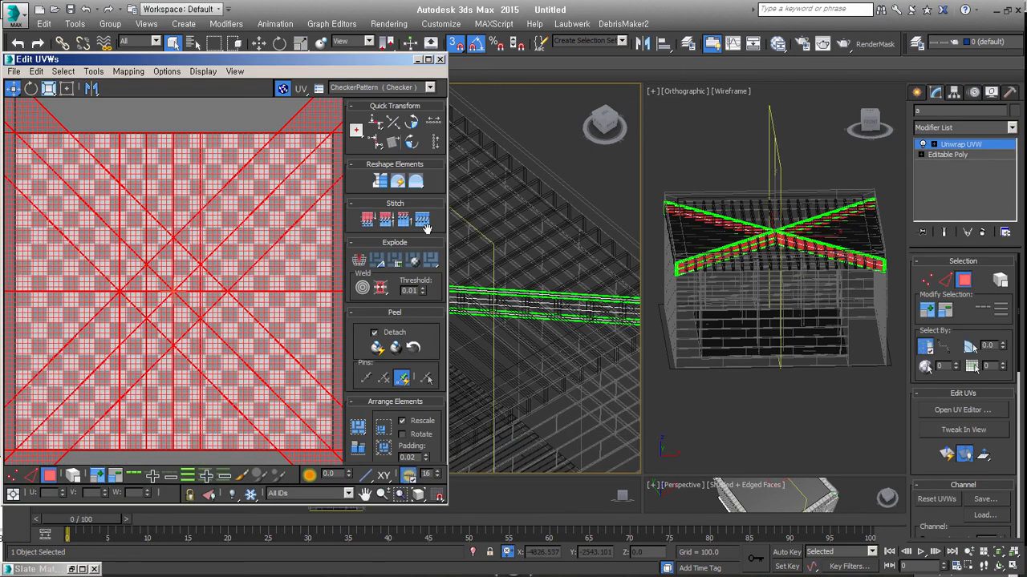
click(358, 427)
scroll(276, 336, down, 2)
scroll(275, 335, up, 3)
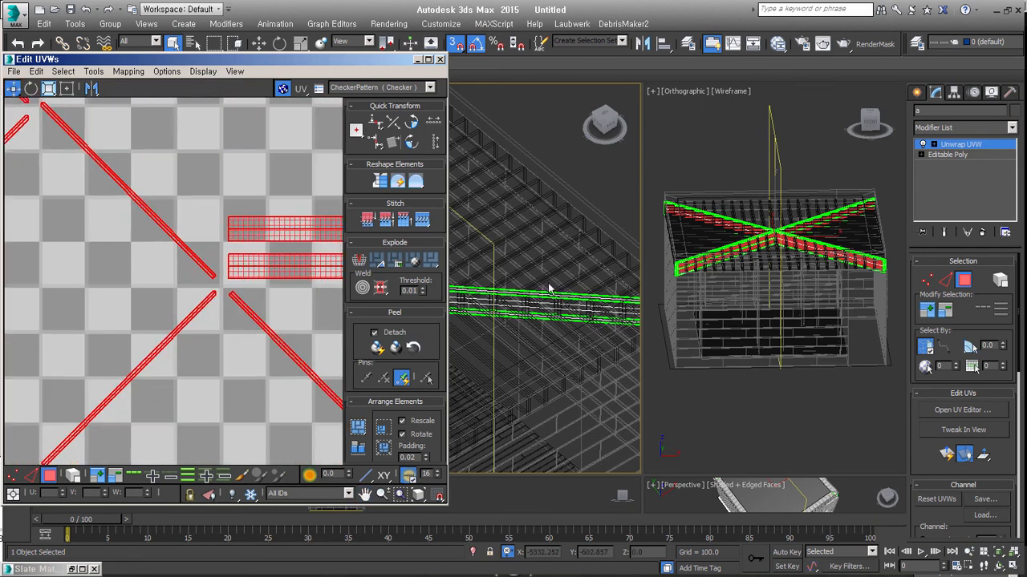
Straighten the diagonal beam UV shells one by one by aligning each to one of its long edges.
click(257, 353)
middle_drag(262, 341, 206, 301)
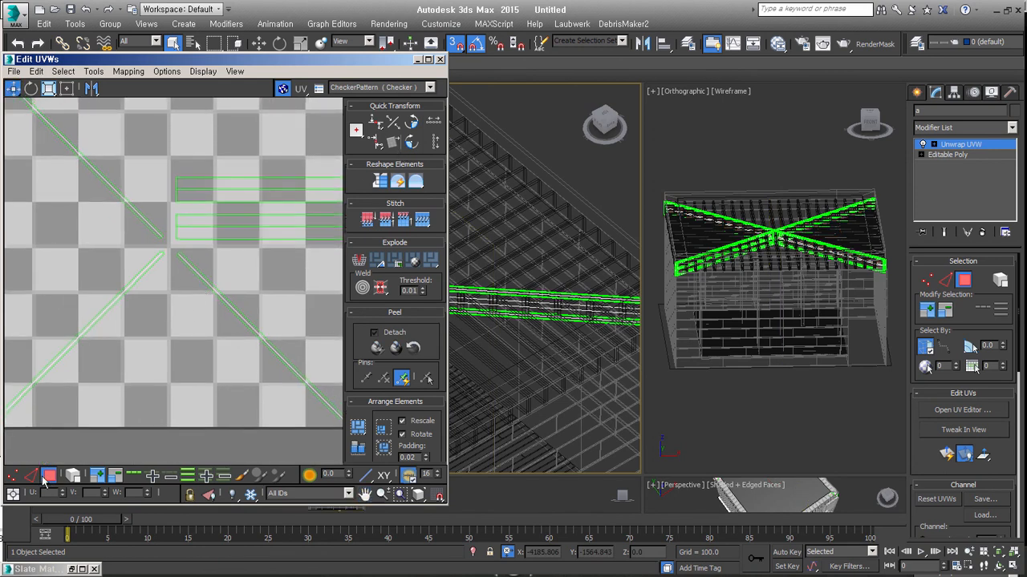
click(30, 476)
click(235, 308)
click(390, 149)
middle_drag(118, 293, 184, 326)
click(188, 327)
click(391, 143)
click(144, 183)
click(391, 144)
middle_drag(56, 157, 183, 293)
click(107, 268)
click(391, 144)
click(116, 168)
click(392, 144)
Try rotating the straightened vertical beam shells by 90 degrees, and undo the rotations.
scroll(186, 296, down, 4)
click(312, 398)
drag(308, 431, 148, 347)
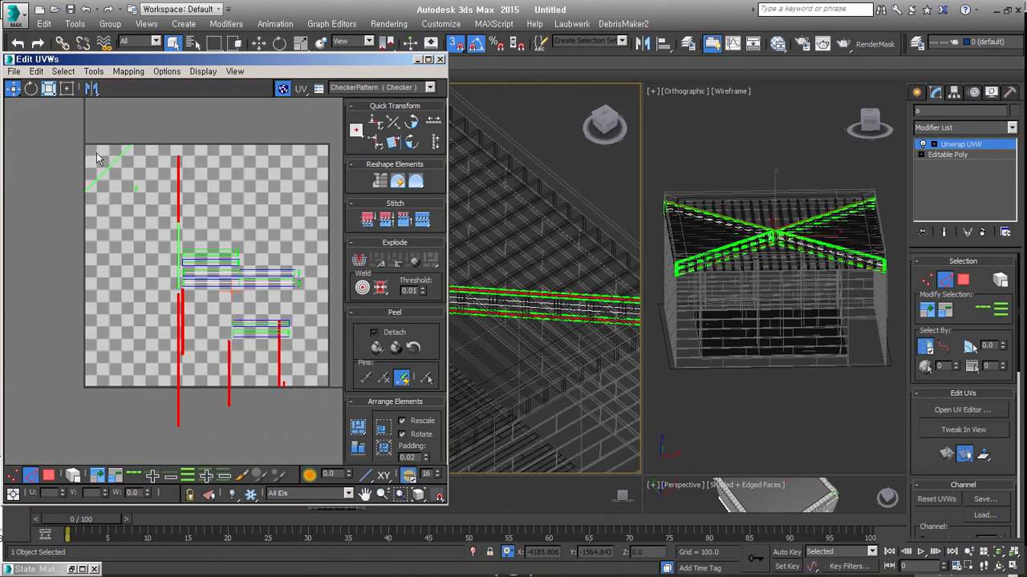
click(411, 142)
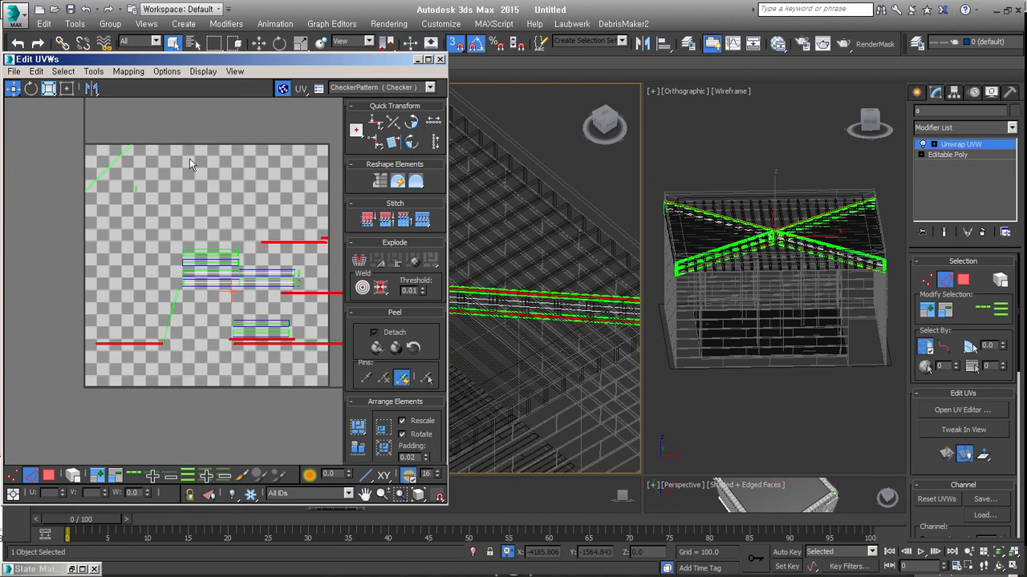
middle_drag(122, 202, 158, 280)
key(ctrl+z)
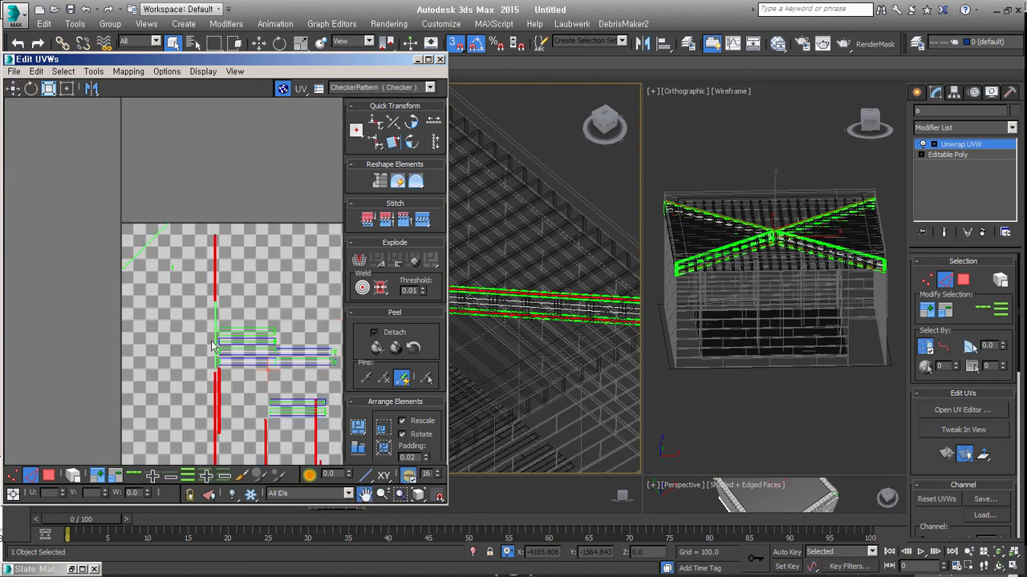
scroll(212, 345, up, 3)
click(411, 143)
middle_drag(102, 182, 181, 270)
click(181, 271)
scroll(158, 210, up, 3)
key(ctrl+z)
key(ctrl+z)
scroll(175, 298, down, 4)
key(ctrl+z)
key(ctrl+z)
Align the selected beam shell to its edge, and repack all the beam UV shells with Rescale and Rotate.
click(395, 145)
scroll(176, 370, down, 3)
click(176, 370)
drag(129, 329, 300, 375)
click(357, 427)
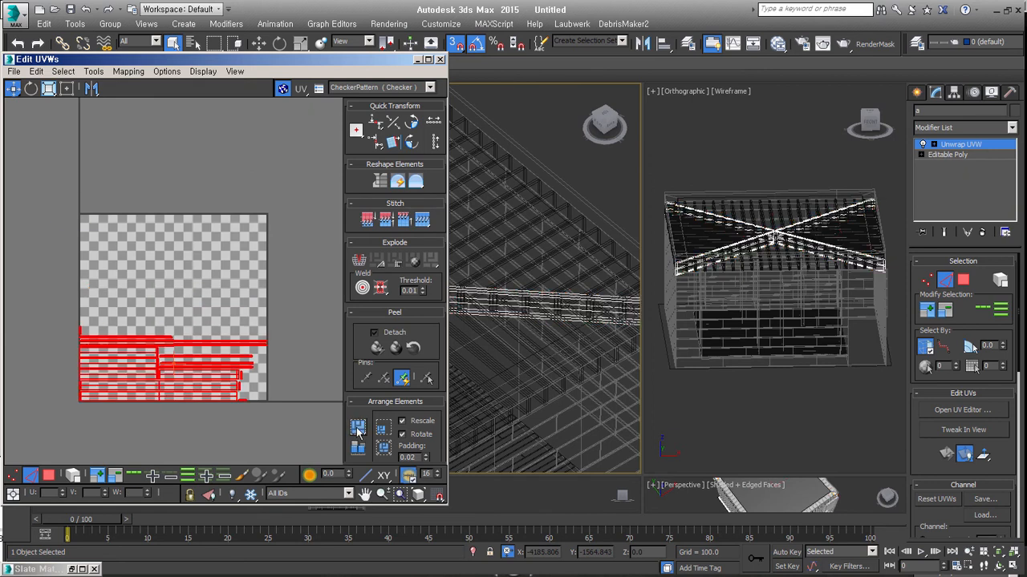
Select all beam UV polygons and scale them up beyond the texture tile in Freeform mode.
click(302, 370)
scroll(192, 385, up, 3)
scroll(225, 296, down, 3)
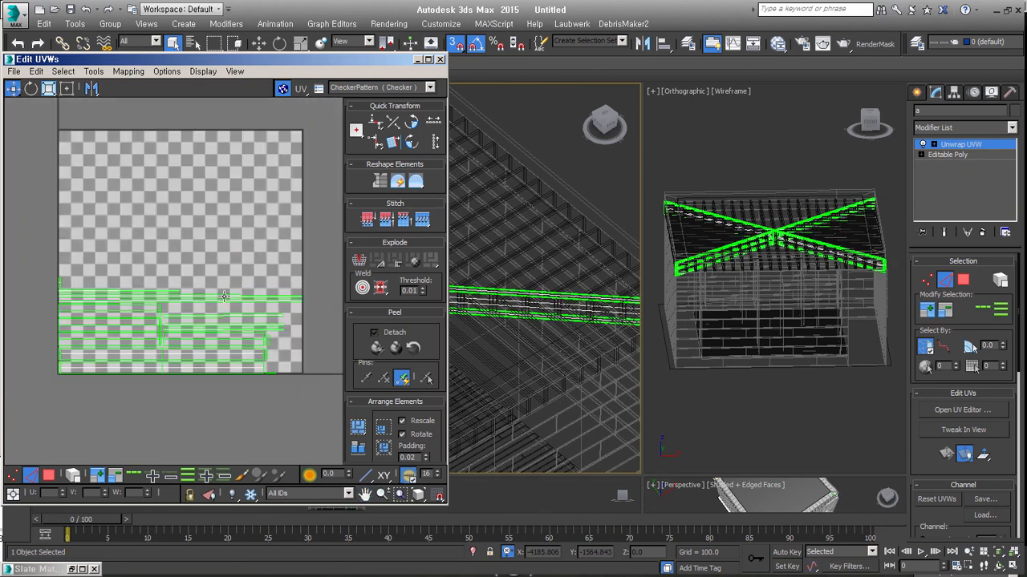
click(67, 89)
key(3)
drag(349, 391, 349, 392)
ctrl+drag(300, 280, 714, 2)
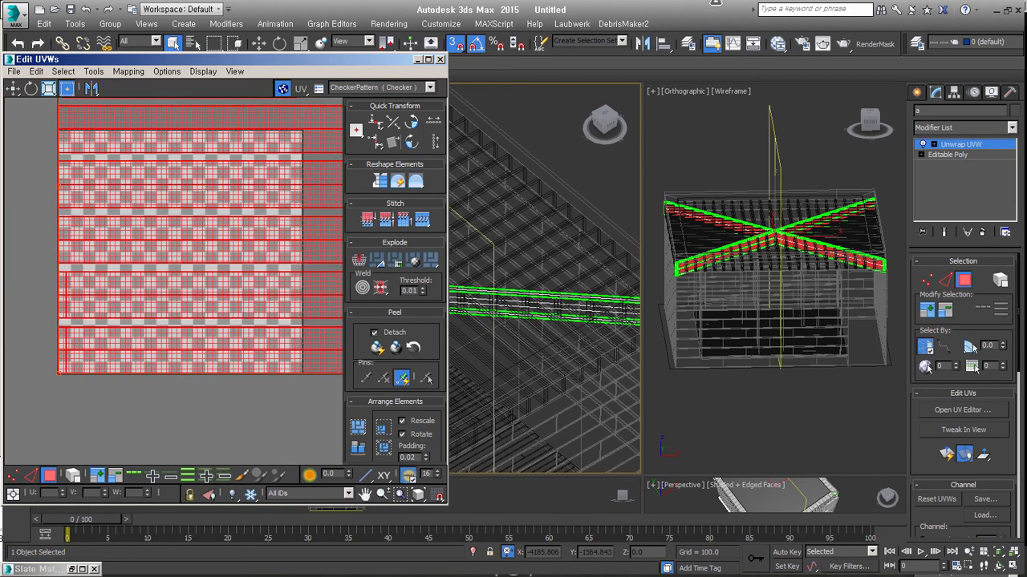
Close the UV editor, collapse the beams' Unwrap UVW into the editable poly and deselect them.
click(440, 60)
click(981, 231)
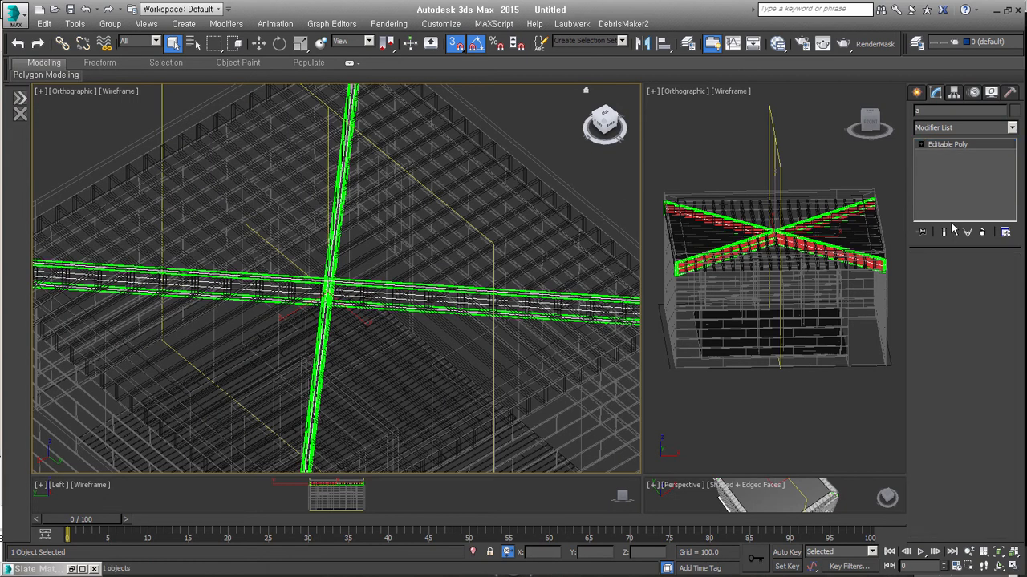
scroll(487, 310, down, 6)
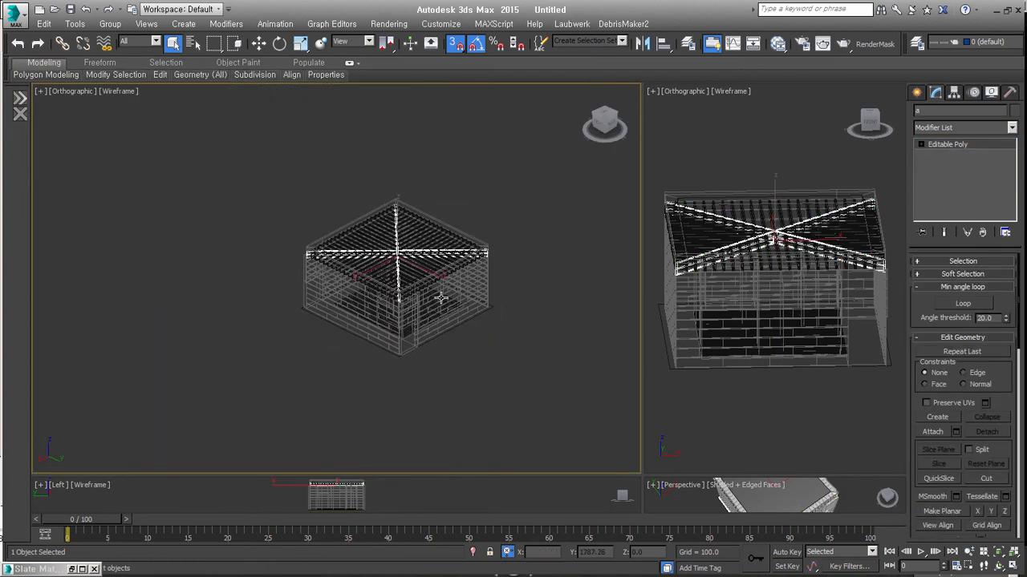
scroll(441, 299, up, 3)
click(437, 406)
middle_drag(371, 362, 376, 417)
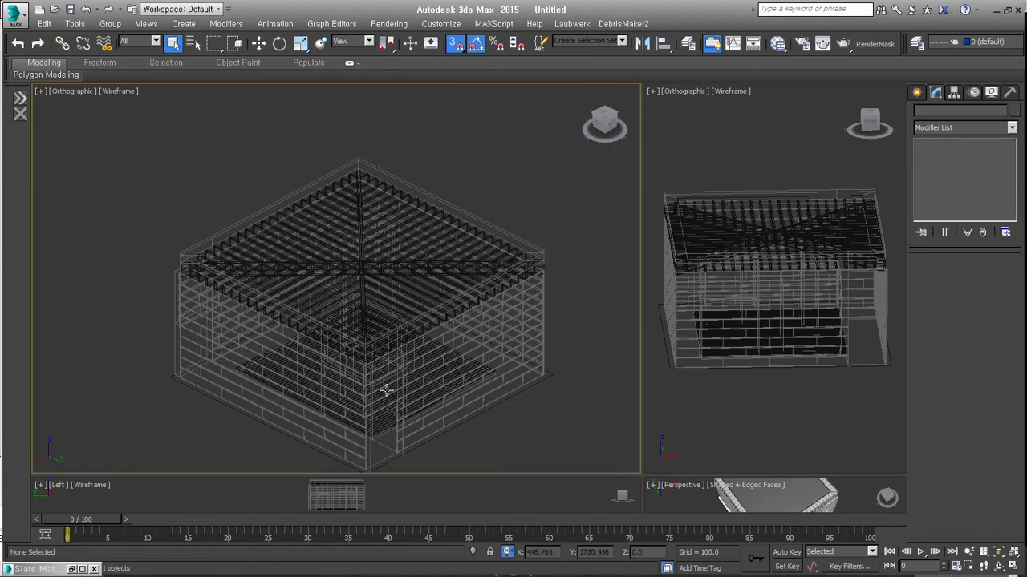
Select the skylight object on the roof and add a new CoronaMtl node in the Slate Material Editor.
click(918, 93)
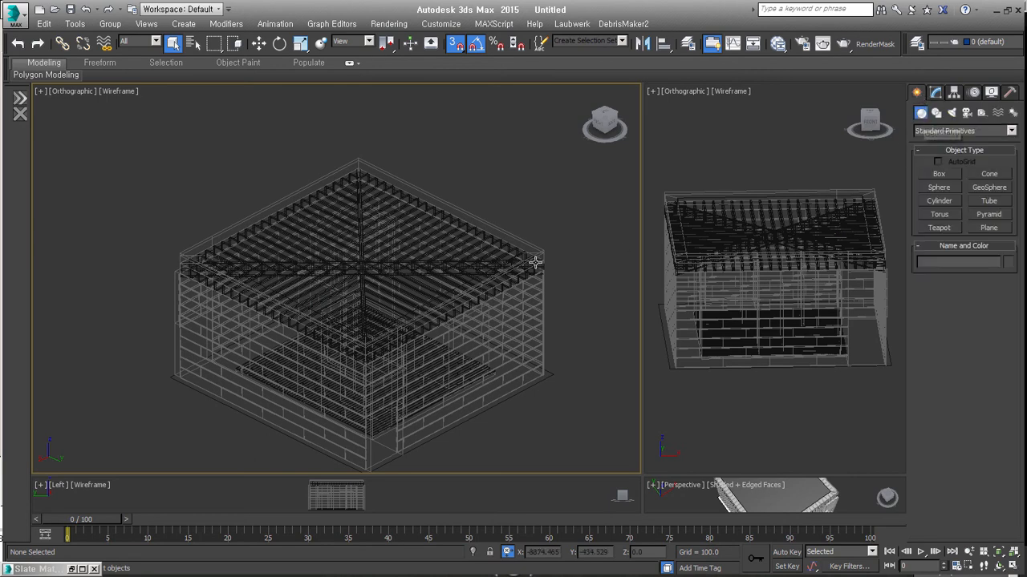
scroll(523, 256, up, 5)
middle_drag(564, 305, 447, 296)
middle_drag(281, 377, 530, 216)
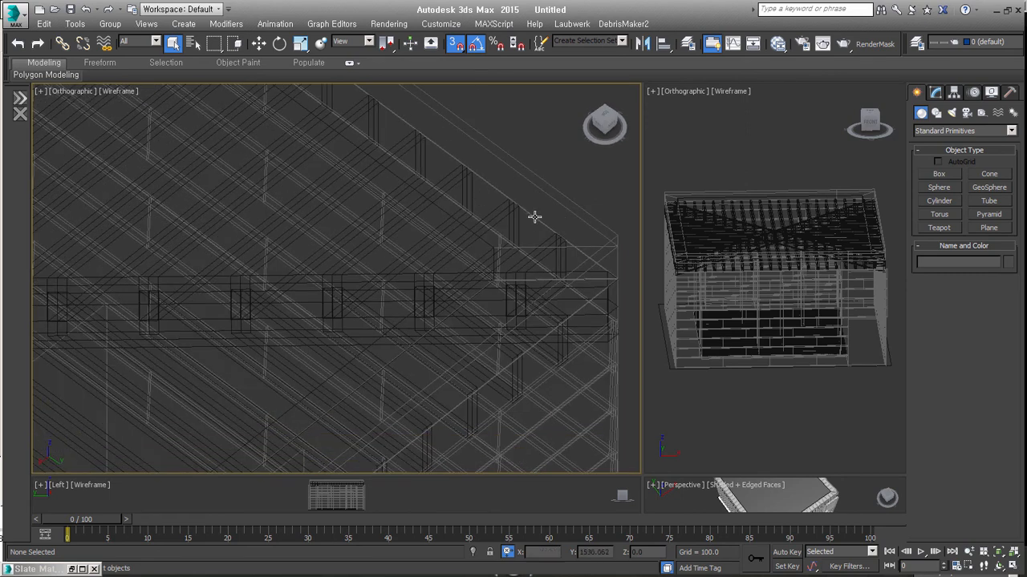
click(533, 217)
click(775, 46)
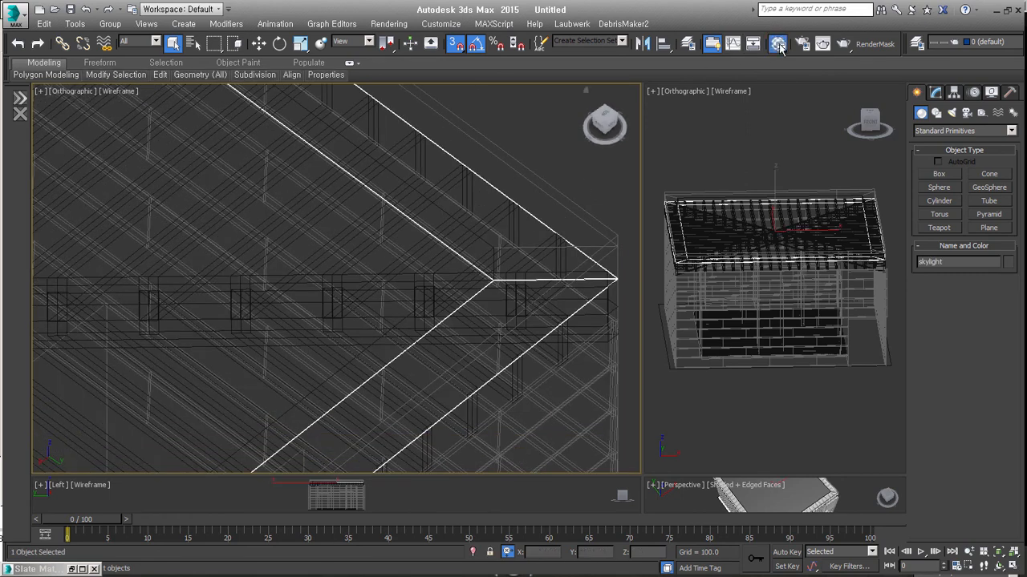
click(64, 203)
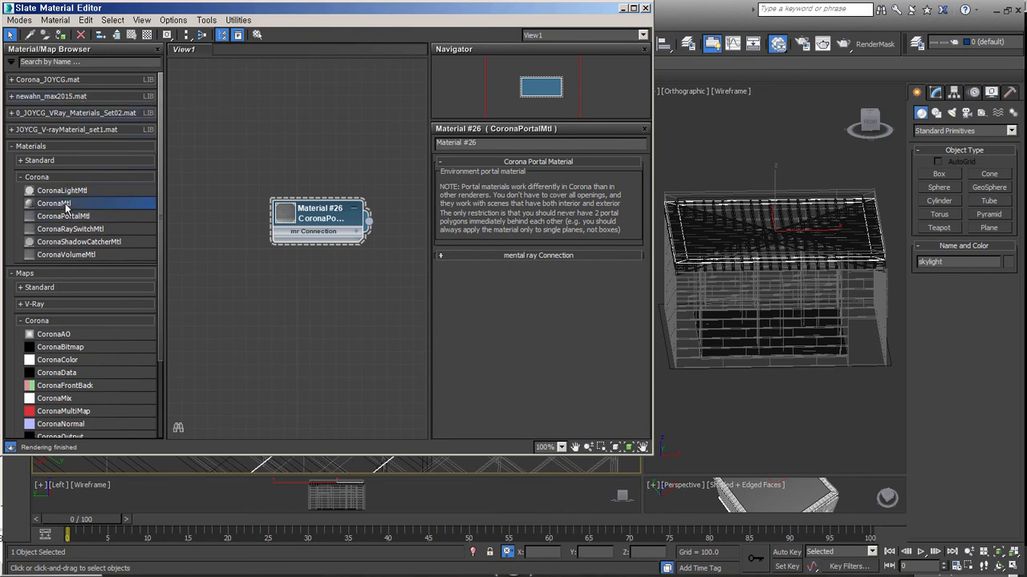
drag(325, 113, 322, 120)
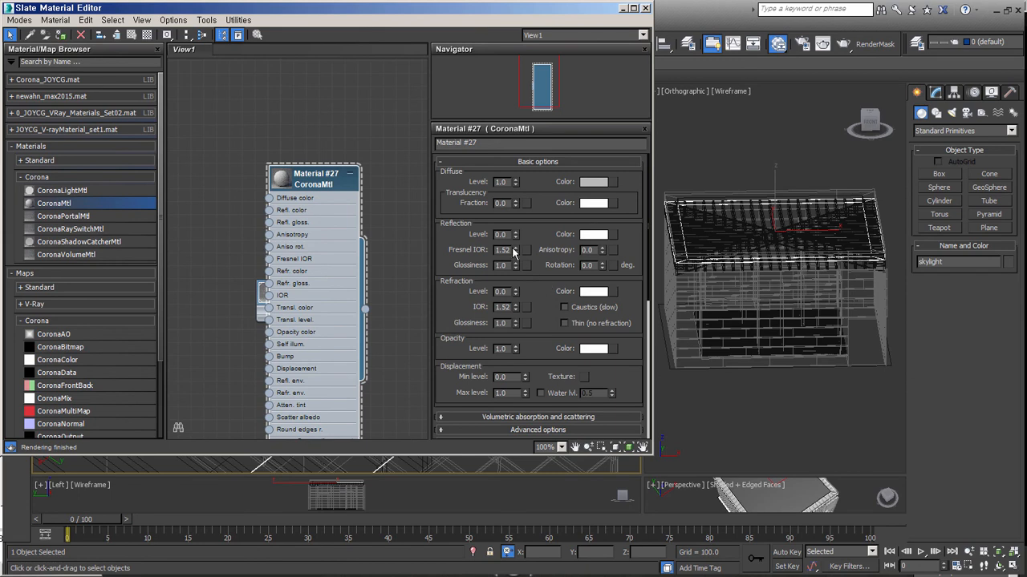
Set the CoronaMtl's reflection and refraction levels to 1.0 and enlarge its node preview.
drag(516, 234, 552, 238)
double_click(287, 183)
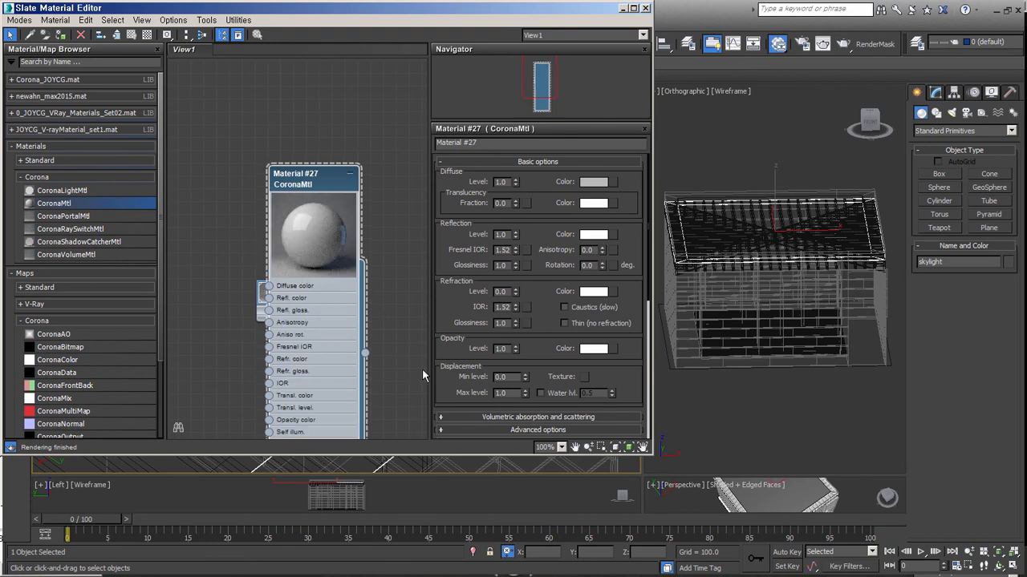
drag(515, 292, 559, 294)
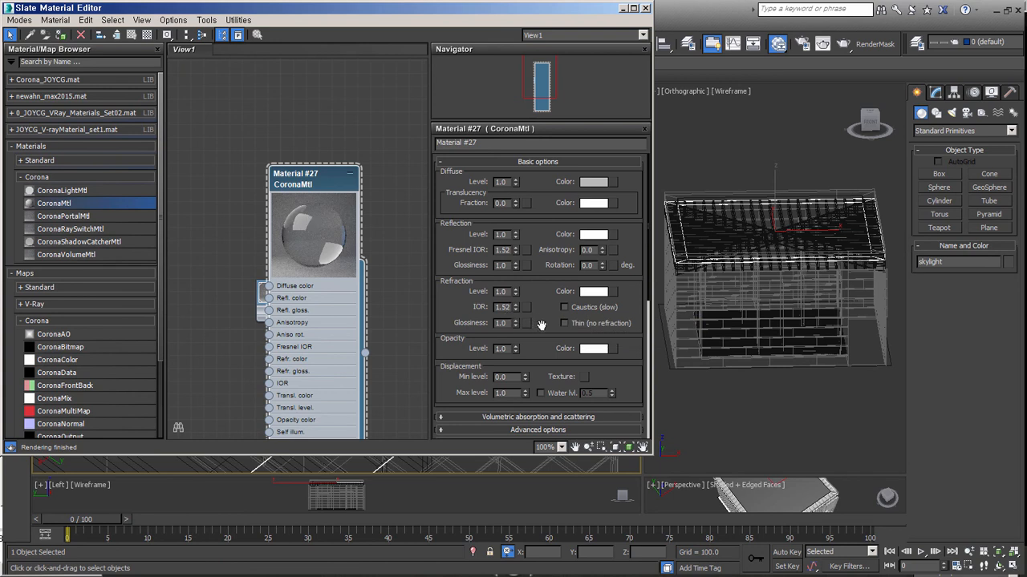
Try Caustics on the material's refraction, and turn the option off again.
scroll(541, 324, down, 1)
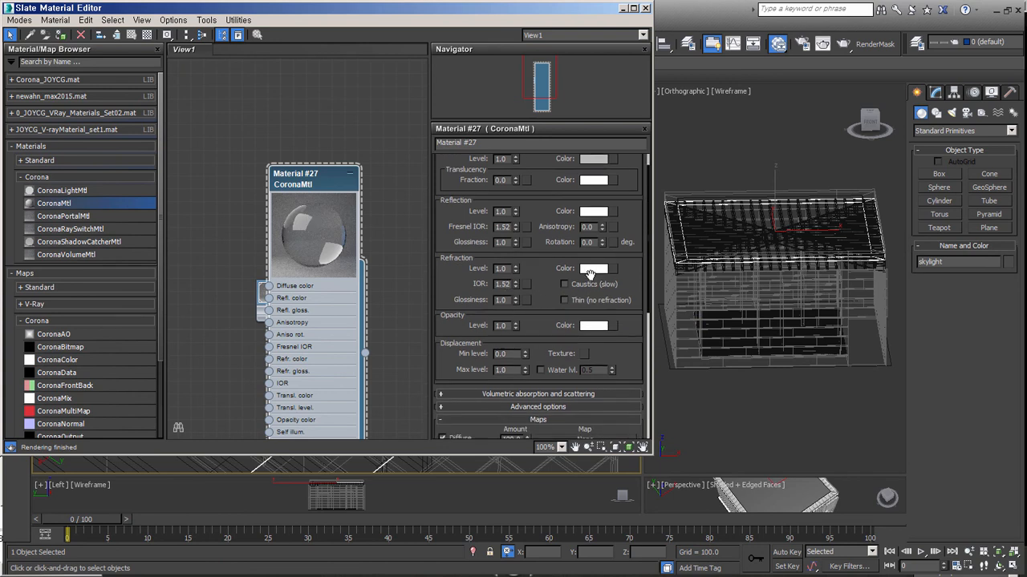
click(564, 285)
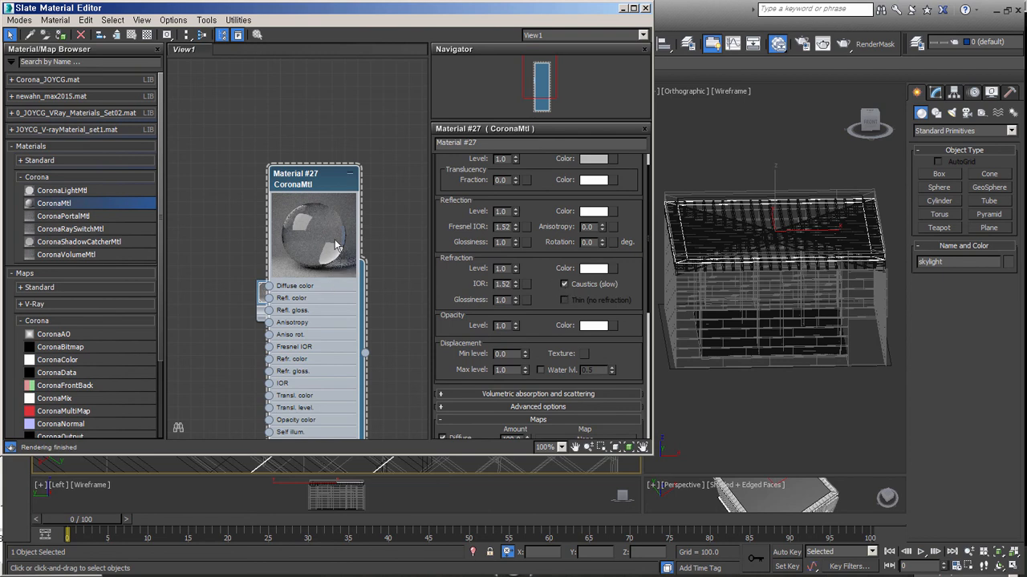
click(565, 284)
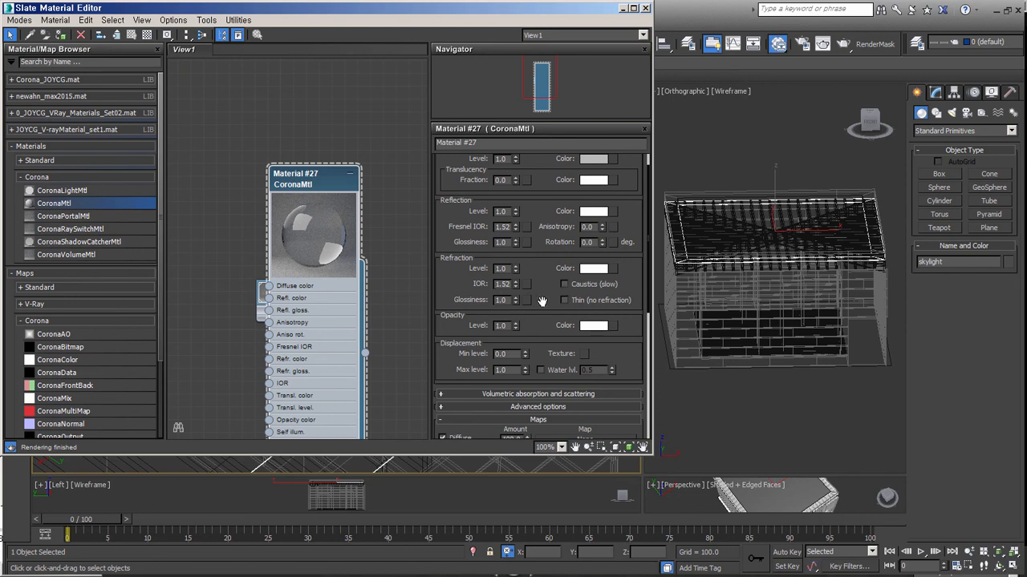
Tint the material's refraction colour slightly cyan with red 245, green 255 and blue 255.
click(595, 270)
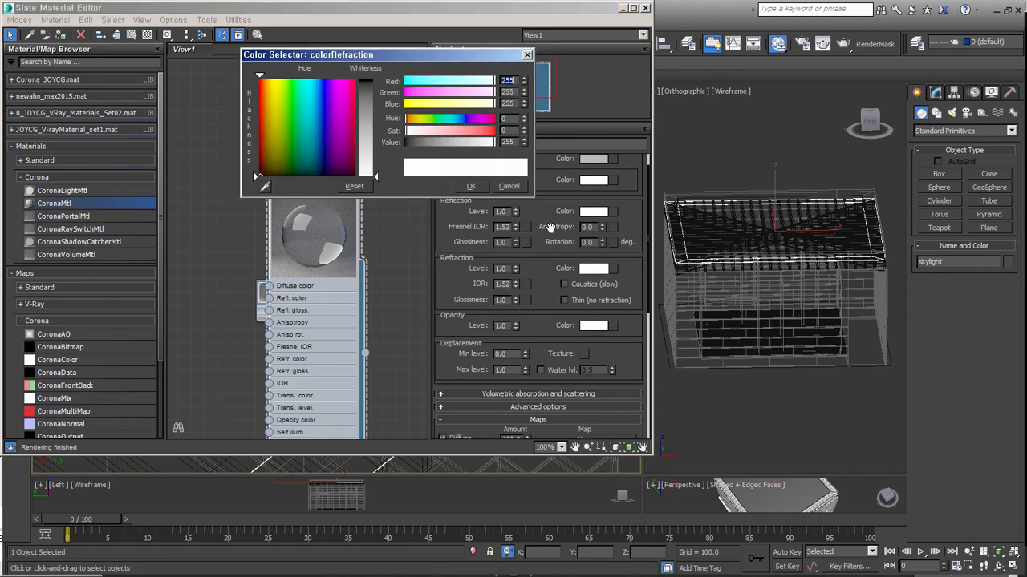
drag(495, 81, 472, 81)
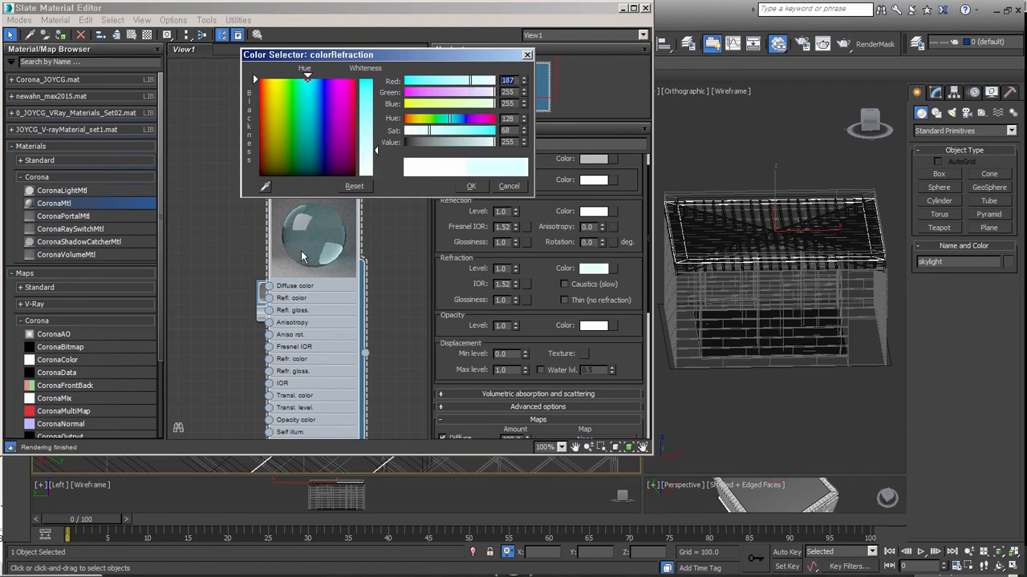
click(491, 81)
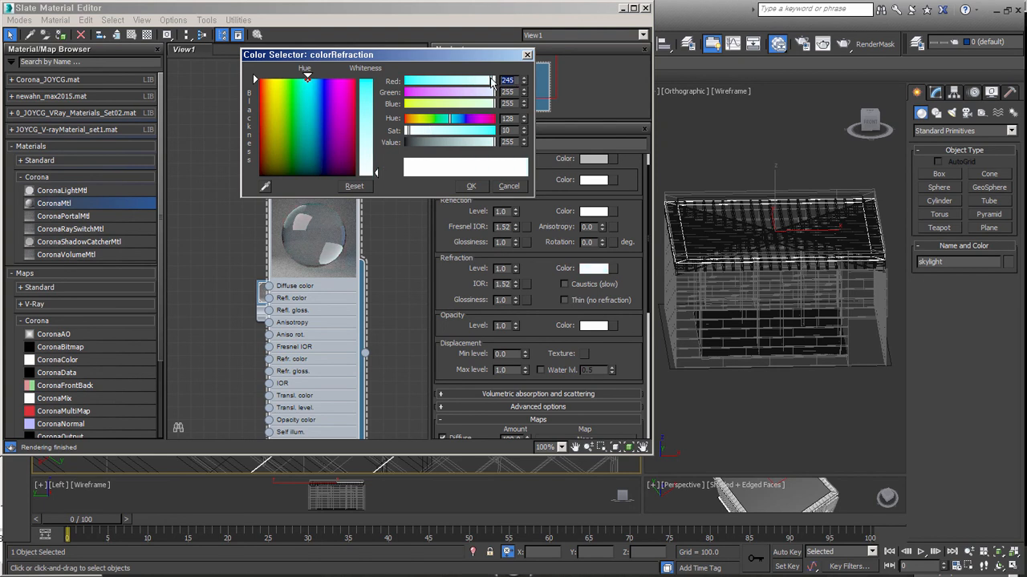
click(472, 186)
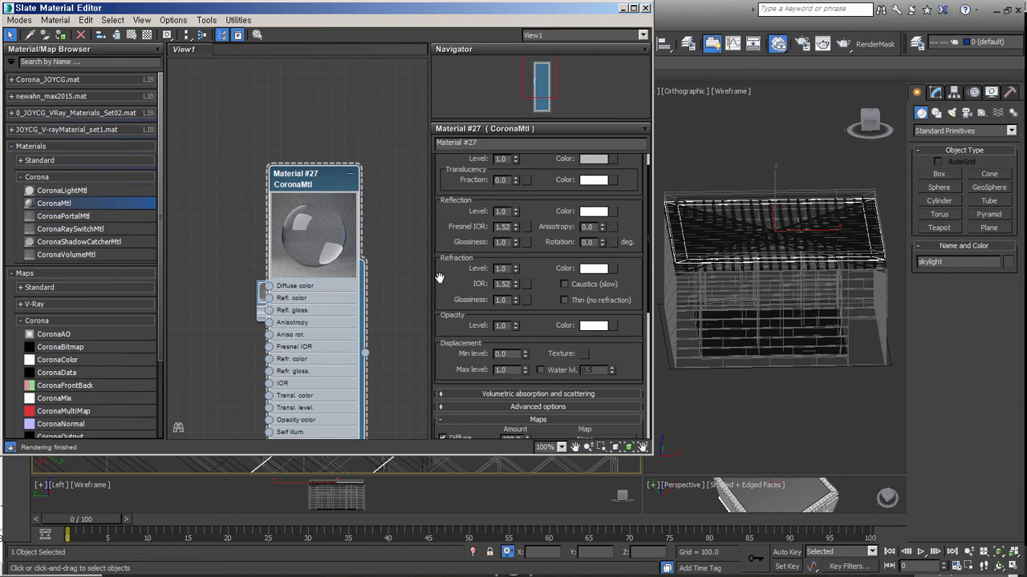
scroll(443, 281, up, 1)
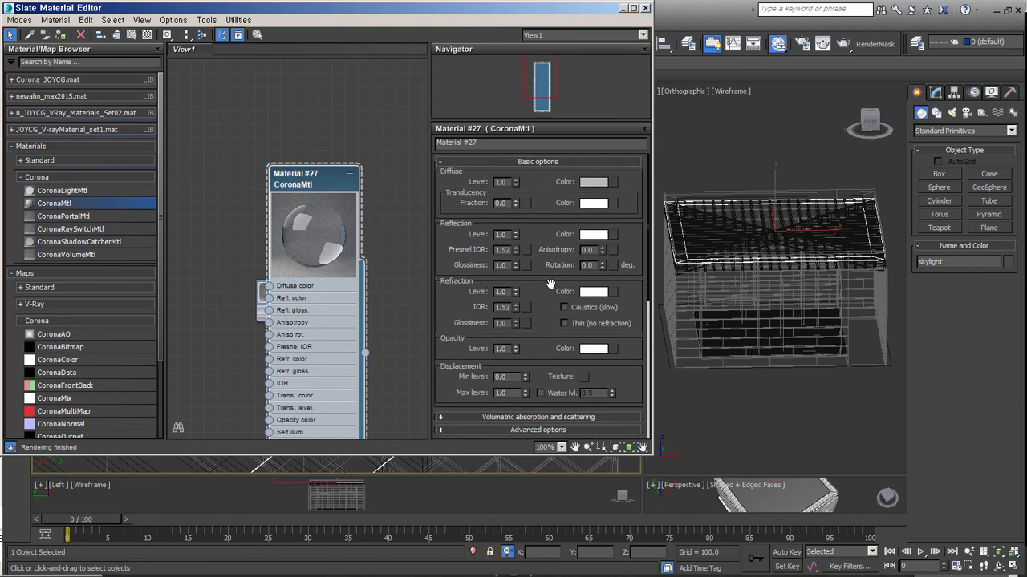
click(595, 183)
click(512, 188)
click(594, 293)
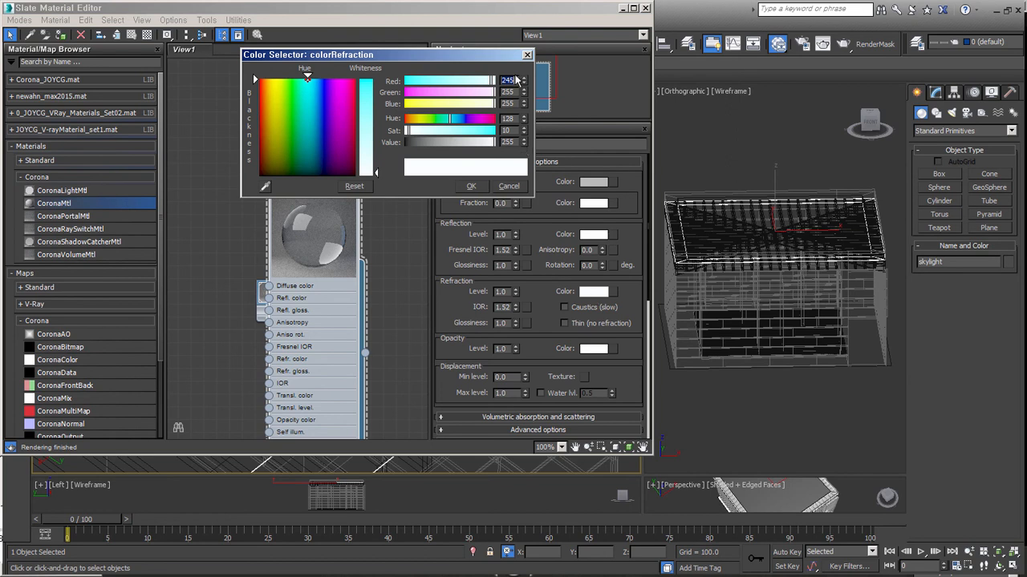
click(509, 186)
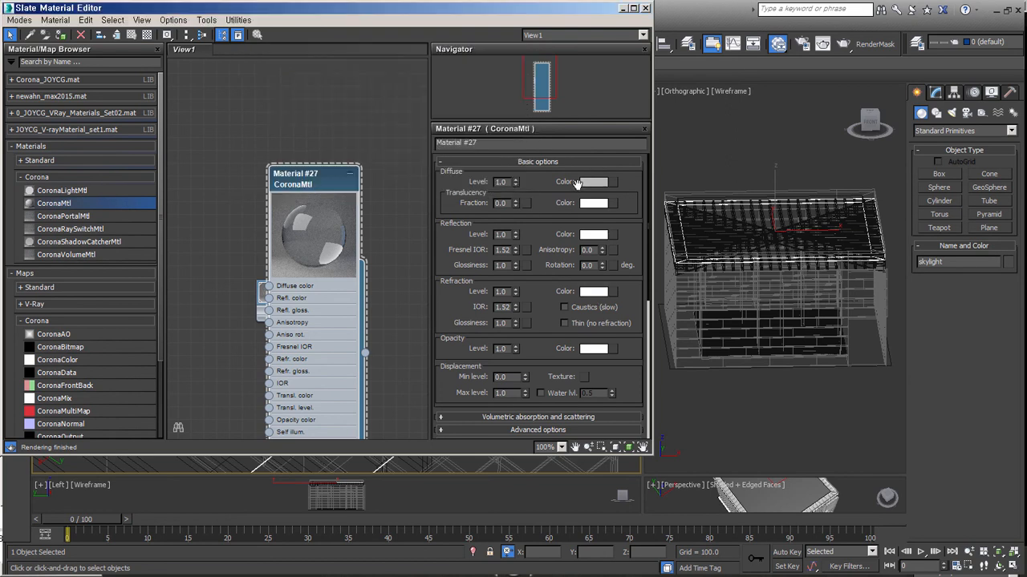
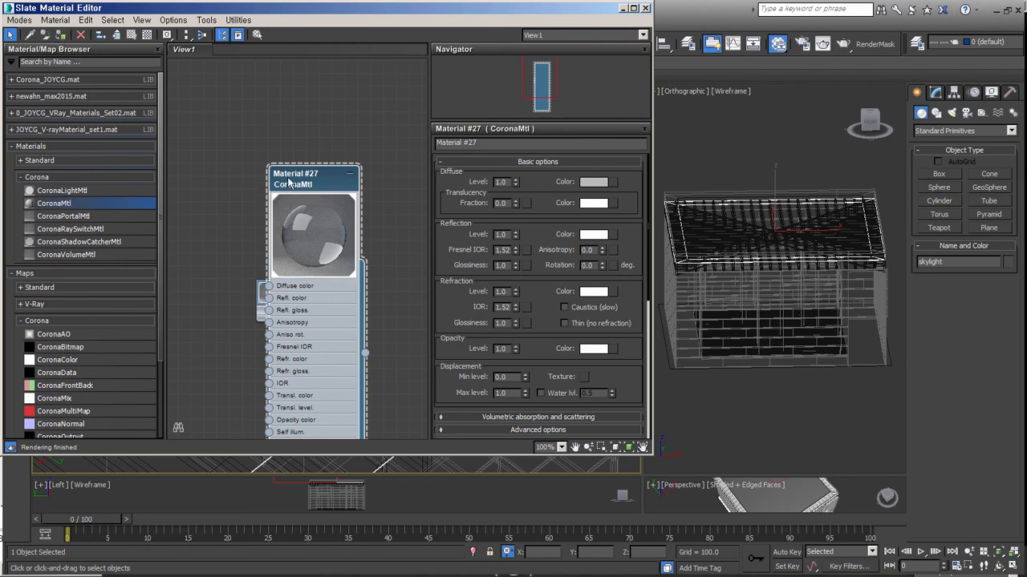
Rename the CoronaMtl as glass and hide the unused slots of its node.
click(480, 143)
text(glass)
right_click(320, 299)
click(373, 477)
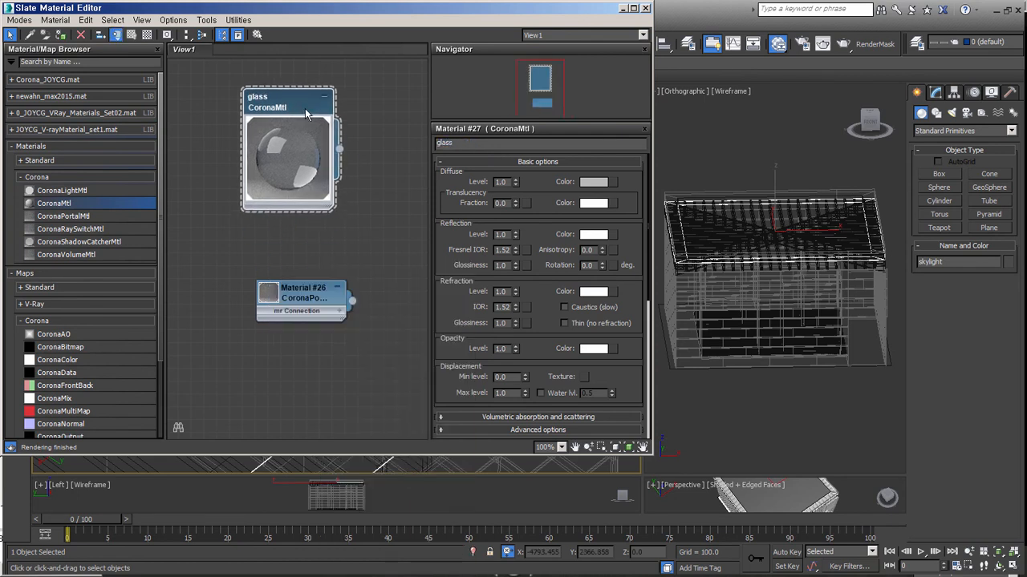
Add the VP_AO material from the Corona_JOYCG.mat library to free space below the existing nodes.
middle_drag(292, 370, 264, 335)
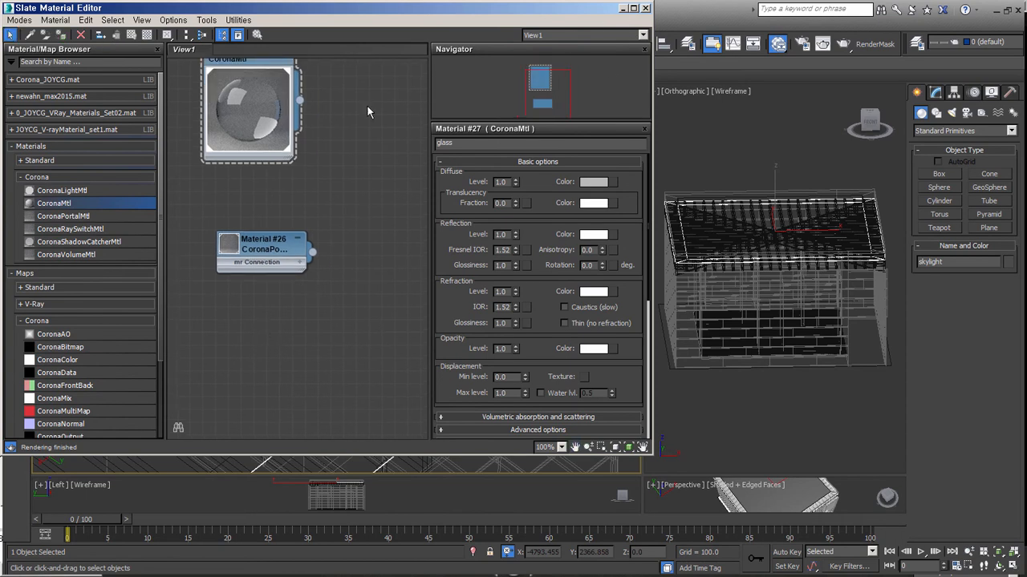
click(42, 81)
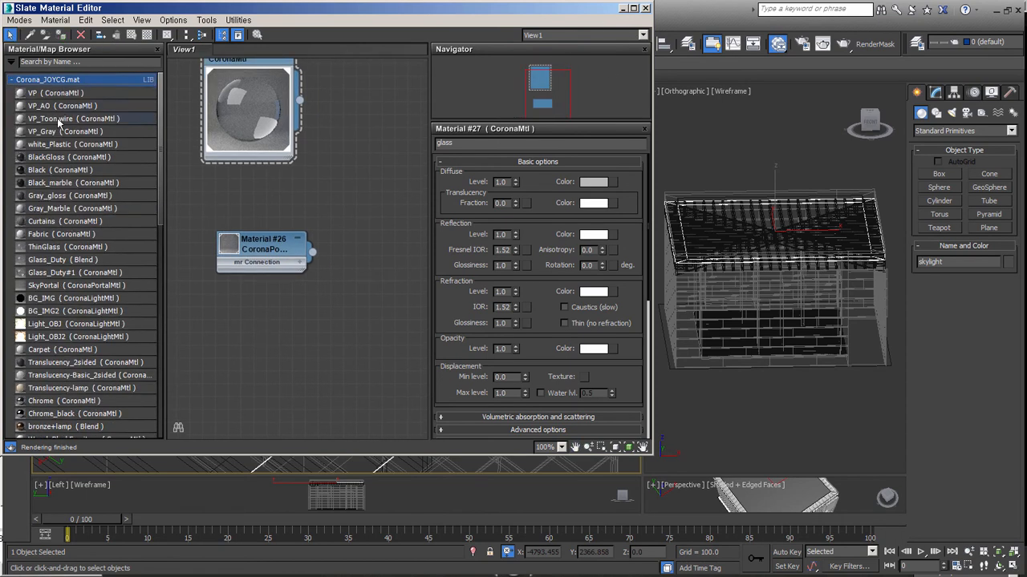
click(38, 106)
drag(38, 106, 275, 348)
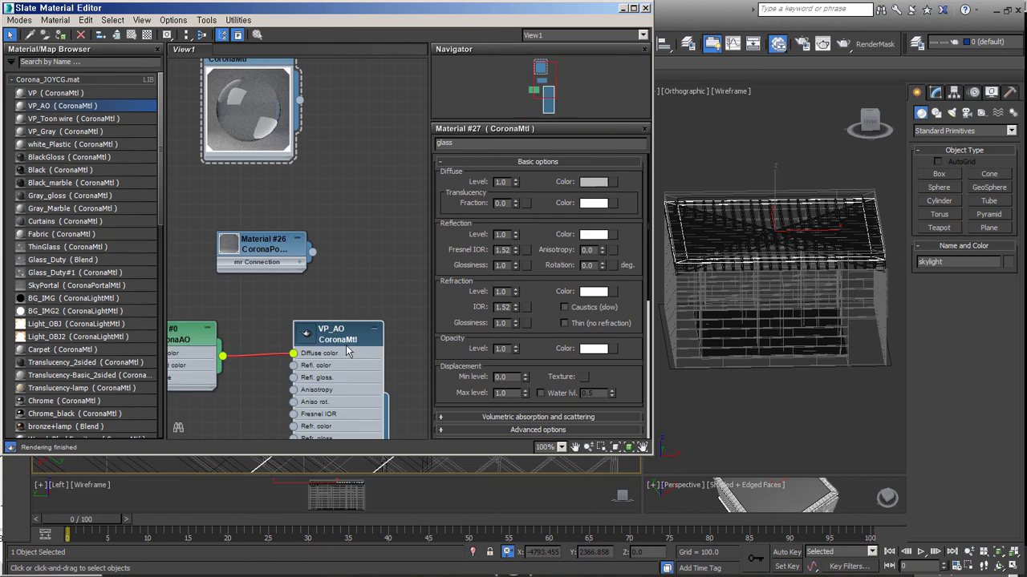
Set the occluded colour of the CoronaAO map feeding VP_AO to a neutral grey of value 170.
middle_drag(275, 348, 305, 237)
double_click(321, 233)
middle_drag(185, 246, 227, 183)
drag(227, 183, 249, 247)
double_click(250, 247)
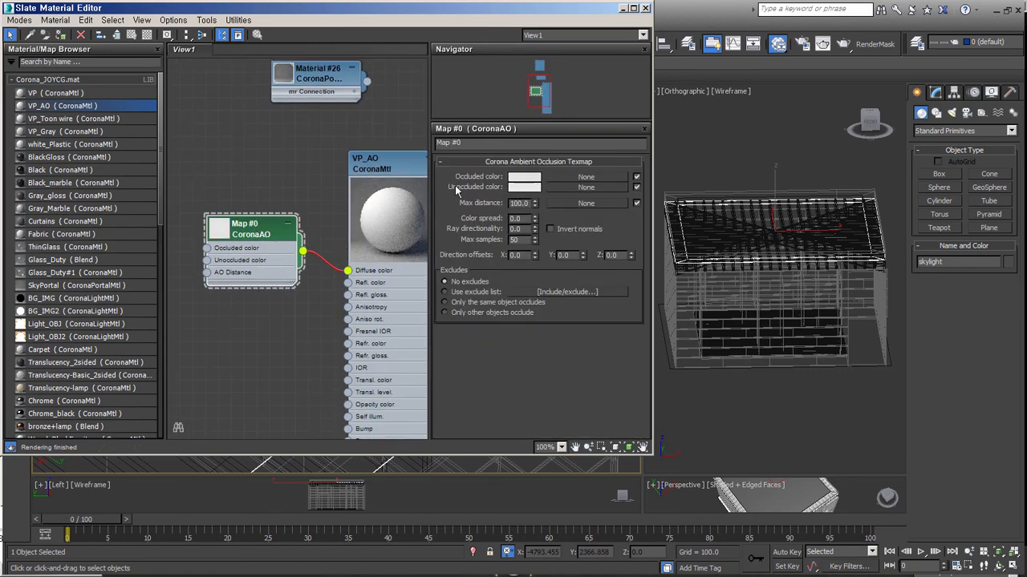
click(525, 188)
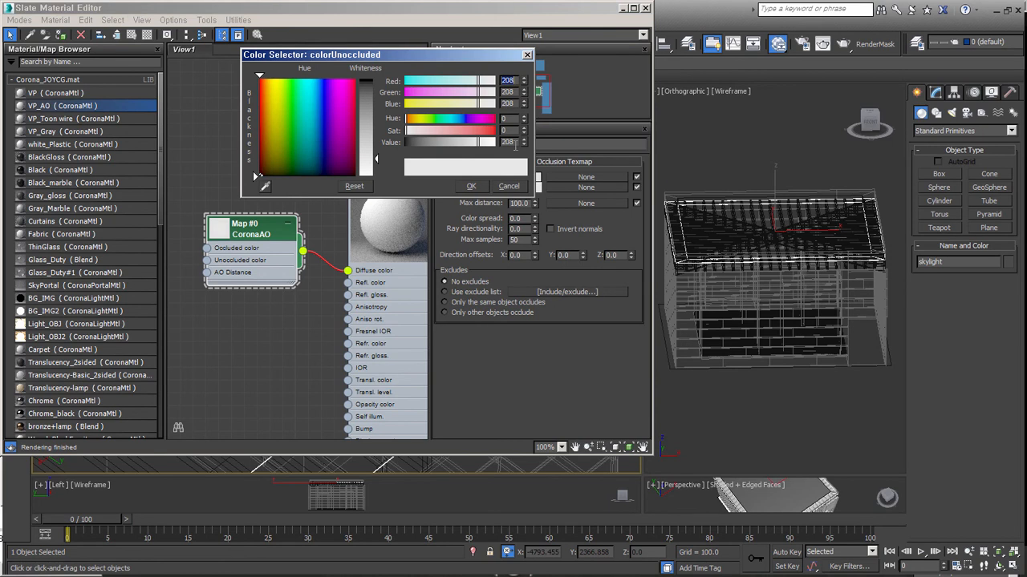
click(475, 186)
click(530, 179)
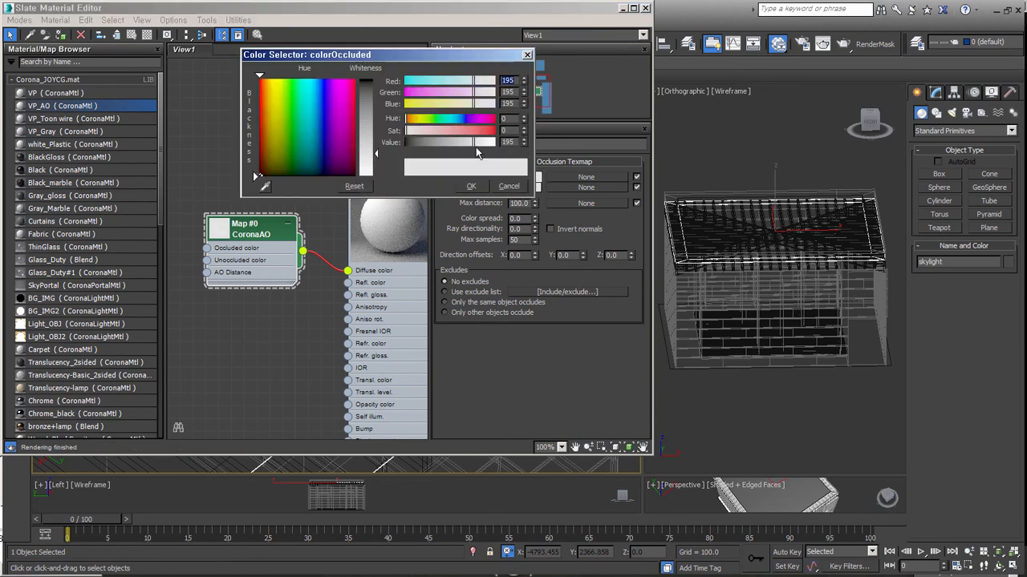
drag(469, 143, 465, 144)
click(525, 145)
click(525, 144)
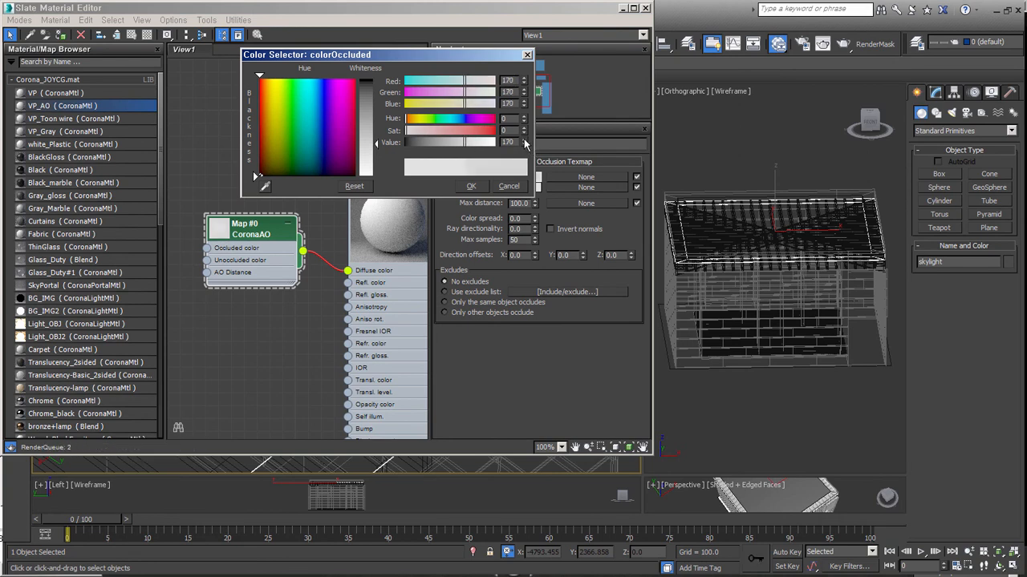
click(472, 186)
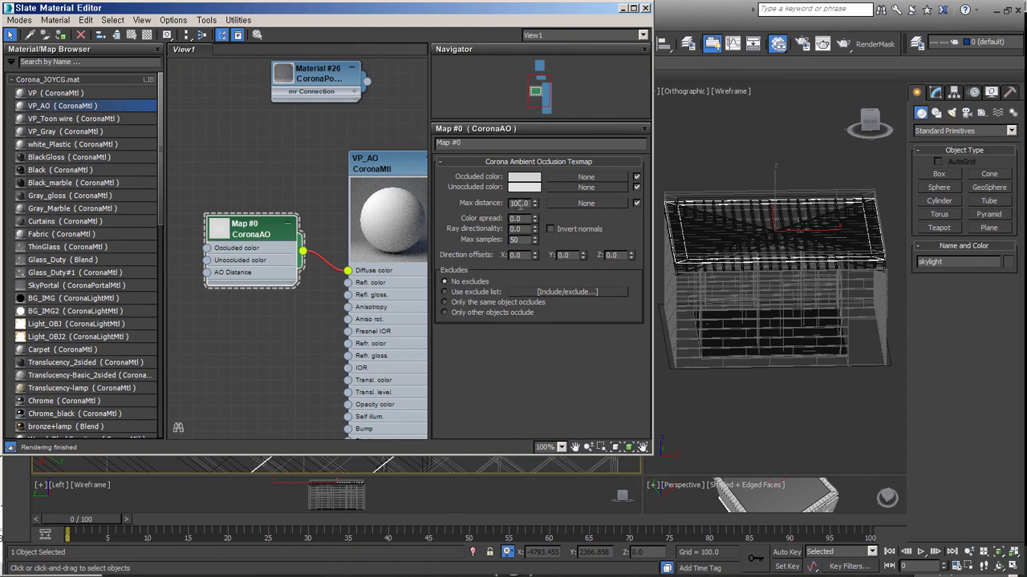
mouse_move(523, 203)
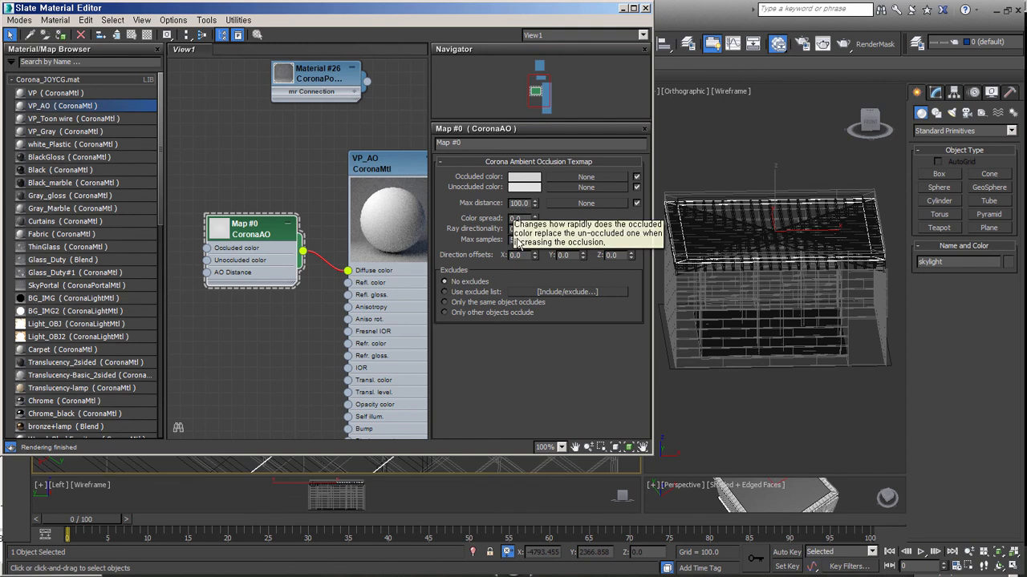
Hide the unused slots of the VP_AO node and rearrange it beside its CoronaAO map.
drag(400, 163, 374, 150)
mouse_move(292, 231)
mouse_down()
mouse_move(276, 230)
mouse_move(277, 243)
mouse_up()
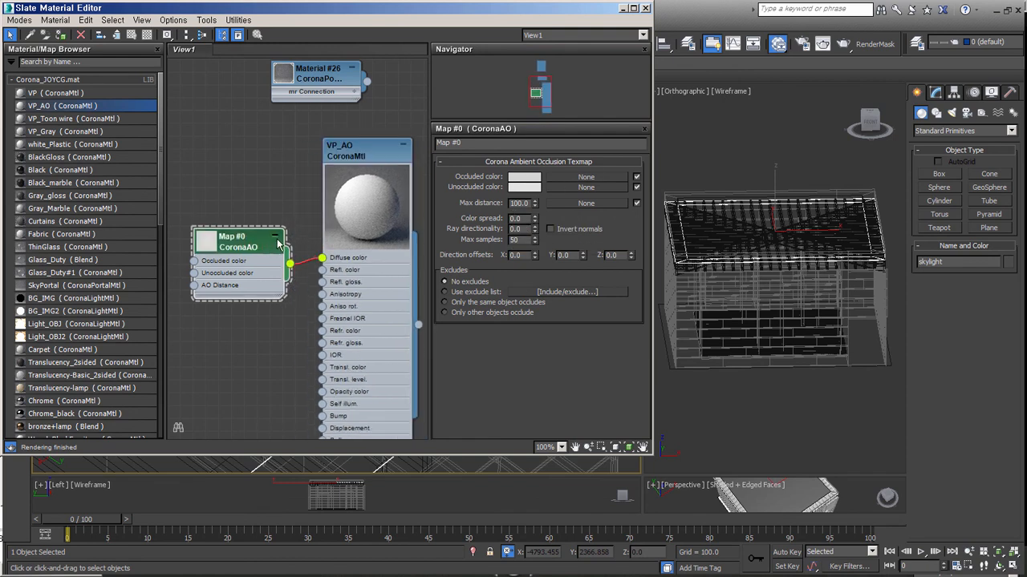
right_click(359, 150)
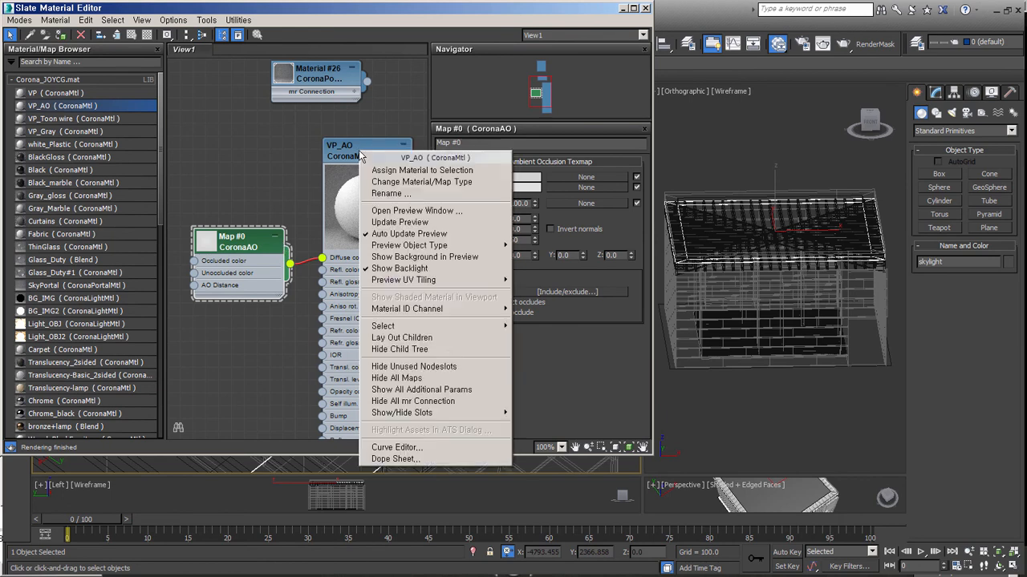
click(417, 367)
click(318, 324)
drag(356, 164, 342, 202)
middle_drag(405, 333, 361, 328)
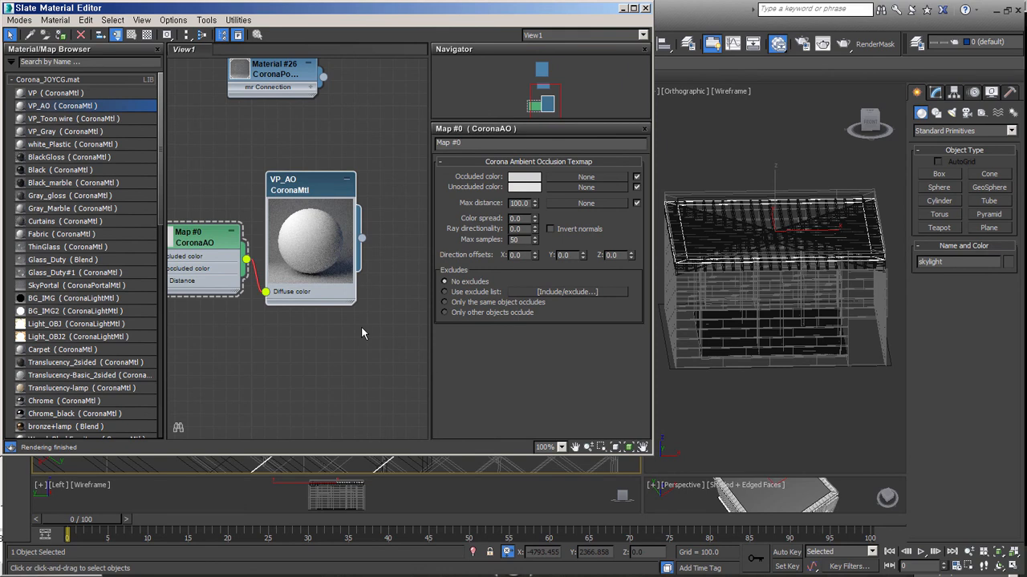
Add a new CoronaMtl node below VP_AO and open its parameters.
scroll(361, 327, up, 1)
middle_drag(257, 199, 349, 311)
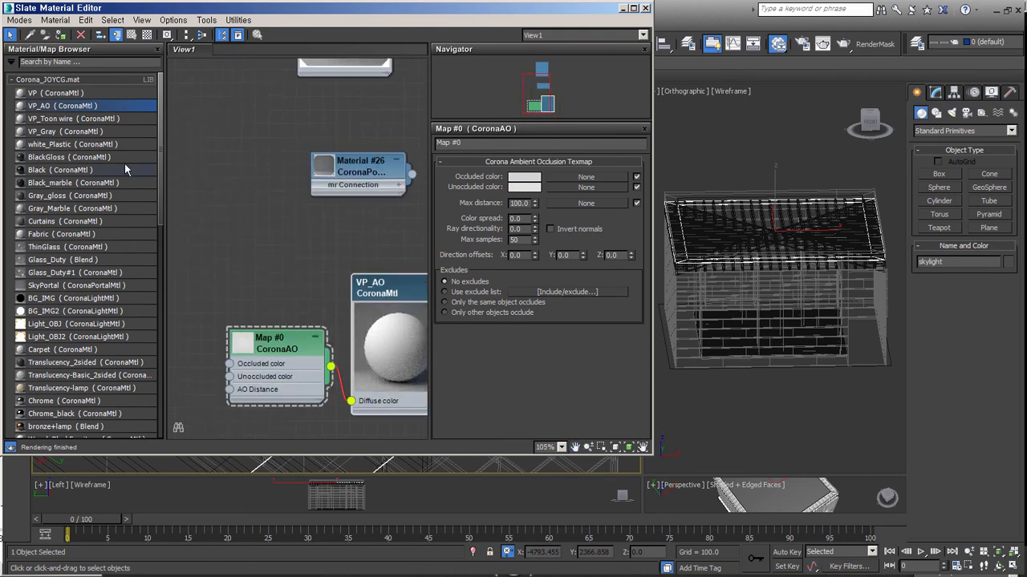
scroll(279, 127, down, 2)
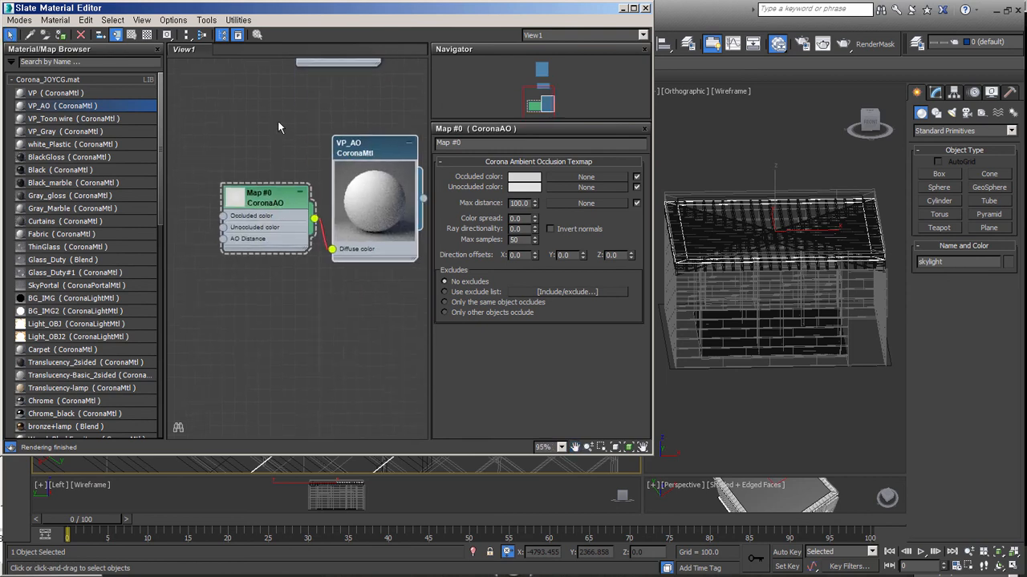
click(78, 80)
drag(64, 203, 350, 361)
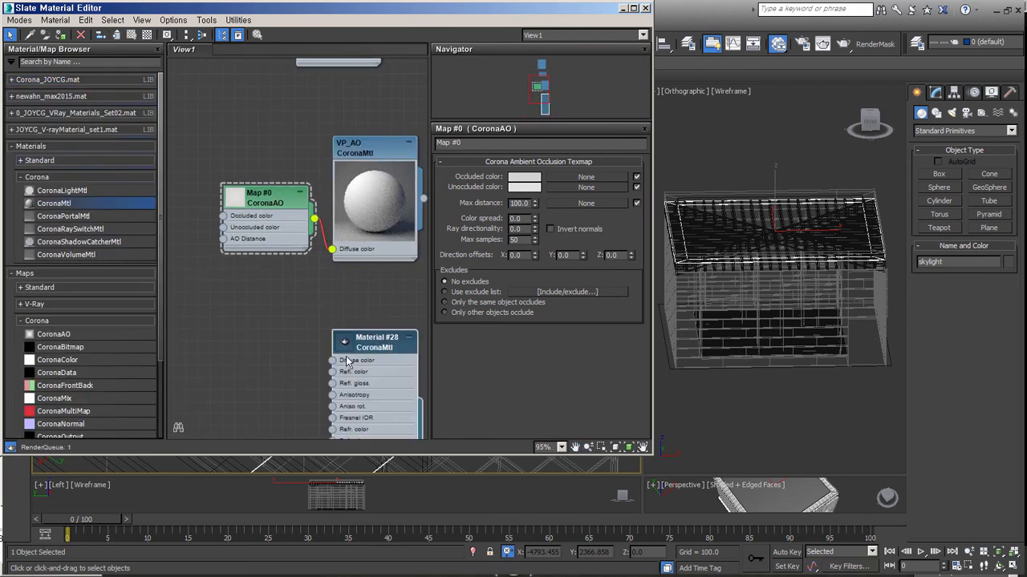
middle_drag(349, 355, 283, 208)
scroll(277, 201, up, 3)
double_click(280, 196)
double_click(313, 201)
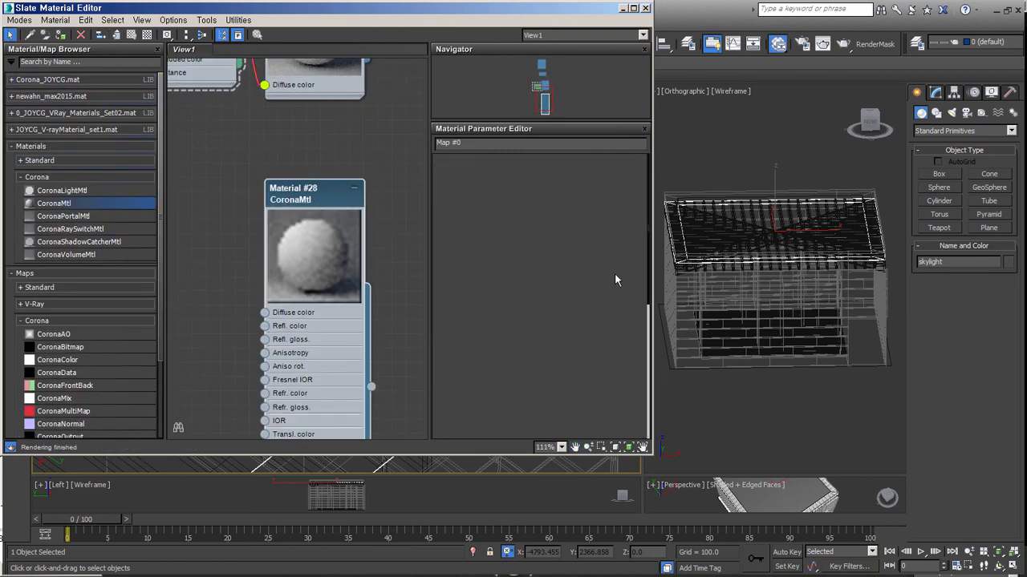
Set the new material's reflection glossiness to 0.5 and its reflection colour to a neutral grey of value 146.
drag(515, 234, 515, 213)
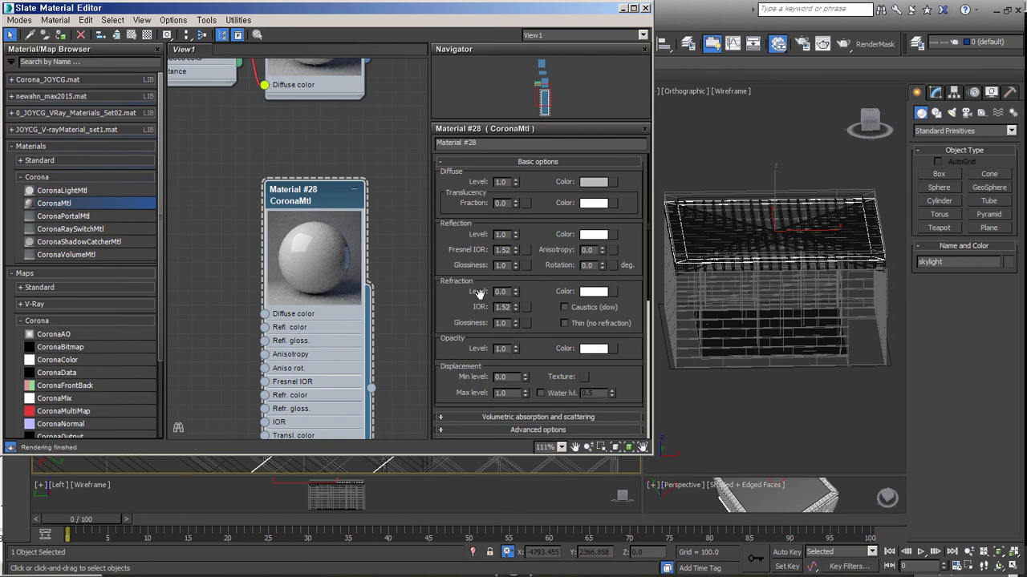
text(0.)
text(5)
key(Return)
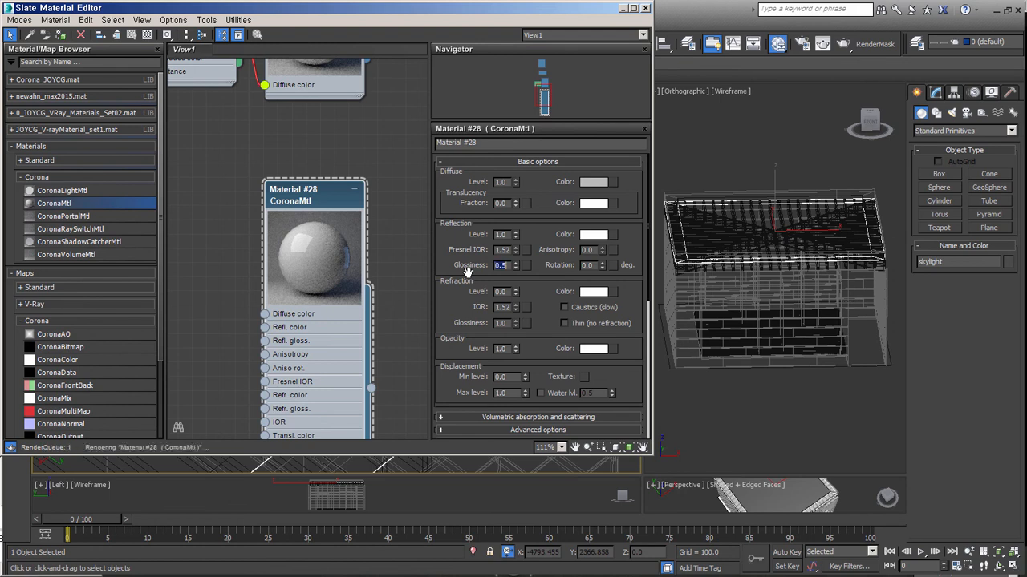
click(523, 233)
click(593, 234)
drag(491, 142, 456, 142)
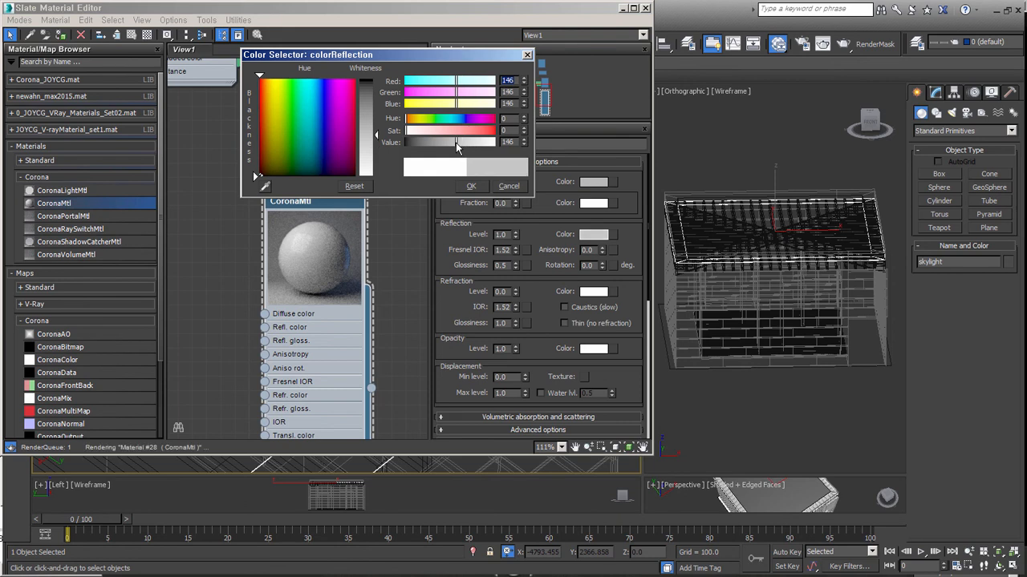
click(471, 186)
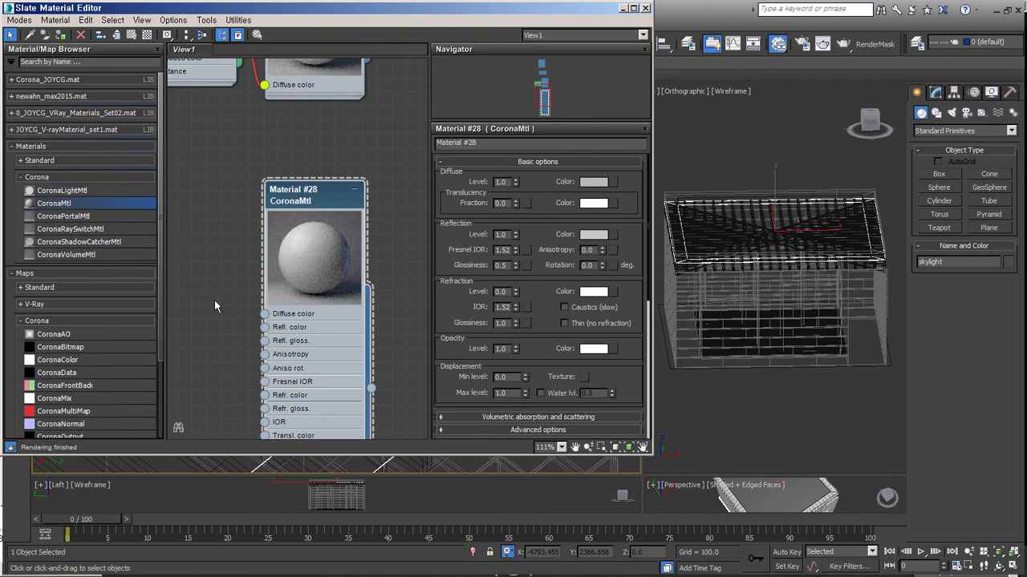
Add a Bitmap map that loads joycg_wood_4k.jpg from the 4week-dof folder of 2015_Corona_study on drive D.
click(70, 320)
click(68, 287)
double_click(54, 369)
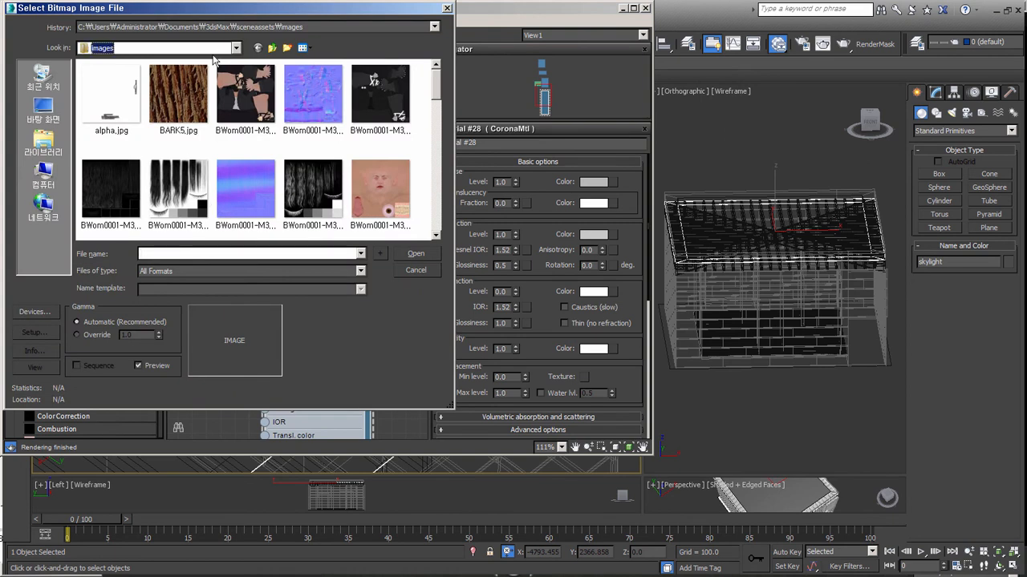
click(101, 48)
click(120, 116)
scroll(145, 195, up, 1)
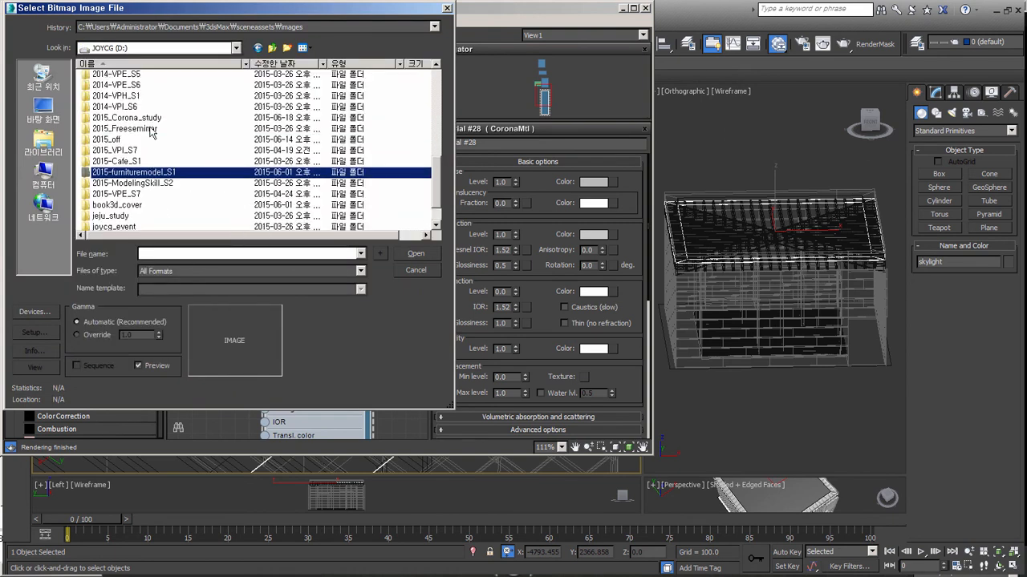
double_click(152, 118)
double_click(310, 109)
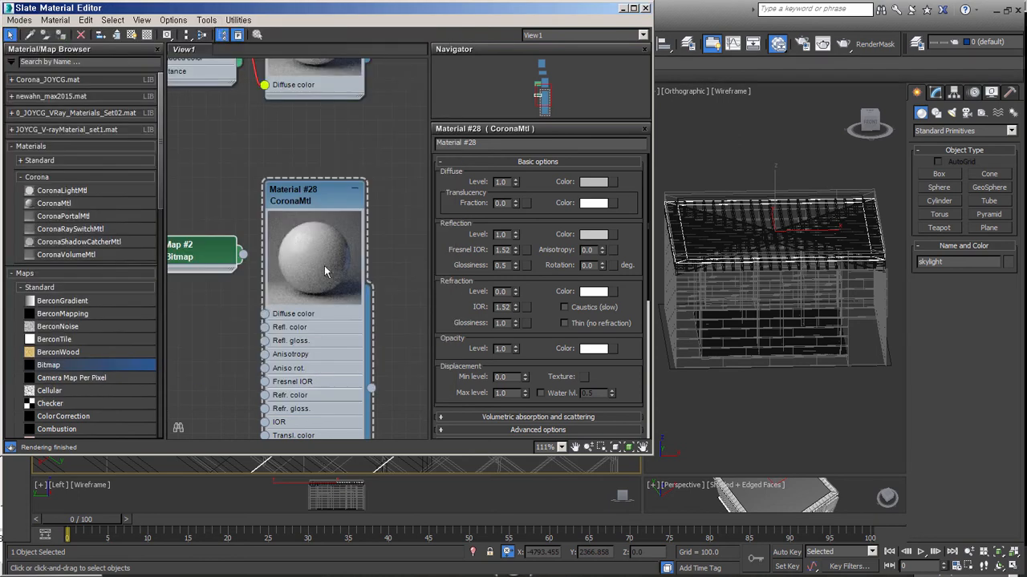
Position the wood bitmap beside the new CoronaMtl and connect it to the diffuse colour.
middle_drag(242, 263, 329, 241)
double_click(236, 232)
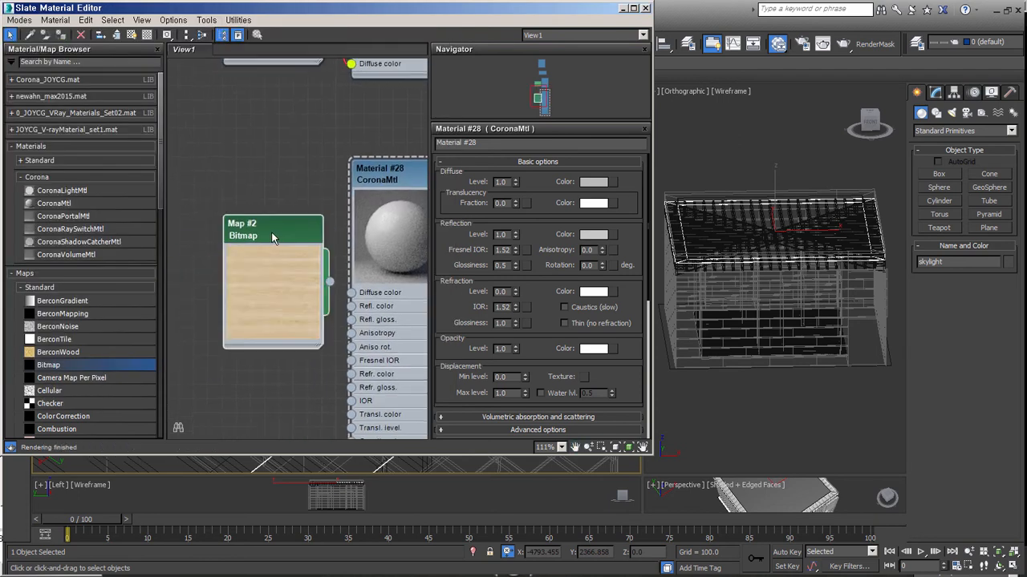
drag(274, 231, 197, 218)
drag(258, 267, 353, 298)
Duplicate the wood bitmap node below the original and replace the copy's image with joycg_wood_4k_spec.jpg.
middle_drag(321, 326, 379, 221)
scroll(378, 220, down, 1)
mouse_move(266, 176)
mouse_down()
mouse_move(250, 174)
mouse_move(250, 314)
mouse_up()
middle_drag(356, 306, 300, 278)
double_click(208, 249)
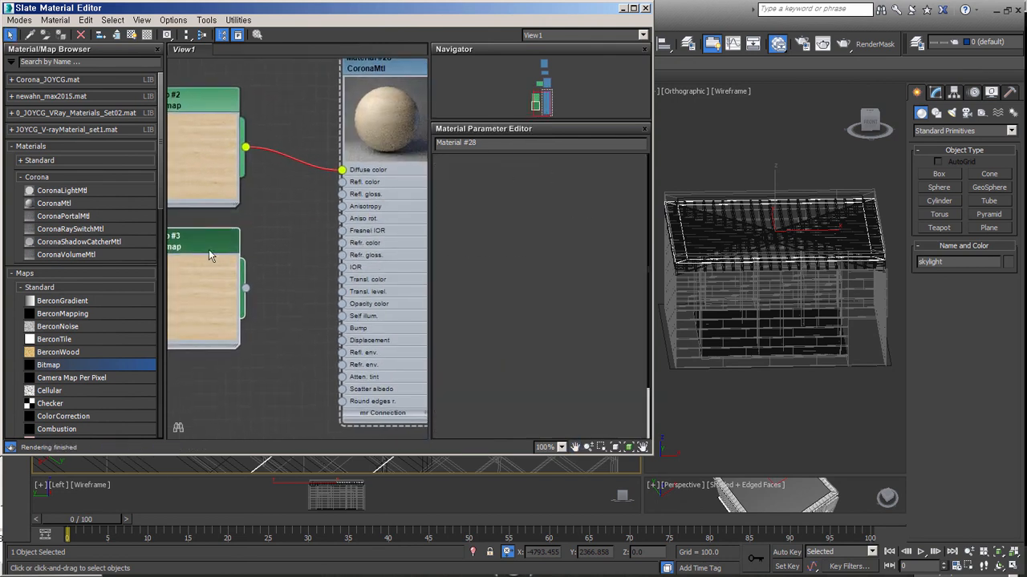
click(513, 320)
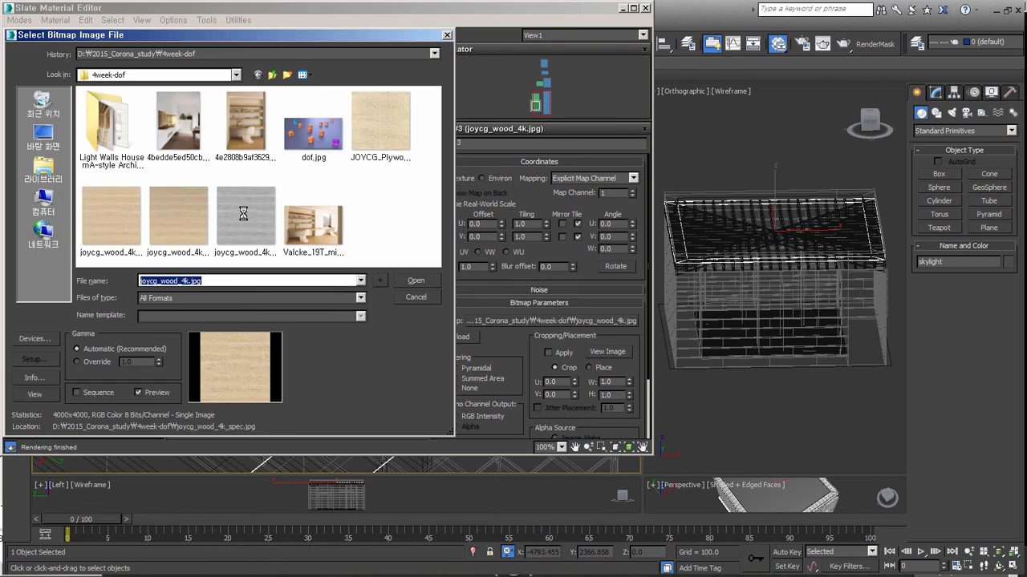
double_click(241, 196)
Connect the grey specular bitmap to the wood material's reflection glossiness and open the material's parameters.
drag(235, 225, 222, 225)
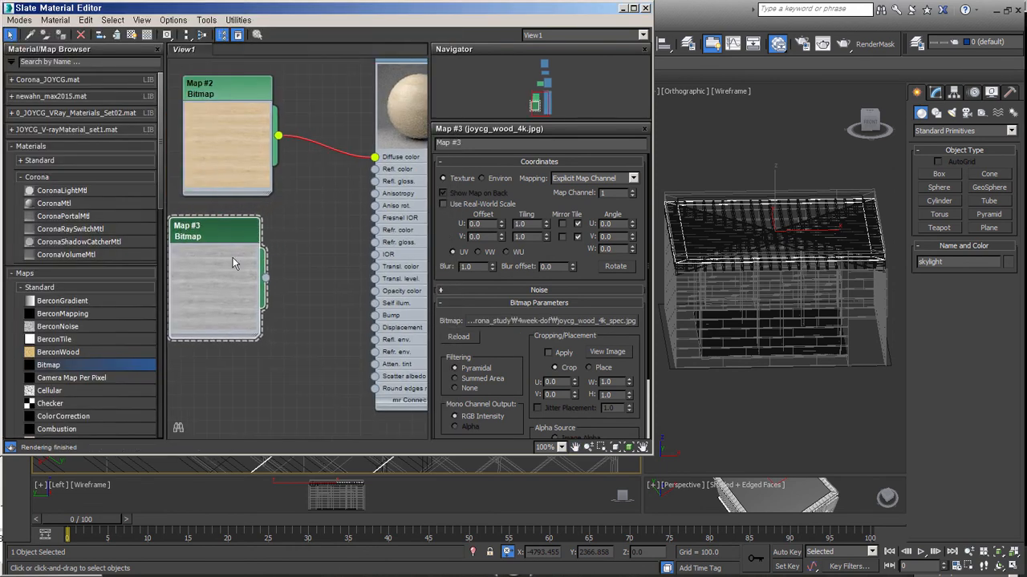
drag(265, 279, 375, 181)
middle_drag(356, 267, 284, 288)
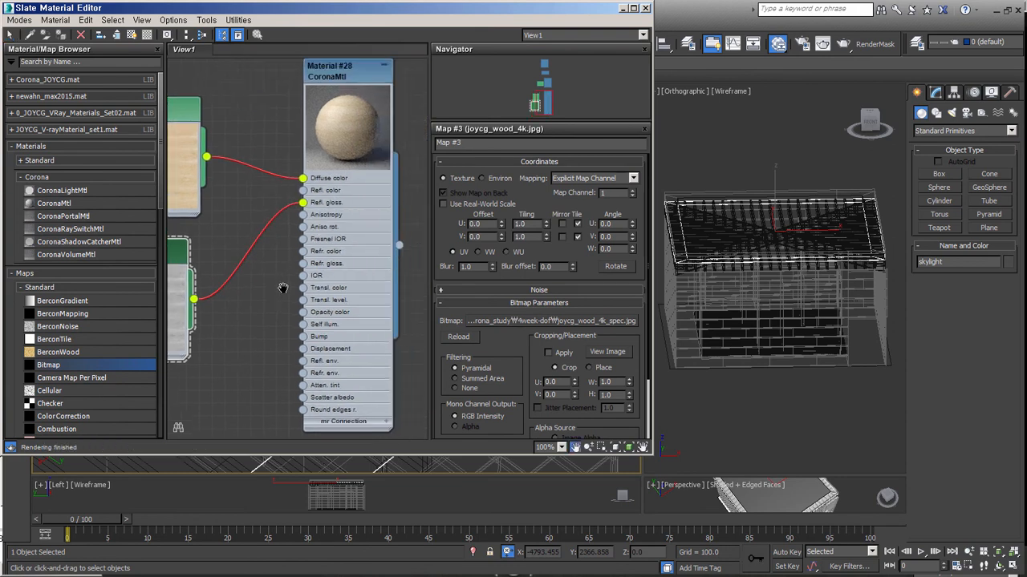
double_click(358, 76)
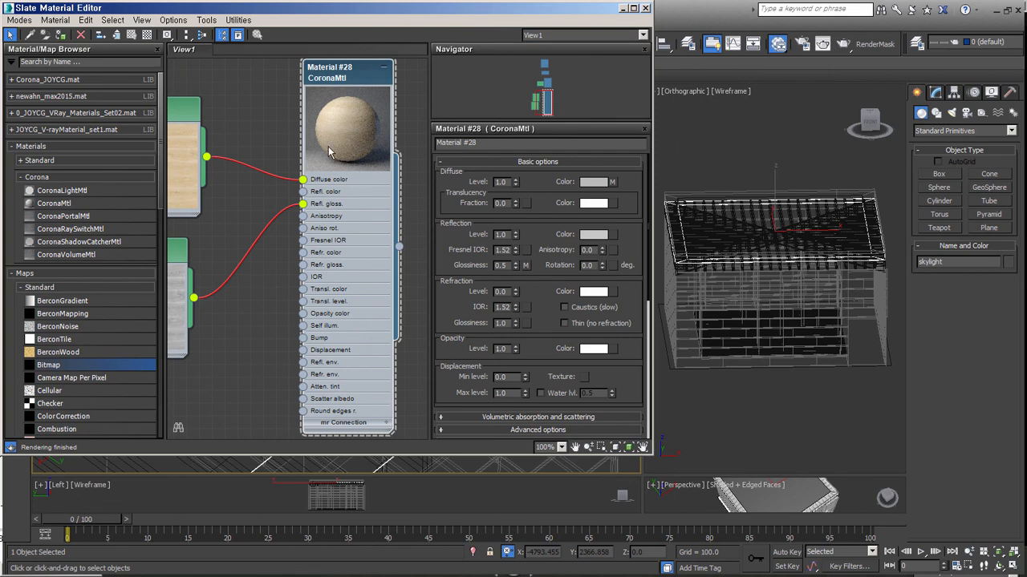
Insert a Color Correction map between the wood bitmap and the material's diffuse colour, and open its parameters.
middle_drag(328, 153, 444, 169)
drag(276, 186, 247, 165)
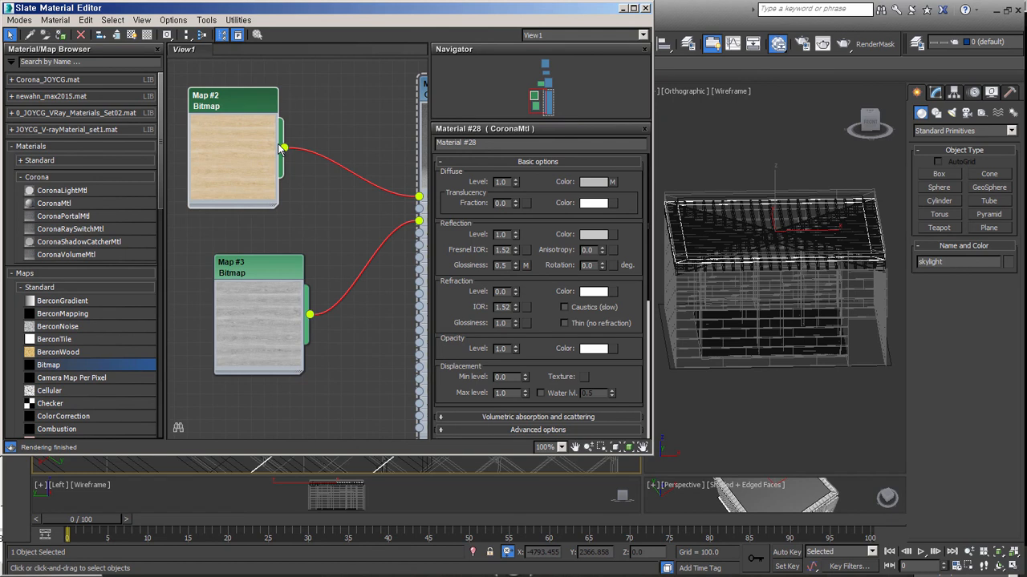
drag(90, 415, 318, 99)
double_click(348, 171)
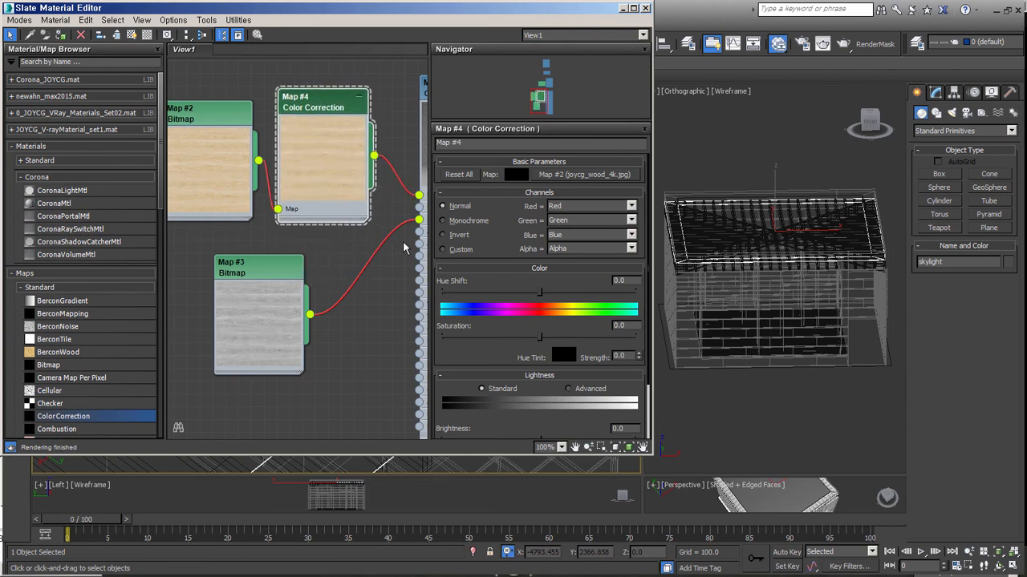
Set the Color Correction's hue shift to 4.186 and its saturation to -10.963.
middle_drag(403, 241, 301, 256)
scroll(562, 321, down, 2)
drag(539, 286, 531, 289)
drag(539, 241, 542, 243)
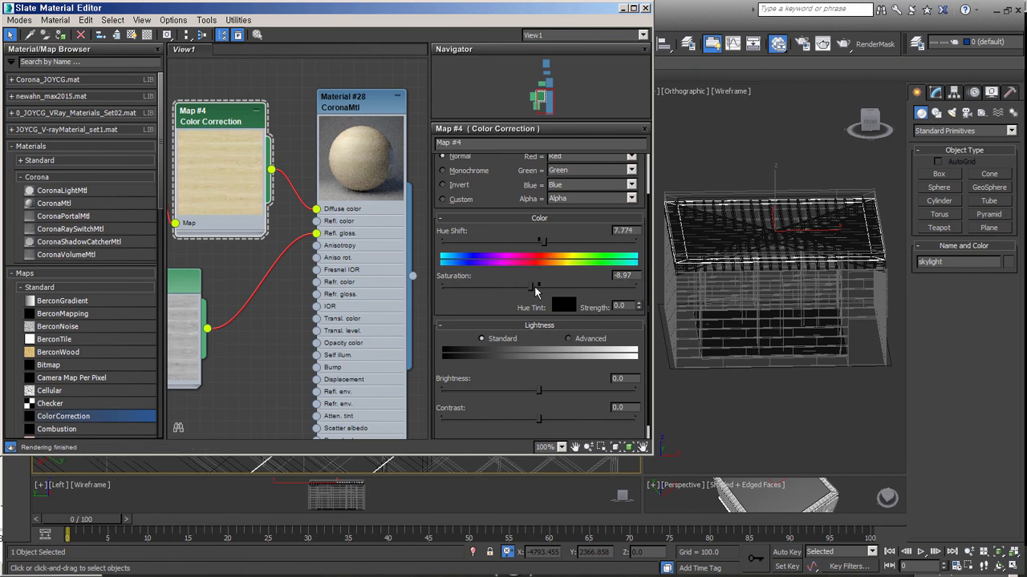
drag(528, 288, 526, 287)
drag(543, 241, 540, 242)
Switch the Color Correction's lightness to Advanced and set the RGB gamma/contrast to 1.06.
click(586, 343)
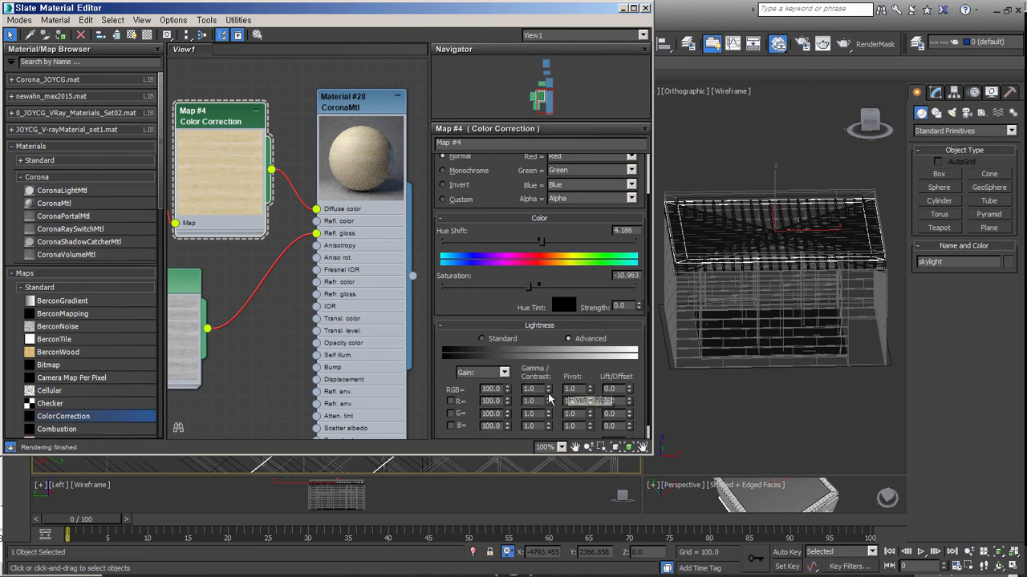
drag(548, 389, 550, 402)
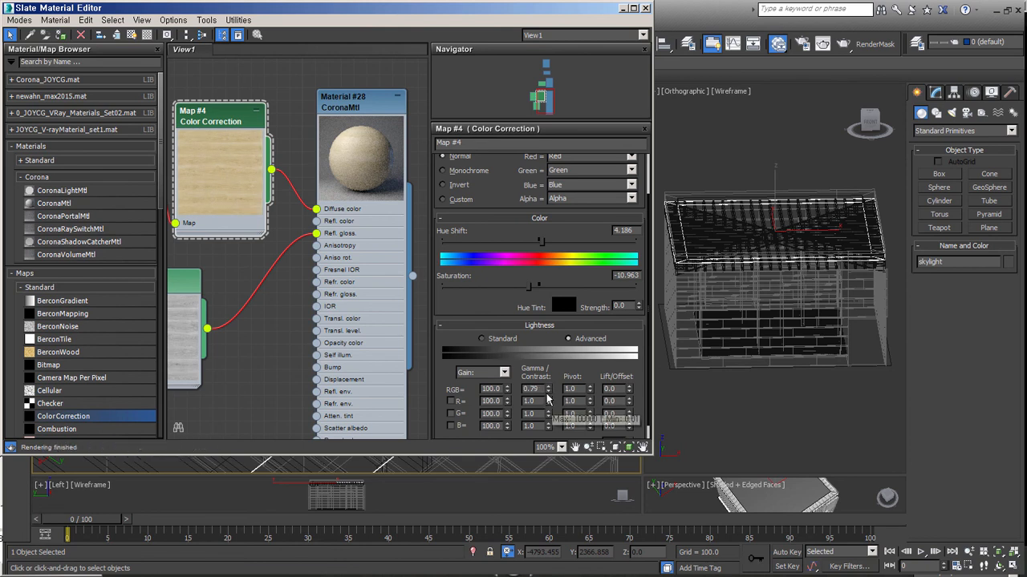
drag(549, 390, 550, 369)
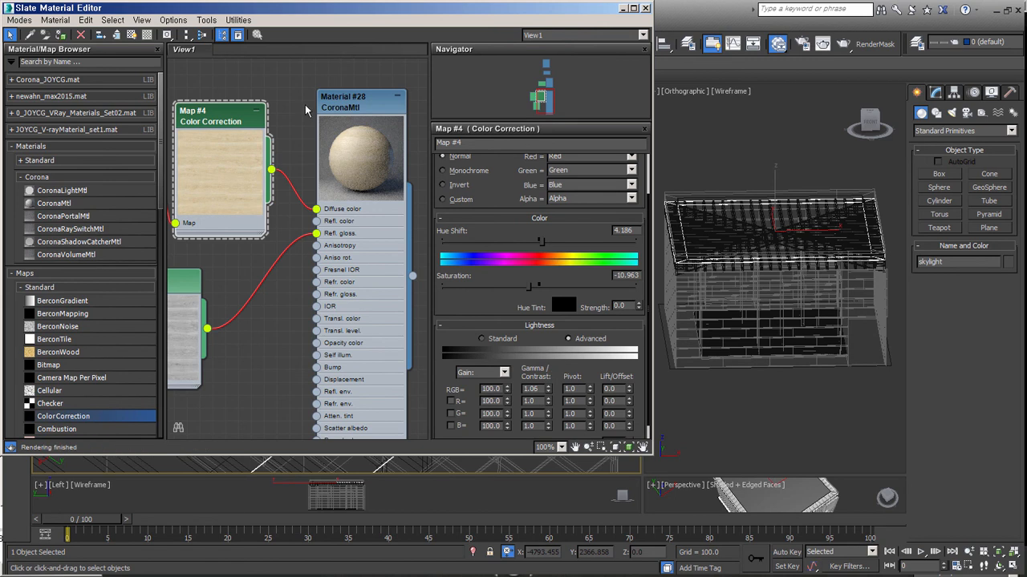
middle_drag(373, 140, 348, 129)
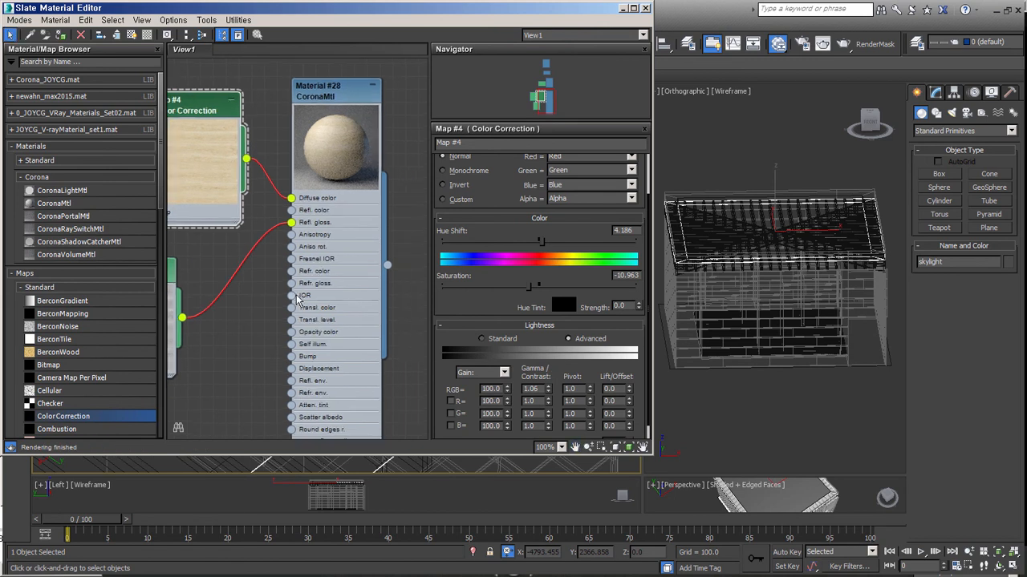
click(852, 288)
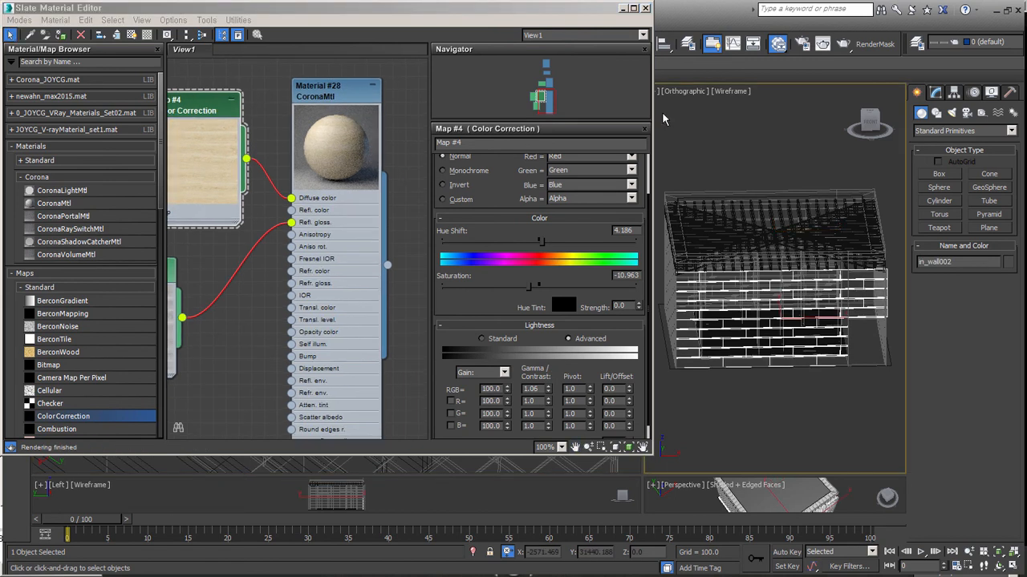
drag(561, 9, 461, 80)
right_click(743, 243)
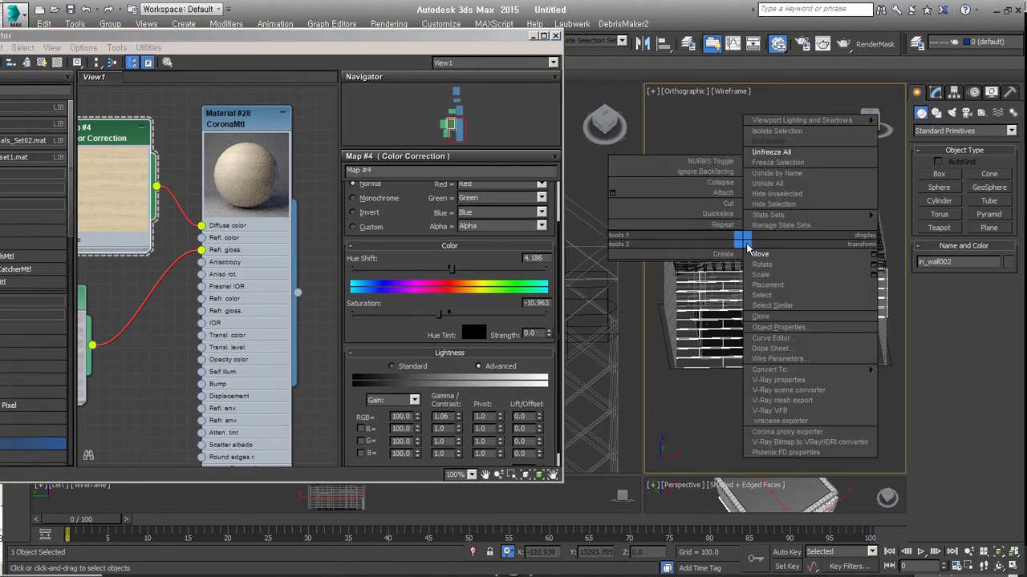
click(791, 306)
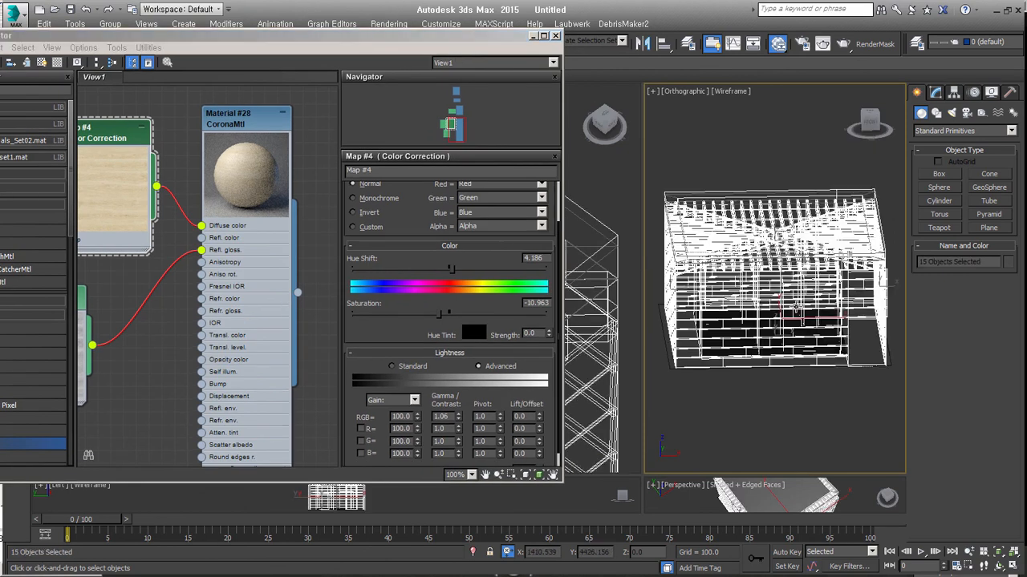
alt+middle_drag(795, 308, 768, 327)
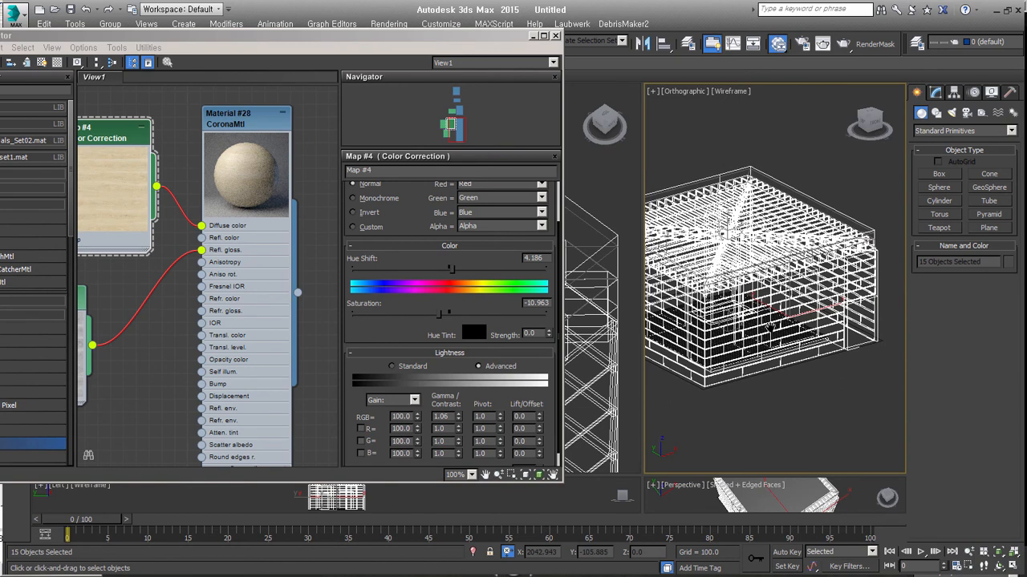
click(816, 403)
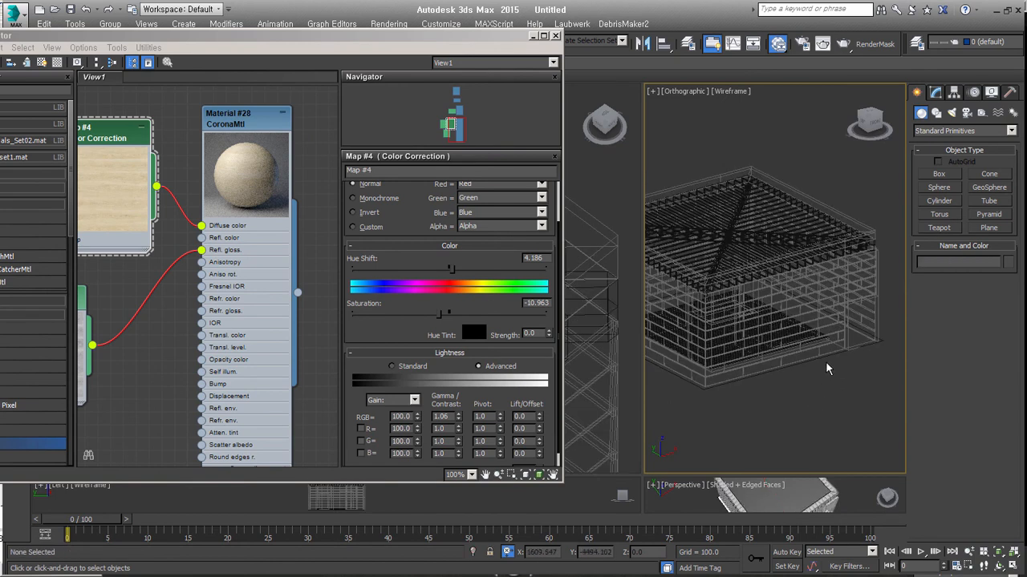
Select the building's four plank-patterned wall objects and assign the colour-corrected wood material to them.
click(836, 321)
ctrl+click(873, 320)
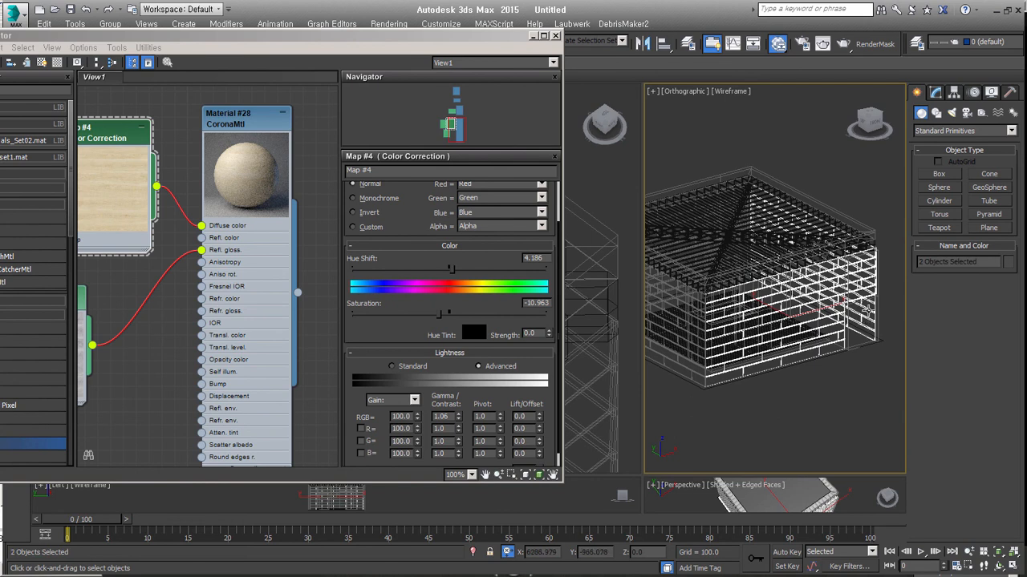
alt+middle_drag(869, 311, 742, 309)
ctrl+click(695, 305)
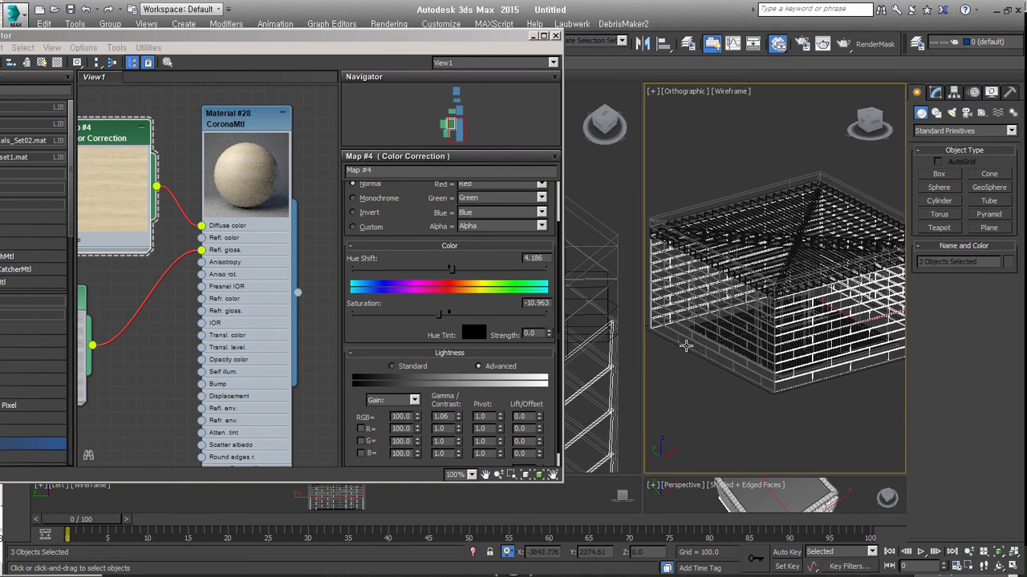
ctrl+click(683, 338)
alt+middle_drag(798, 327, 790, 340)
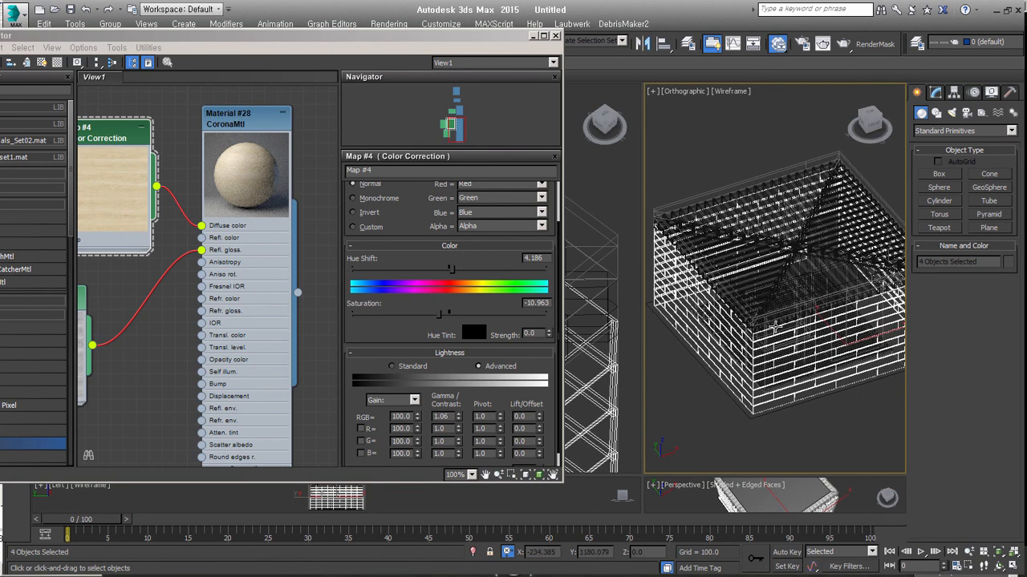
click(231, 128)
drag(114, 39, 223, 53)
click(82, 78)
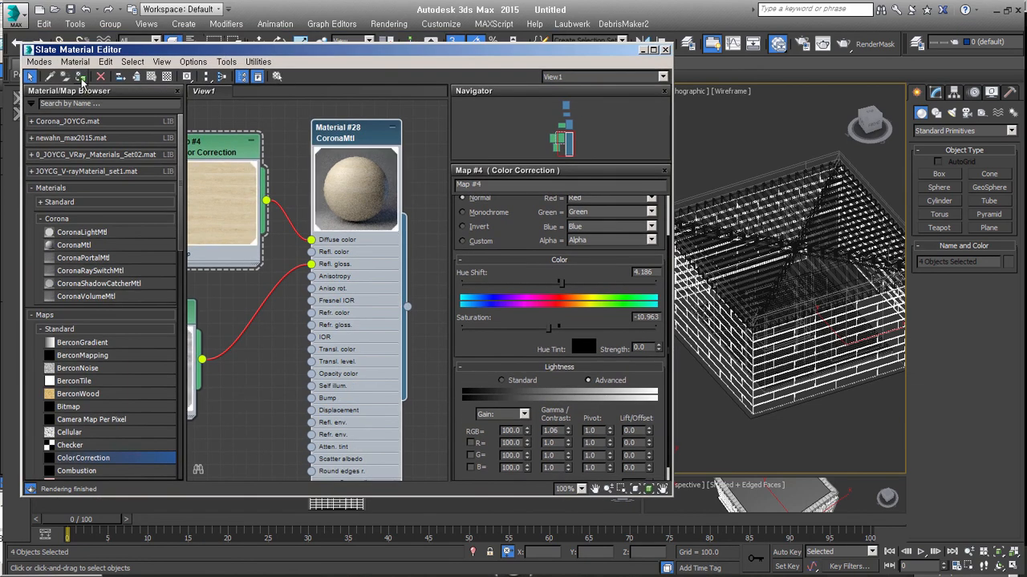
Select the four slatted triangular roof sections and assign the same wood material to them.
alt+middle_drag(799, 370, 827, 328)
click(813, 303)
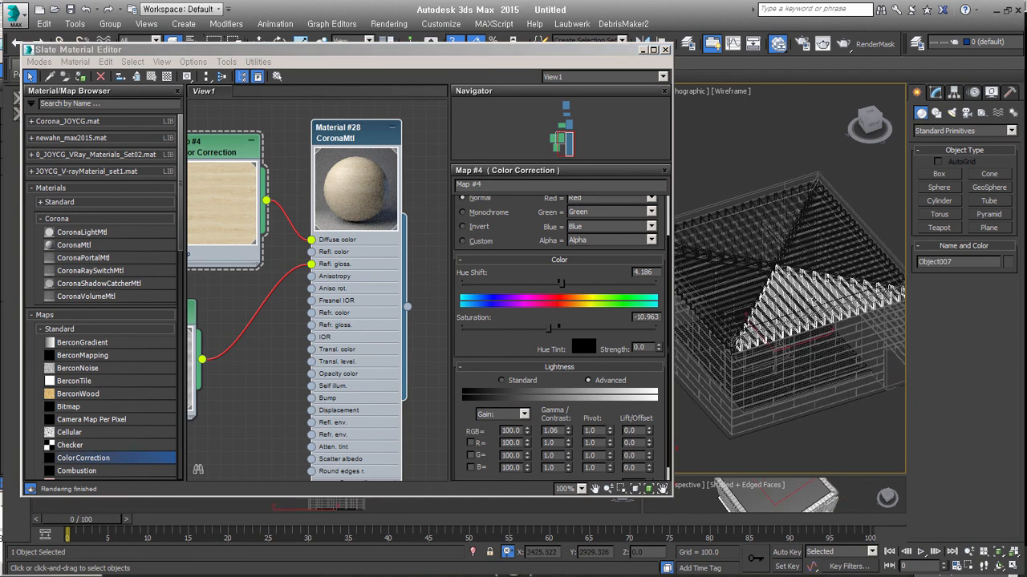
ctrl+click(743, 277)
ctrl+click(745, 239)
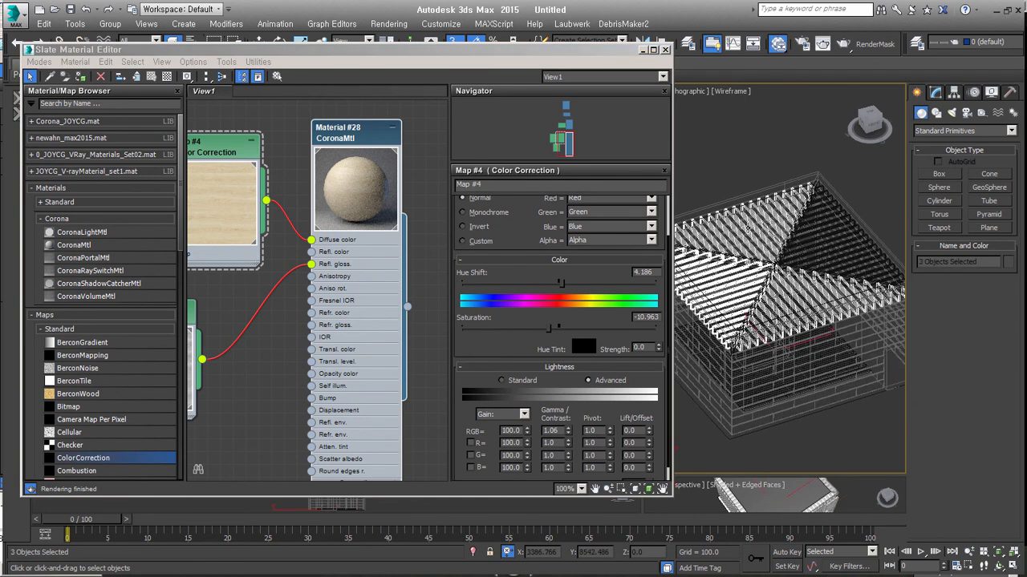
ctrl+click(813, 244)
click(79, 77)
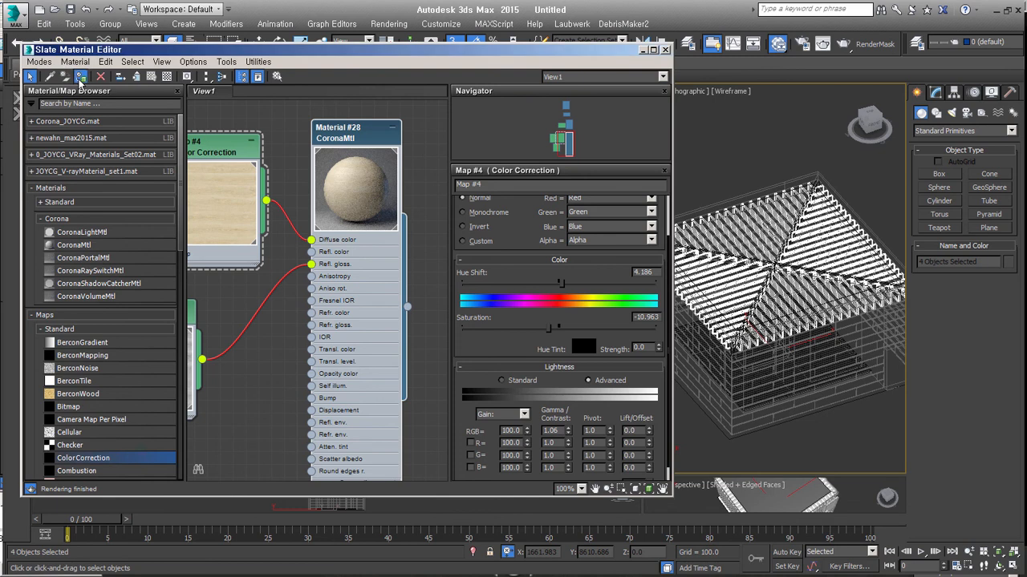
click(771, 265)
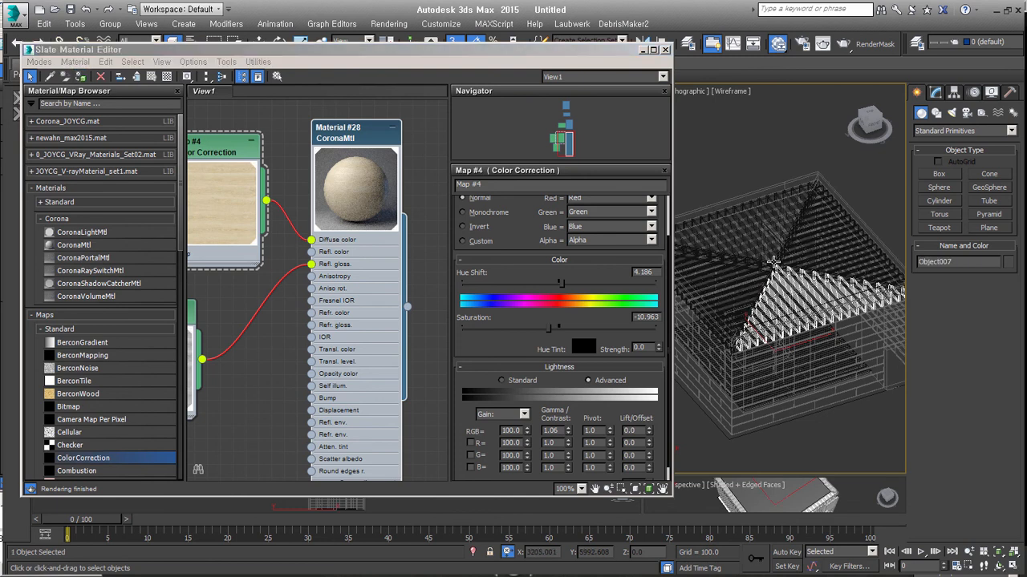
click(380, 140)
click(79, 77)
Select the three box-shaped furniture objects inside the building together.
middle_drag(819, 327, 784, 288)
alt+middle_drag(784, 288, 807, 305)
click(775, 287)
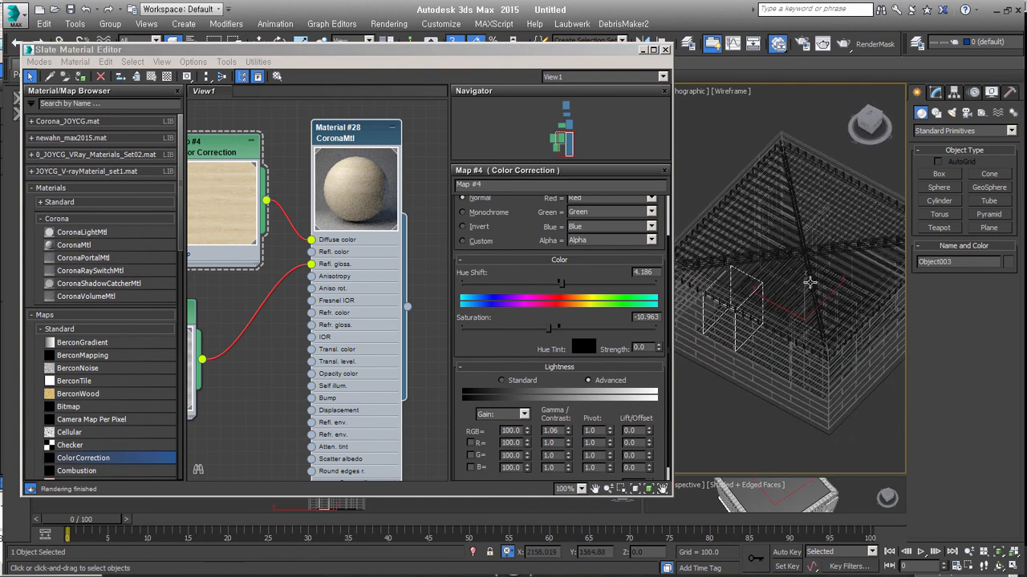
scroll(813, 259, up, 5)
ctrl+click(844, 261)
ctrl+click(843, 261)
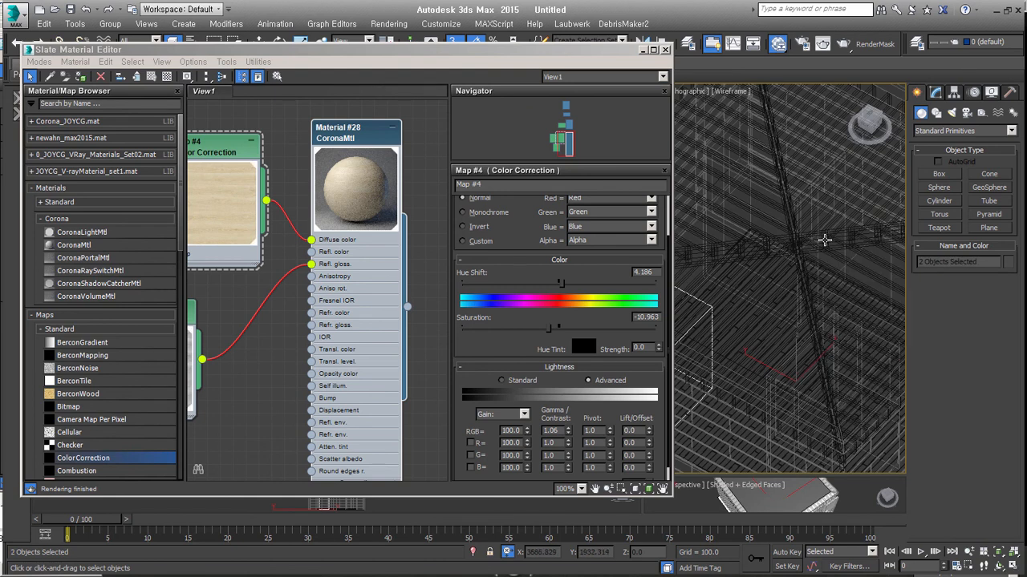
ctrl+click(722, 205)
ctrl+click(723, 205)
ctrl+click(707, 233)
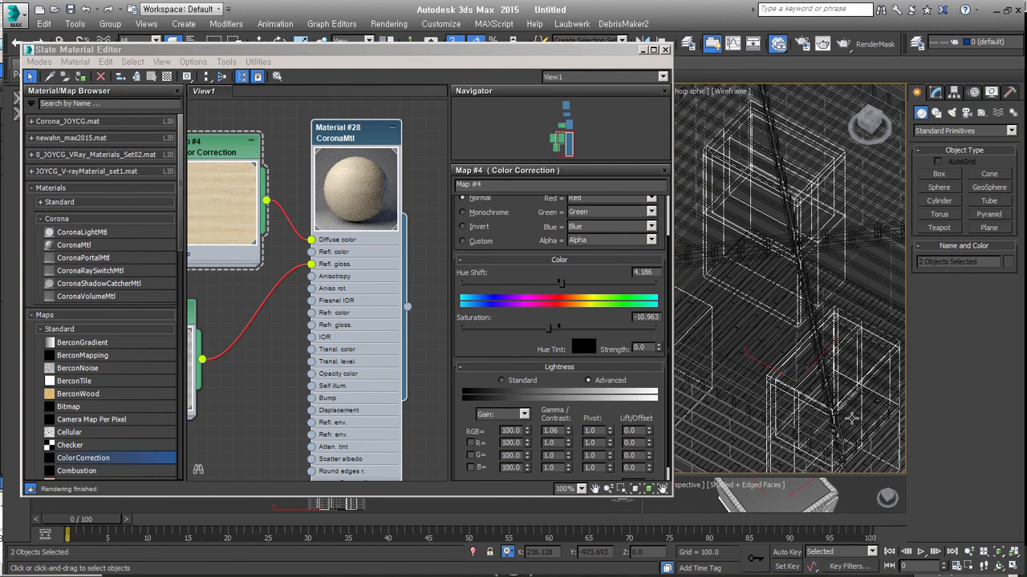
middle_drag(843, 401, 744, 363)
scroll(785, 227, up, 2)
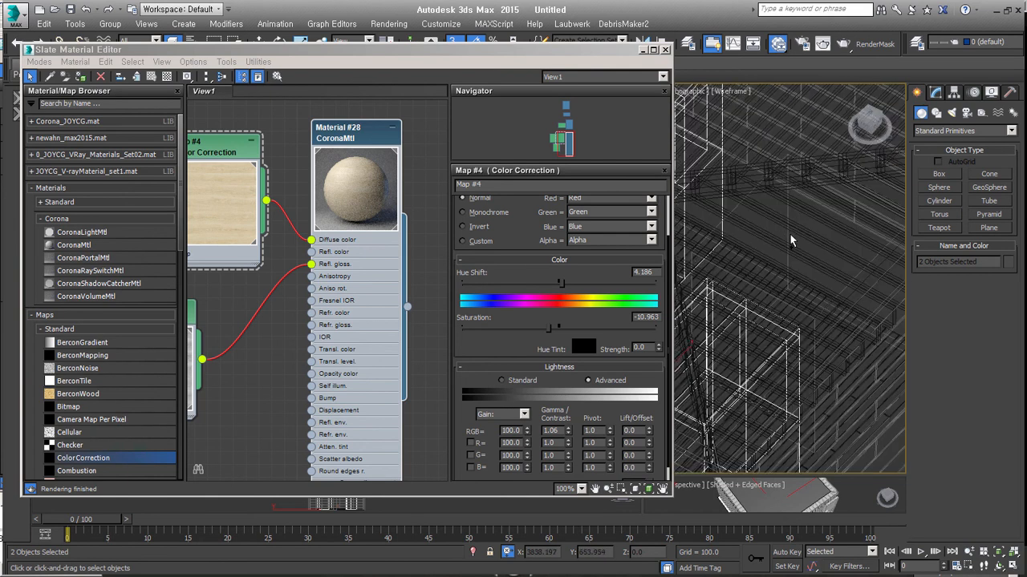
ctrl+click(782, 242)
scroll(782, 242, down, 4)
middle_drag(790, 233, 820, 309)
scroll(340, 305, down, 1)
Add the VP material from the Corona_JOYCG.mat library below the wood material and open its parameters.
middle_drag(341, 297, 356, 133)
scroll(344, 242, down, 1)
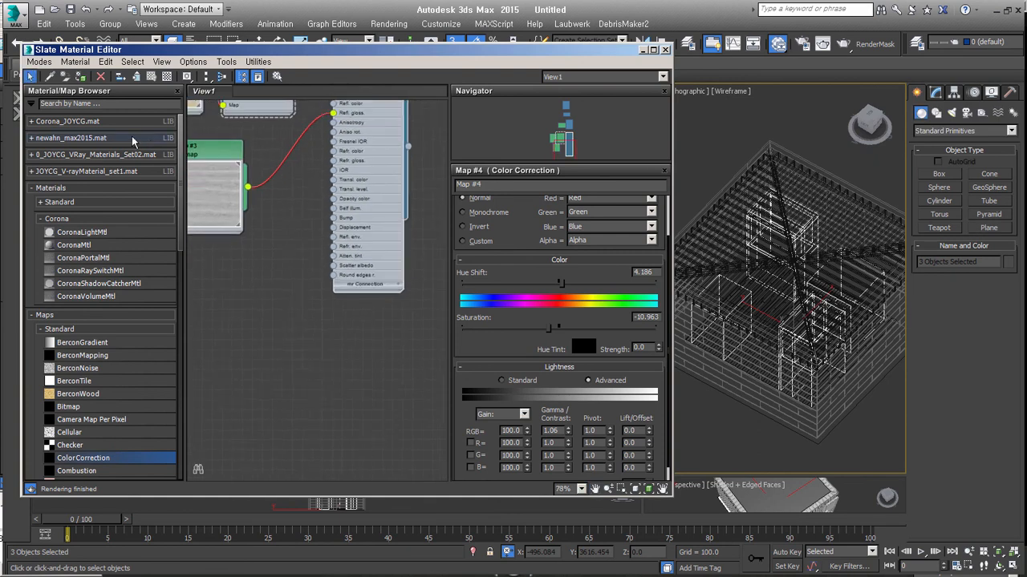
click(116, 122)
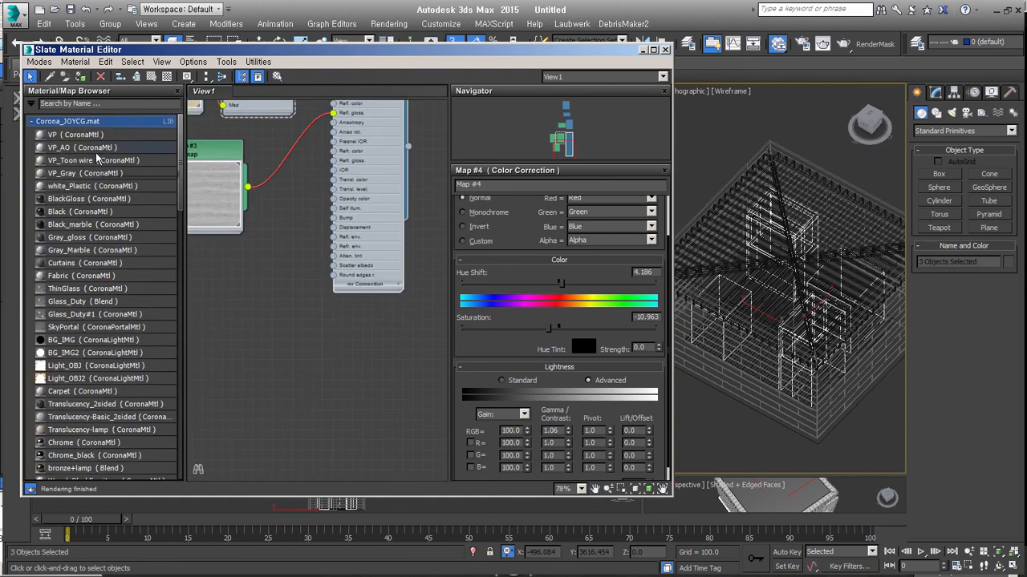
click(104, 138)
drag(367, 388, 368, 395)
middle_drag(368, 395, 343, 237)
double_click(323, 233)
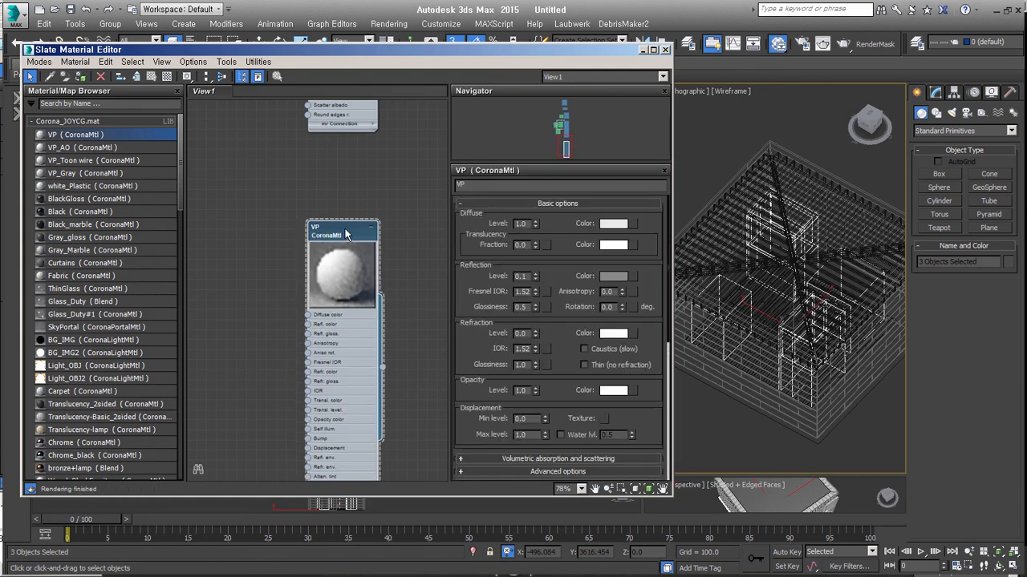
Set the VP material's diffuse colour value to 200.
click(613, 223)
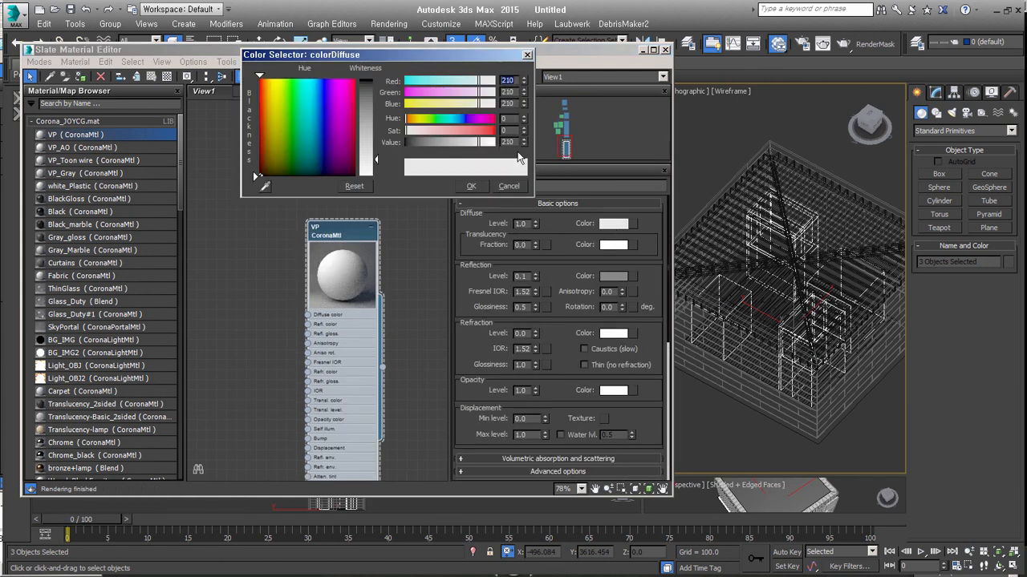
click(515, 143)
text(200)
key(Return)
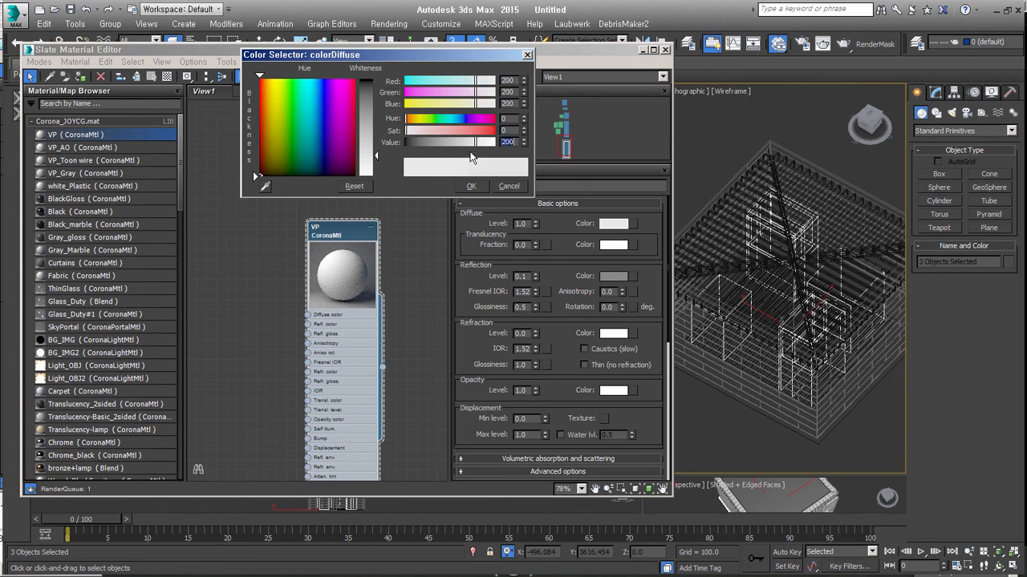
click(472, 186)
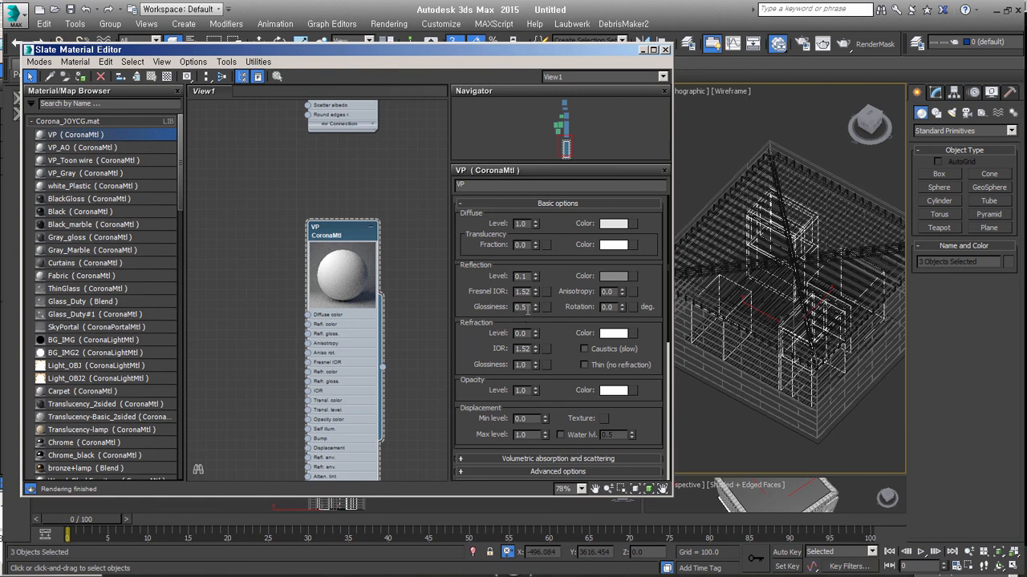
Set the reflection level to 0.3, rename the material VP_gloss and assign it to the selected objects.
double_click(522, 277)
text(0.3)
key(Return)
text(ss)
key(Return)
click(78, 78)
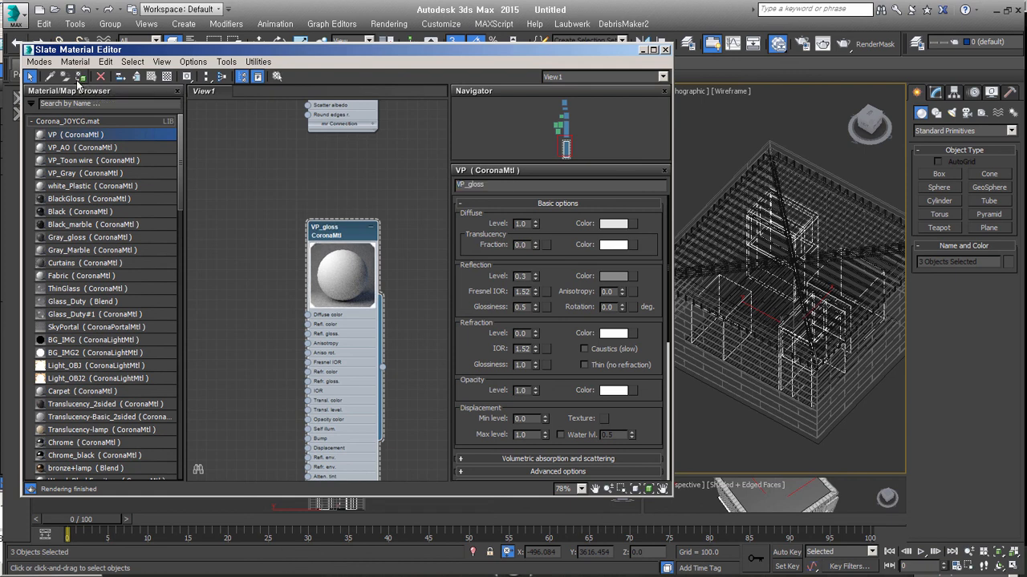
With the floor object selected, duplicate the wood material including its maps and name the copy floorWood.
scroll(778, 345, up, 6)
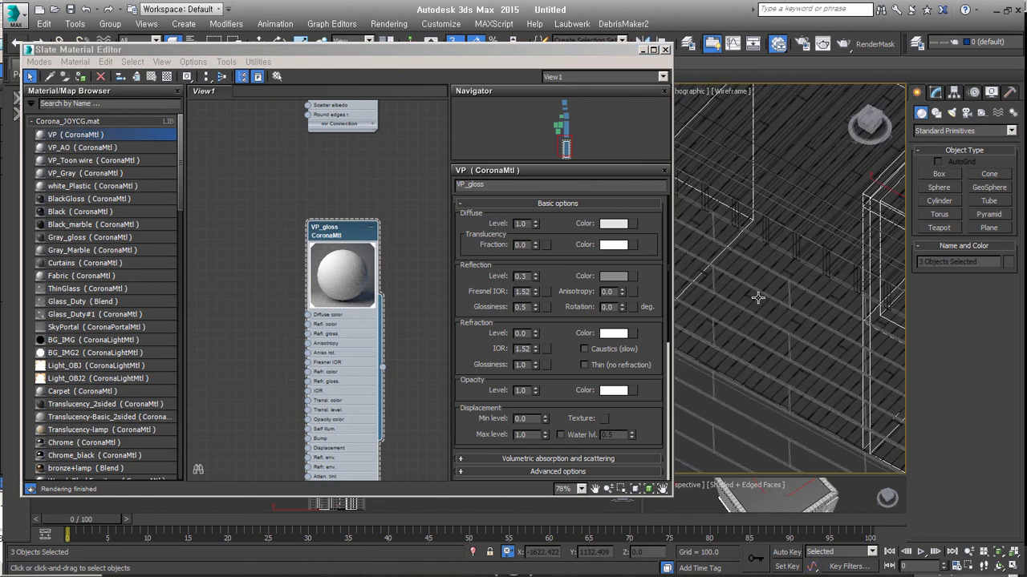
click(769, 286)
middle_drag(247, 218, 358, 364)
scroll(358, 364, down, 1)
scroll(366, 172, down, 1)
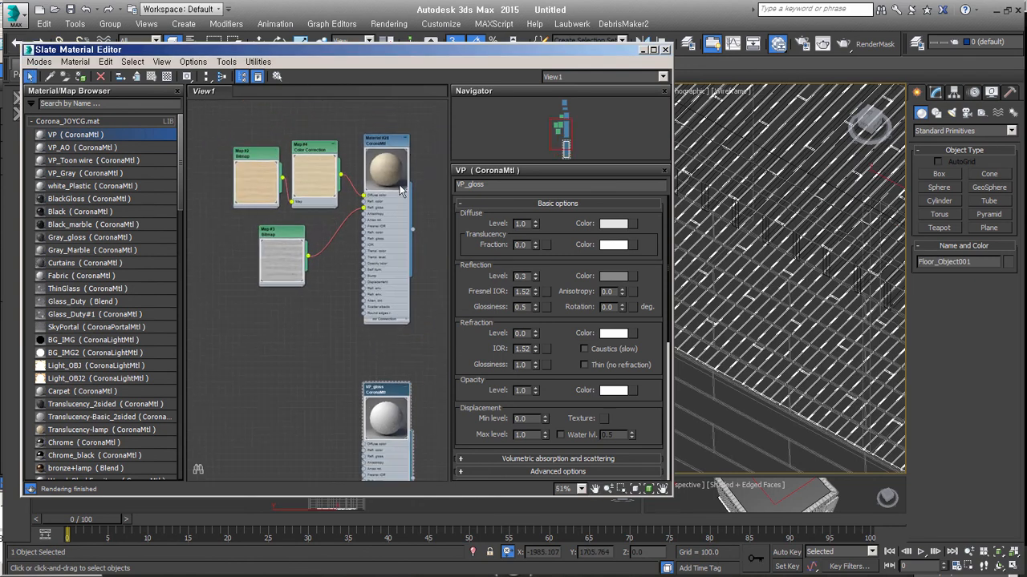
middle_drag(335, 273, 337, 254)
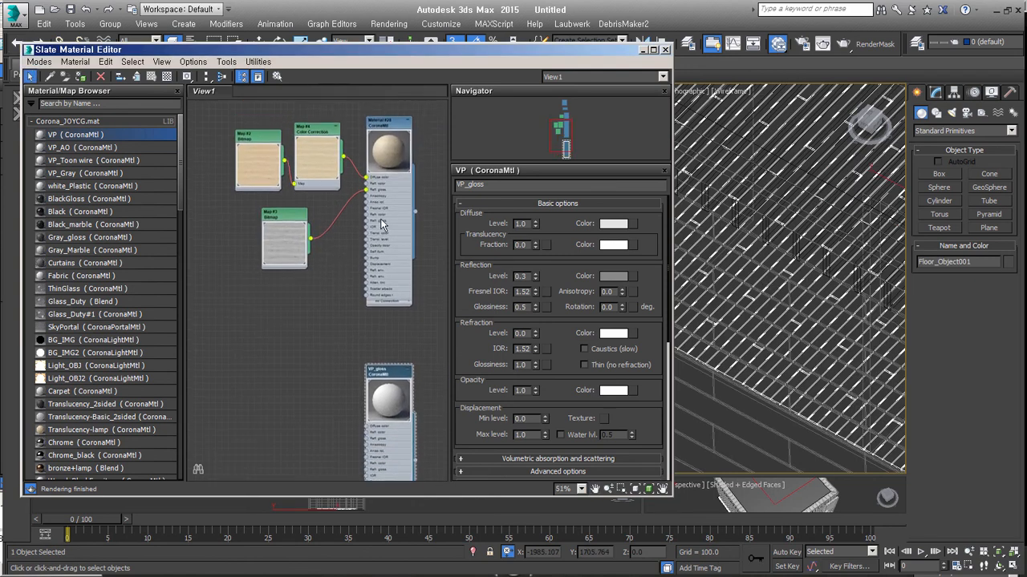
drag(410, 105, 267, 263)
middle_drag(319, 282, 333, 234)
mouse_move(385, 174)
shift+mouse_down()
mouse_move(257, 419)
mouse_move(282, 413)
shift+mouse_up()
double_click(299, 321)
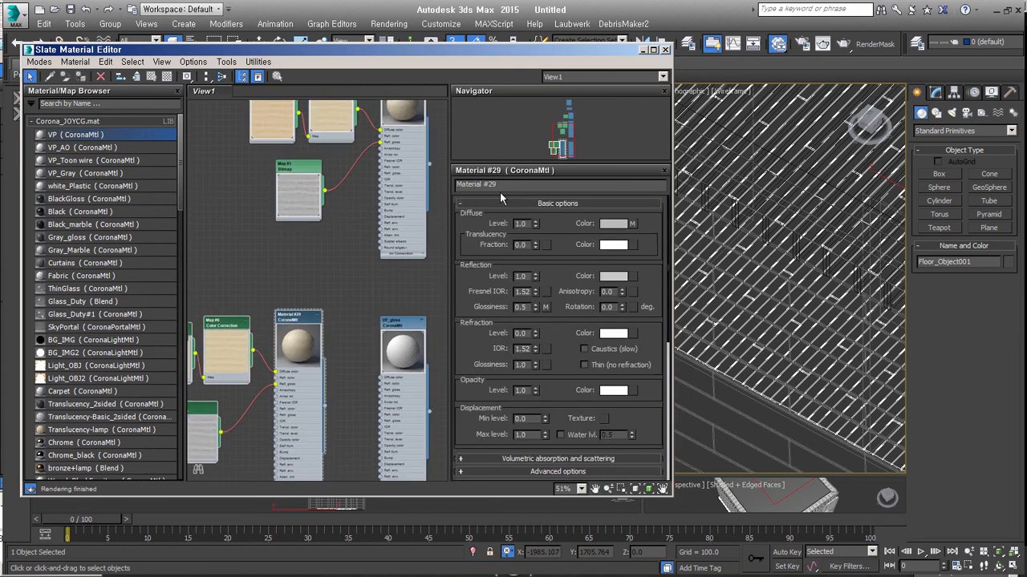
text(floorWood)
Set the floorWood material's reflection glossiness to 0.85.
middle_drag(207, 391, 332, 303)
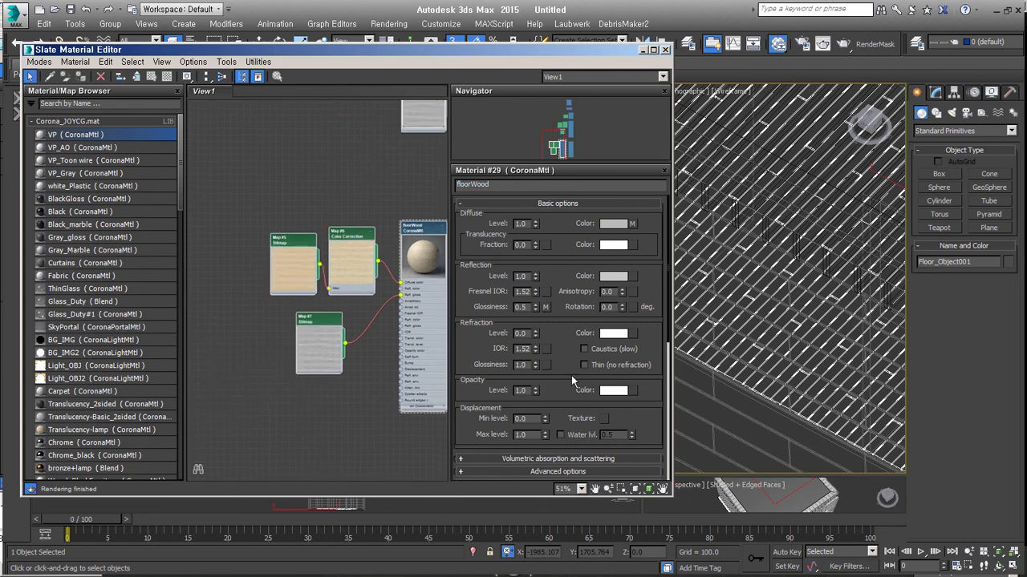
drag(573, 376, 562, 349)
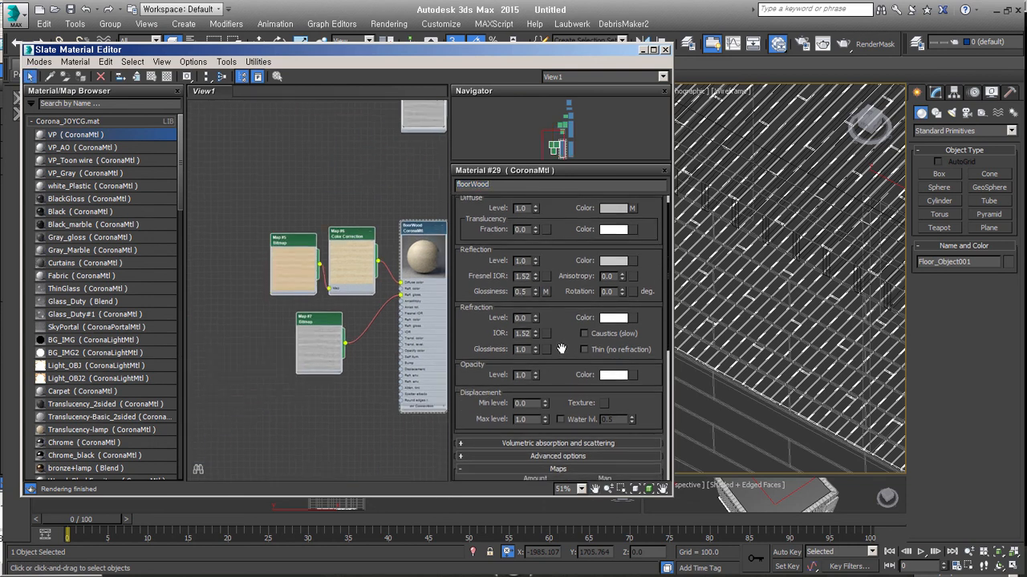
double_click(530, 276)
double_click(522, 291)
text(0.)
scroll(358, 293, up, 4)
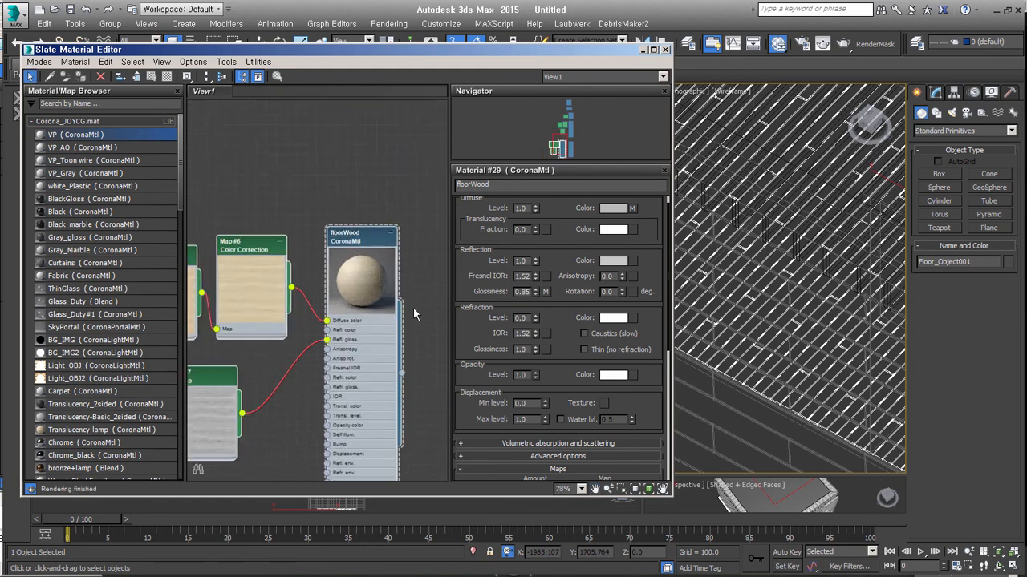
Set the amount of floorWood's reflection glossiness map to 70.
drag(473, 417, 506, 100)
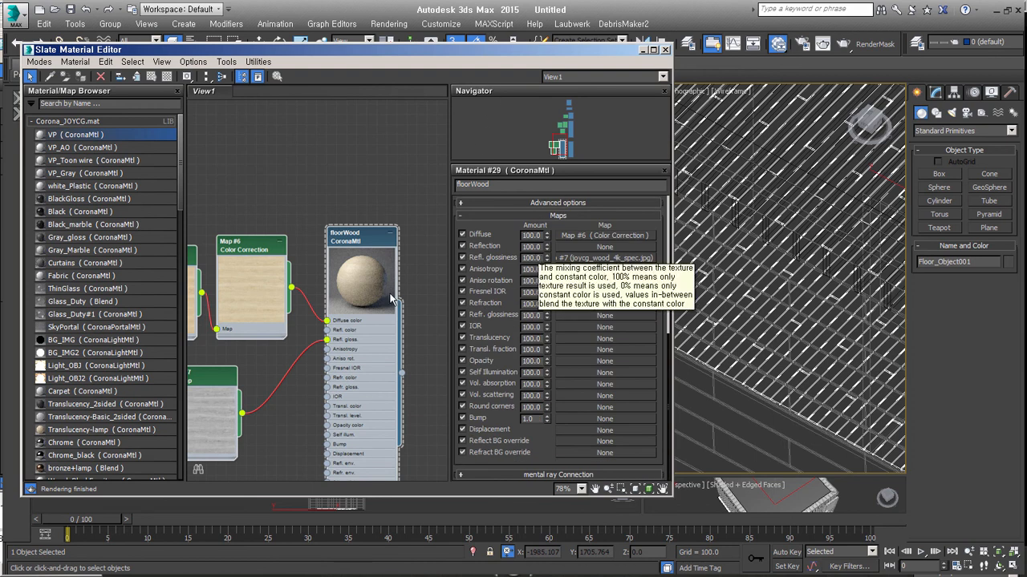
middle_drag(283, 411, 288, 408)
double_click(533, 258)
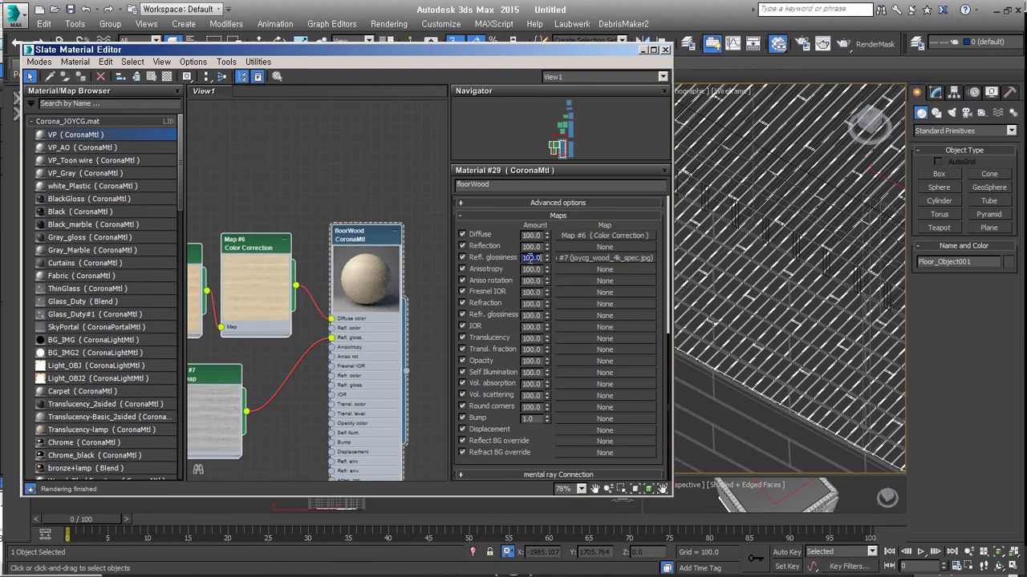
text(70)
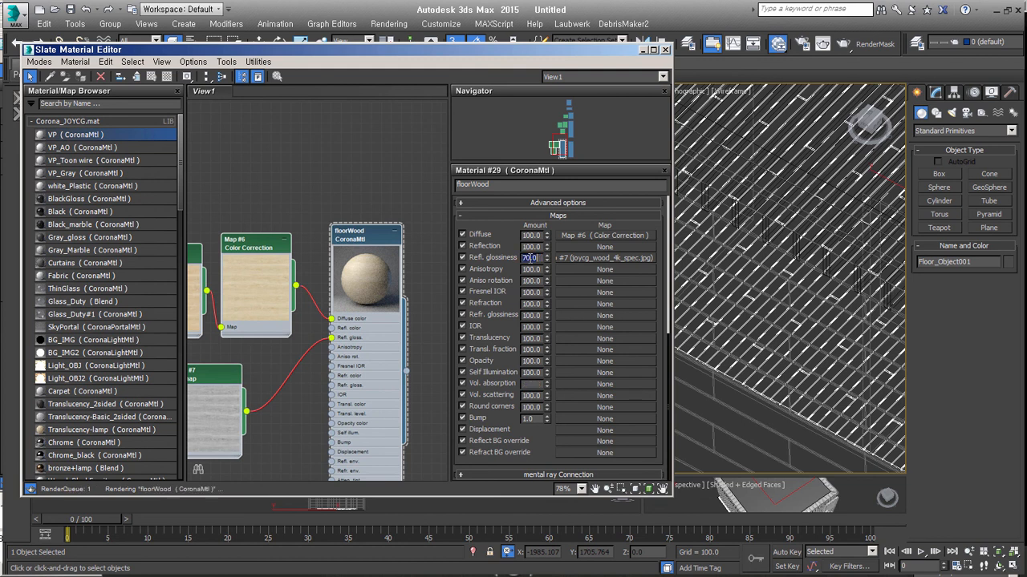
Set the RGB level of the joycg_wood_4k_spec.jpg bitmap feeding floorWood's reflection glossiness to 1.2.
key(Return)
middle_drag(310, 377, 360, 324)
drag(282, 341, 222, 363)
click(292, 408)
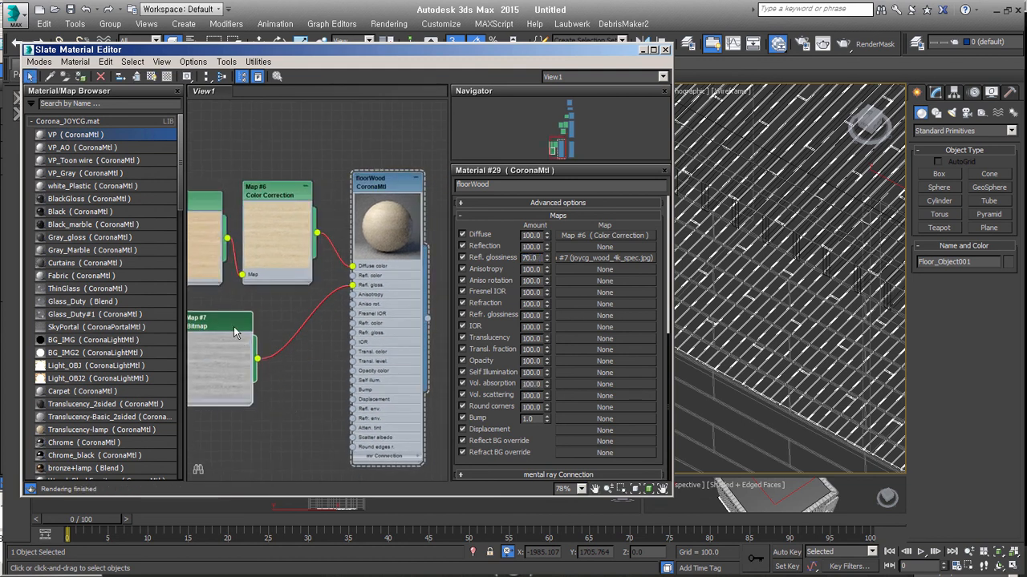
double_click(238, 335)
scroll(593, 459, down, 5)
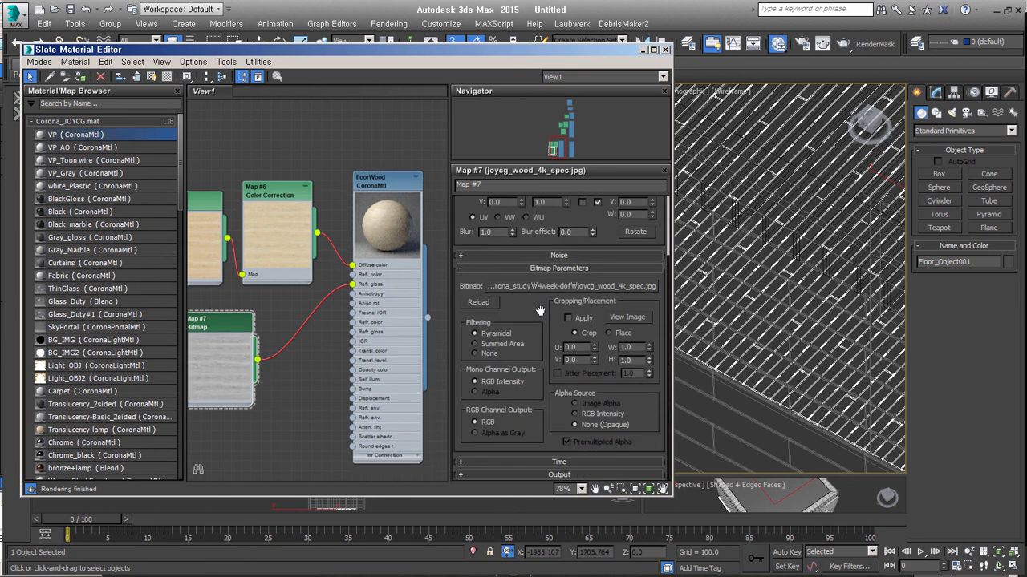
click(590, 475)
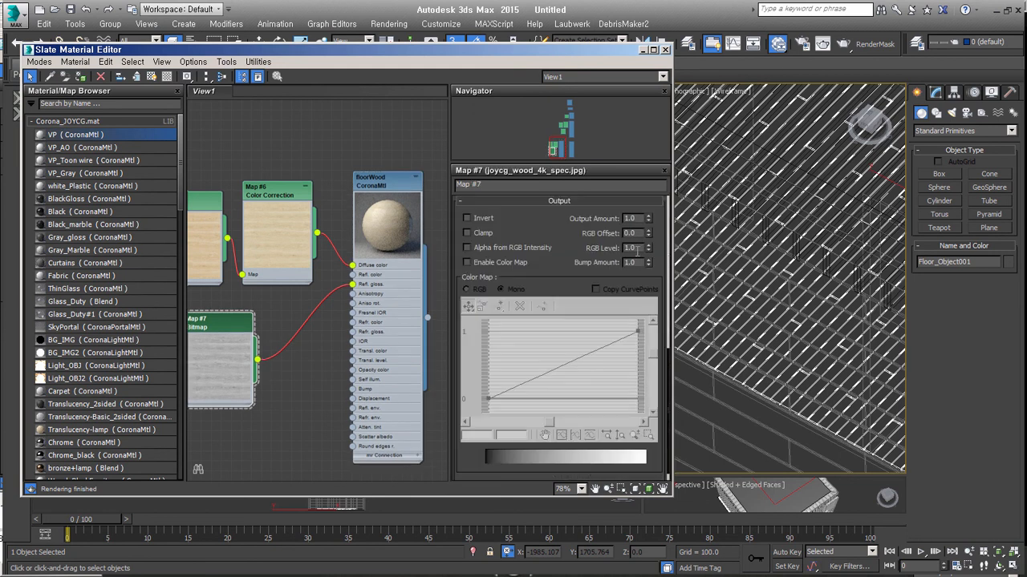
text(1.2)
key(Return)
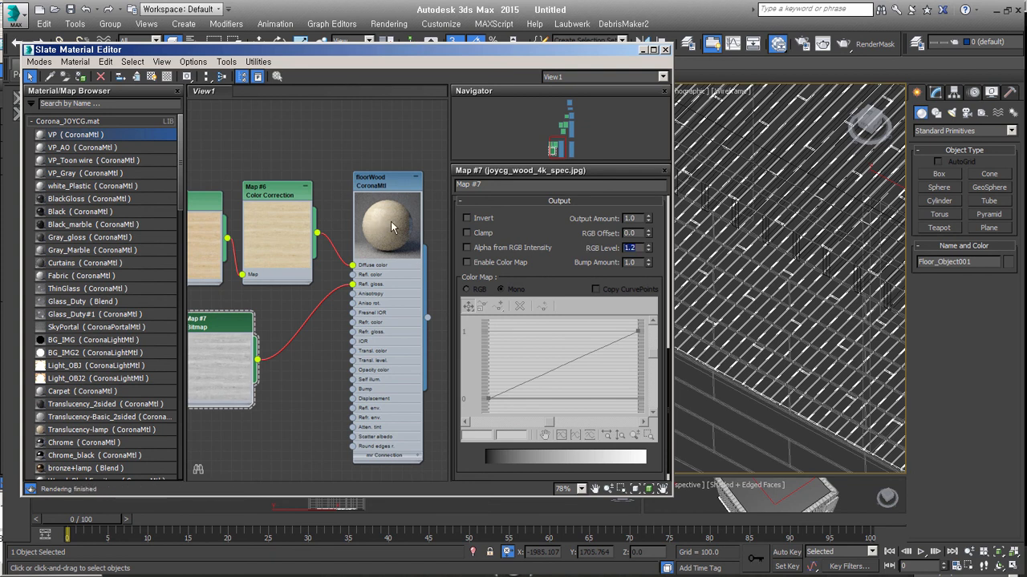
Brighten the floorWood material's reflection color to a value of 212.
double_click(392, 187)
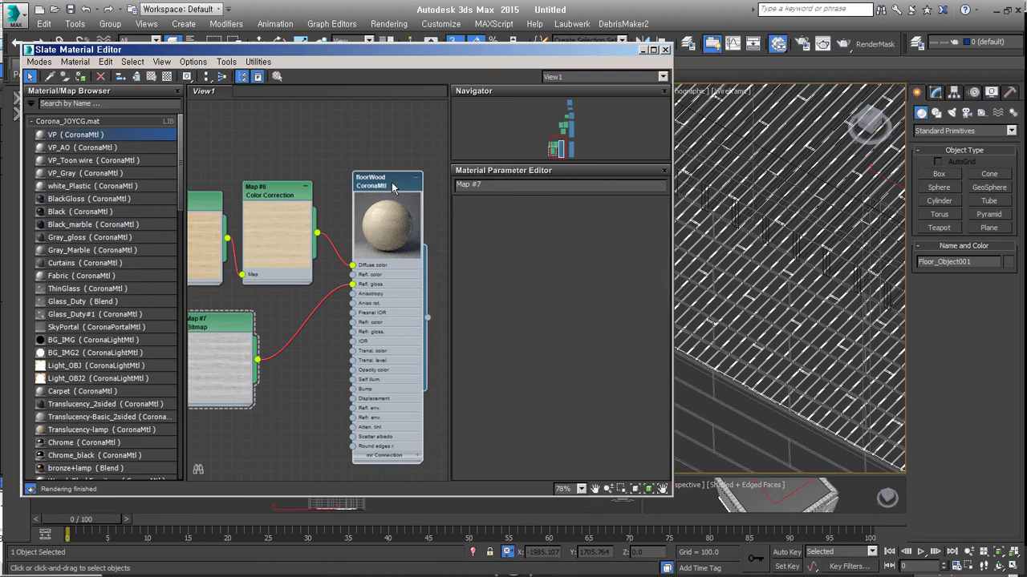
scroll(501, 227, up, 8)
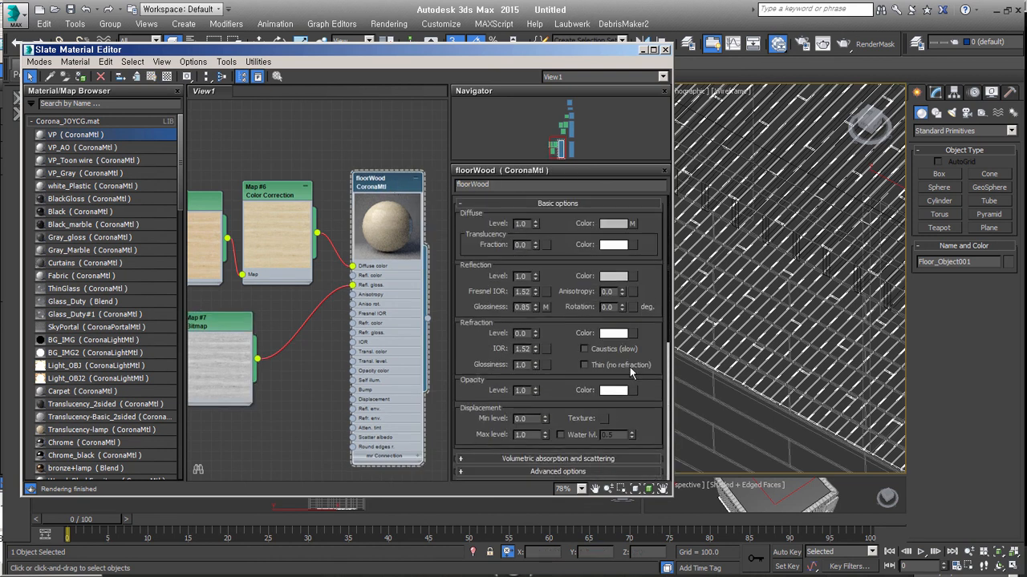
click(621, 279)
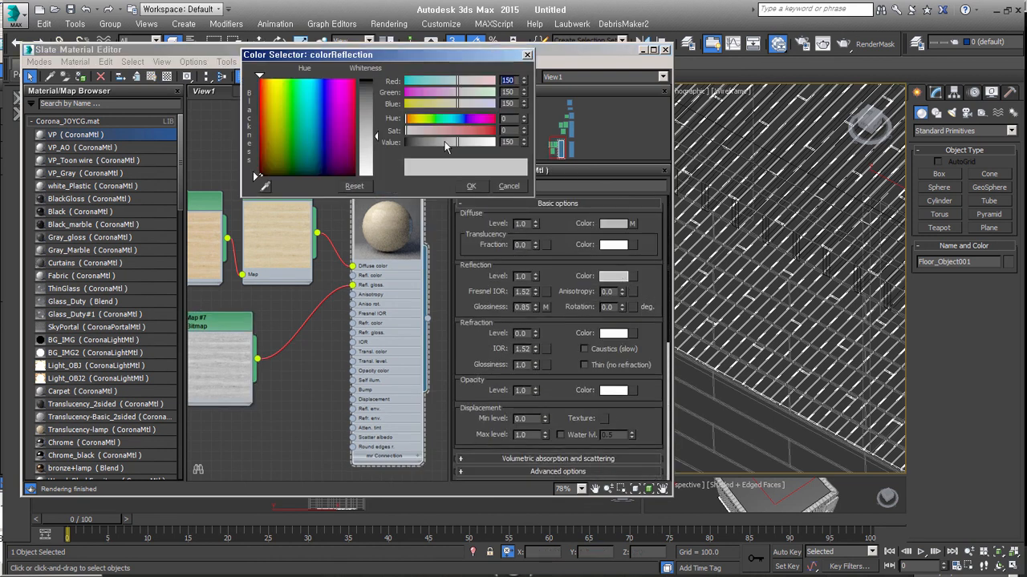
drag(447, 138, 487, 142)
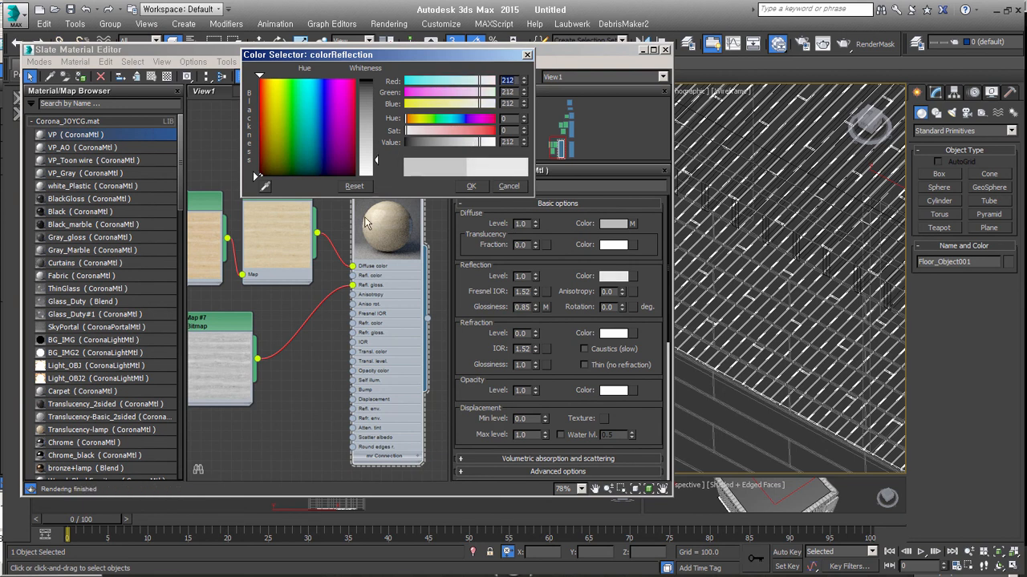
click(472, 187)
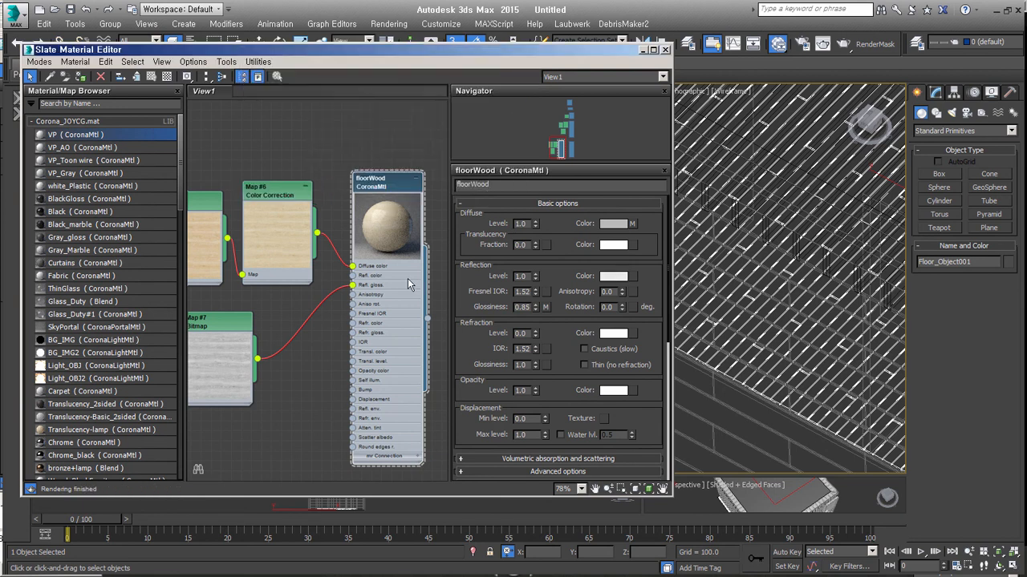
Replace the floorWood diffuse bitmap with joycg_wood_4k_gra.jpg.
middle_drag(296, 260, 368, 267)
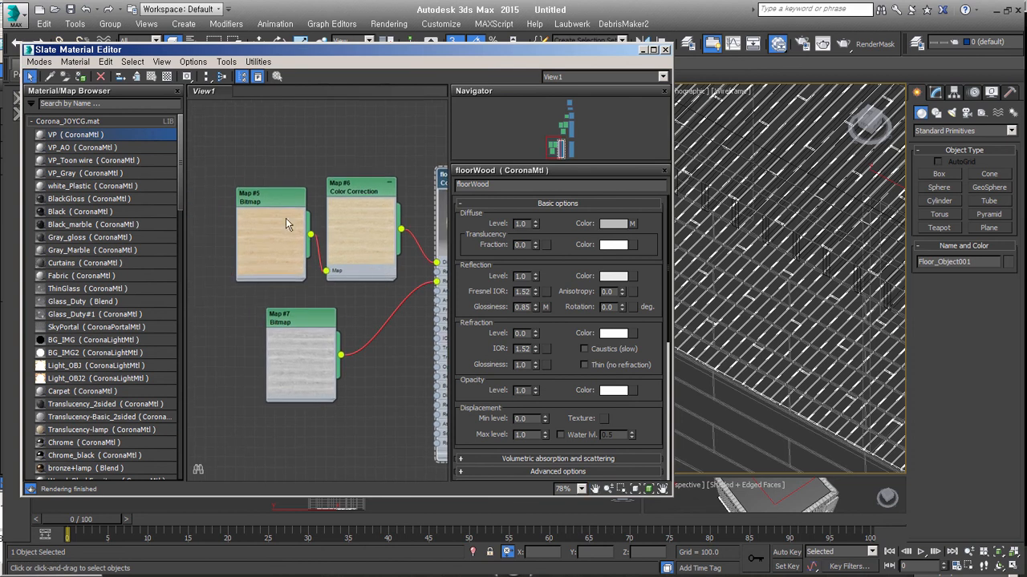
double_click(262, 199)
click(571, 361)
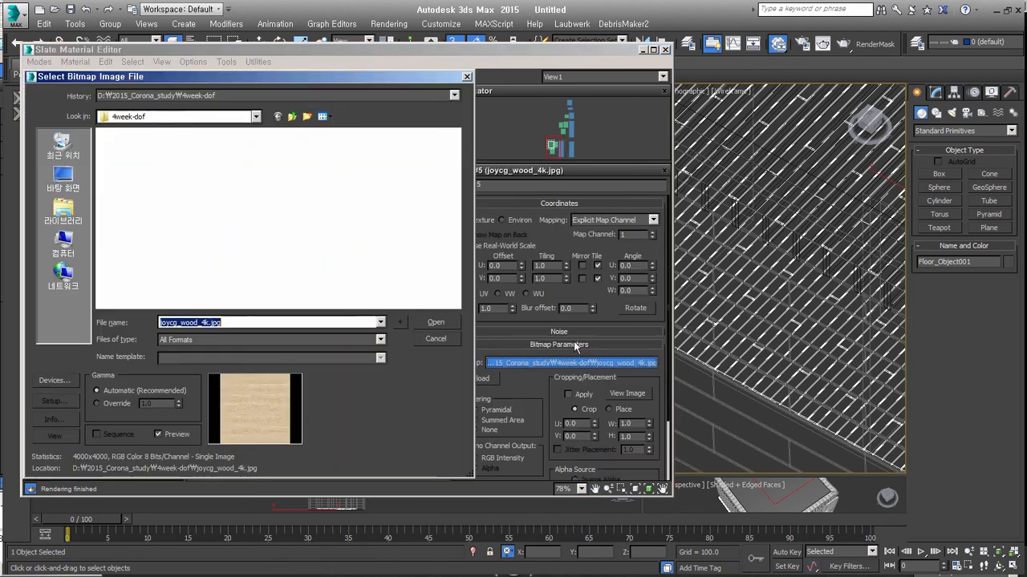
click(193, 252)
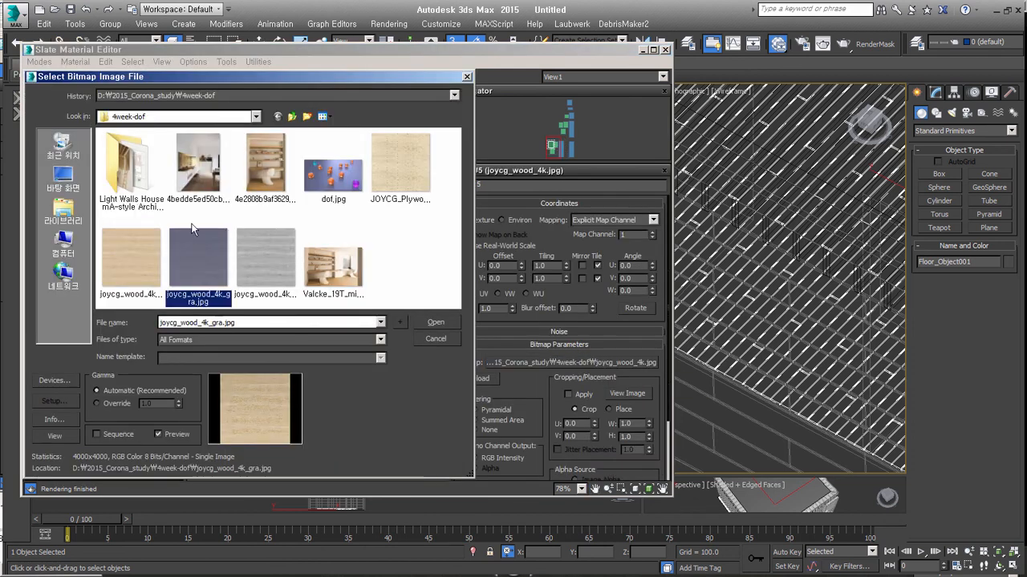
key(Right)
key(Right)
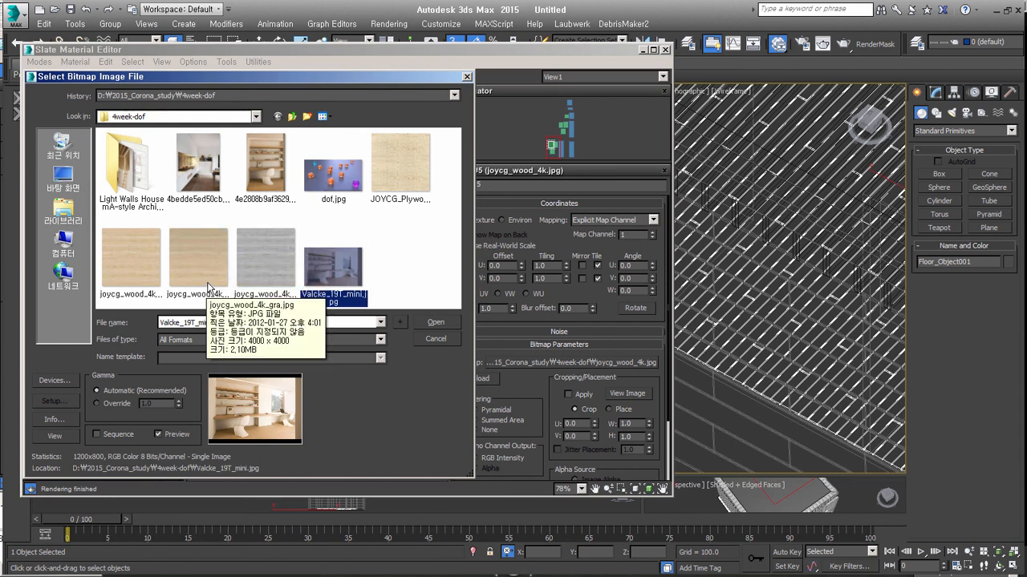
double_click(196, 259)
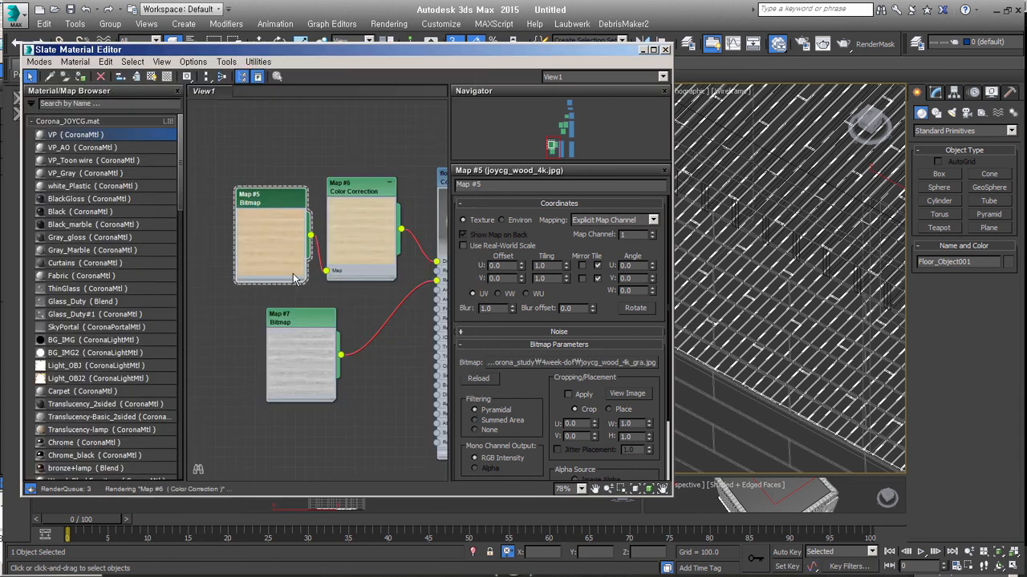
In floorWood's Color Correction map, set the gamma/contrast to 0.8 and the hue shift to about -2.99.
middle_drag(367, 301, 313, 318)
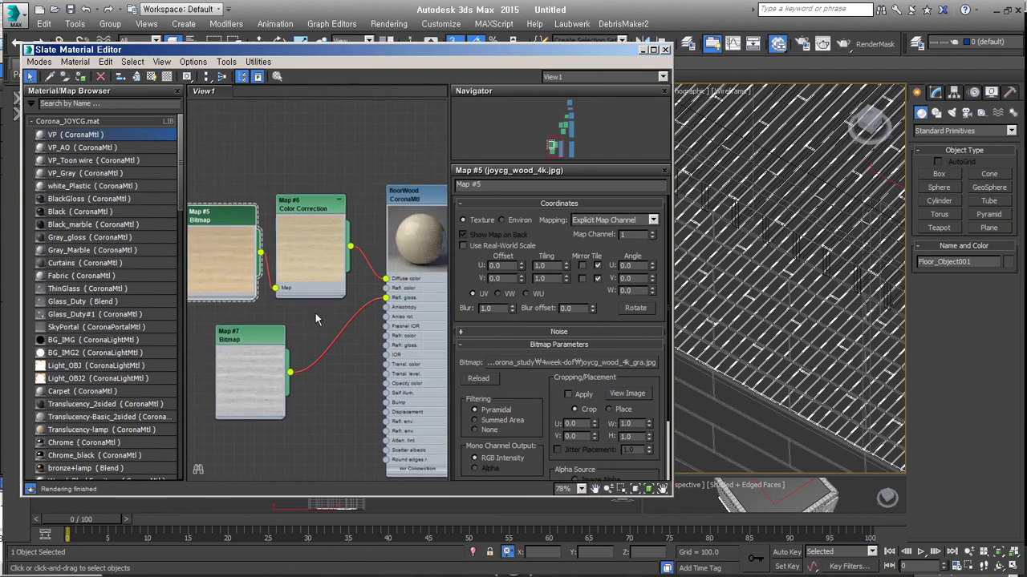
click(318, 212)
double_click(552, 479)
text(0.8)
key(Return)
middle_drag(372, 290, 310, 292)
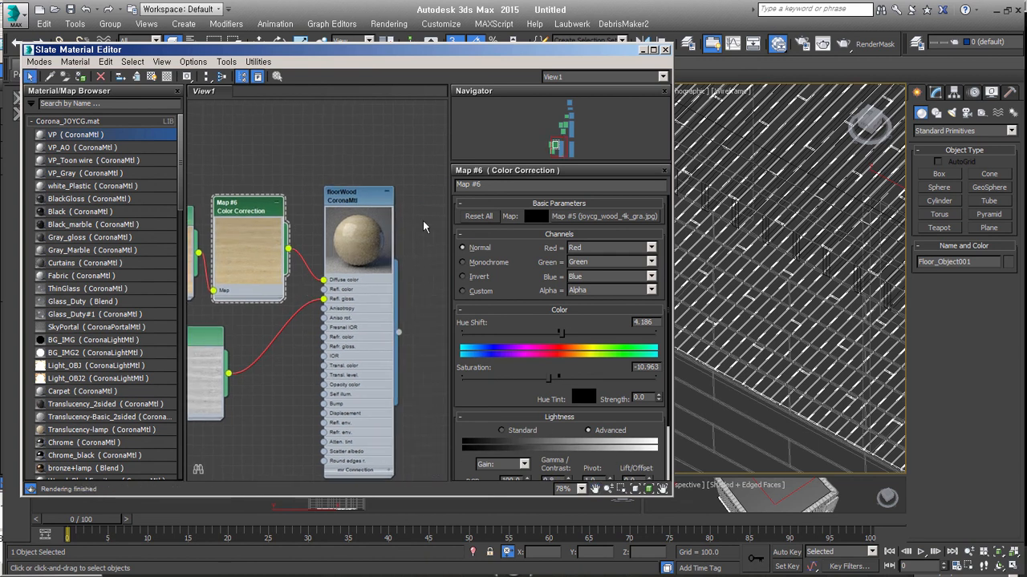
drag(560, 332, 558, 335)
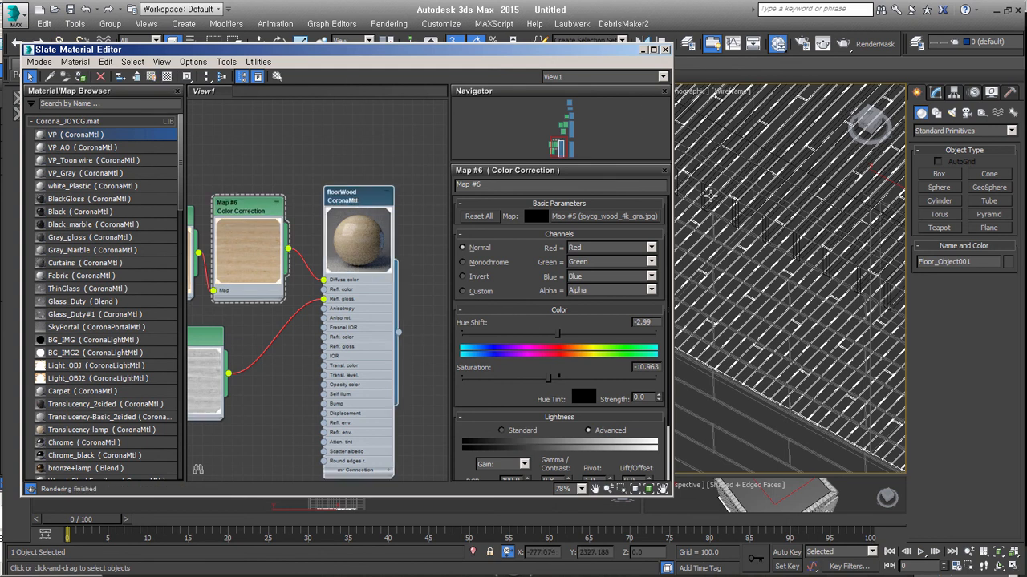
Apply box UVW mapping of 500 × 500 × 500 to the floor object and reset the viewport layout to equal quadrants.
click(643, 49)
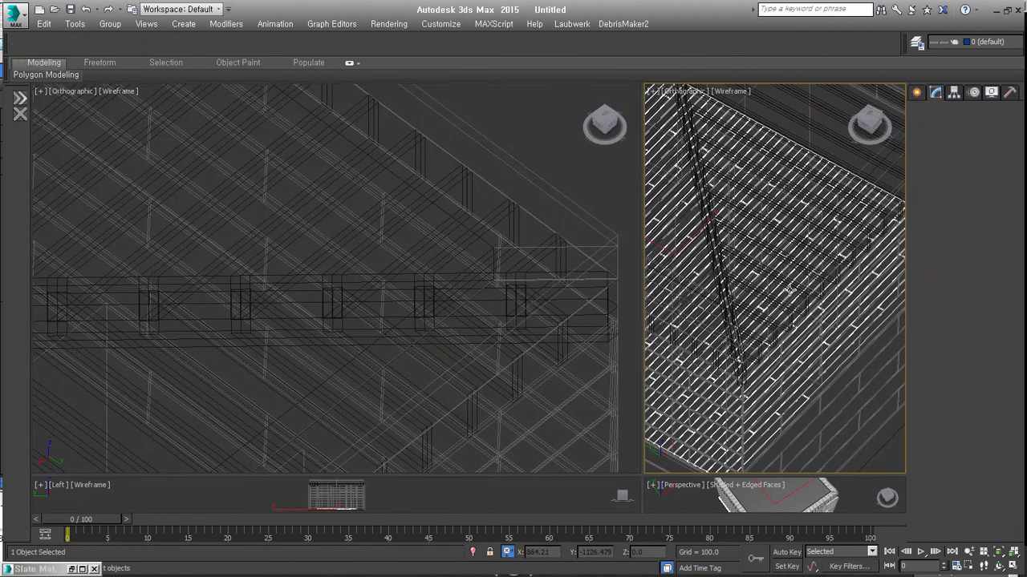
click(952, 333)
double_click(967, 374)
text(500)
key(Tab)
text(500)
key(Tab)
text(5)
key(Return)
middle_drag(849, 318, 838, 327)
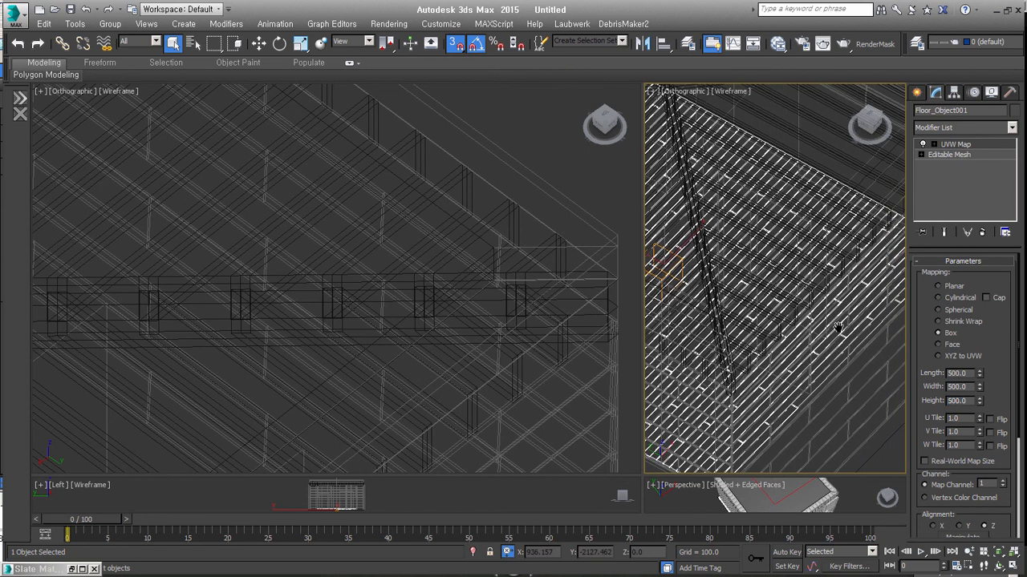
right_click(647, 479)
click(659, 464)
Try to unwrap the floor object's UVs by packing all its polygons in the UV editor, and delete the Unwrap UVW modifier.
key(shift+u)
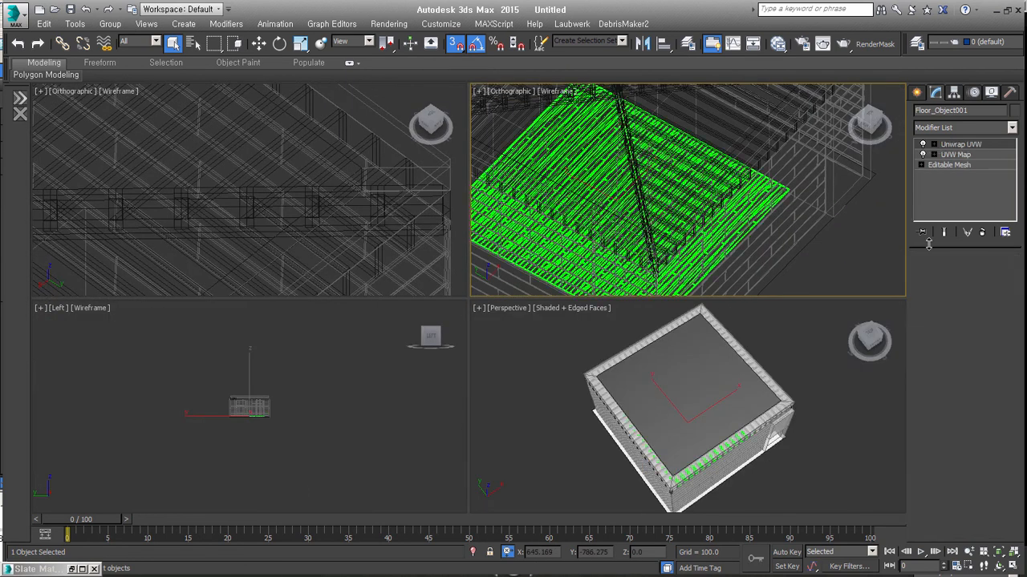
click(962, 281)
click(983, 412)
click(402, 434)
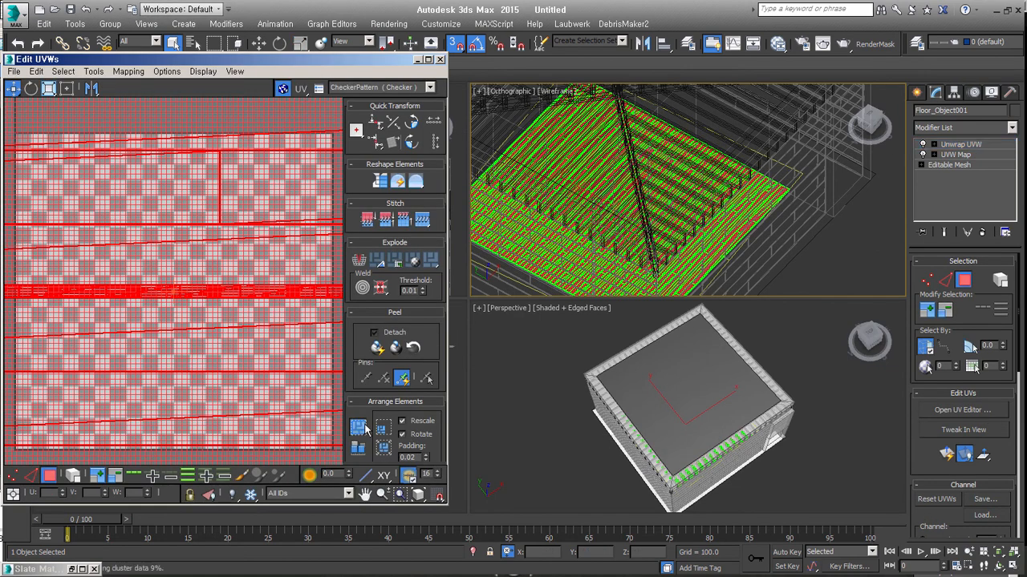
click(358, 426)
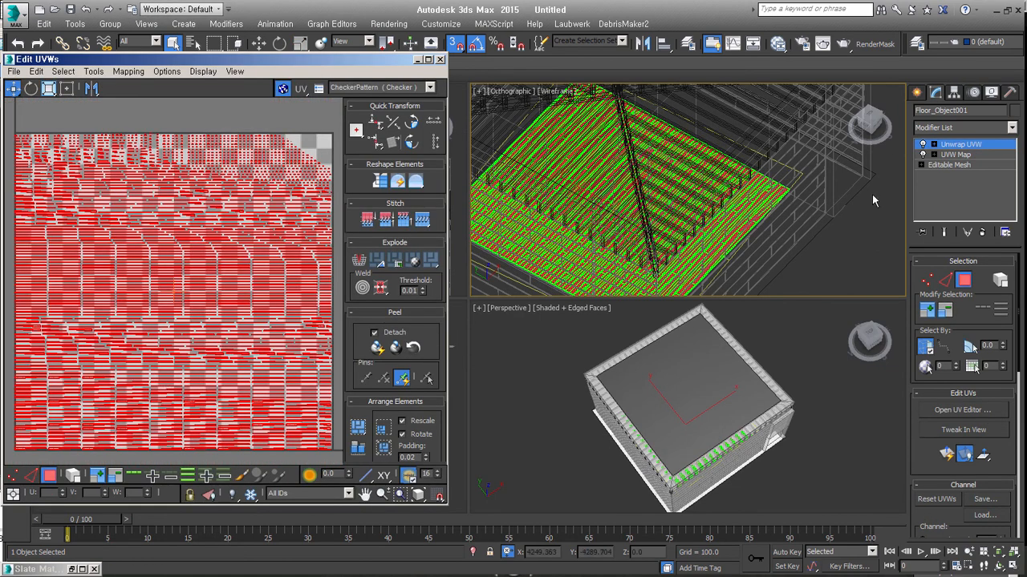
scroll(209, 381, up, 3)
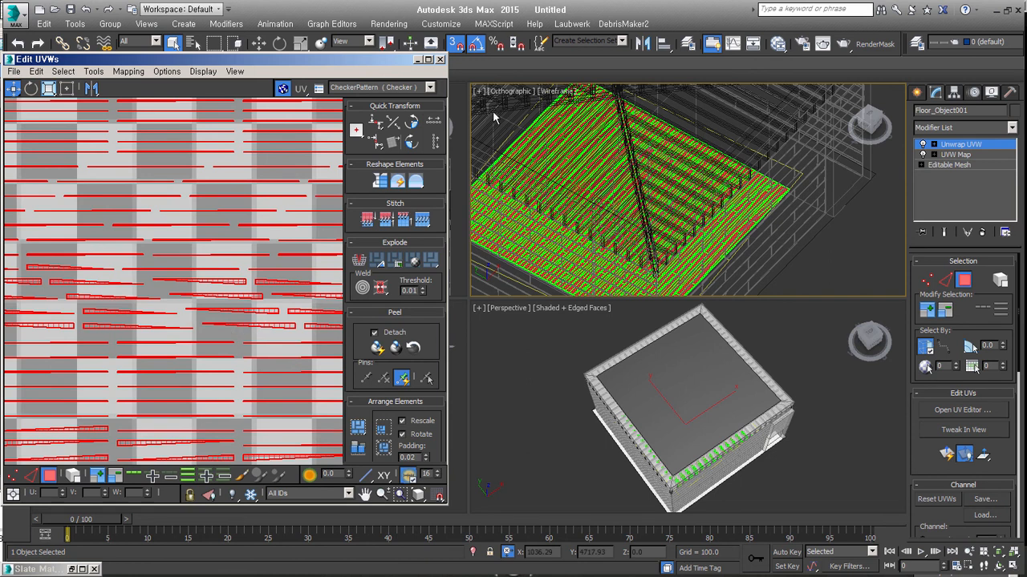
click(440, 60)
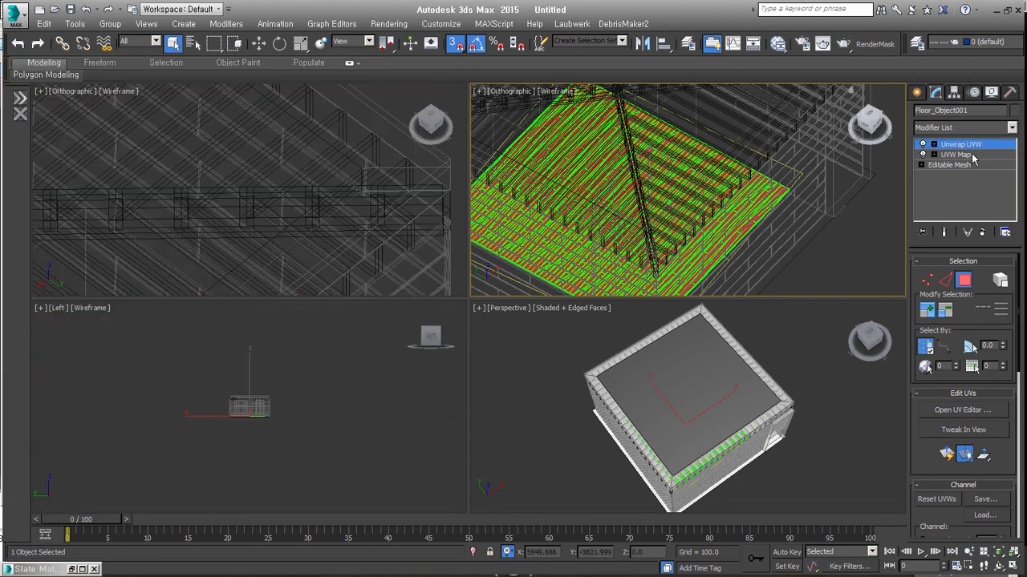
click(986, 231)
Cut the floor's UVW Map modifier, convert the mesh to an Editable Poly and paste the modifier back on it.
right_click(954, 145)
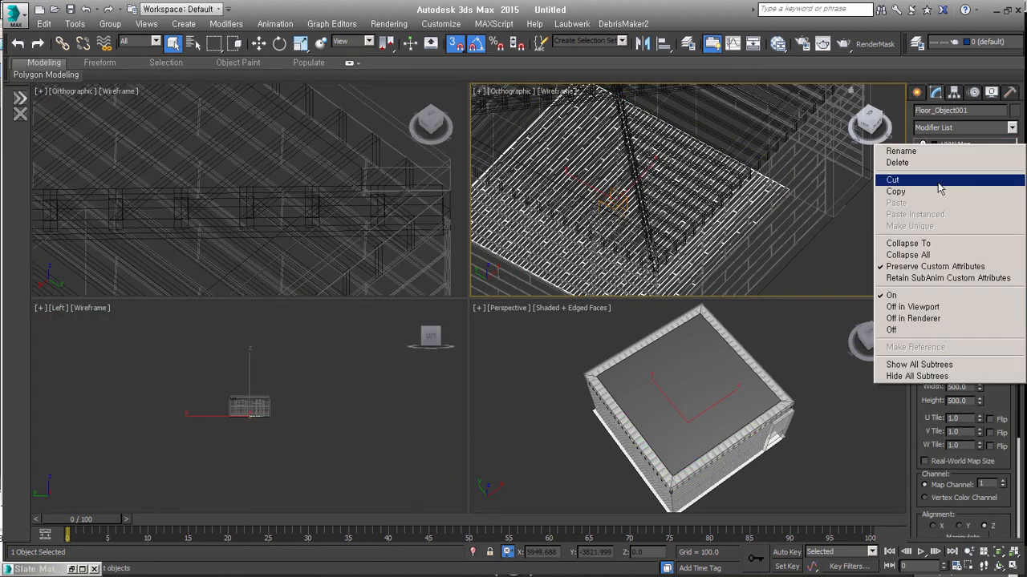
click(910, 255)
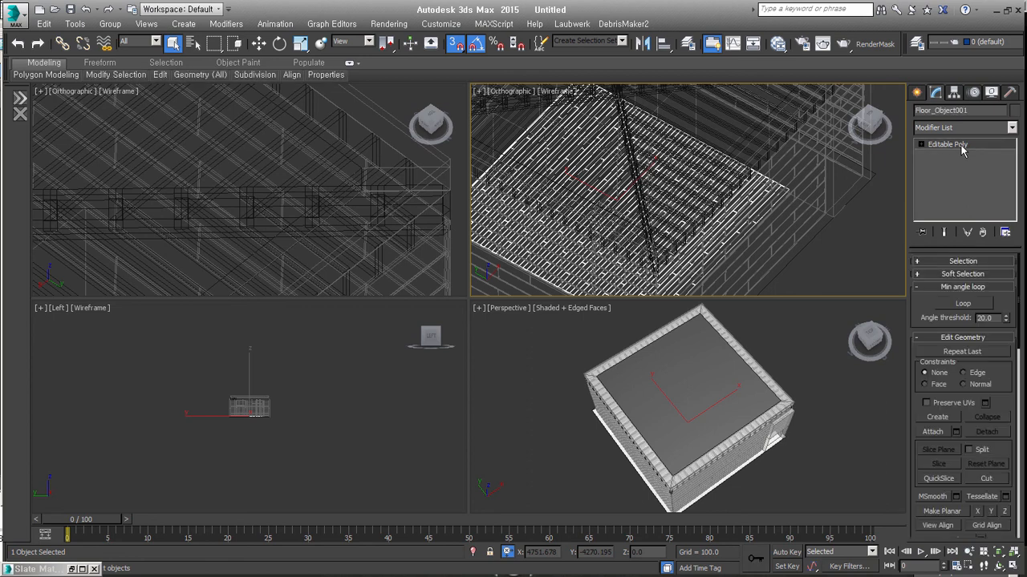
right_click(964, 145)
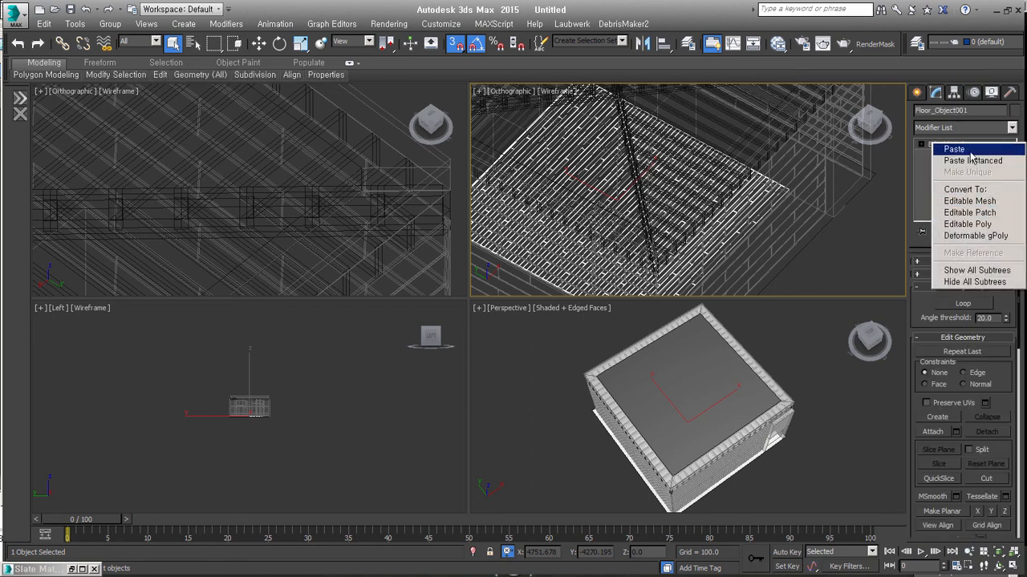
click(971, 150)
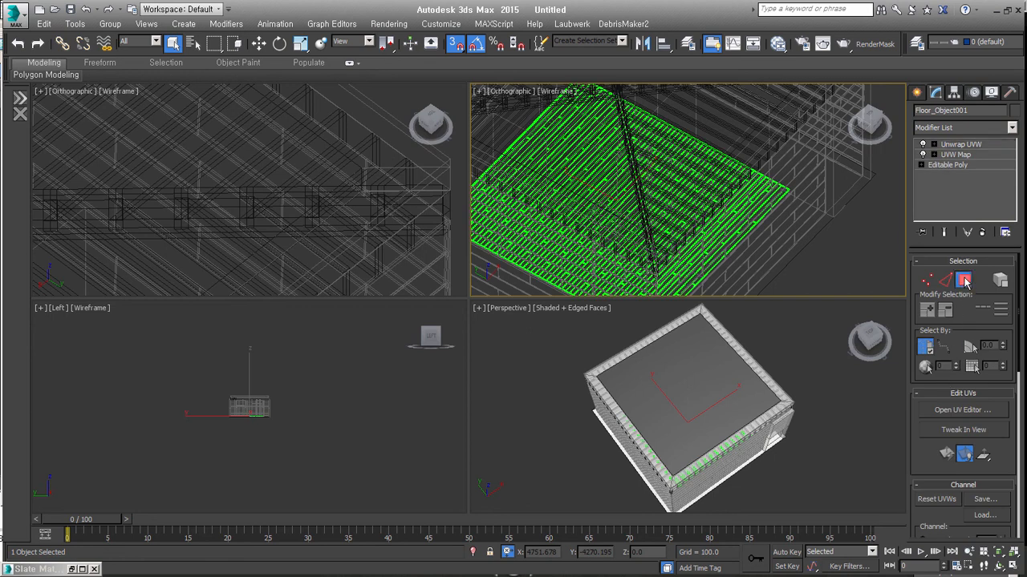
Unwrap the converted floor object, select all its polygons and pack their UV elements in the UV editor.
click(964, 280)
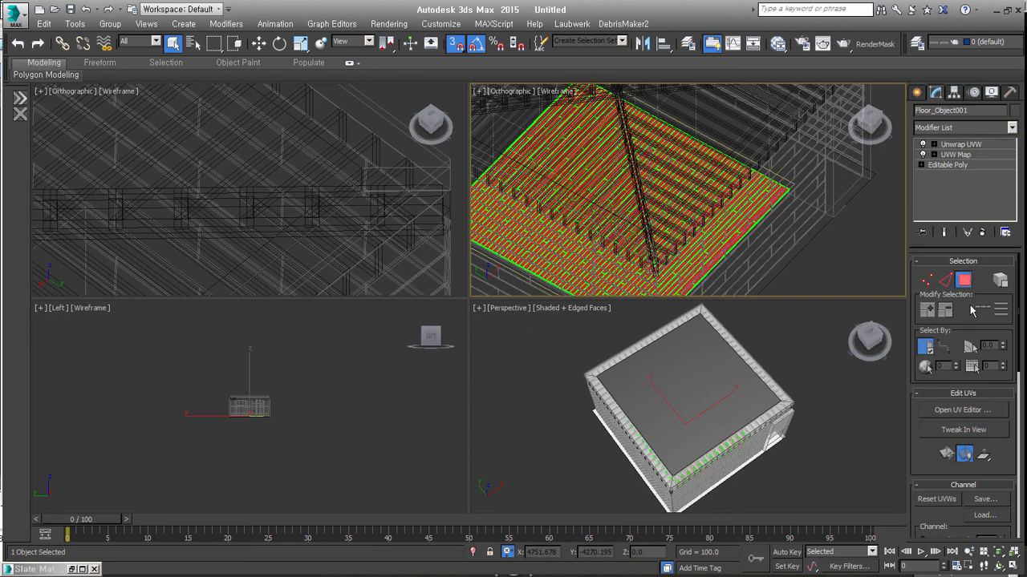
click(963, 409)
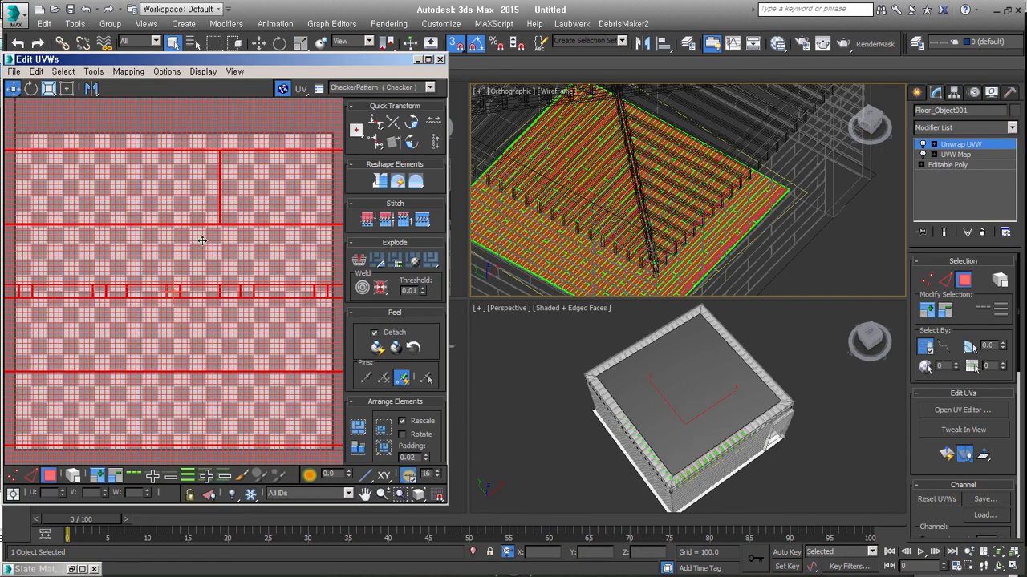
click(358, 426)
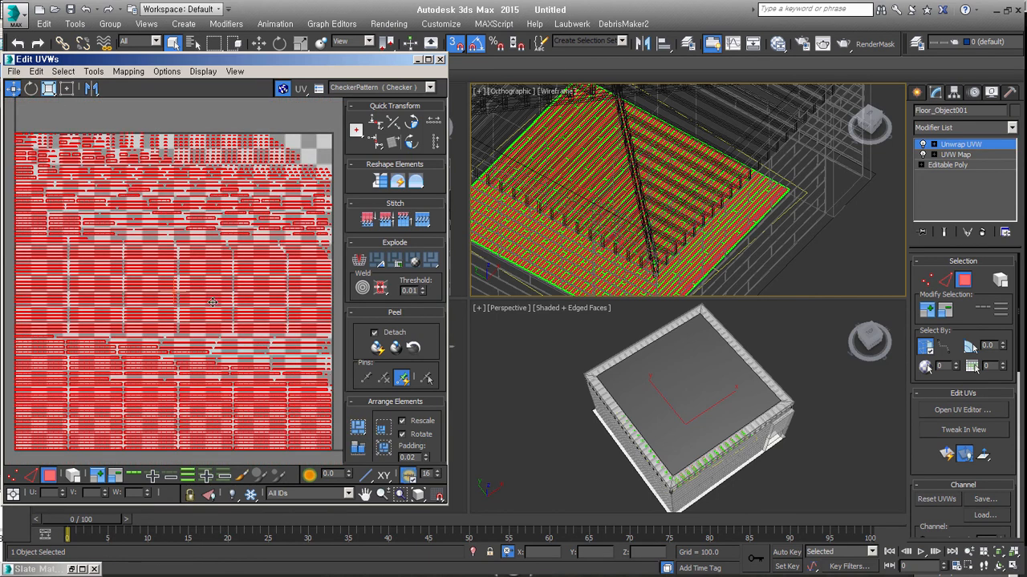
Scale the packed floor UVs up with the Freeform tool so they extend well beyond the texture tile.
click(67, 88)
scroll(174, 374, down, 5)
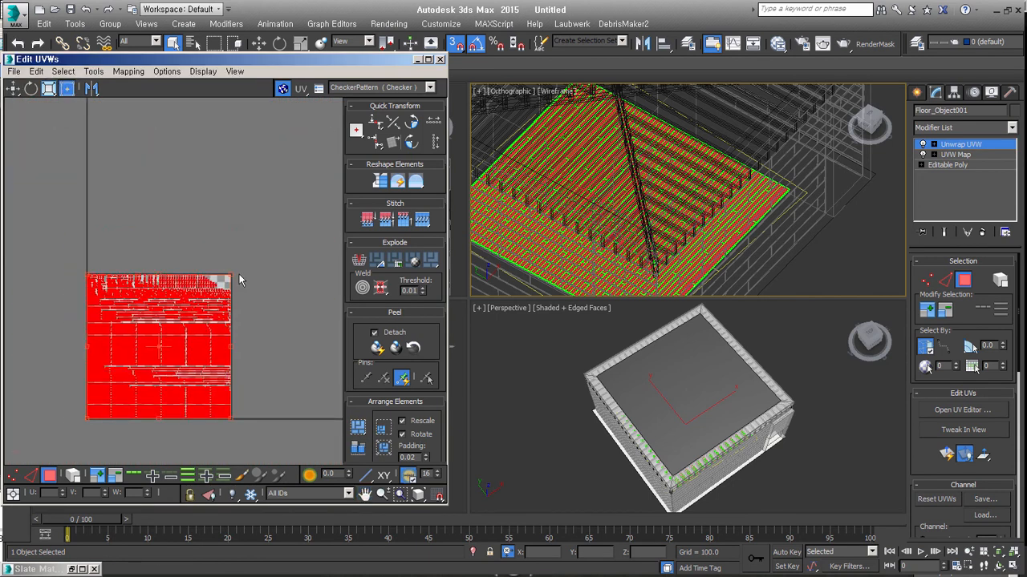
drag(232, 275, 596, 46)
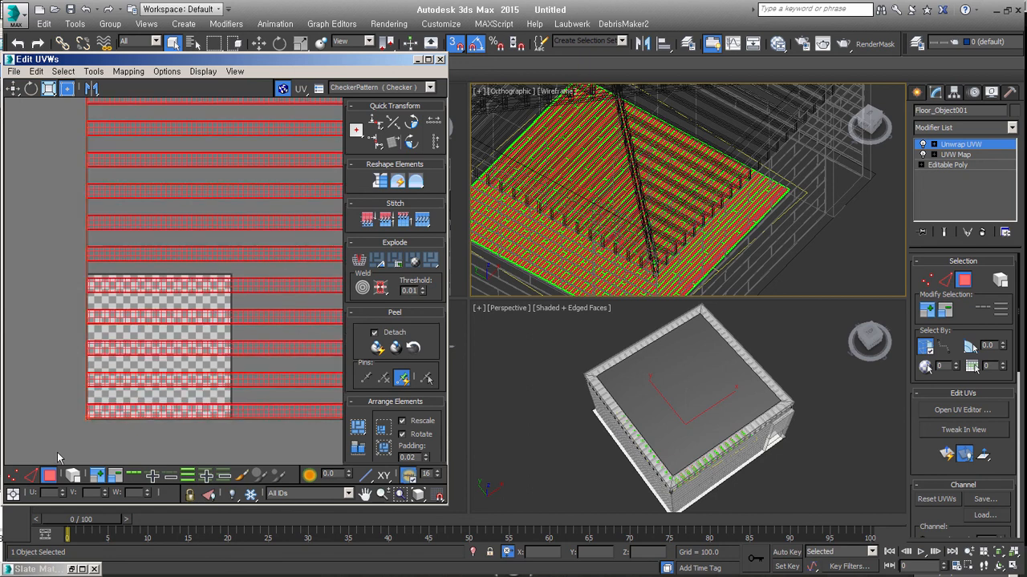
mouse_move(85, 416)
mouse_down()
mouse_move(165, 345)
mouse_move(97, 413)
mouse_up()
key(ctrl+z)
key(ctrl+z)
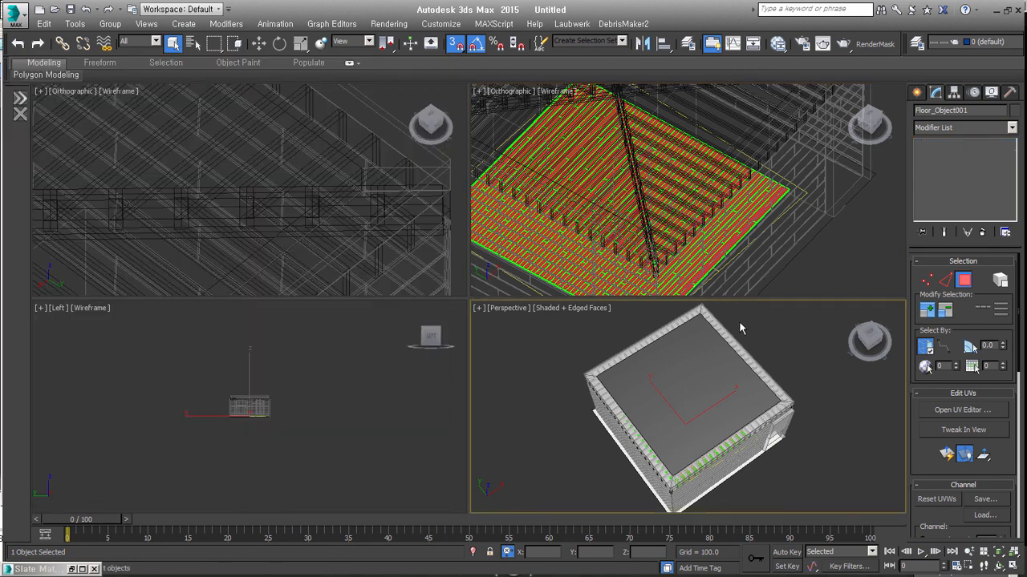
alt+middle_drag(739, 321, 766, 378)
click(766, 379)
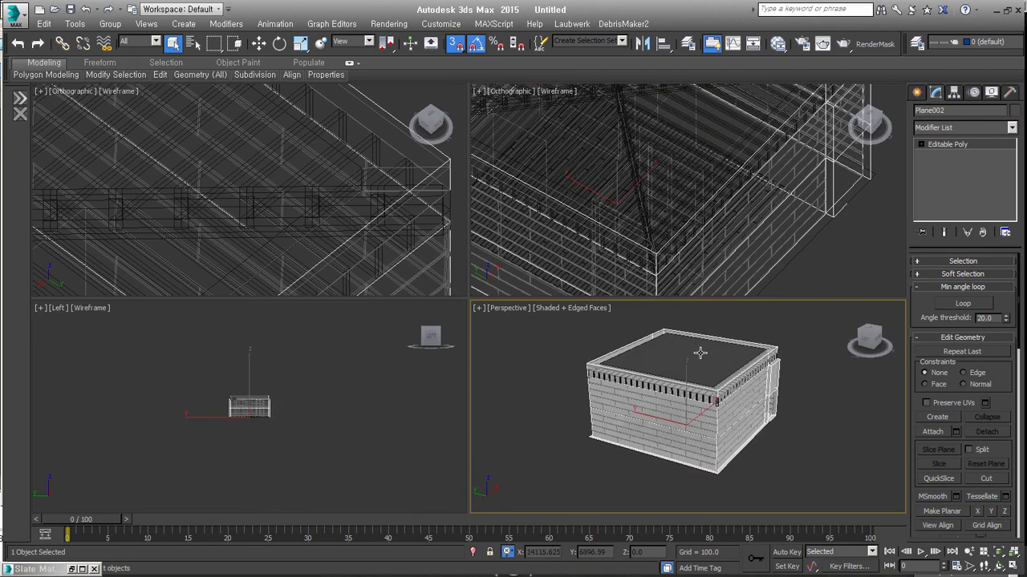
click(779, 50)
scroll(343, 405, down, 1)
scroll(347, 176, down, 1)
middle_drag(346, 177, 276, 147)
middle_drag(380, 223, 321, 250)
scroll(321, 250, up, 2)
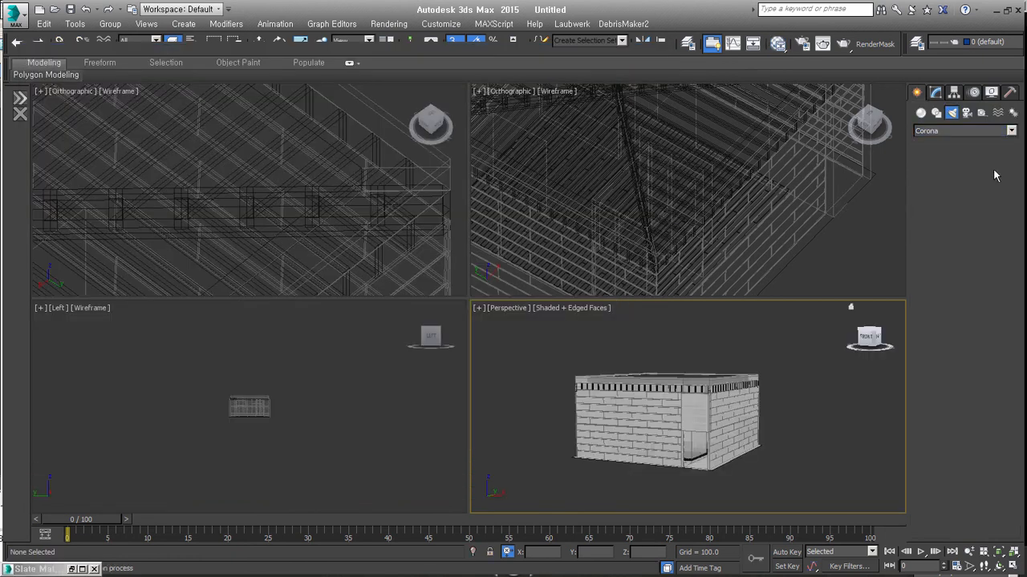
Create a Corona sun centred on the building, with its sun angle set to 21 degrees.
click(993, 174)
alt+middle_drag(710, 360, 703, 412)
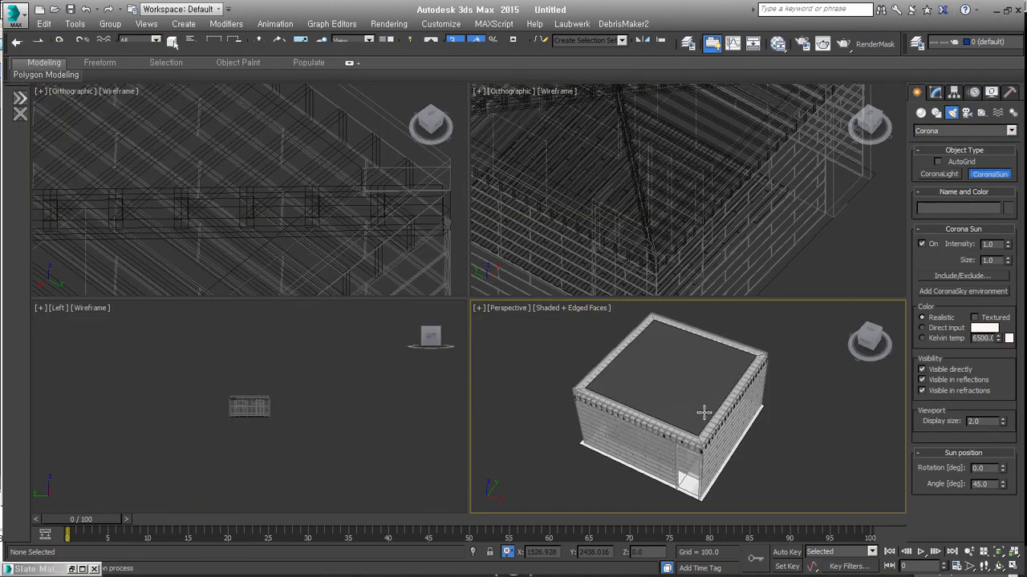
key(u)
drag(674, 409, 714, 291)
alt+middle_drag(757, 423, 766, 409)
drag(1002, 470, 1002, 495)
alt+middle_drag(832, 451, 692, 449)
click(692, 449)
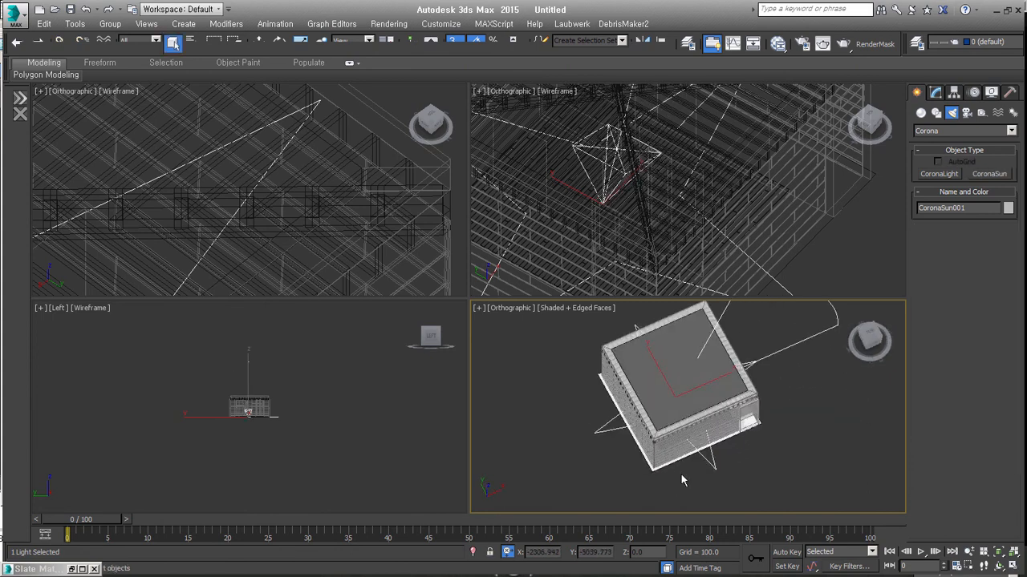
Place a targeted VRay physical camera inside the room in the top view, look through it and raise it above the floor.
alt+middle_drag(684, 400, 730, 382)
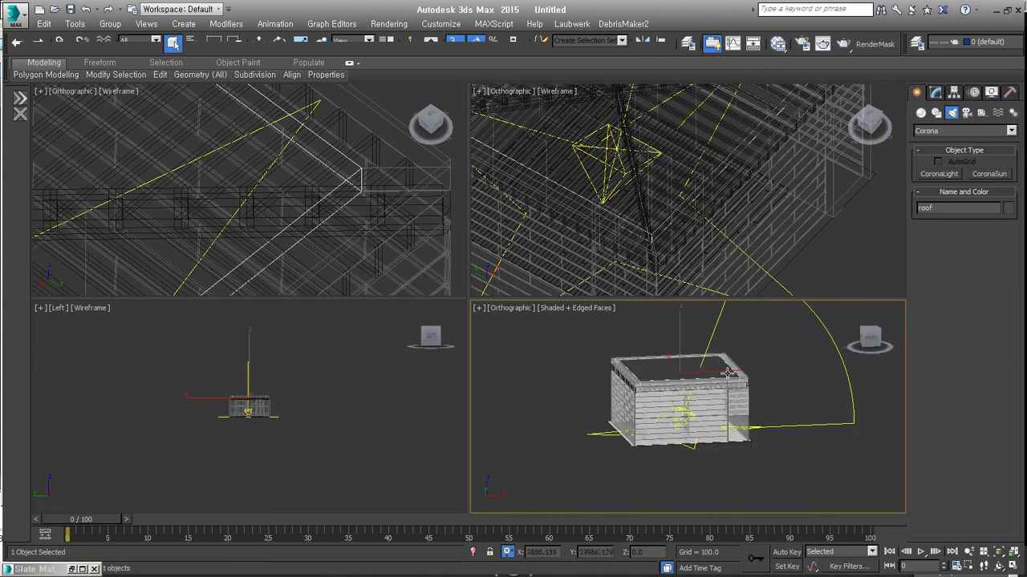
key(F3)
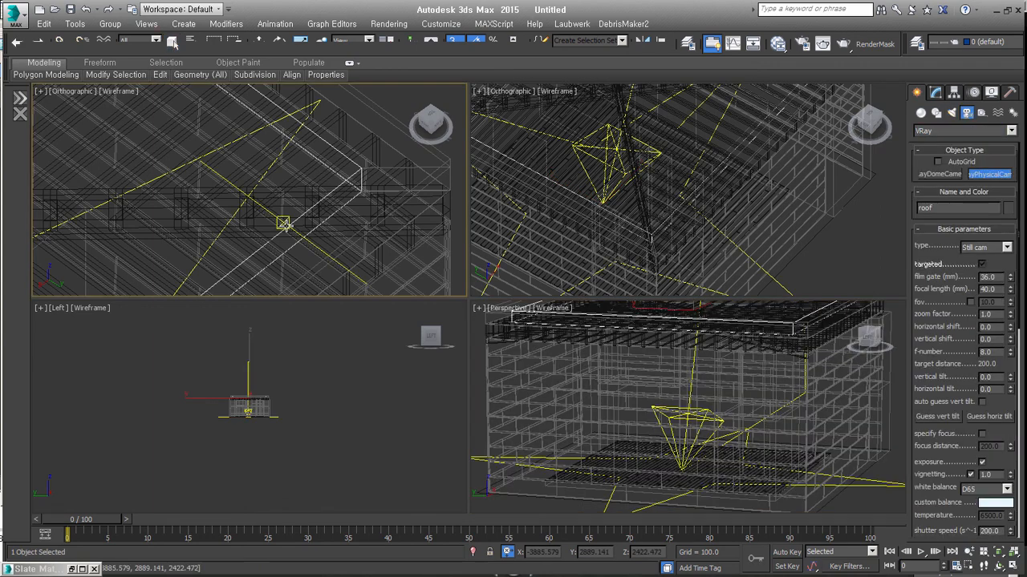
key(t)
scroll(271, 213, down, 2)
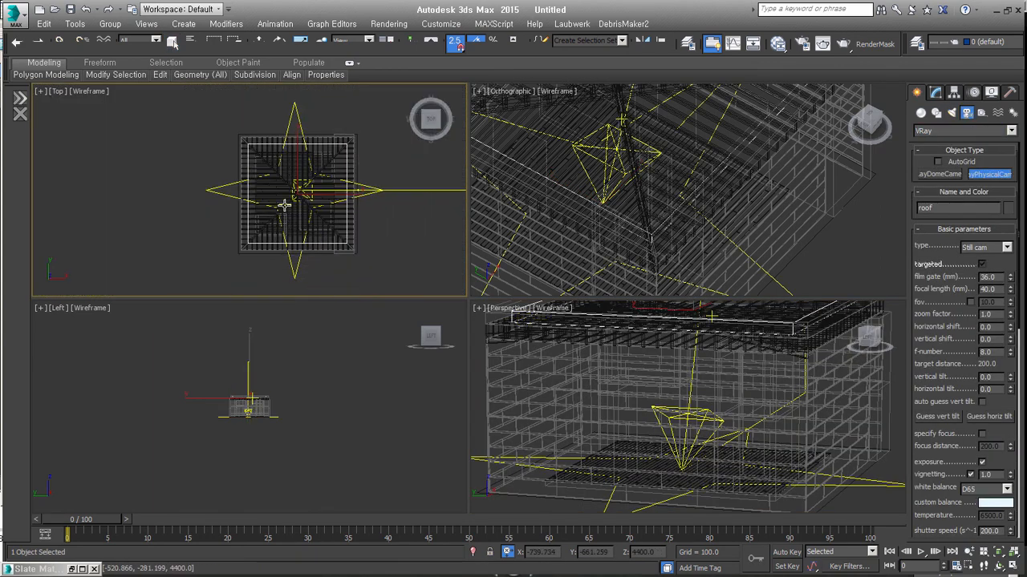
scroll(283, 209, up, 1)
drag(251, 193, 369, 156)
right_click(618, 430)
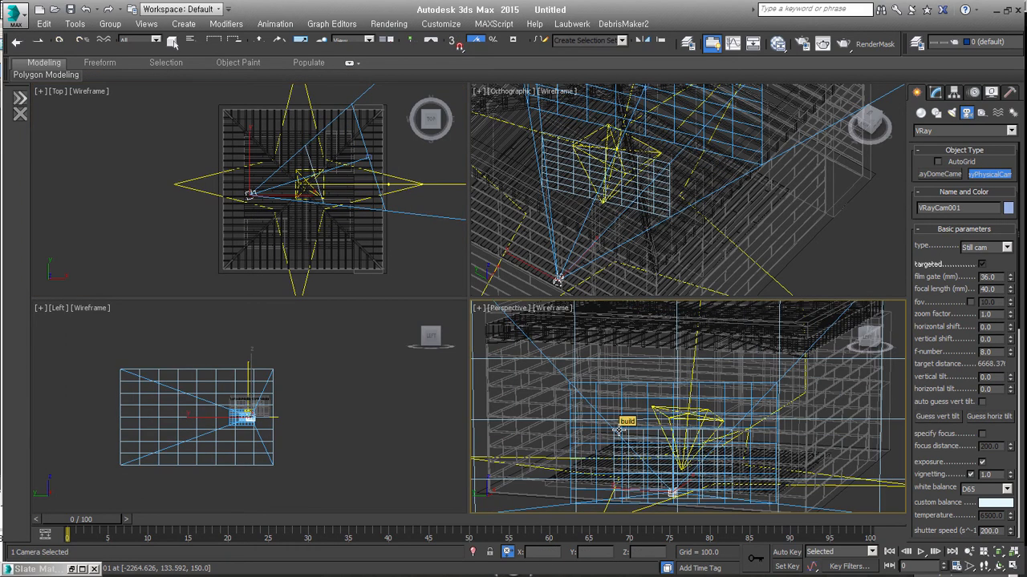
key(c)
middle_drag(661, 437, 689, 482)
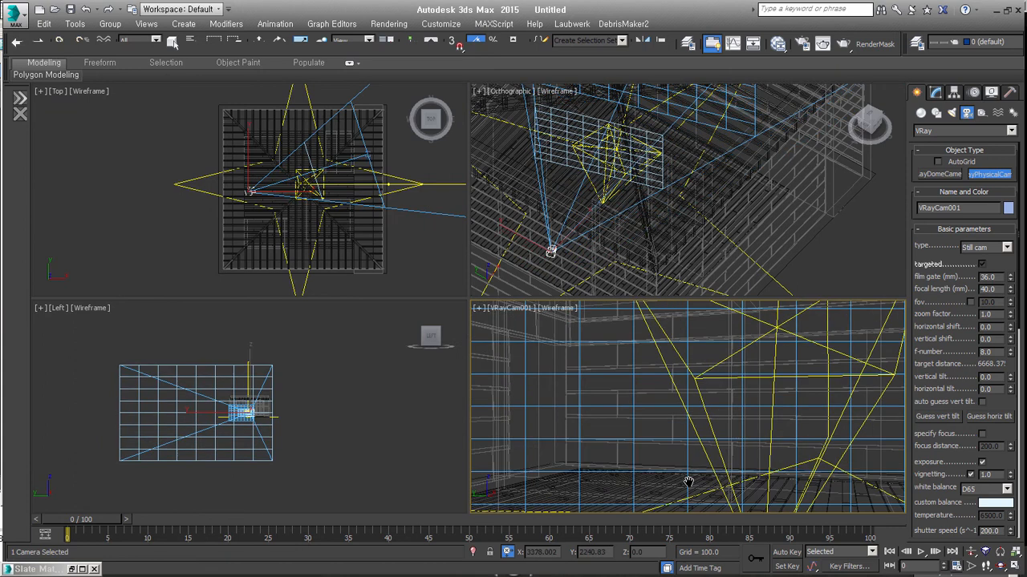
Set the camera's focal length to 24 mm and display the camera view shaded.
drag(998, 289, 983, 288)
text(2.934)
key(Return)
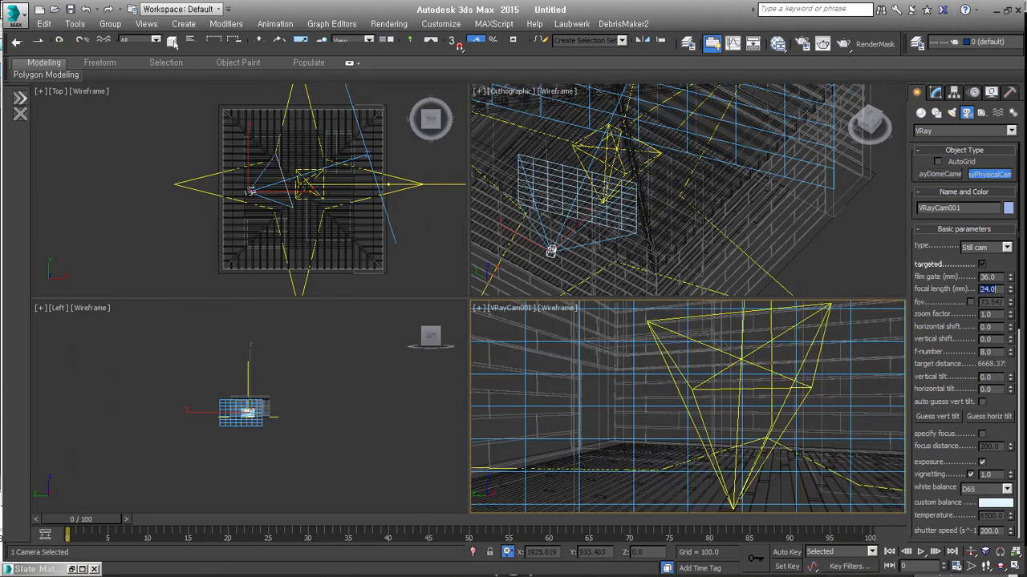
right_click(669, 411)
key(F3)
key(ctrl+a)
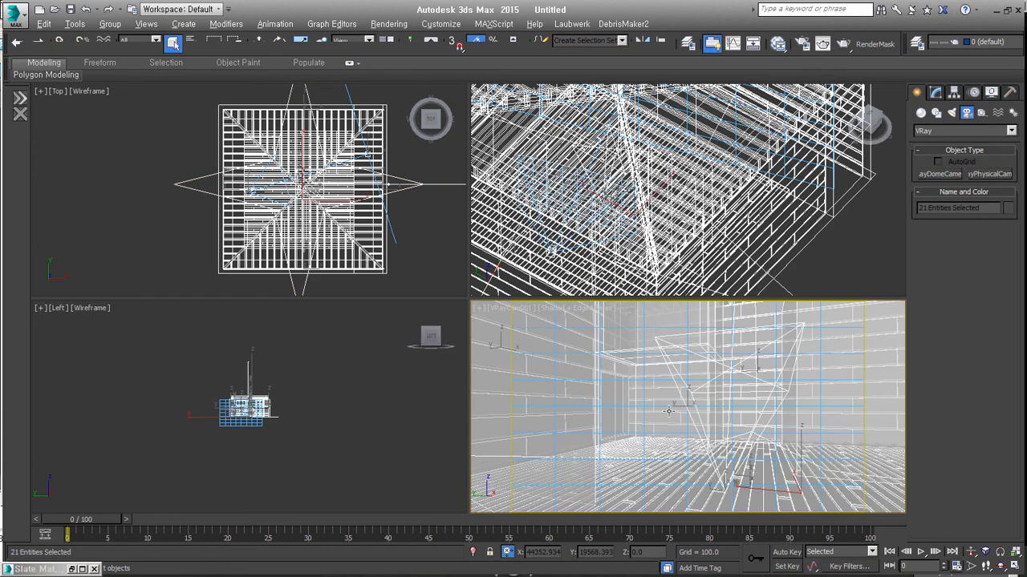
click(385, 369)
Pan and turn the camera so it faces the brick-walled passage between the plain partition walls.
middle_drag(698, 366, 694, 374)
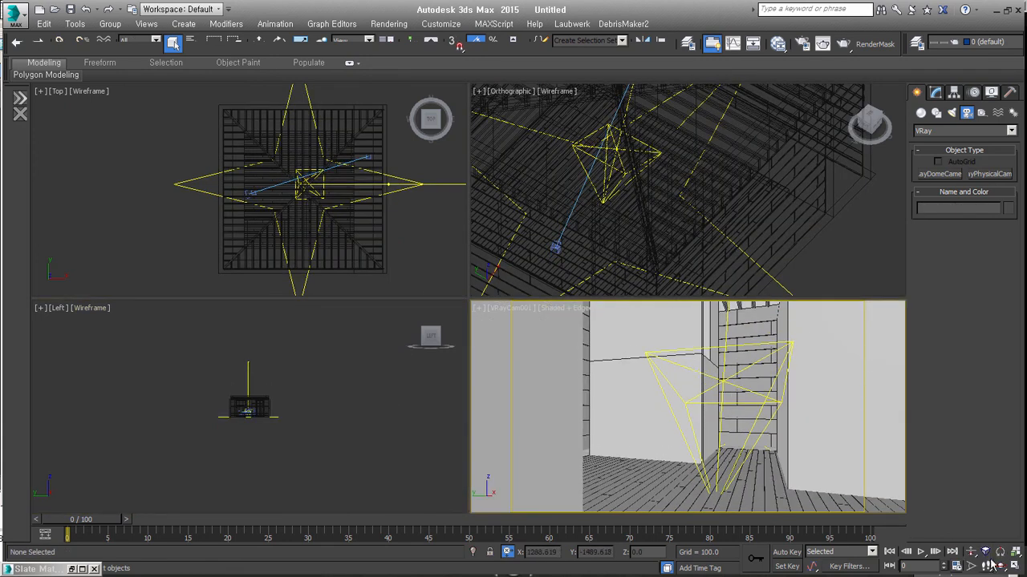
click(987, 565)
drag(777, 373, 799, 380)
middle_drag(799, 379, 799, 381)
drag(782, 393, 790, 405)
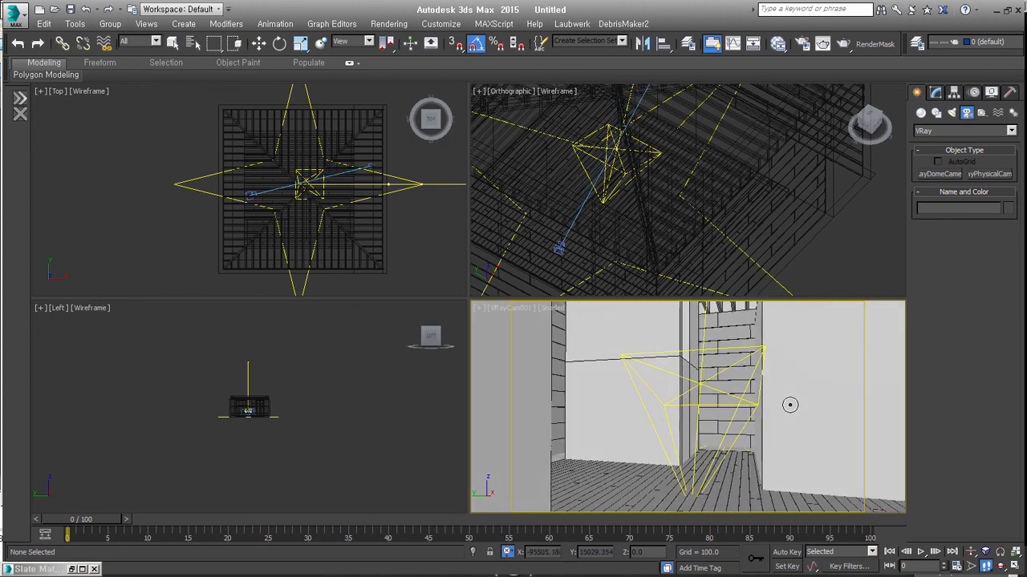
right_click(790, 405)
Set the render output to a custom size of 600 × 800 and lock the image aspect.
key(F10)
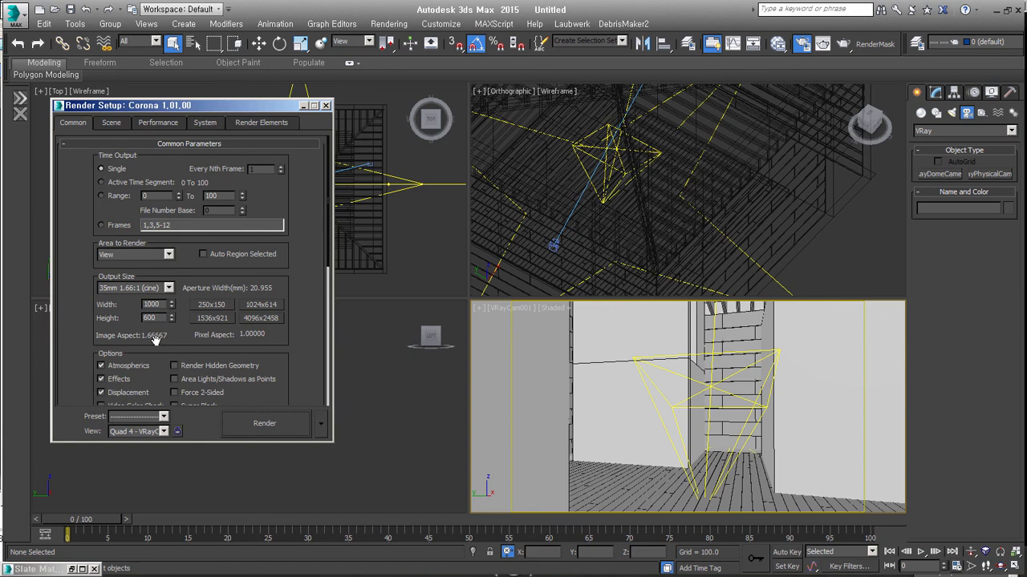
click(168, 288)
click(120, 297)
drag(159, 318, 123, 320)
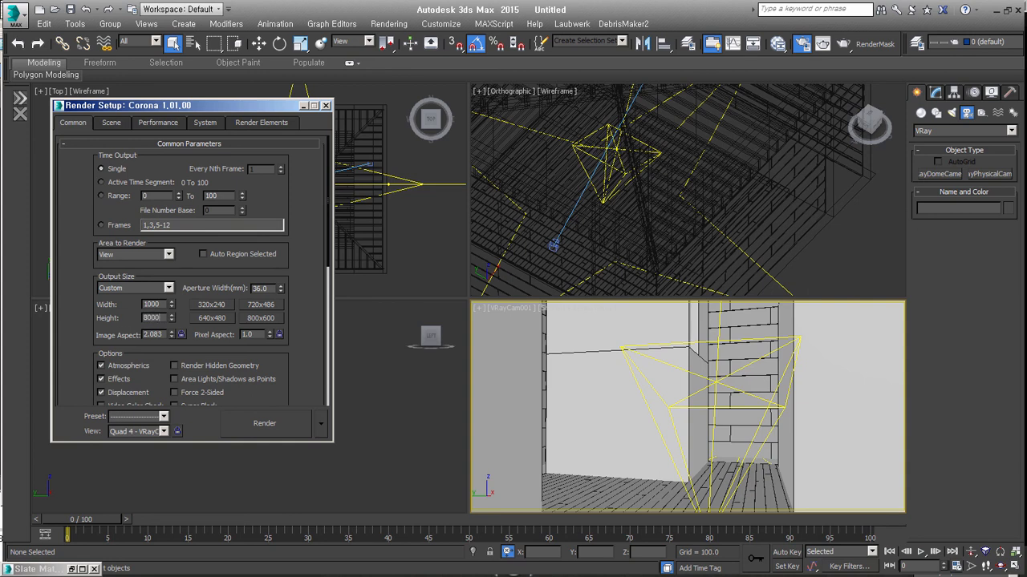
text(8000)
key(BackSpace)
drag(160, 304, 104, 311)
text(550)
key(Return)
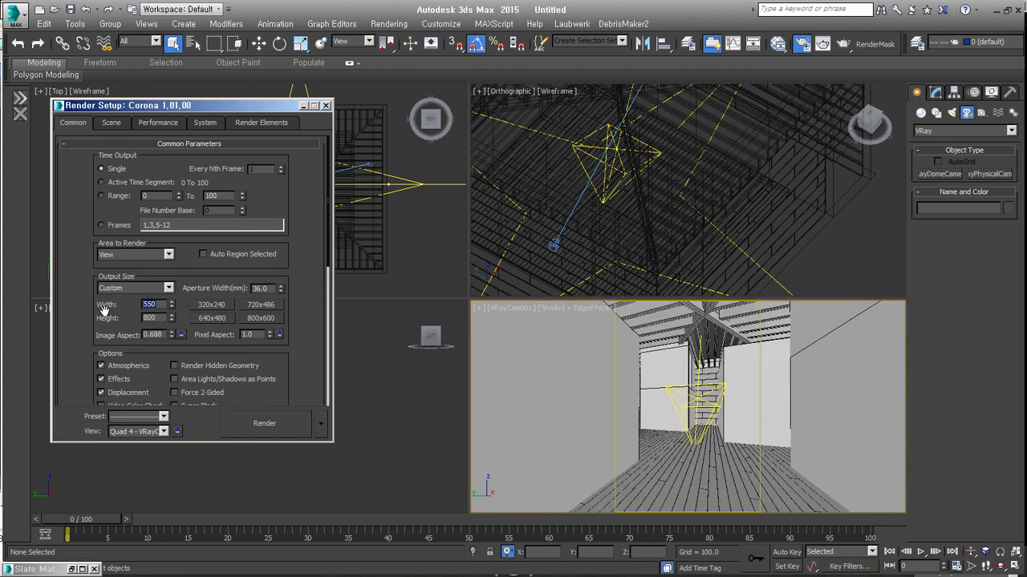
text(600)
key(Return)
click(181, 334)
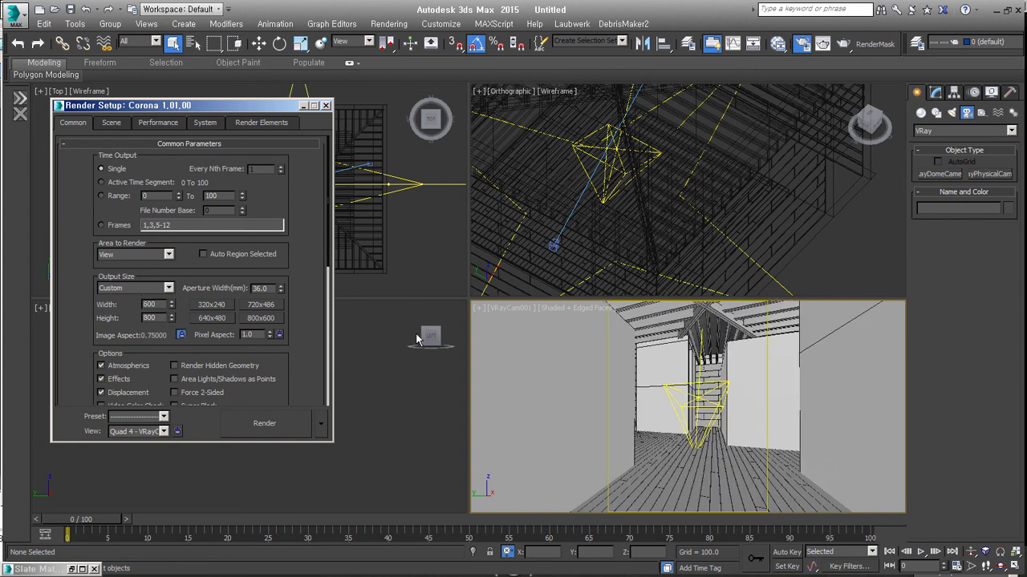
Adjust the camera's position and aim to frame the passage and partition walls within the portrait area.
middle_drag(735, 390, 730, 399)
click(985, 566)
drag(726, 424, 692, 422)
right_click(692, 422)
Select the camera from its view, set its zoom factor to 1.13 and refine the framing.
click(510, 308)
click(529, 543)
click(935, 93)
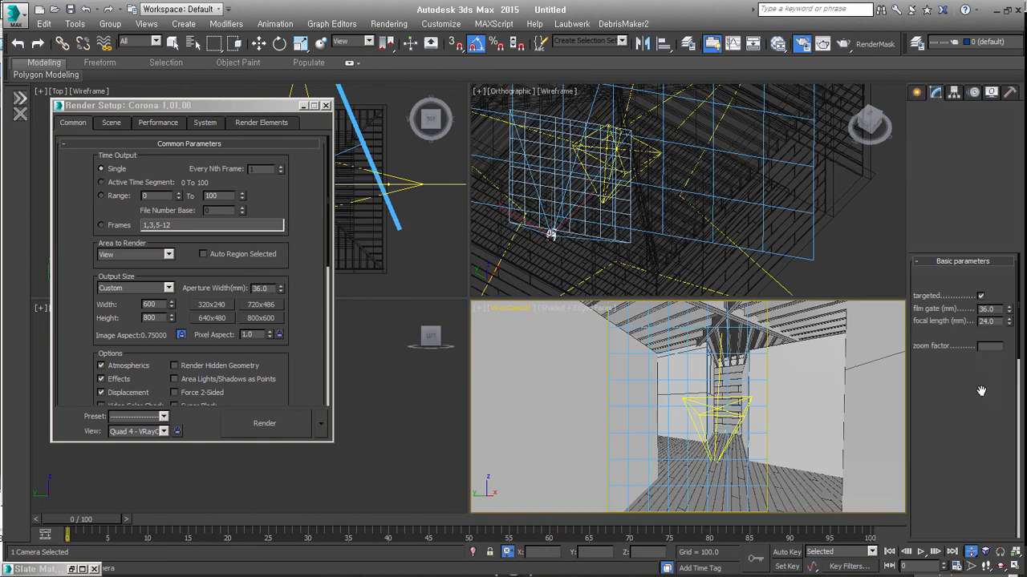
drag(1011, 347, 1010, 335)
middle_drag(806, 367, 801, 369)
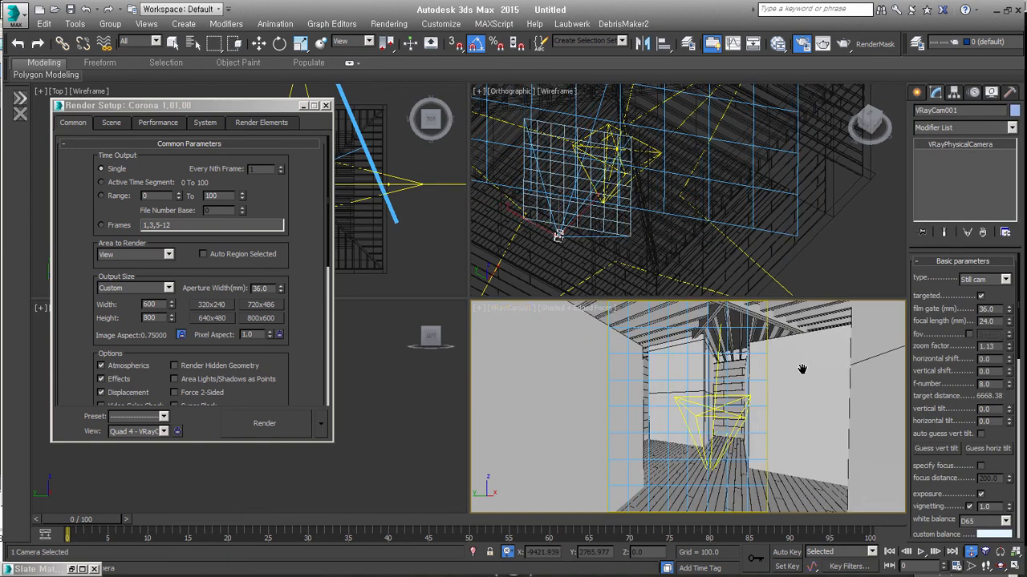
right_click(700, 397)
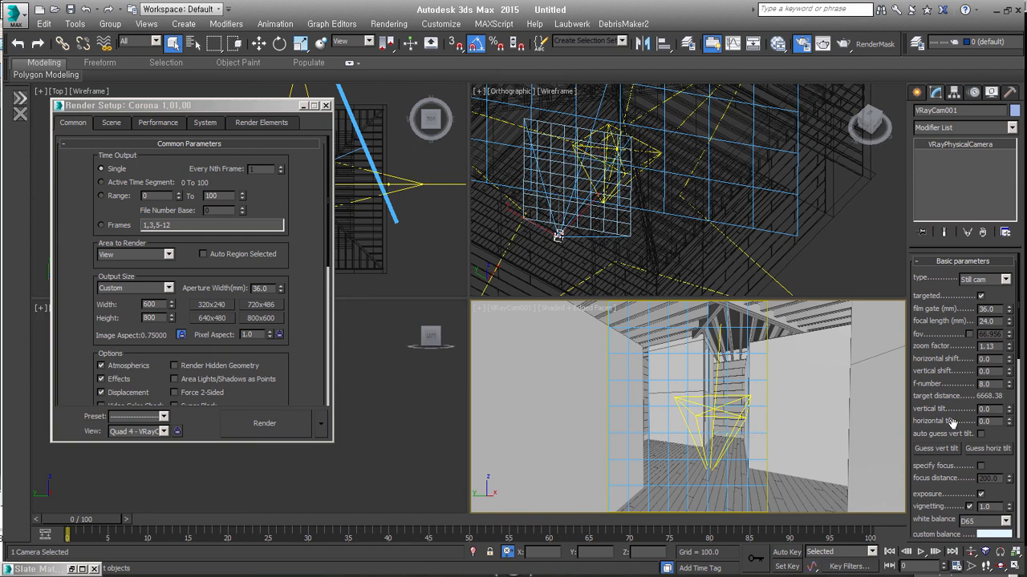
Switch Corona's tone mapping to photographic exposure and set the F-stop to 4.
click(112, 123)
scroll(182, 324, down, 2)
scroll(182, 324, down, 1)
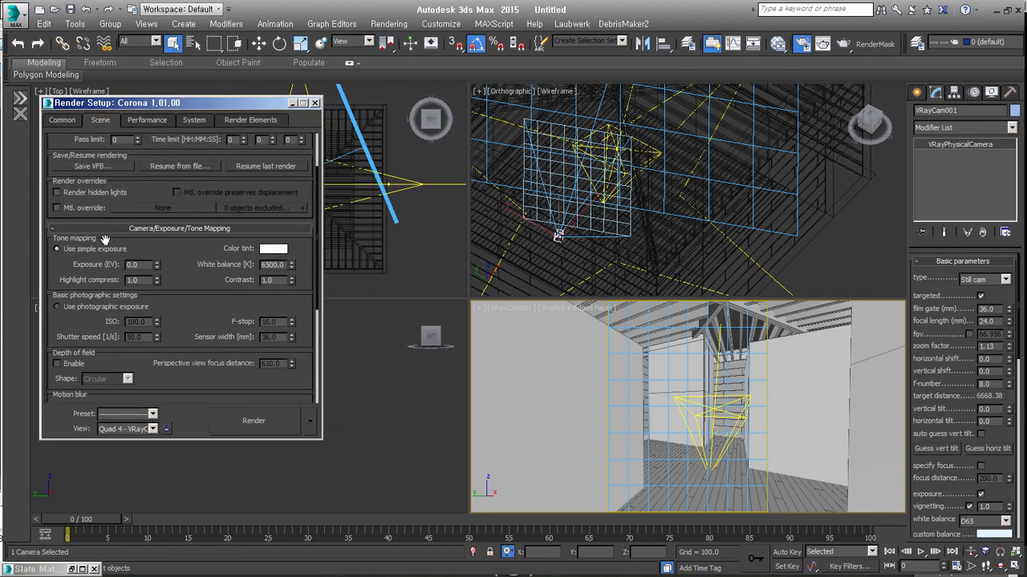
click(98, 311)
scroll(165, 319, down, 1)
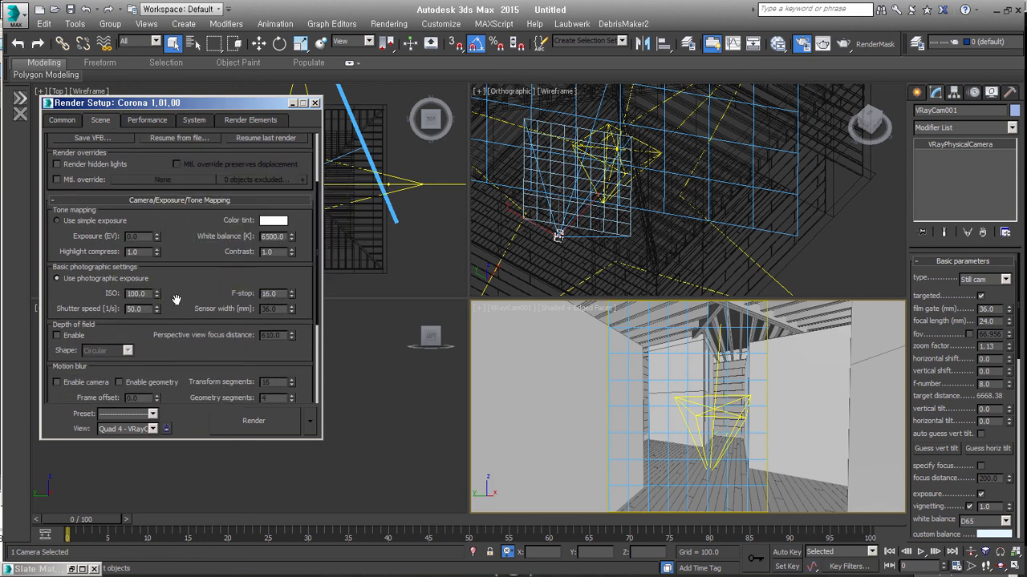
click(269, 295)
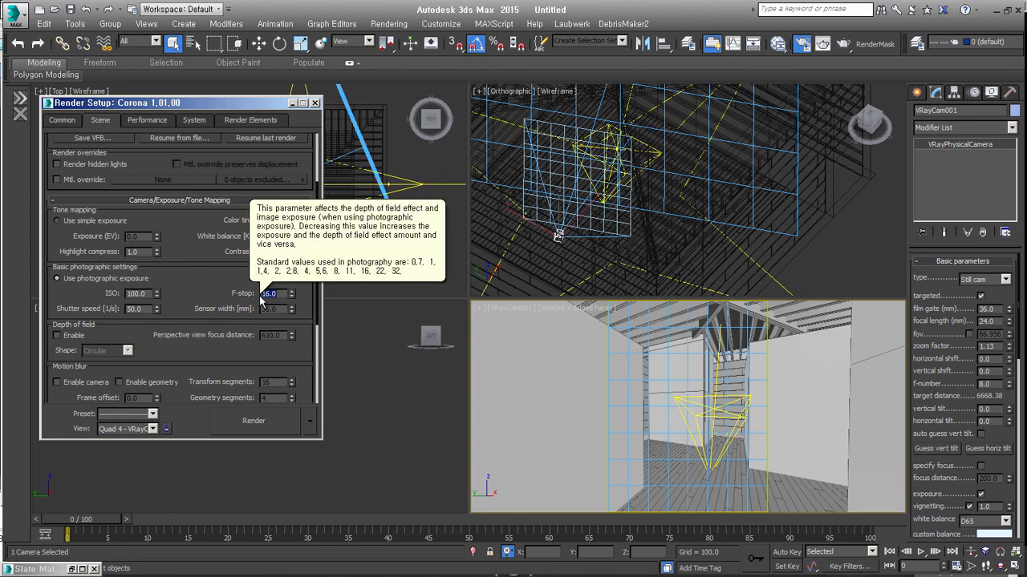
text(4)
click(200, 290)
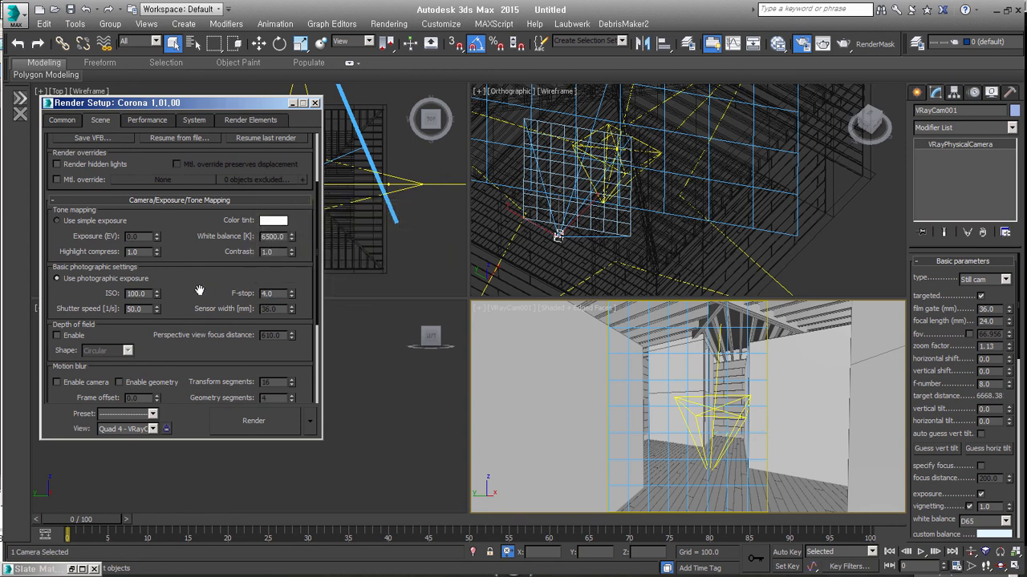
Start an interactive Corona render of the camera view and move the frame buffer clear of the viewports.
drag(185, 273, 189, 385)
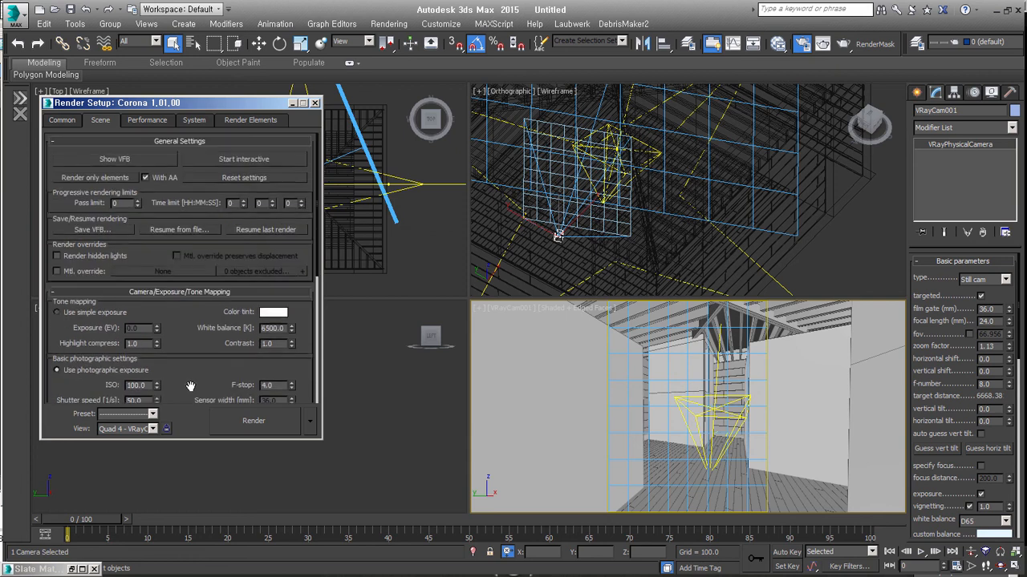
click(239, 160)
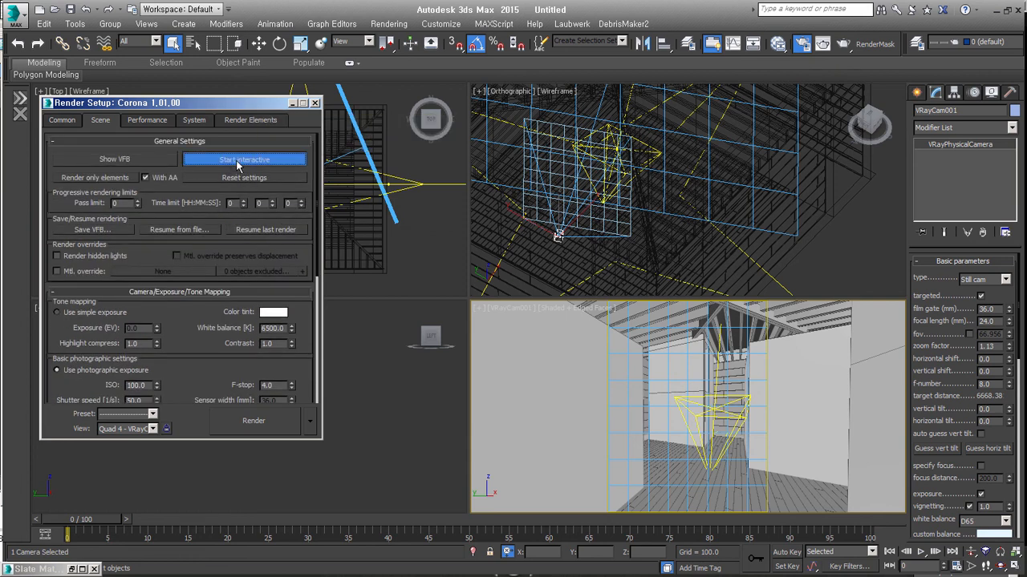
drag(387, 96, 473, 40)
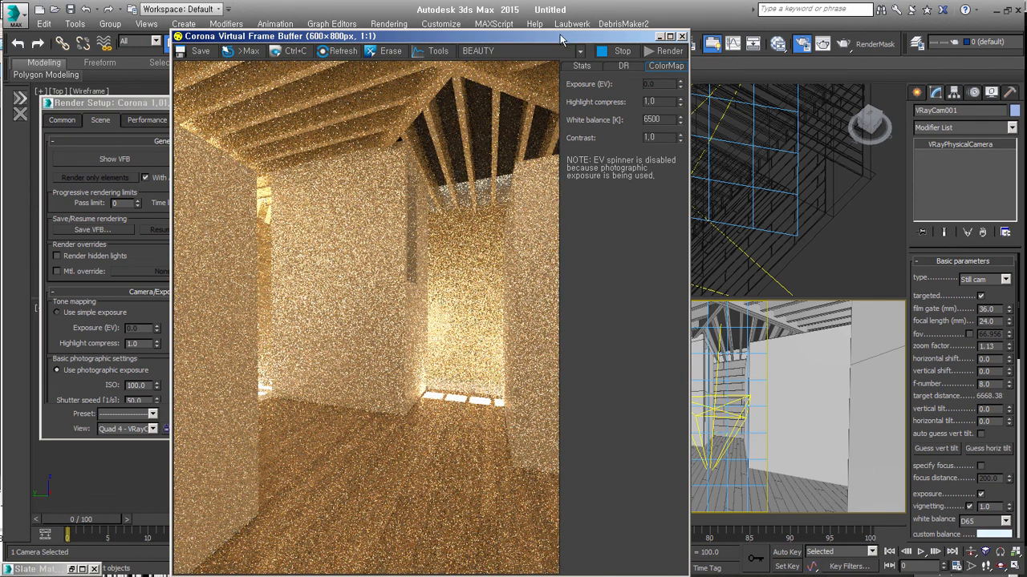
drag(461, 37, 337, 43)
Select the Corona sun and add a CoronaSky environment to the scene.
click(783, 286)
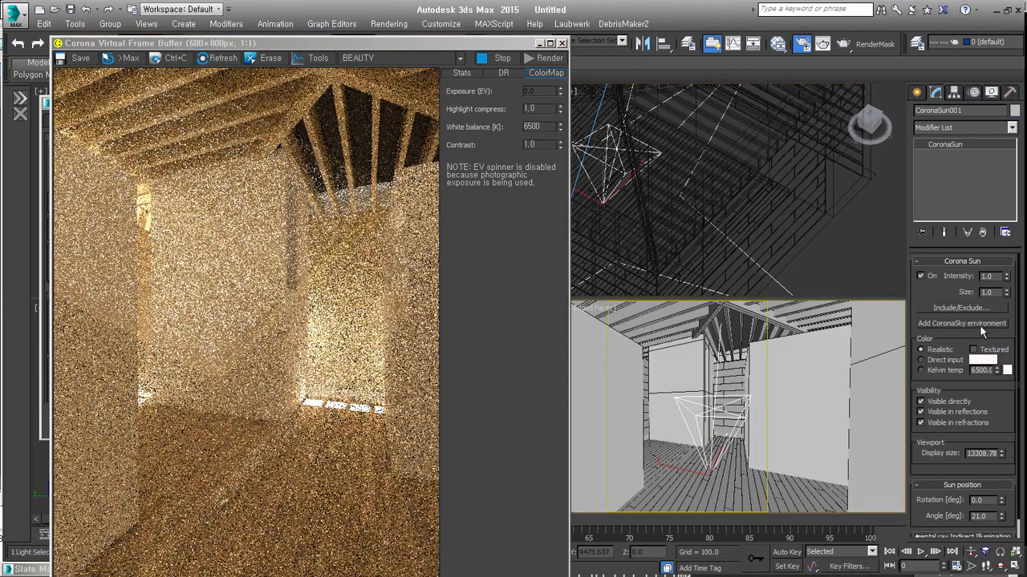
click(979, 324)
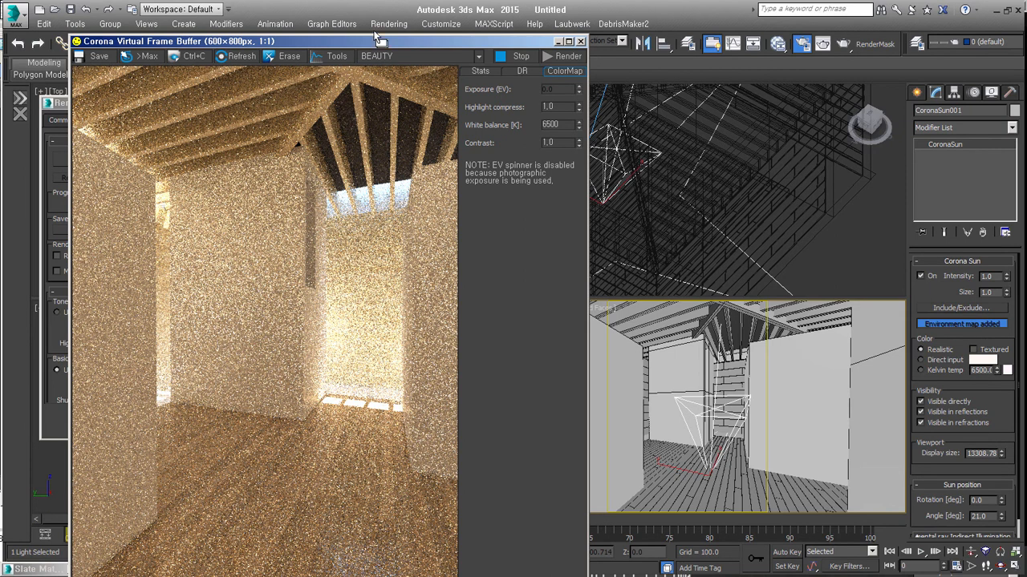
drag(401, 47, 751, 47)
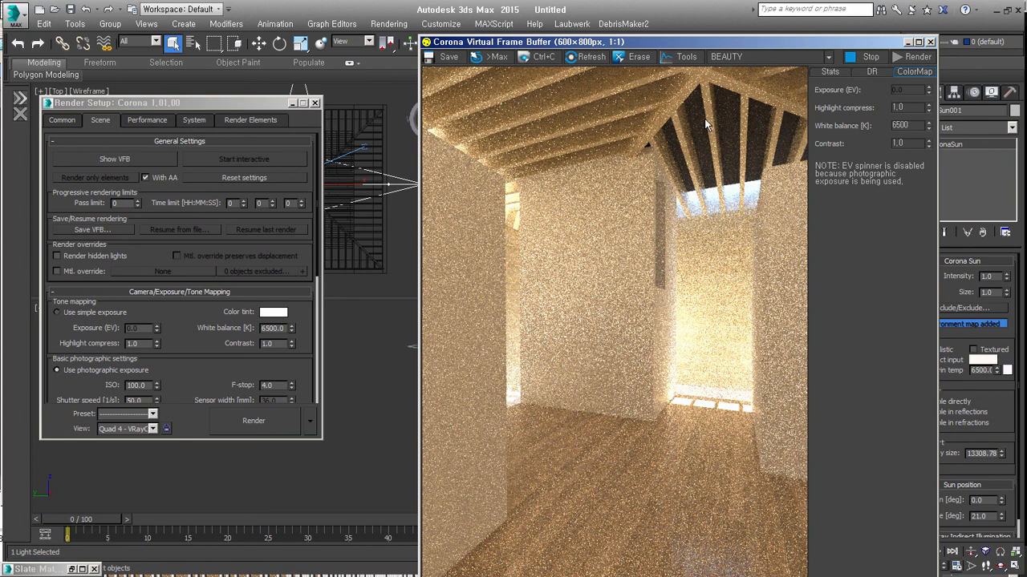
Select the roof object and assign it a material from the Slate Material Editor.
drag(766, 47, 490, 204)
click(729, 328)
key(m)
middle_drag(324, 232, 325, 248)
middle_drag(380, 167, 384, 407)
middle_drag(362, 250, 340, 454)
click(302, 223)
click(80, 76)
click(643, 49)
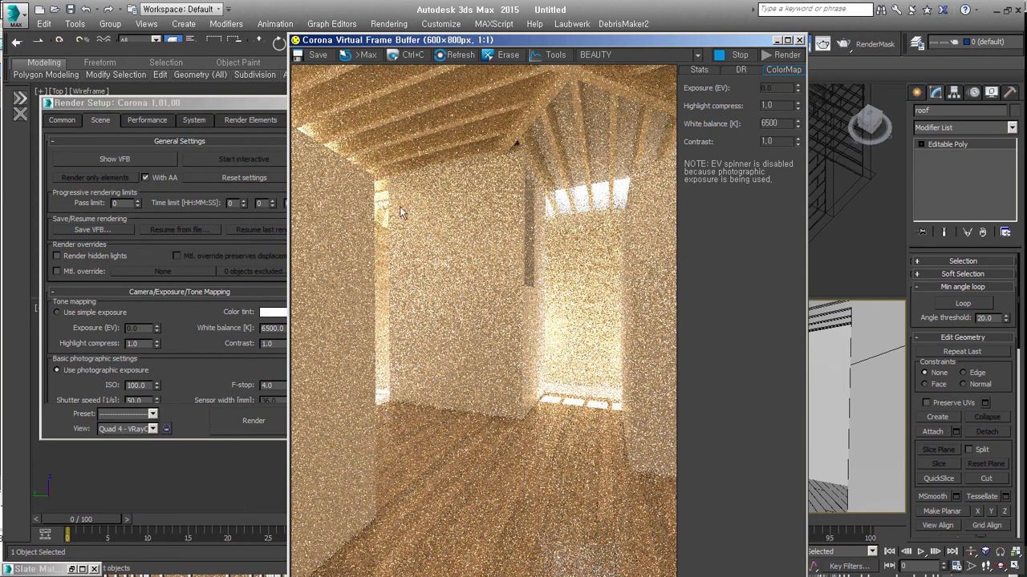
Set the render's white balance to 8000 K.
text(8000)
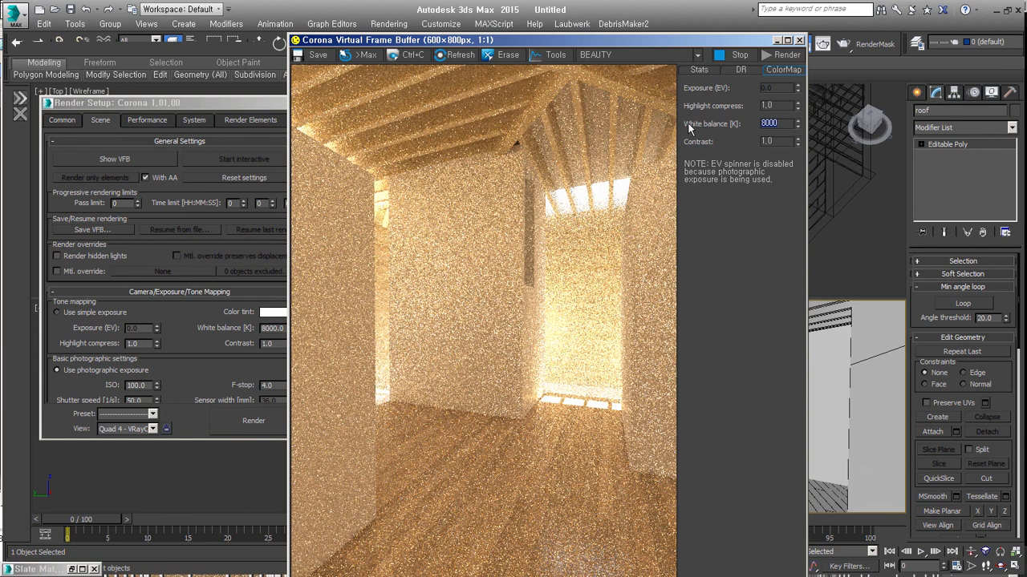
key(Return)
drag(192, 344, 193, 288)
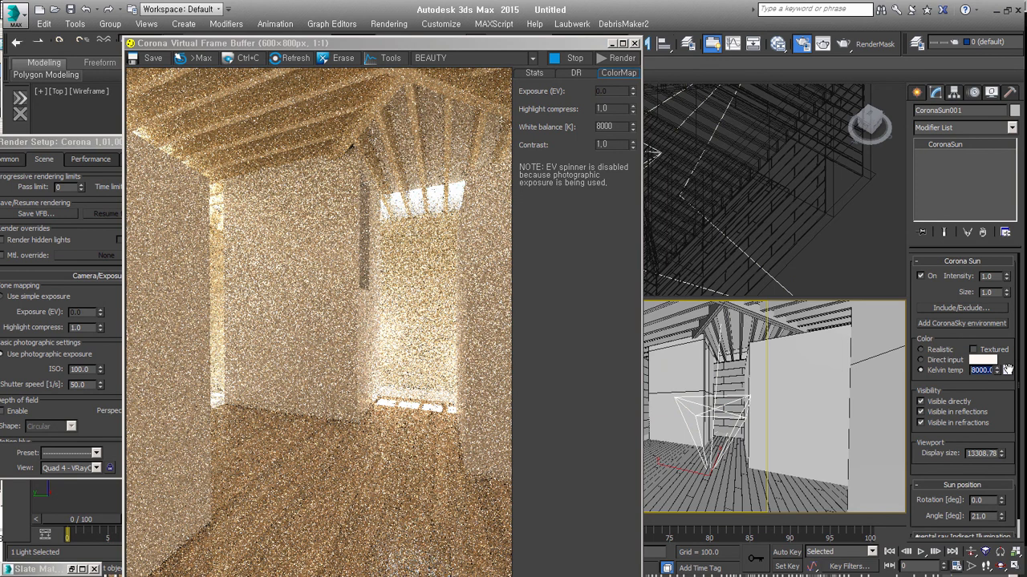
Set the Corona sun's Kelvin temperature to 10000, its rotation to 62 degrees and its angle to 36 degrees.
drag(978, 371, 960, 371)
text(10000)
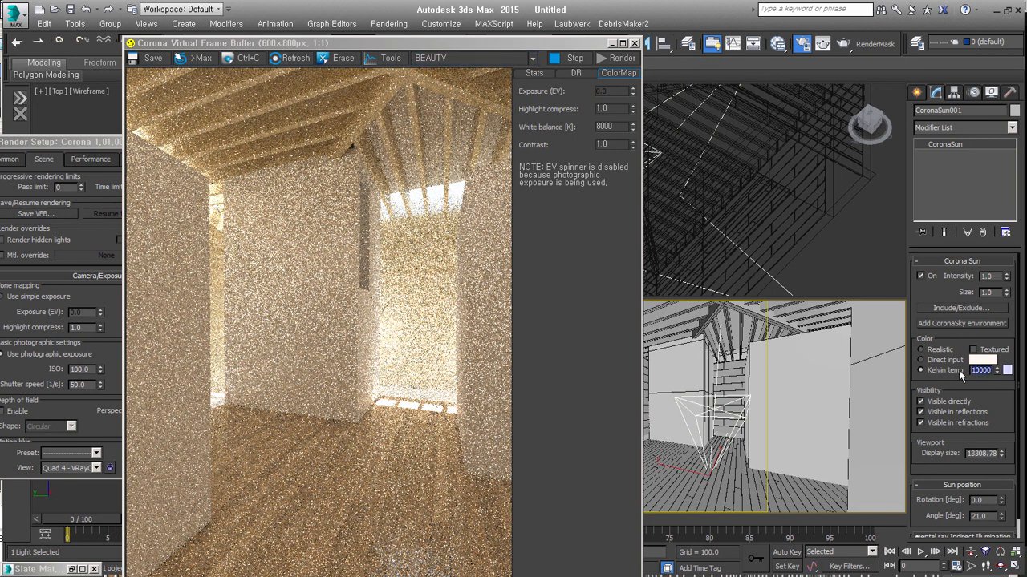
scroll(961, 377, down, 1)
mouse_move(1001, 486)
mouse_down()
mouse_move(998, 457)
mouse_move(1000, 498)
mouse_up()
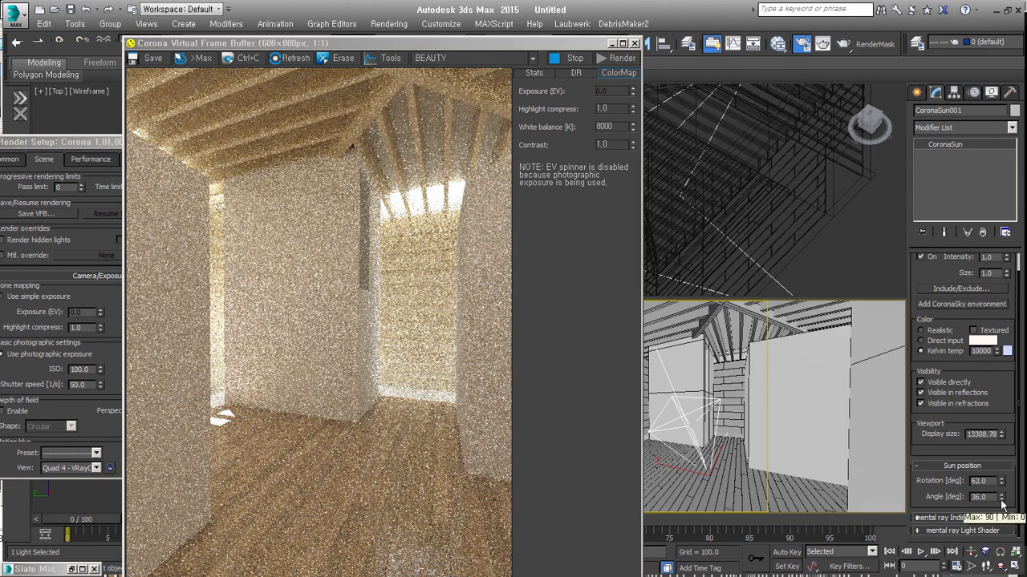
Set the Corona sun's rotation to 109 degrees and angle to 28 degrees, with the render's highlight compress at 5.
drag(1001, 482, 1001, 451)
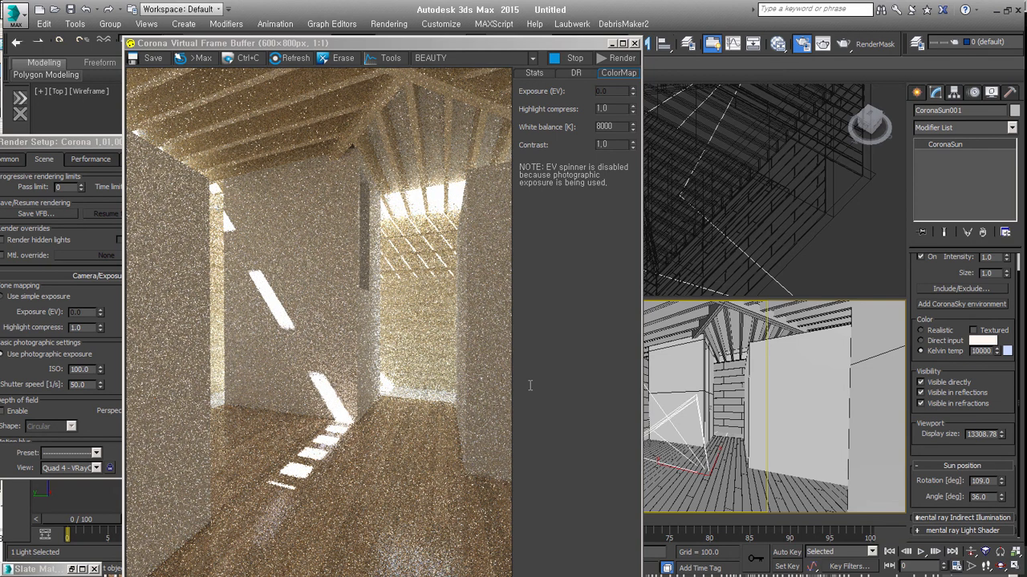
click(610, 109)
text(5)
key(Return)
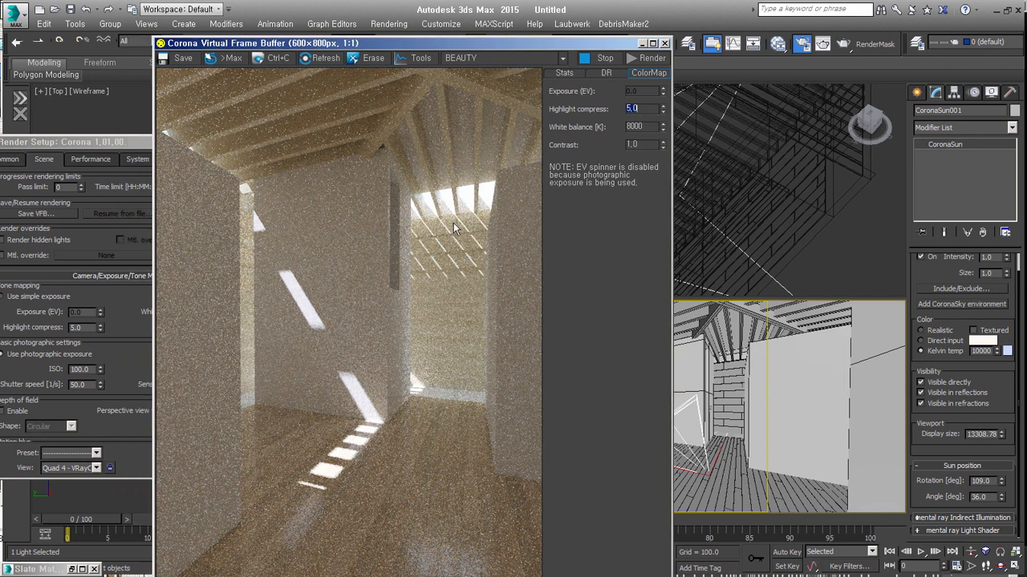
click(1002, 501)
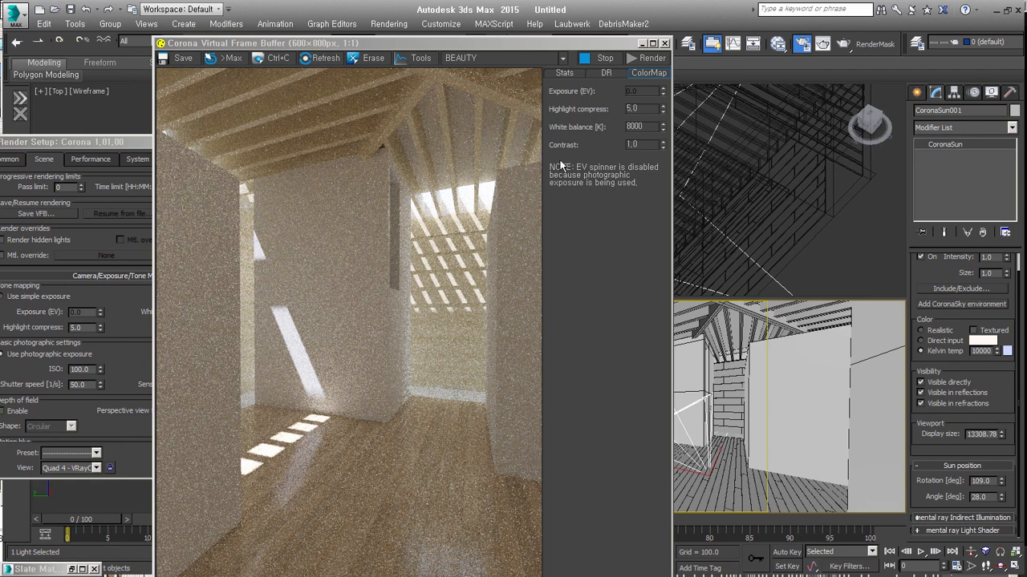
Review the tone mapping settings, the Corona sun's parameters and the scene's environment map settings.
drag(555, 51, 810, 91)
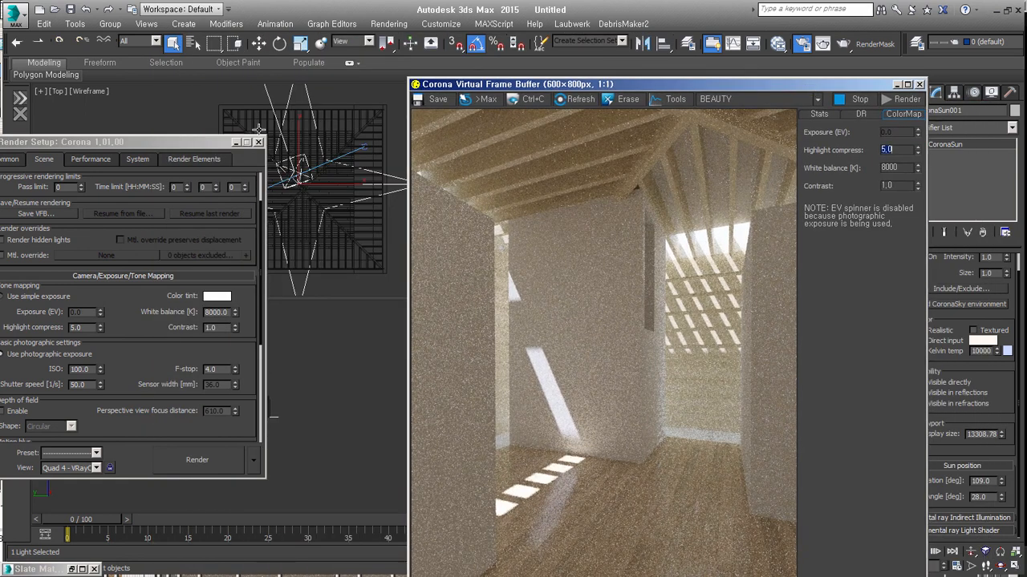
drag(183, 143, 298, 164)
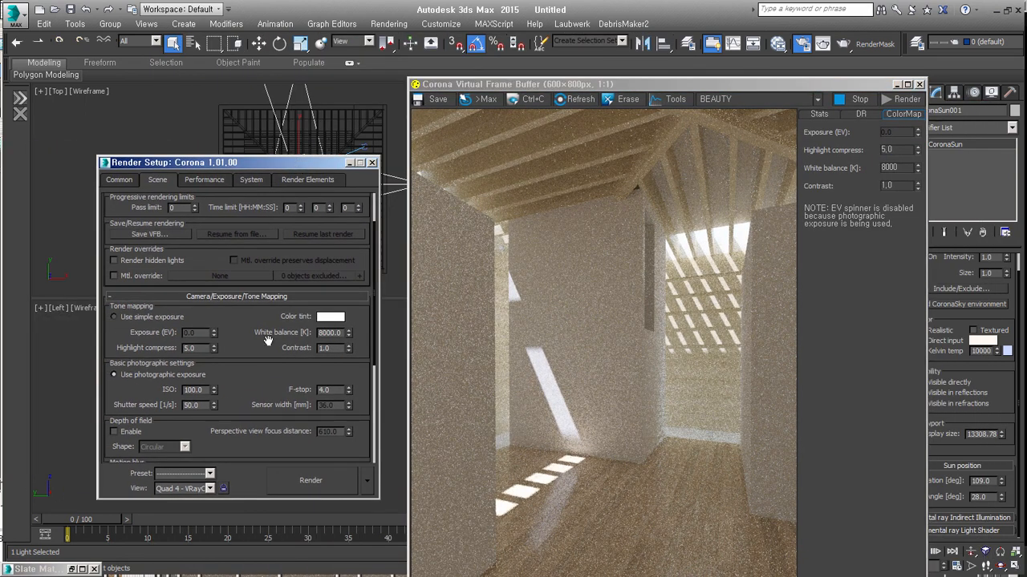
drag(758, 85, 579, 82)
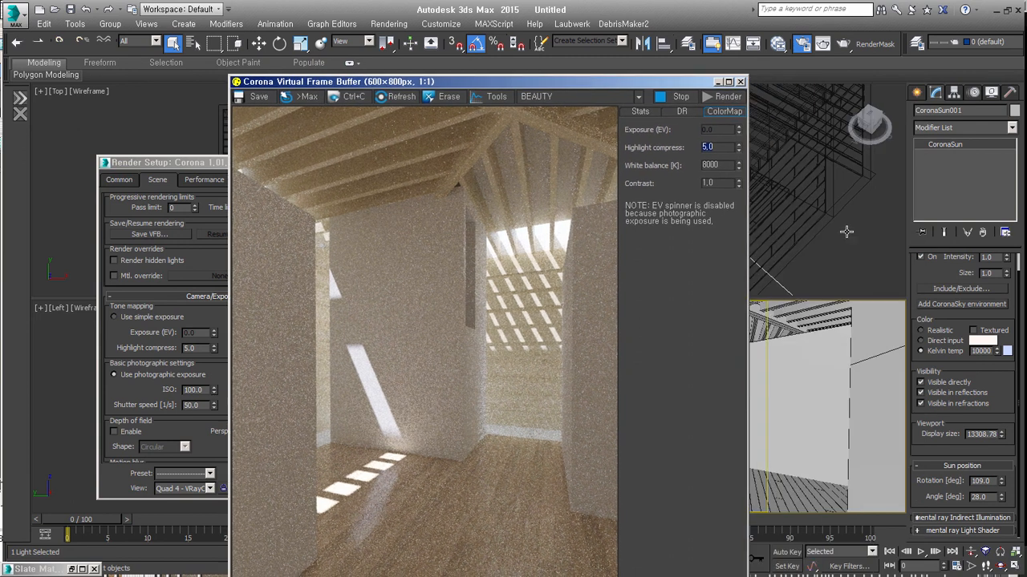
drag(933, 271, 933, 401)
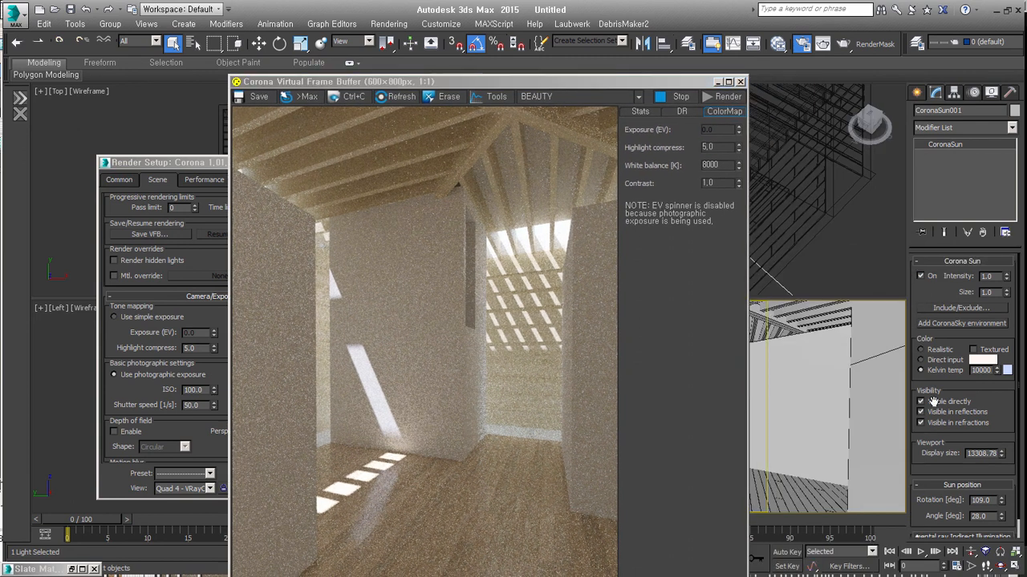
drag(590, 82, 735, 79)
click(430, 24)
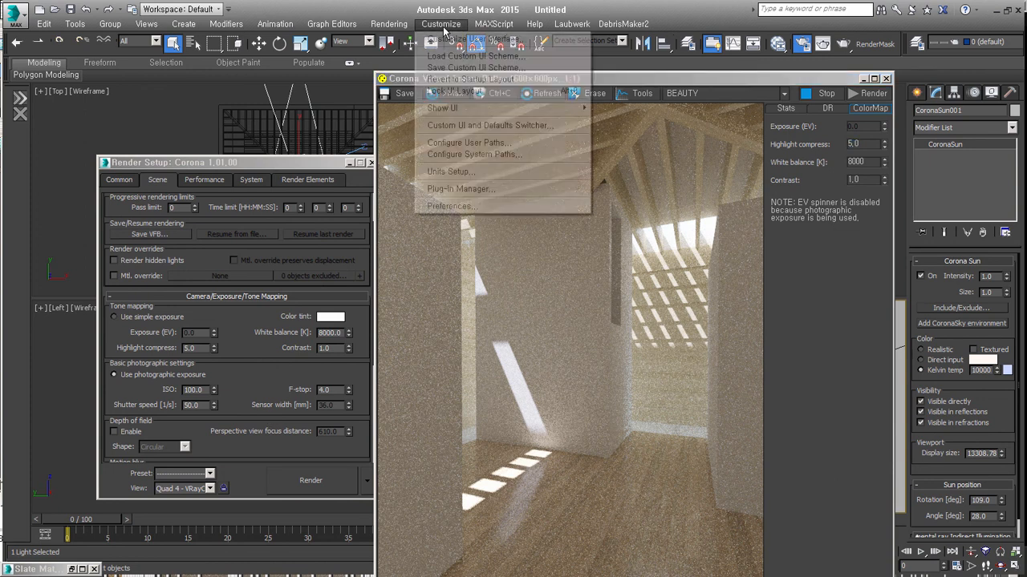
mouse_move(397, 29)
click(403, 113)
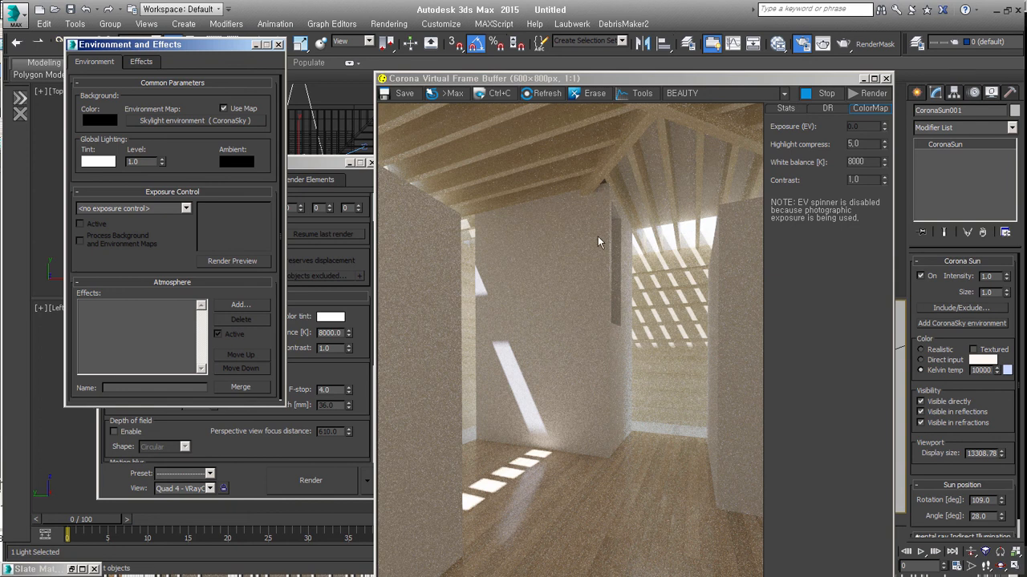
click(886, 79)
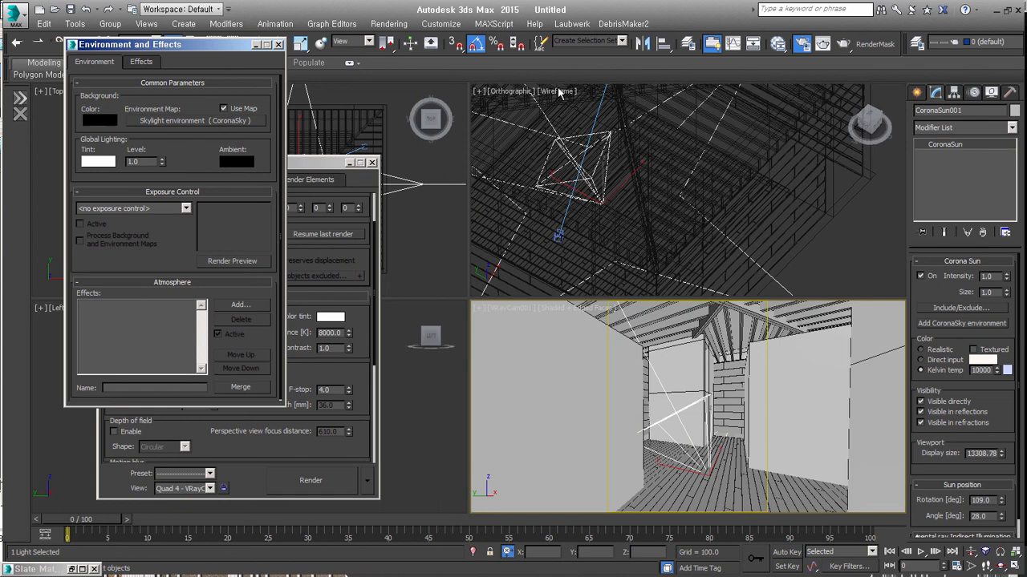
click(279, 45)
Set the render output height to 700 pixels and start a new render of the camera view.
double_click(195, 374)
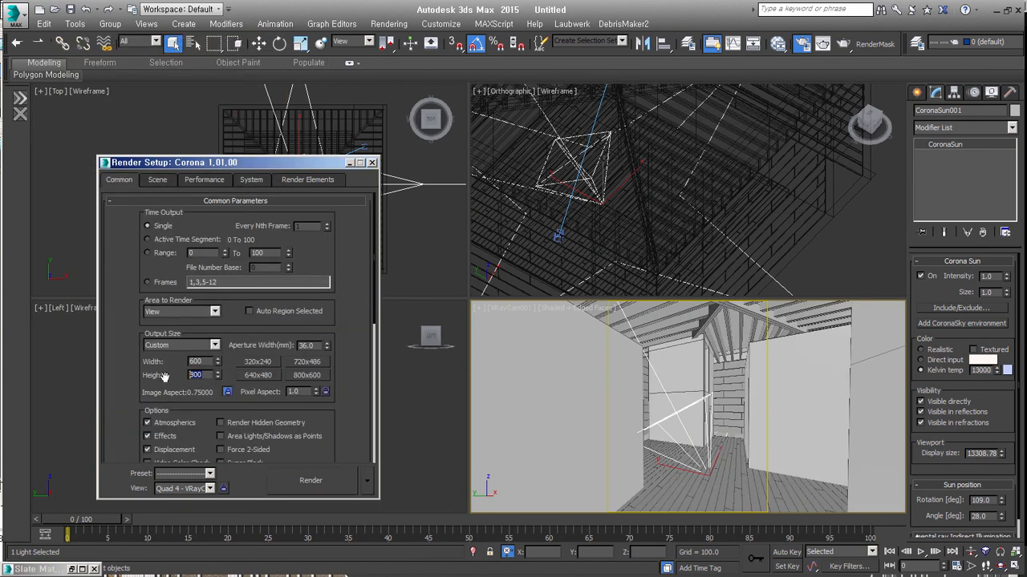
text(700)
key(Return)
drag(319, 166, 299, 134)
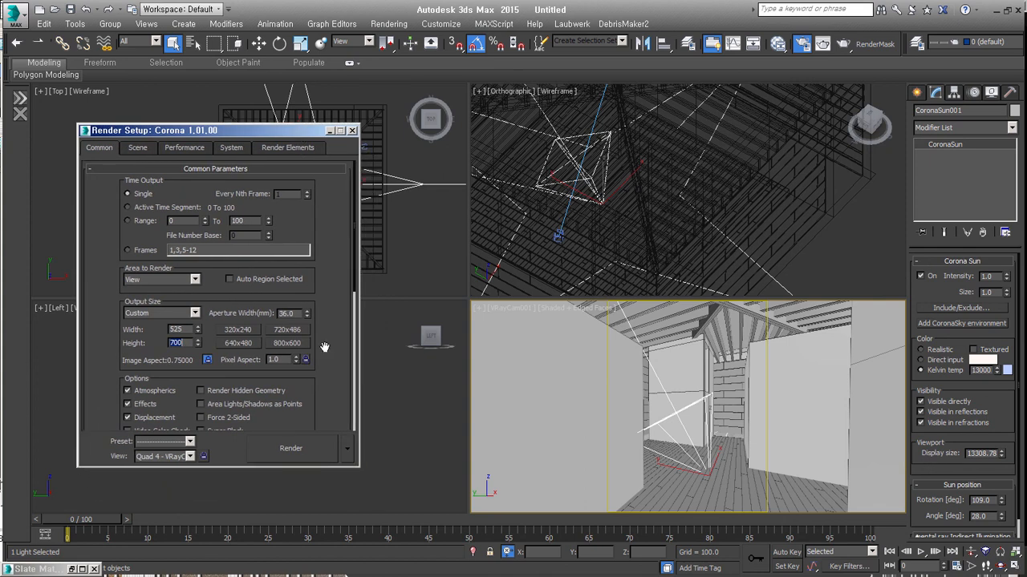
scroll(328, 414, down, 4)
click(323, 456)
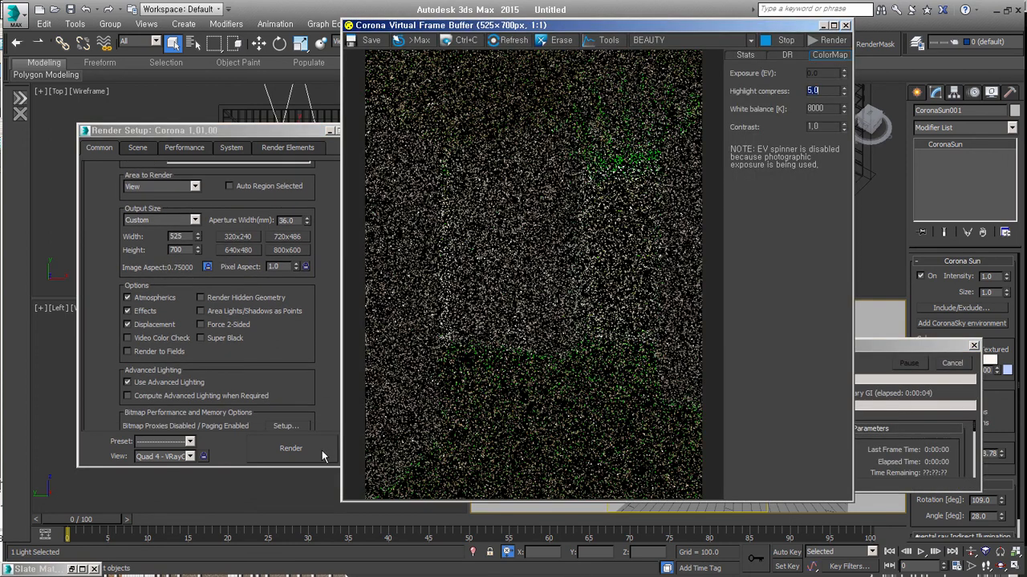
Set the render's contrast to 1.5.
drag(817, 126, 714, 144)
text(1.5)
key(Return)
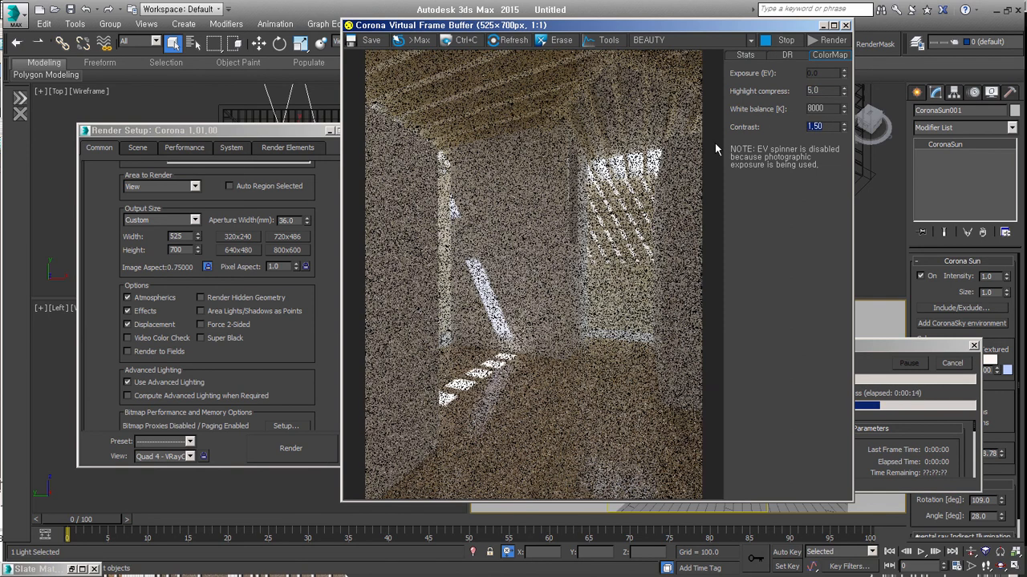